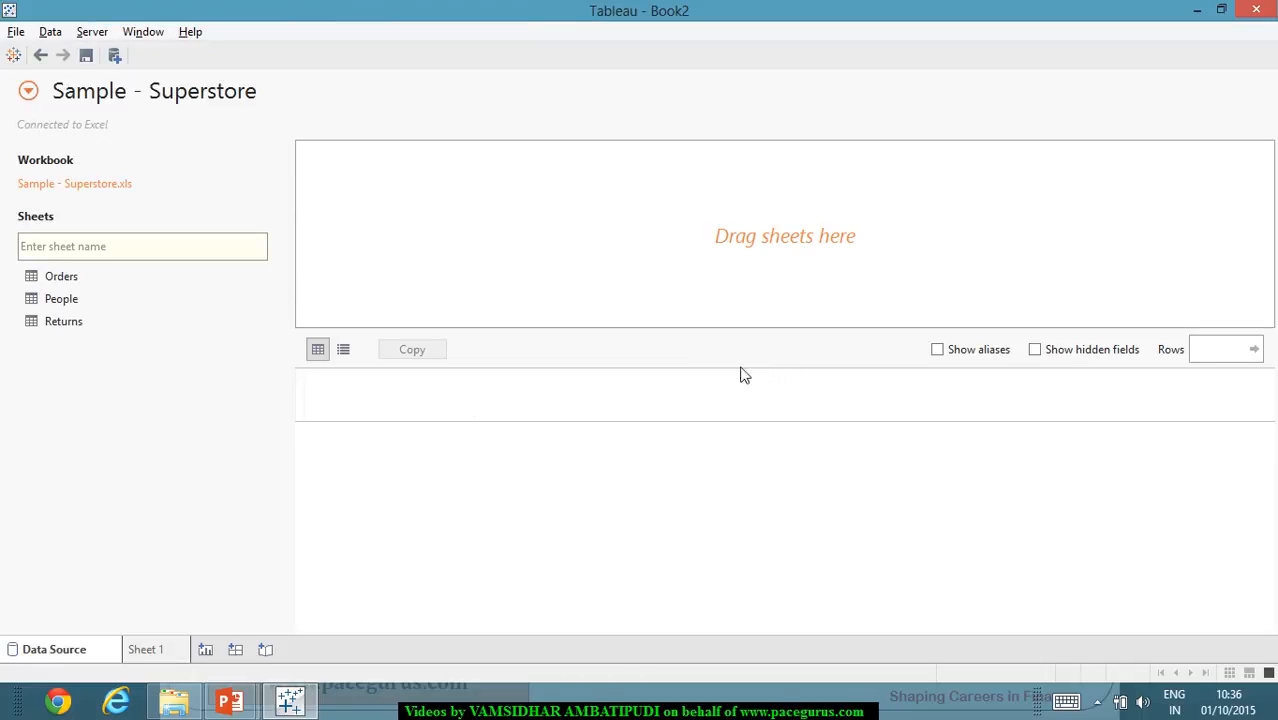
# - Add the Orders sheet of Sample - Superstore to the data source and open worksheet Sheet 1
pyautogui.doubleClick(95, 274)
pyautogui.click(148, 650)
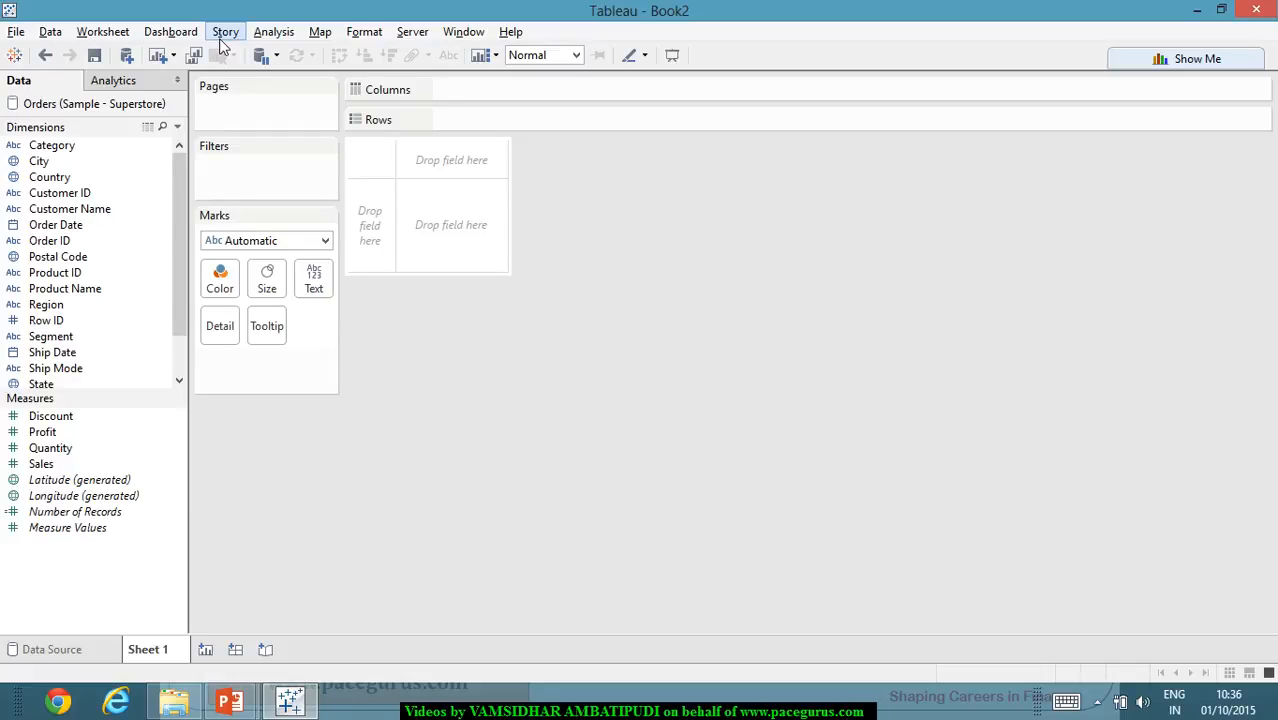
# - Create a float parameter named KPI_Cutoff with a current value of 0.15
pyautogui.rightClick(155, 603)
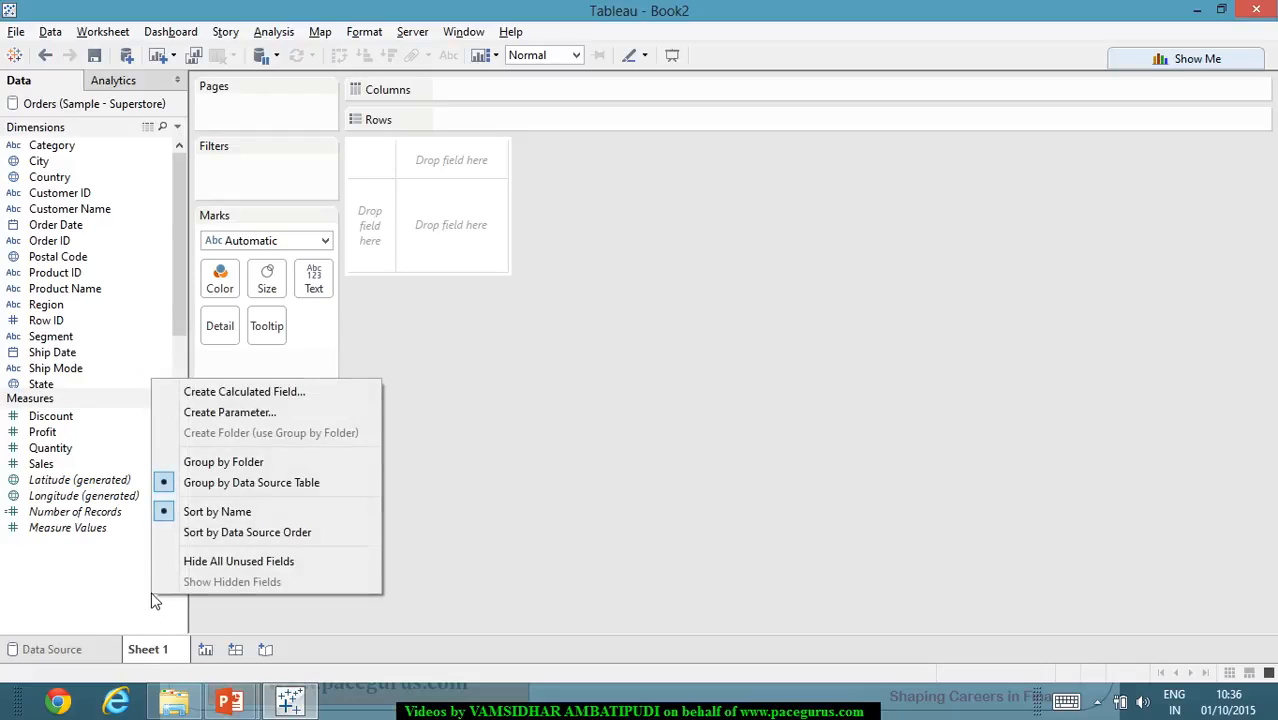
pyautogui.click(318, 413)
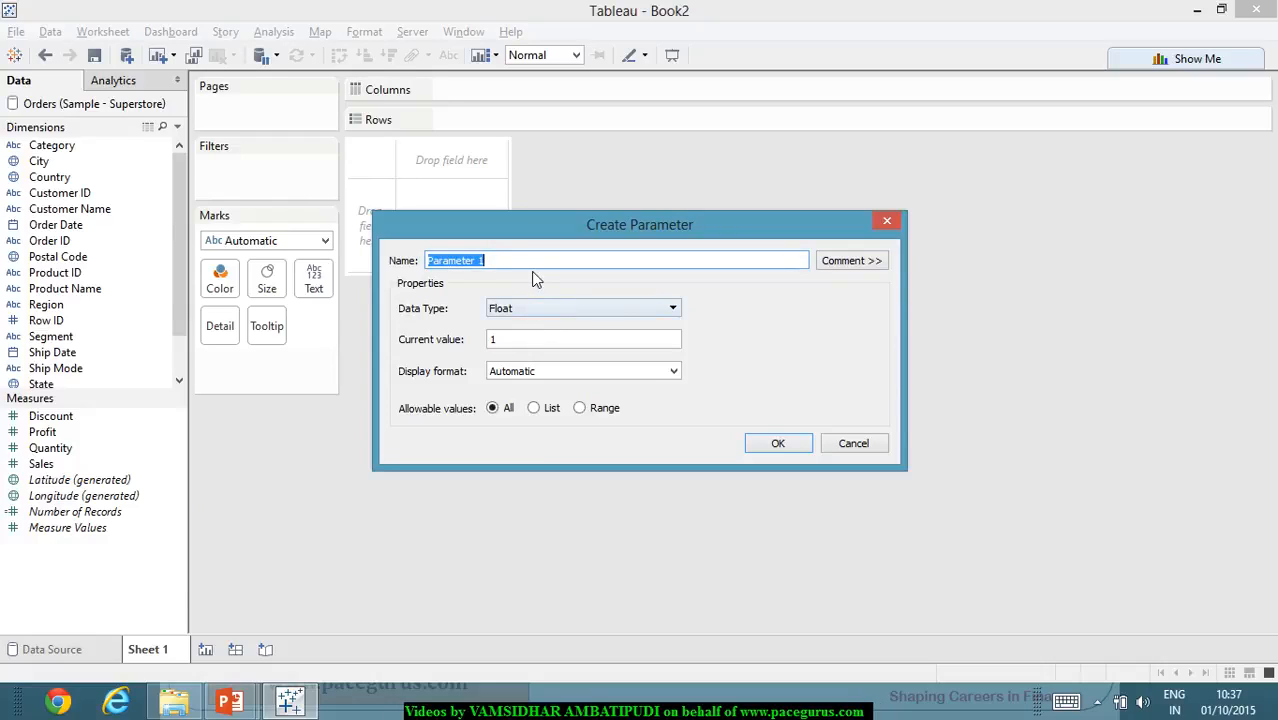
pyautogui.write('KPI_C')
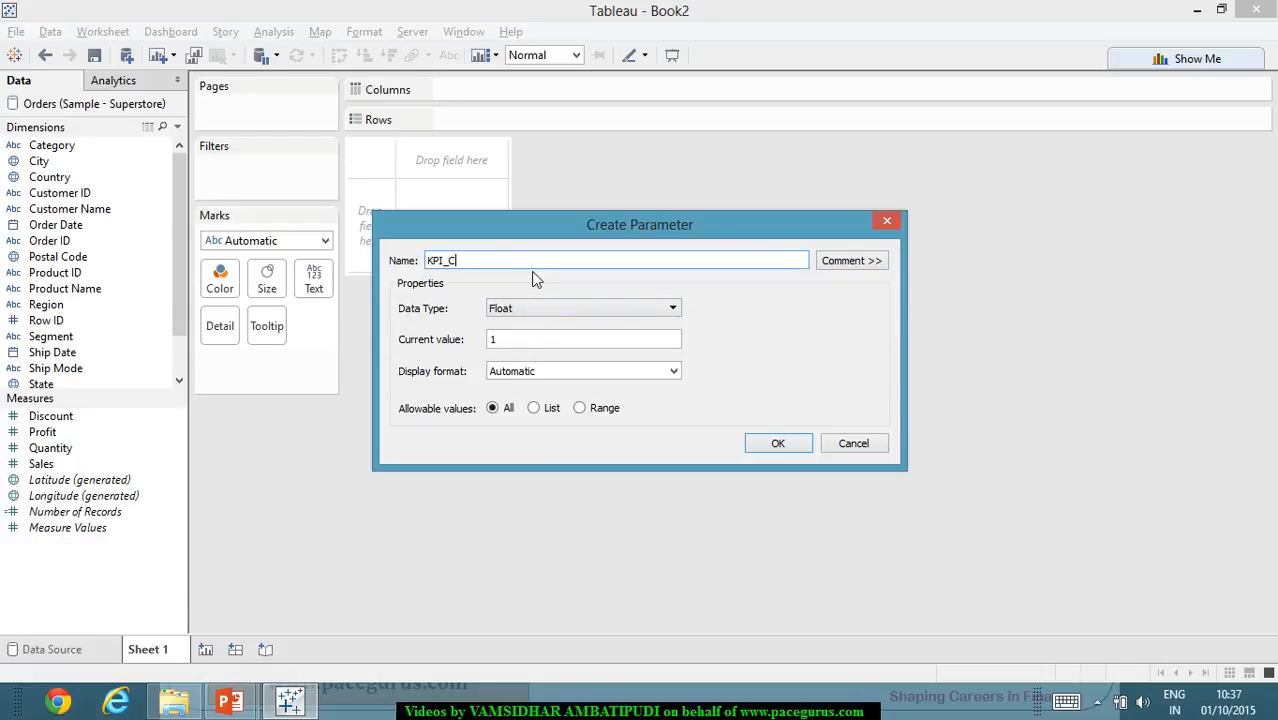
pyautogui.write('utoff')
pyautogui.press('Tab')
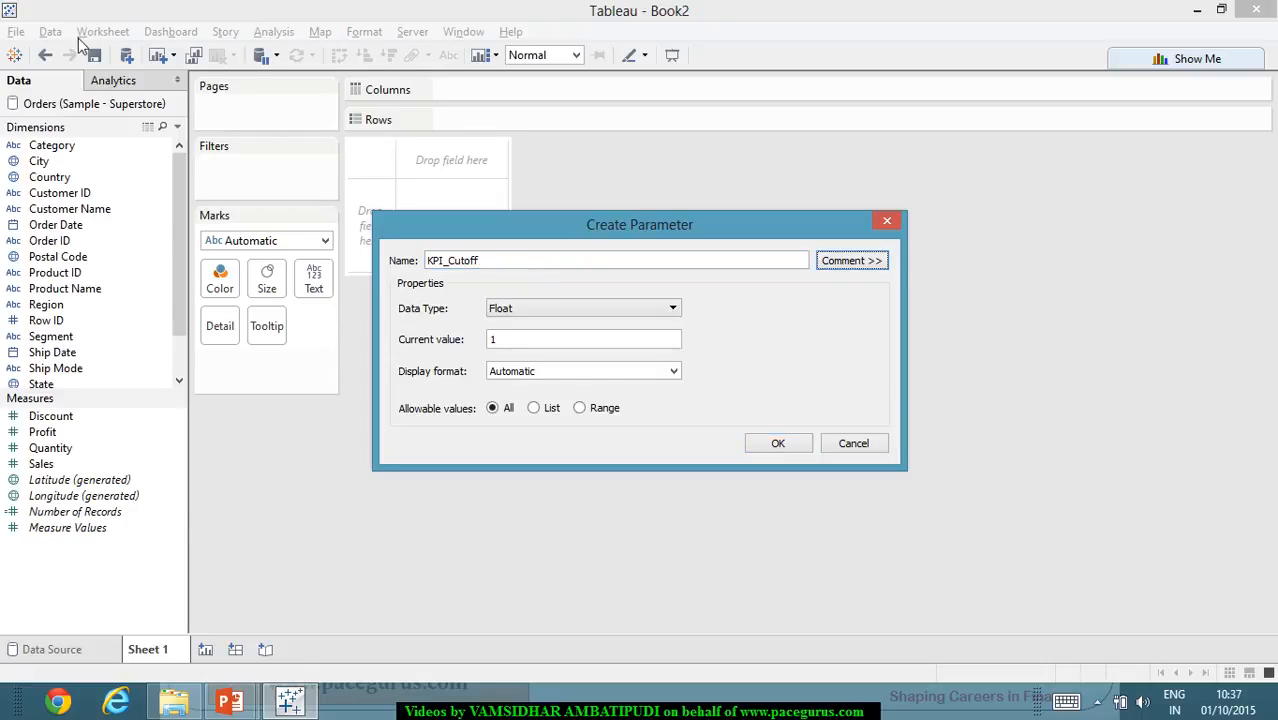
pyautogui.click(553, 345)
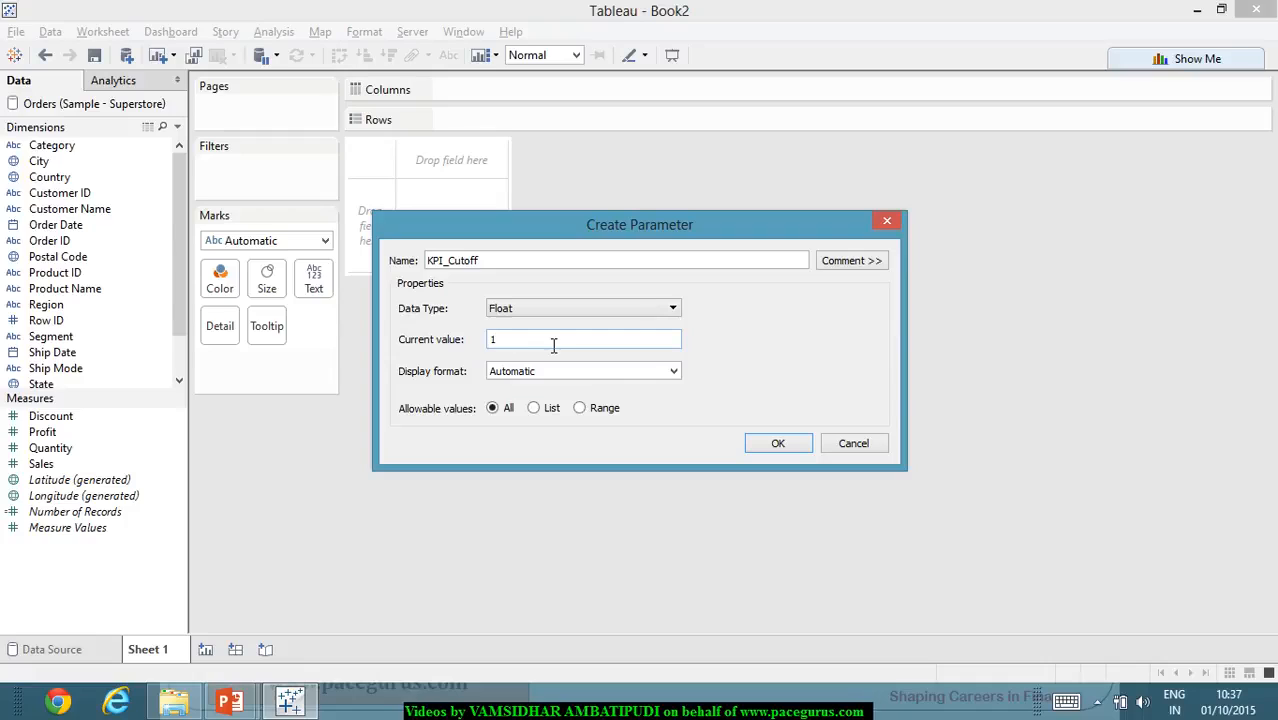
pyautogui.press('BackSpace')
pyautogui.write('0.15')
pyautogui.press('Tab')
pyautogui.click(778, 443)
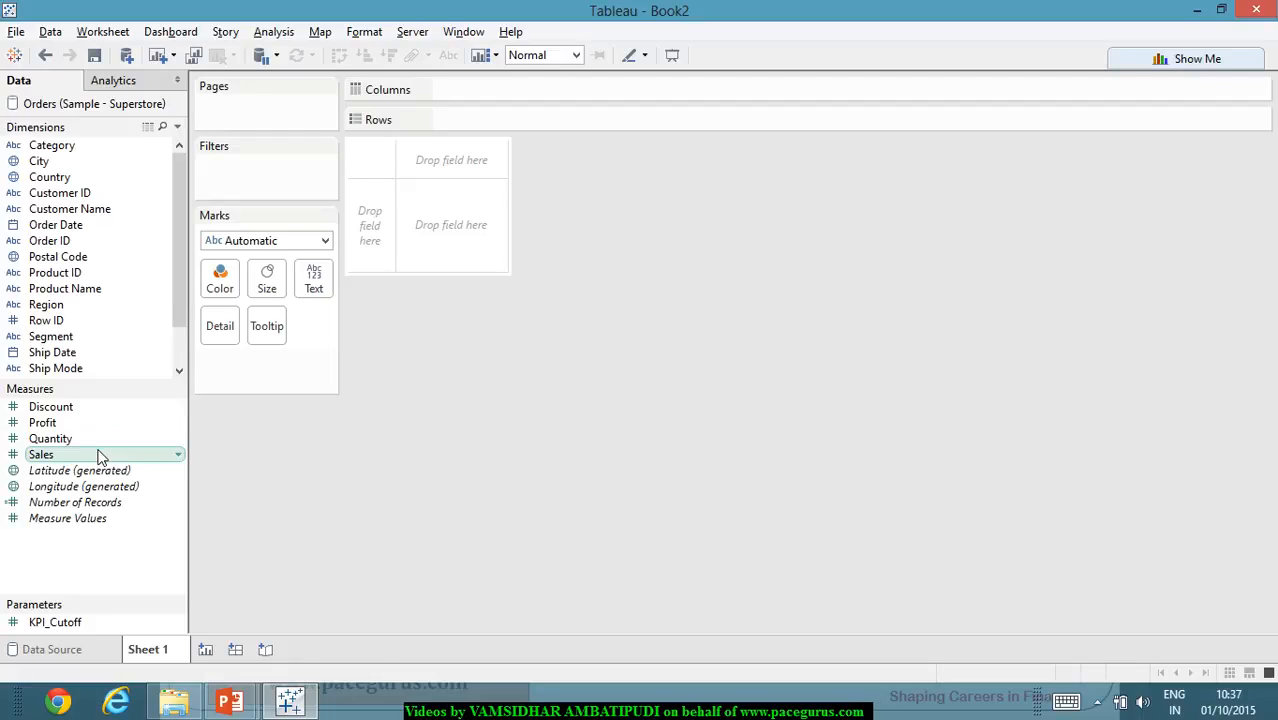
pyautogui.scroll(-1, 77, 319)
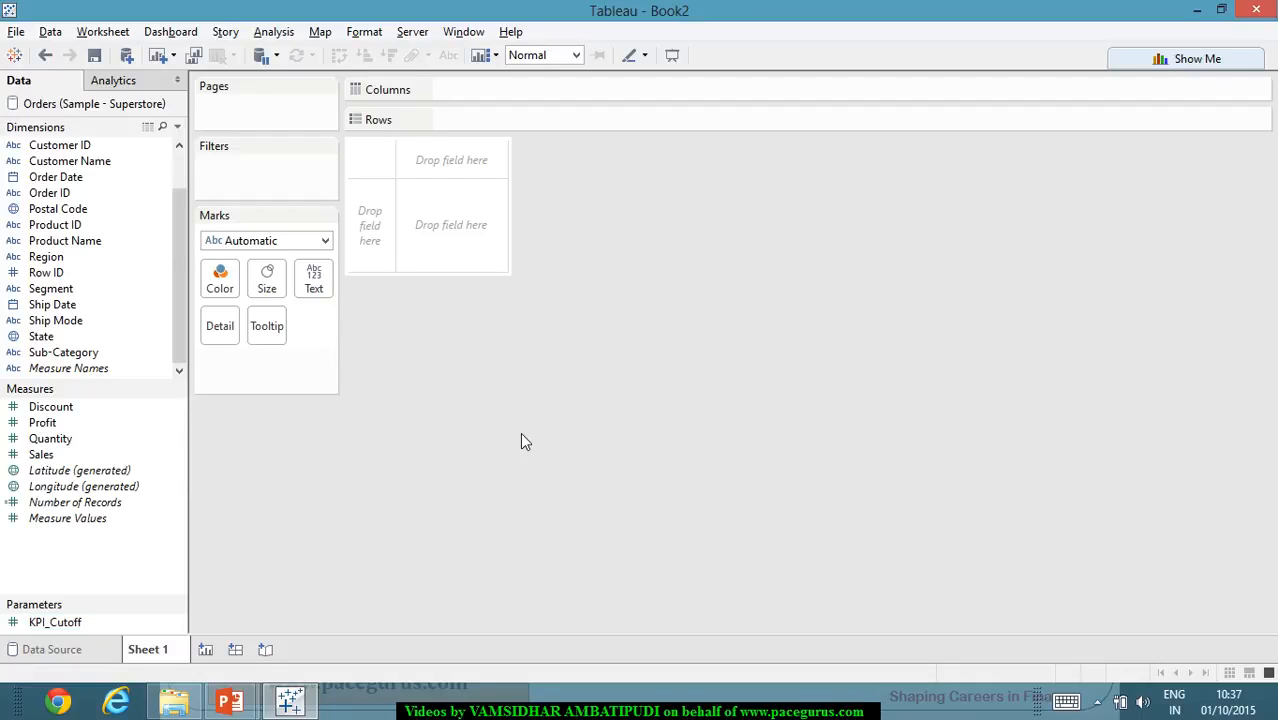
pyautogui.hotkey('alt', 'Tab')
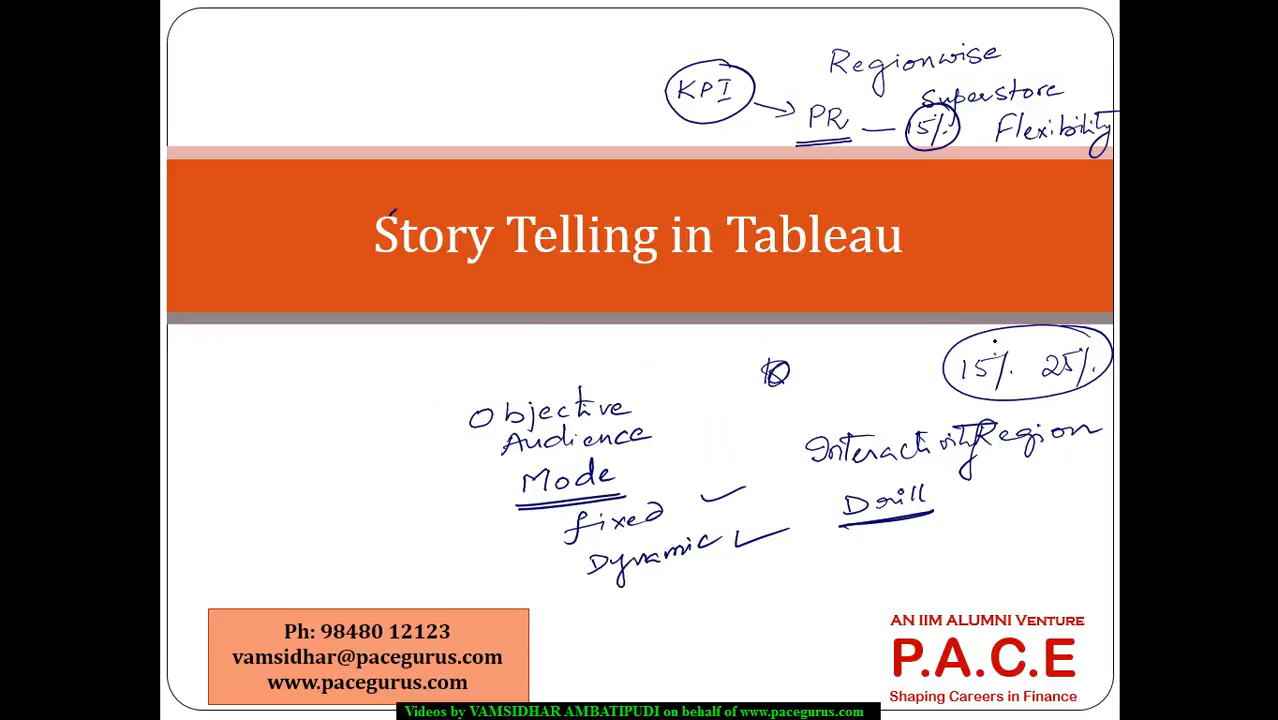
pyautogui.moveTo(994, 341)
pyautogui.mouseDown()
pyautogui.moveTo(1014, 411)
pyautogui.moveTo(979, 332)
pyautogui.mouseUp()
pyautogui.hotkey('alt', 'Tab')
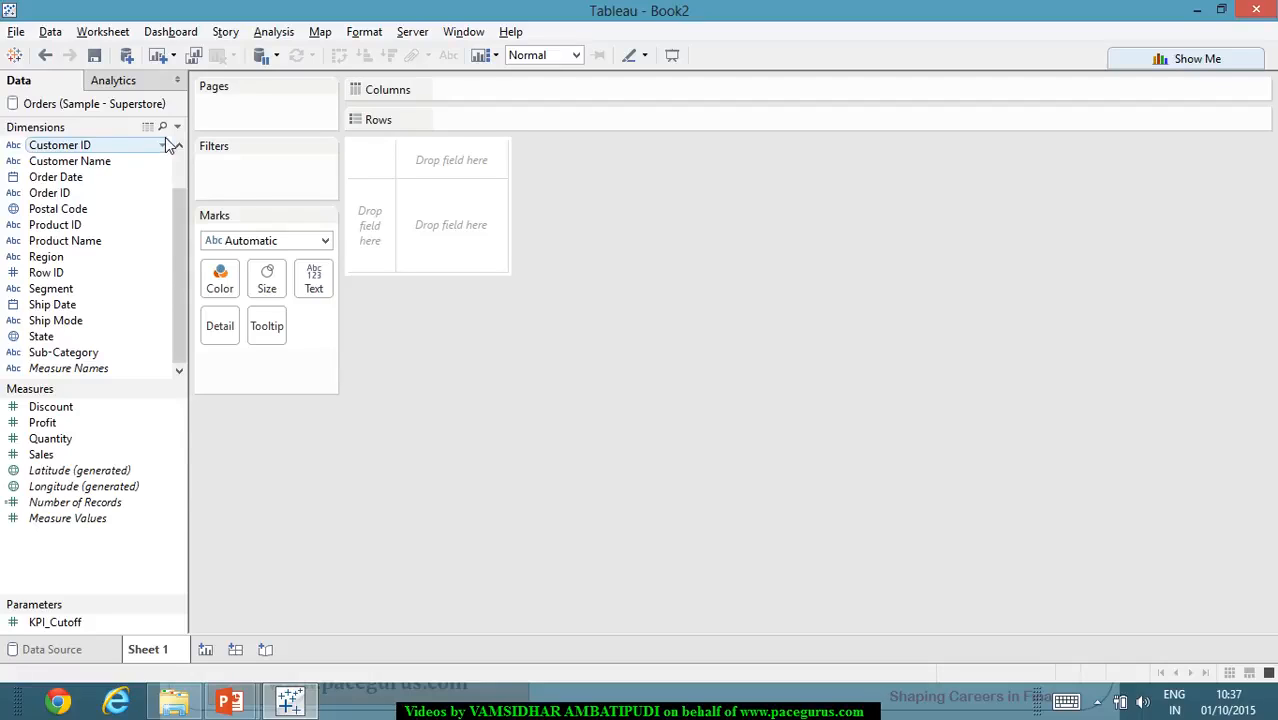
# - Start a new calculated field and name it ProfitPerc
pyautogui.rightClick(117, 579)
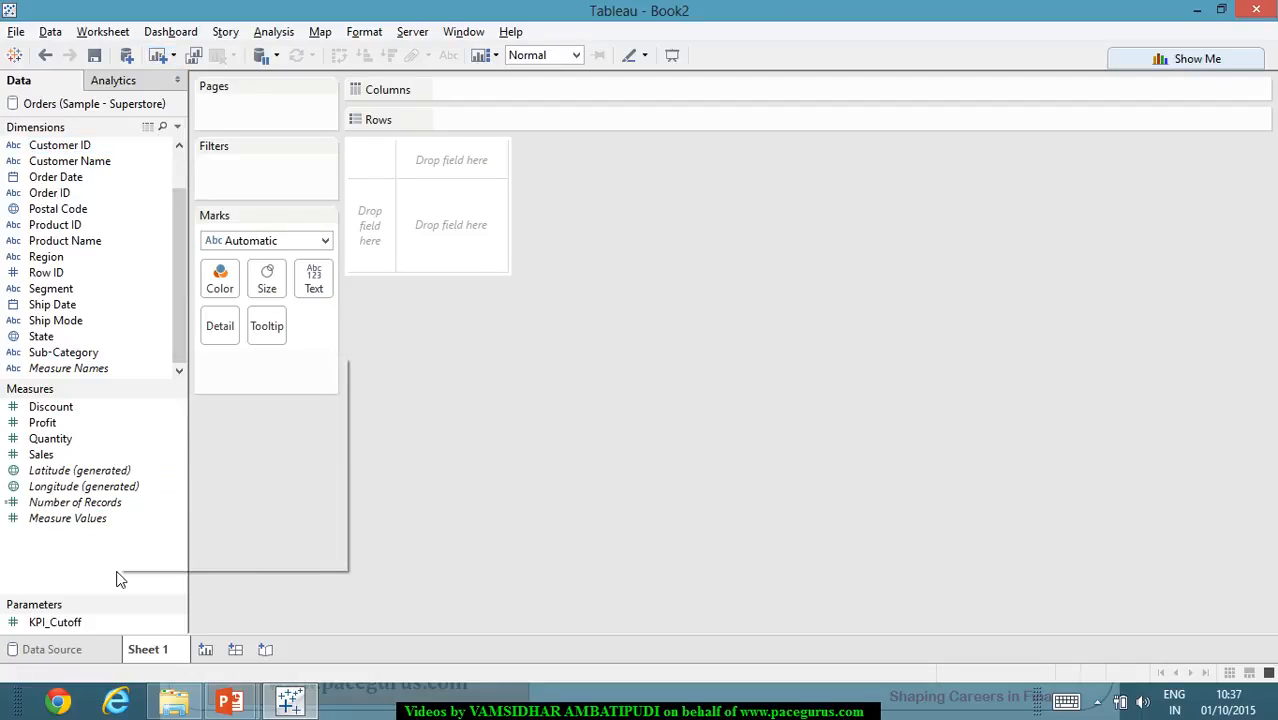
pyautogui.click(278, 368)
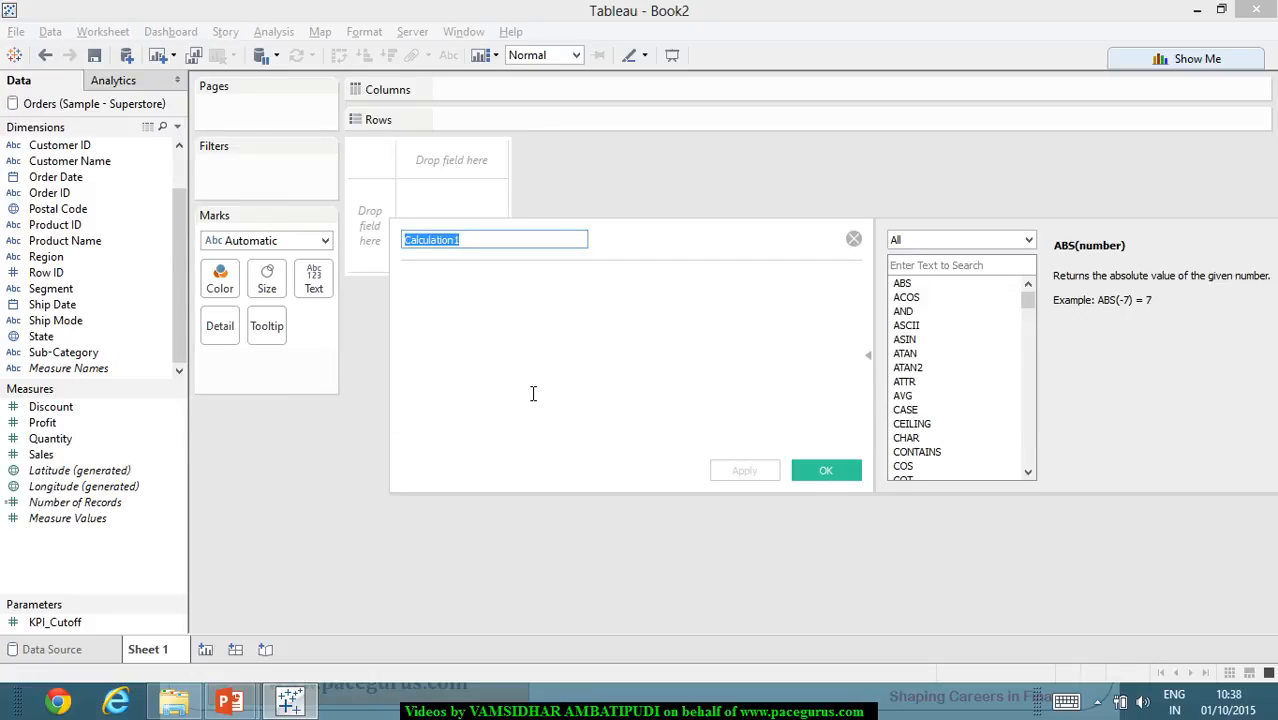
pyautogui.write('Pro')
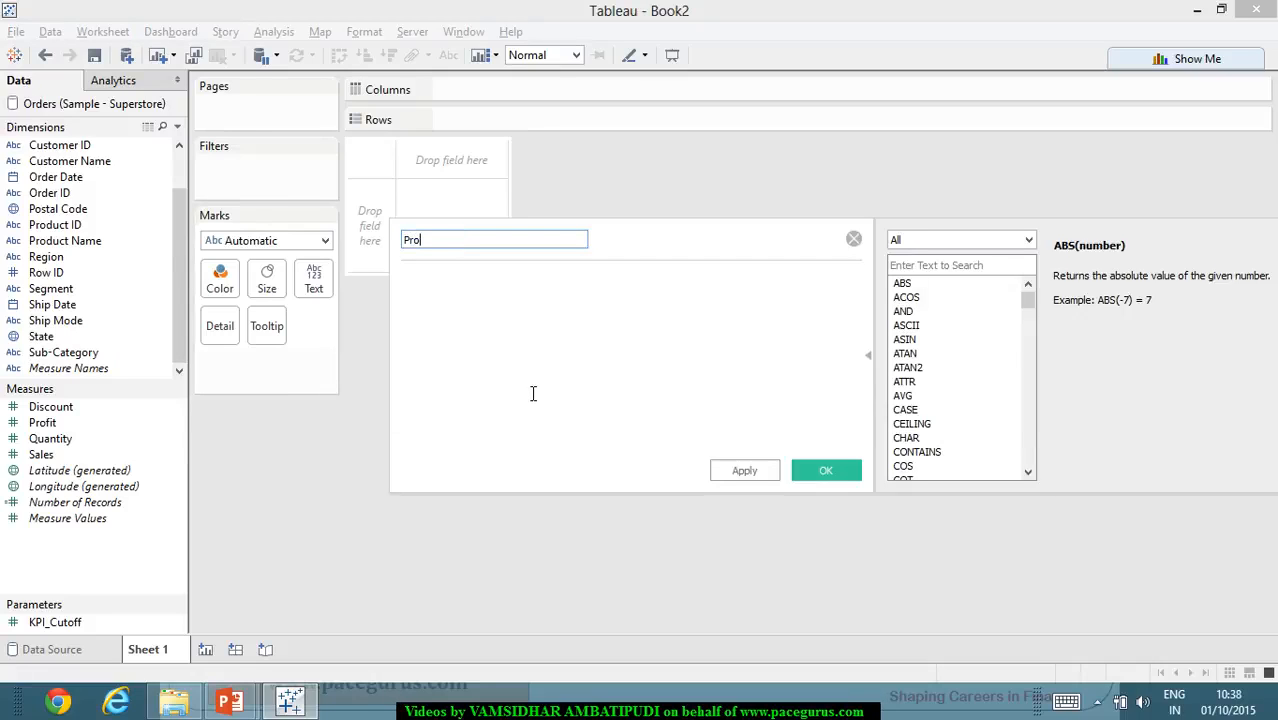
pyautogui.write('fitPerc')
pyautogui.press('Tab')
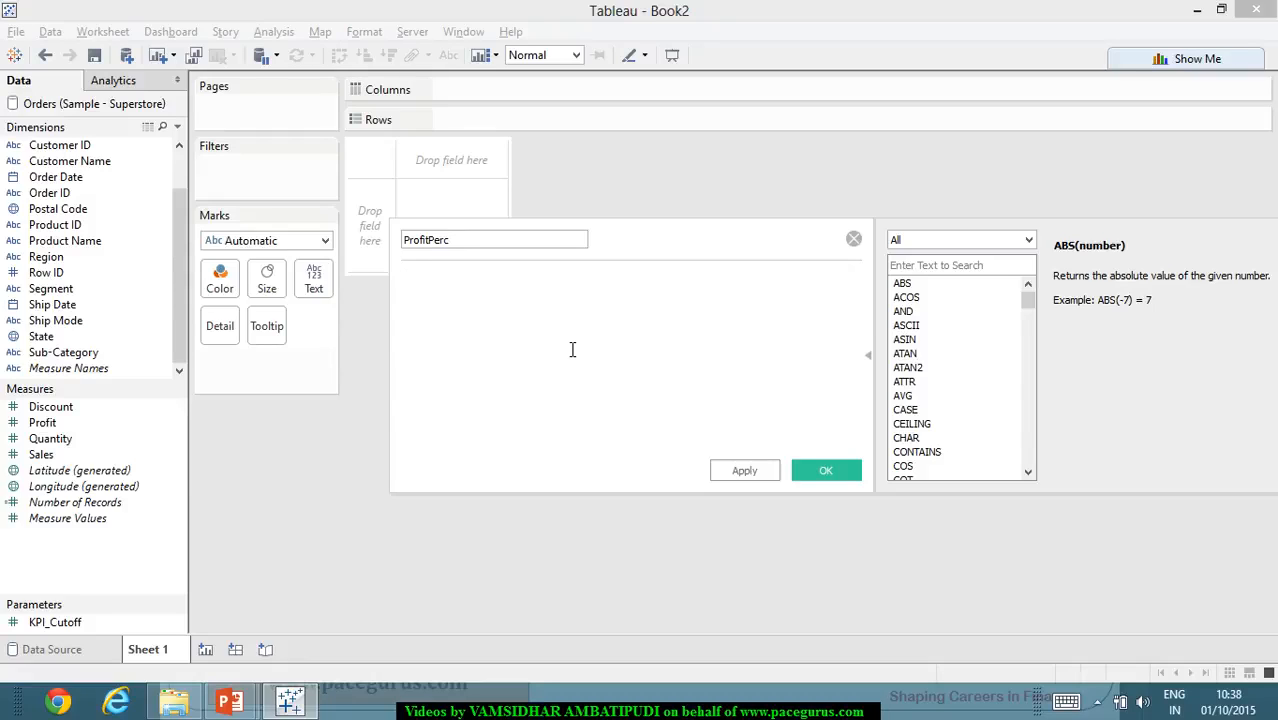
# - Enter the formula SUM([Product ID])/SUM([Sales]) for the ProfitPerc field
pyautogui.write('SUM(')
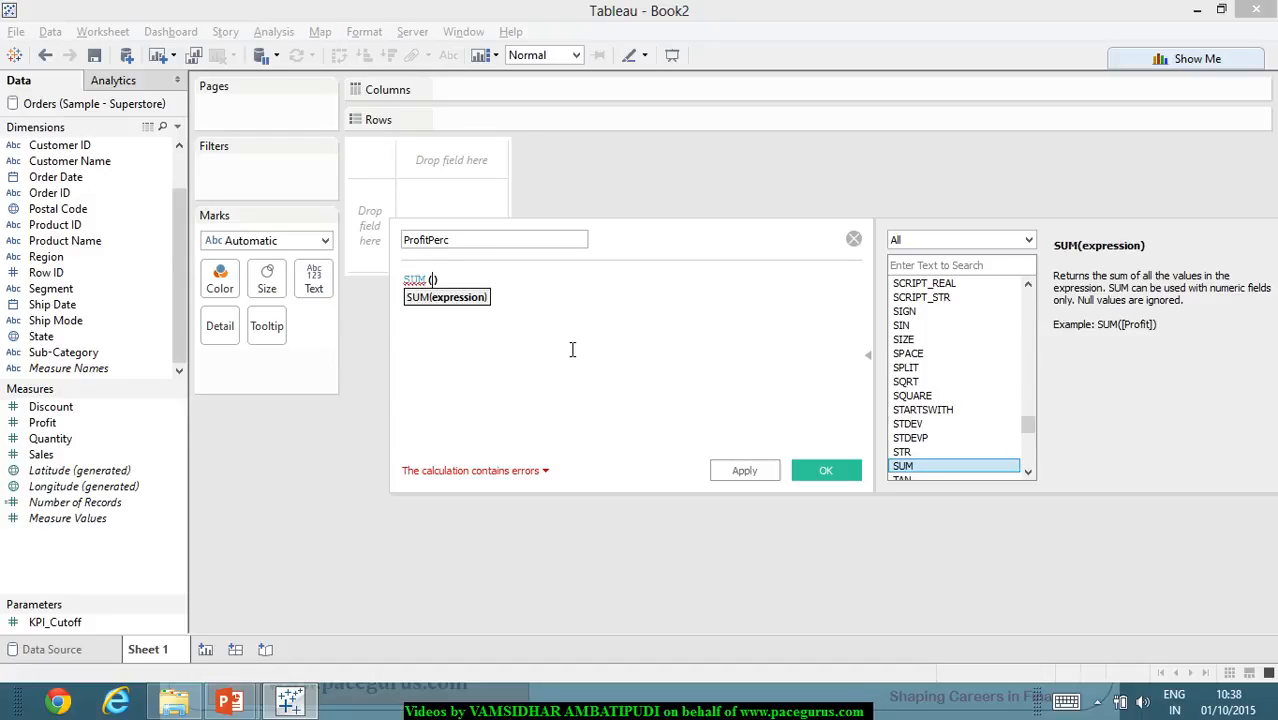
pyautogui.write('pro')
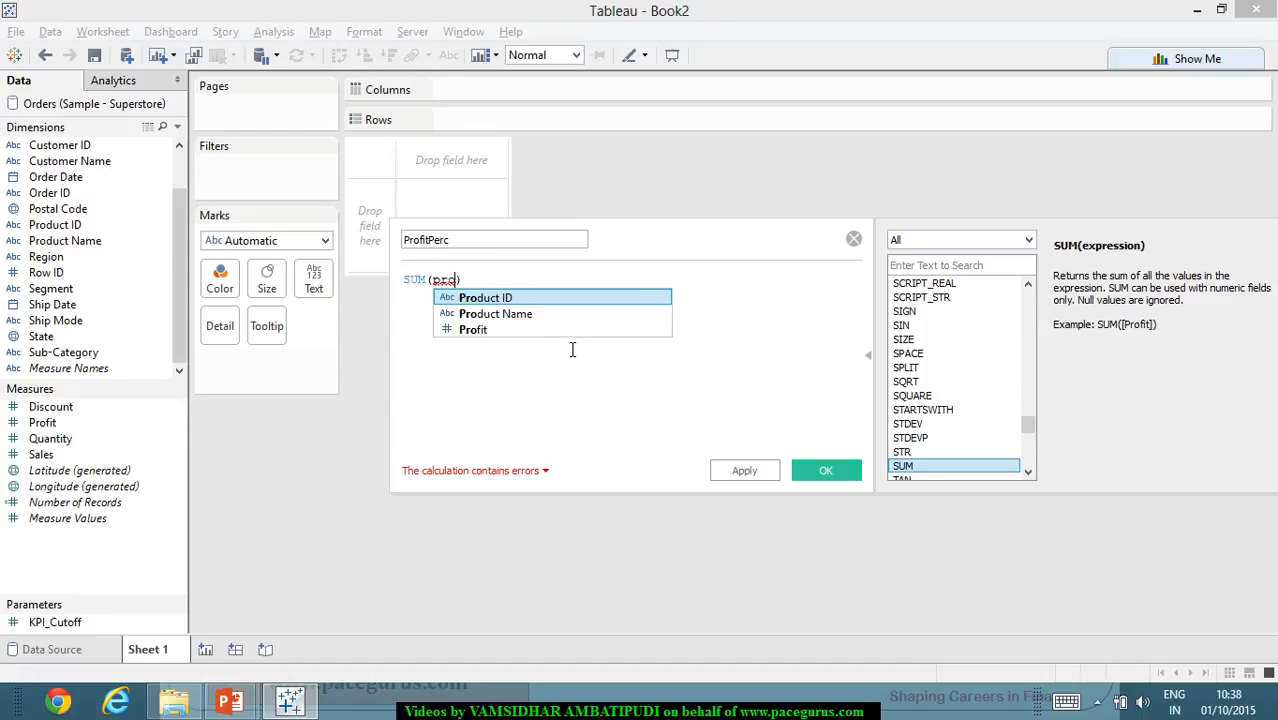
pyautogui.press('Return')
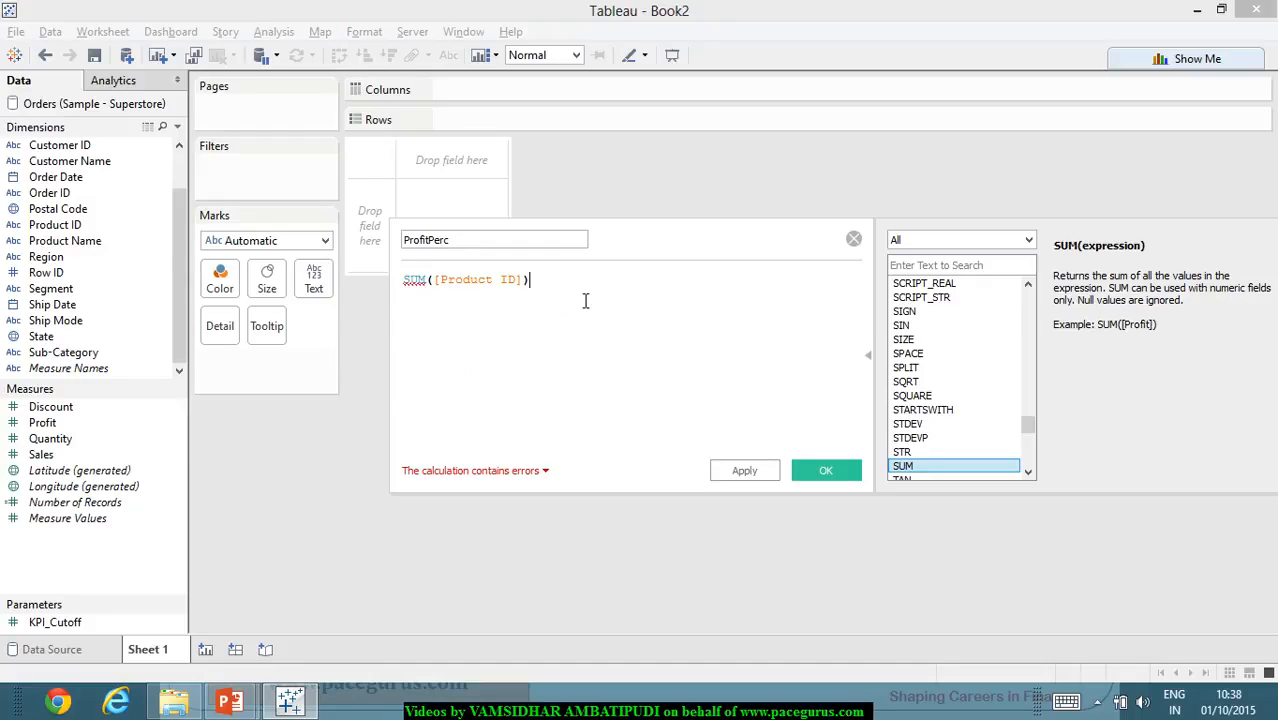
pyautogui.write('/SUM()')
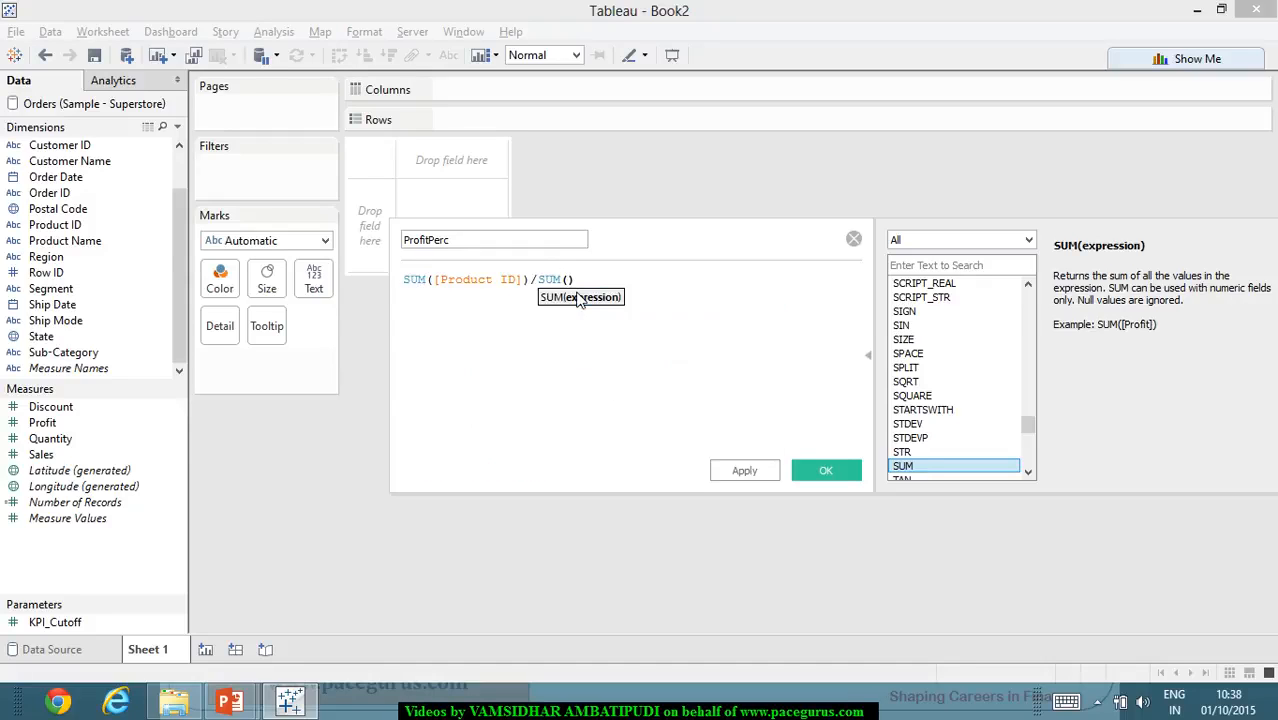
pyautogui.write('Sal')
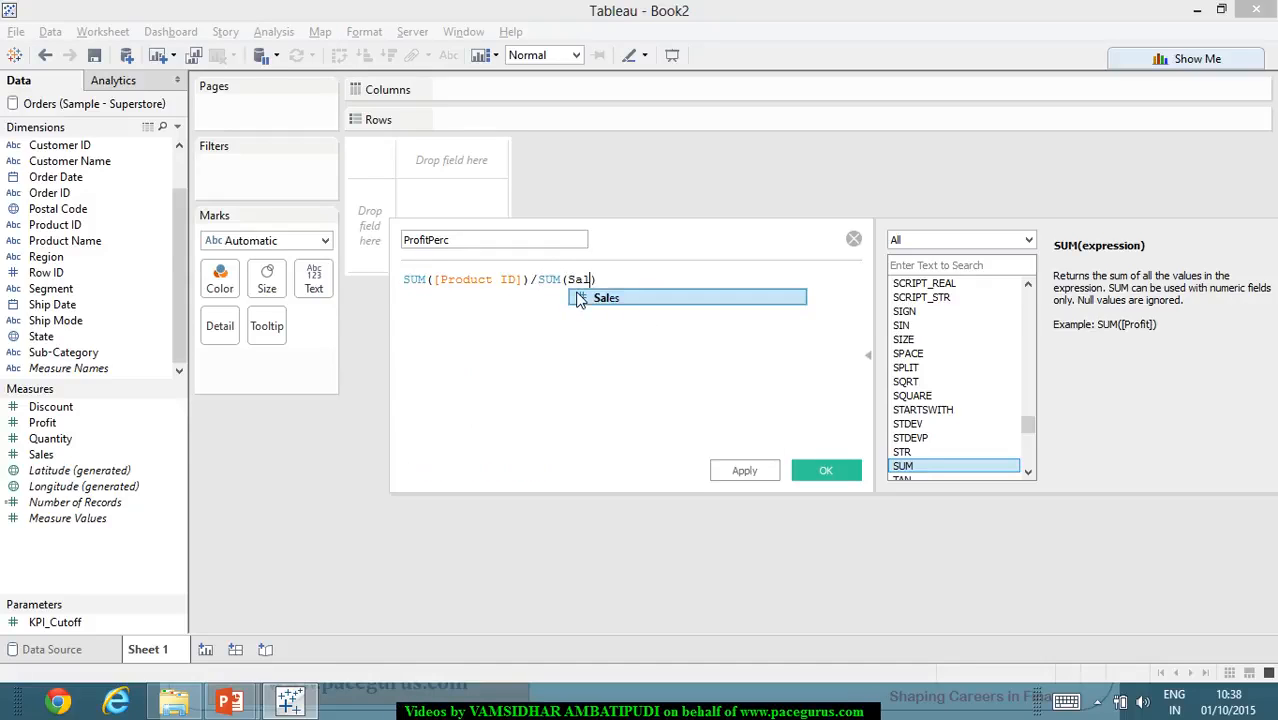
pyautogui.click(600, 298)
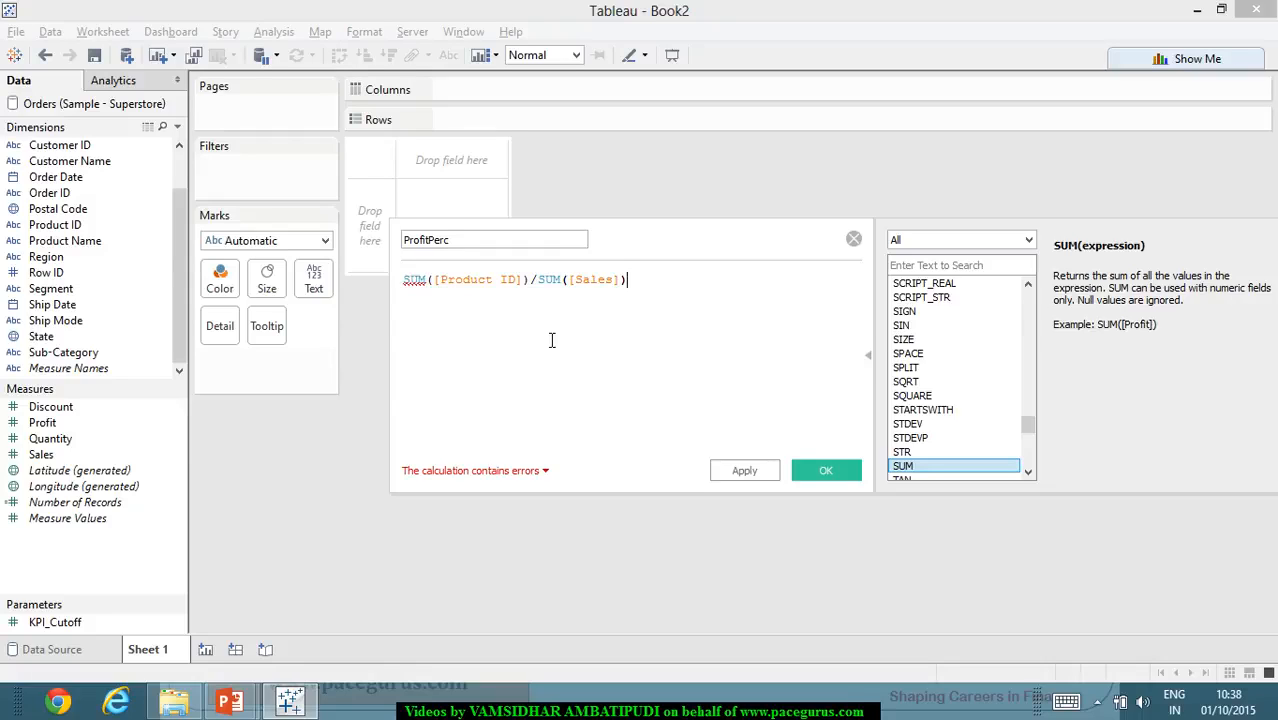
# - Replace Product ID with Profit in the first SUM of the ProfitPerc formula and save the calculated field
pyautogui.moveTo(440, 281); pyautogui.dragTo(521, 286)
pyautogui.write('Profit')
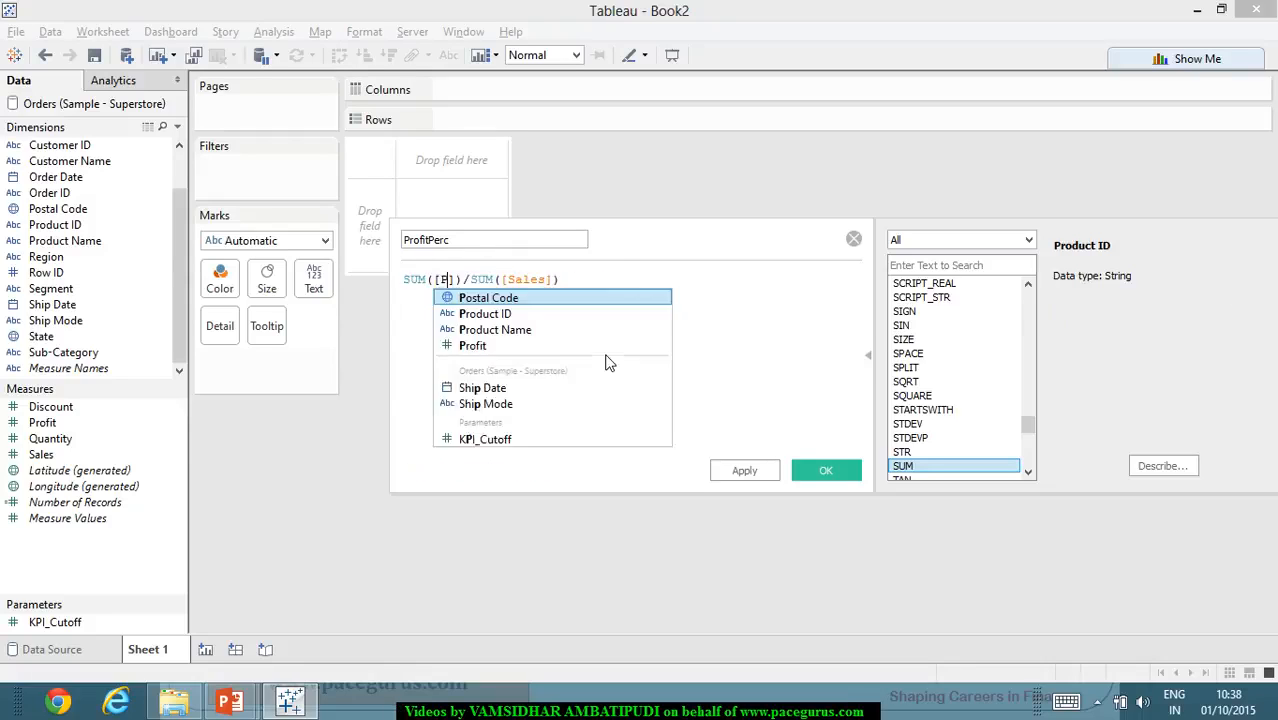
pyautogui.press('Right')
pyautogui.press('Right')
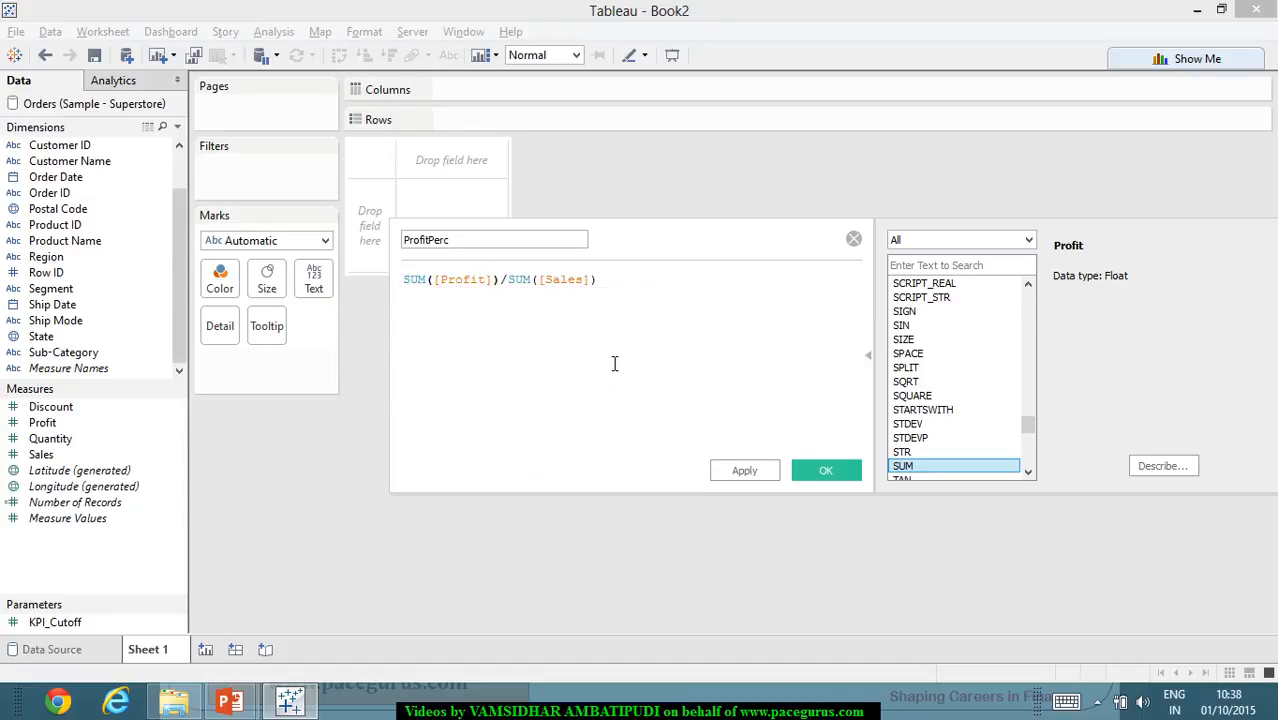
pyautogui.click(616, 313)
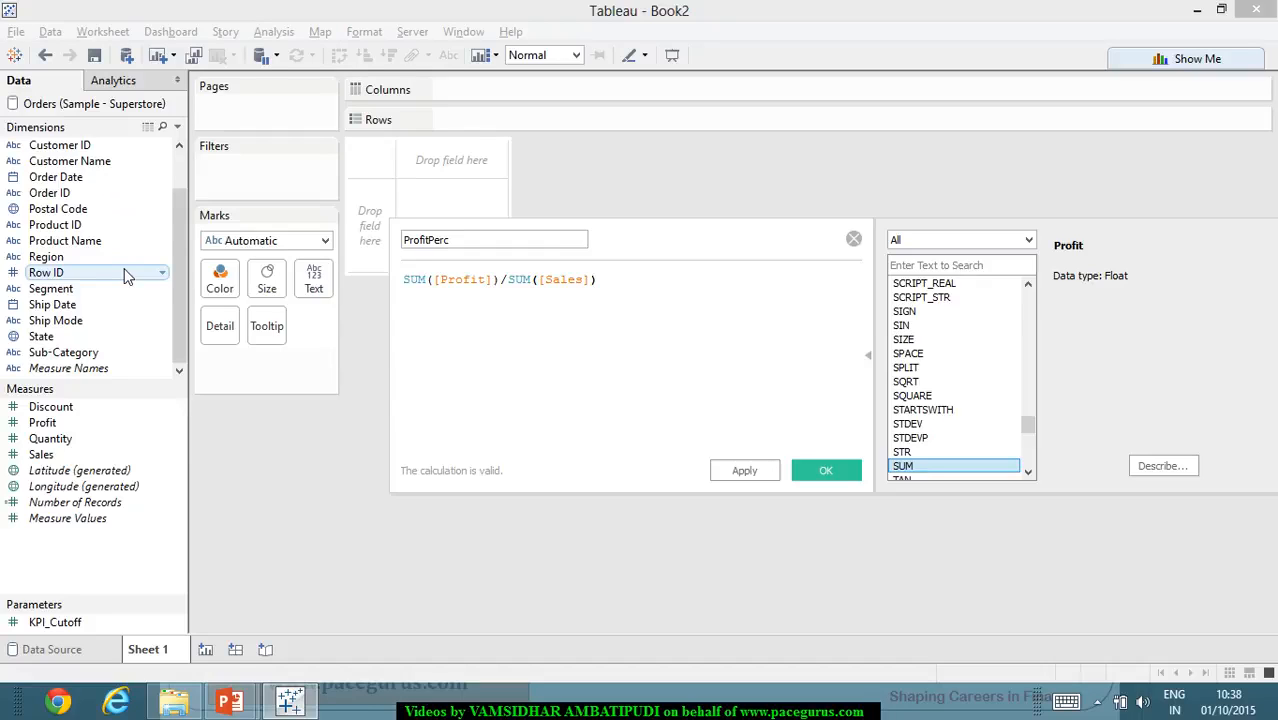
pyautogui.click(762, 473)
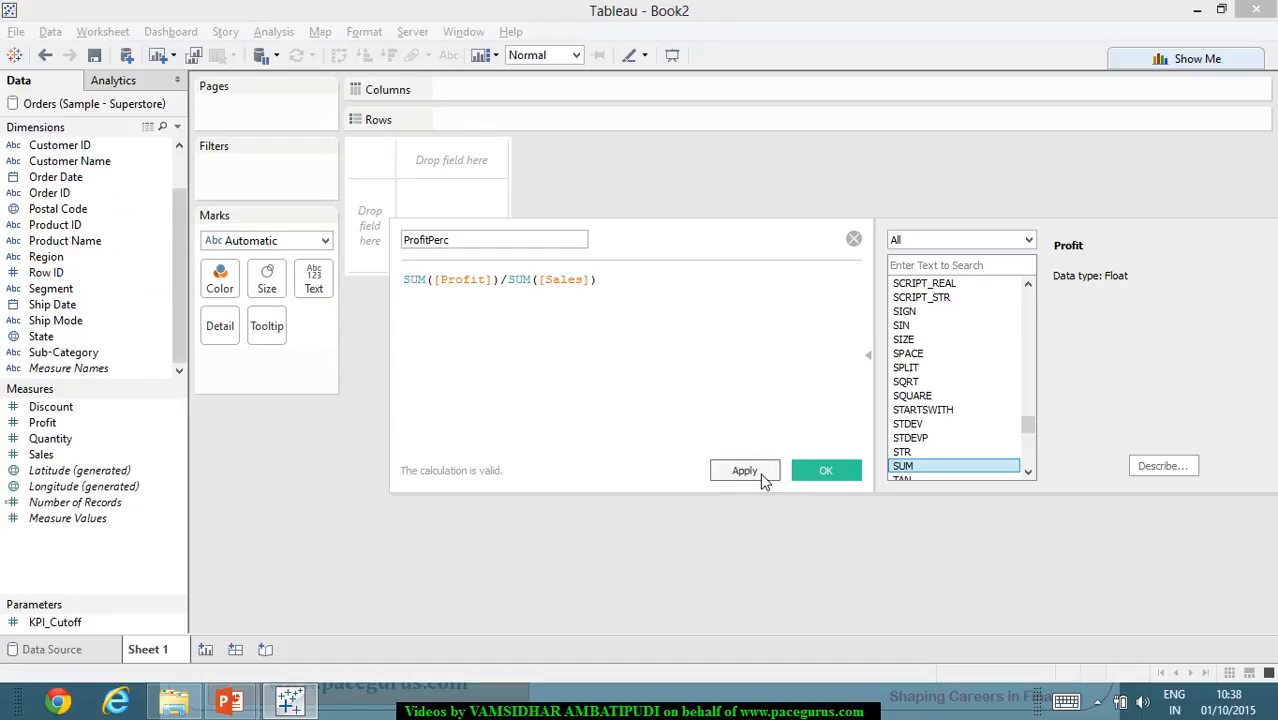
pyautogui.click(822, 474)
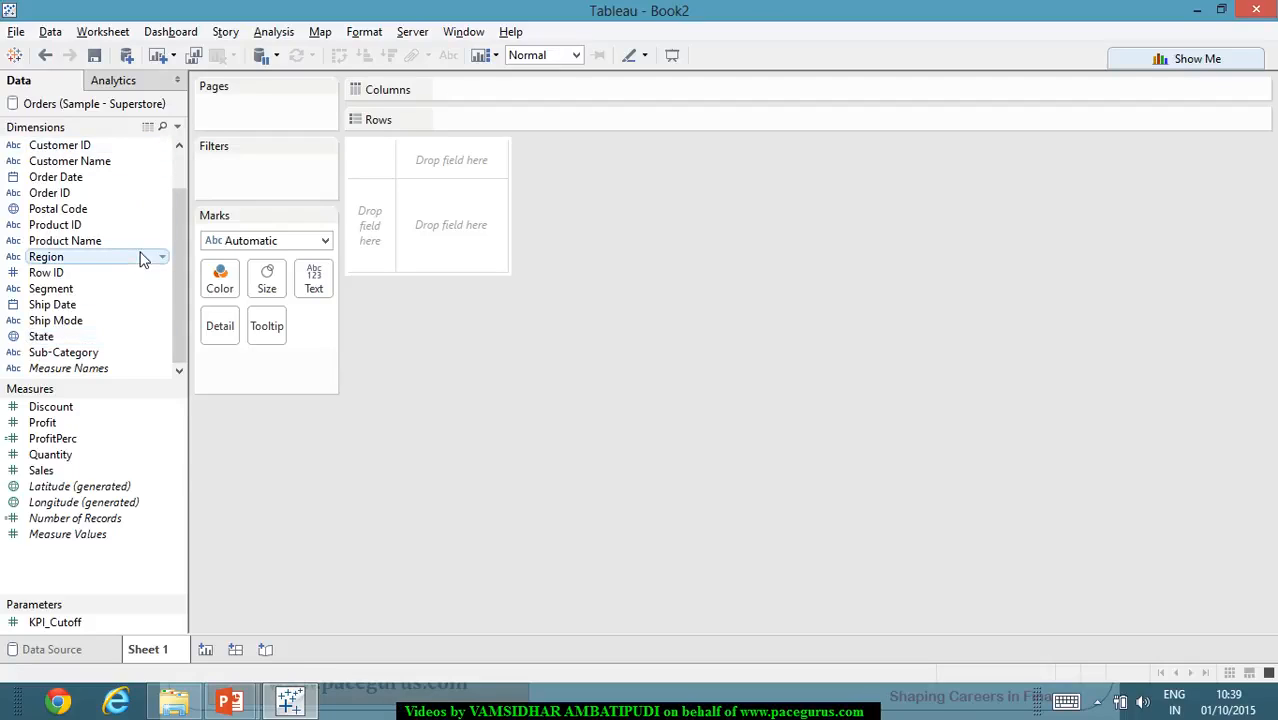
# - Start another calculated field and name it GoodvsBad
pyautogui.rightClick(136, 566)
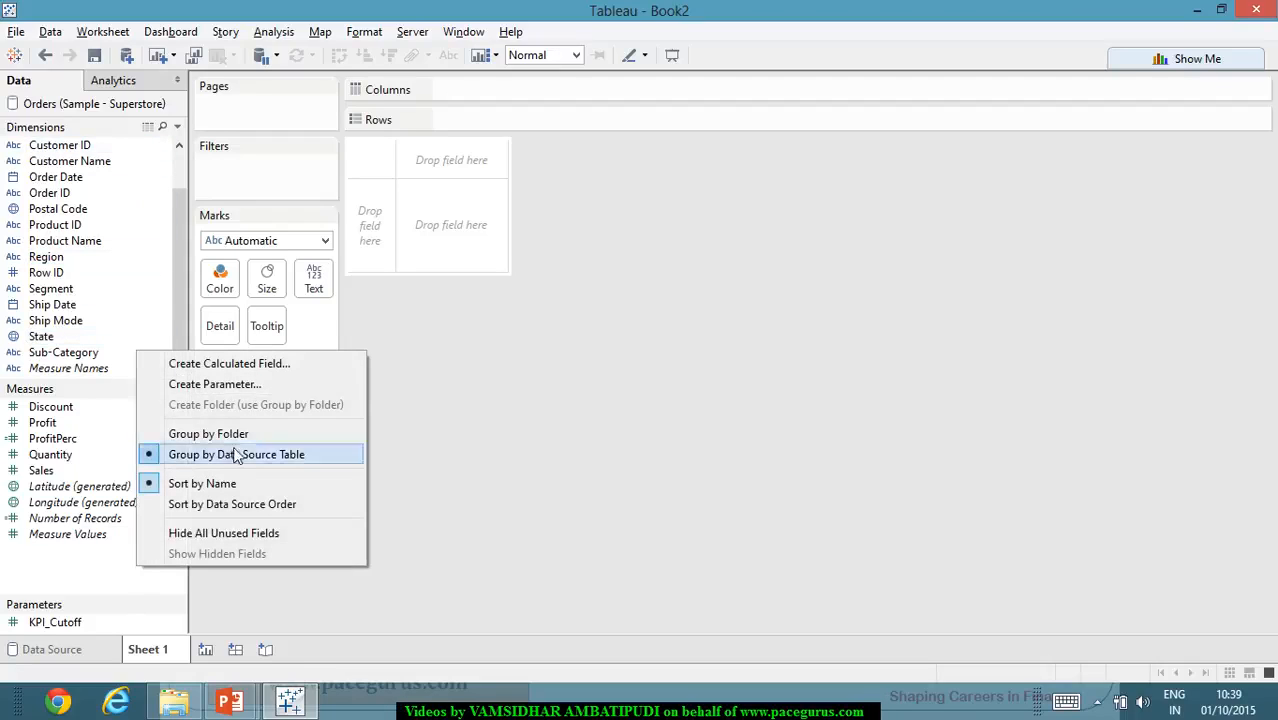
pyautogui.click(294, 366)
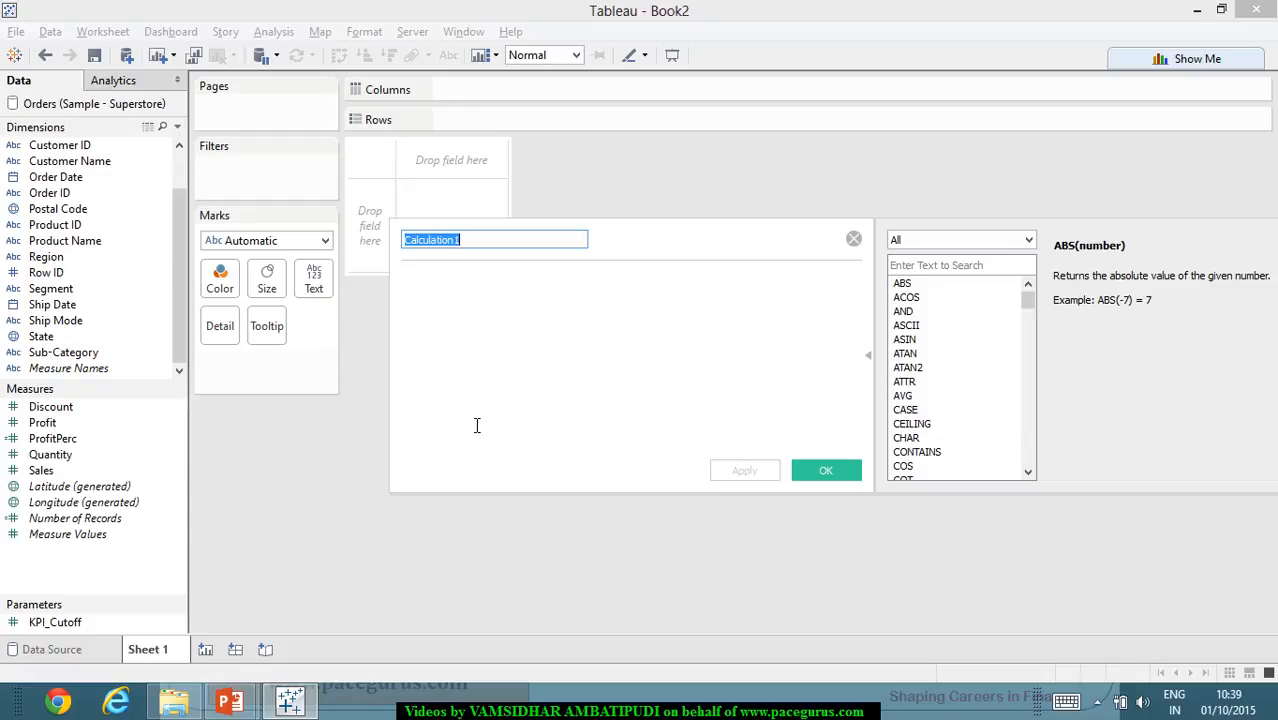
pyautogui.write('Goo')
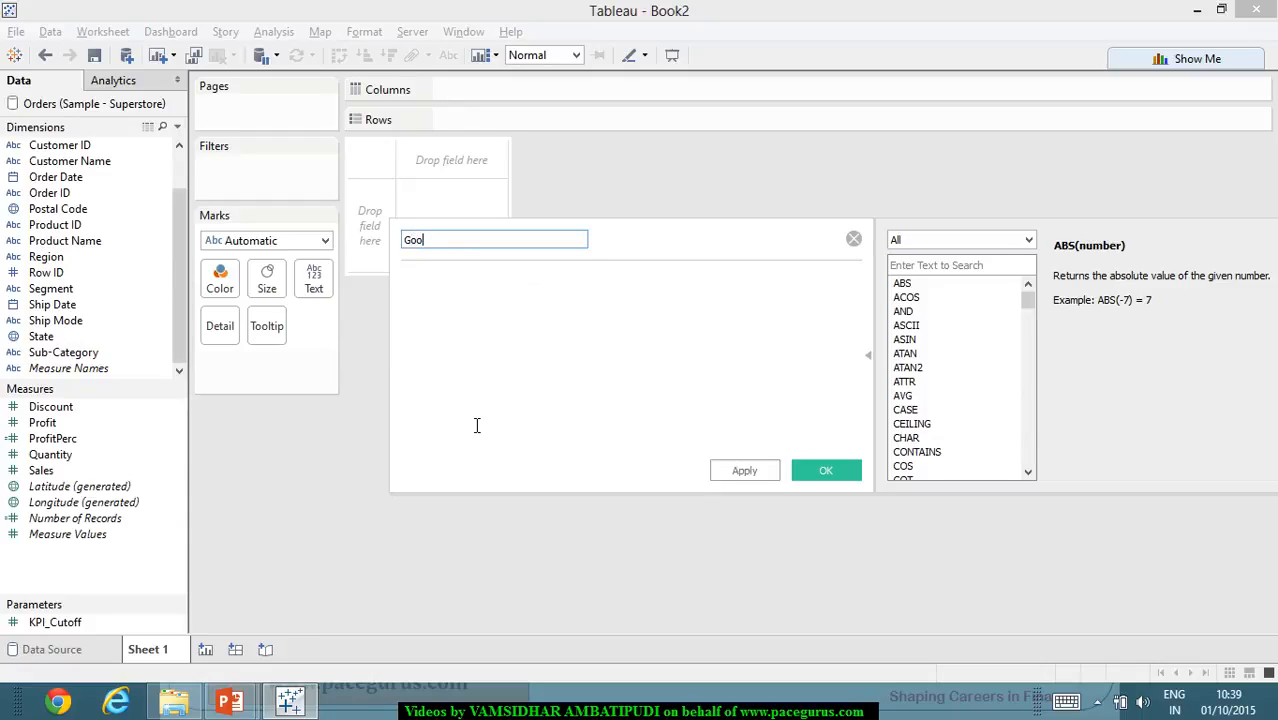
pyautogui.write('dvsBad')
pyautogui.press('Tab')
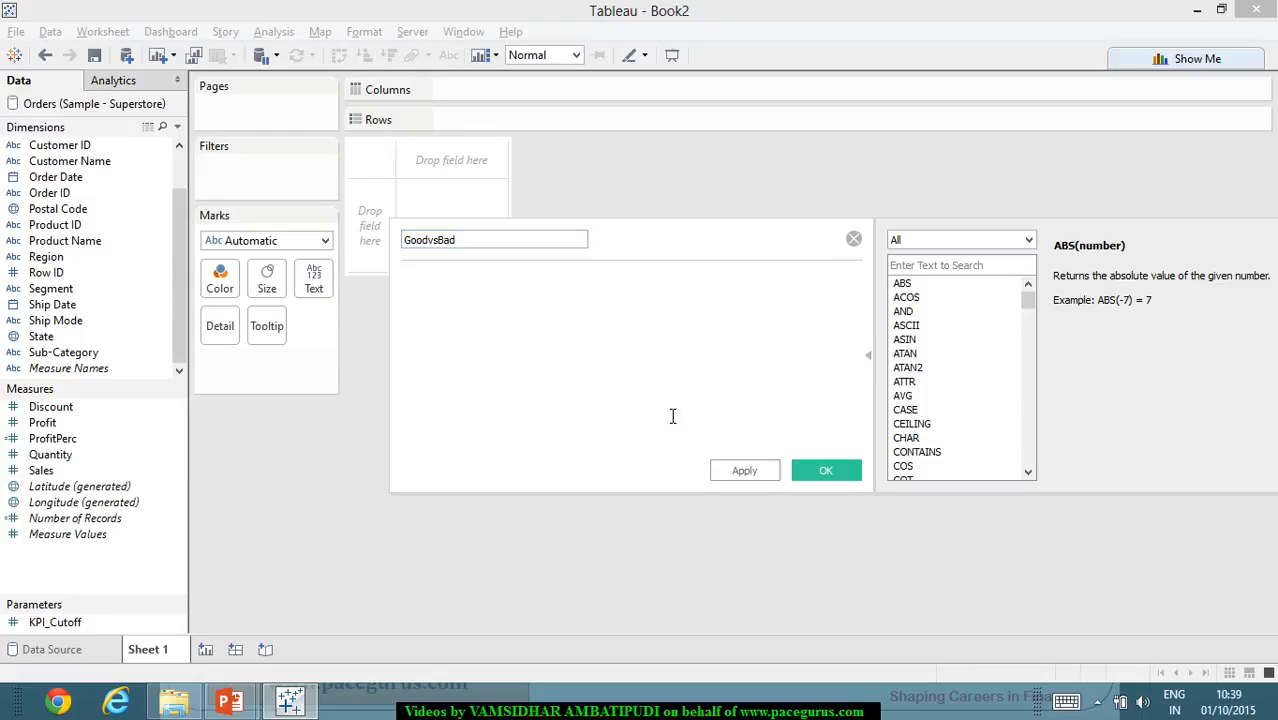
# - Begin the GoodvsBad formula with an IF condition testing whether [ProfitPerc]>=[KPI_Cutoff]
pyautogui.write('IF')
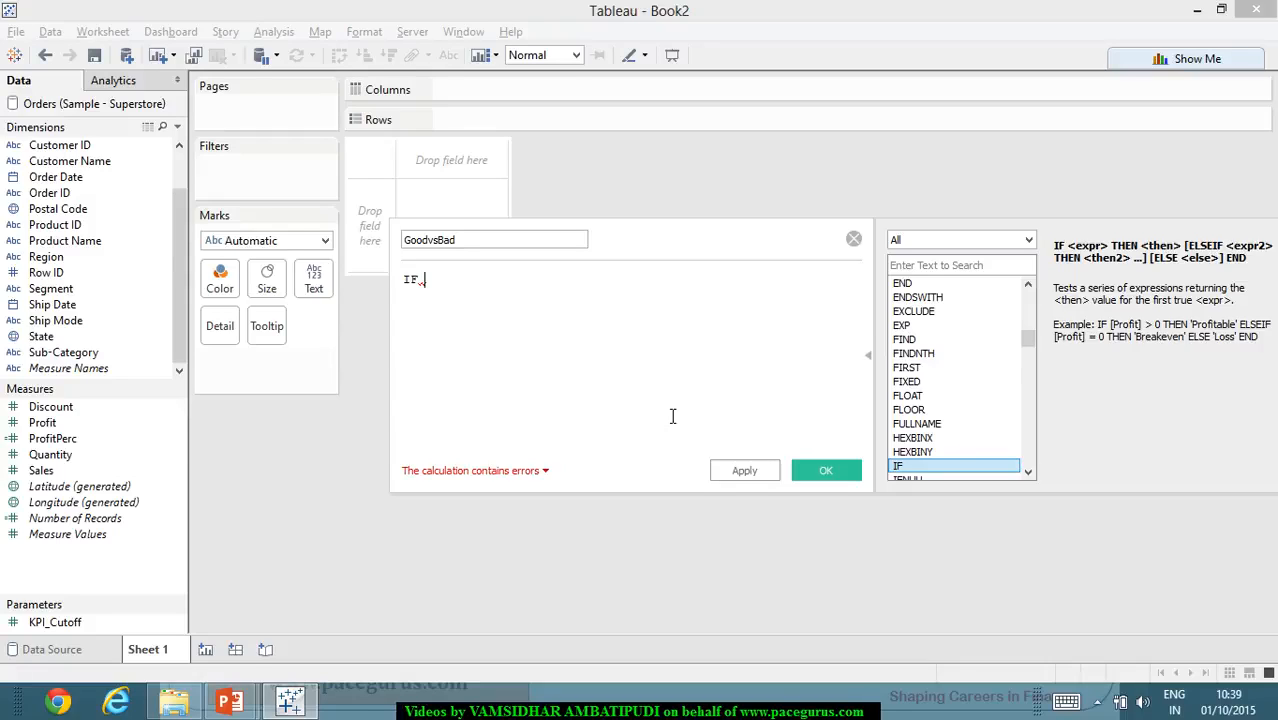
pyautogui.press('Return')
pyautogui.write('pro')
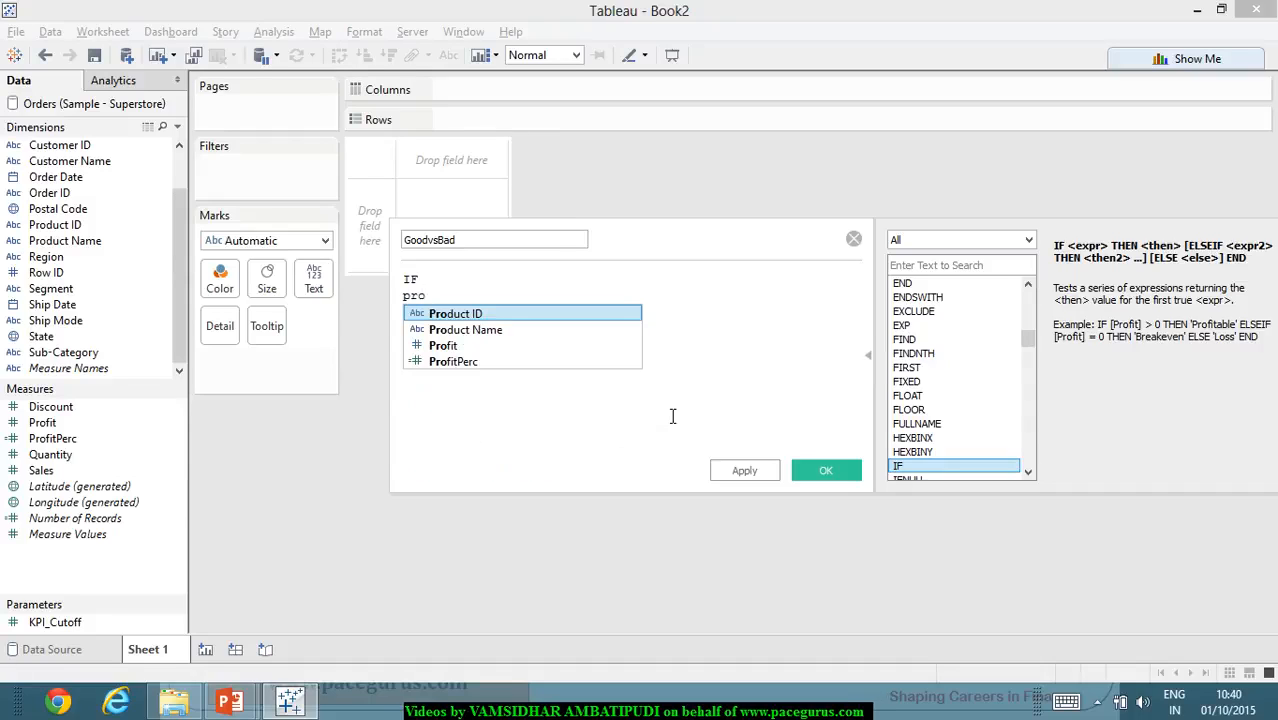
pyautogui.press('Down')
pyautogui.press('Down')
pyautogui.press('Down')
pyautogui.press('Return')
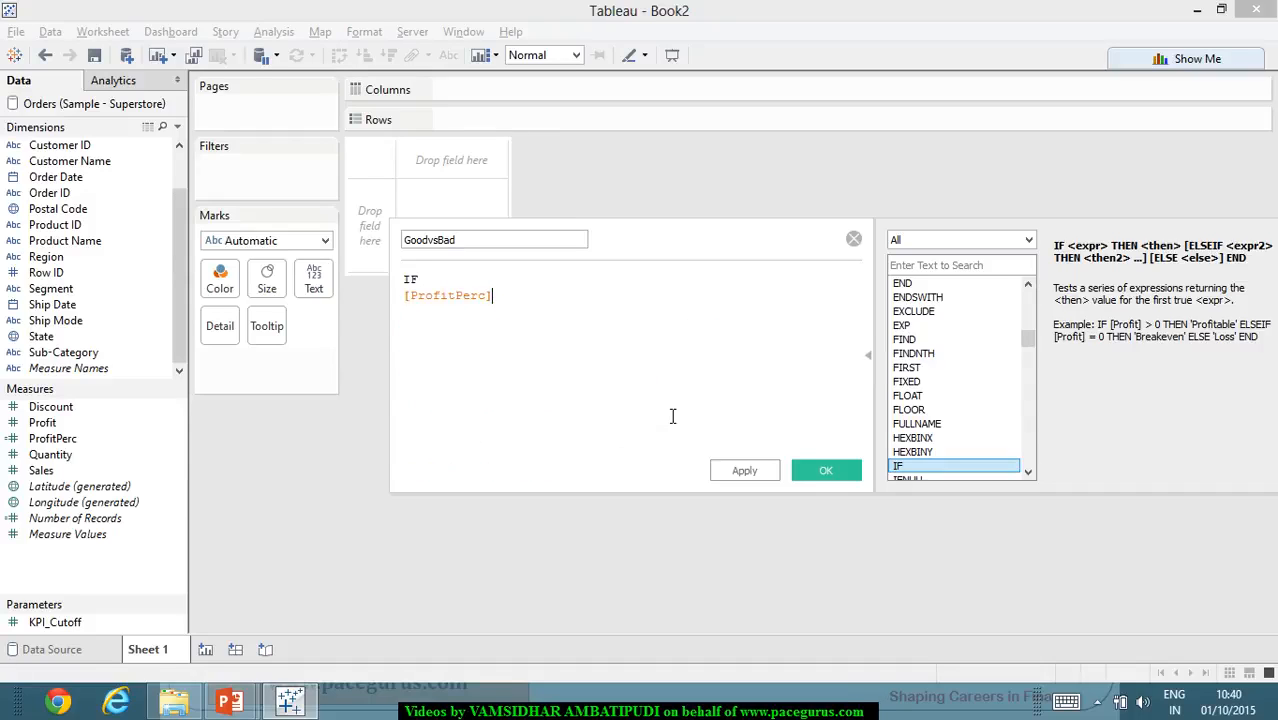
pyautogui.write('>')
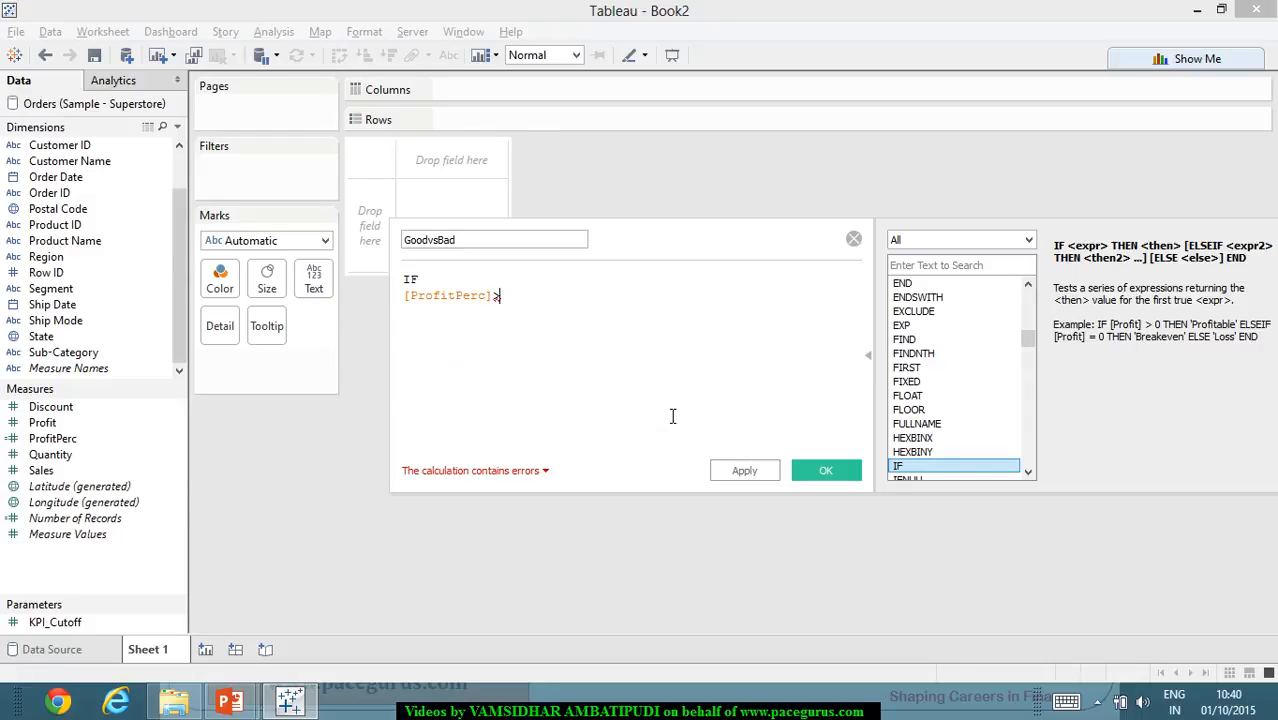
pyautogui.write('=')
pyautogui.write('[KP')
pyautogui.press('Return')
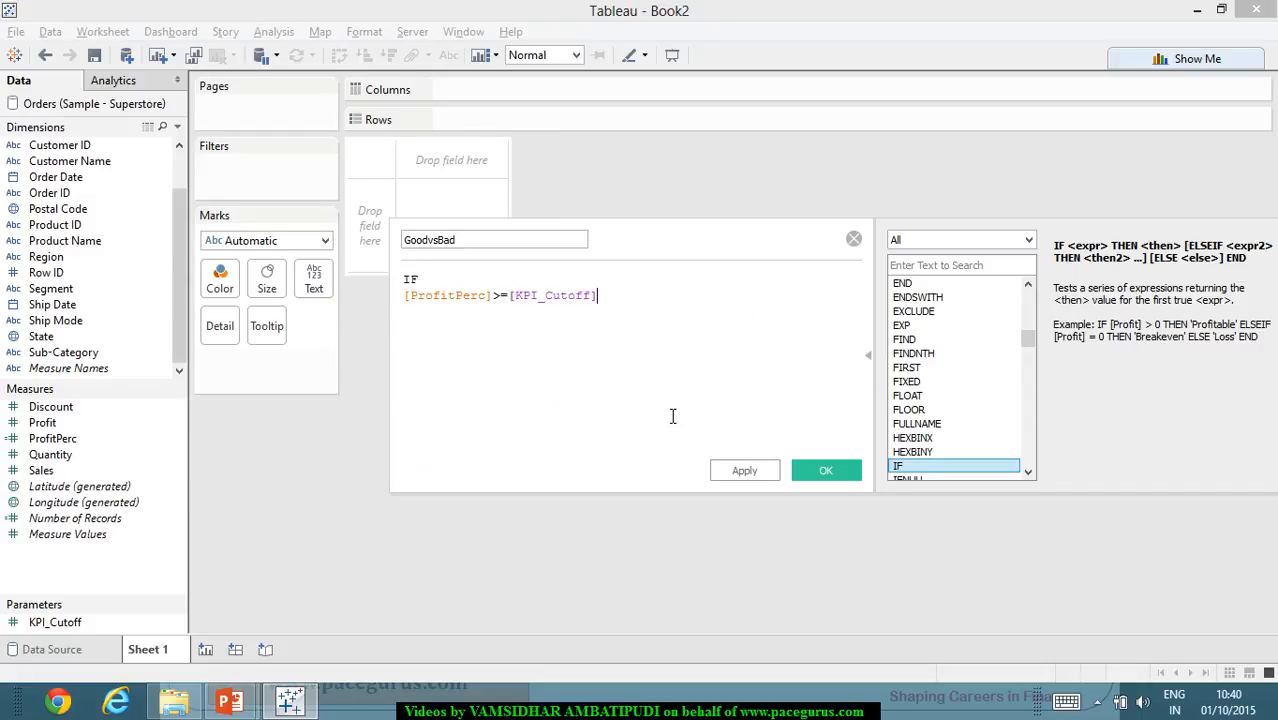
# - Complete the GoodvsBad formula with THEN "Good" ELSE "Bad" END, apply it and save the calculated field
pyautogui.press('Return')
pyautogui.write('THEN')
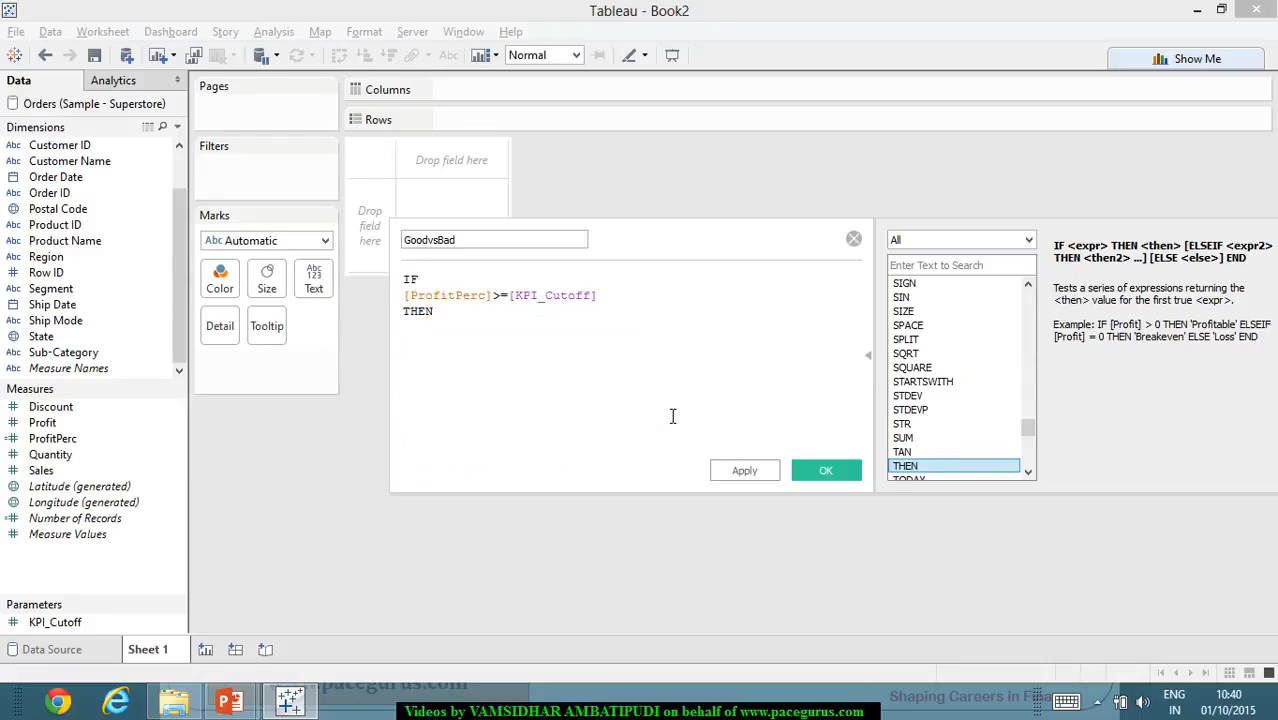
pyautogui.write(' "Good')
pyautogui.press('Return')
pyautogui.write('ELSE')
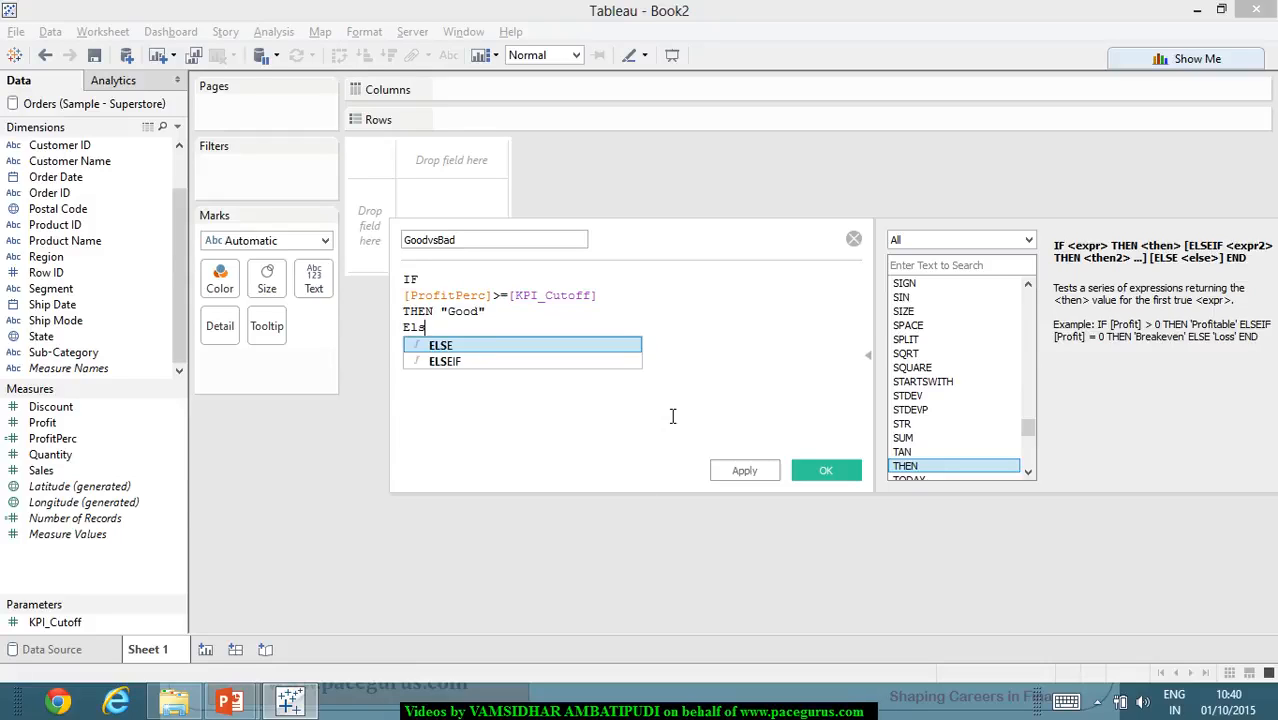
pyautogui.write(' "')
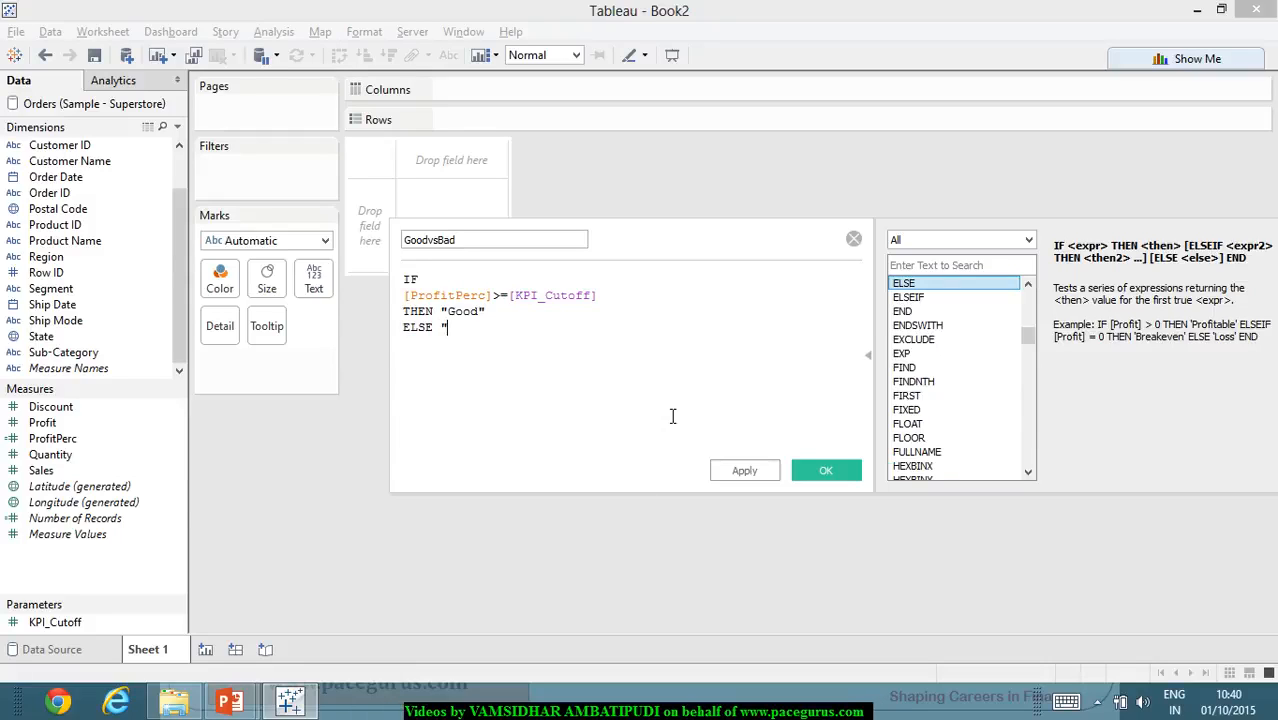
pyautogui.write('Bad"')
pyautogui.press('Return')
pyautogui.write('END')
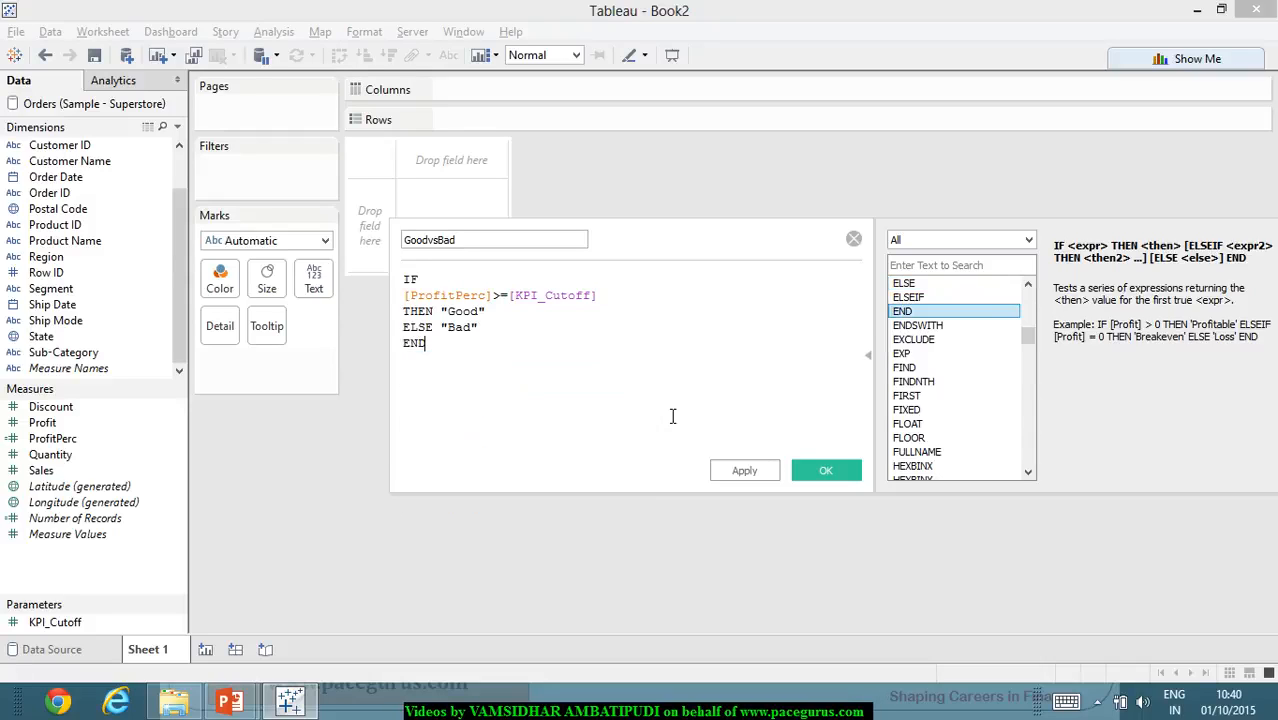
pyautogui.click(755, 476)
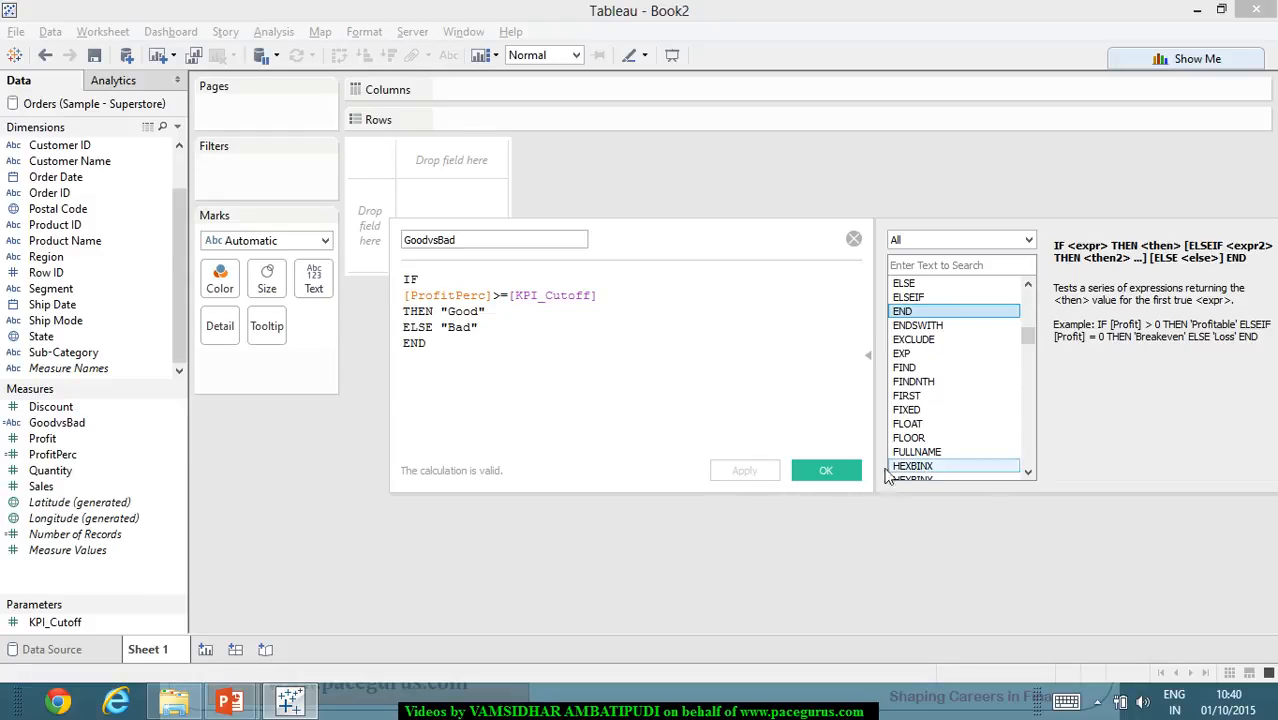
pyautogui.click(826, 470)
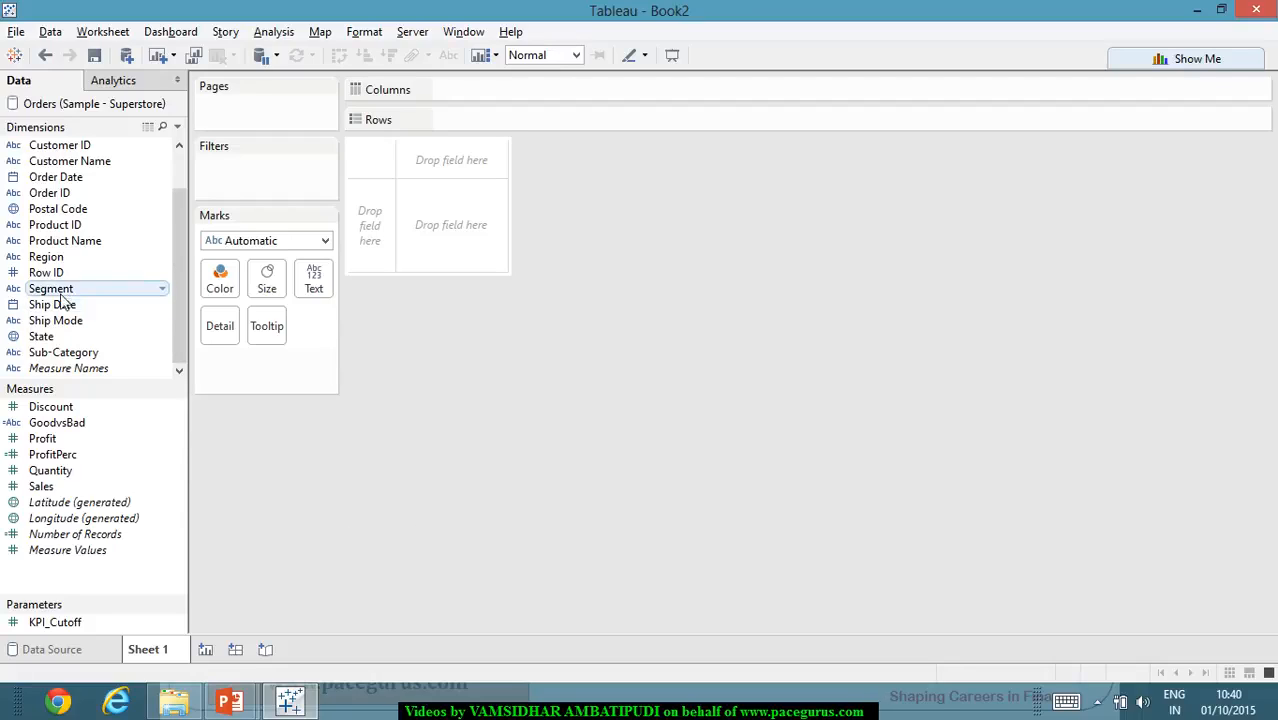
# - Place the Region dimension on Rows
pyautogui.moveTo(48, 257); pyautogui.dragTo(510, 121)
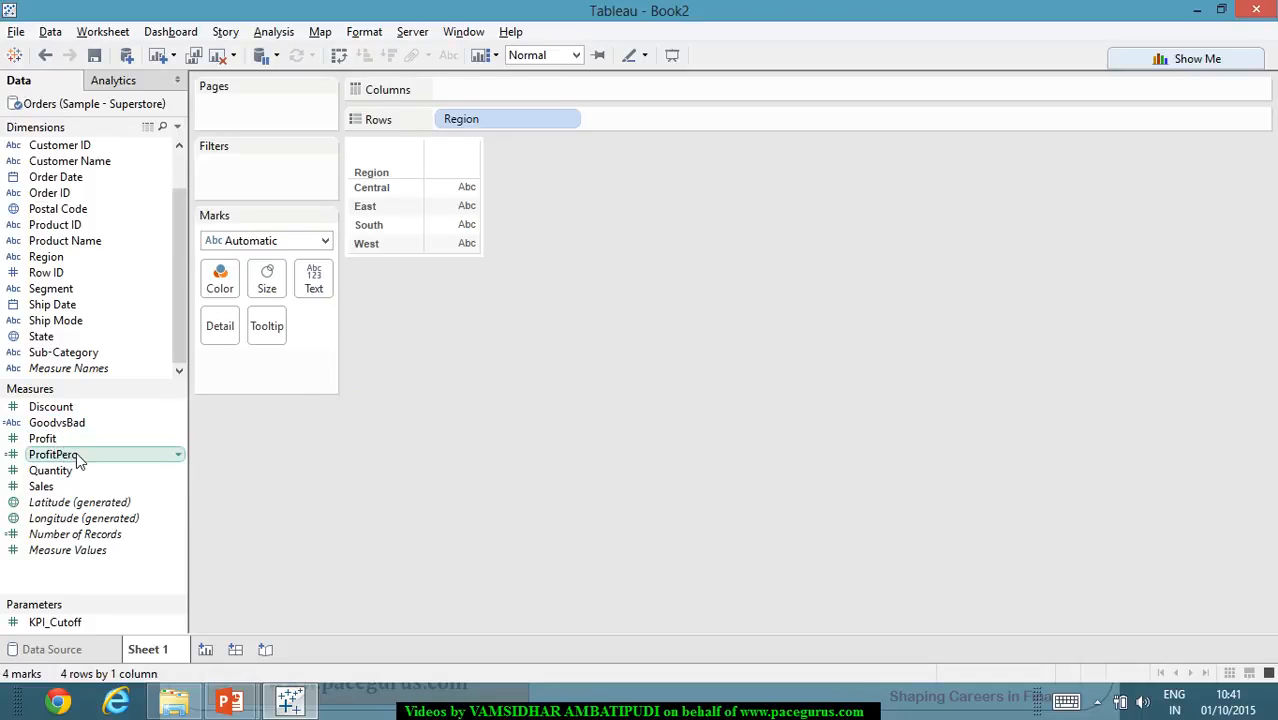
pyautogui.moveTo(76, 452); pyautogui.dragTo(492, 90)
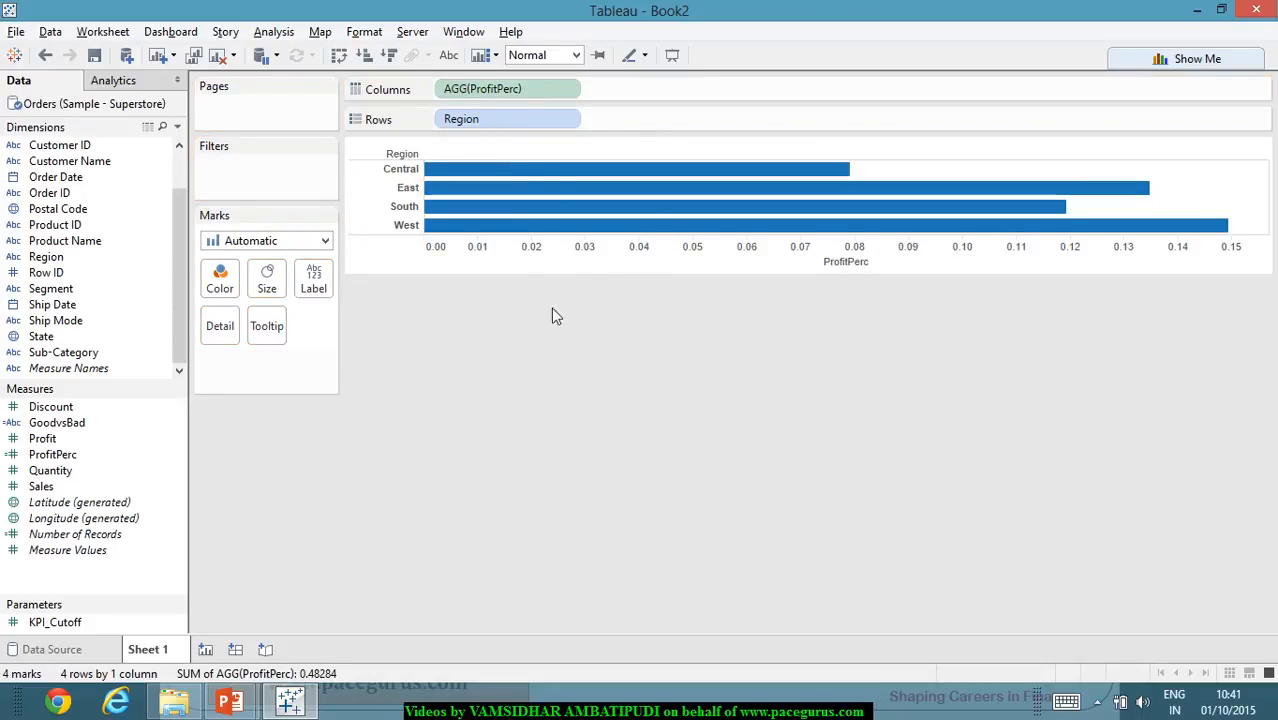
pyautogui.moveTo(551, 177)
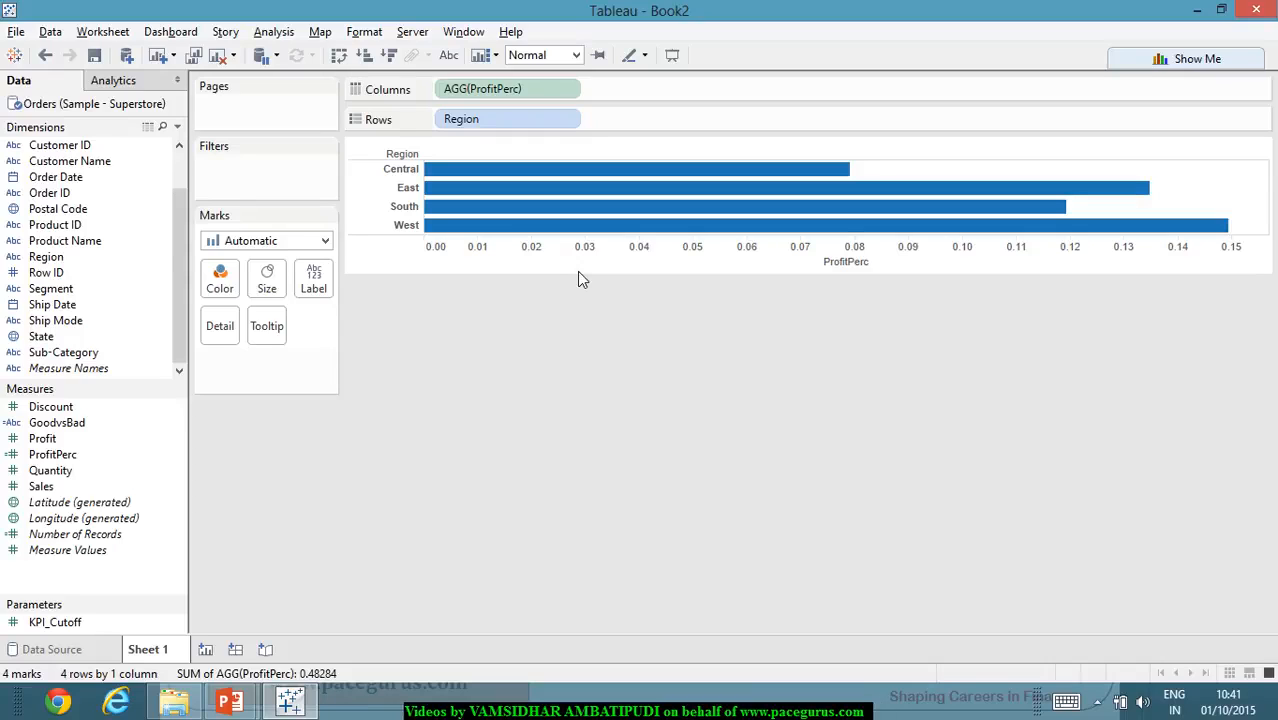
pyautogui.moveTo(487, 174)
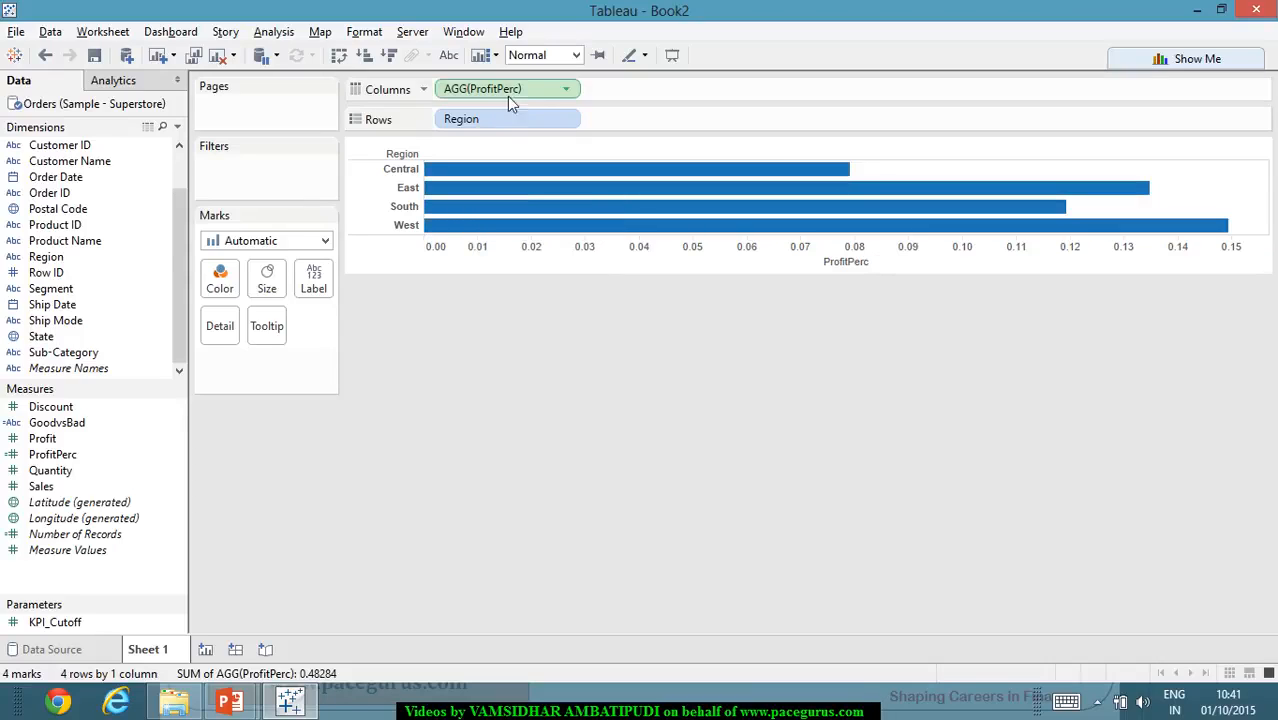
pyautogui.moveTo(513, 90); pyautogui.dragTo(110, 470)
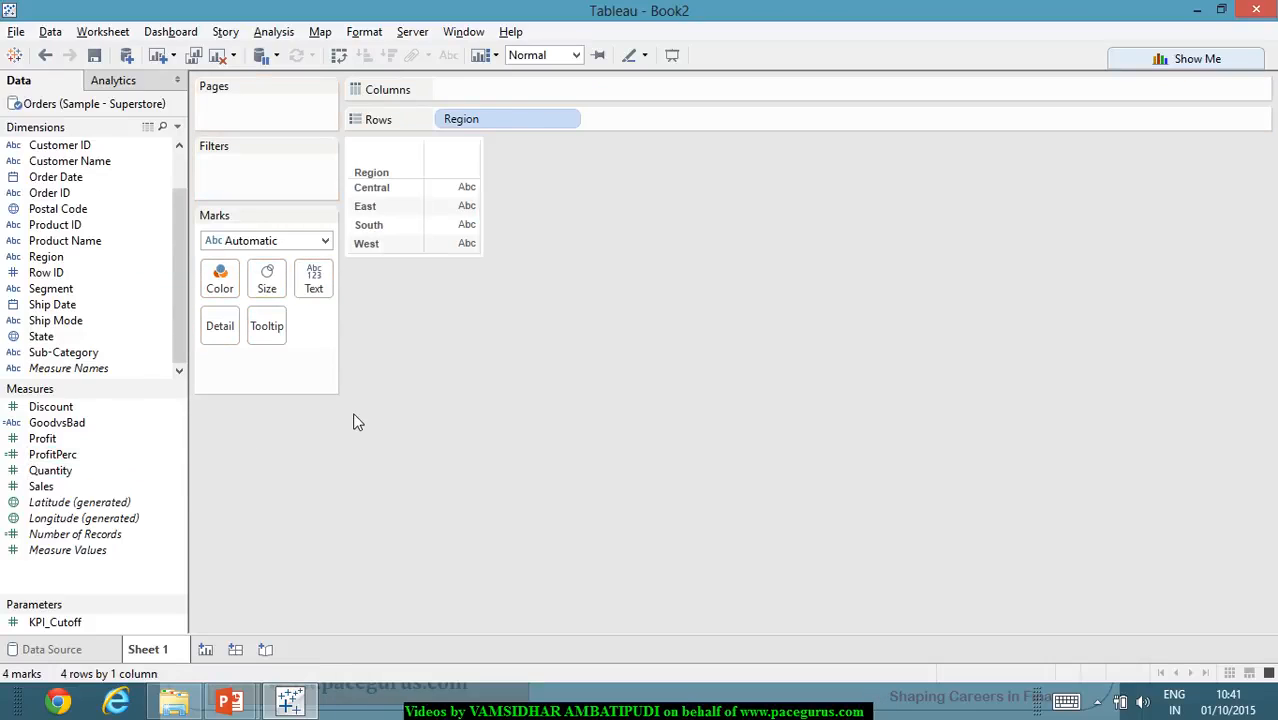
# - Set the mark type to Shape and choose the KPI palette for editing the mark shape
pyautogui.click(325, 241)
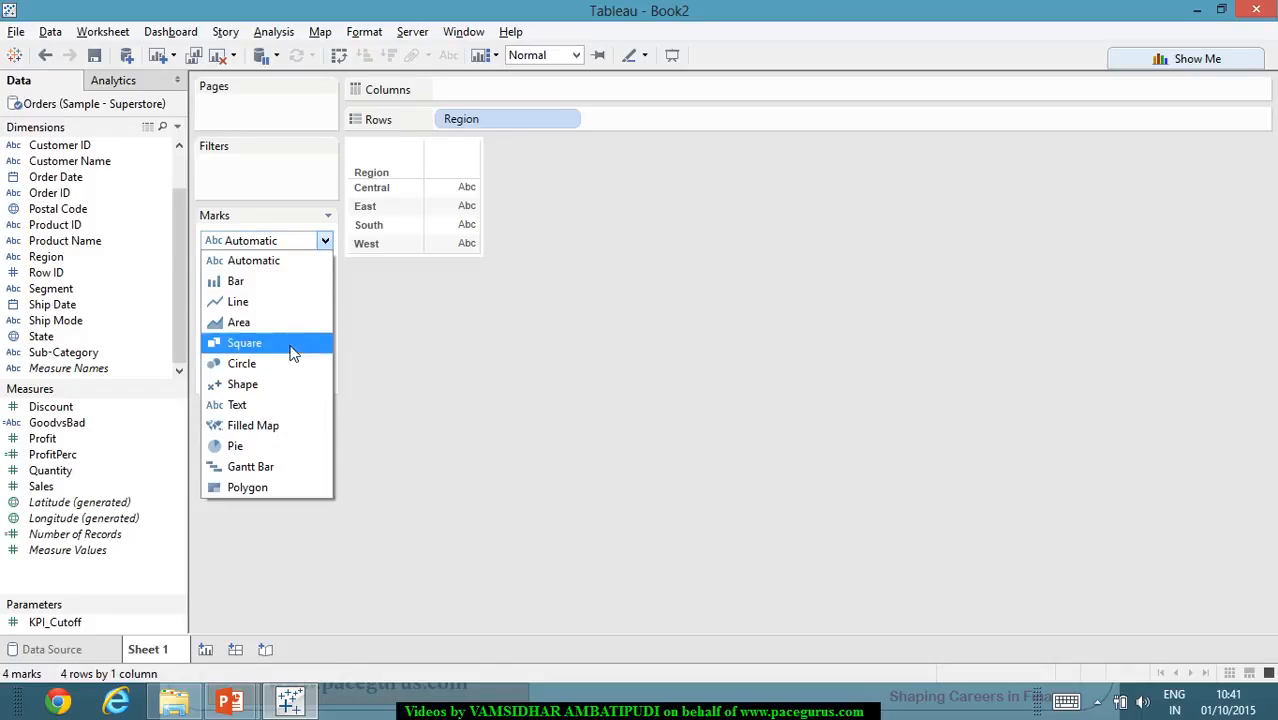
pyautogui.click(292, 390)
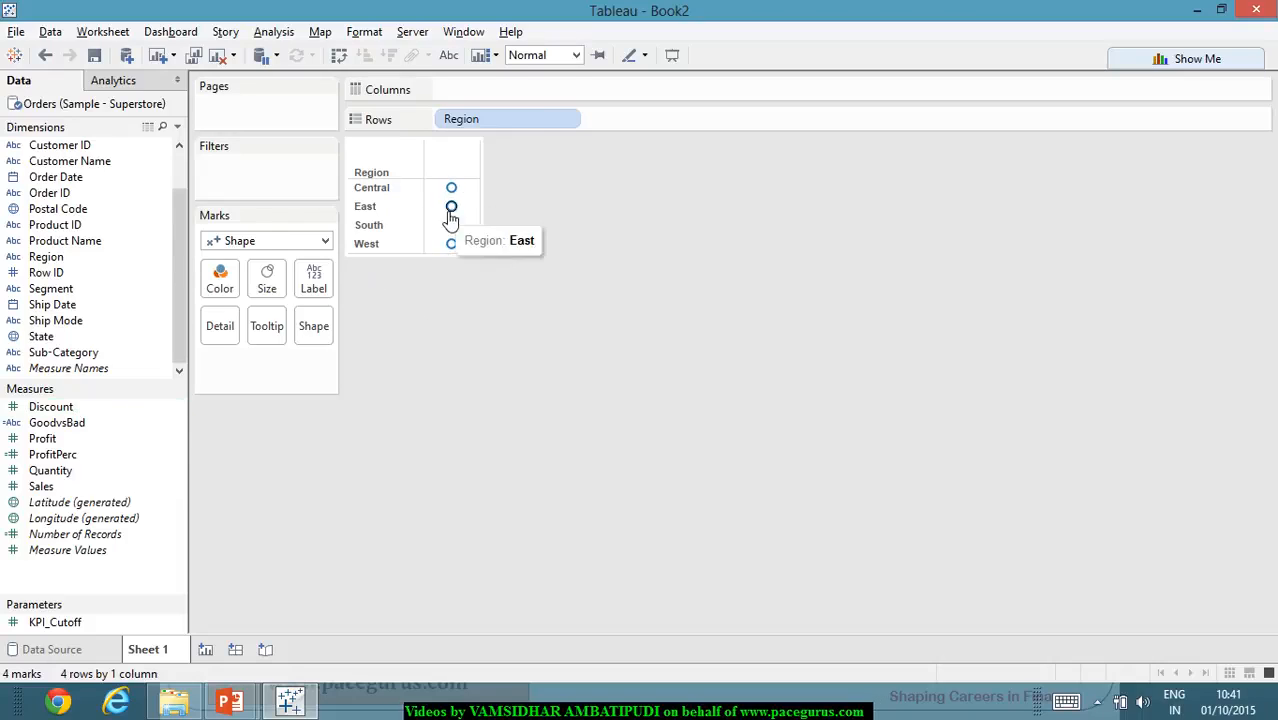
pyautogui.click(315, 325)
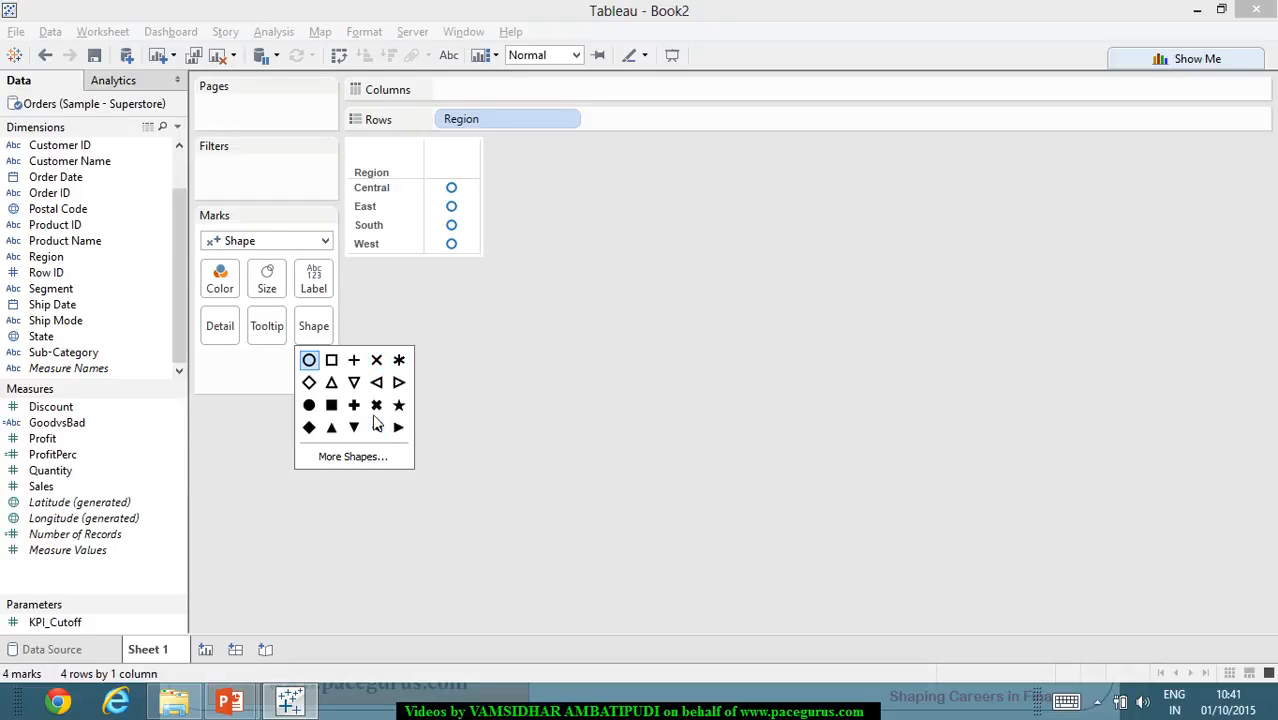
pyautogui.click(400, 457)
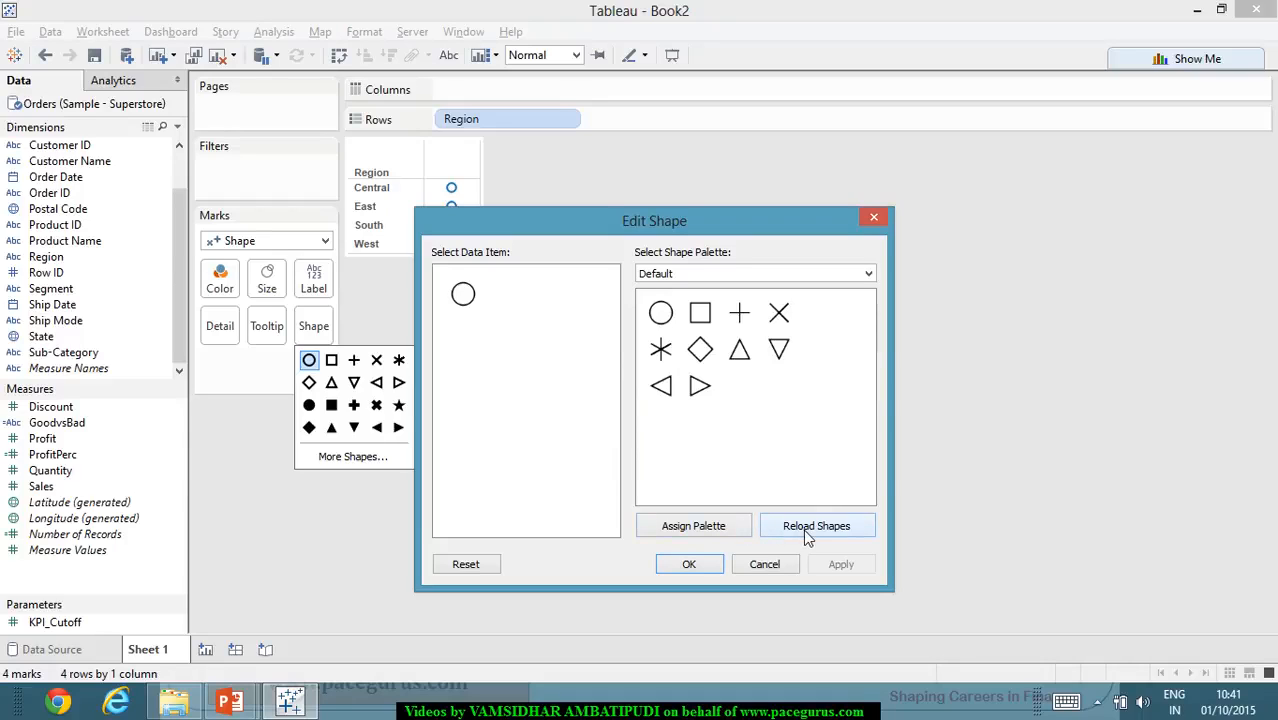
pyautogui.click(866, 275)
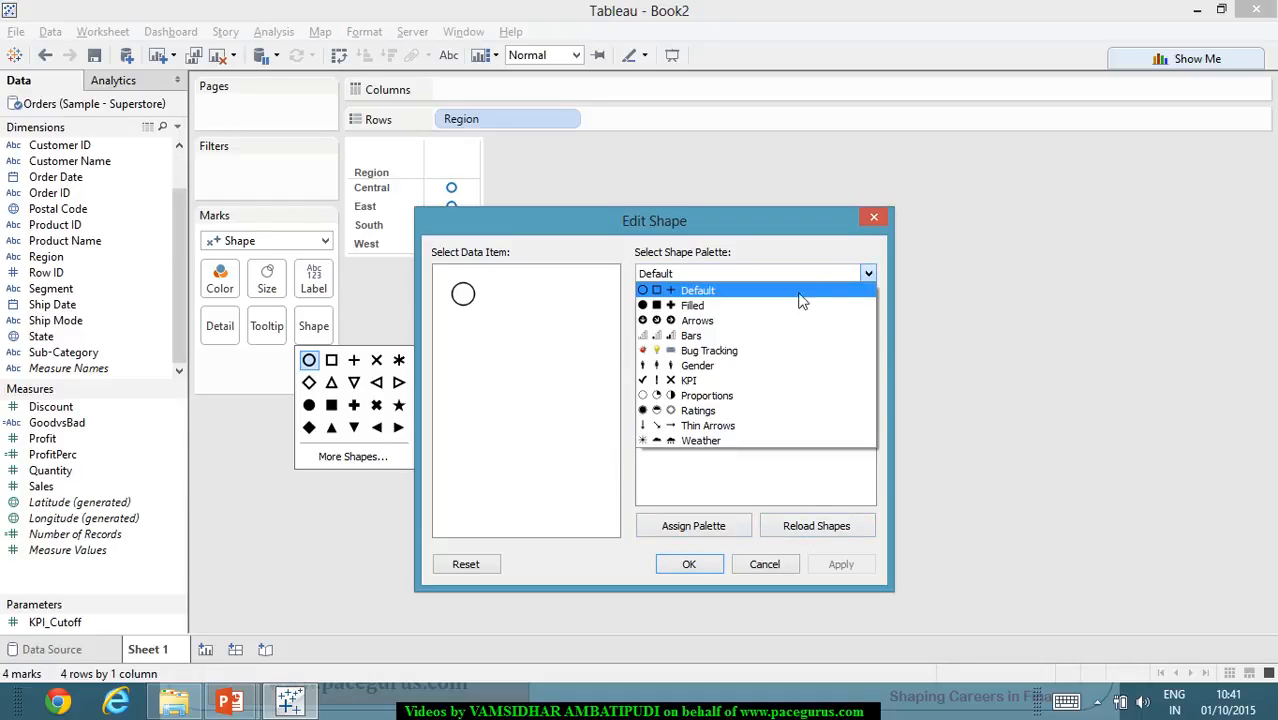
pyautogui.click(723, 381)
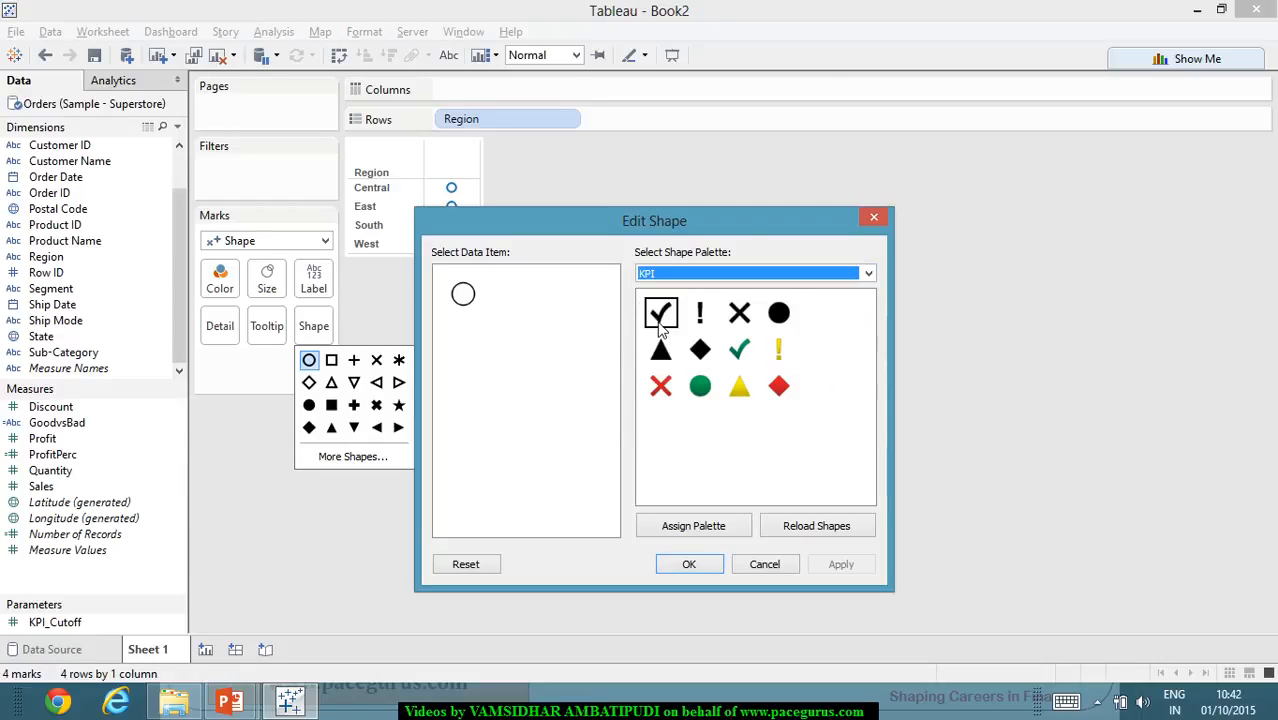
# - Try the green check mark and the red cross as mark shape, apply the green check mark and confirm
pyautogui.click(739, 349)
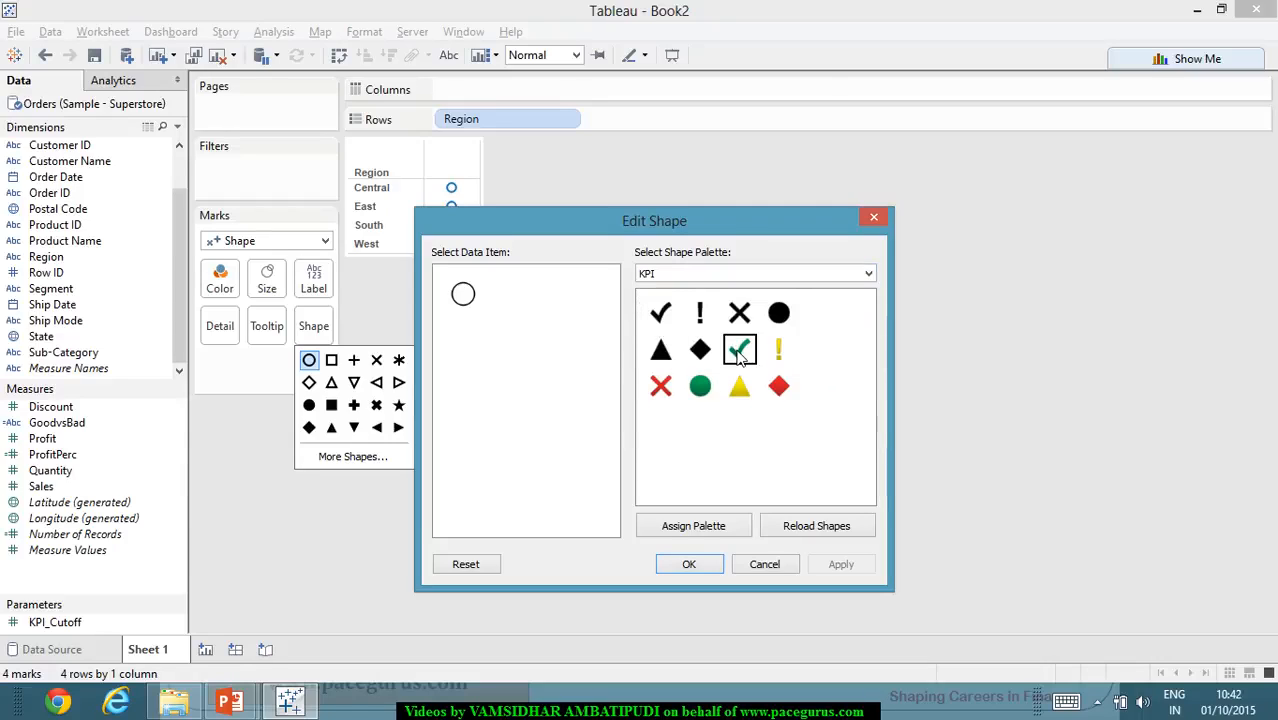
pyautogui.click(660, 386)
pyautogui.click(740, 352)
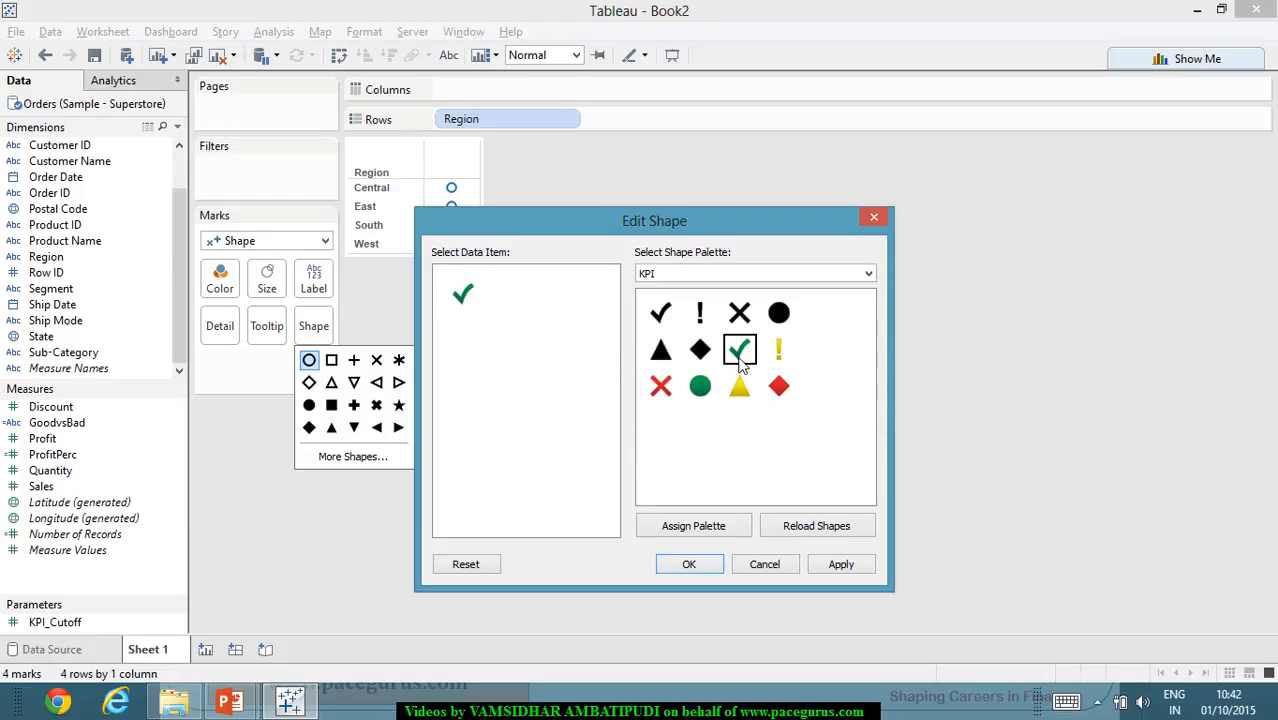
pyautogui.click(660, 396)
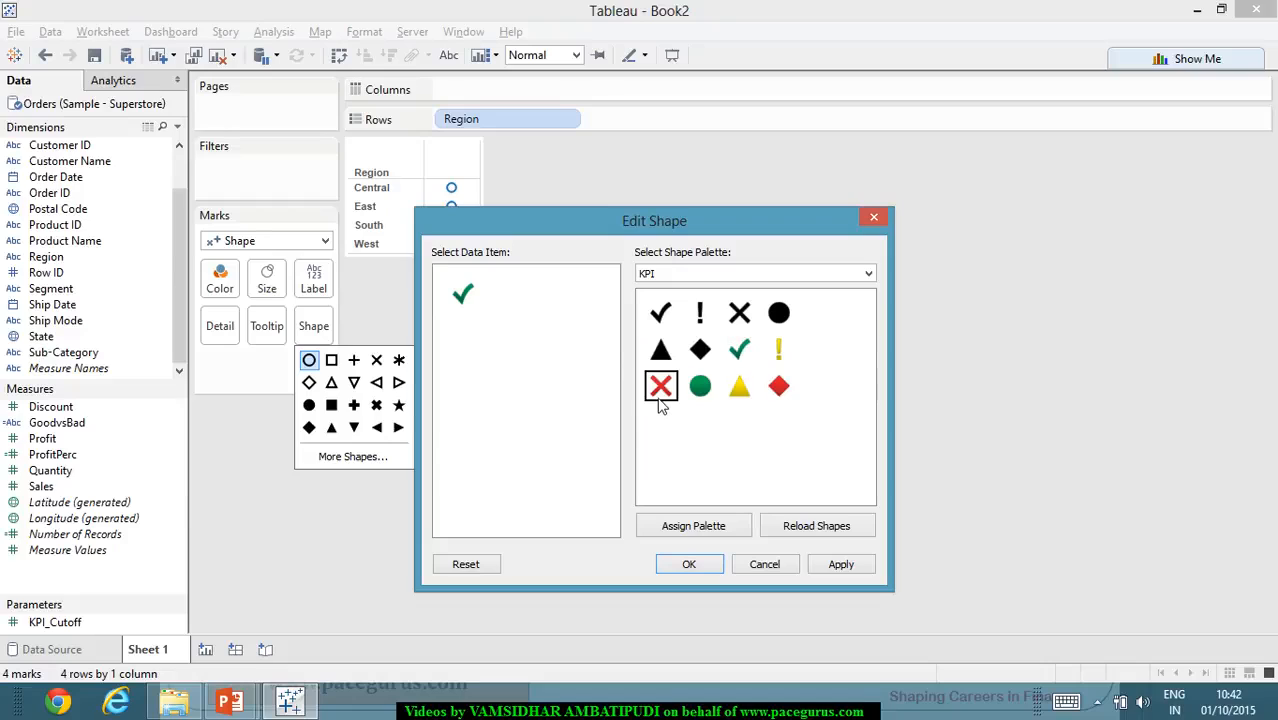
pyautogui.click(739, 349)
pyautogui.click(850, 565)
pyautogui.click(660, 386)
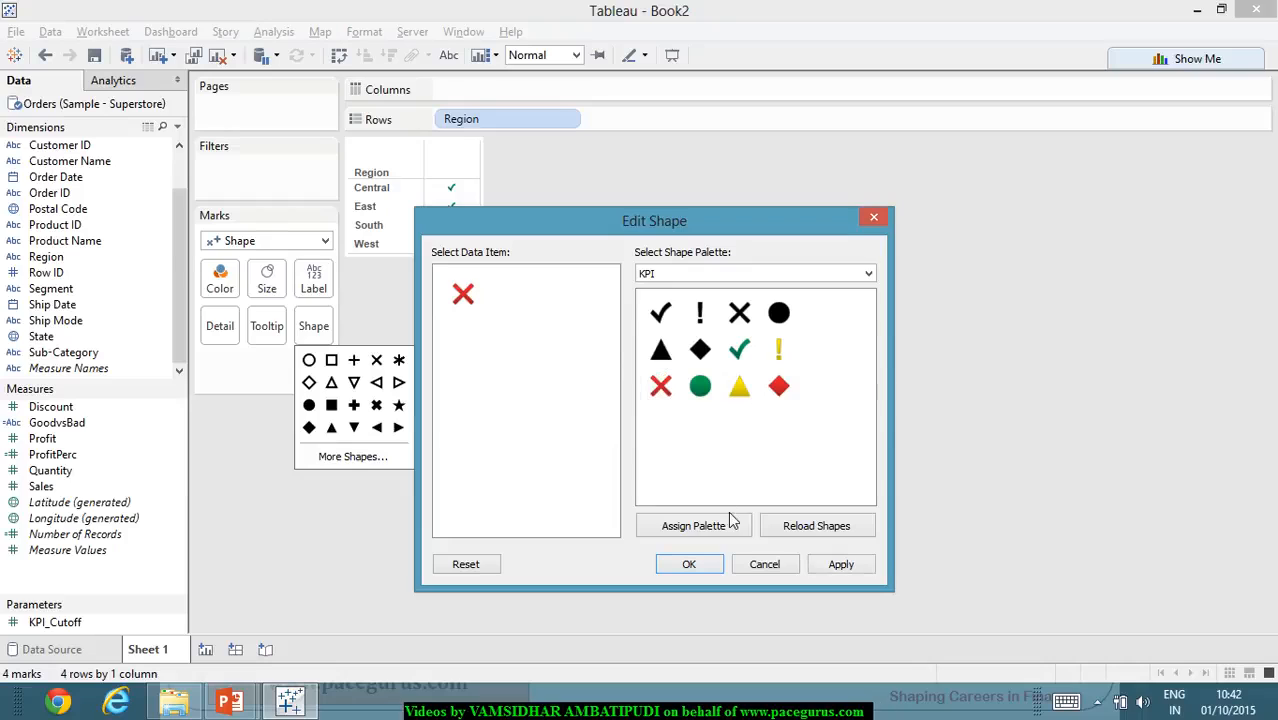
pyautogui.click(739, 349)
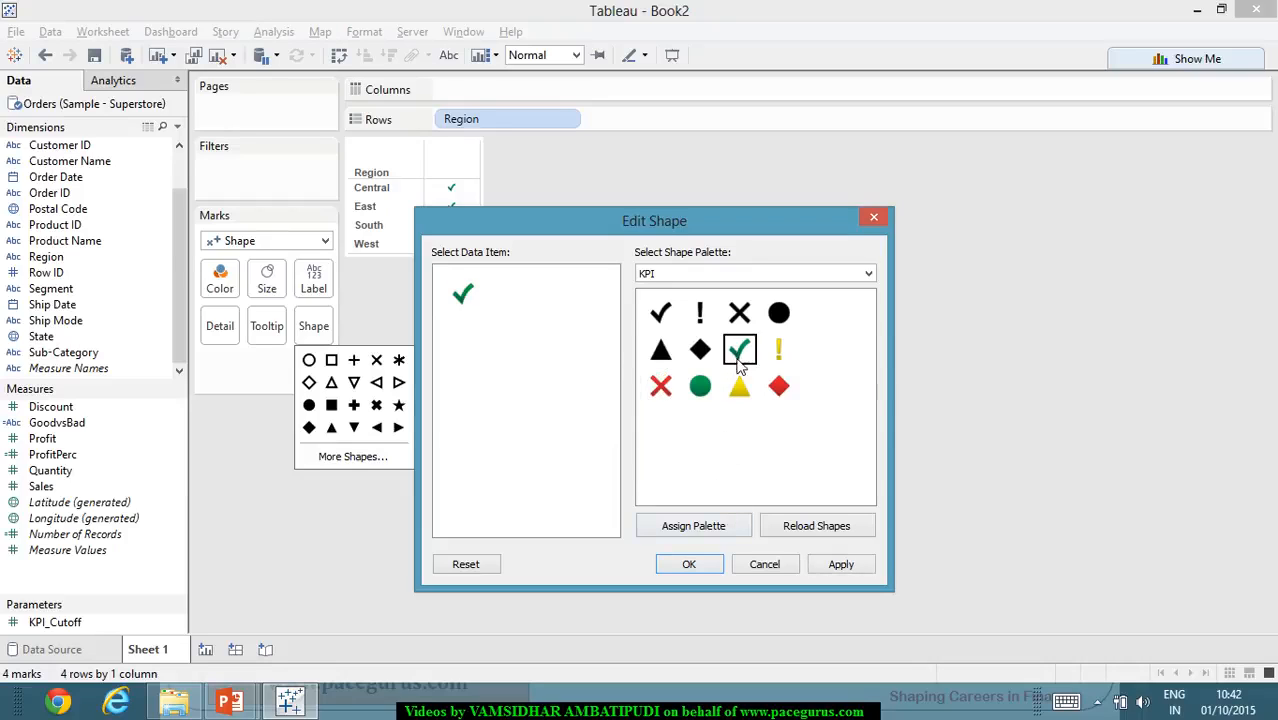
pyautogui.click(866, 572)
pyautogui.click(689, 564)
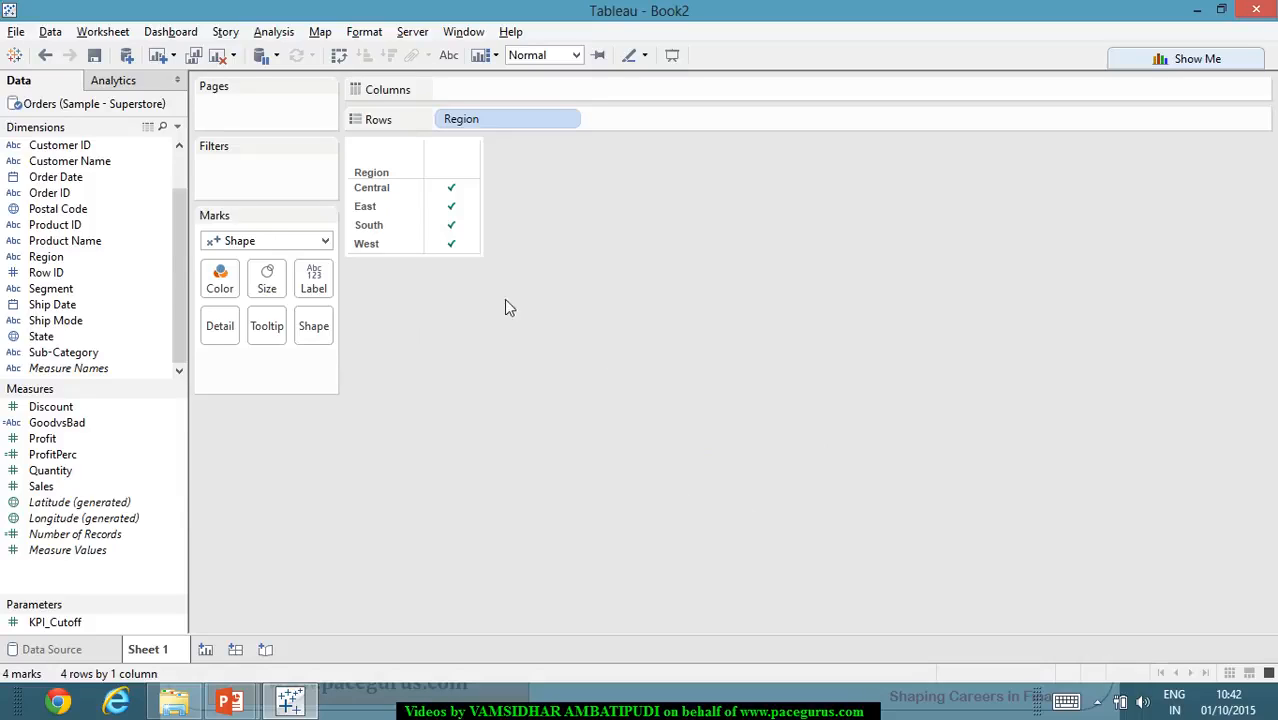
pyautogui.click(455, 193)
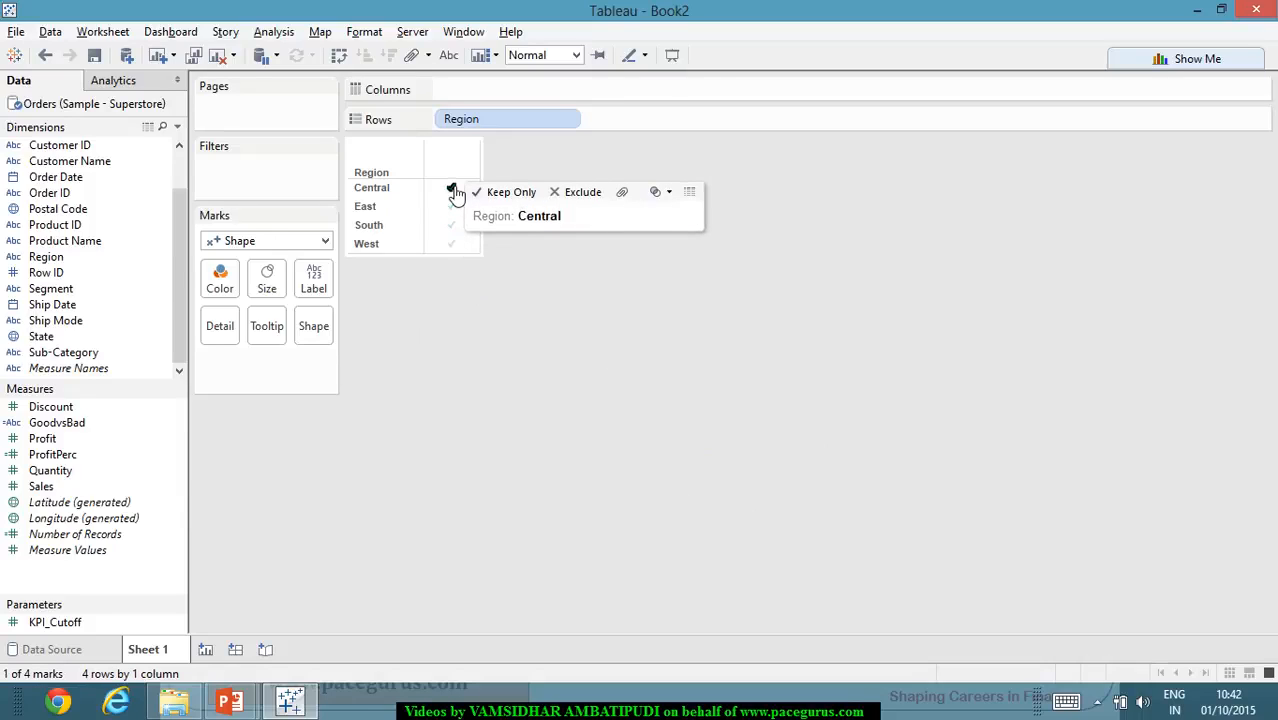
pyautogui.click(695, 318)
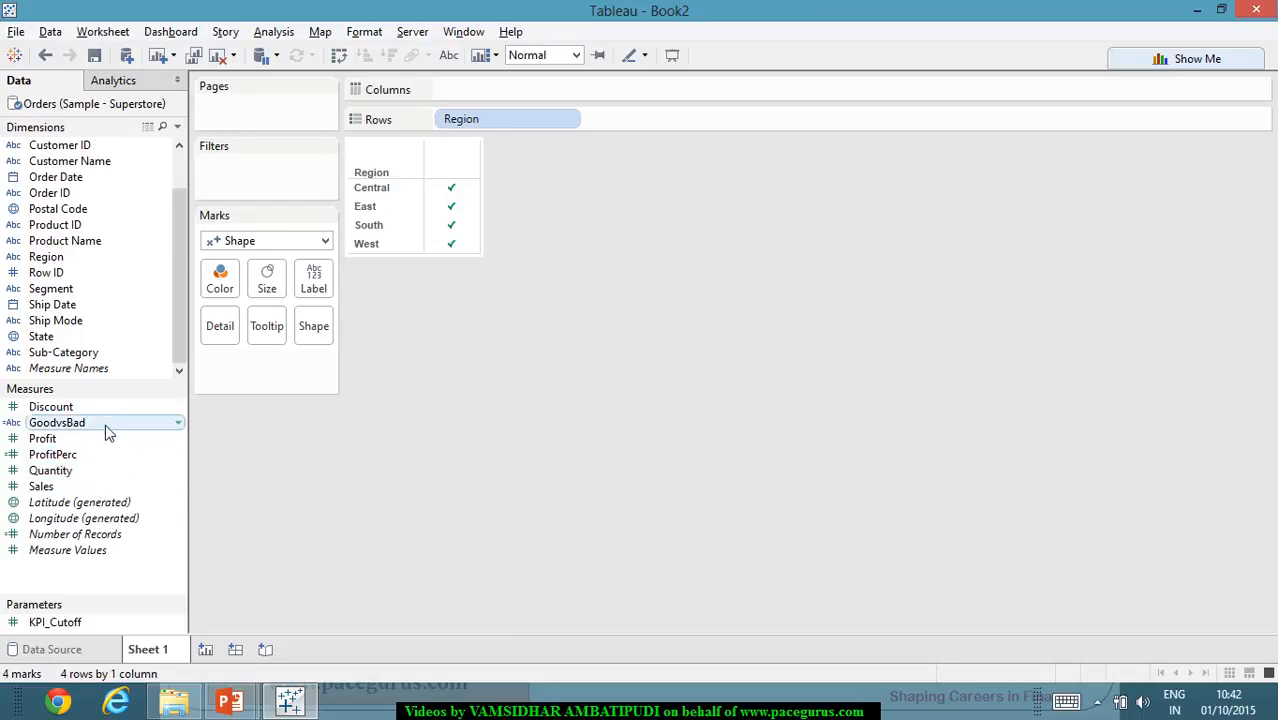
# - Encode both the color and the shape of the marks by GoodvsBad, and place ProfitPerc on Columns
pyautogui.moveTo(105, 424); pyautogui.dragTo(221, 286)
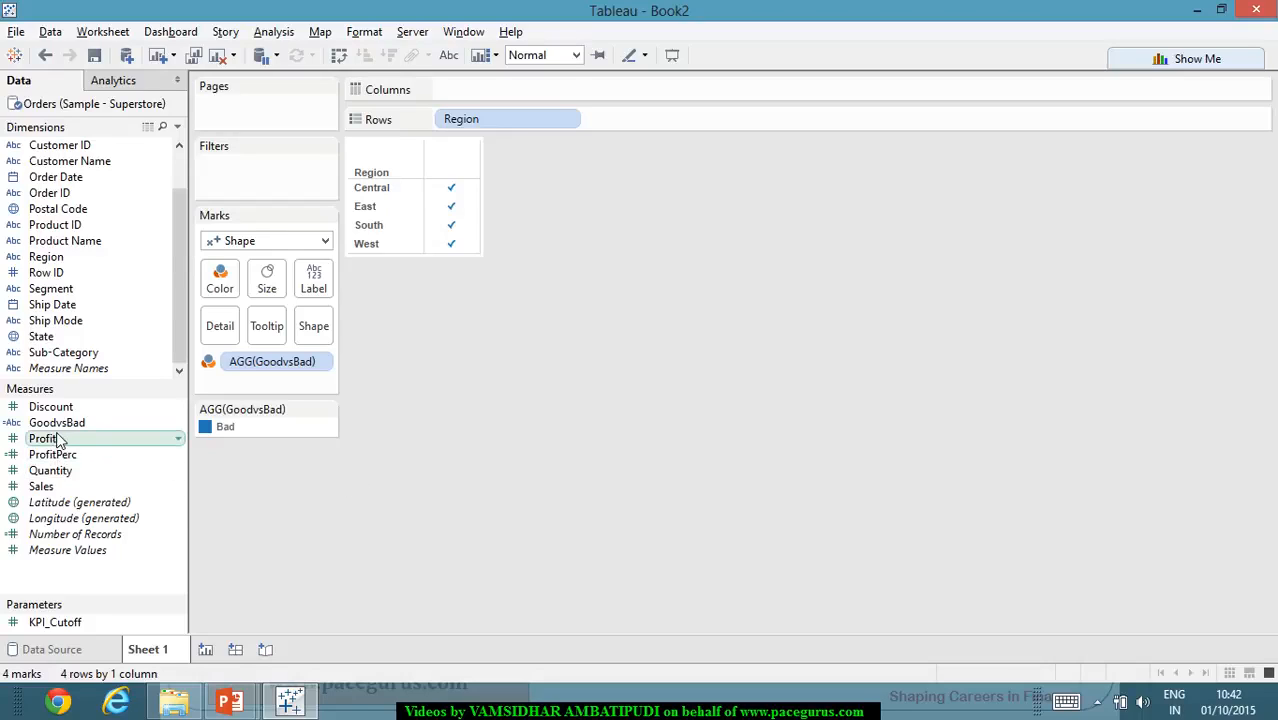
pyautogui.moveTo(66, 428); pyautogui.dragTo(313, 326)
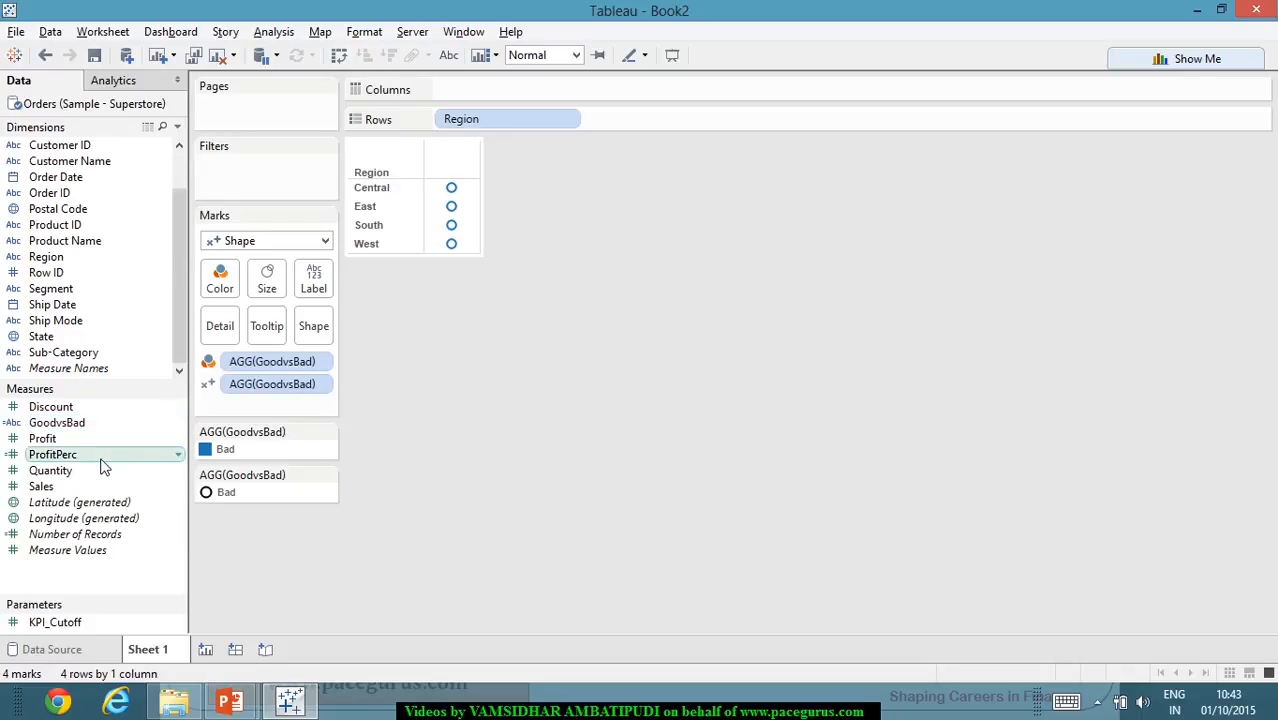
pyautogui.moveTo(103, 466); pyautogui.dragTo(558, 92)
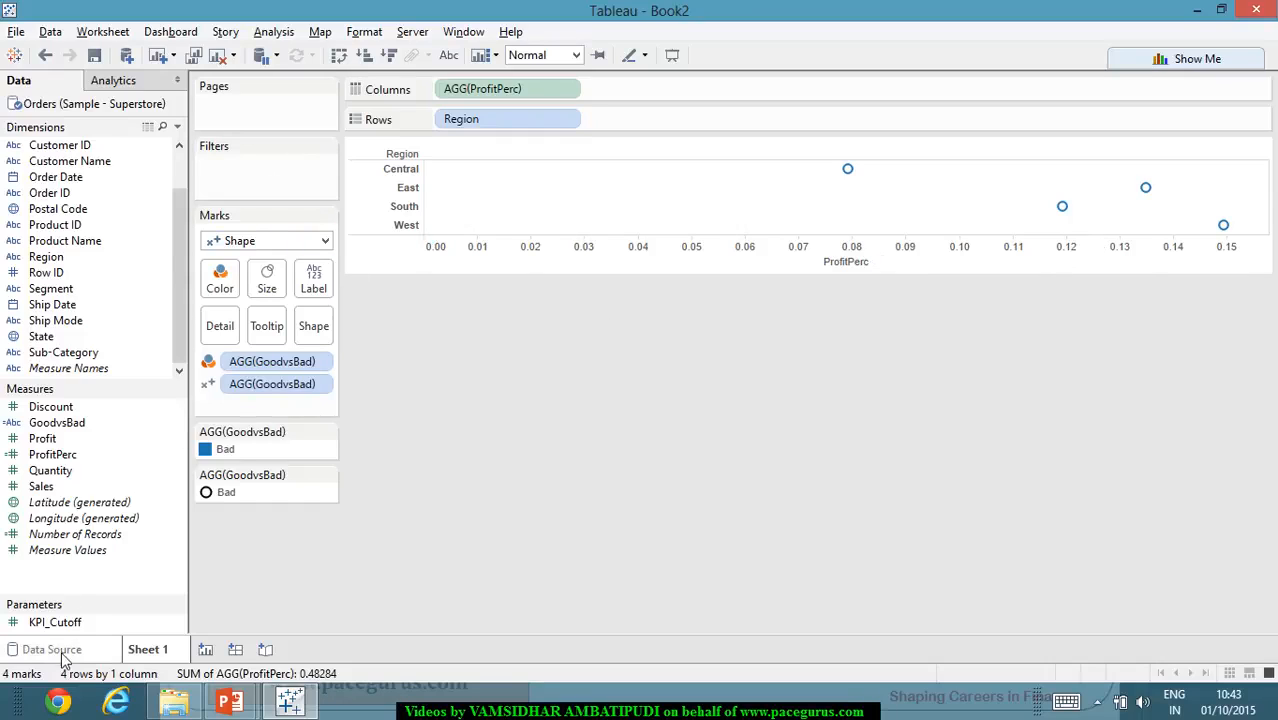
pyautogui.rightClick(83, 630)
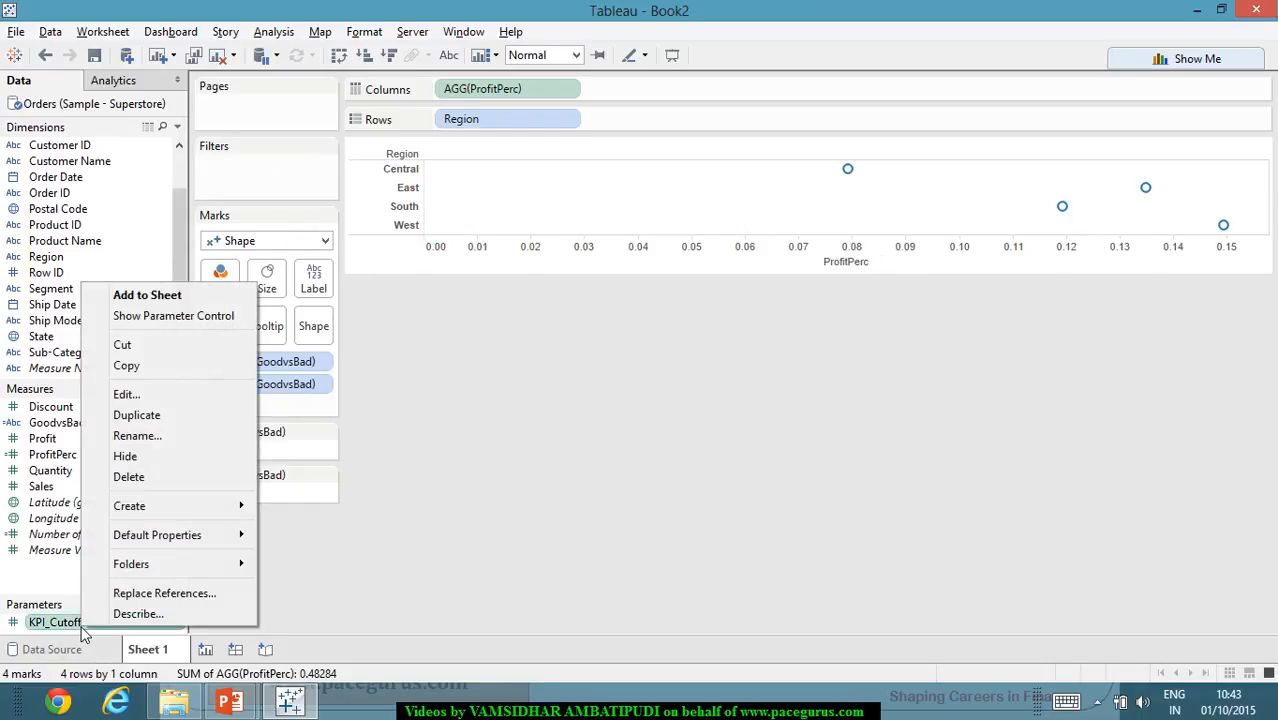
pyautogui.moveTo(196, 526)
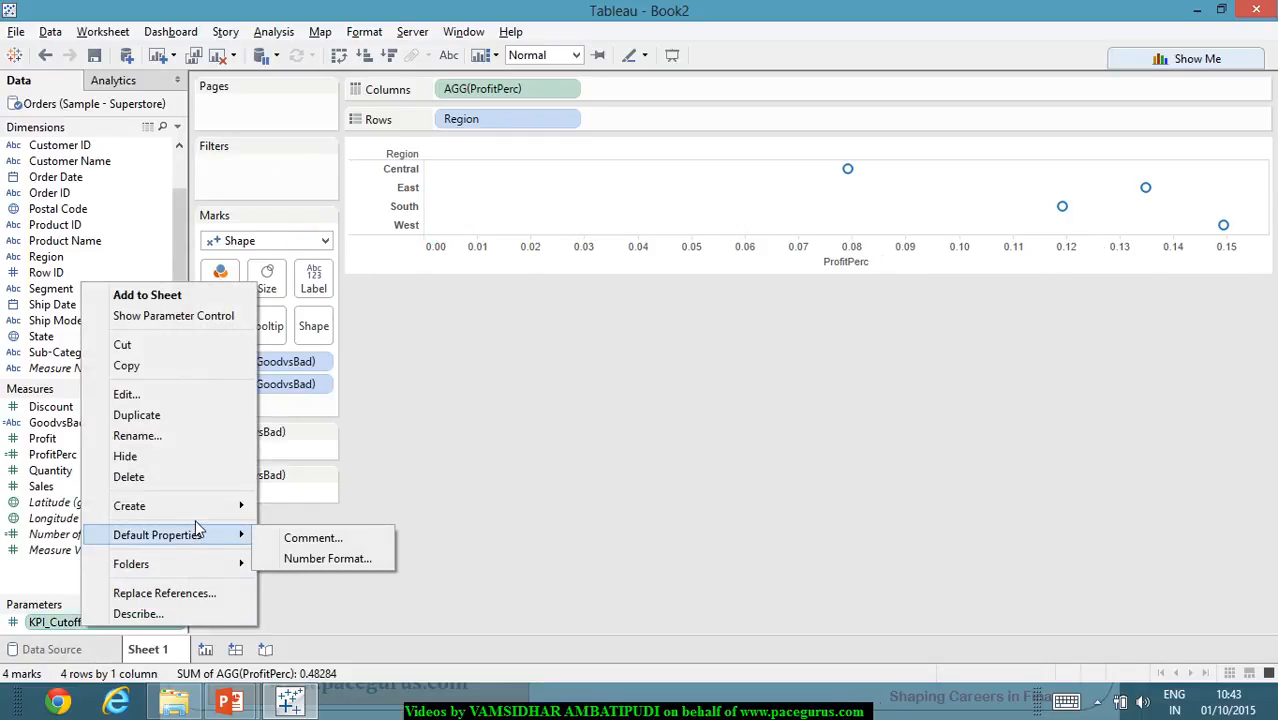
pyautogui.click(365, 593)
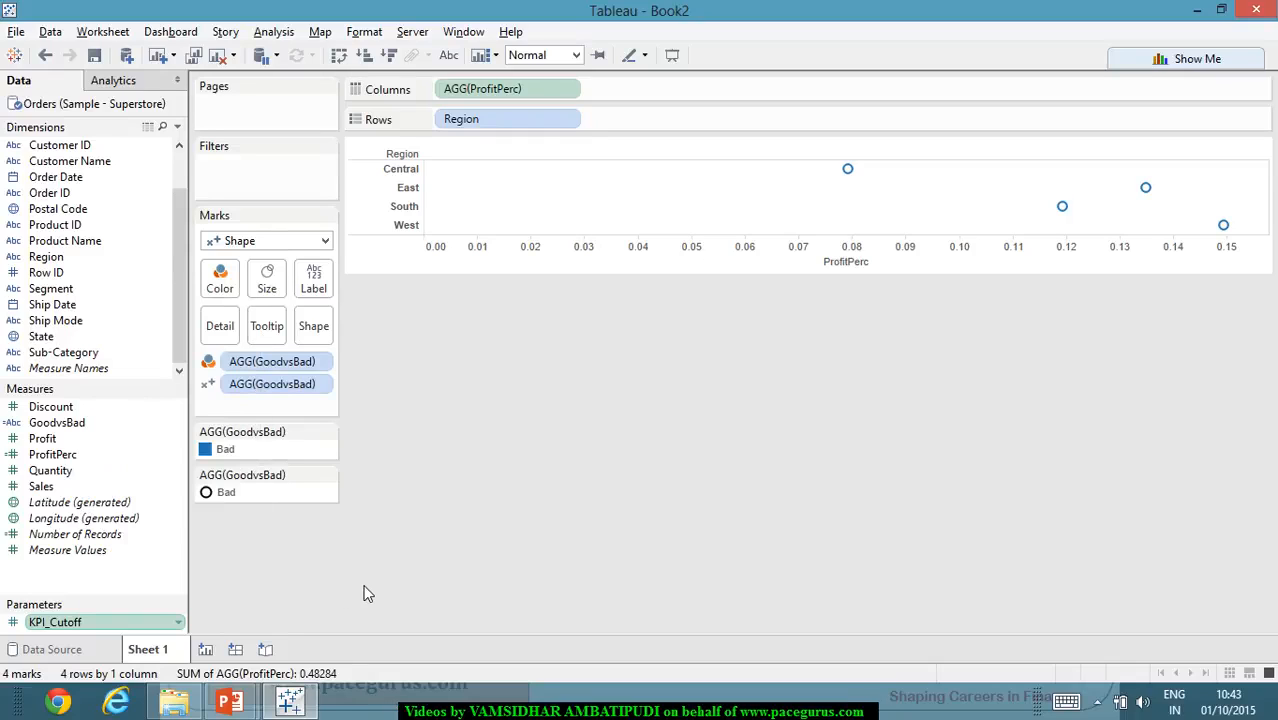
# - Set the current value of the KPI_Cutoff parameter to 0.12
pyautogui.click(178, 623)
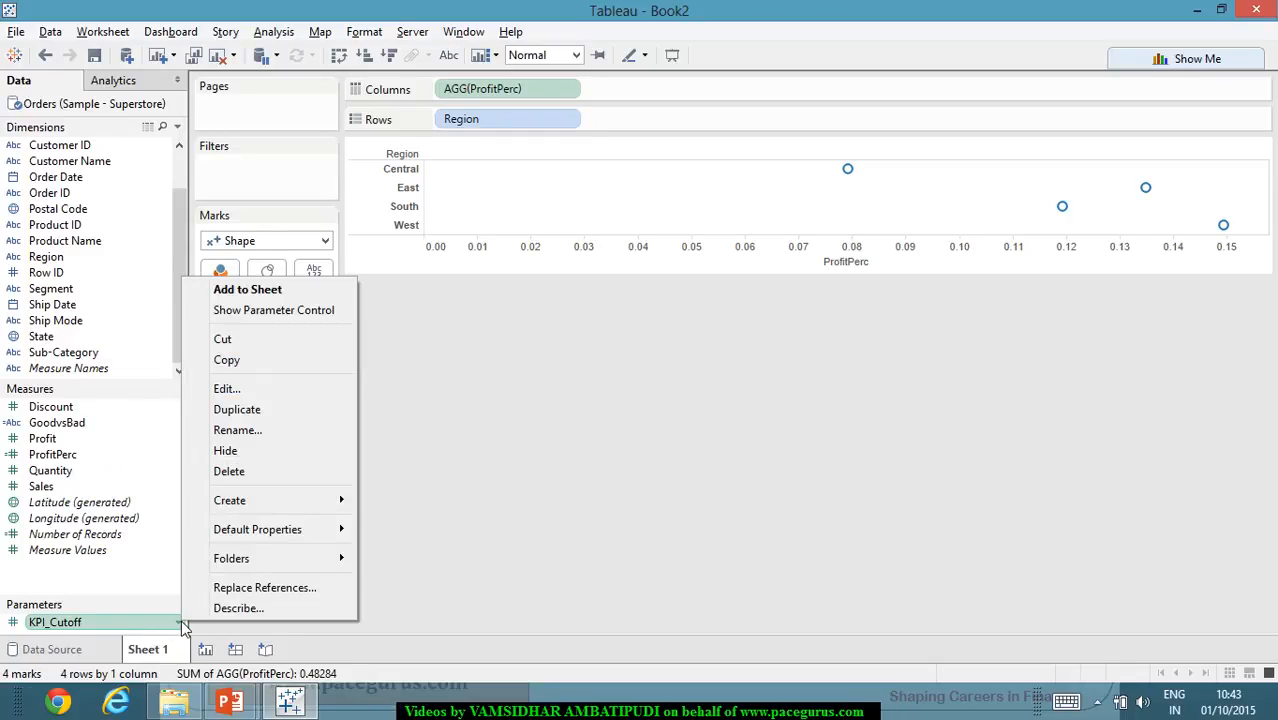
pyautogui.click(292, 392)
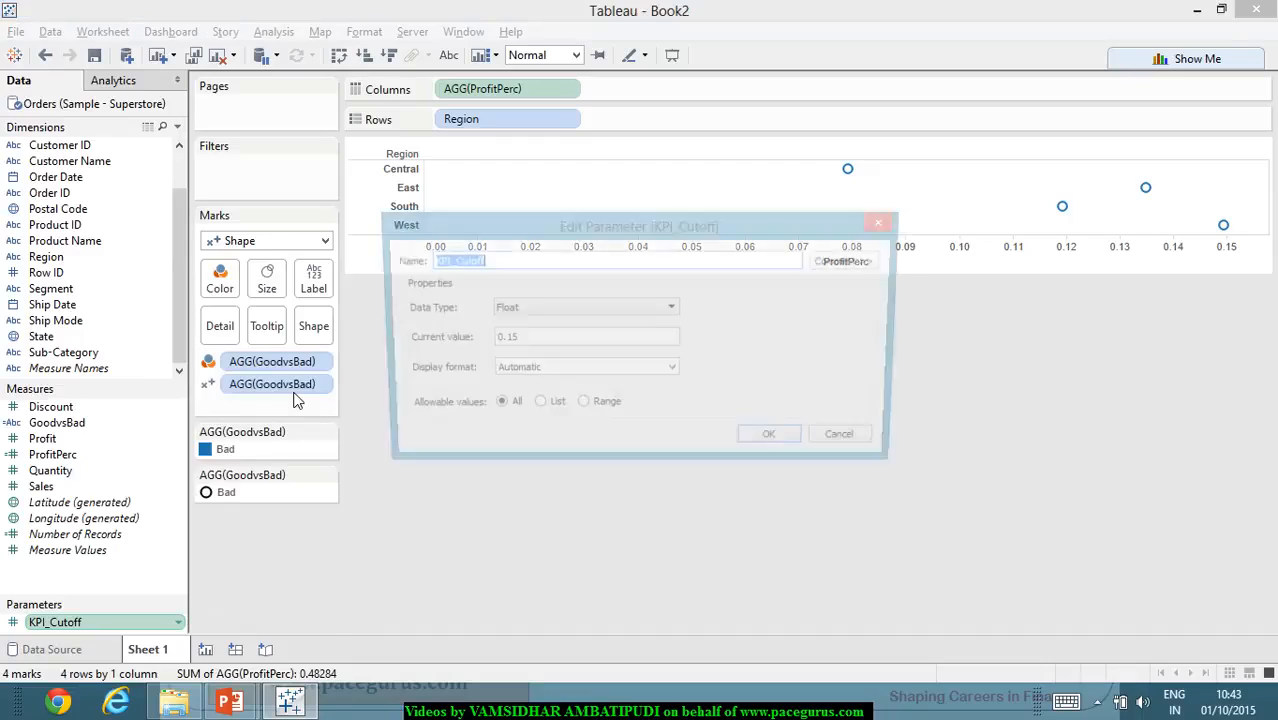
pyautogui.click(562, 343)
pyautogui.moveTo(562, 343); pyautogui.dragTo(447, 343)
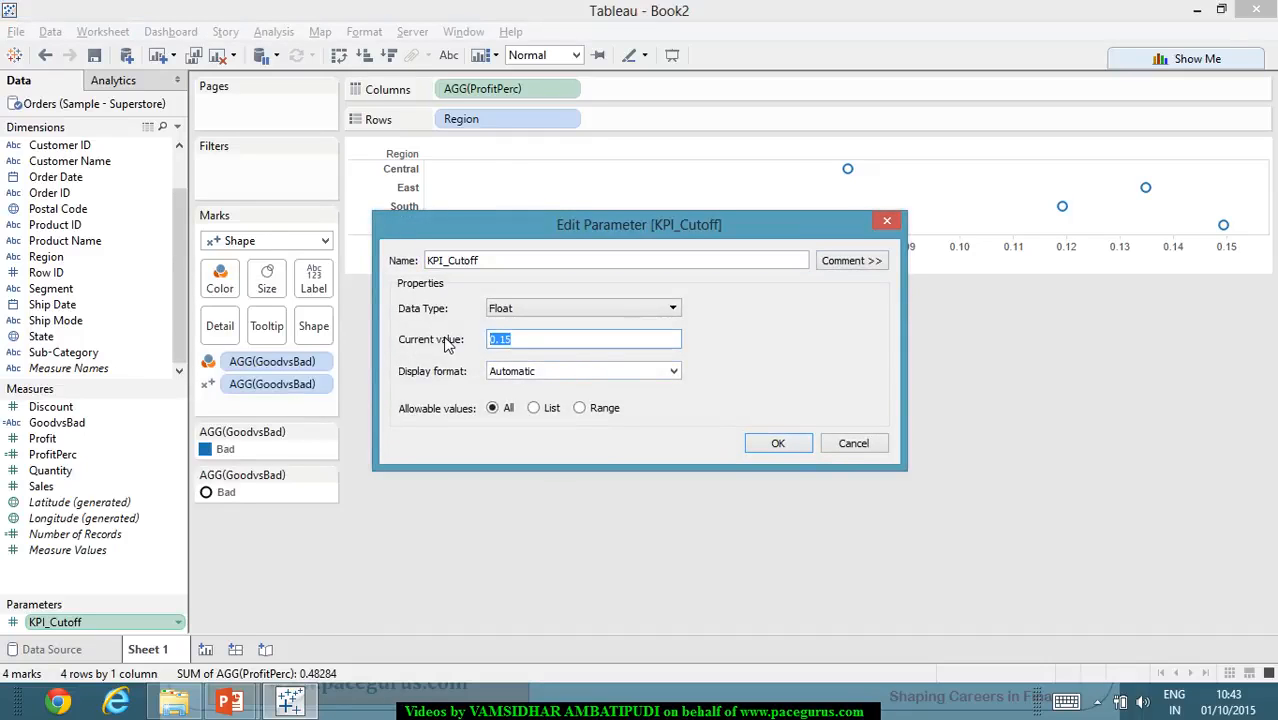
pyautogui.write('0.1')
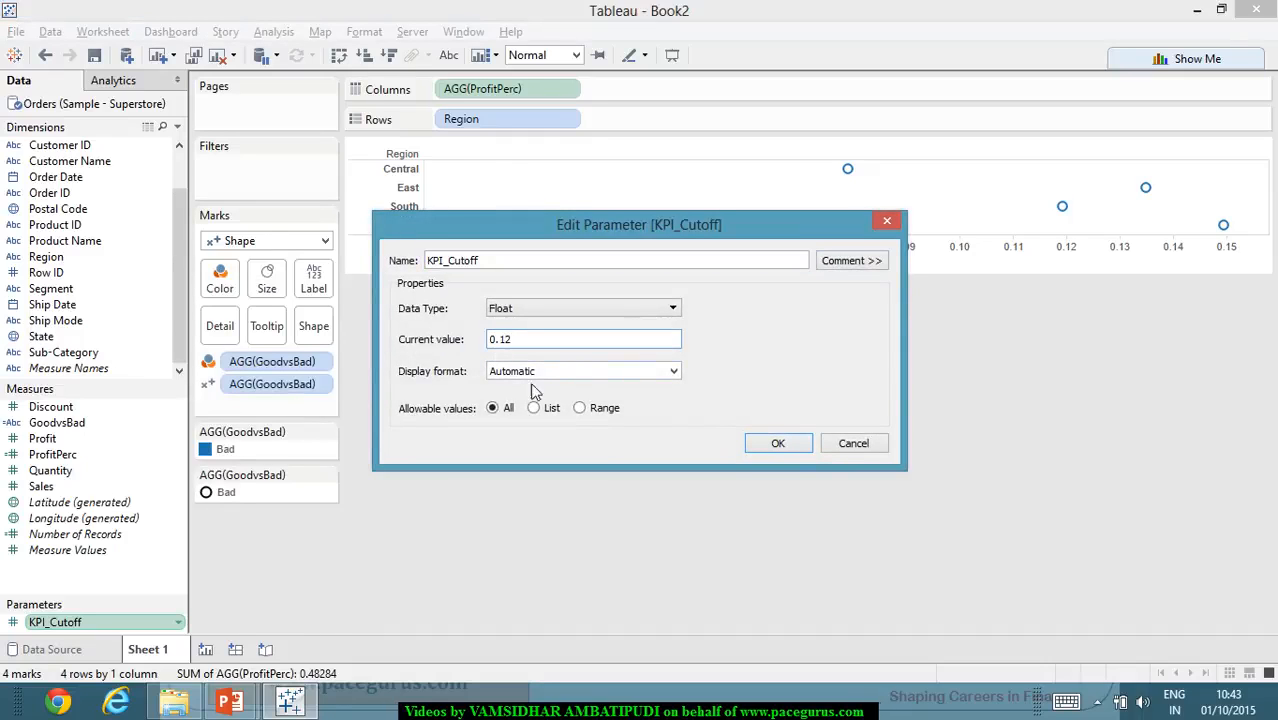
pyautogui.click(758, 445)
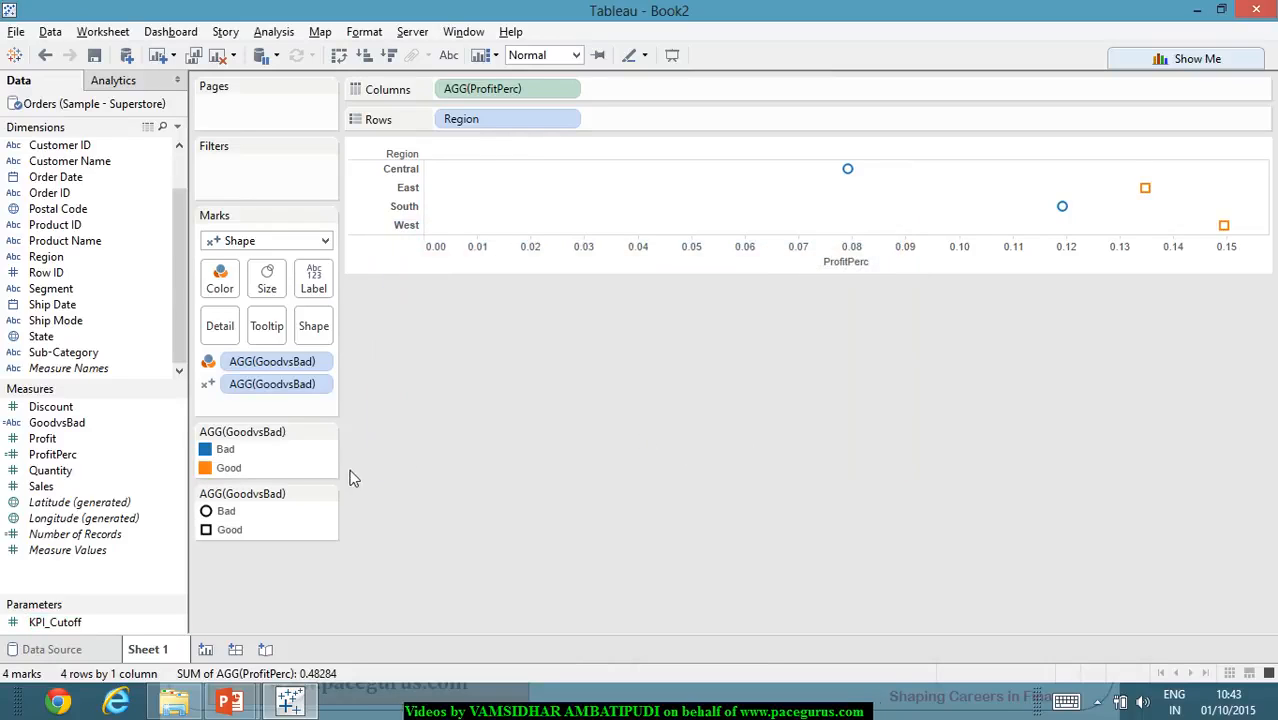
# - Remove ProfitPerc from Columns so that only the GoodvsBad shapes are plotted for each region
pyautogui.click(231, 530)
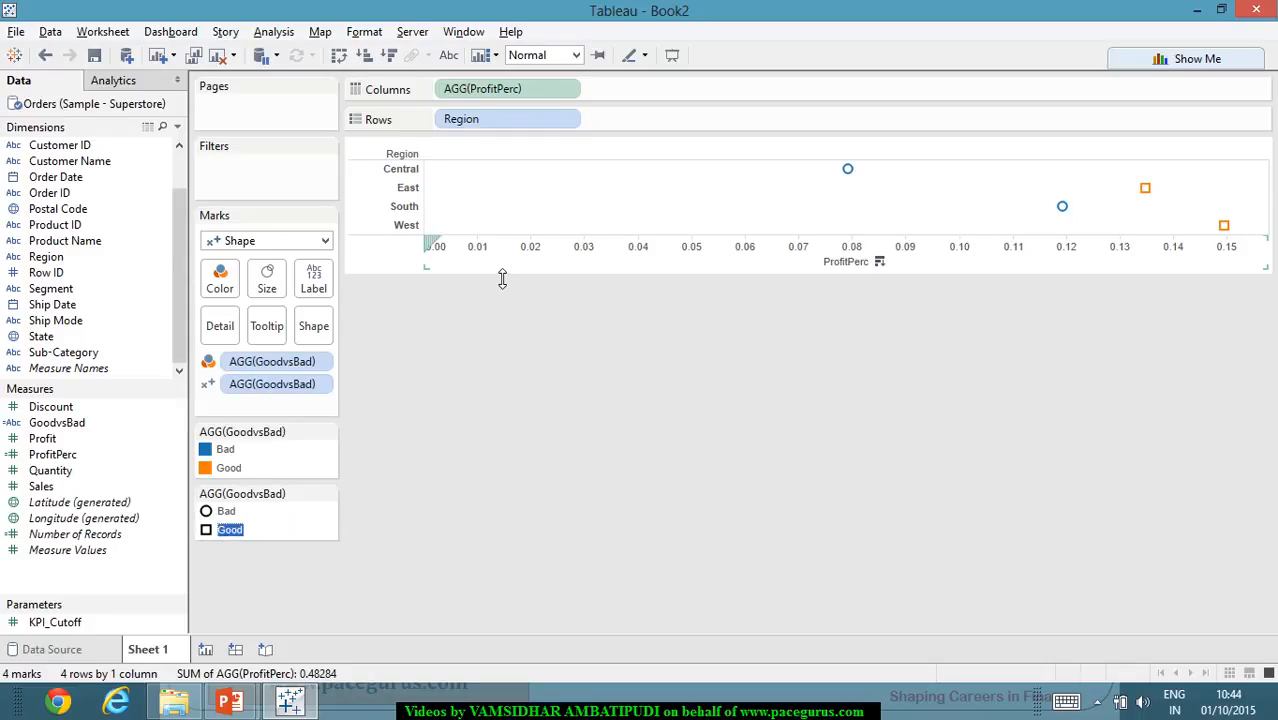
pyautogui.moveTo(518, 88); pyautogui.dragTo(150, 350)
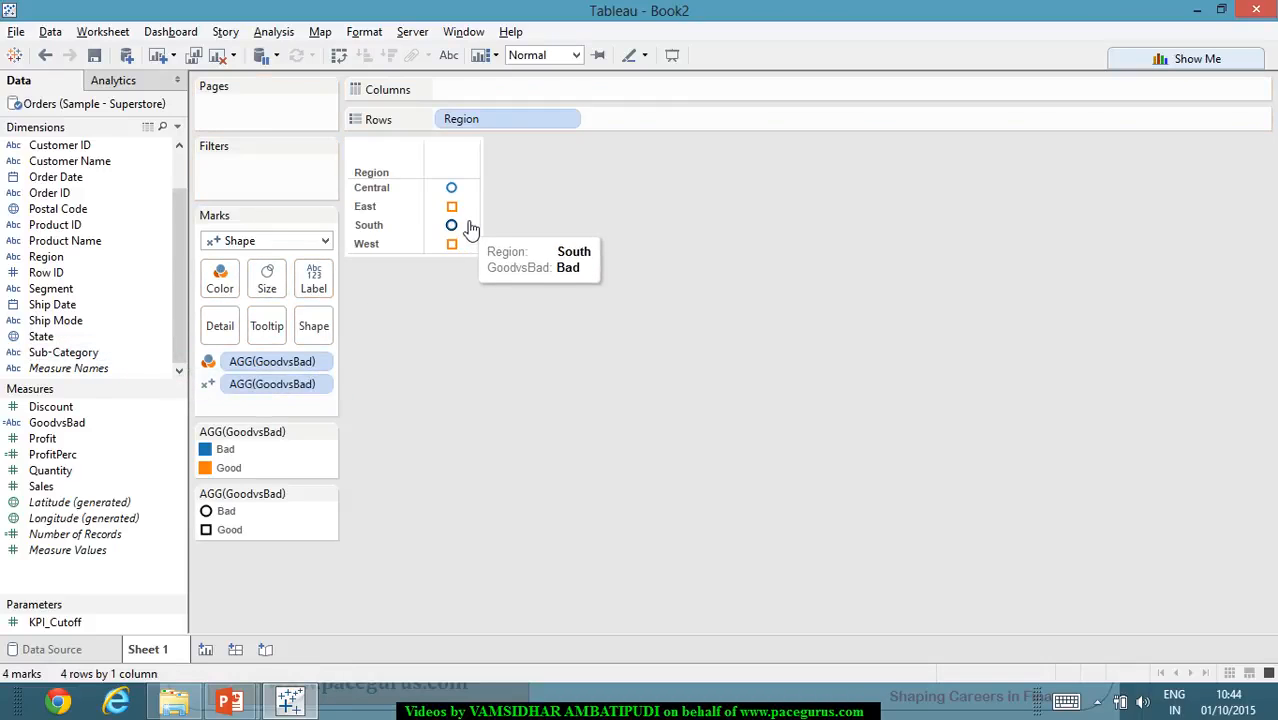
pyautogui.moveTo(449, 254)
pyautogui.moveTo(470, 219)
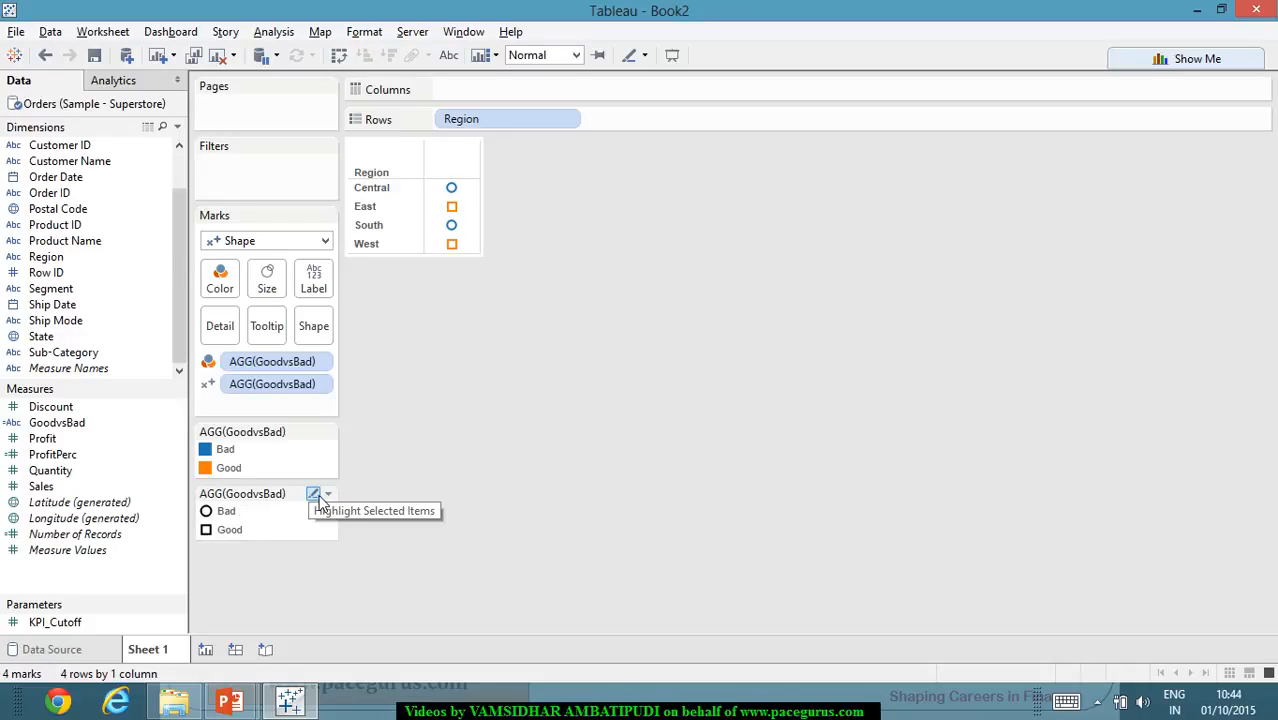
# - Assign the KPI palette's red cross to Bad and its green check mark to Good as the GoodvsBad shapes
pyautogui.click(313, 493)
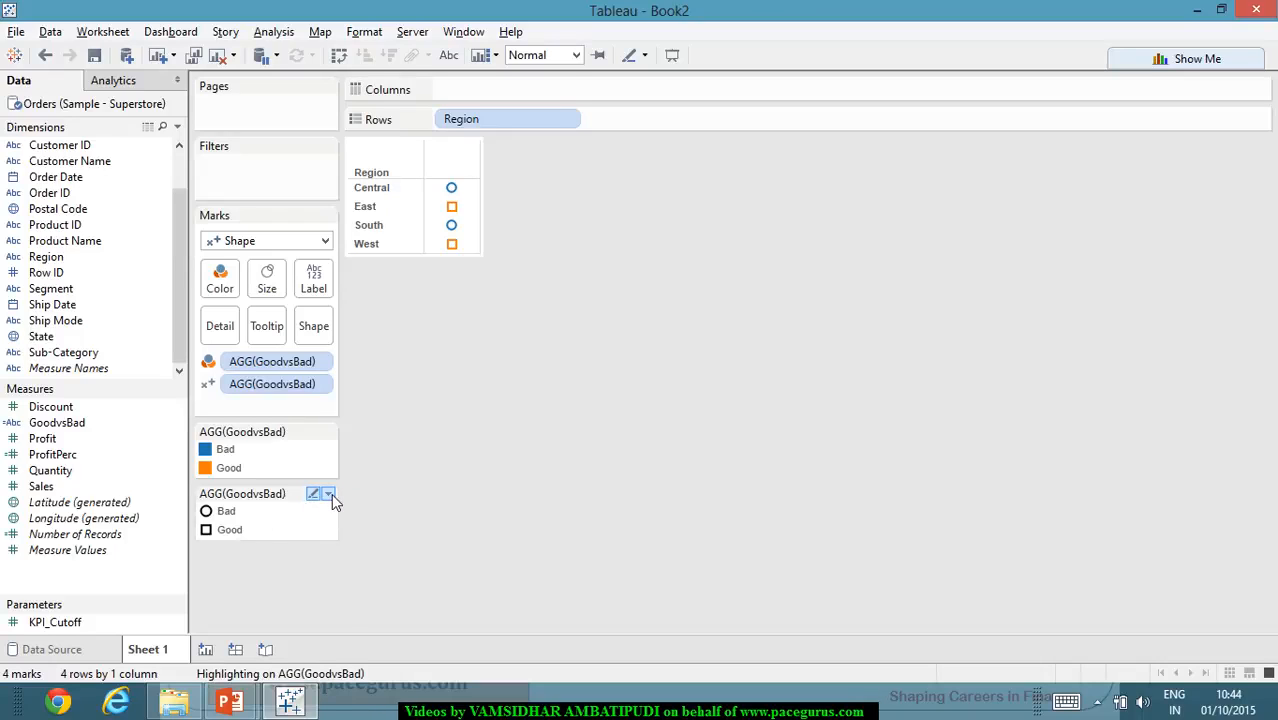
pyautogui.click(330, 493)
pyautogui.click(306, 516)
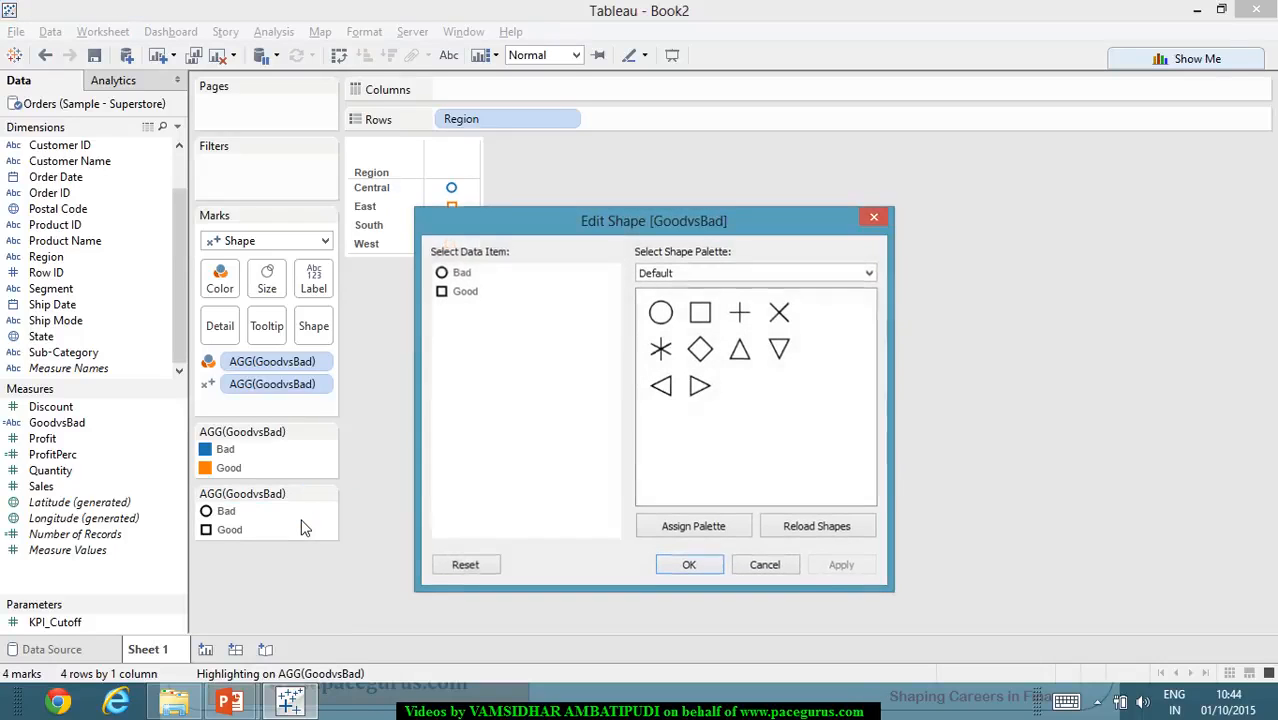
pyautogui.click(463, 273)
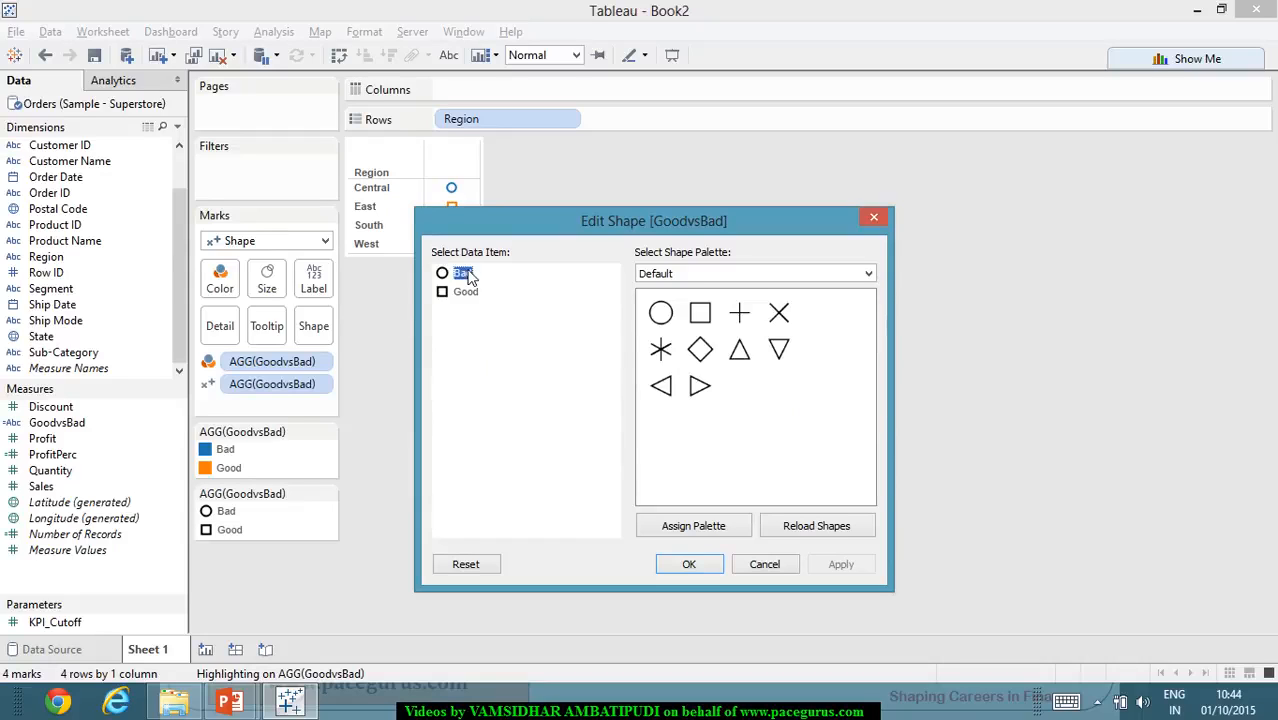
pyautogui.click(869, 274)
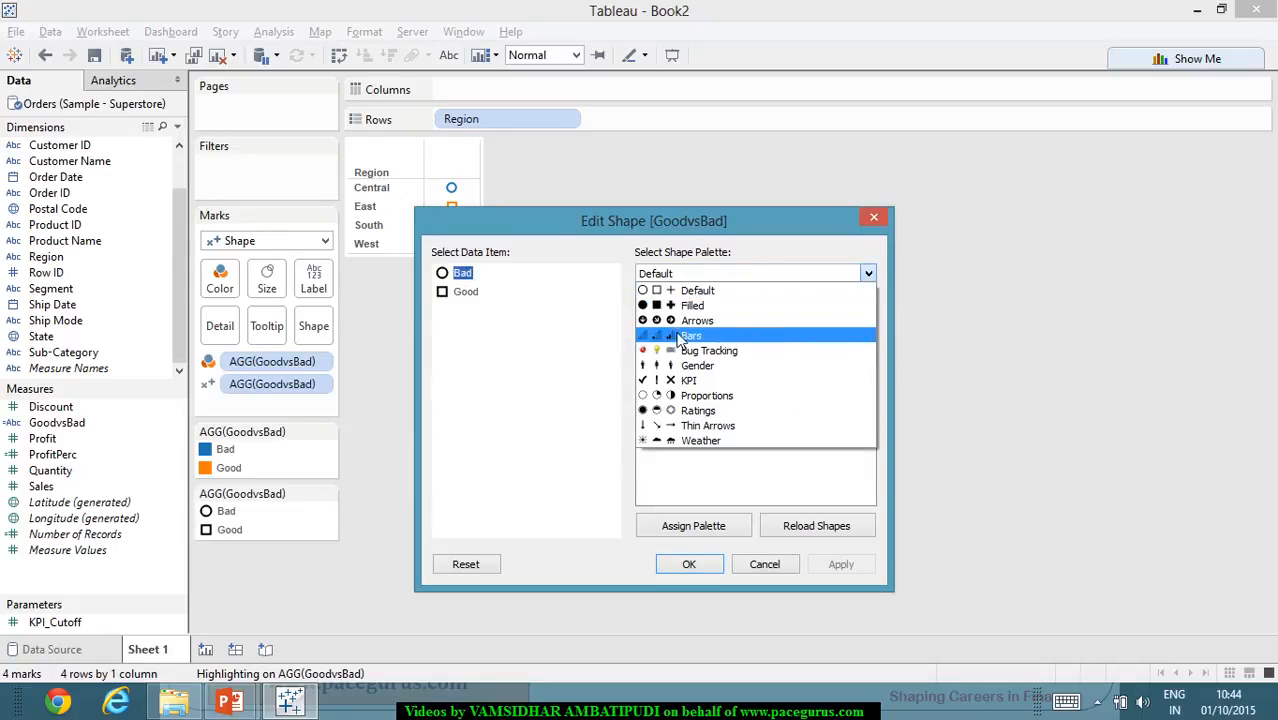
pyautogui.click(690, 384)
pyautogui.click(662, 388)
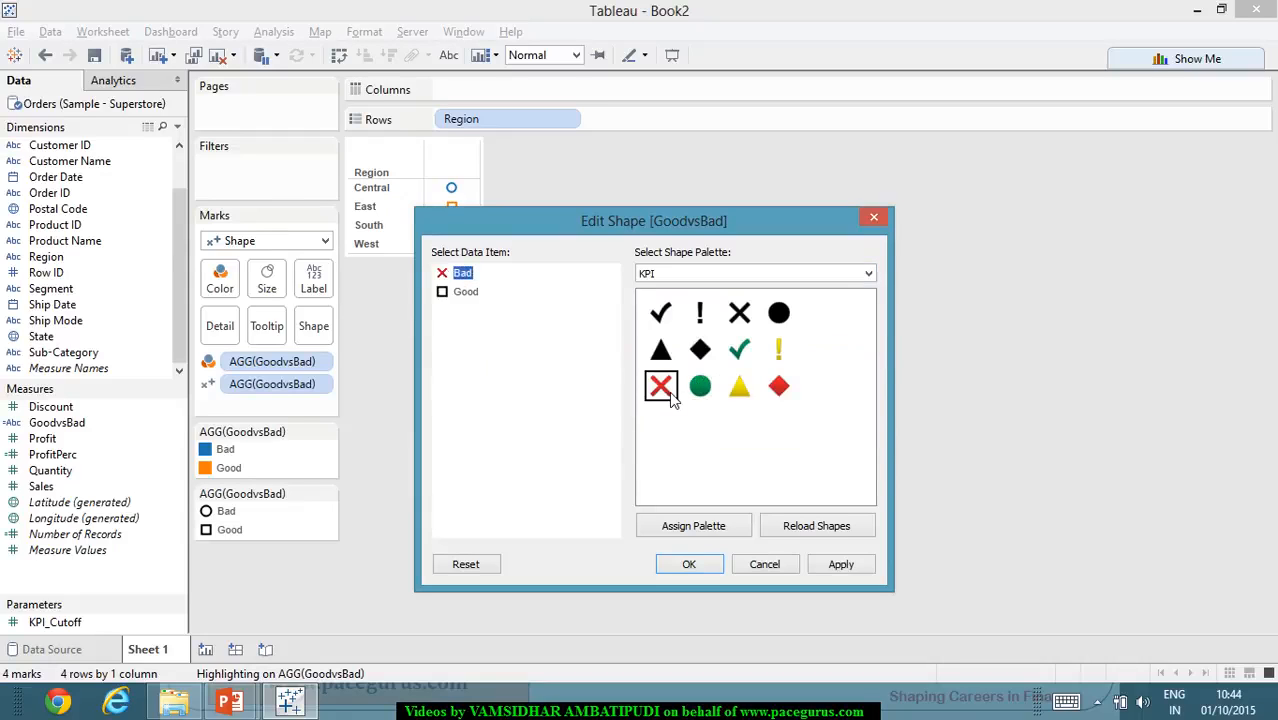
pyautogui.click(466, 292)
pyautogui.click(739, 349)
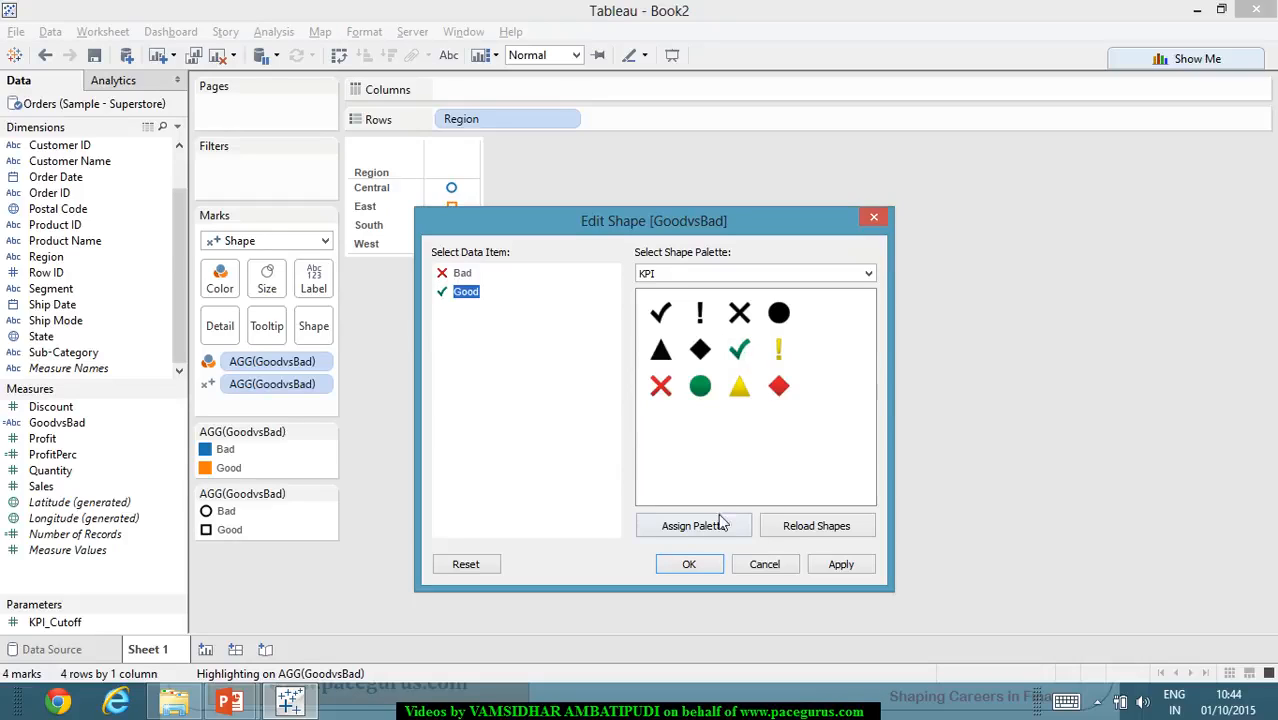
pyautogui.click(838, 565)
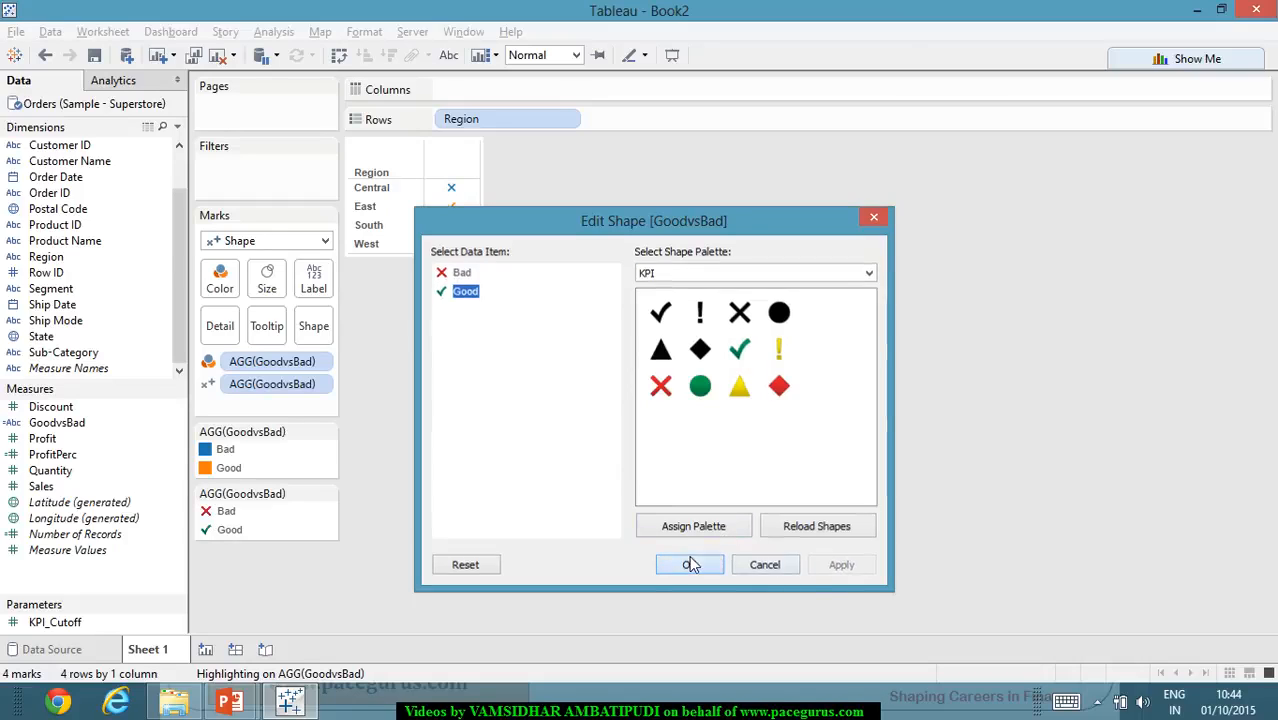
pyautogui.click(690, 565)
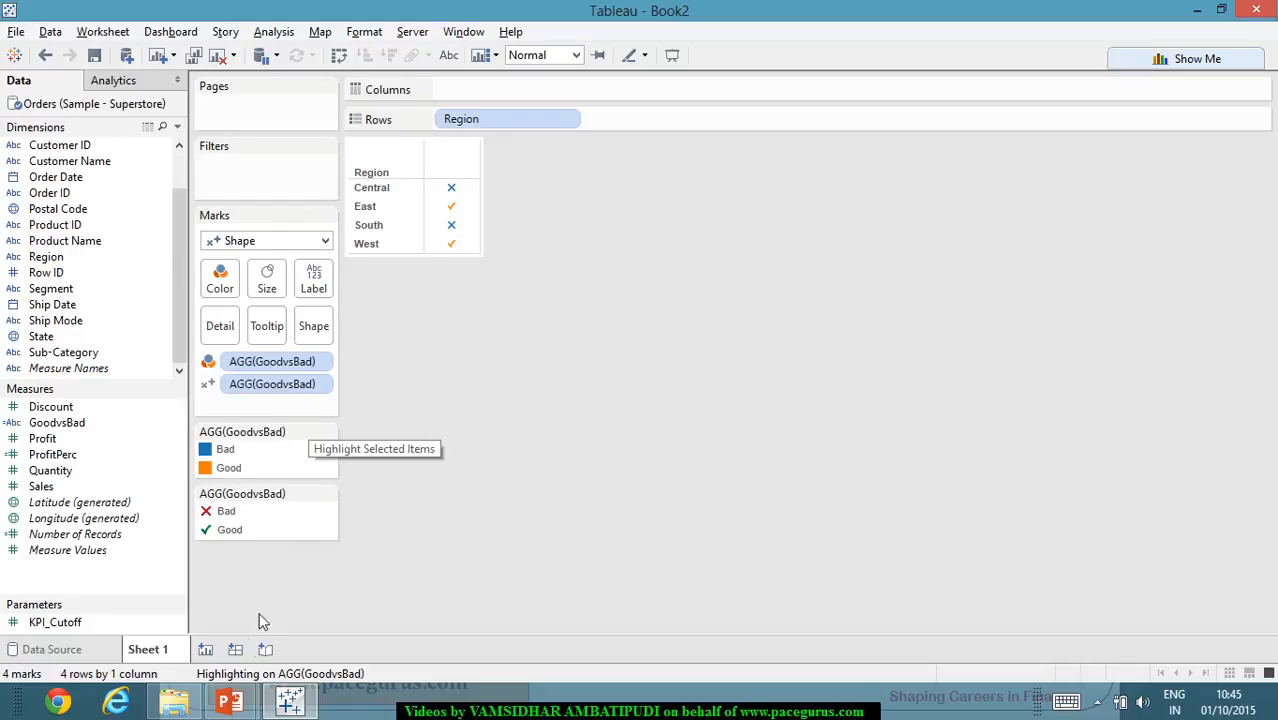
# - Add a new worksheet and rename Sheet 1 as Shapes
pyautogui.click(206, 650)
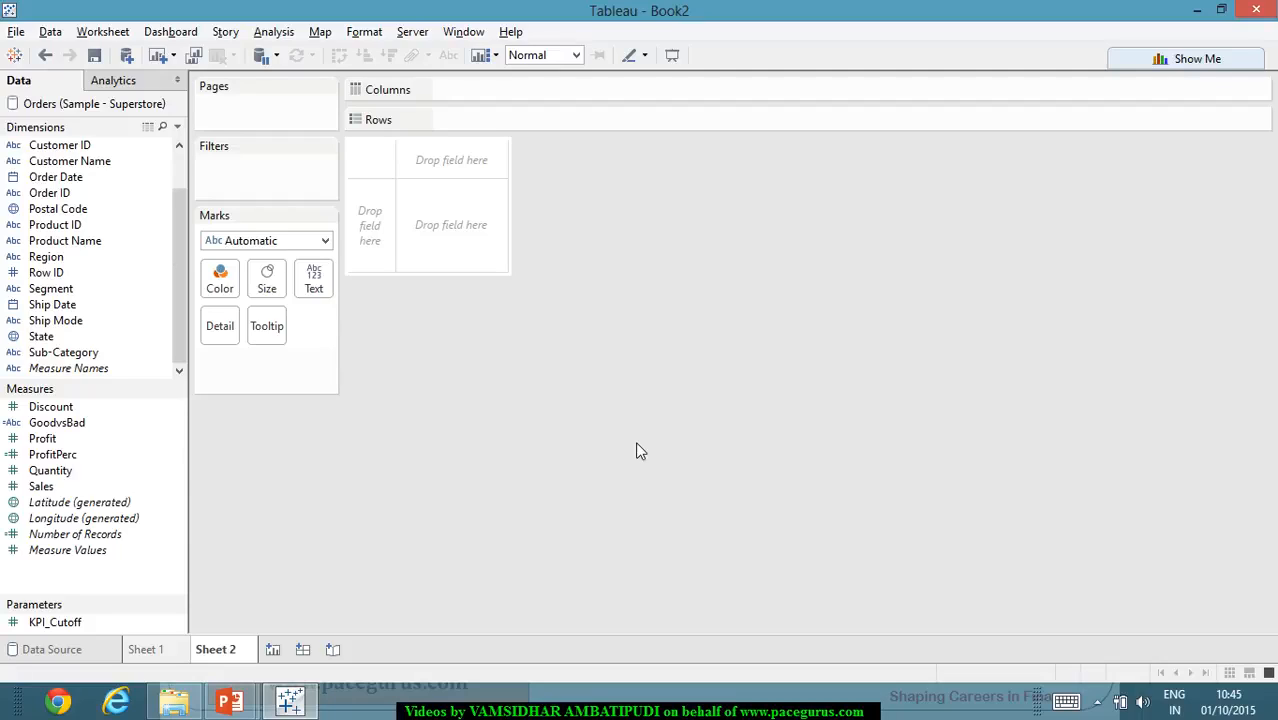
pyautogui.click(163, 655)
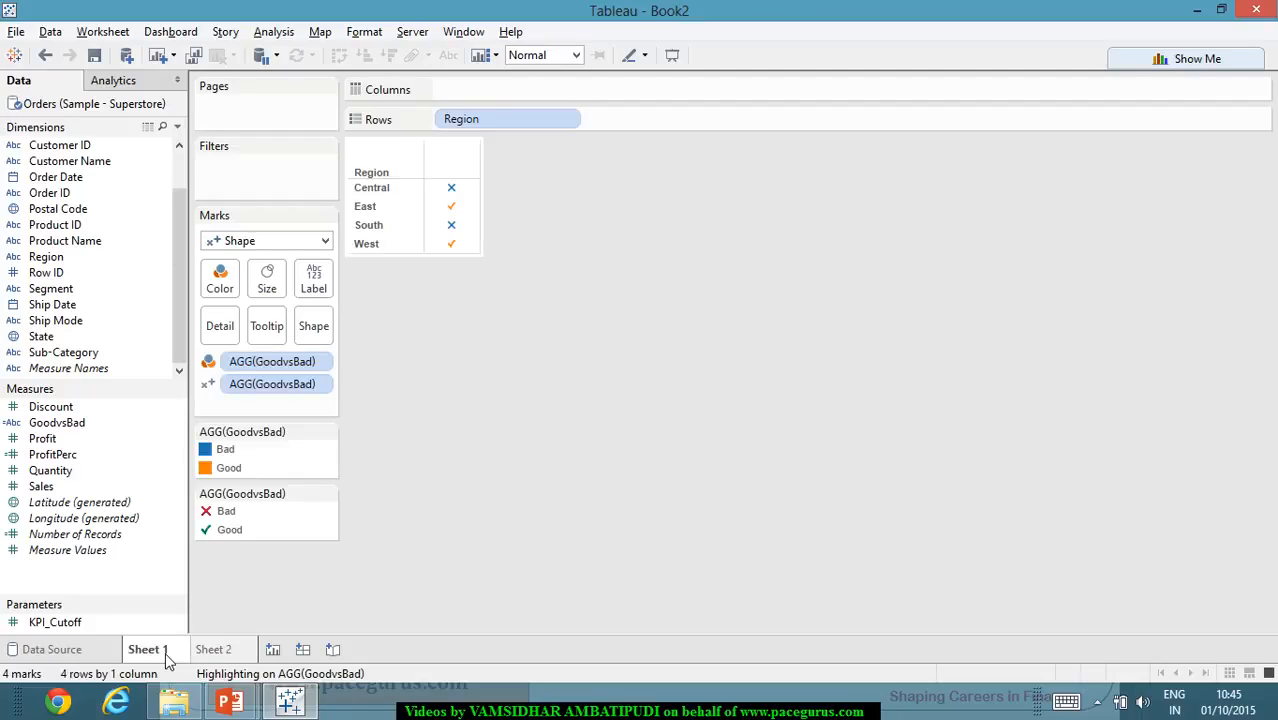
pyautogui.rightClick(167, 658)
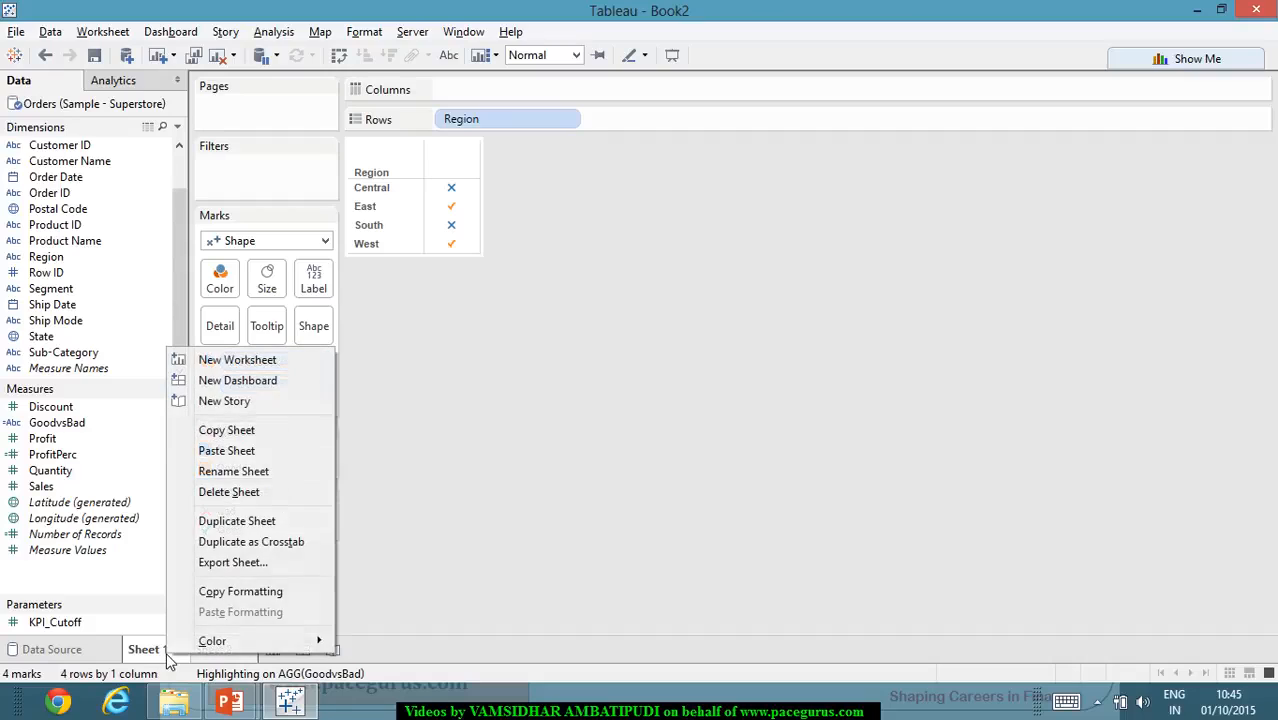
pyautogui.click(274, 471)
pyautogui.write('Shapes')
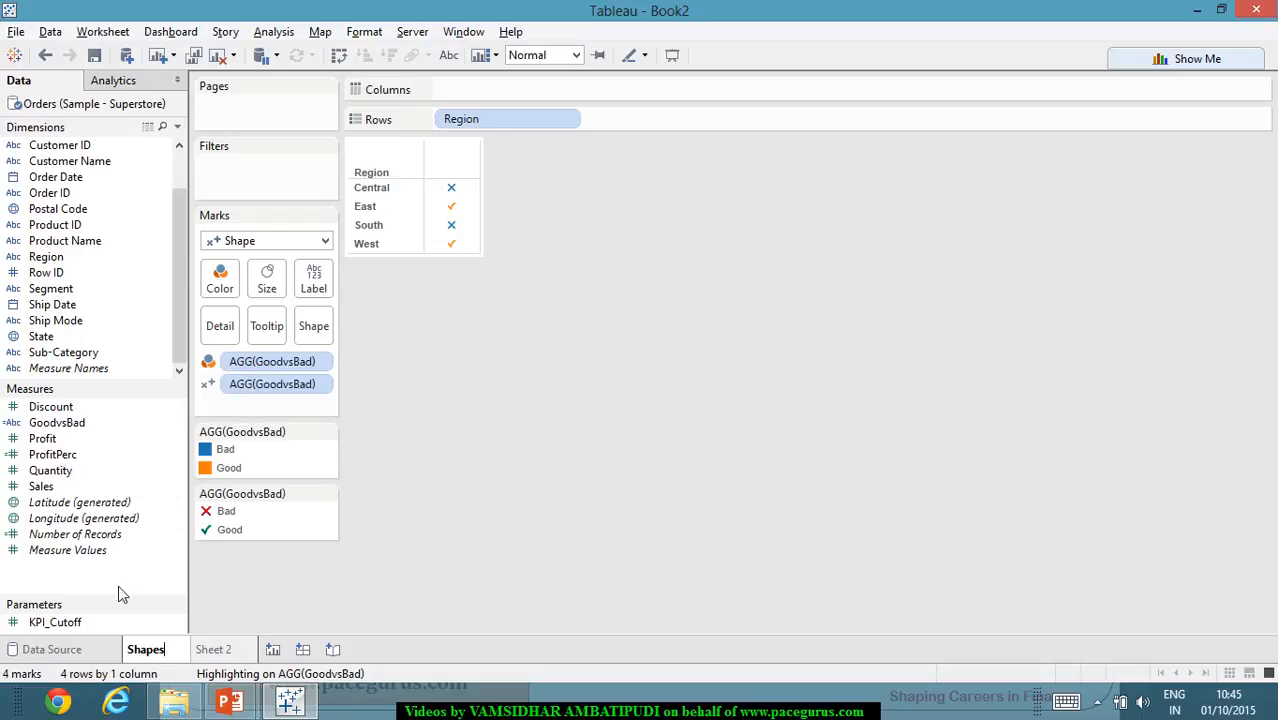
# - Rename Sheet 2 as Sparklines
pyautogui.click(212, 650)
pyautogui.rightClick(215, 650)
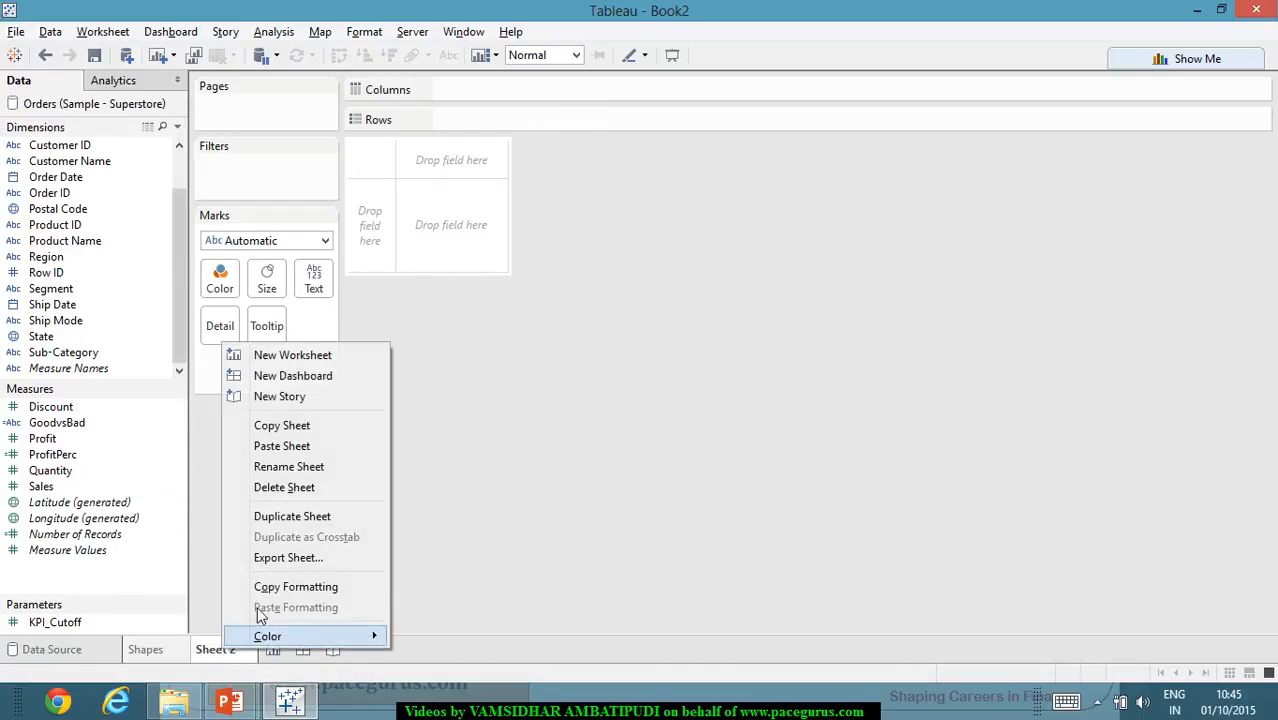
pyautogui.click(348, 474)
pyautogui.write('Sparklines')
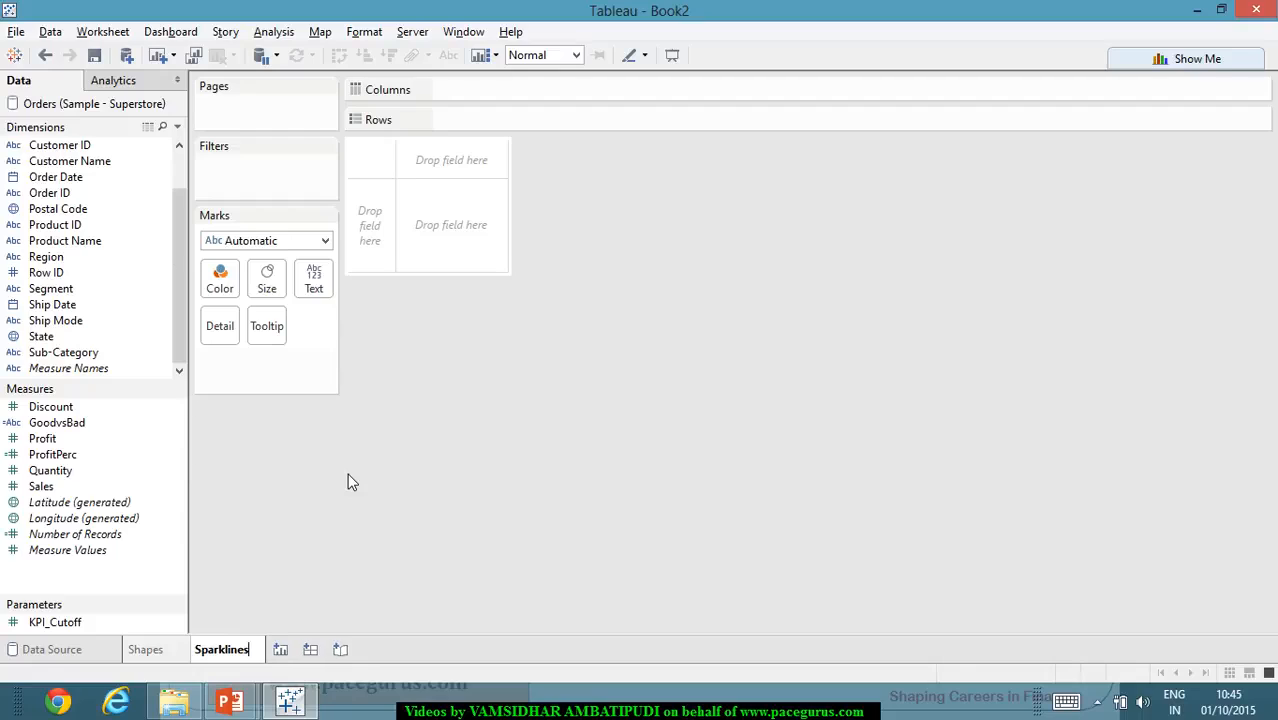
pyautogui.press('Return')
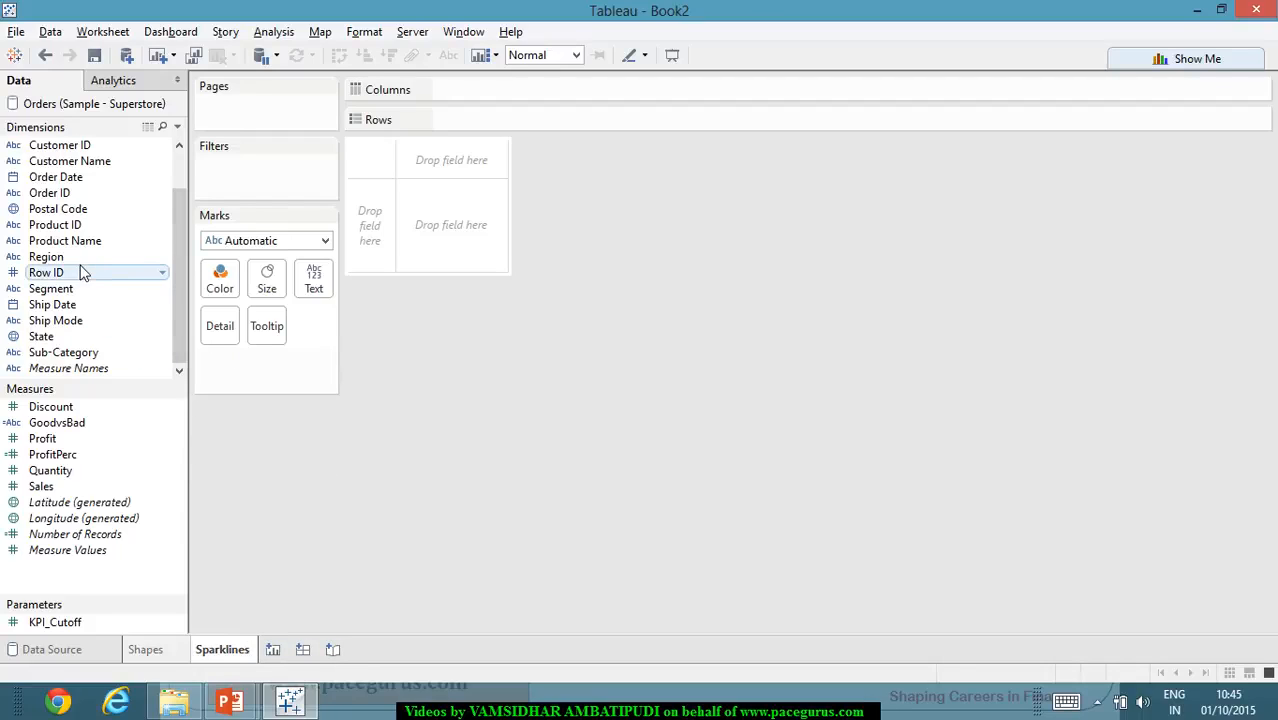
# - Place Region on Rows and Order Date on Columns, with the date shown as continuous quarters
pyautogui.moveTo(78, 259); pyautogui.dragTo(525, 131)
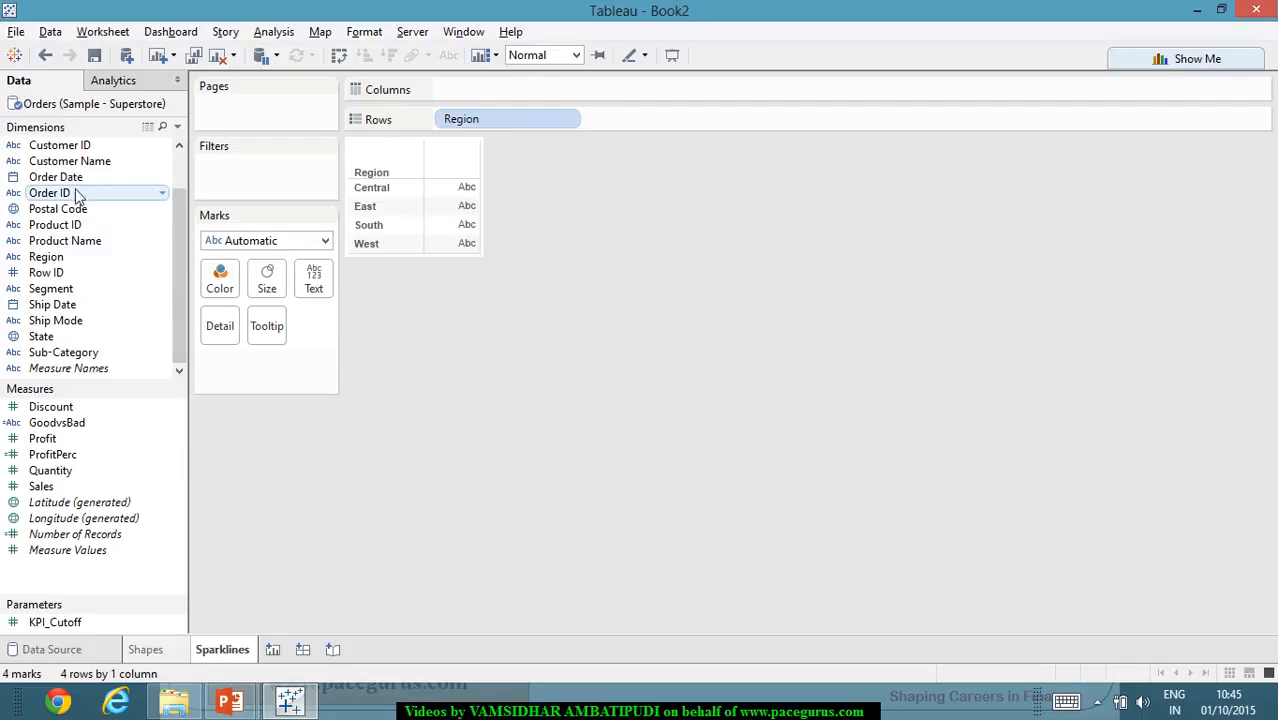
pyautogui.moveTo(128, 173); pyautogui.dragTo(530, 92)
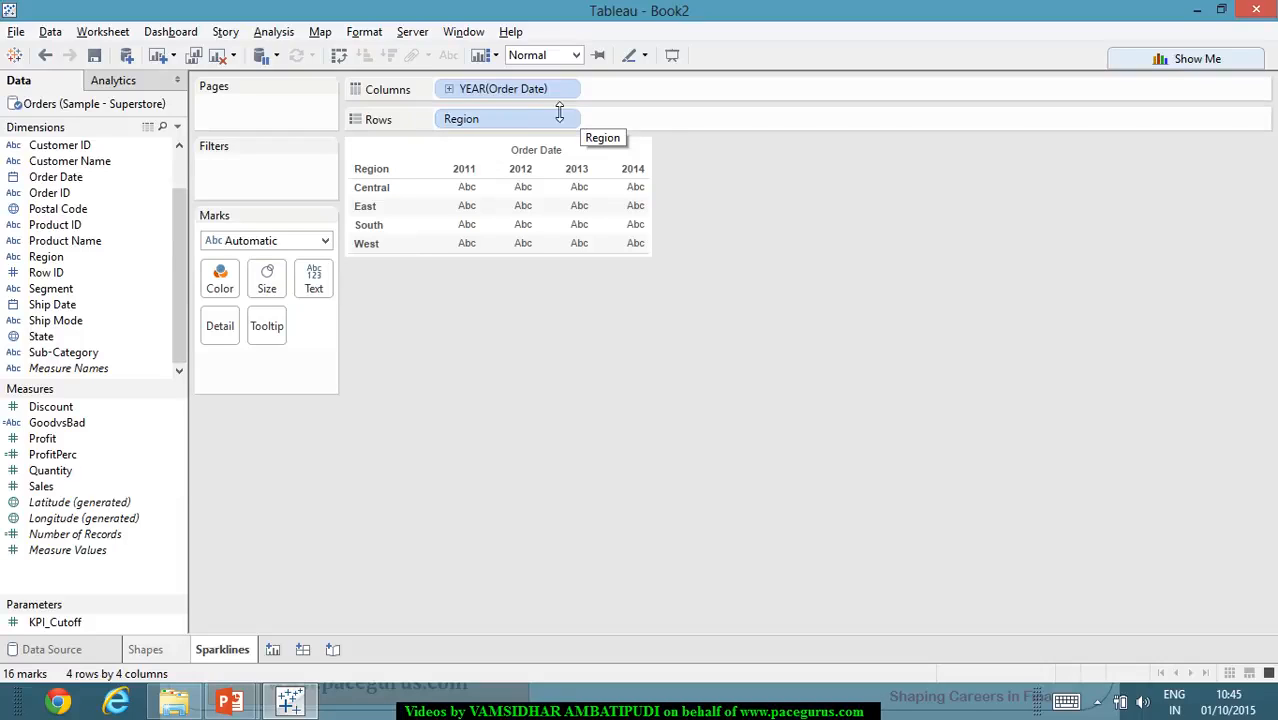
pyautogui.rightClick(536, 92)
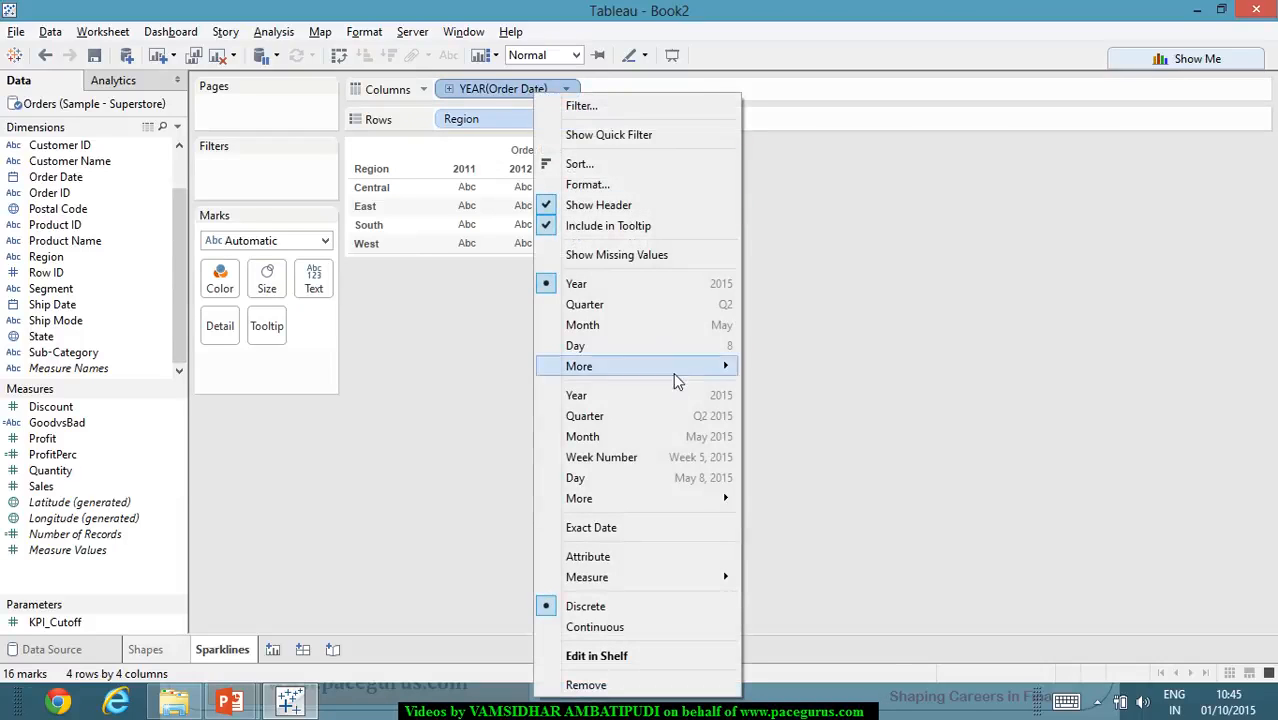
pyautogui.click(681, 413)
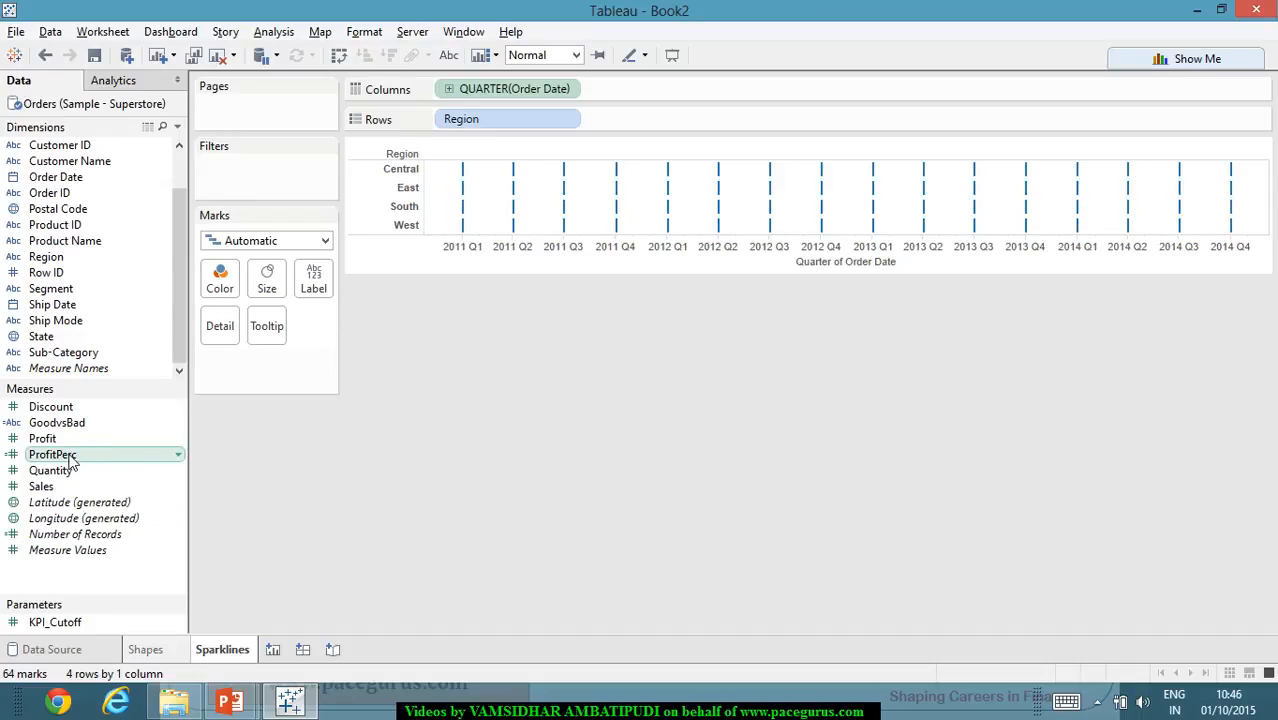
# - Place ProfitPerc on Rows after Region, duplicate it alongside, and combine the two as a dual axis
pyautogui.moveTo(70, 460); pyautogui.dragTo(676, 140)
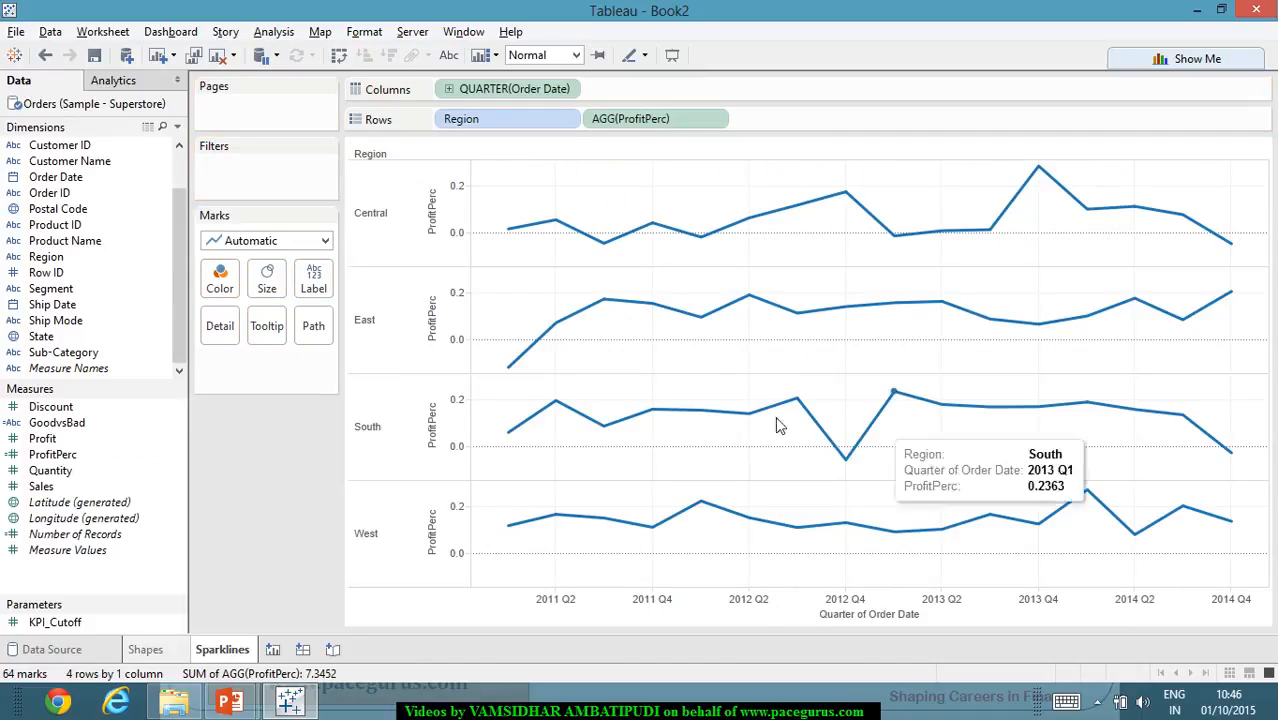
pyautogui.moveTo(1090, 323)
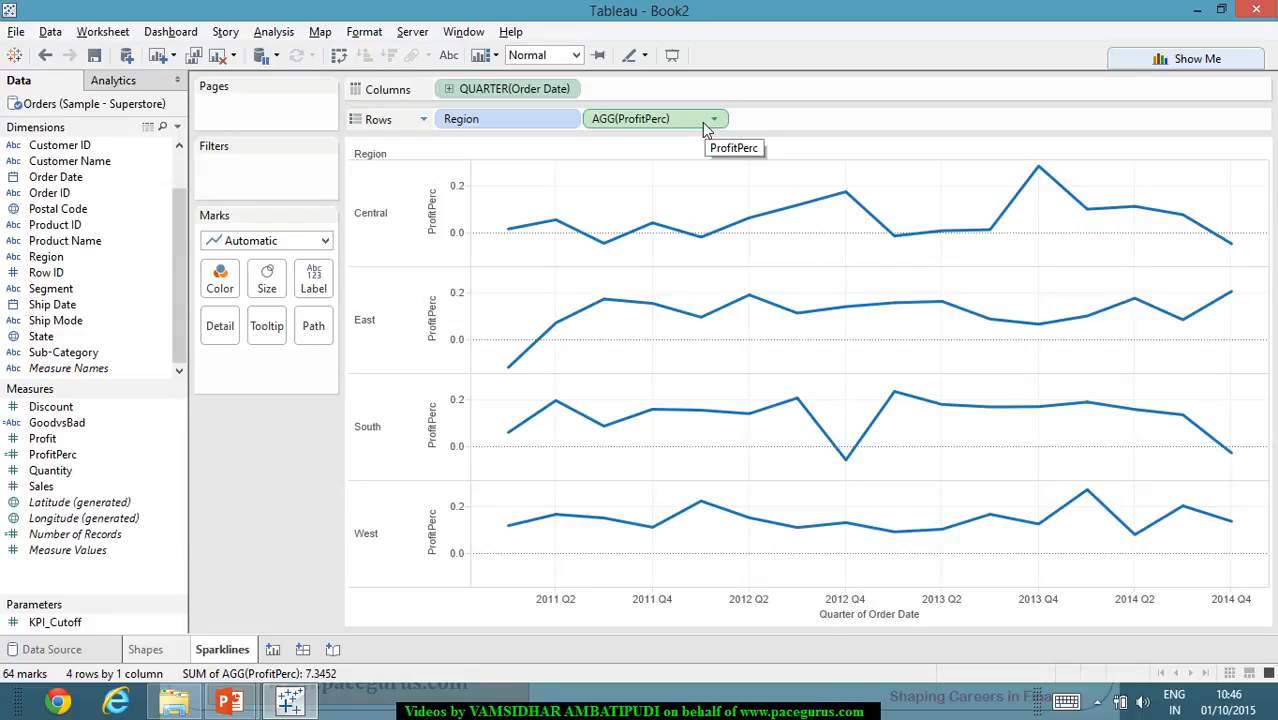
pyautogui.moveTo(705, 128); pyautogui.dragTo(868, 146)
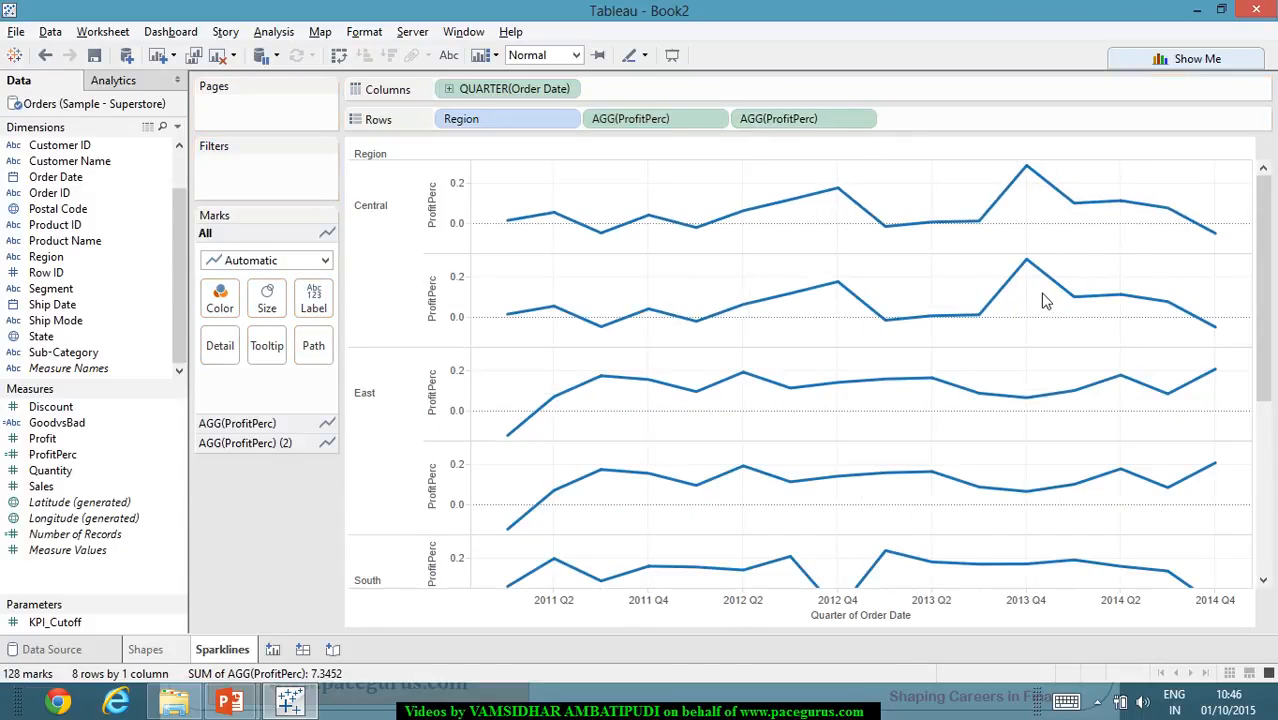
pyautogui.click(864, 122)
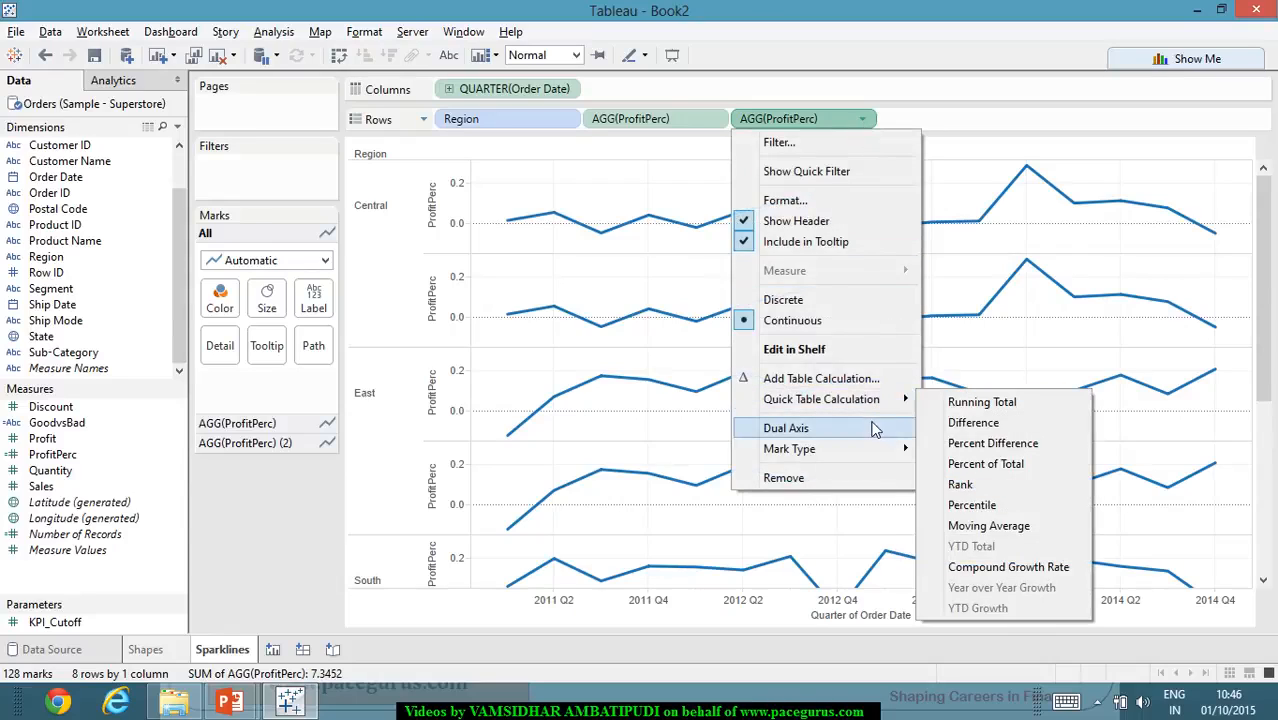
pyautogui.click(872, 428)
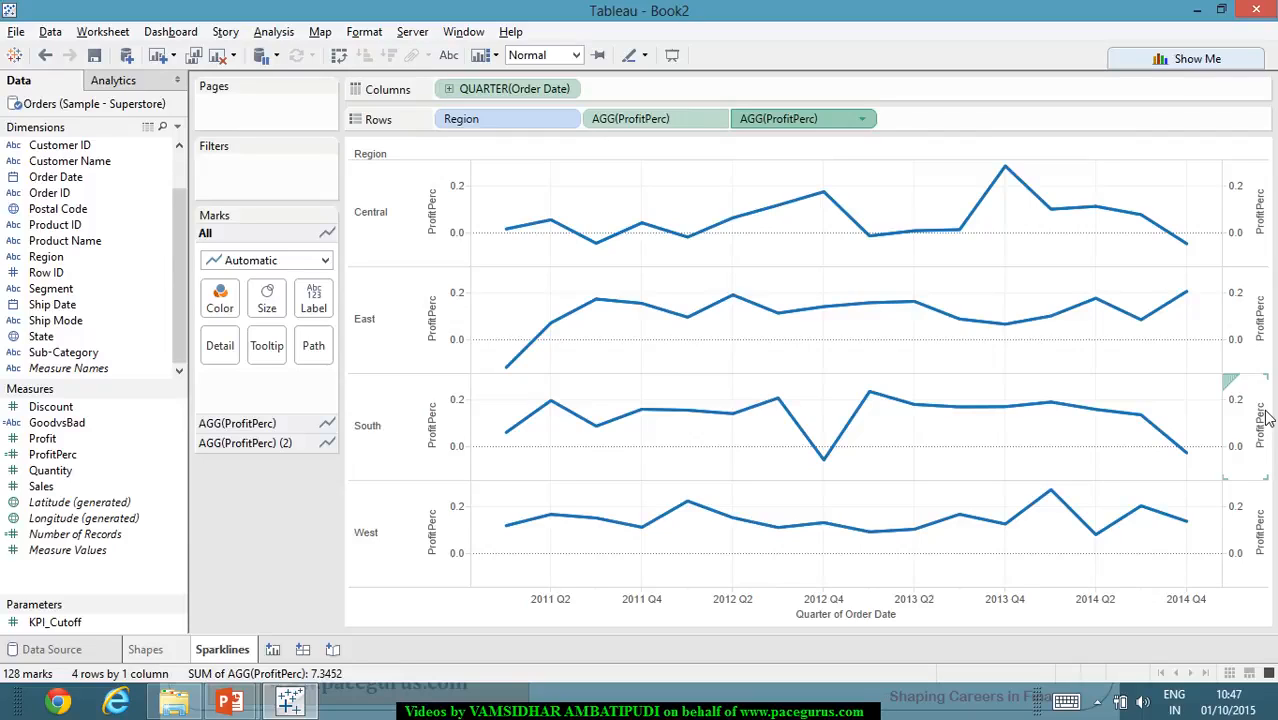
# - Change the mark type of the second ProfitPerc to Circle
pyautogui.click(283, 444)
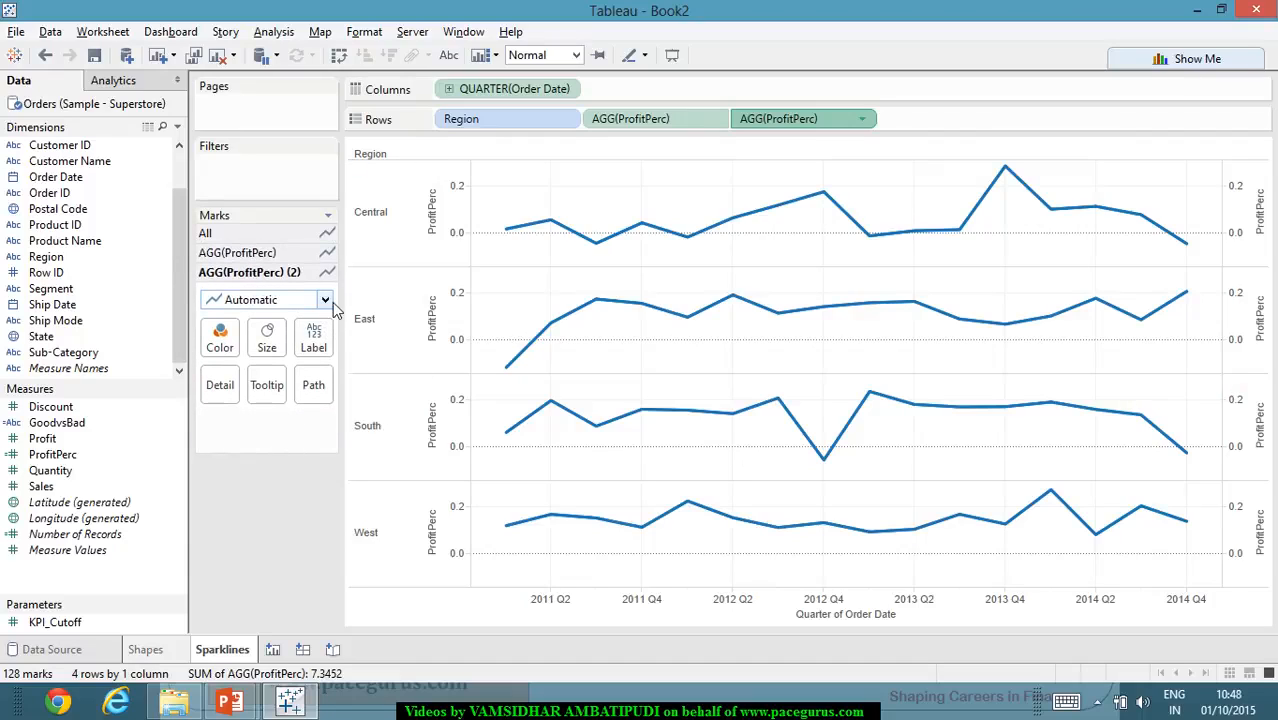
pyautogui.click(325, 301)
pyautogui.click(262, 422)
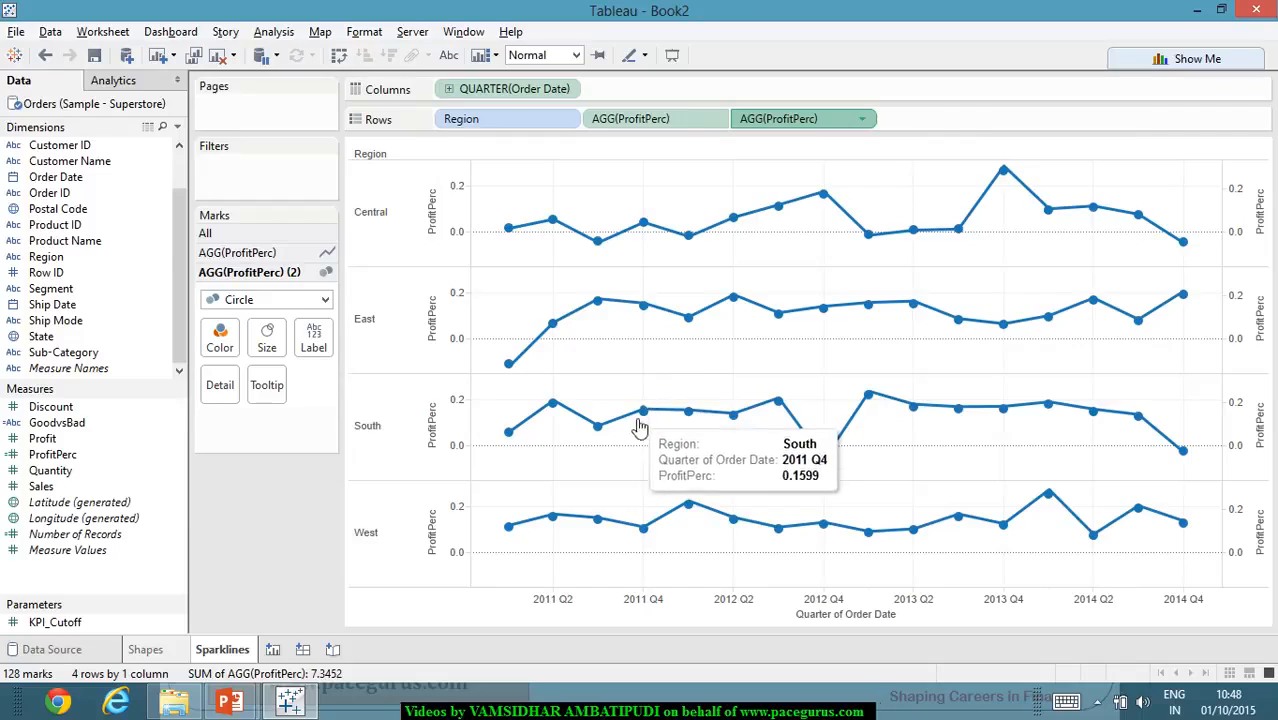
pyautogui.moveTo(560, 422)
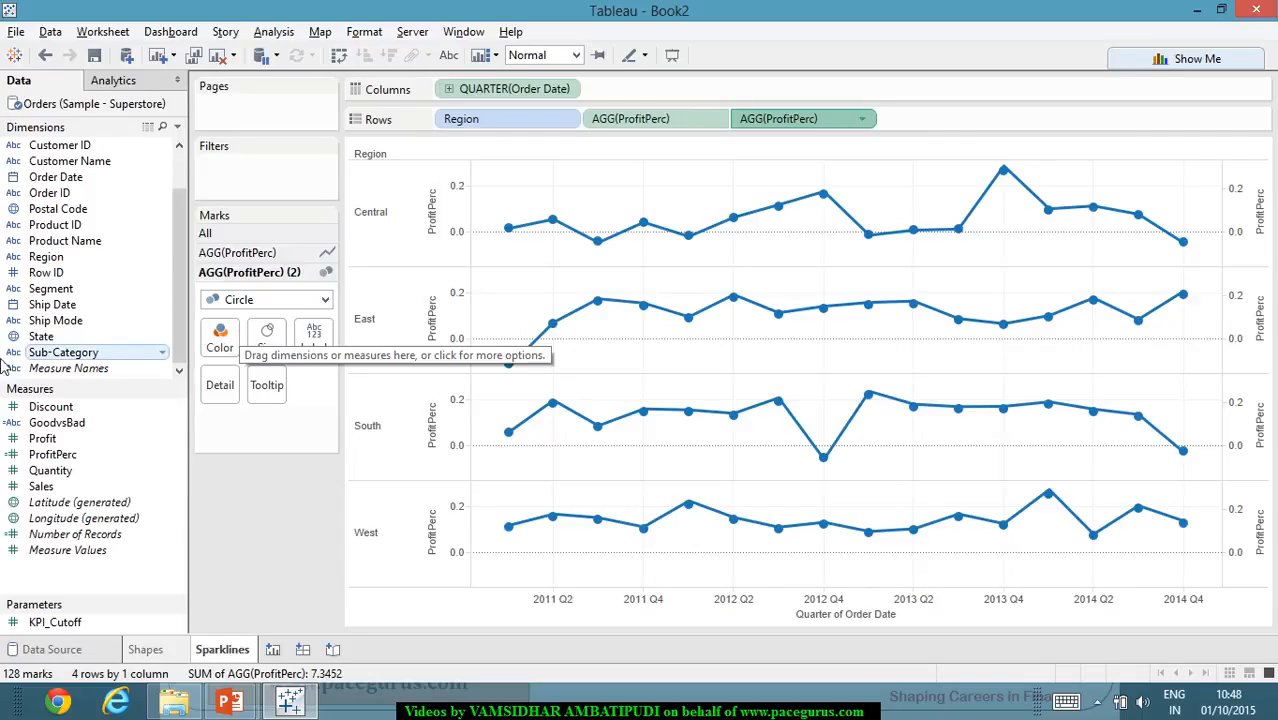
# - Color the circle marks of the second ProfitPerc by the GoodvsBad measure
pyautogui.moveTo(44, 437); pyautogui.dragTo(218, 358)
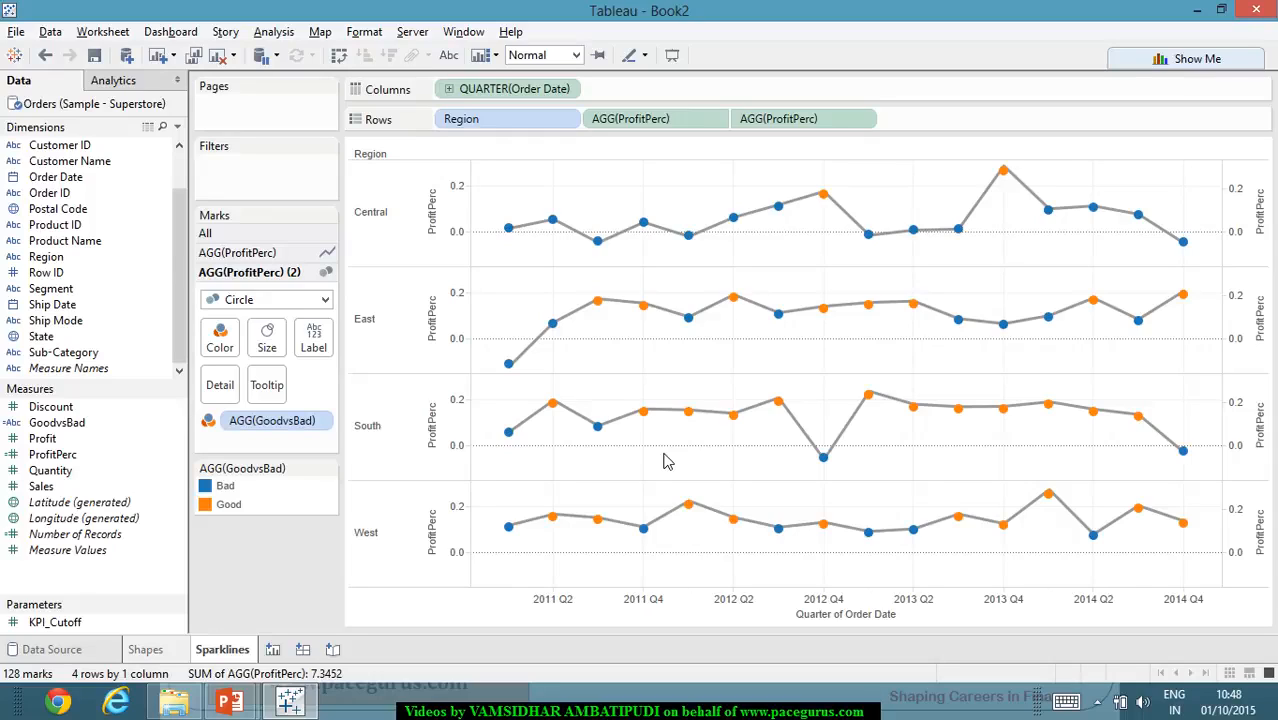
# - Try hiding the headers of both ProfitPerc axes, and undo both changes
pyautogui.rightClick(1262, 340)
pyautogui.click(1256, 212)
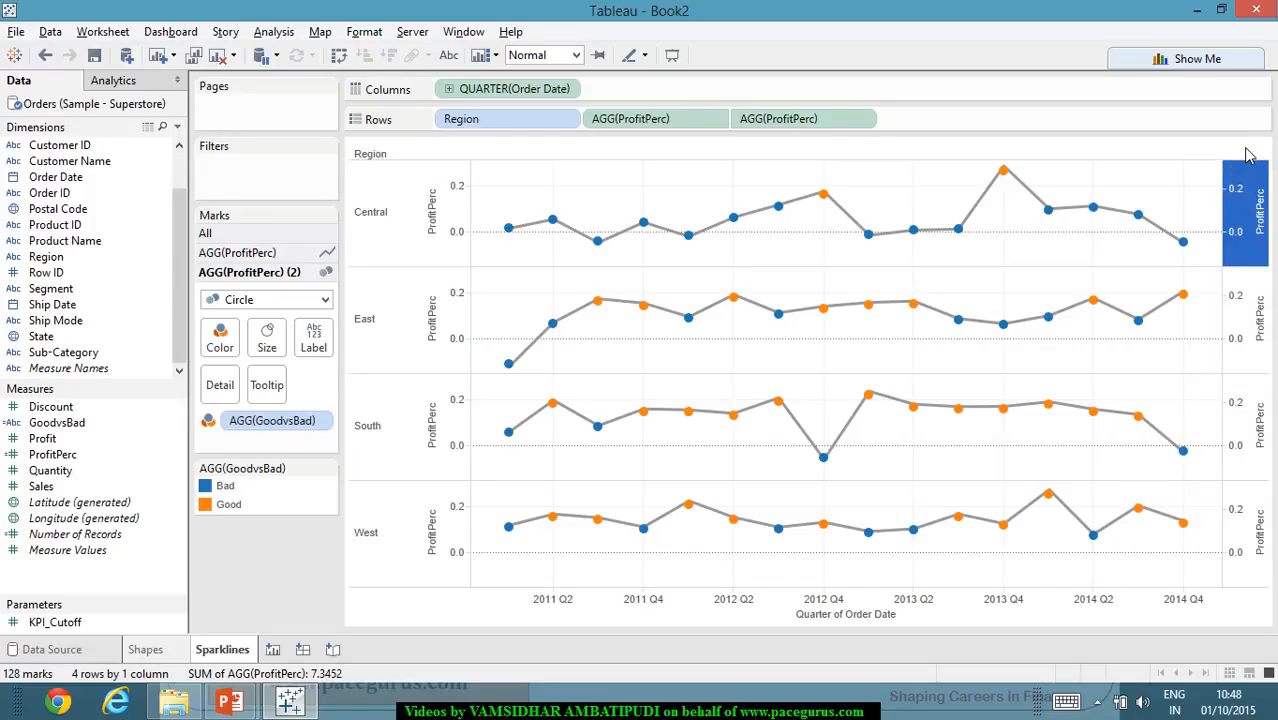
pyautogui.click(1248, 155)
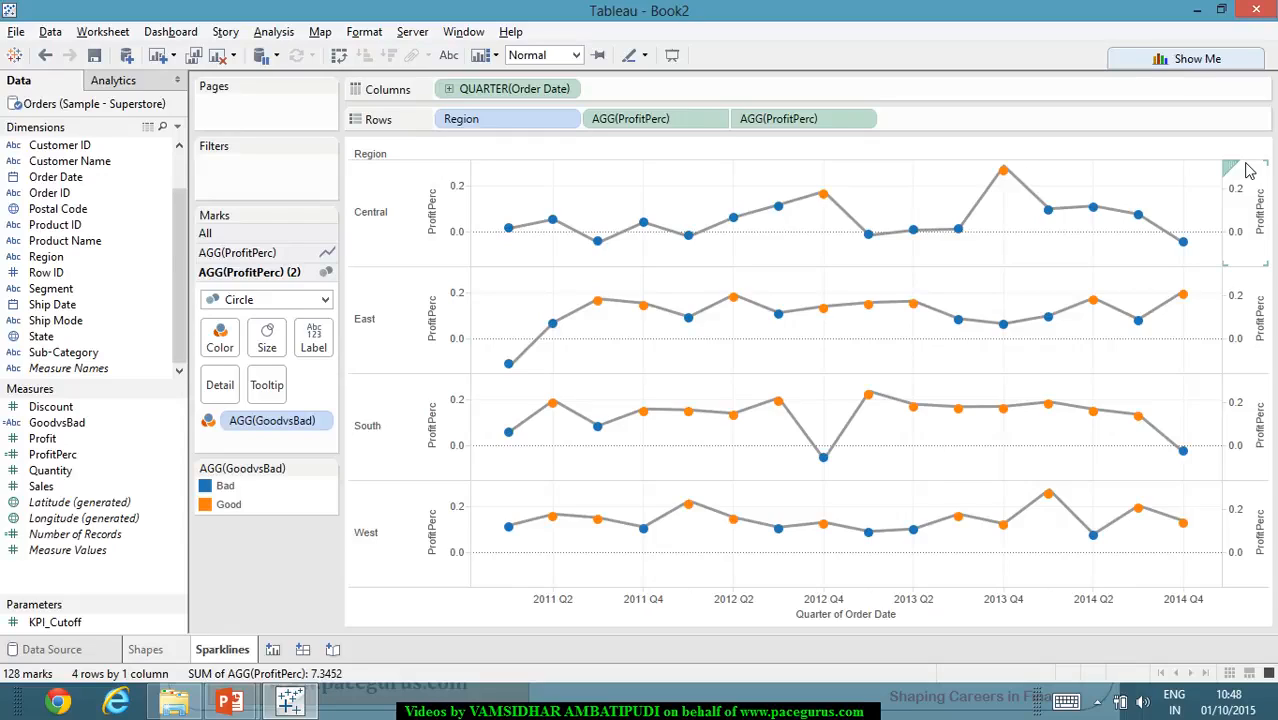
pyautogui.rightClick(1248, 170)
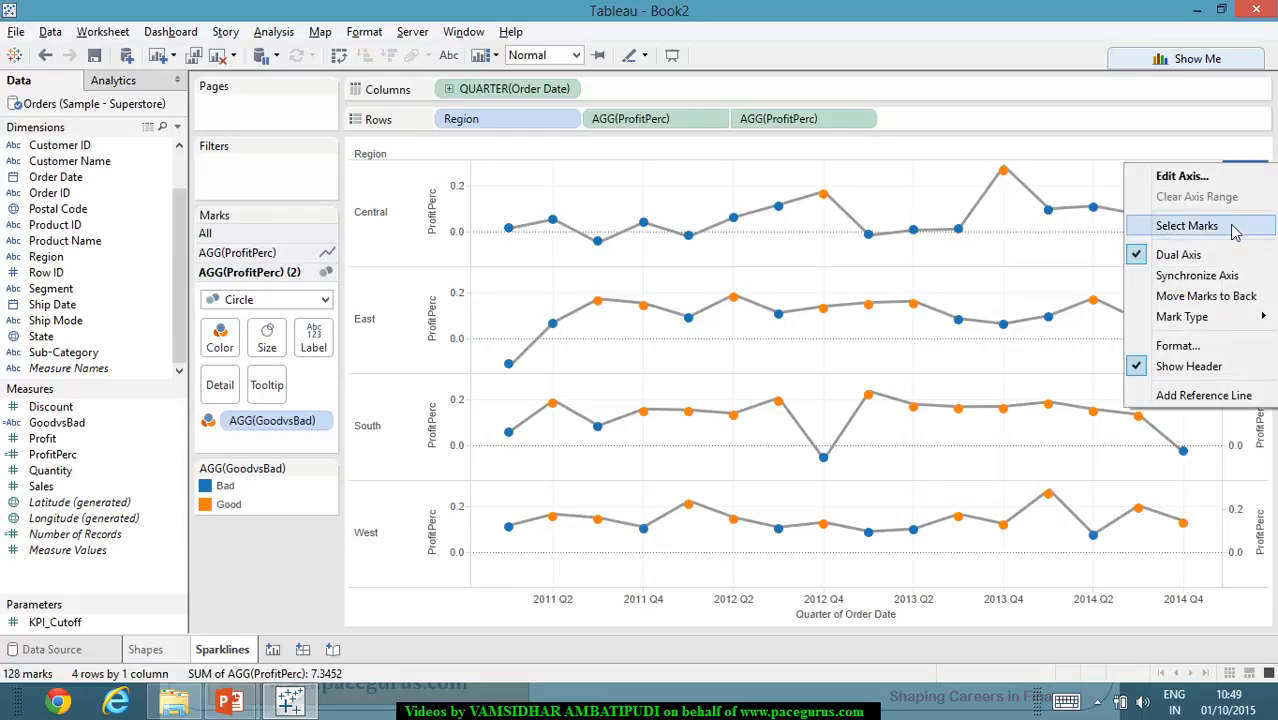
pyautogui.click(1226, 368)
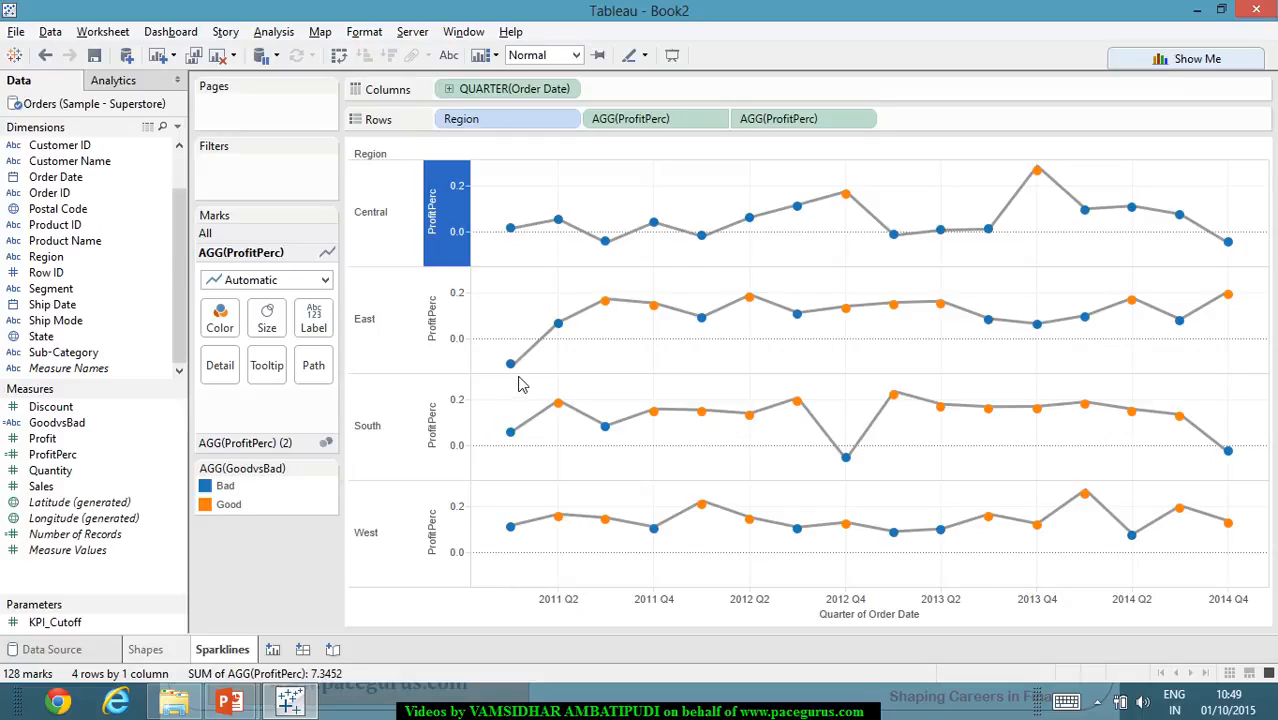
pyautogui.rightClick(443, 356)
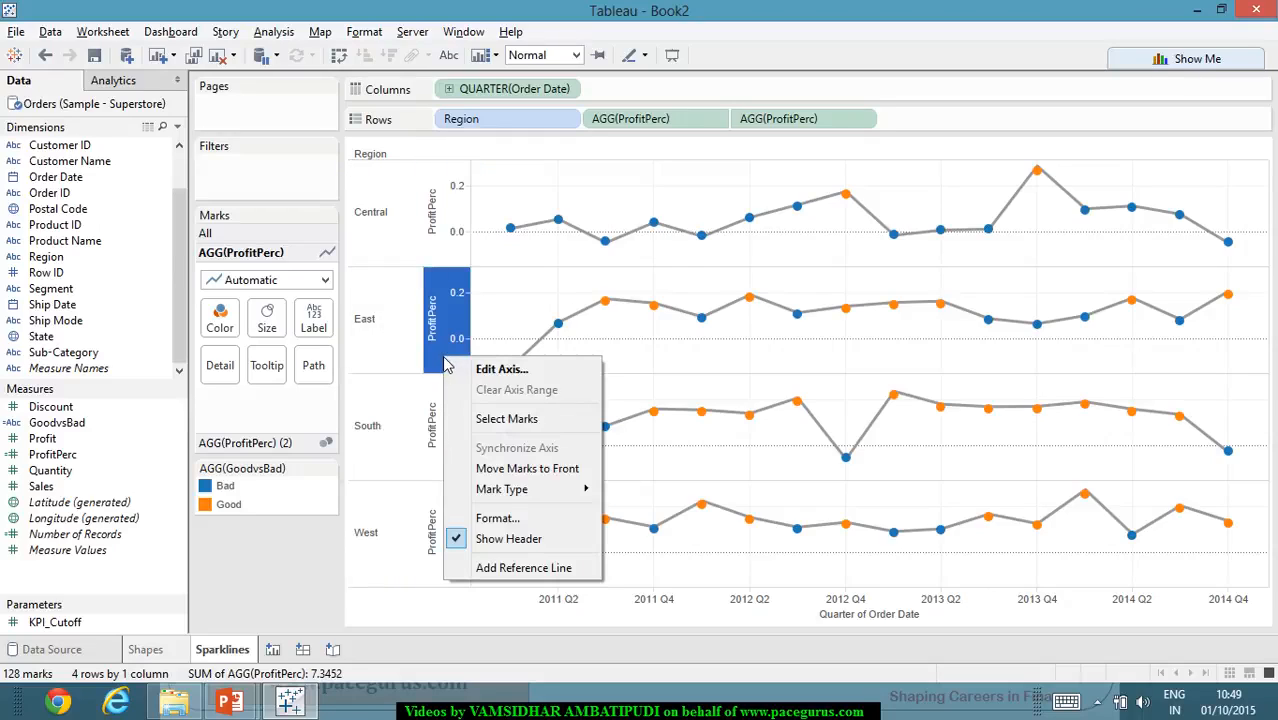
pyautogui.click(509, 540)
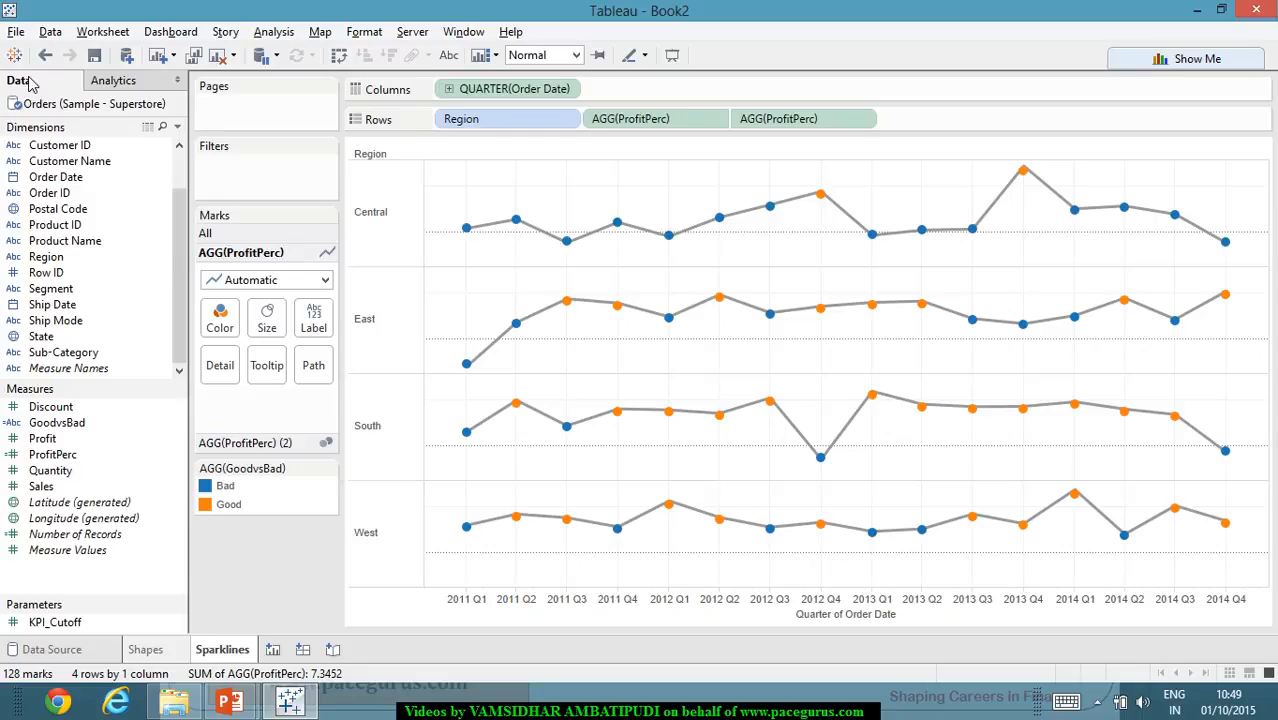
pyautogui.hotkey('ctrl', 'z')
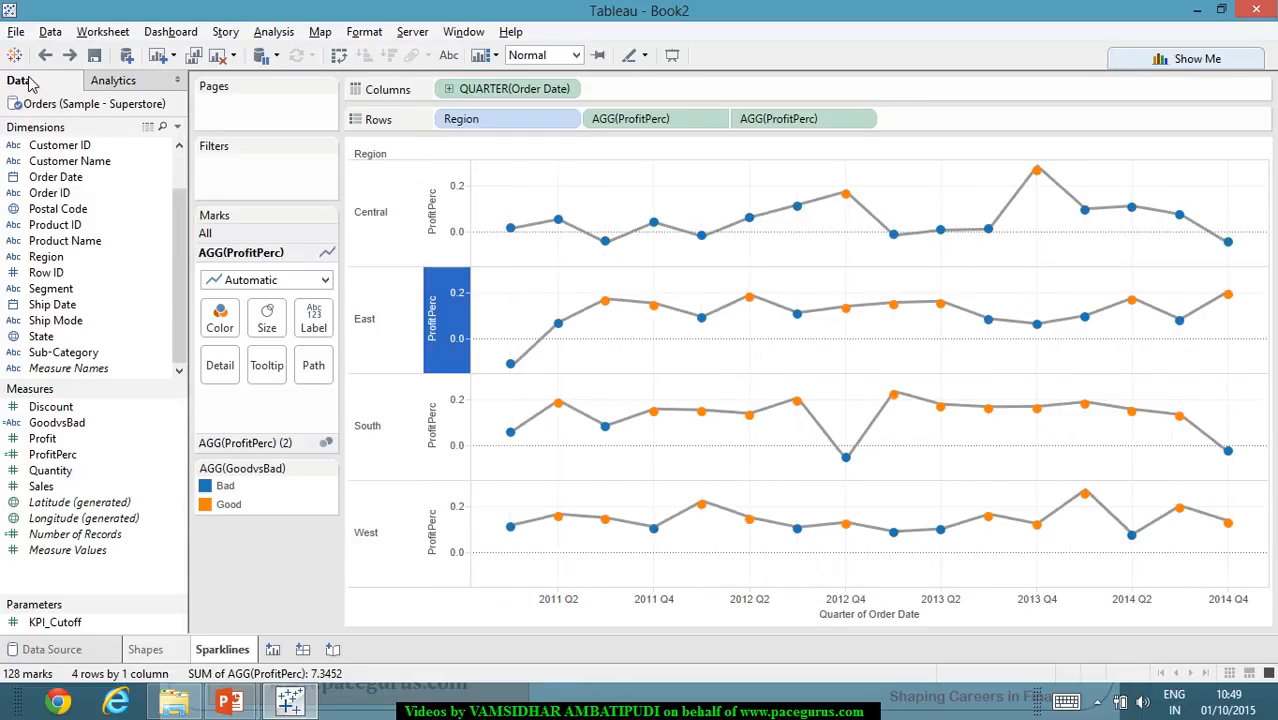
pyautogui.hotkey('ctrl', 'z')
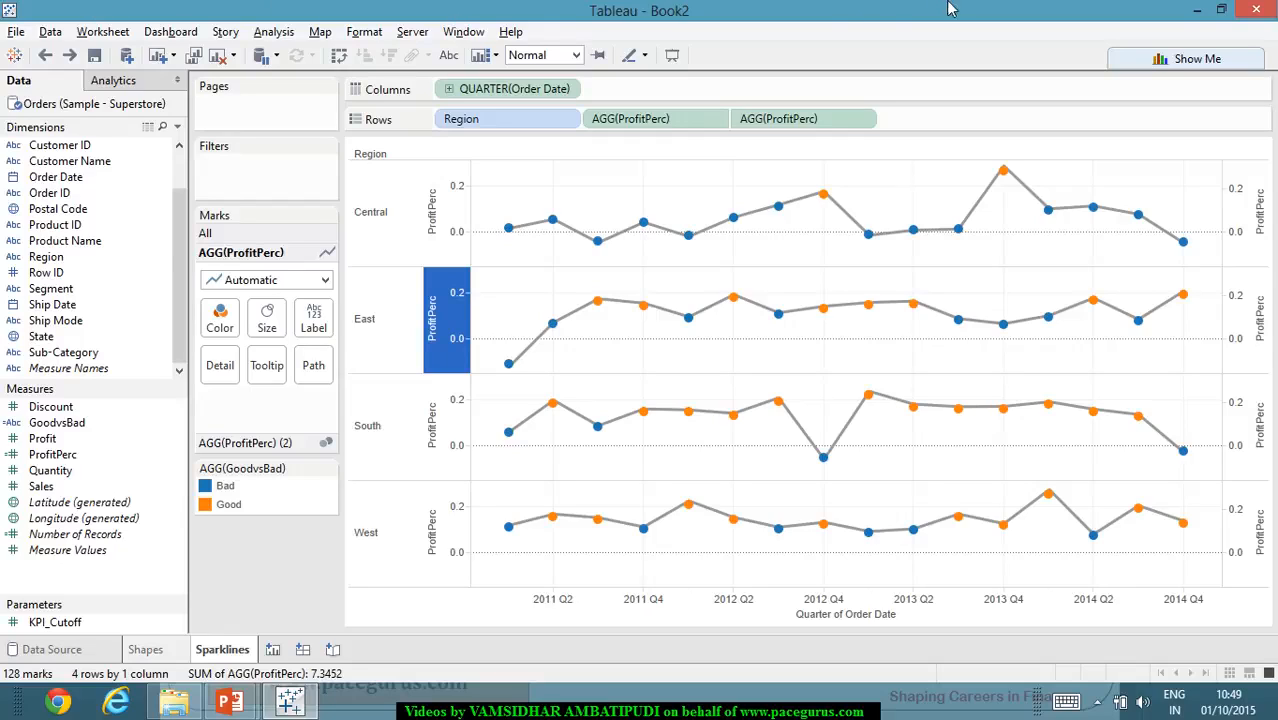
# - Try giving the second ProfitPerc axis independent axis ranges for each row or column, and undo it
pyautogui.rightClick(1250, 213)
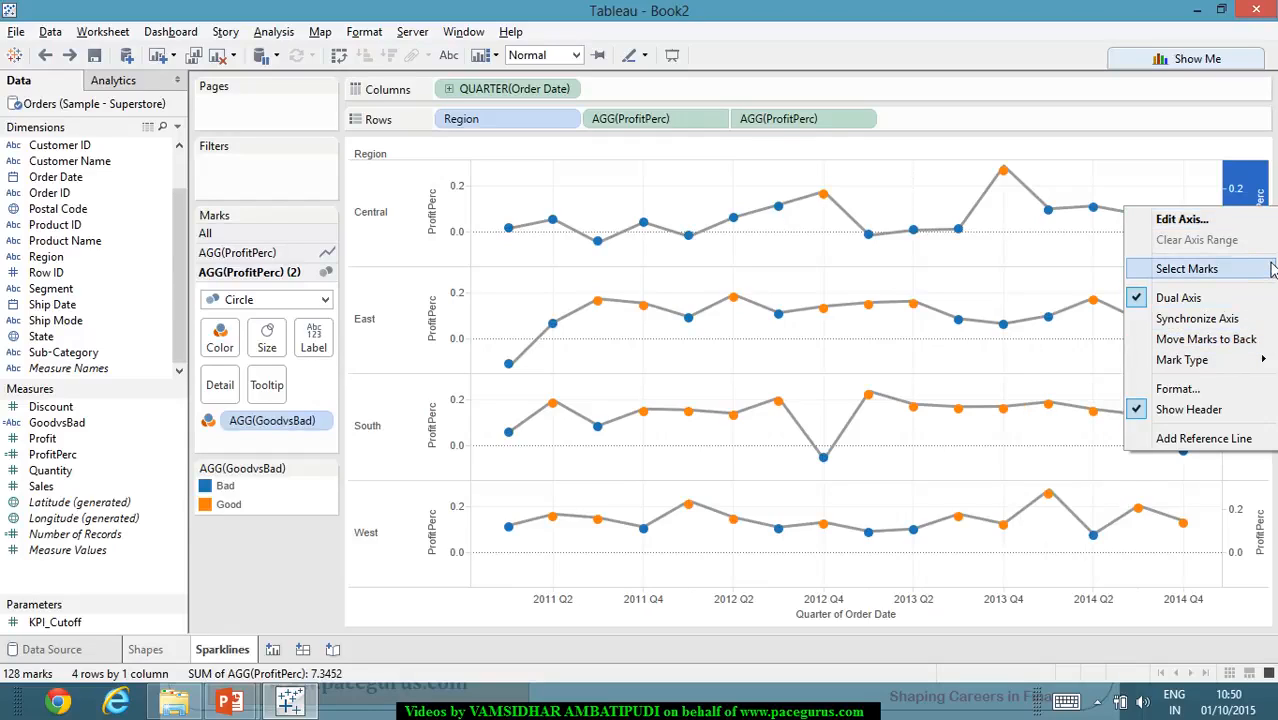
pyautogui.click(1203, 224)
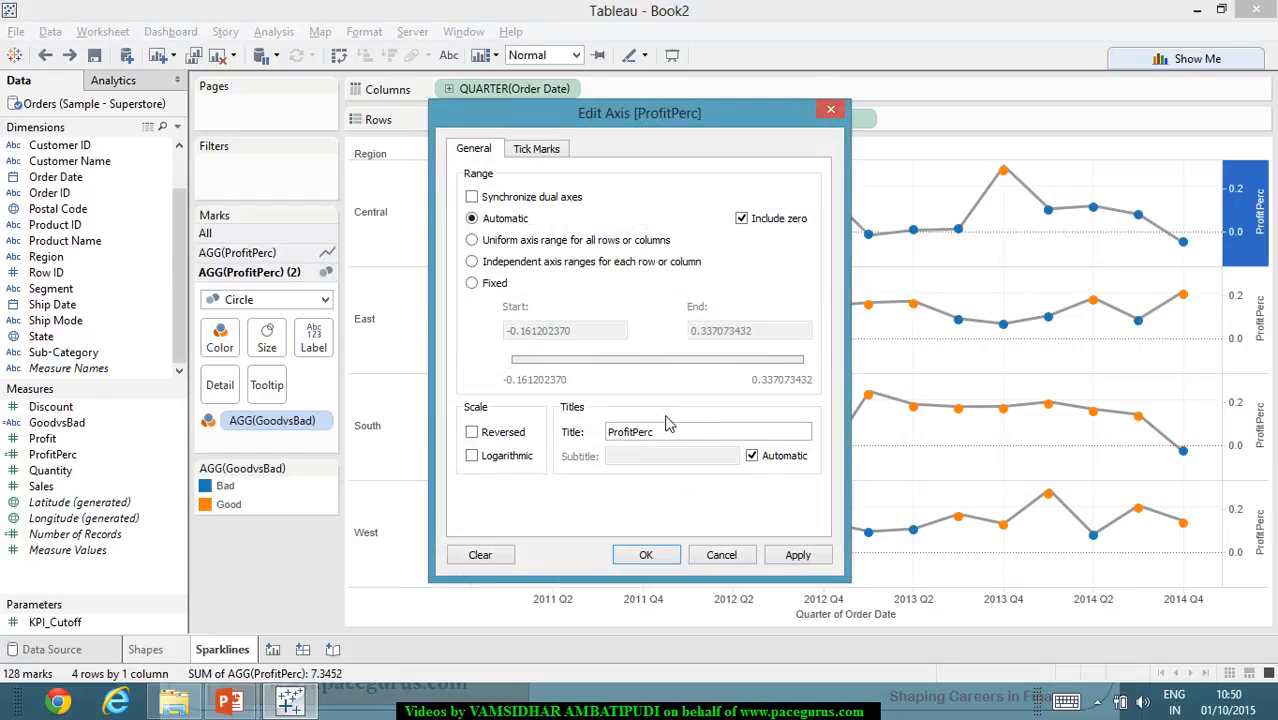
pyautogui.click(472, 262)
pyautogui.click(800, 556)
pyautogui.click(648, 555)
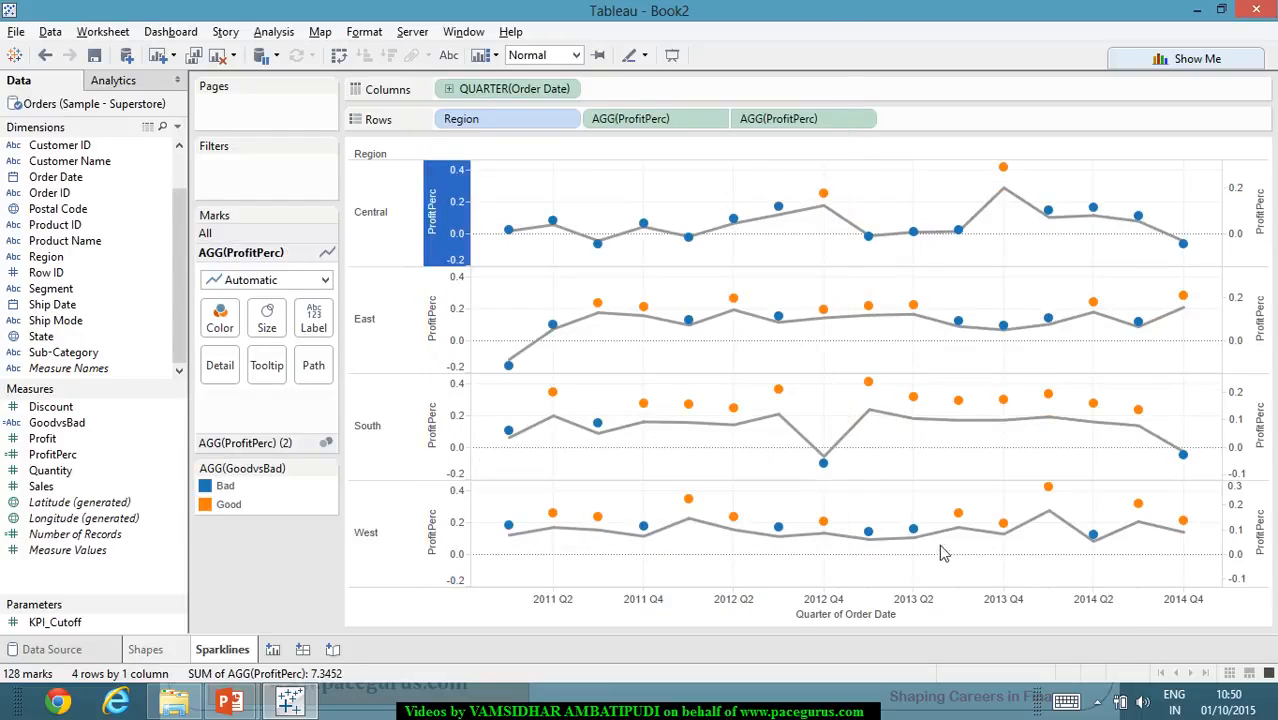
pyautogui.moveTo(946, 547)
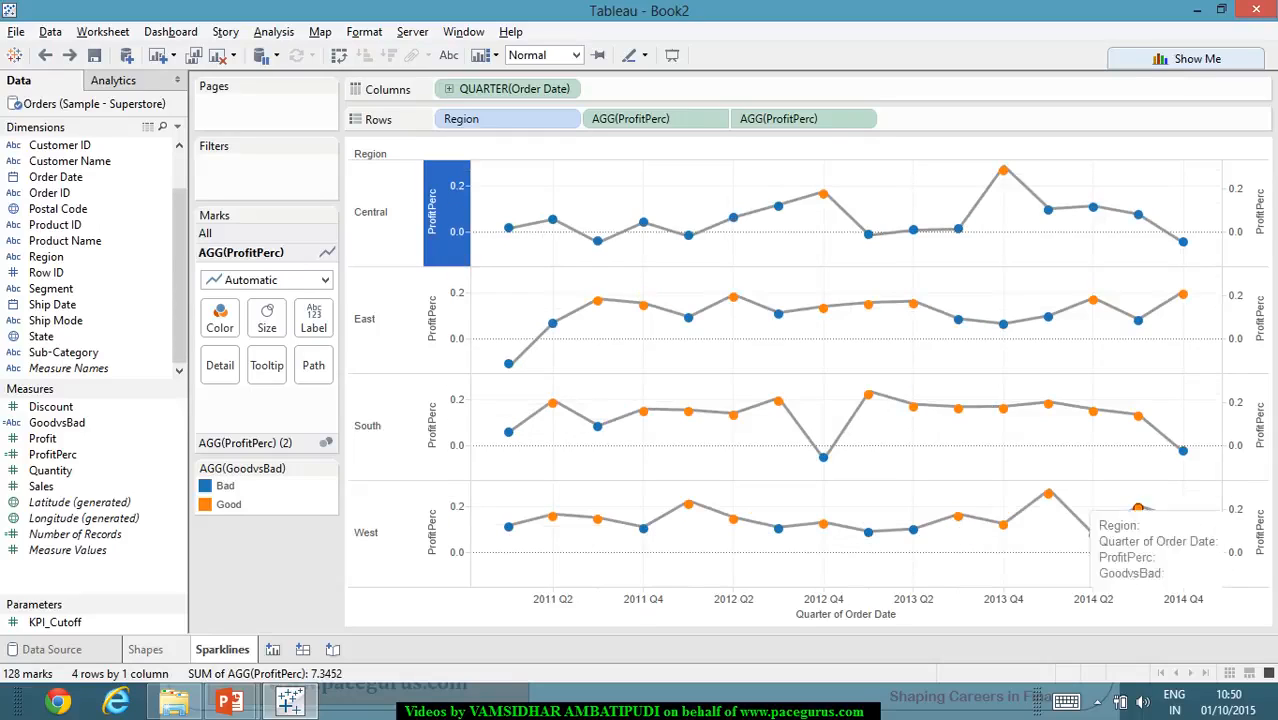
# - Try giving the first ProfitPerc axis independent axis ranges for each row or column, and undo it
pyautogui.click(442, 318)
pyautogui.rightClick(437, 337)
pyautogui.press('Escape')
pyautogui.doubleClick(460, 350)
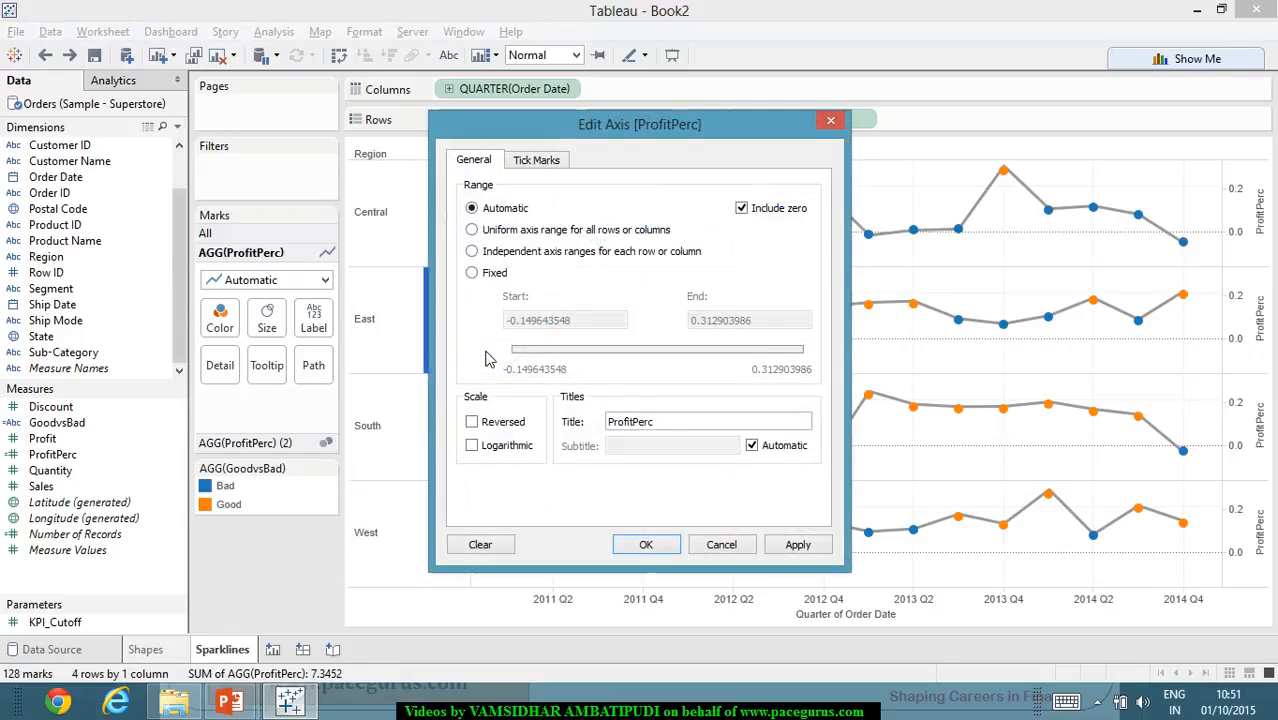
pyautogui.click(538, 253)
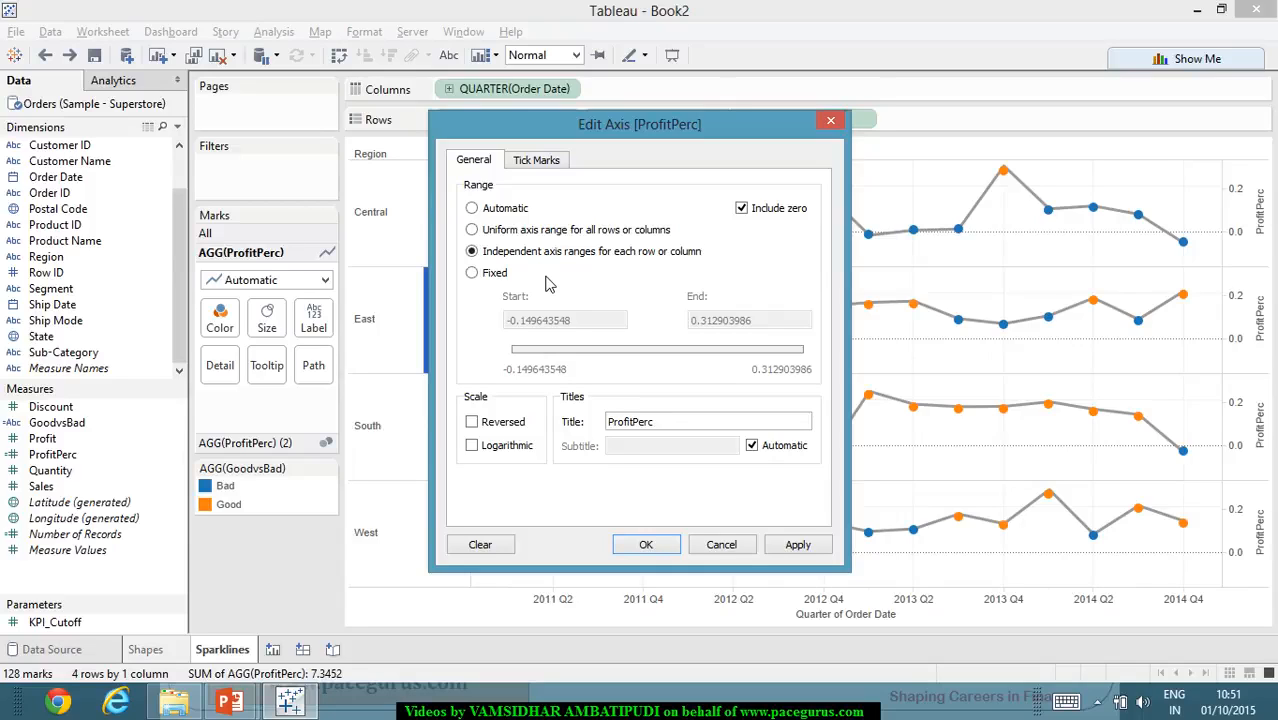
pyautogui.click(790, 550)
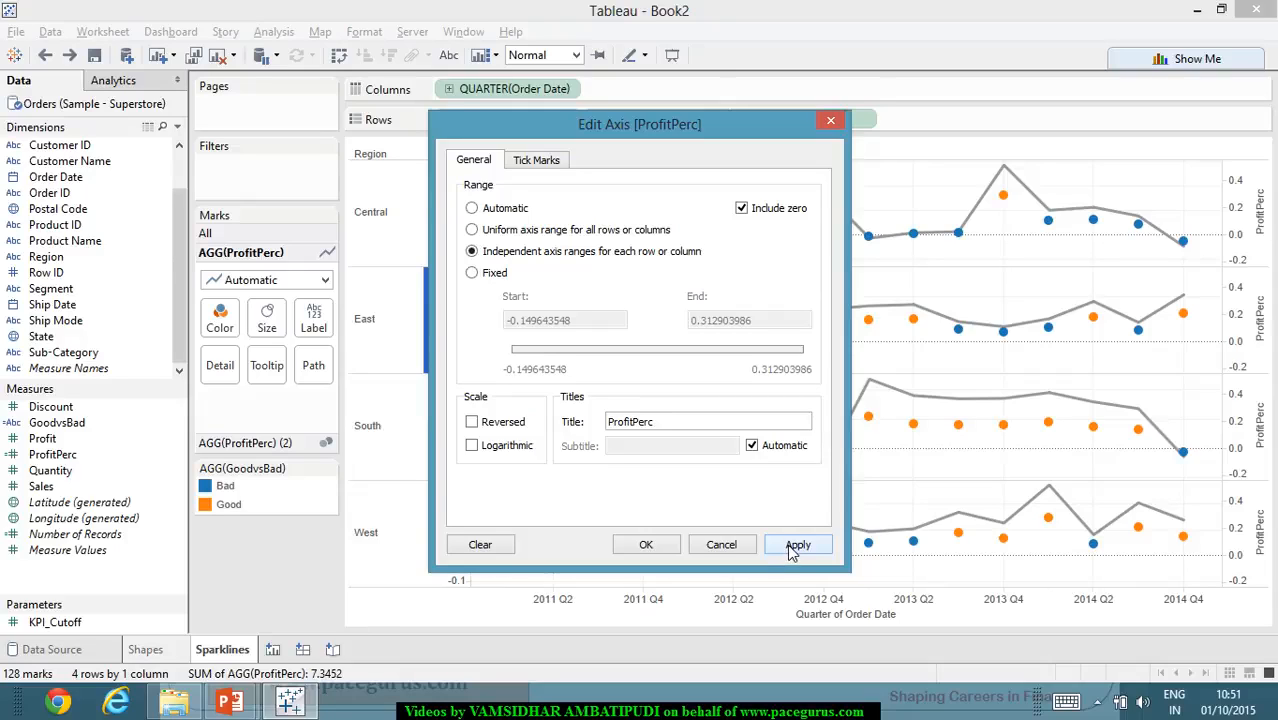
pyautogui.click(735, 548)
pyautogui.hotkey('ctrl', 'z')
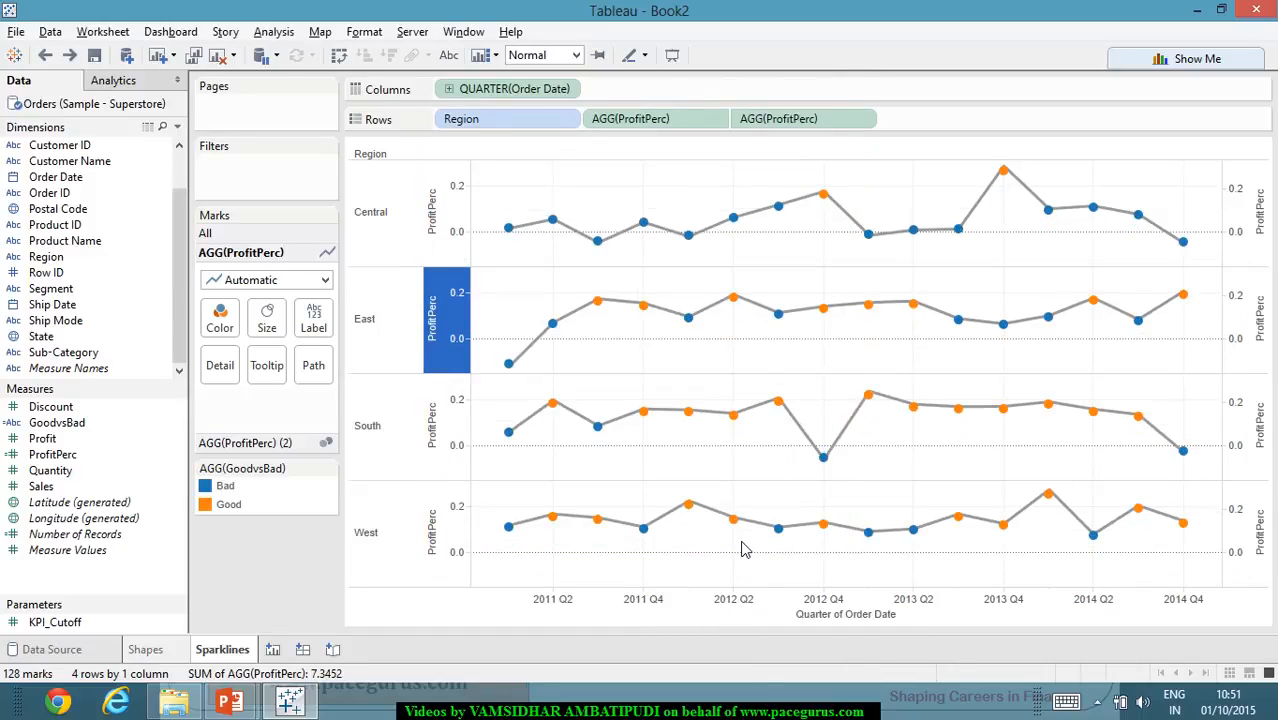
# - Hide the axis headers of both the second and the first ProfitPerc
pyautogui.rightClick(1258, 362)
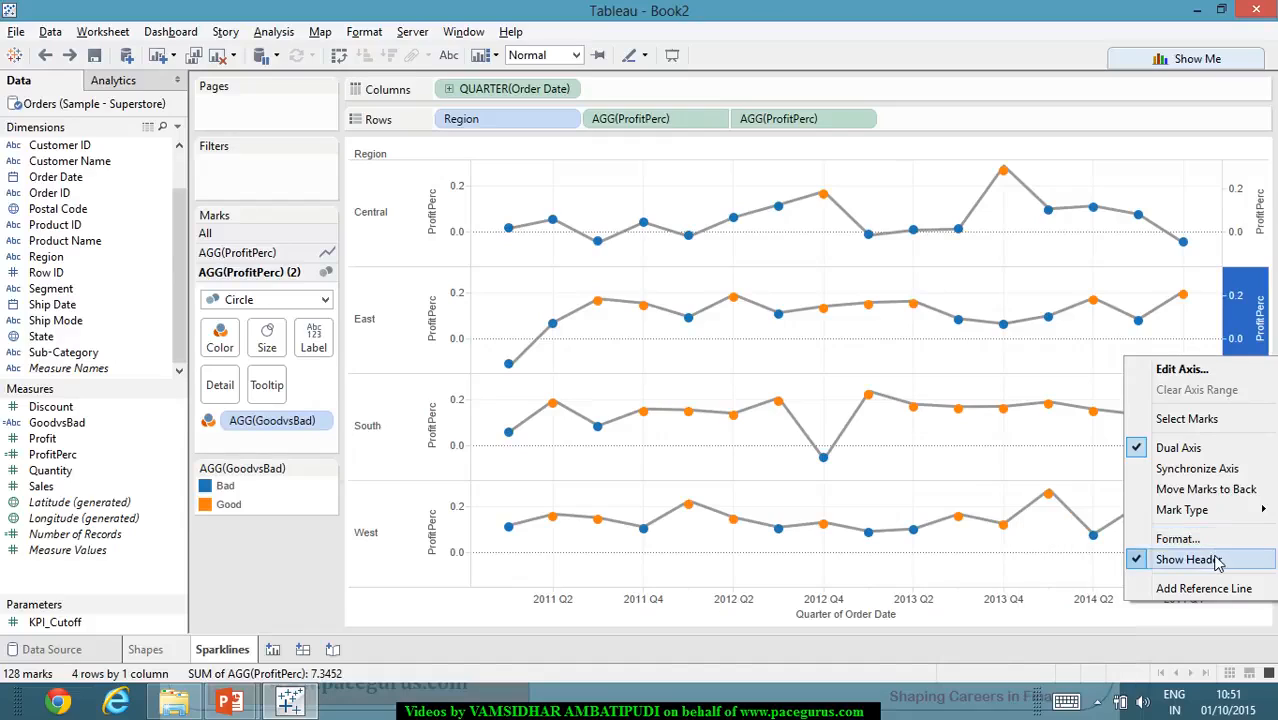
pyautogui.moveTo(1230, 510)
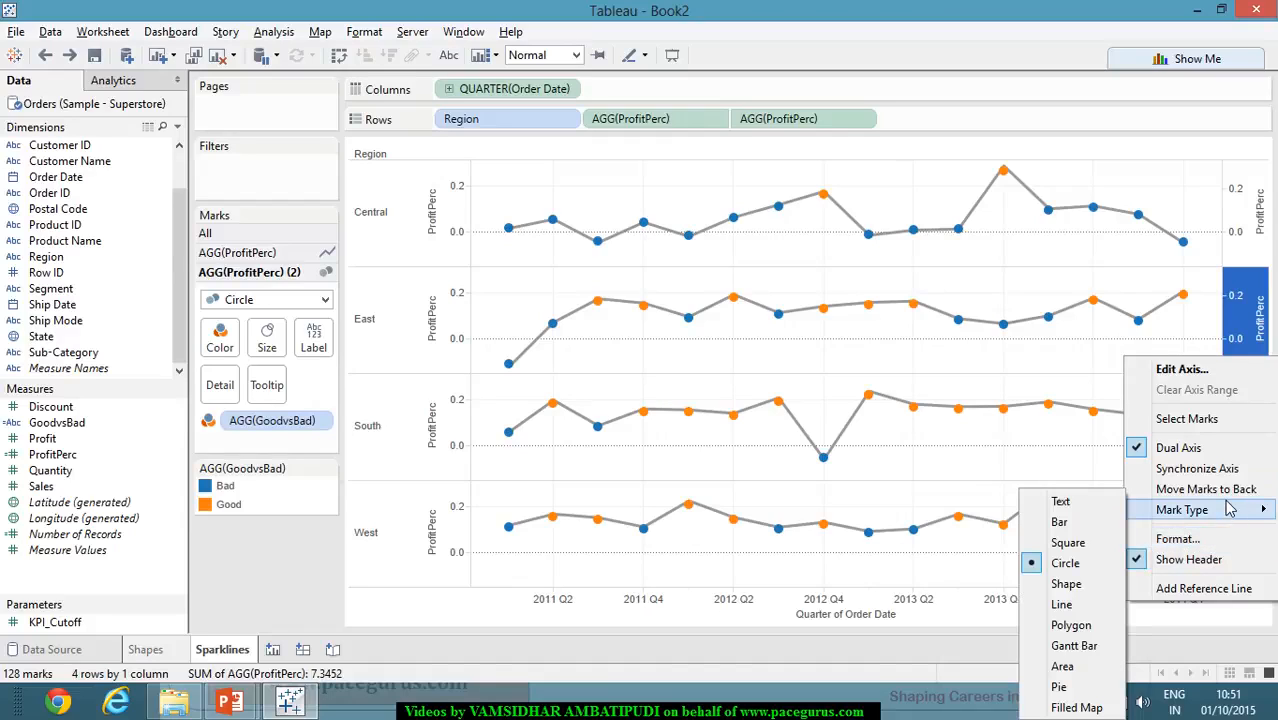
pyautogui.click(1228, 560)
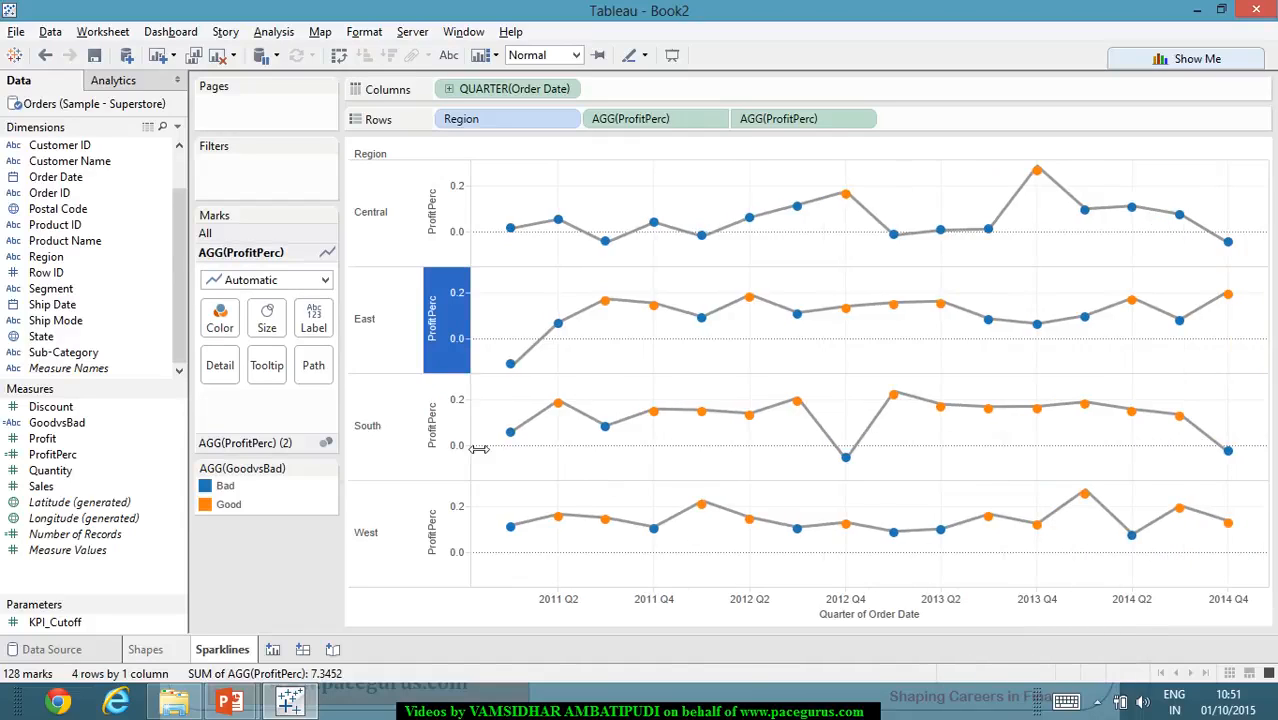
pyautogui.rightClick(443, 438)
pyautogui.click(515, 621)
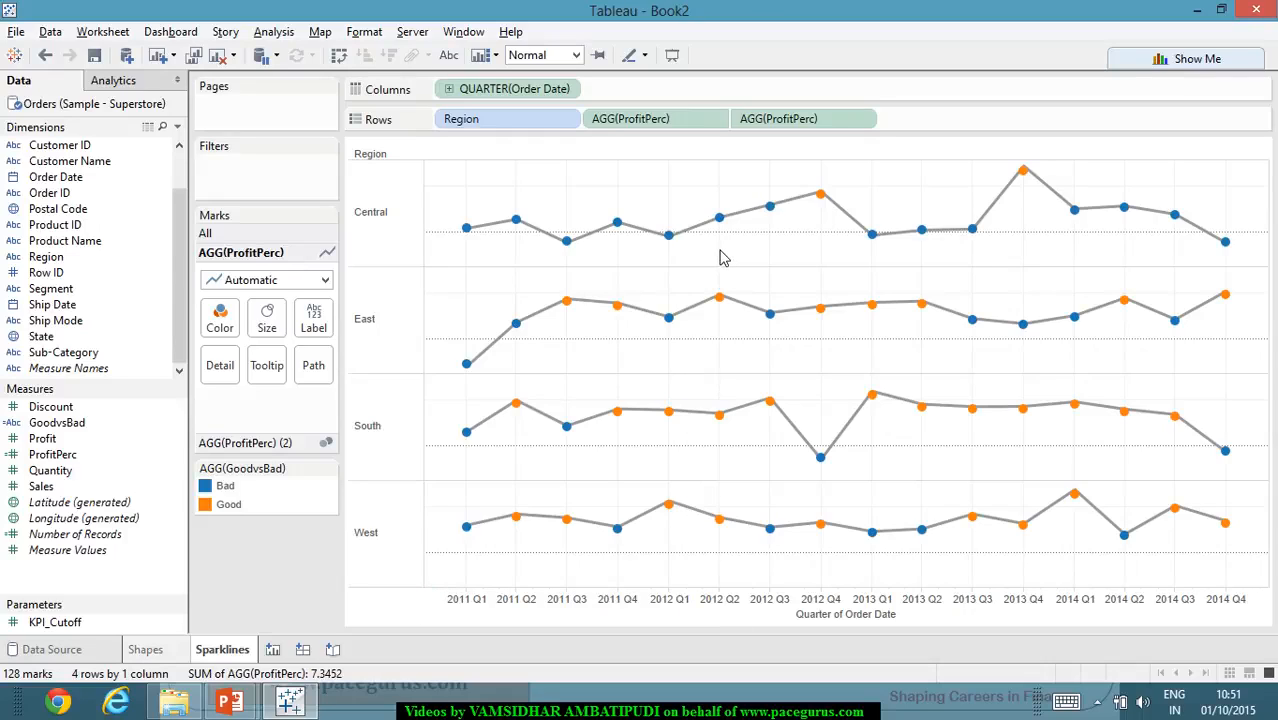
# - Format the worksheet's column borders so that the column divider for the pane is None
pyautogui.click(364, 31)
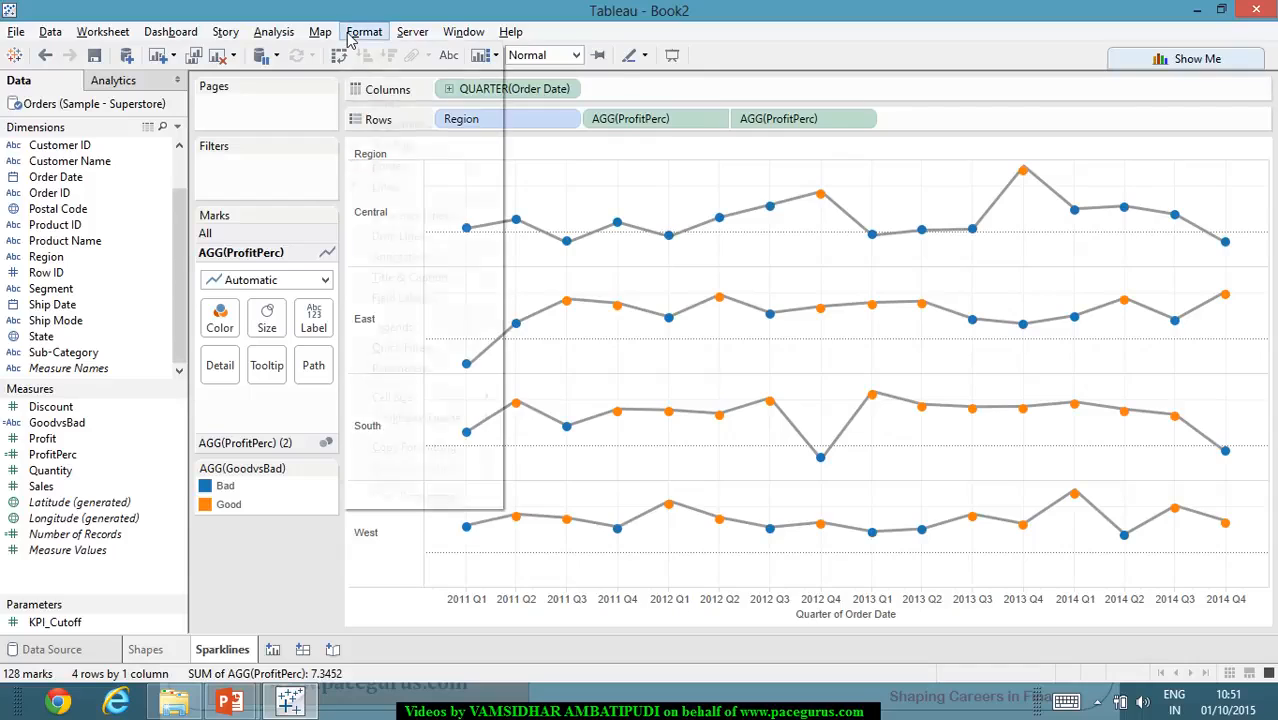
pyautogui.click(400, 166)
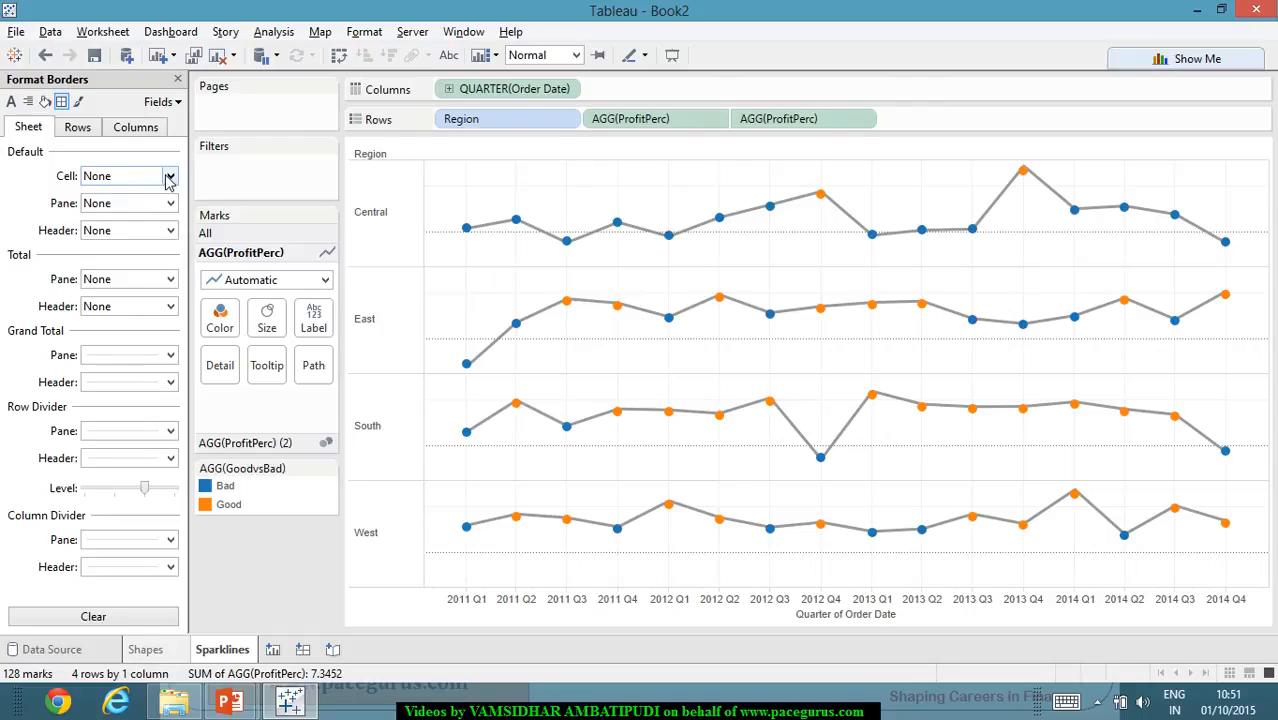
pyautogui.click(148, 134)
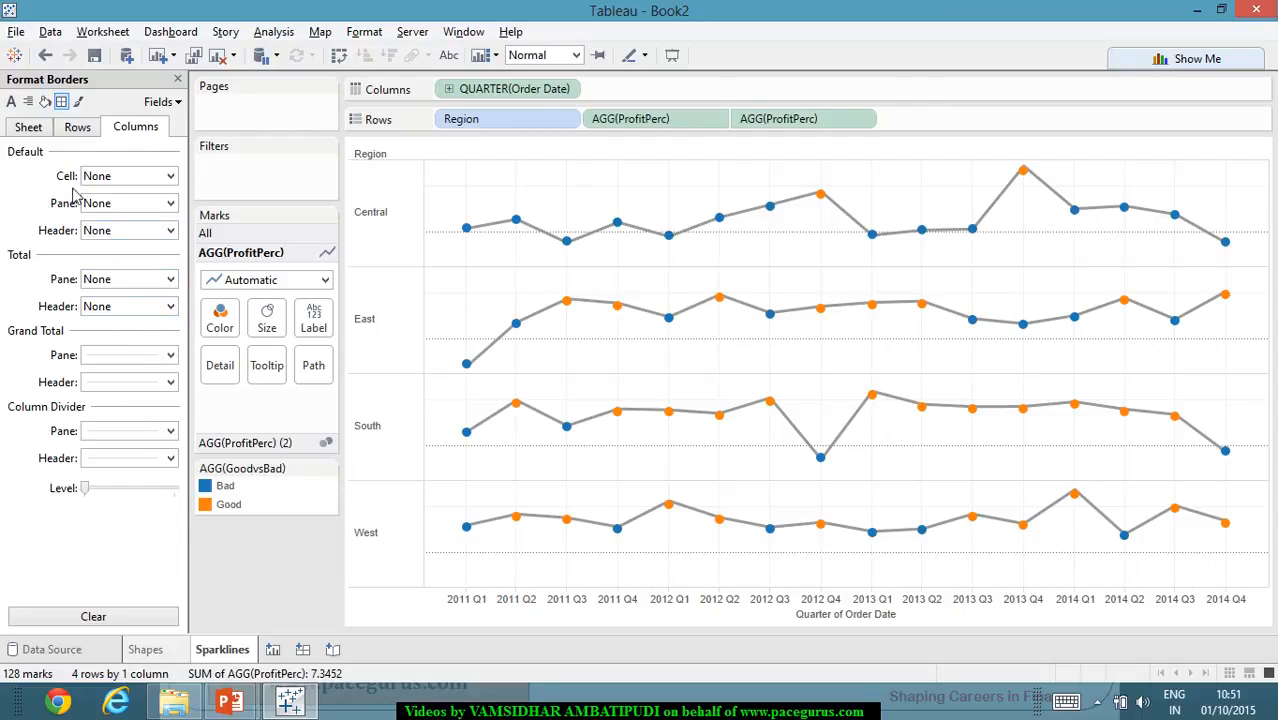
pyautogui.click(79, 128)
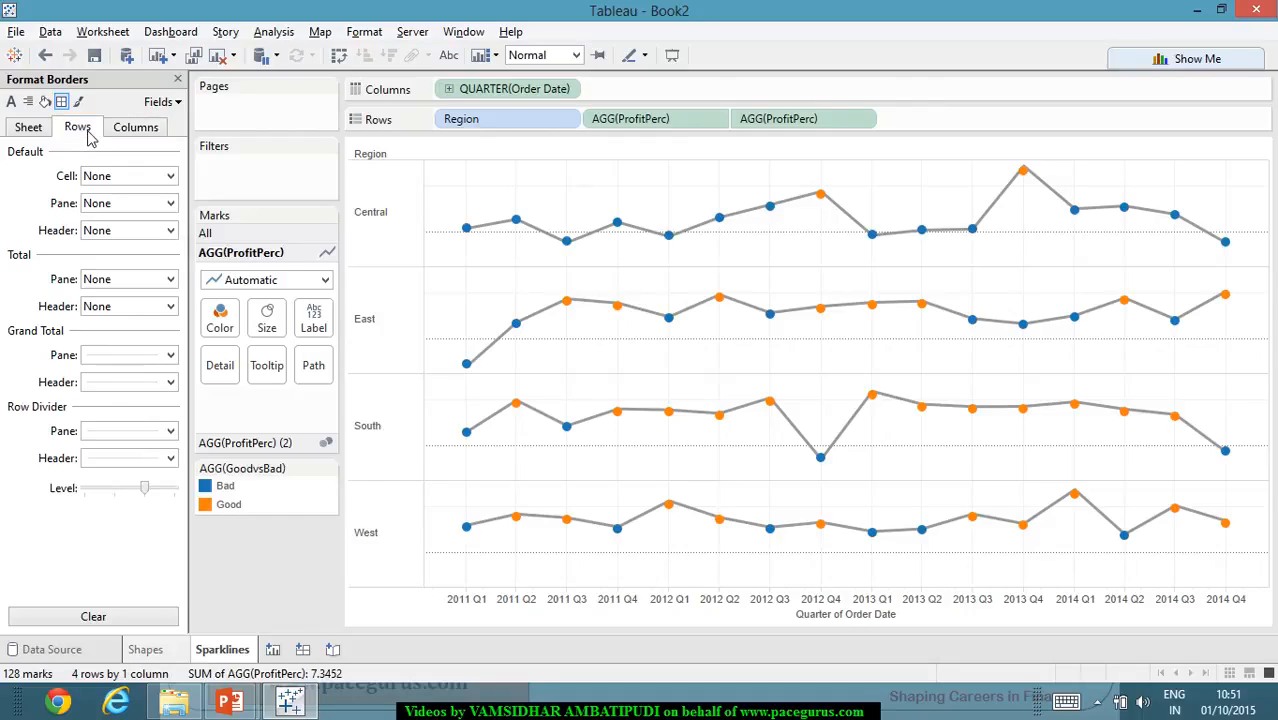
pyautogui.click(160, 132)
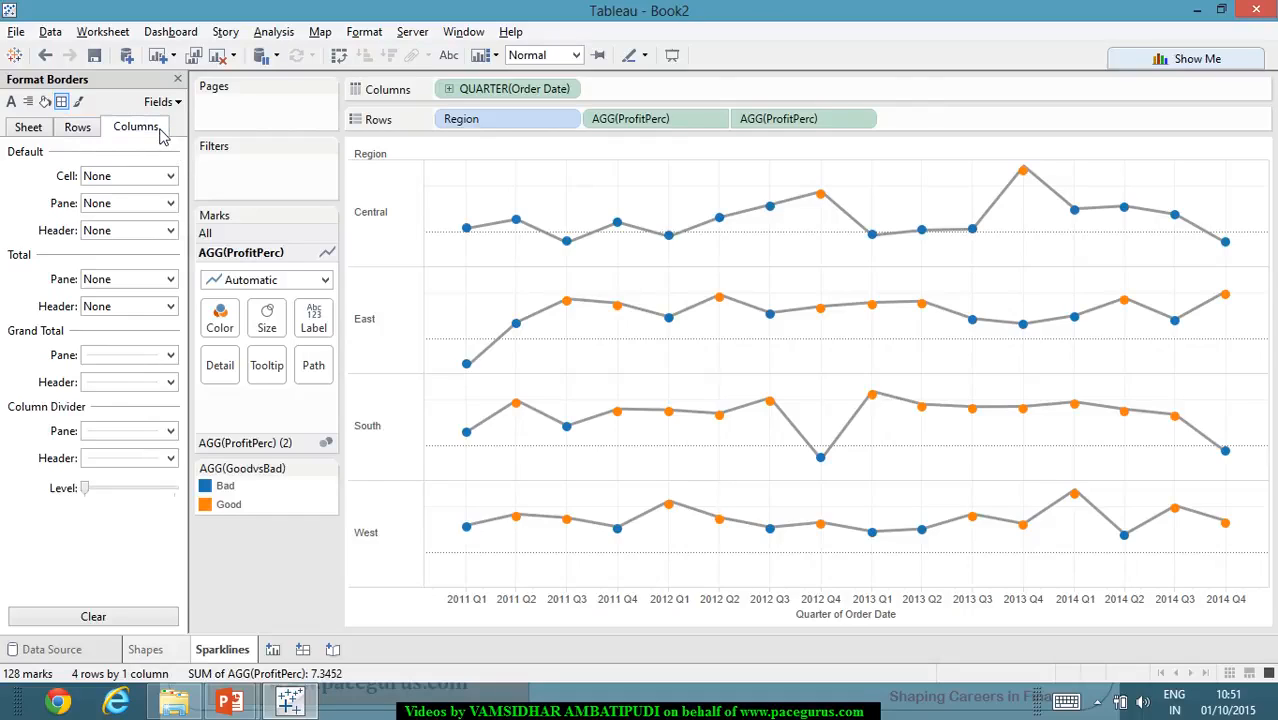
pyautogui.click(171, 431)
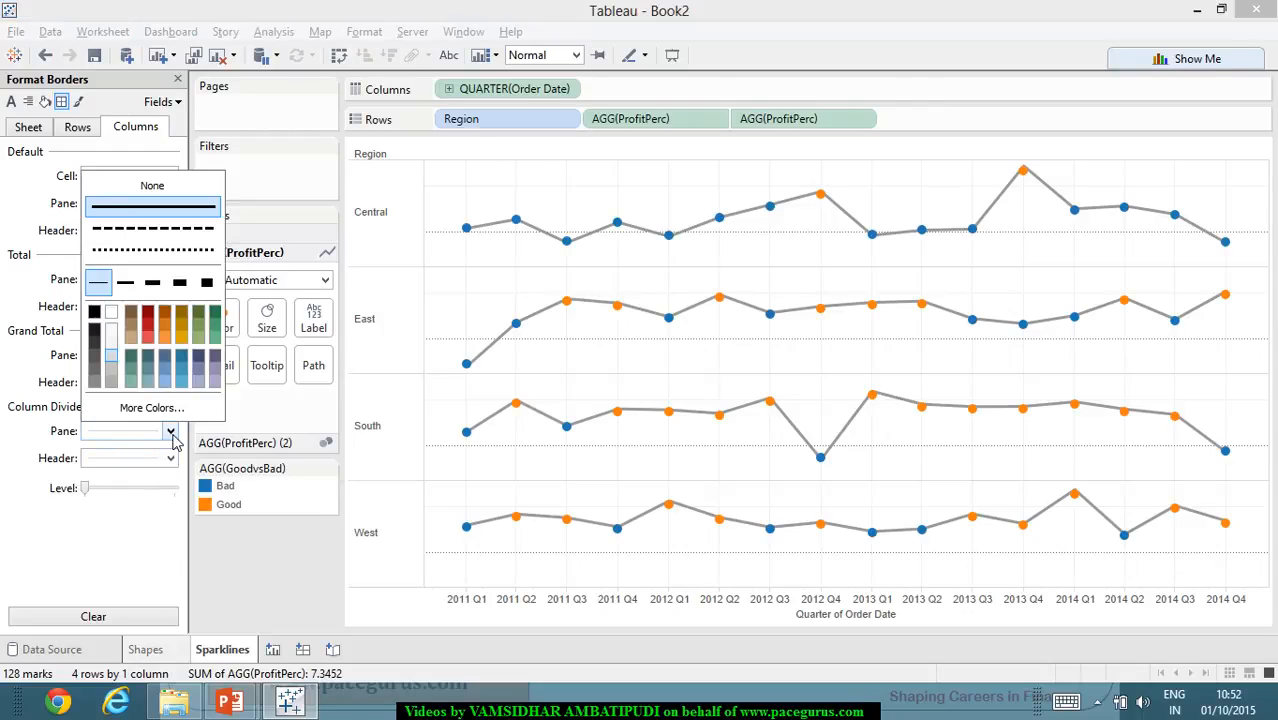
pyautogui.click(184, 185)
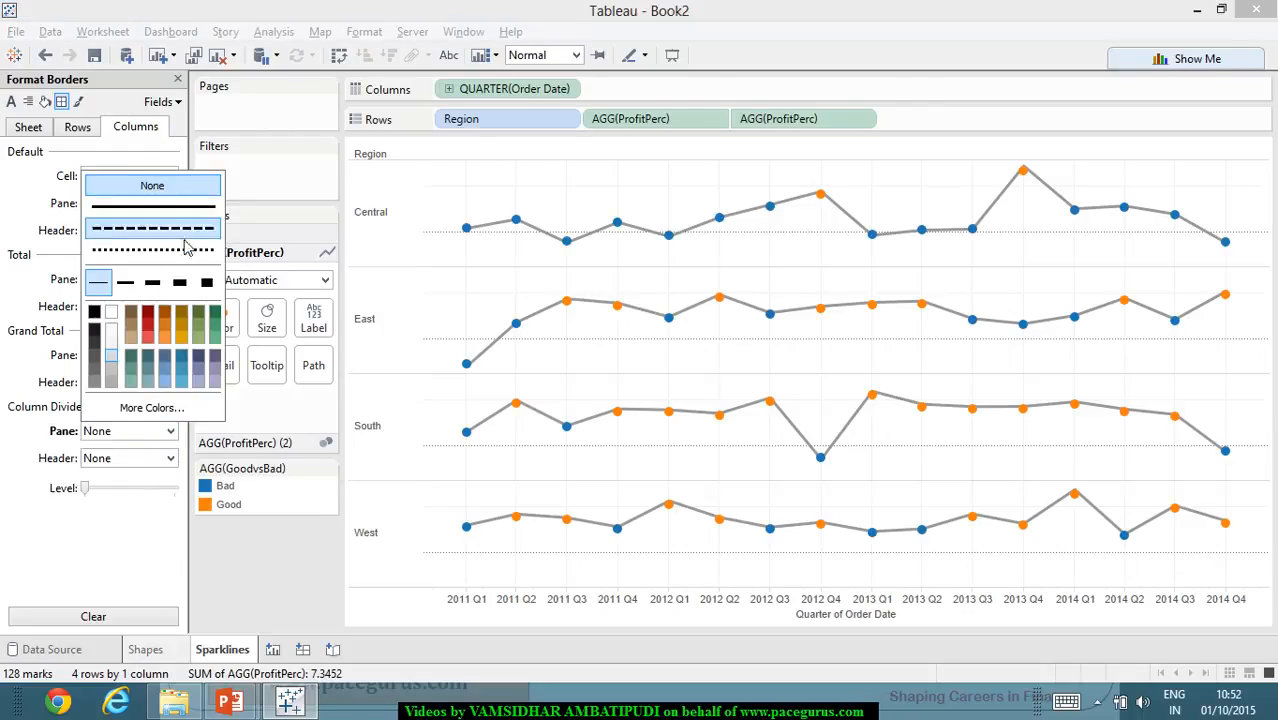
pyautogui.click(170, 458)
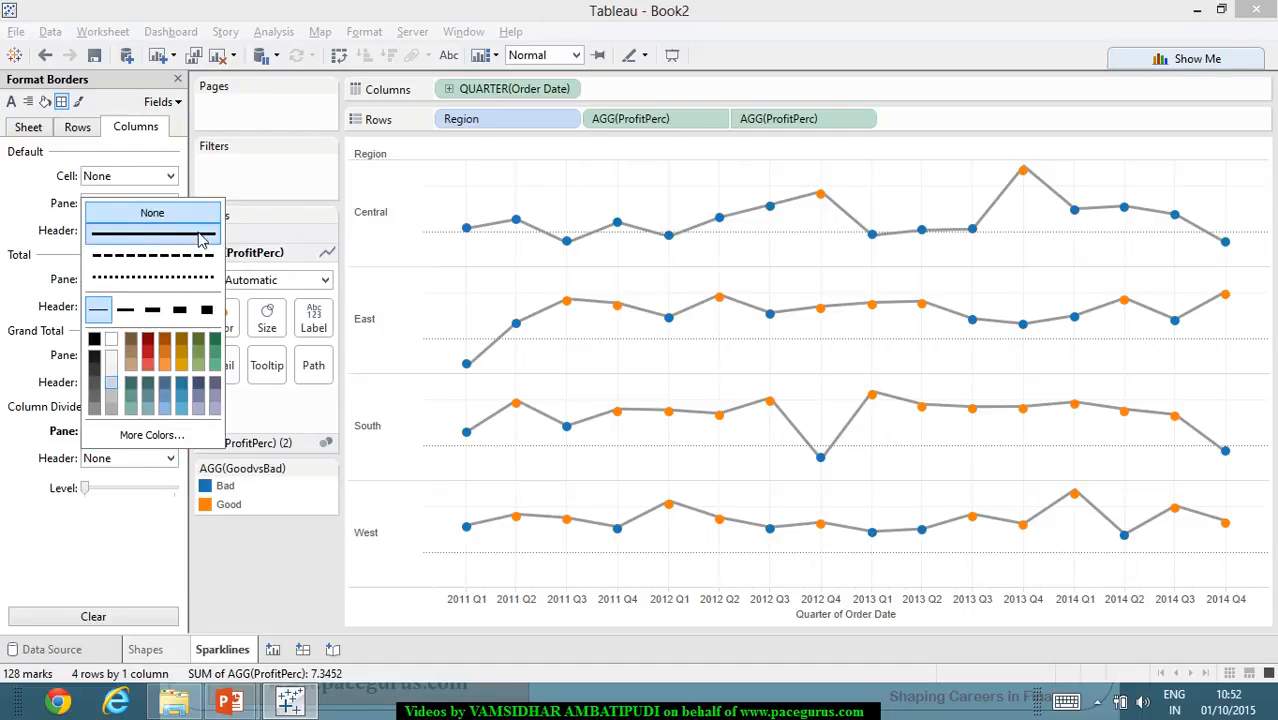
pyautogui.click(131, 554)
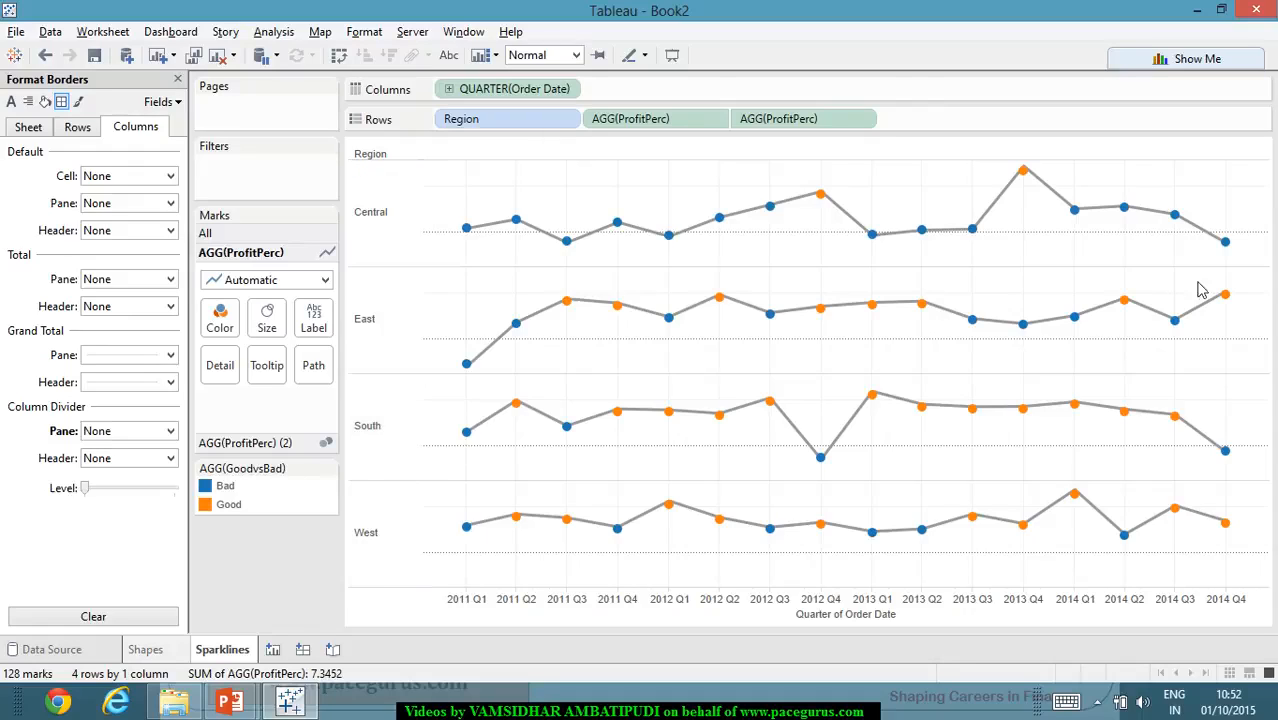
# - Show mark labels on the ProfitPerc line only at the Line Ends, for both the start and end of each line
pyautogui.click(313, 318)
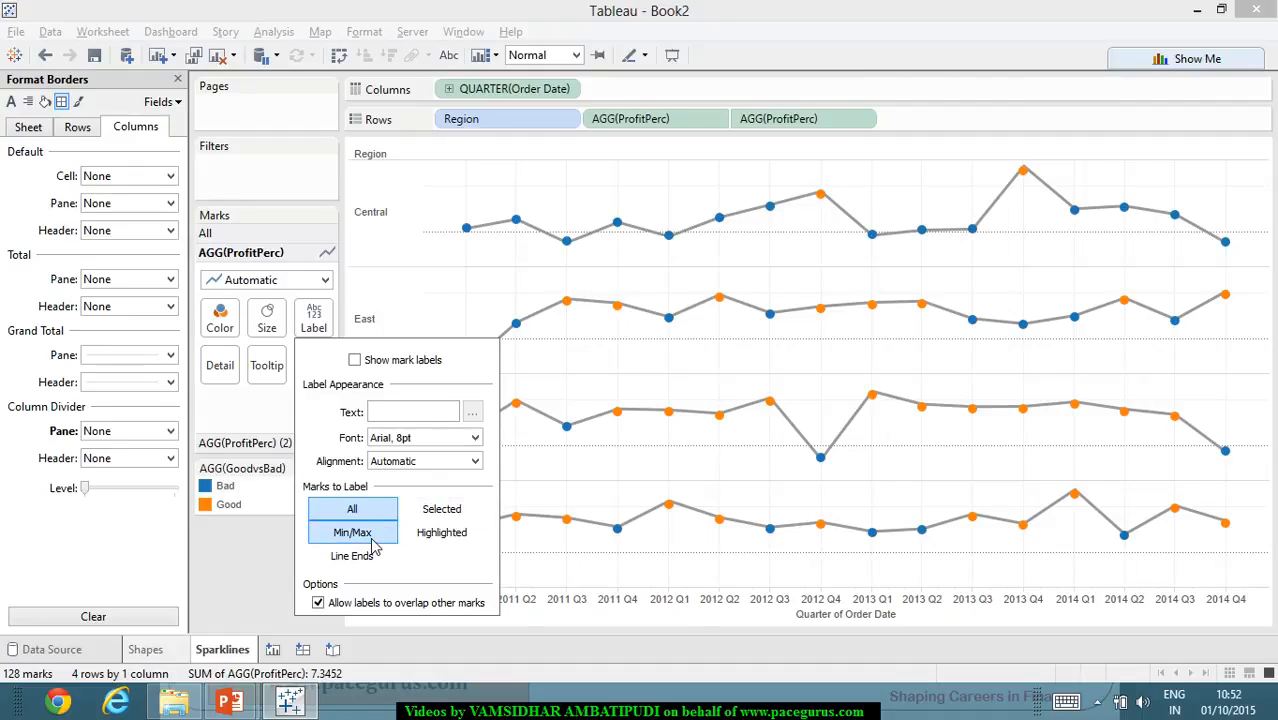
pyautogui.click(356, 361)
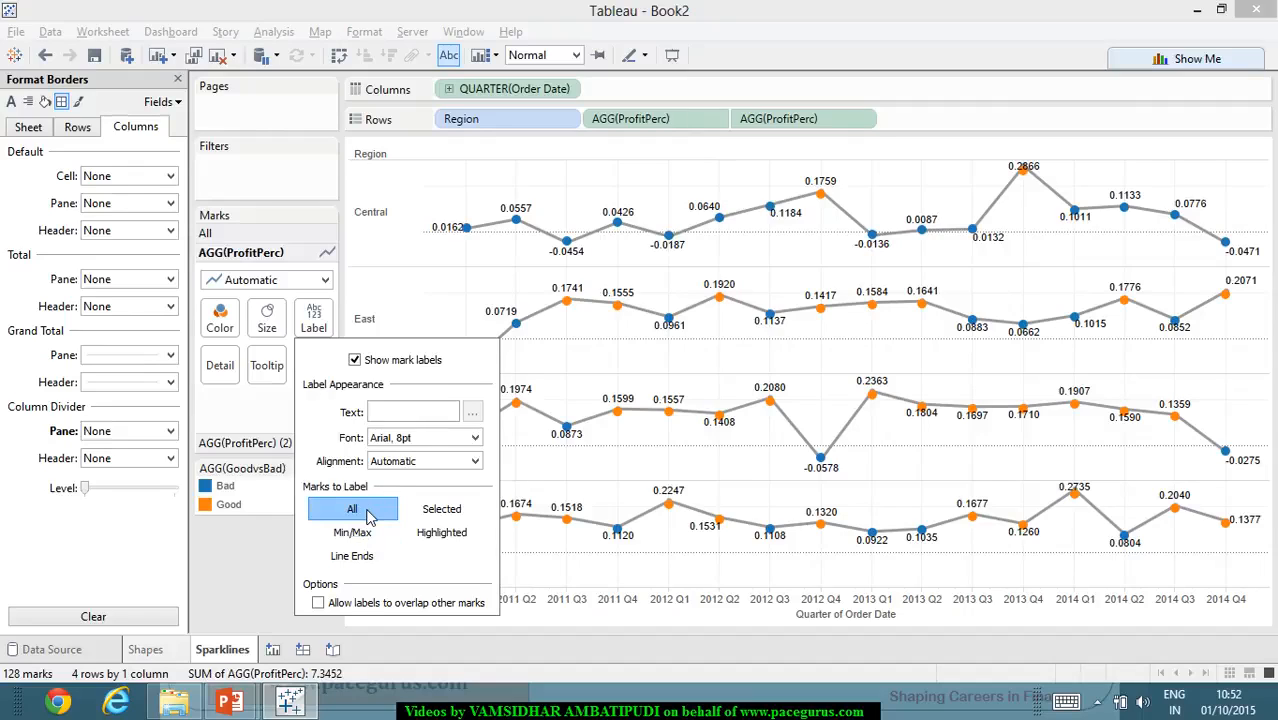
pyautogui.click(373, 563)
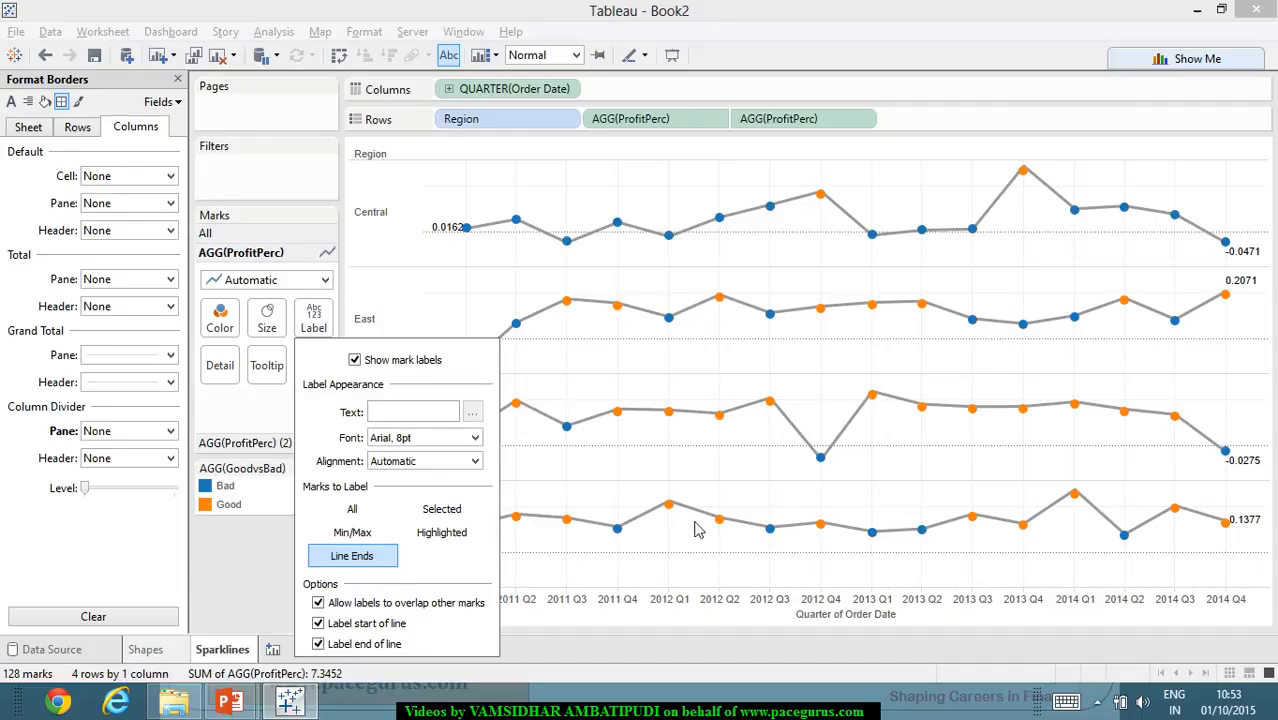
pyautogui.click(670, 574)
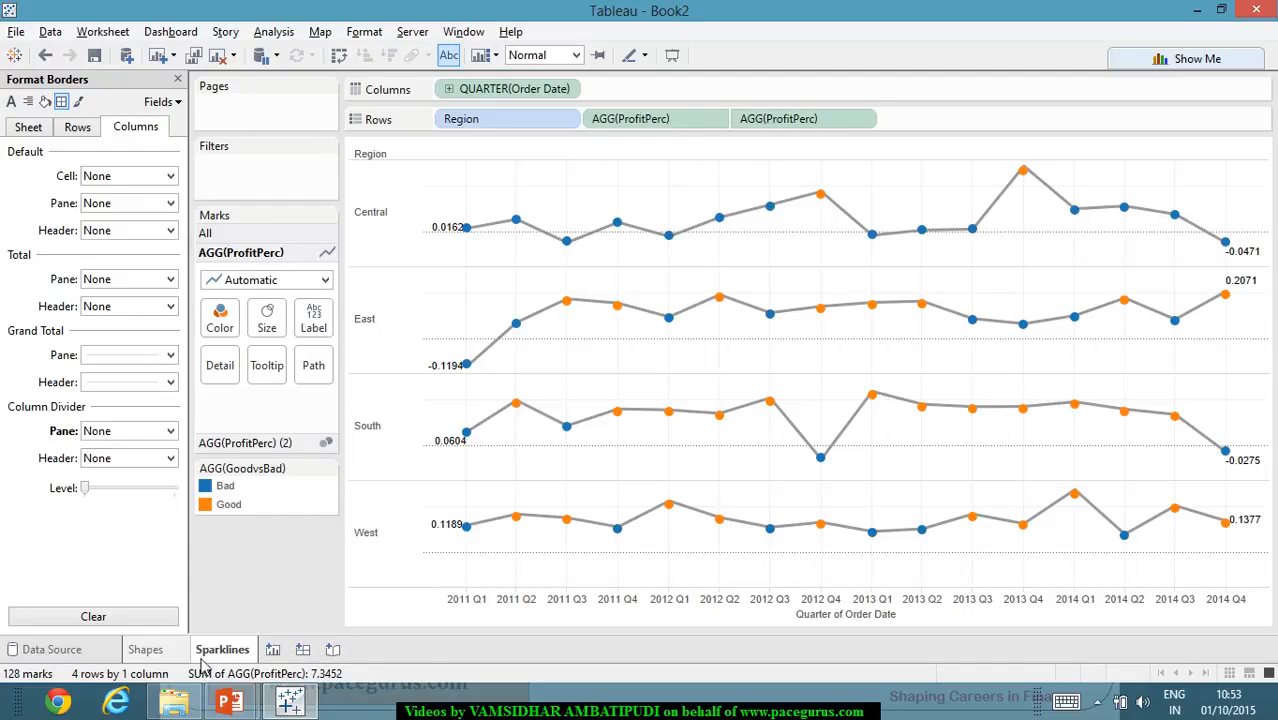
# - Create a new dashboard for combining the Shapes and Sparklines sheets
pyautogui.click(304, 651)
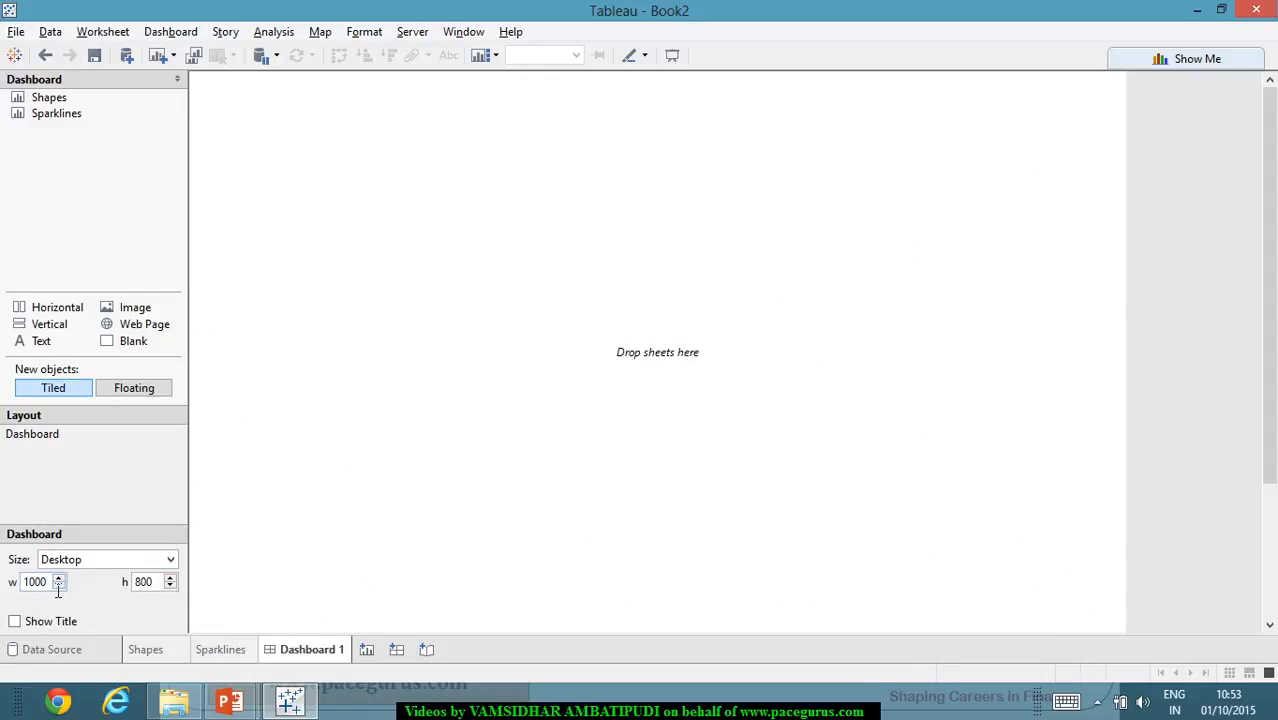
# - Set the dashboard size to 300 wide by 400 high and add the Sparklines sheet to it
pyautogui.moveTo(47, 582); pyautogui.dragTo(6, 595)
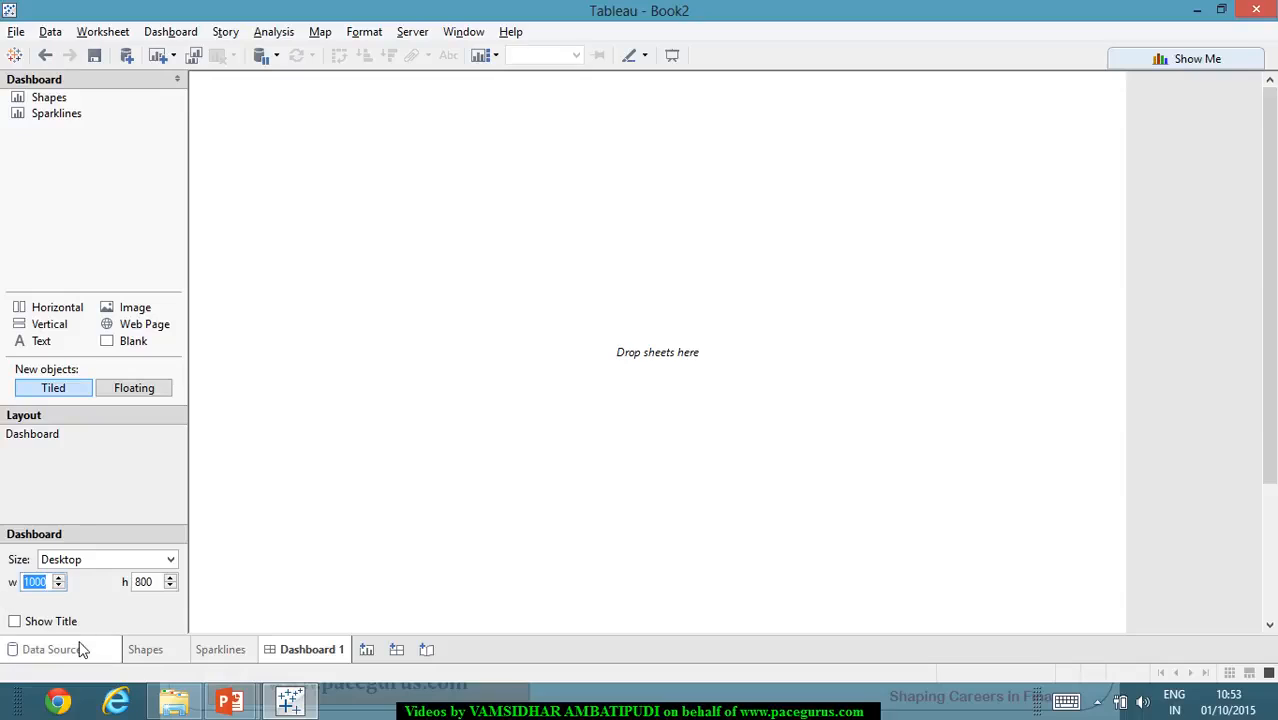
pyautogui.write('300')
pyautogui.press('Tab')
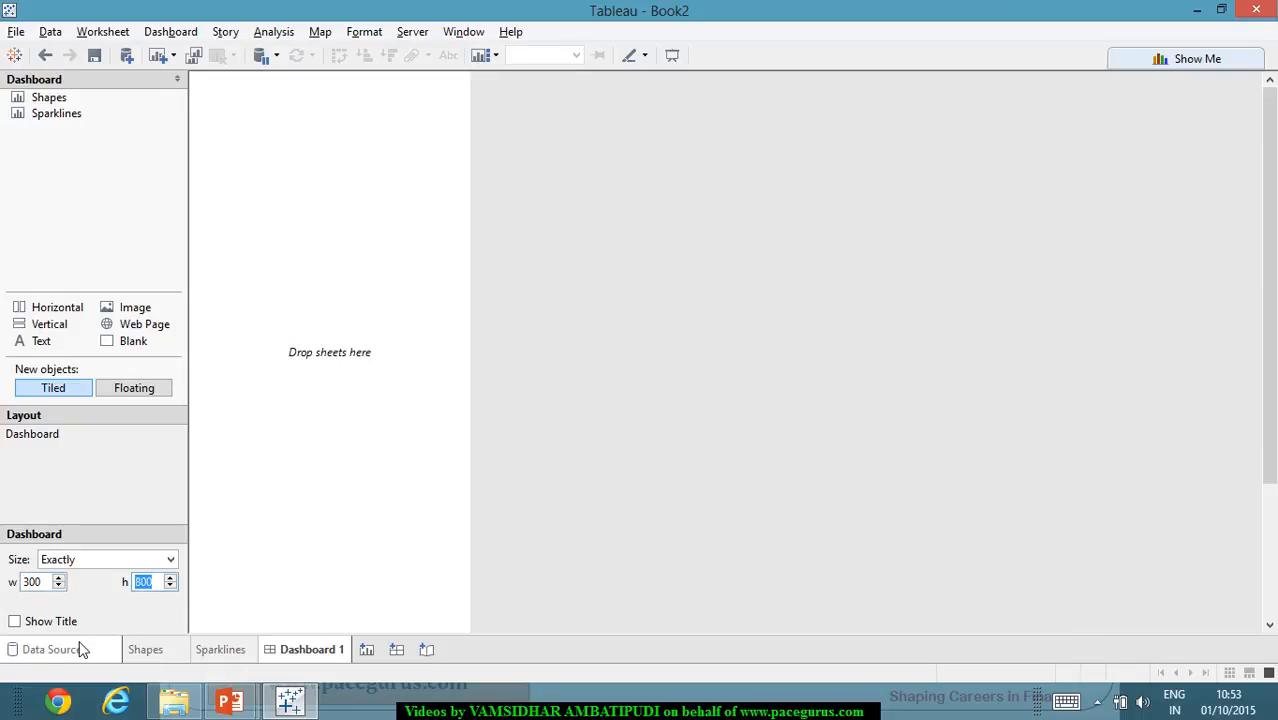
pyautogui.write('400')
pyautogui.press('Tab')
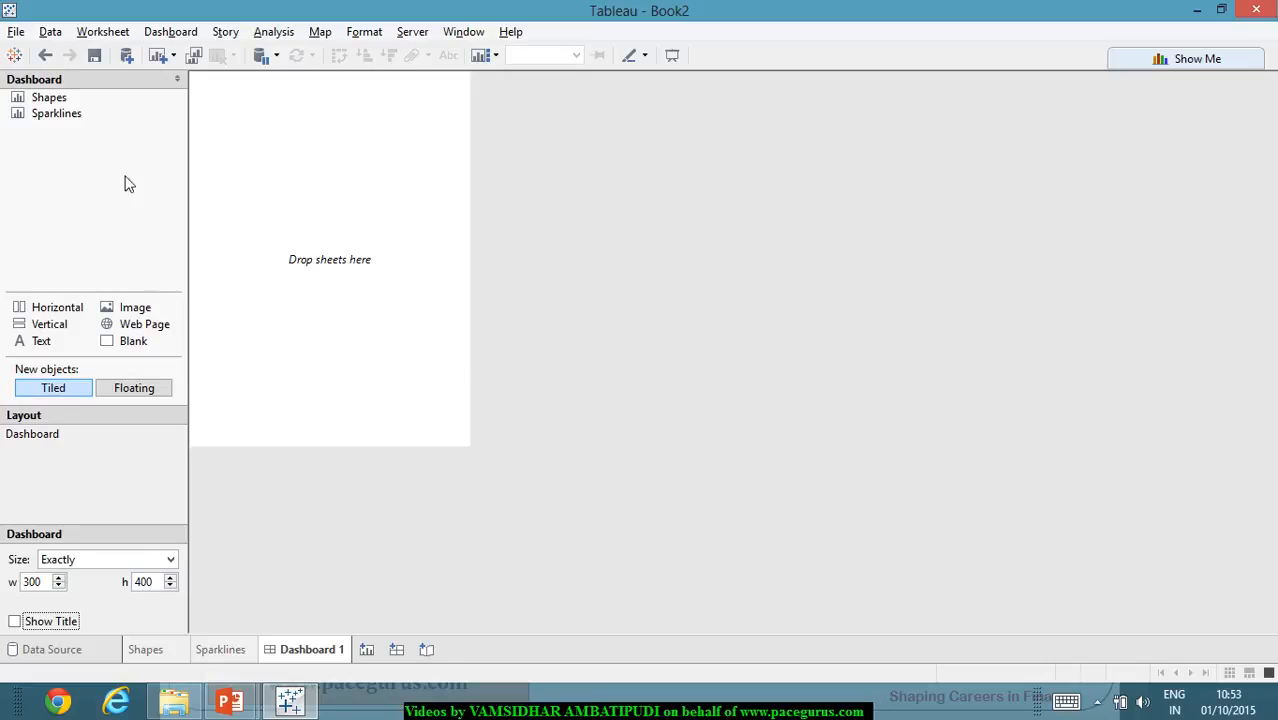
pyautogui.doubleClick(84, 115)
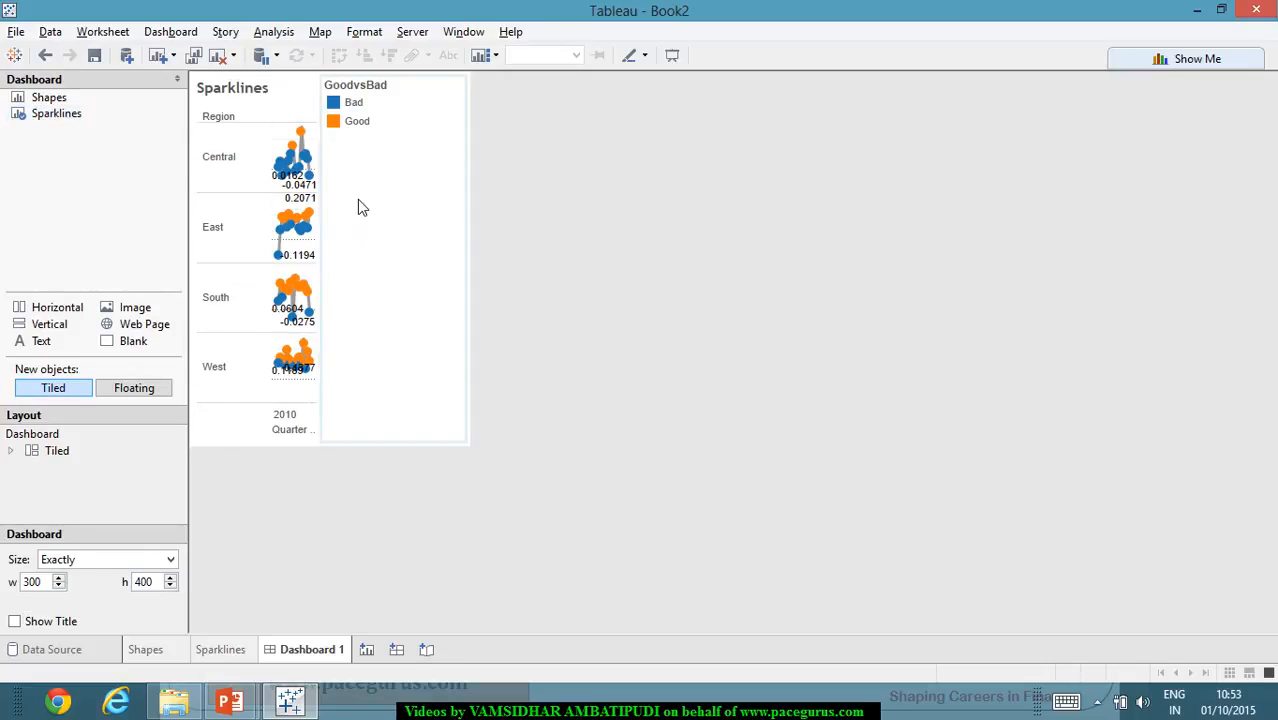
pyautogui.moveTo(327, 237); pyautogui.dragTo(440, 240)
pyautogui.click(461, 118)
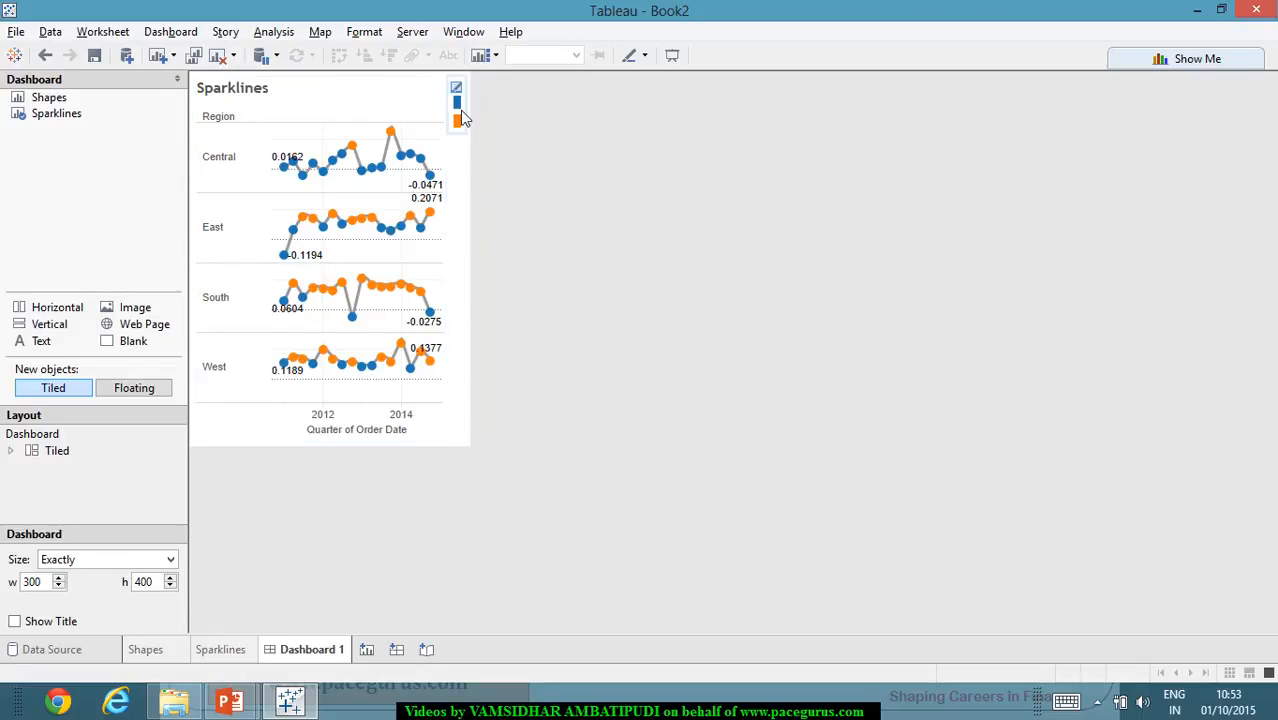
pyautogui.click(460, 102)
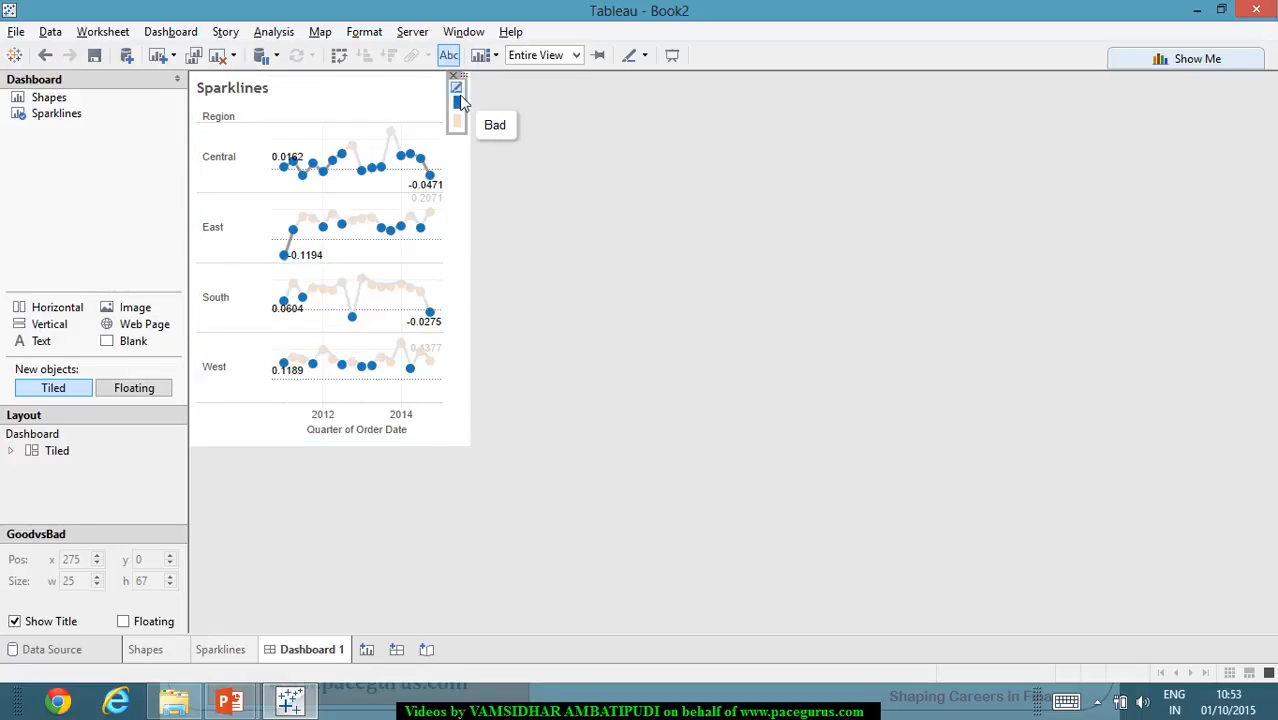
pyautogui.rightClick(460, 100)
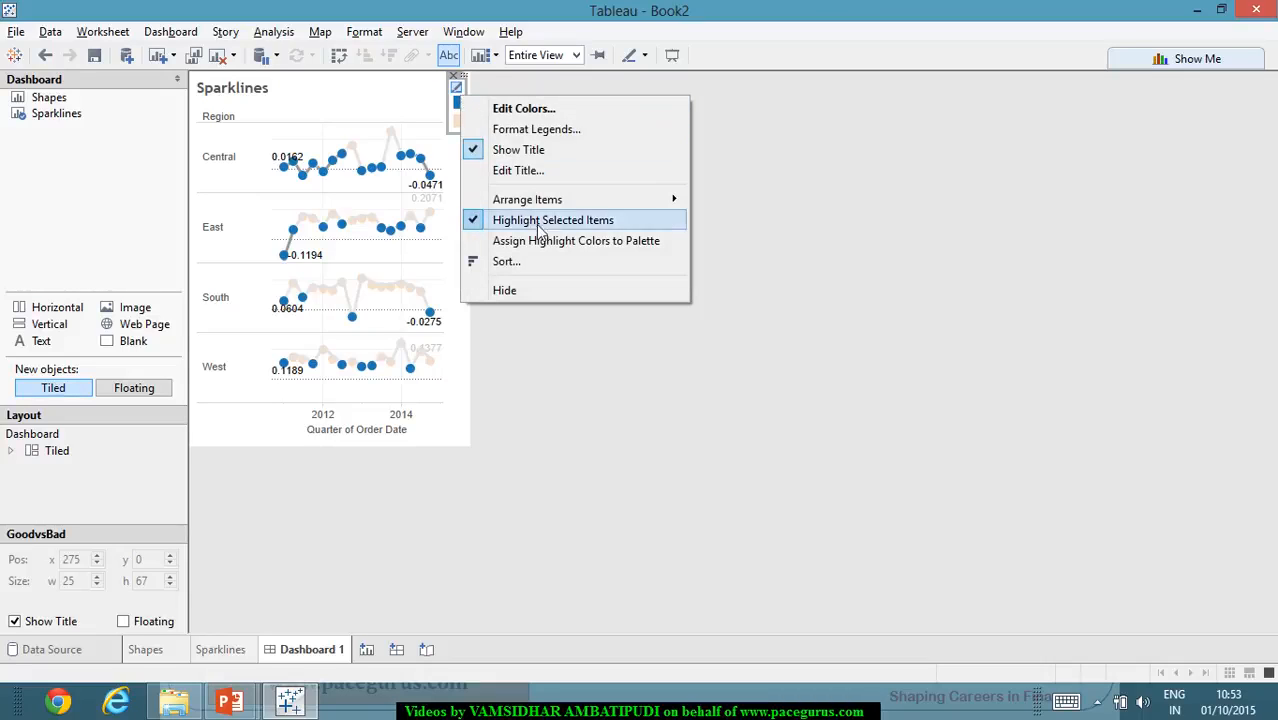
pyautogui.click(596, 180)
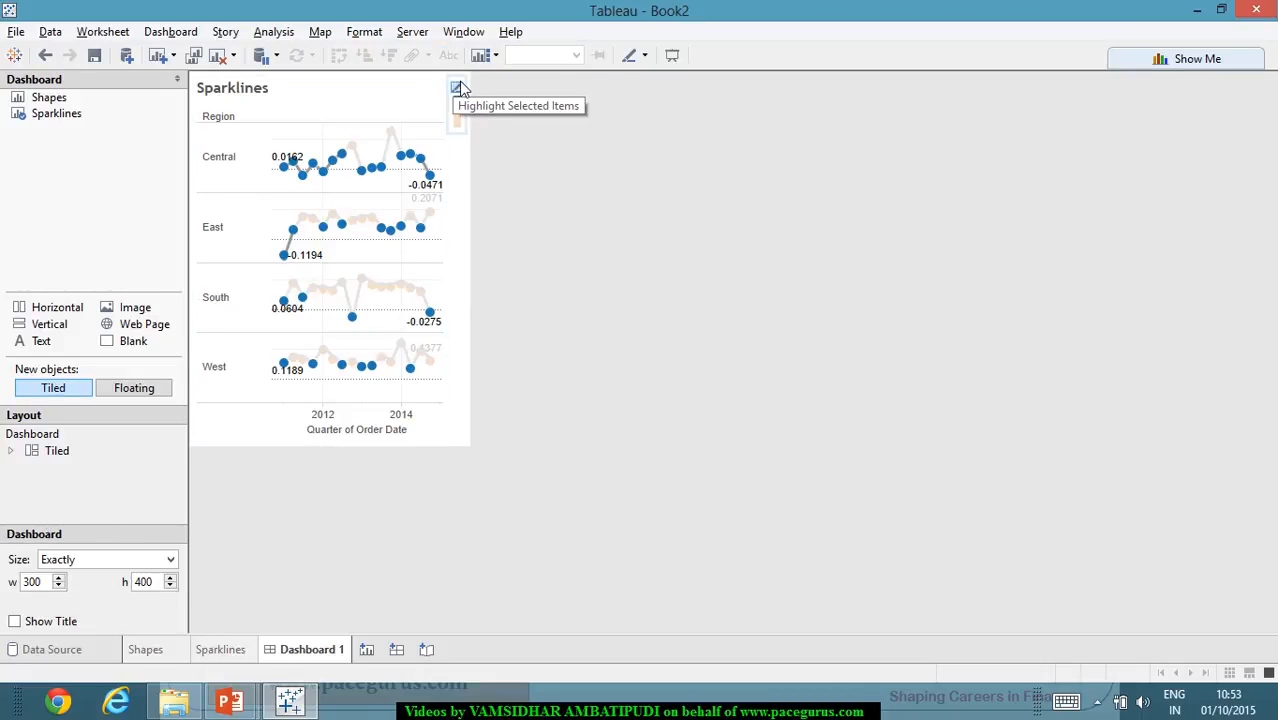
pyautogui.click(457, 88)
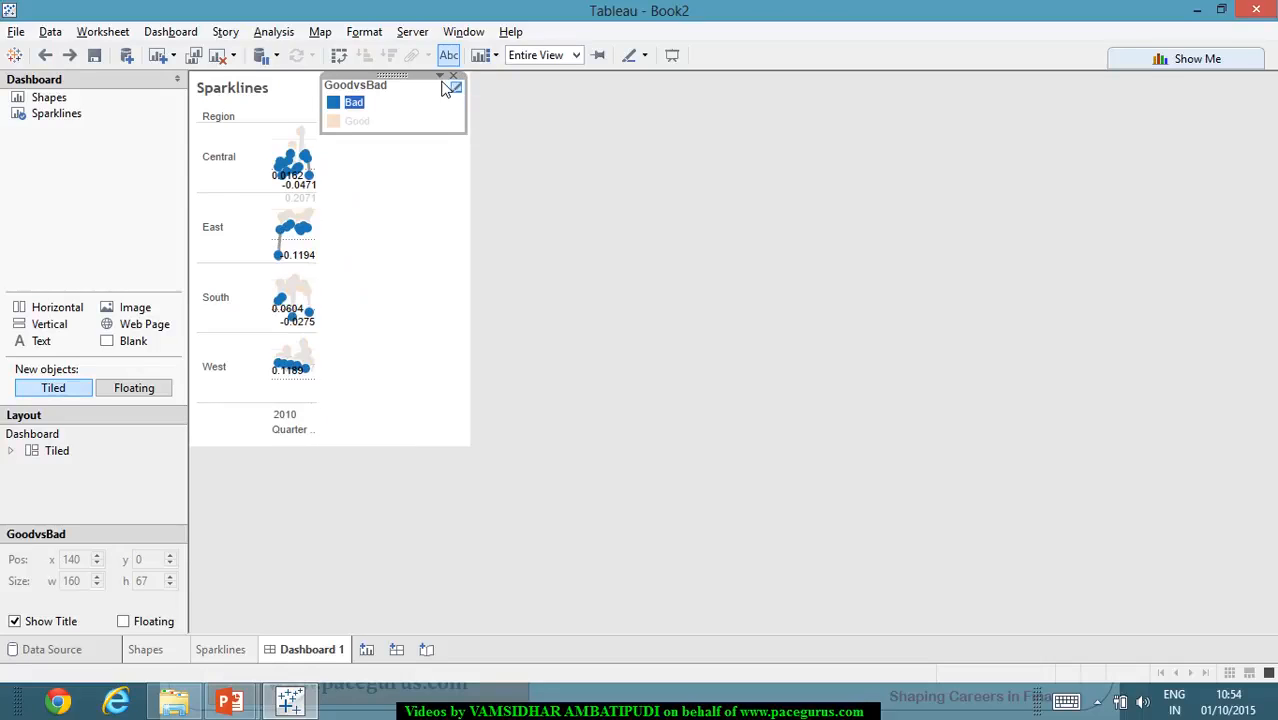
# - Make the GoodvsBad color legend floating, move it to the dashboard's lower-left corner, and widen it to about 191
pyautogui.click(441, 77)
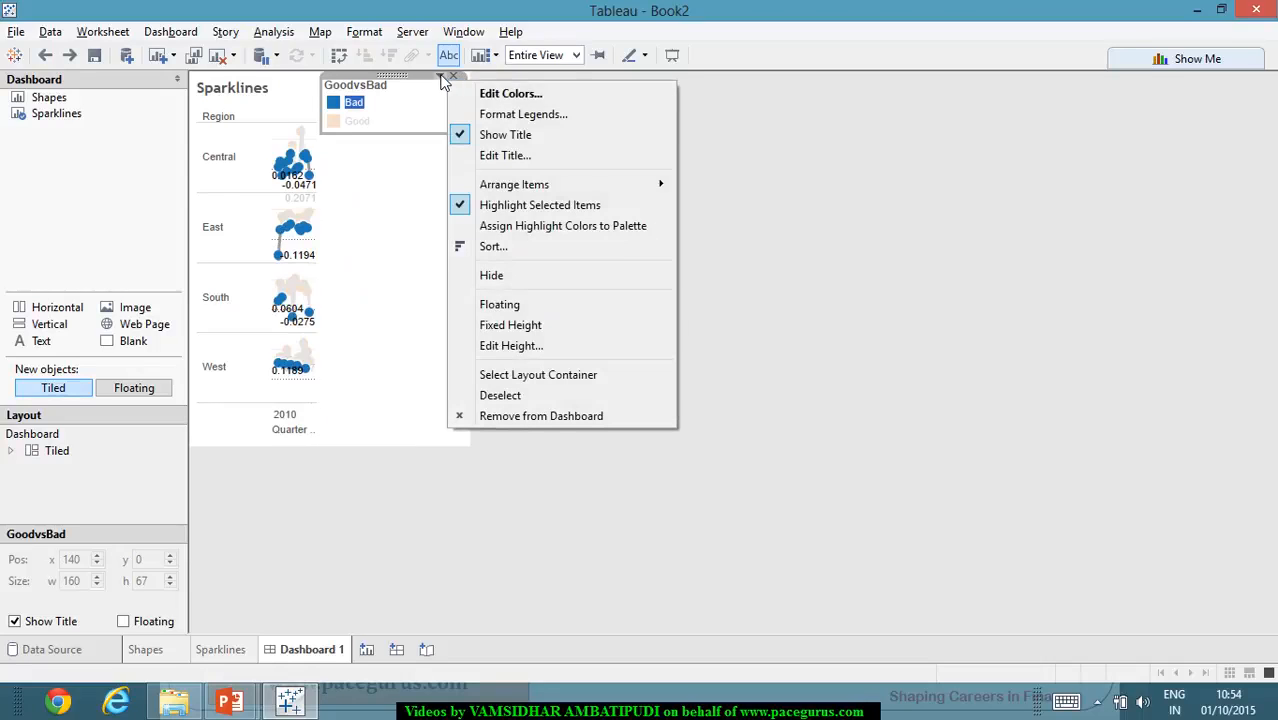
pyautogui.click(545, 308)
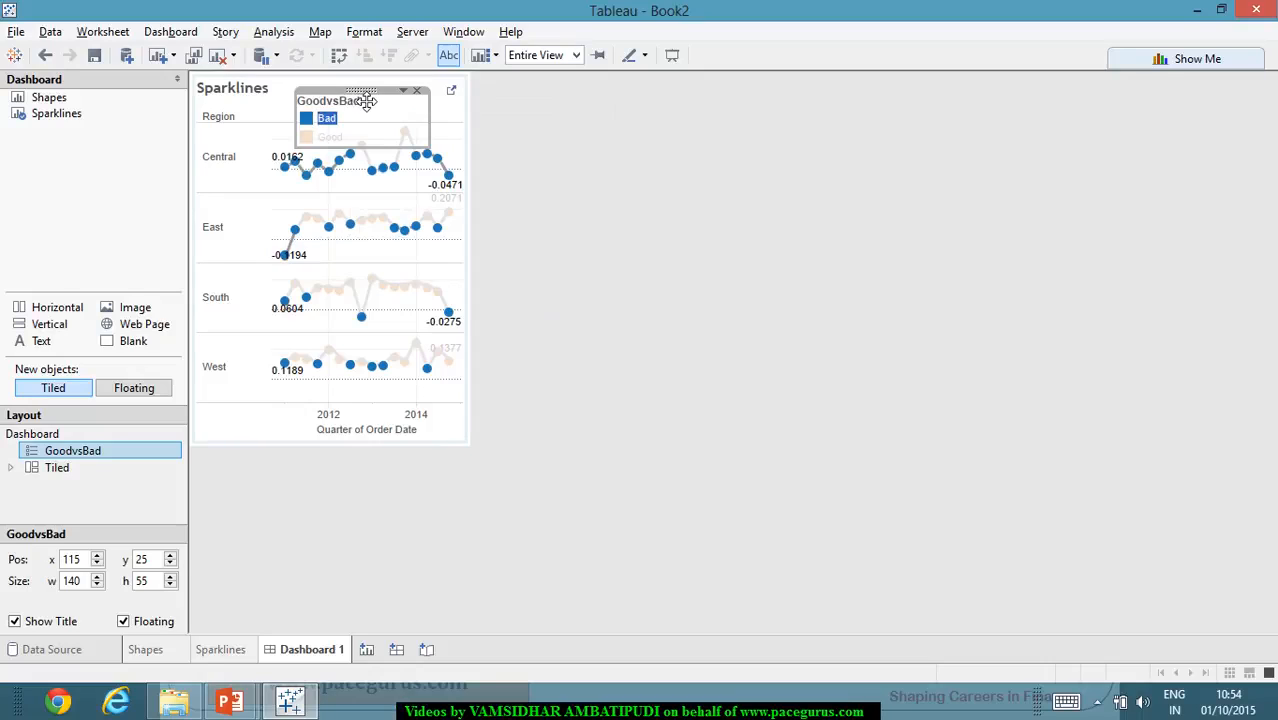
pyautogui.moveTo(366, 101); pyautogui.dragTo(256, 398)
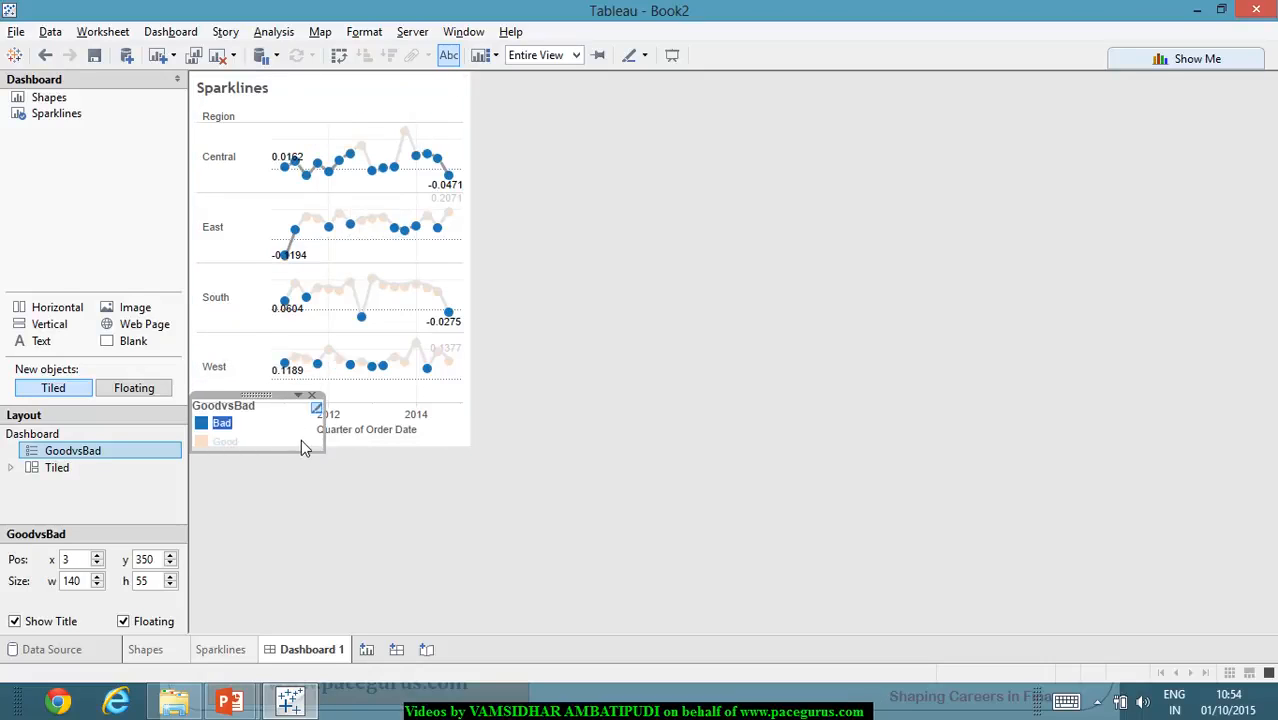
pyautogui.moveTo(324, 441); pyautogui.dragTo(370, 439)
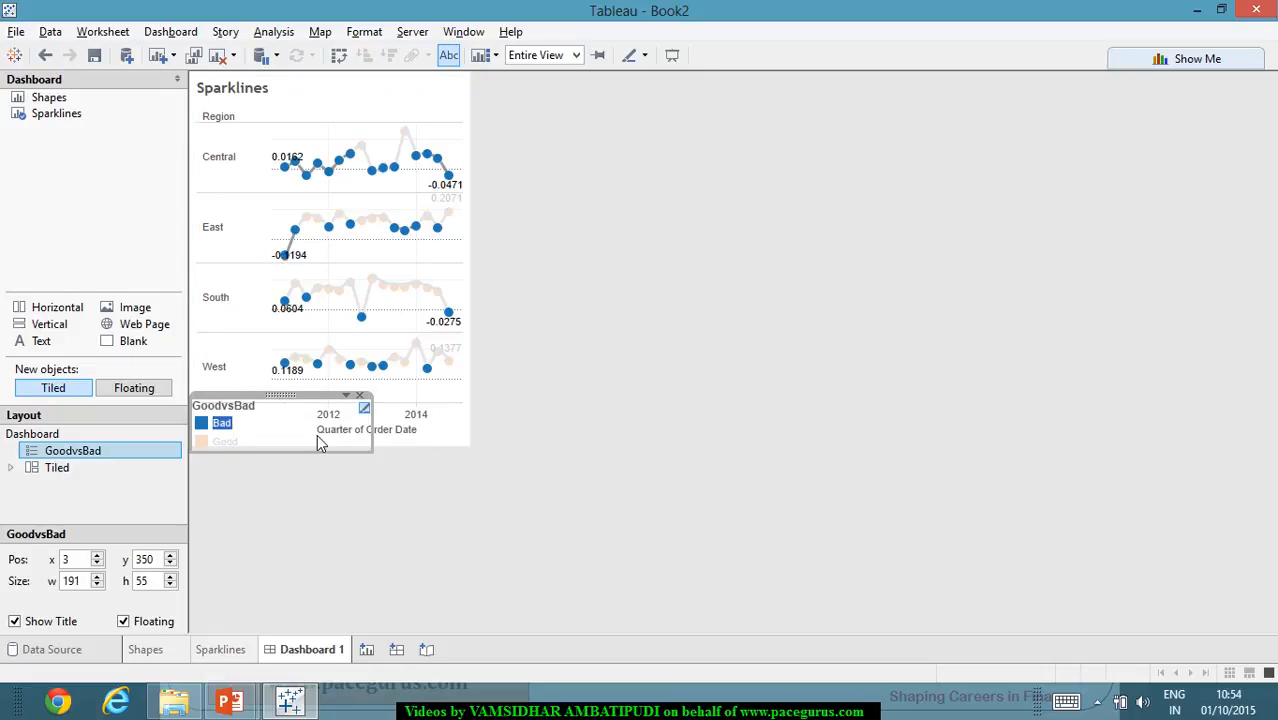
pyautogui.click(513, 431)
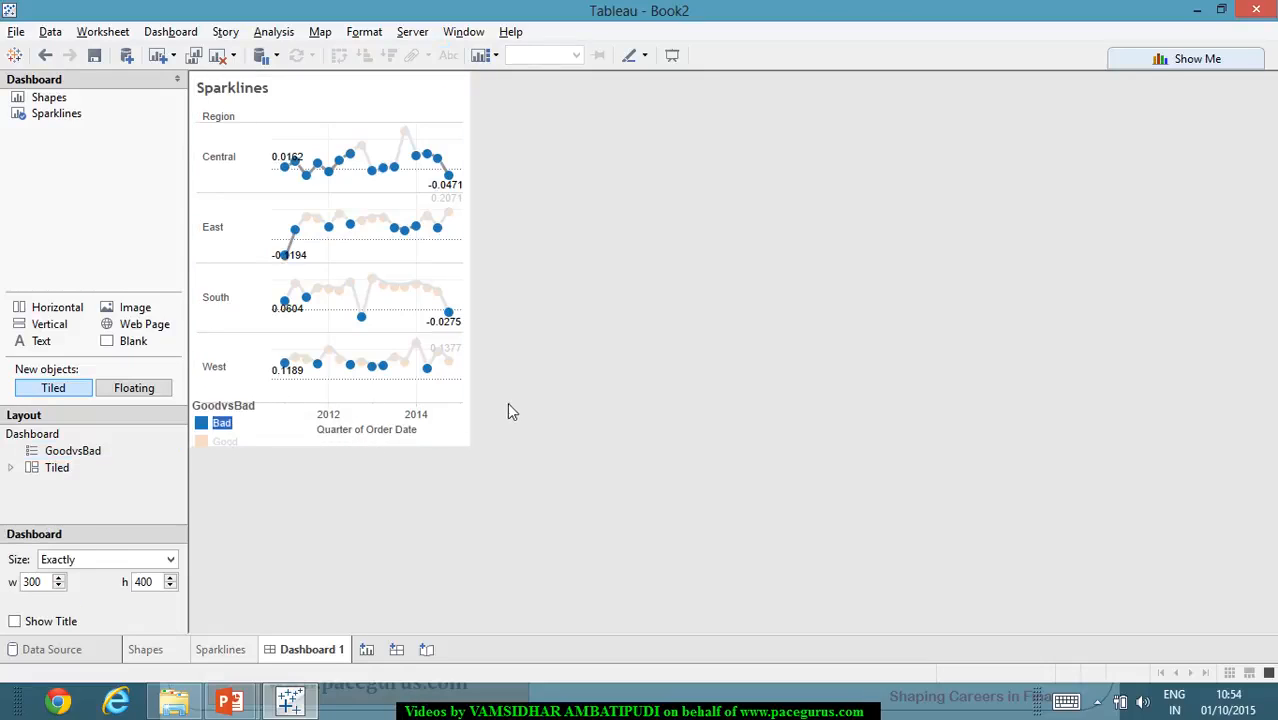
# - Set the dashboard size to 600 wide by 600 high
pyautogui.click(48, 582)
pyautogui.write('600')
pyautogui.press('Tab')
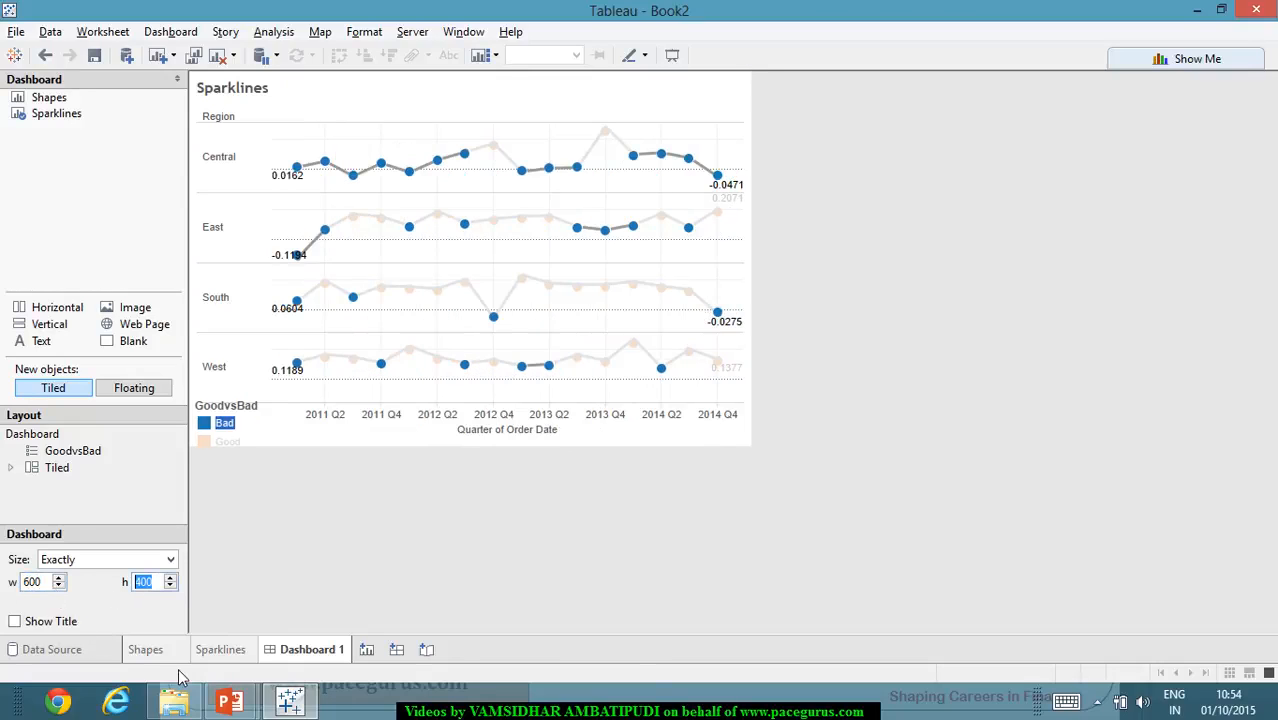
pyautogui.write('800')
pyautogui.press('Return')
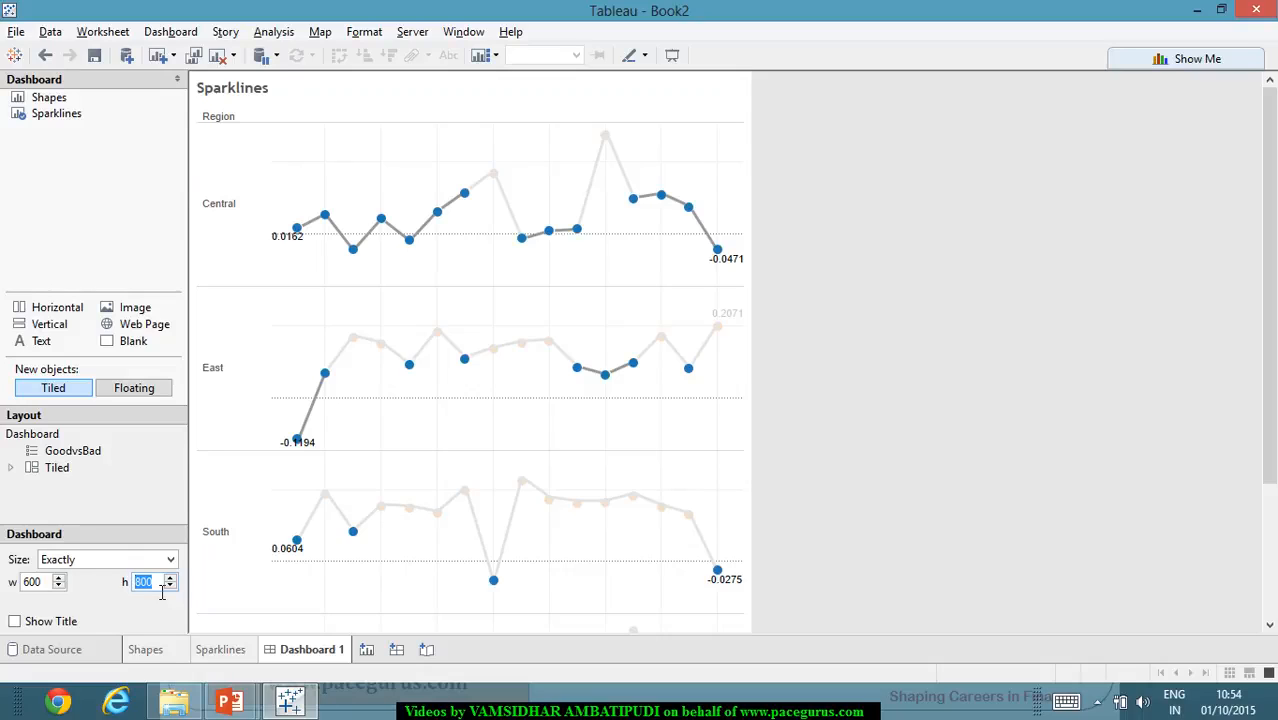
pyautogui.write('600')
pyautogui.press('Return')
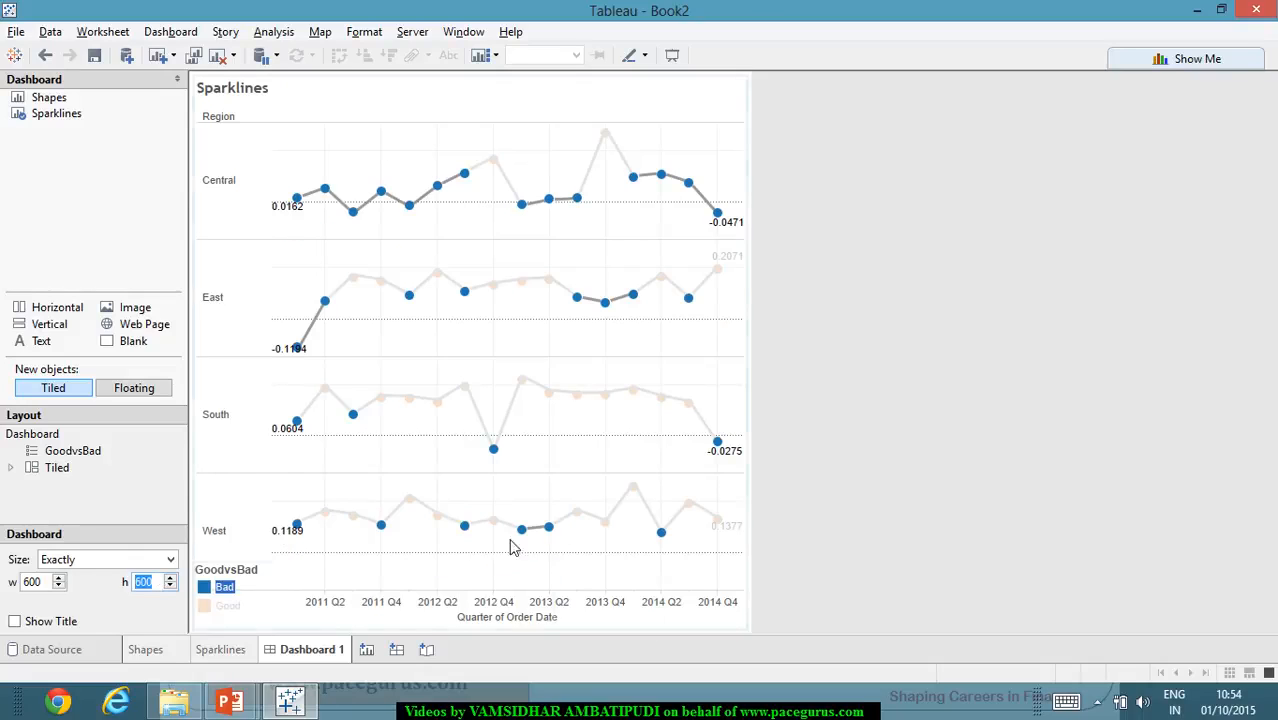
# - Clear the Bad highlight, narrow the floating GoodvsBad legend to about 158, and place it beside the Sparklines title
pyautogui.click(365, 565)
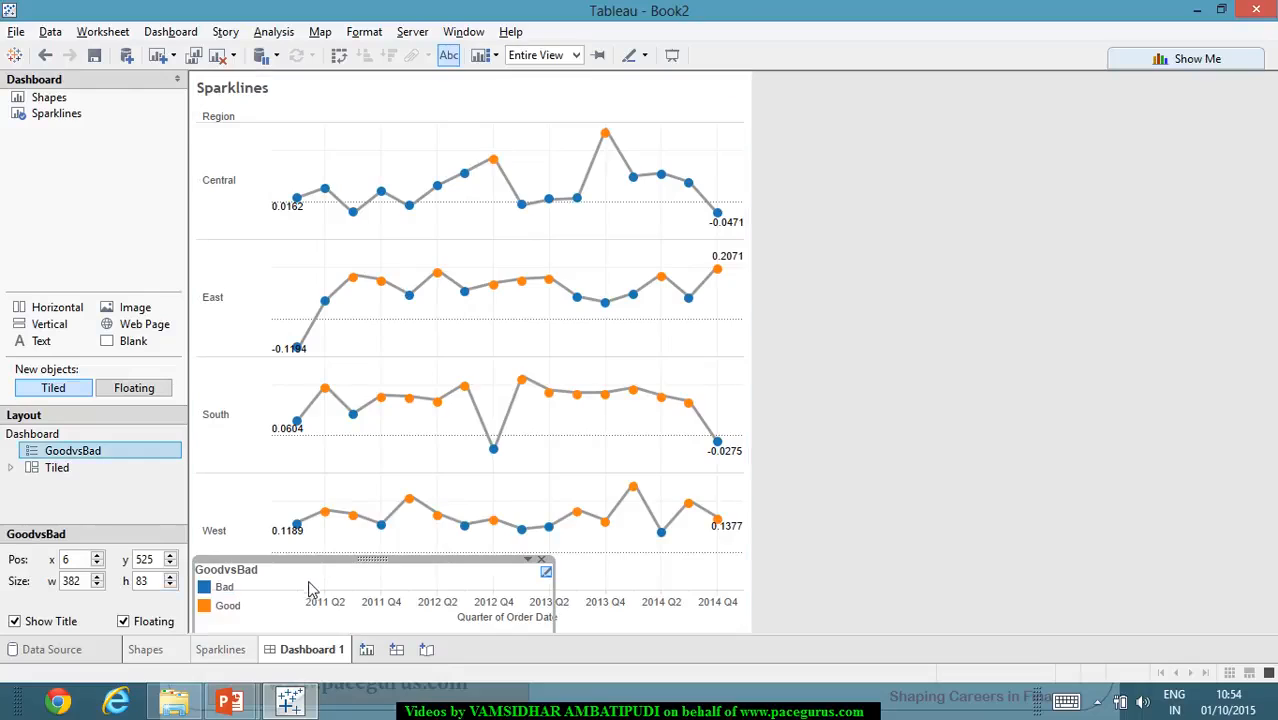
pyautogui.moveTo(283, 571); pyautogui.dragTo(283, 566)
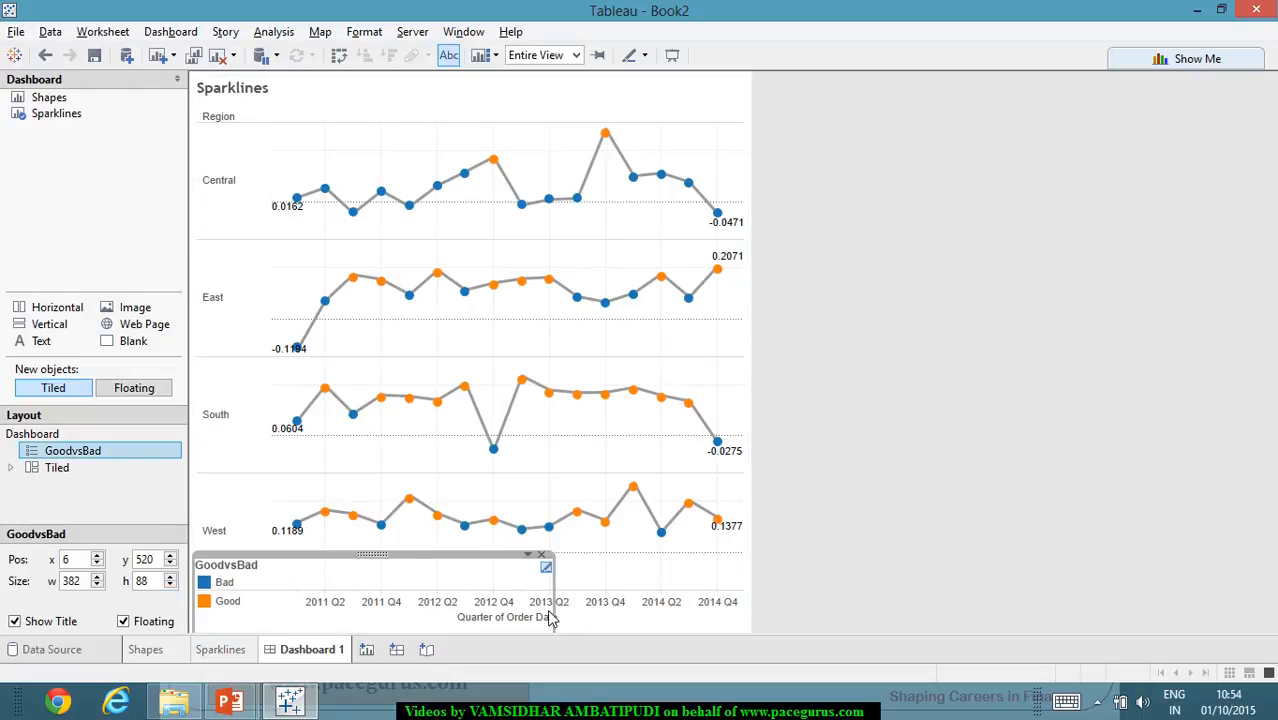
pyautogui.moveTo(556, 614); pyautogui.dragTo(344, 597)
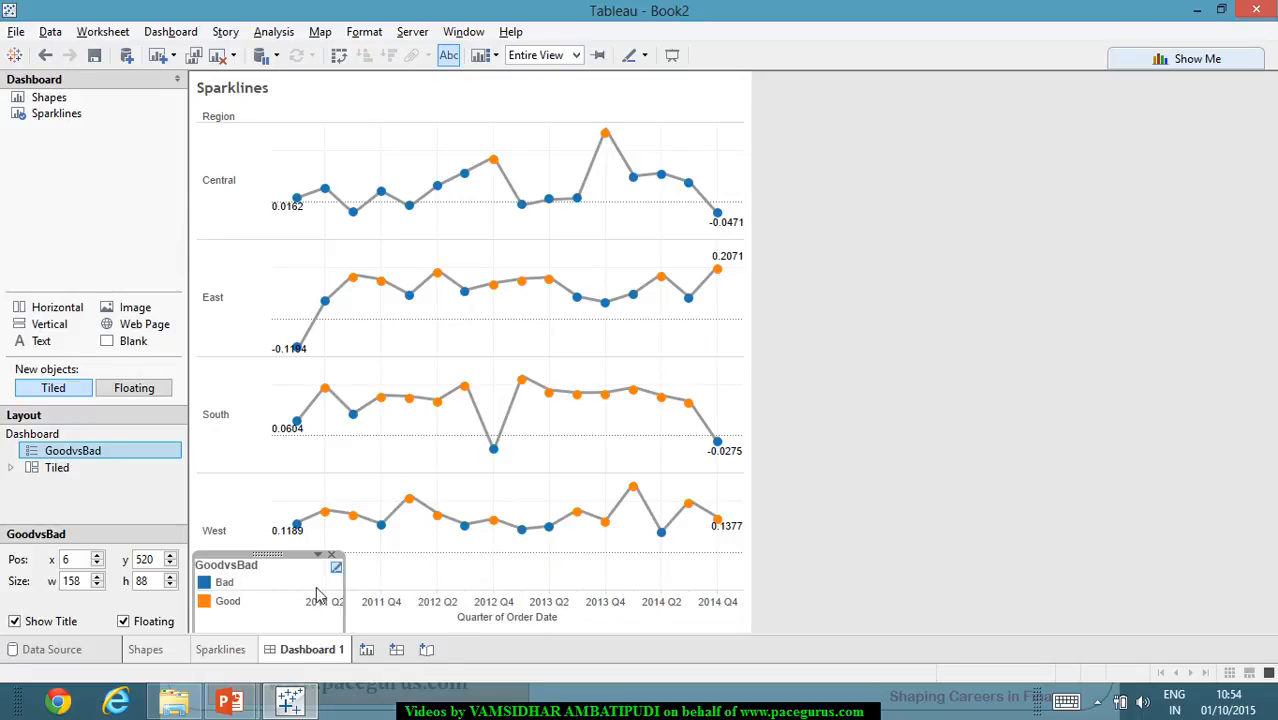
pyautogui.moveTo(275, 565); pyautogui.dragTo(362, 82)
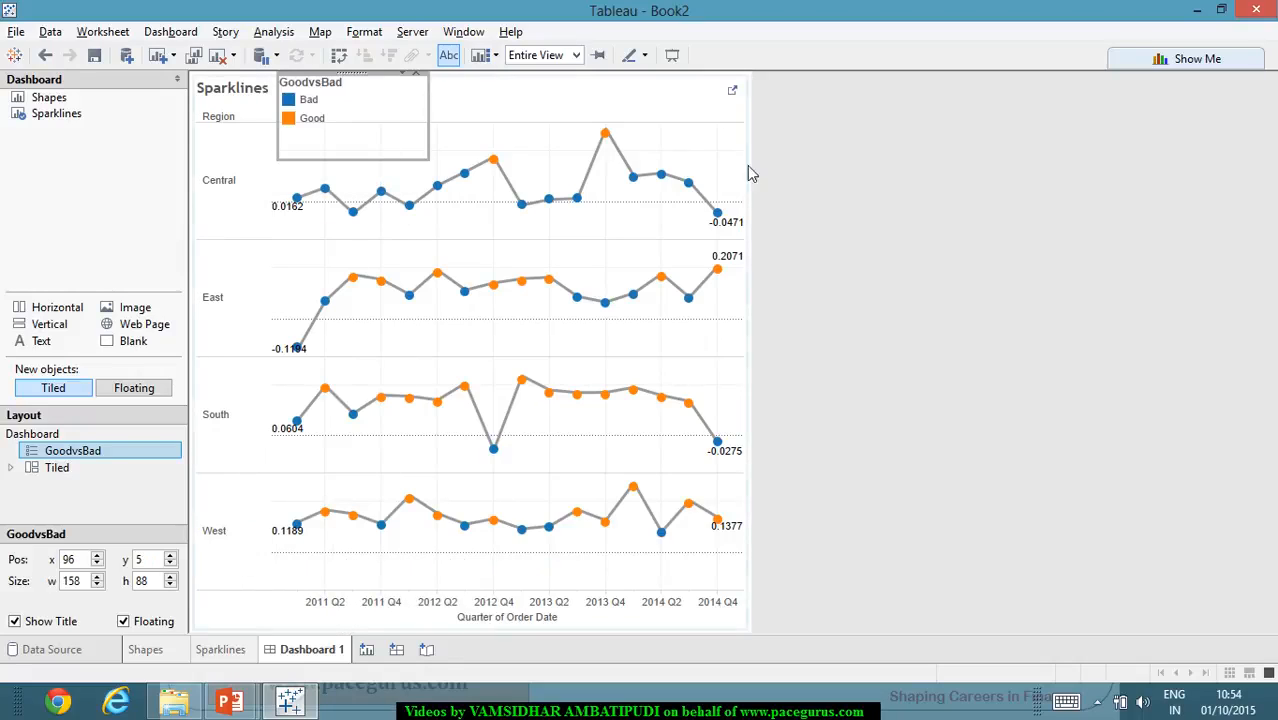
pyautogui.click(770, 180)
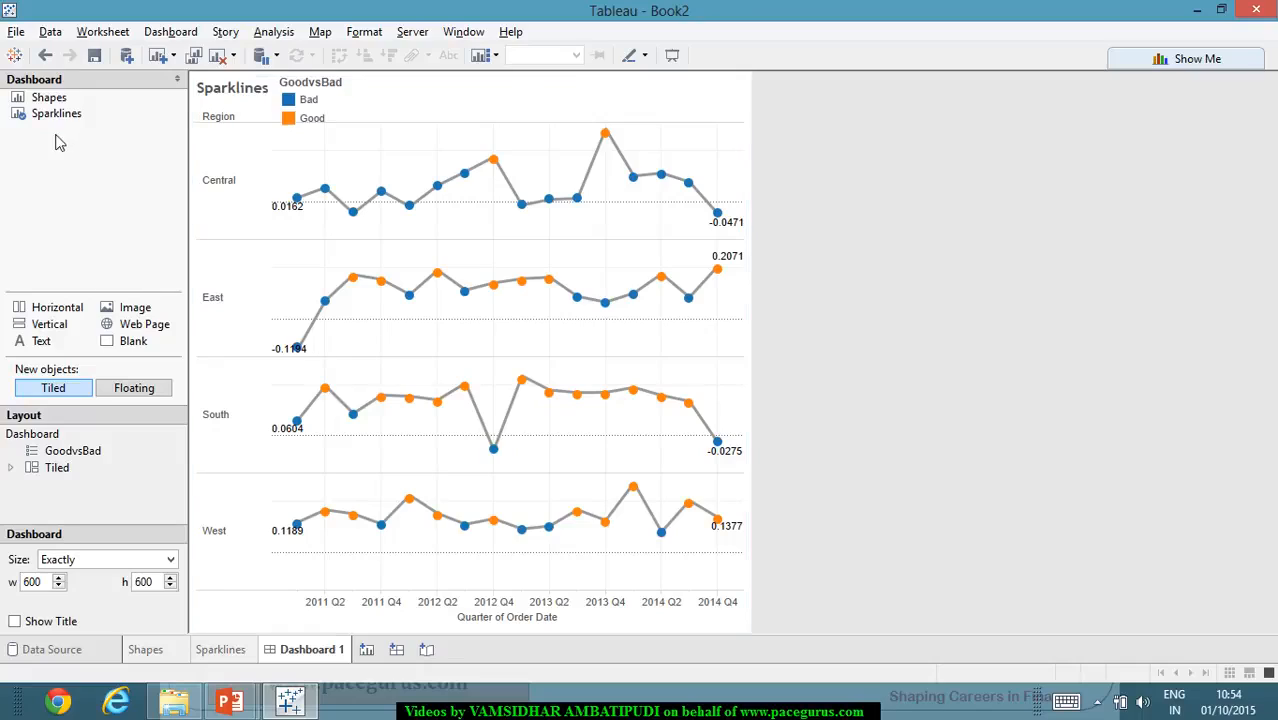
# - Add the Shapes sheet to the dashboard and make it floating
pyautogui.moveTo(50, 104)
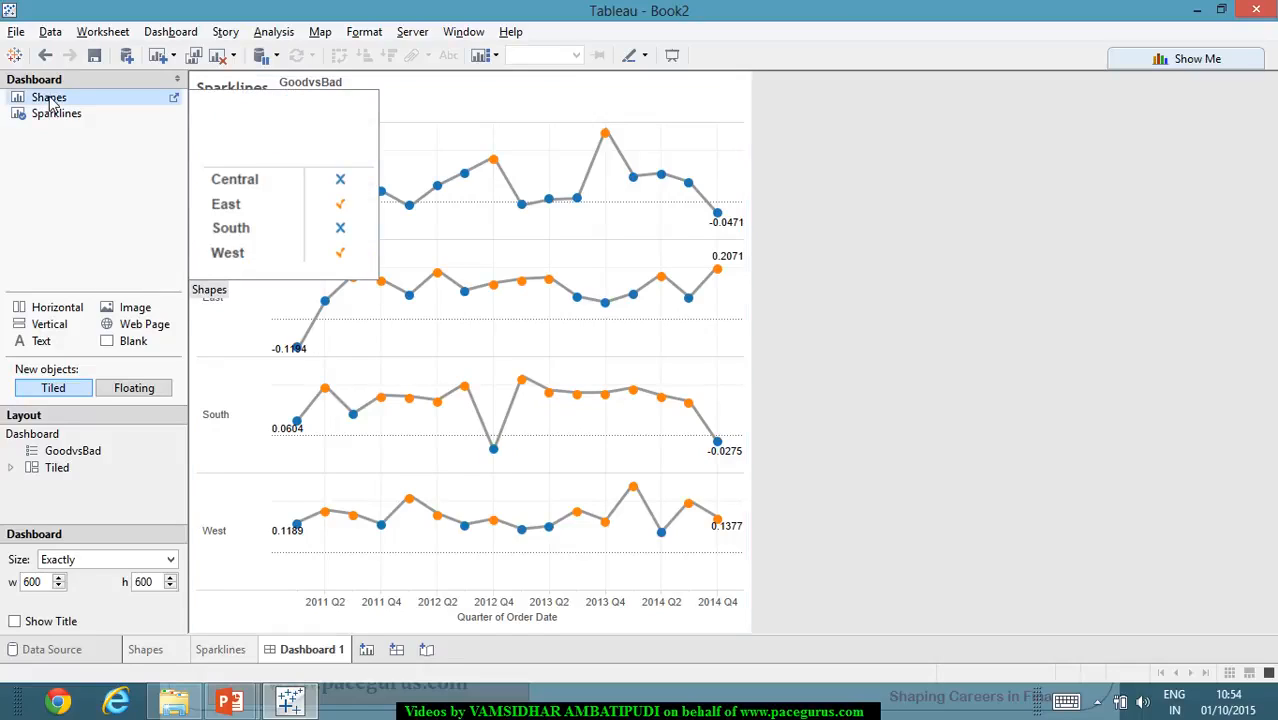
pyautogui.doubleClick(50, 103)
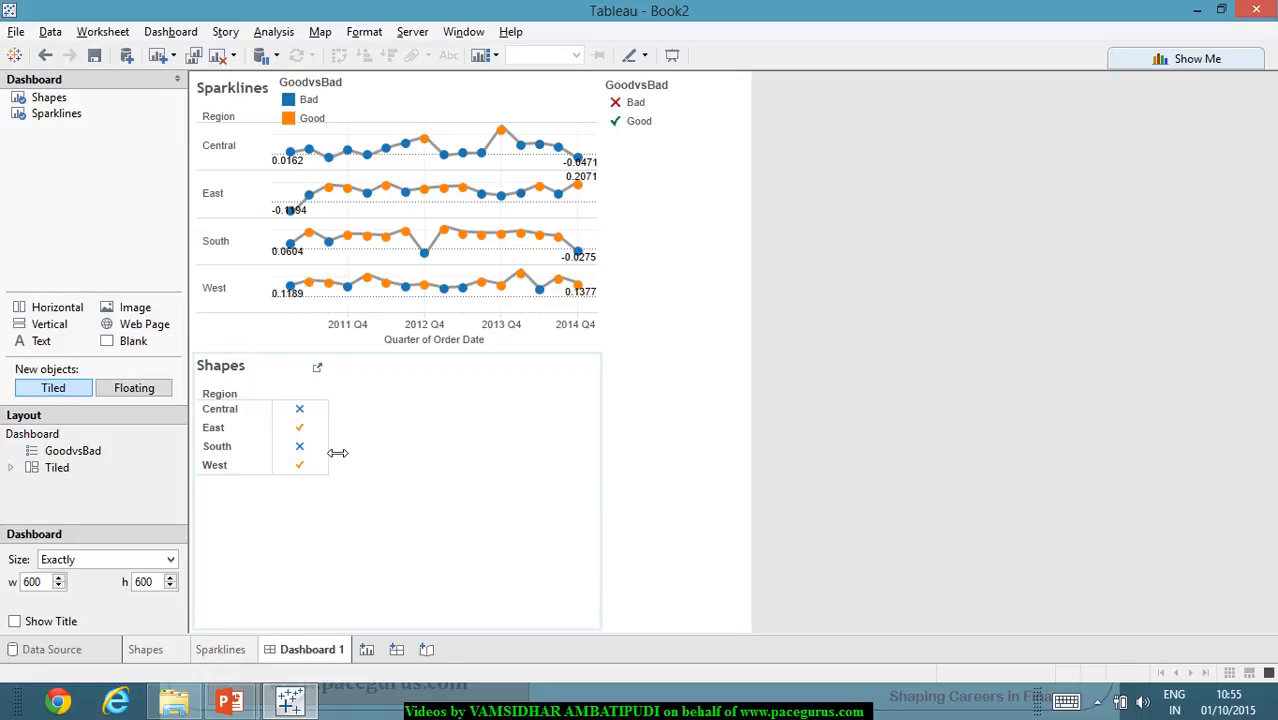
pyautogui.click(397, 385)
pyautogui.rightClick(415, 388)
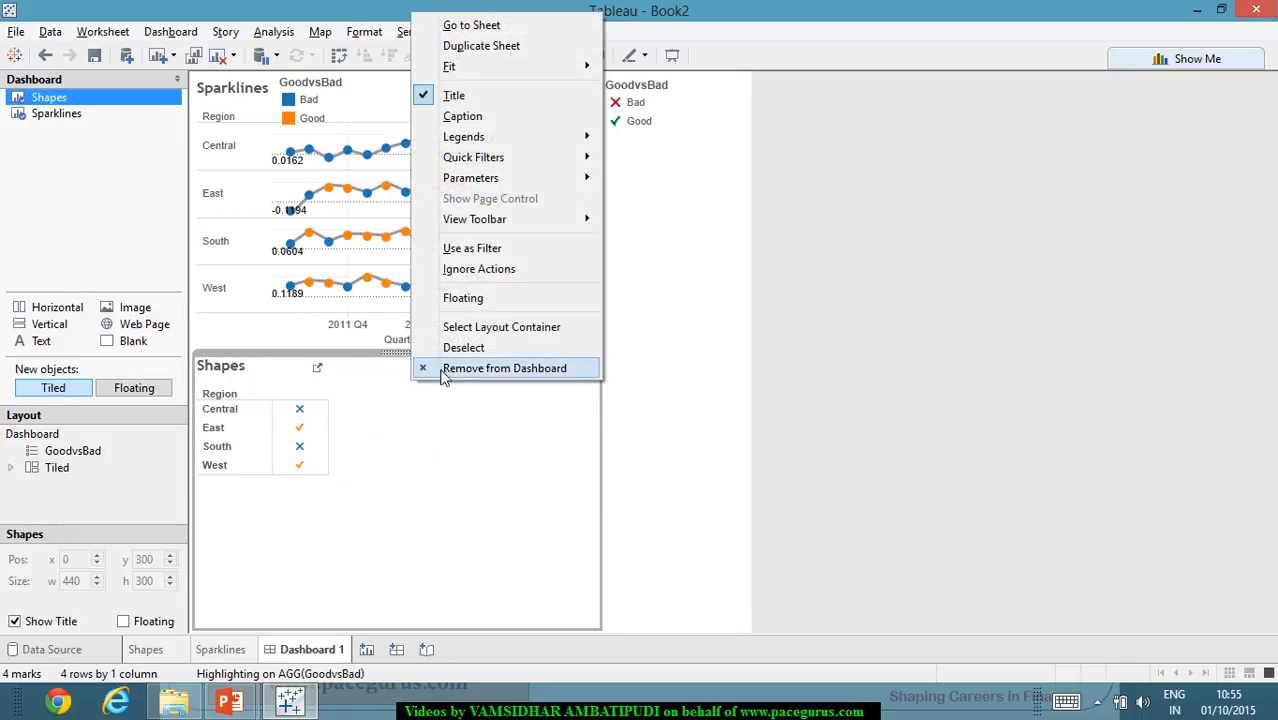
pyautogui.click(449, 424)
pyautogui.click(576, 356)
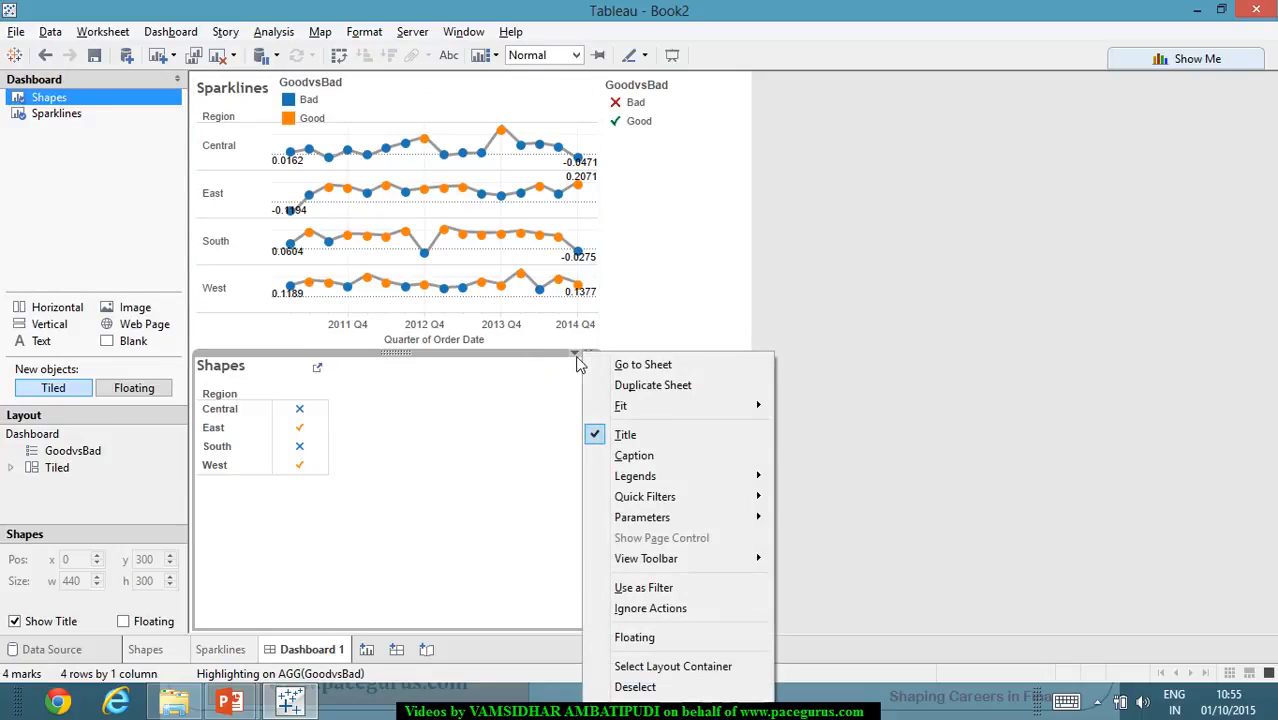
pyautogui.moveTo(674, 497)
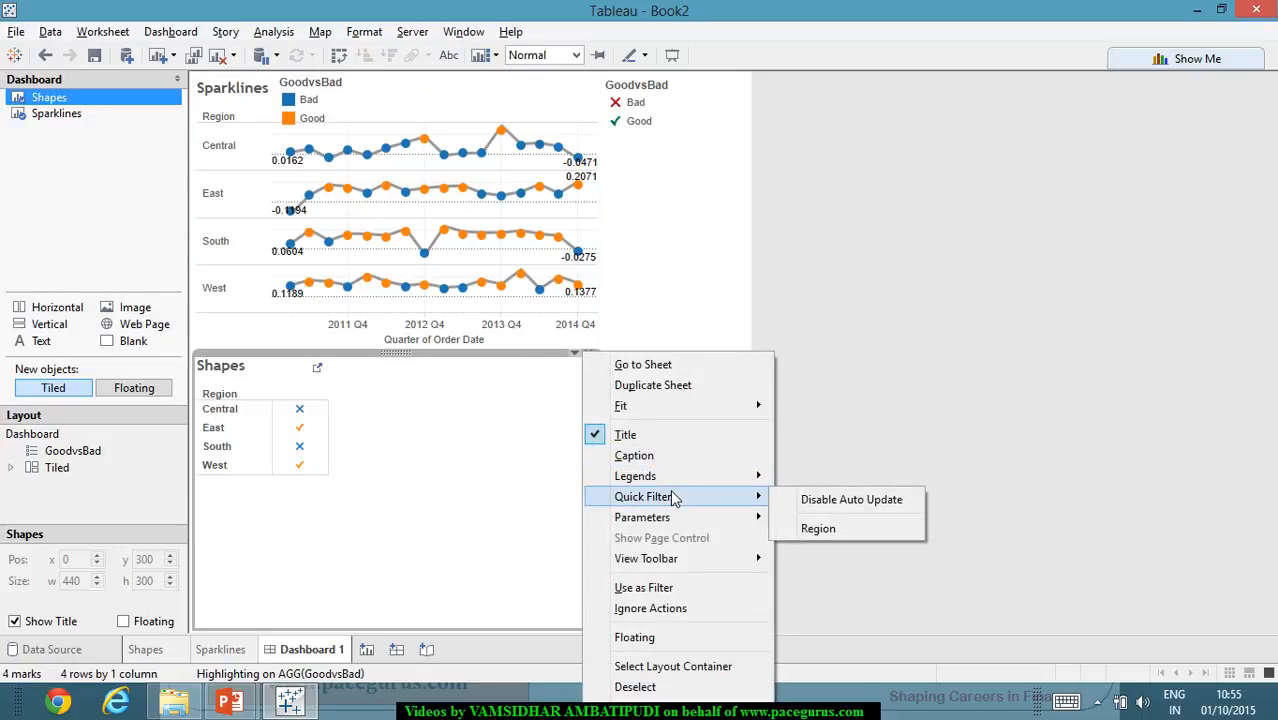
pyautogui.click(650, 638)
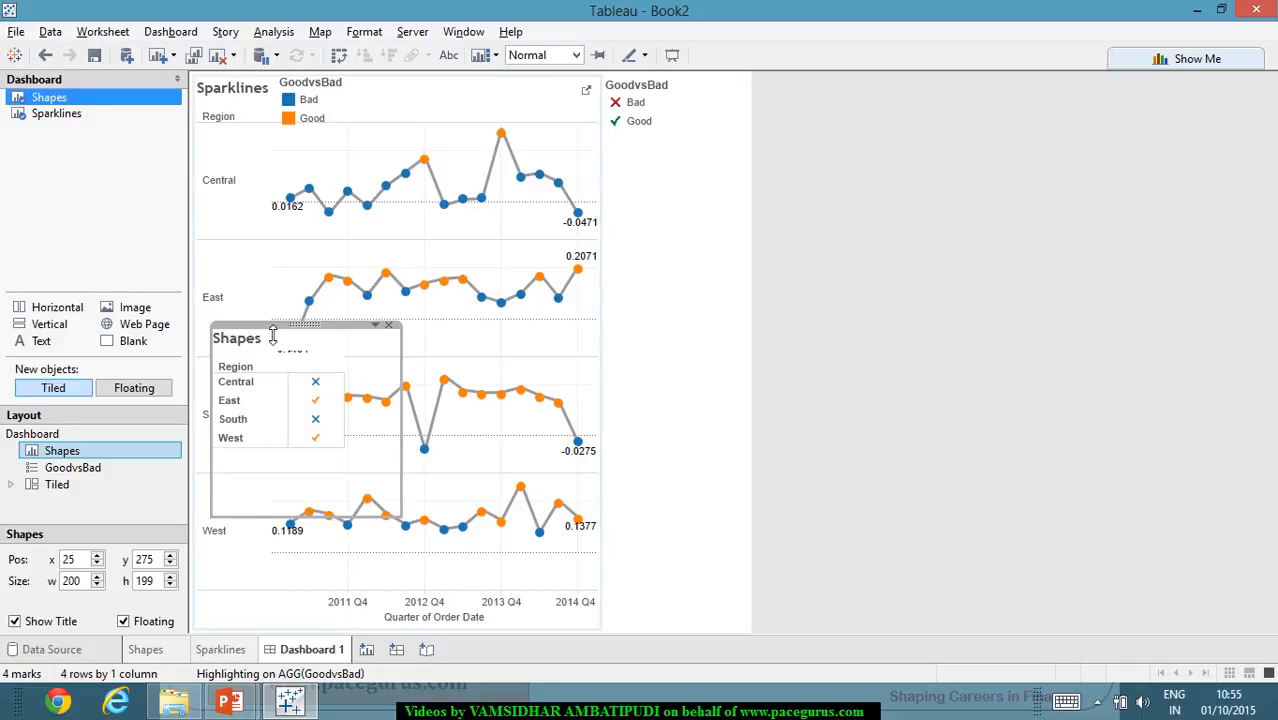
# - Resize the floating Shapes sheet to about 504 high and place it beside the sparklines, below the shape legend, at about x 471, y 109
pyautogui.moveTo(313, 334); pyautogui.dragTo(649, 141)
pyautogui.click(806, 262)
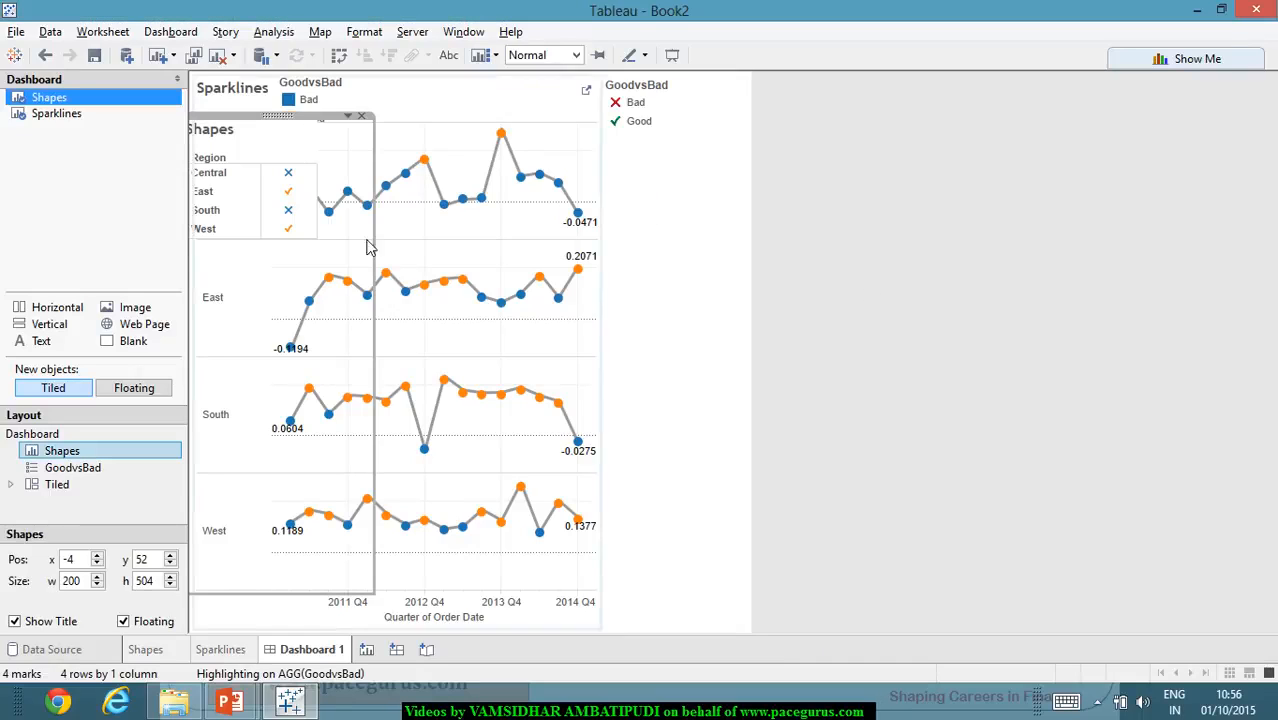
pyautogui.moveTo(290, 124); pyautogui.dragTo(765, 181)
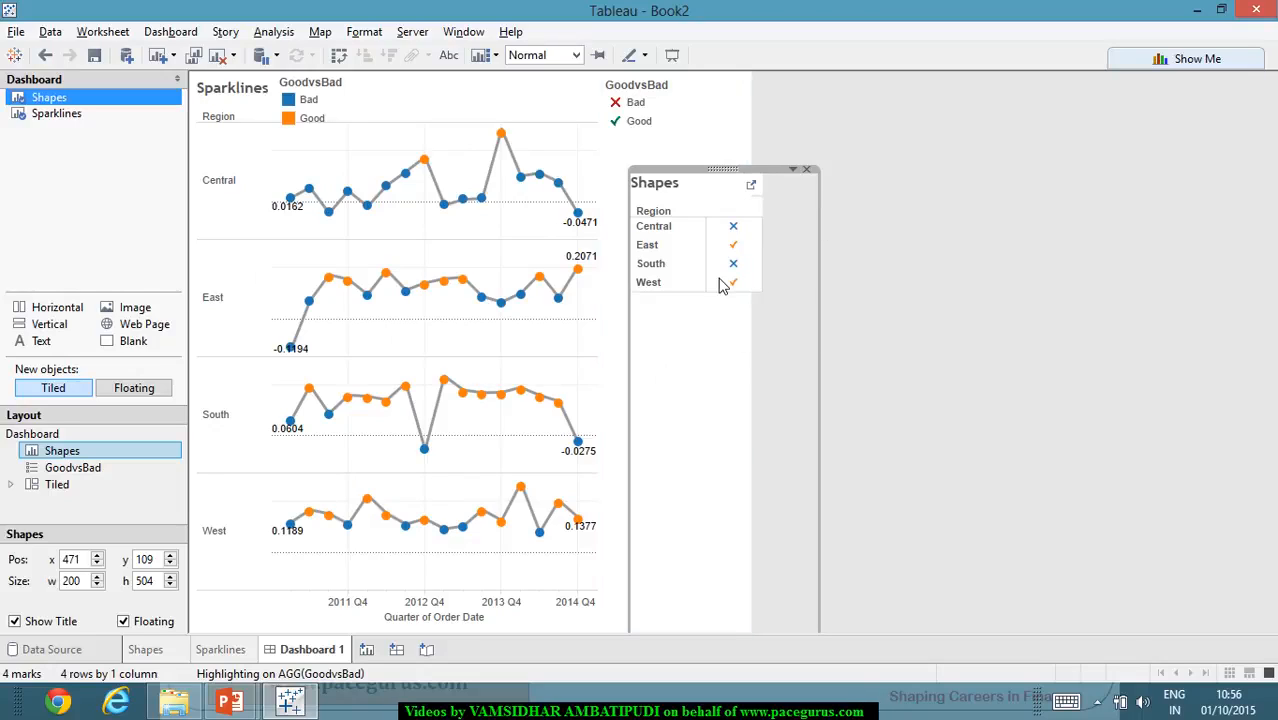
pyautogui.click(884, 317)
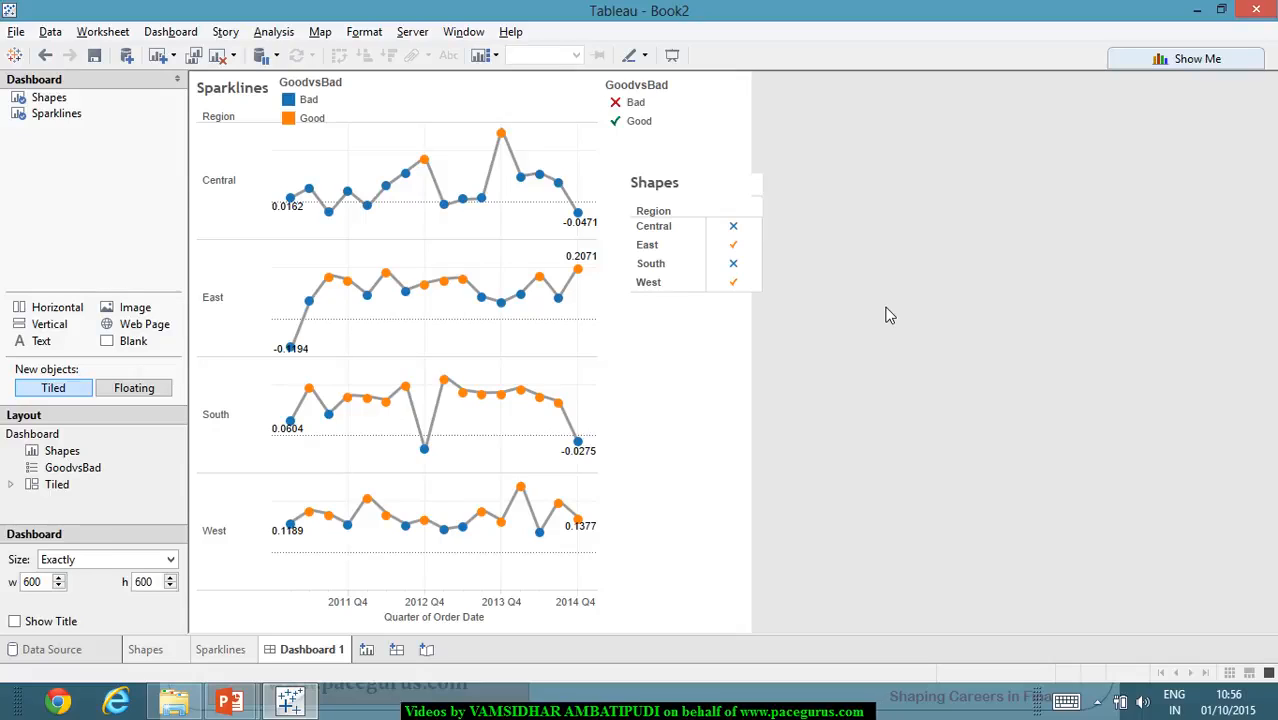
# - Switch to the PowerPoint slide show and erase all ink annotations from the "Story Telling in Tableau" slide
pyautogui.hotkey('alt', 'Tab')
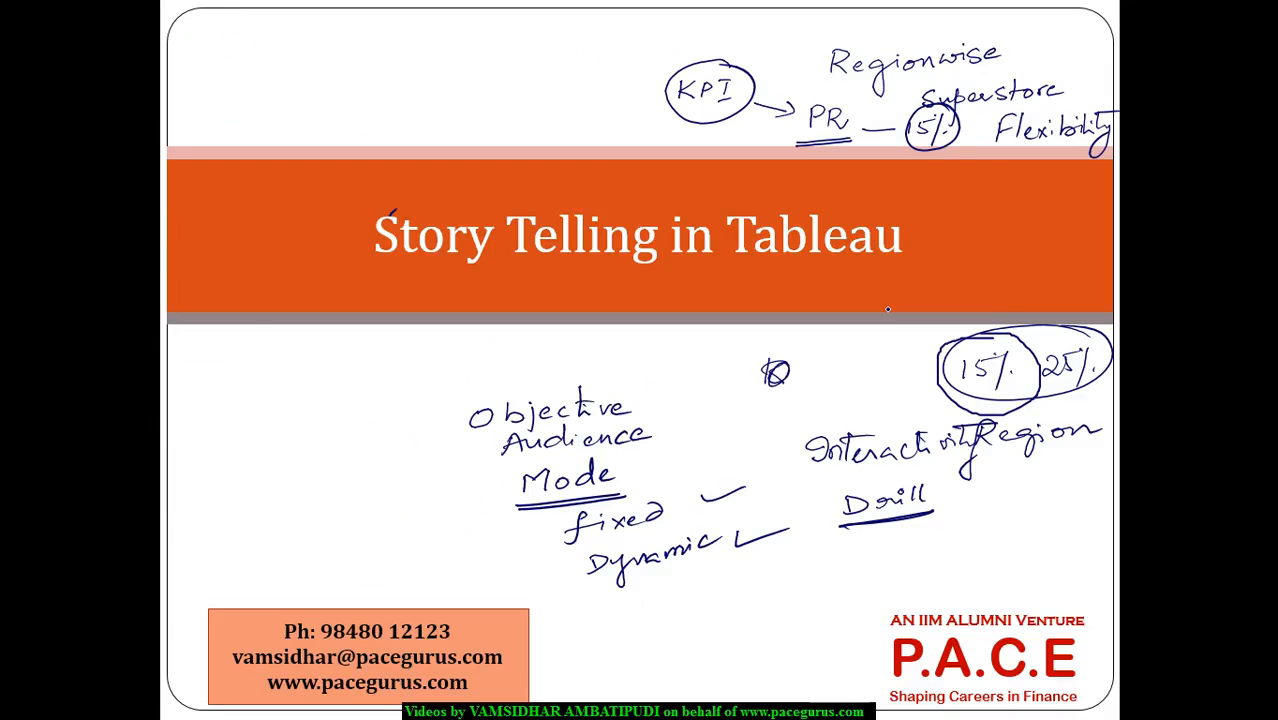
pyautogui.press('e')
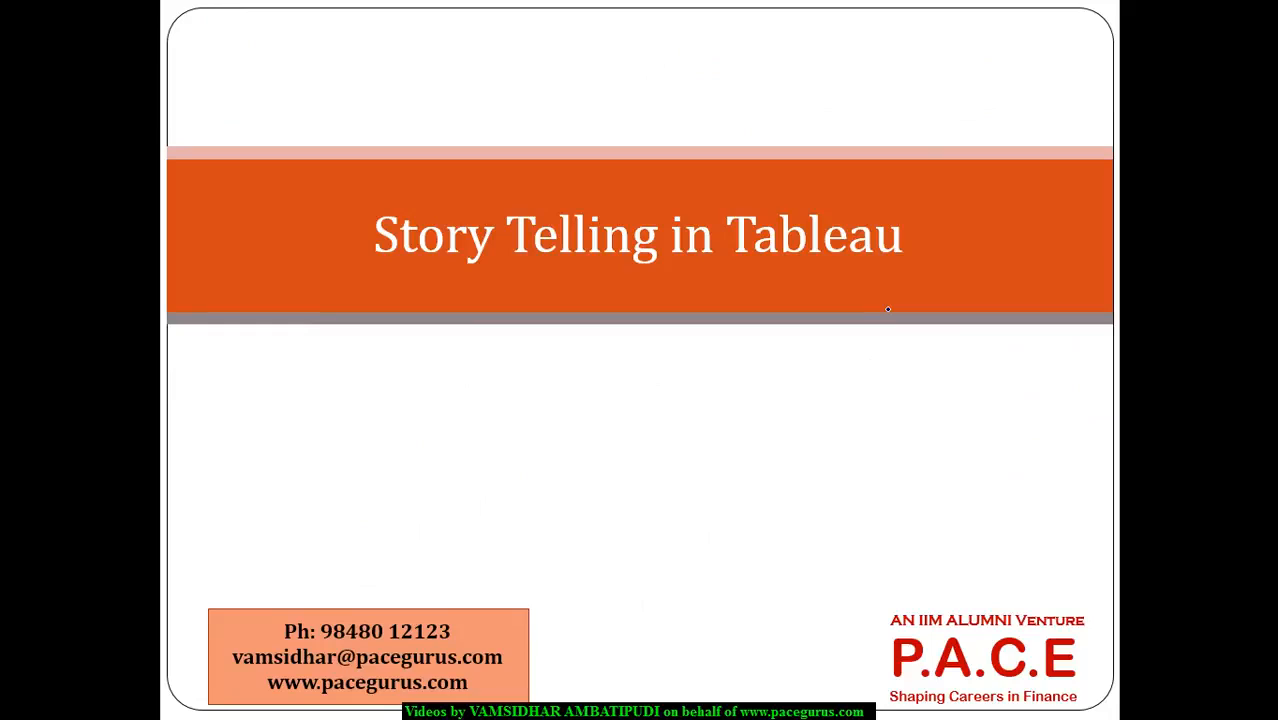
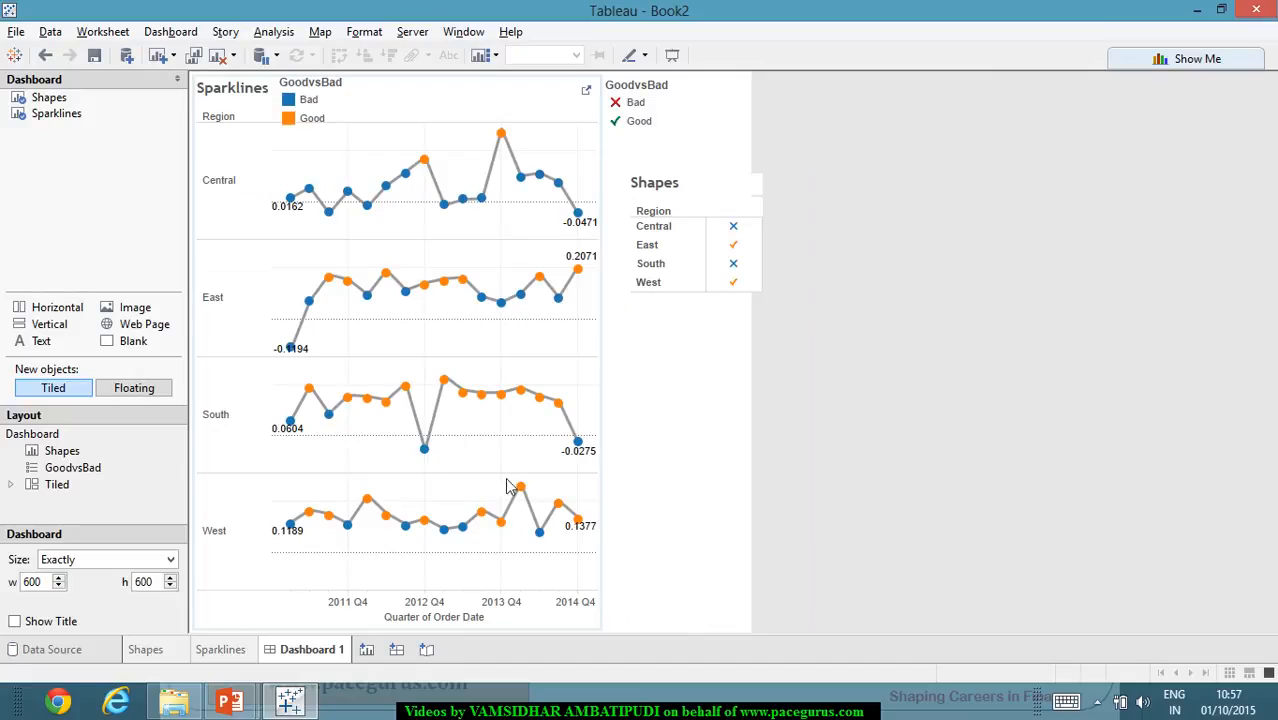
# - Switch to the PowerPoint slide show and handwrite "Interactive Snapshot", "DB & Views" and an underlined "South" on the Story Telling slide
pyautogui.moveTo(355, 416)
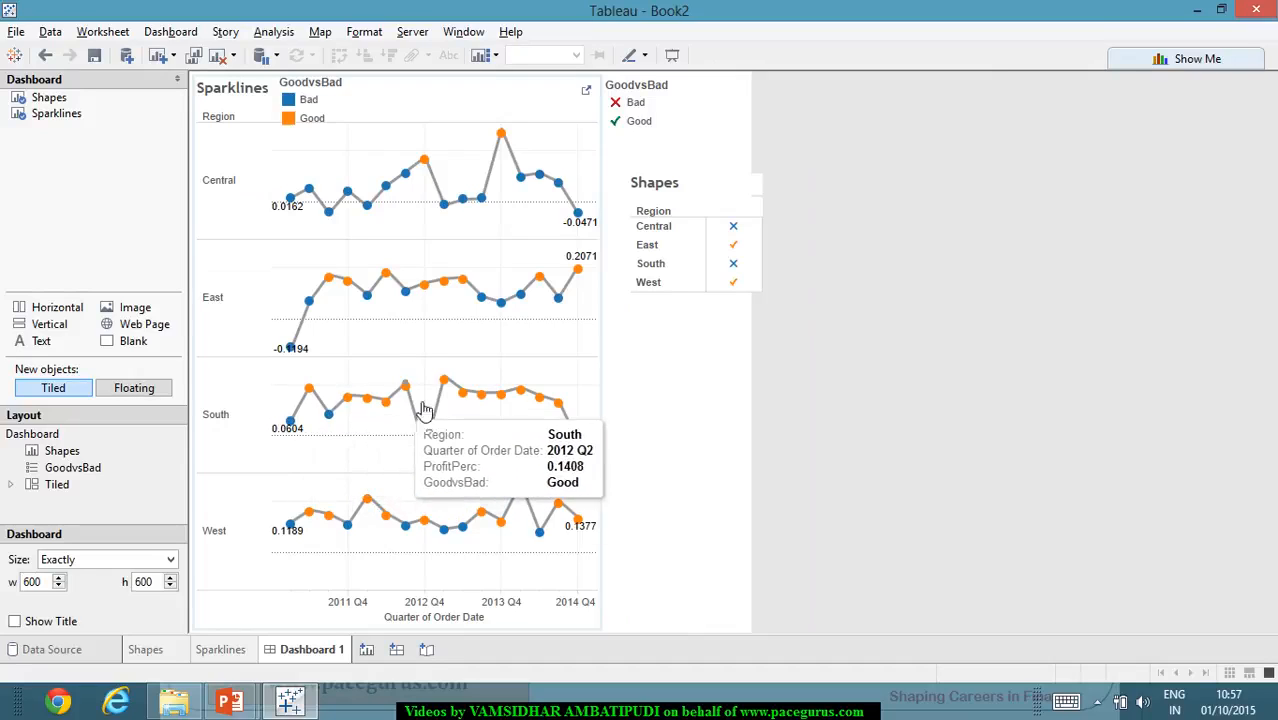
pyautogui.moveTo(557, 422)
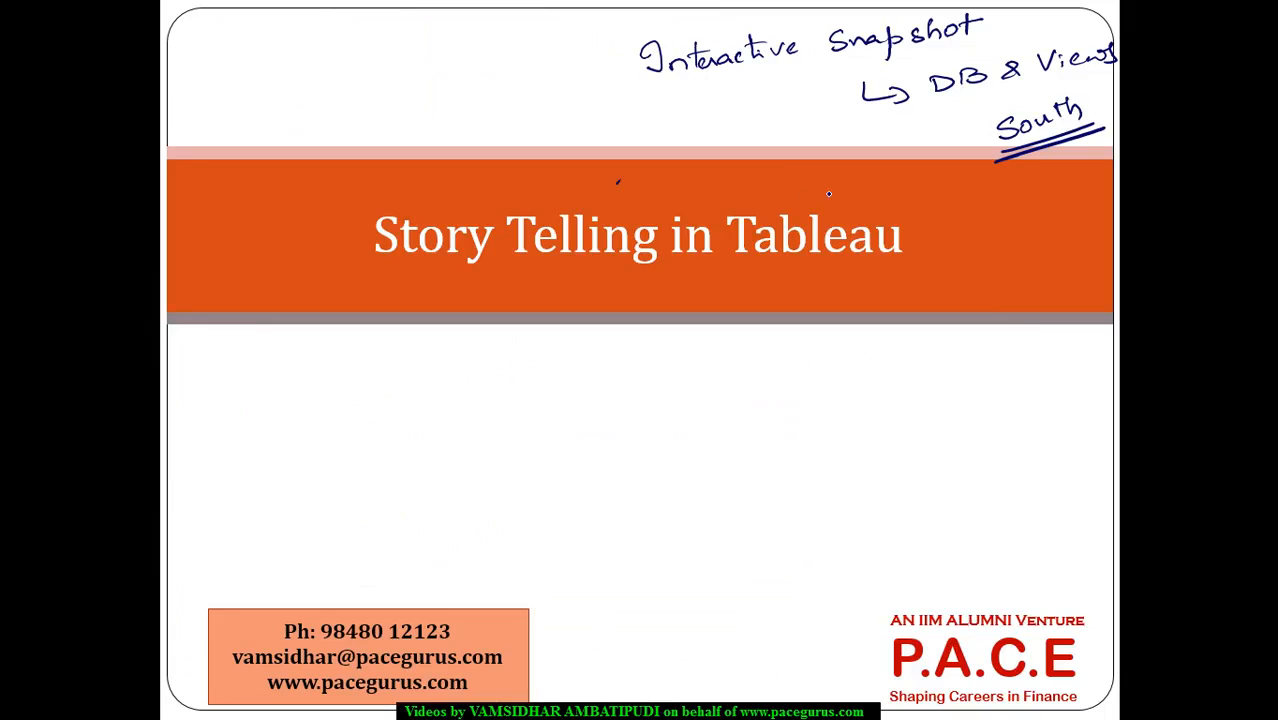
pyautogui.moveTo(1038, 124); pyautogui.dragTo(1106, 105)
pyautogui.moveTo(922, 352); pyautogui.dragTo(926, 381)
pyautogui.click(938, 371)
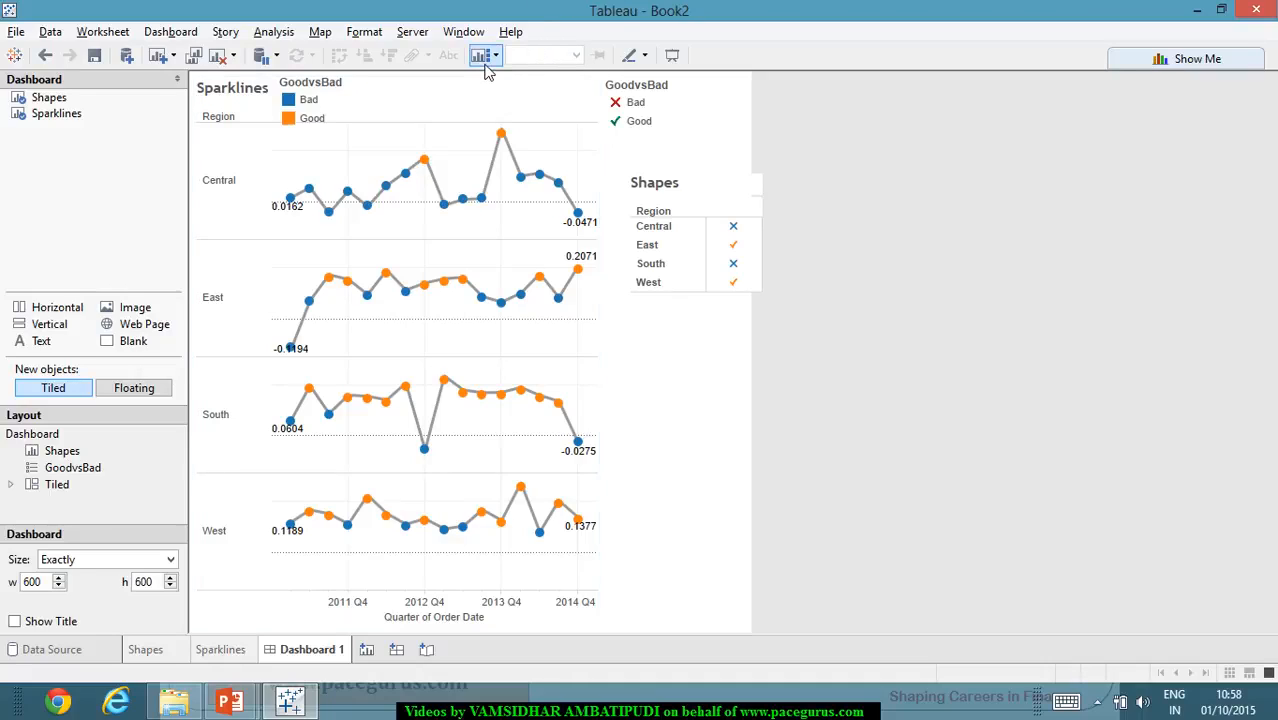
# - Return to the Tableau workbook, add a new worksheet and name it Geography
pyautogui.moveTo(253, 655)
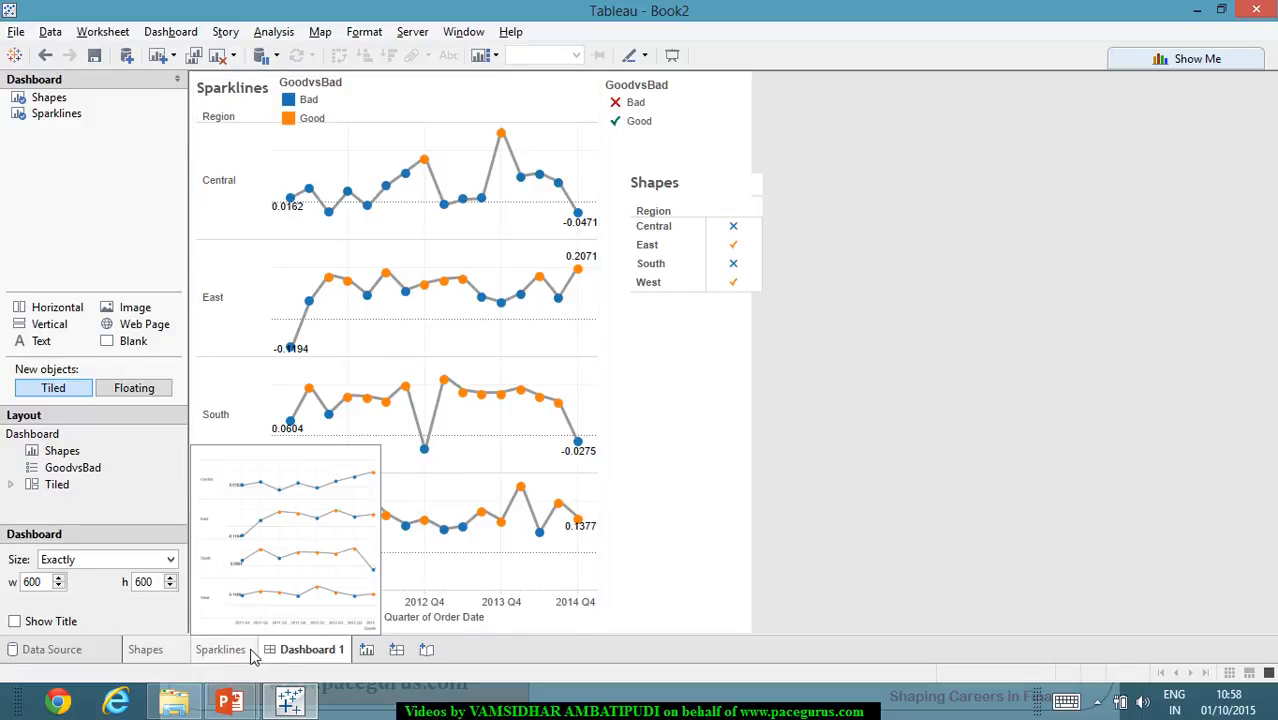
pyautogui.click(378, 653)
pyautogui.rightClick(373, 652)
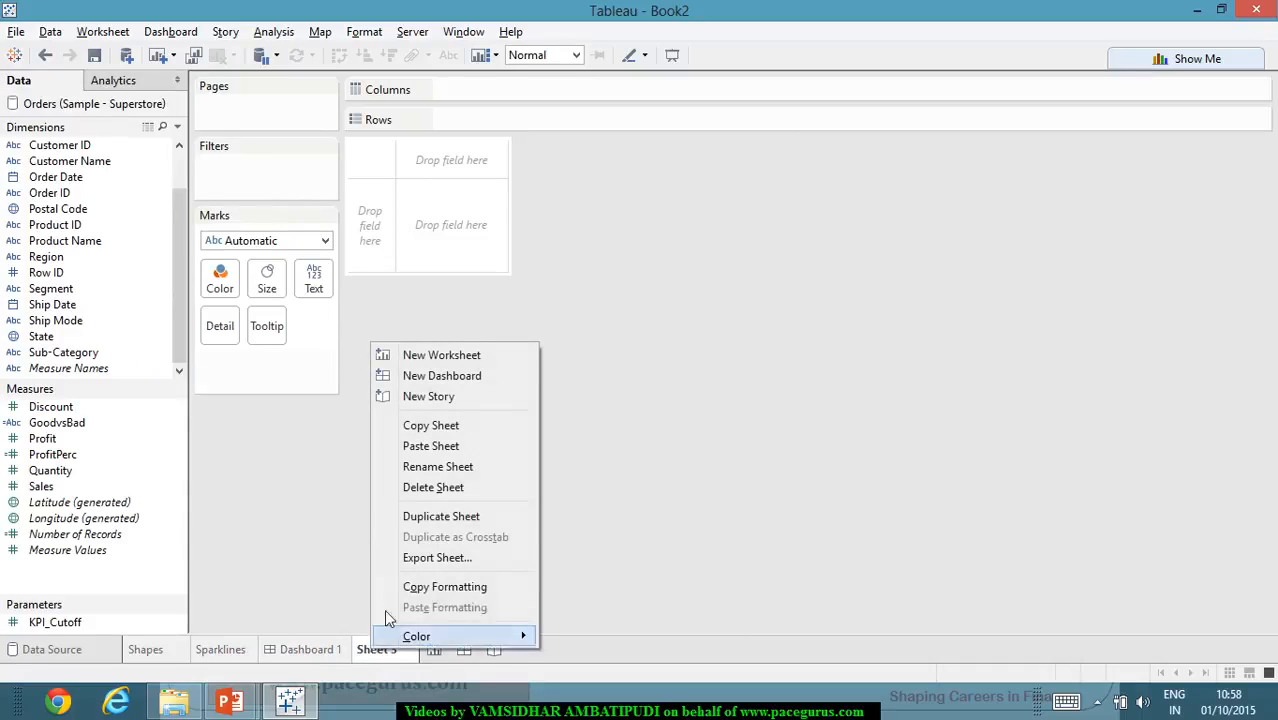
pyautogui.click(457, 467)
pyautogui.write('Ge')
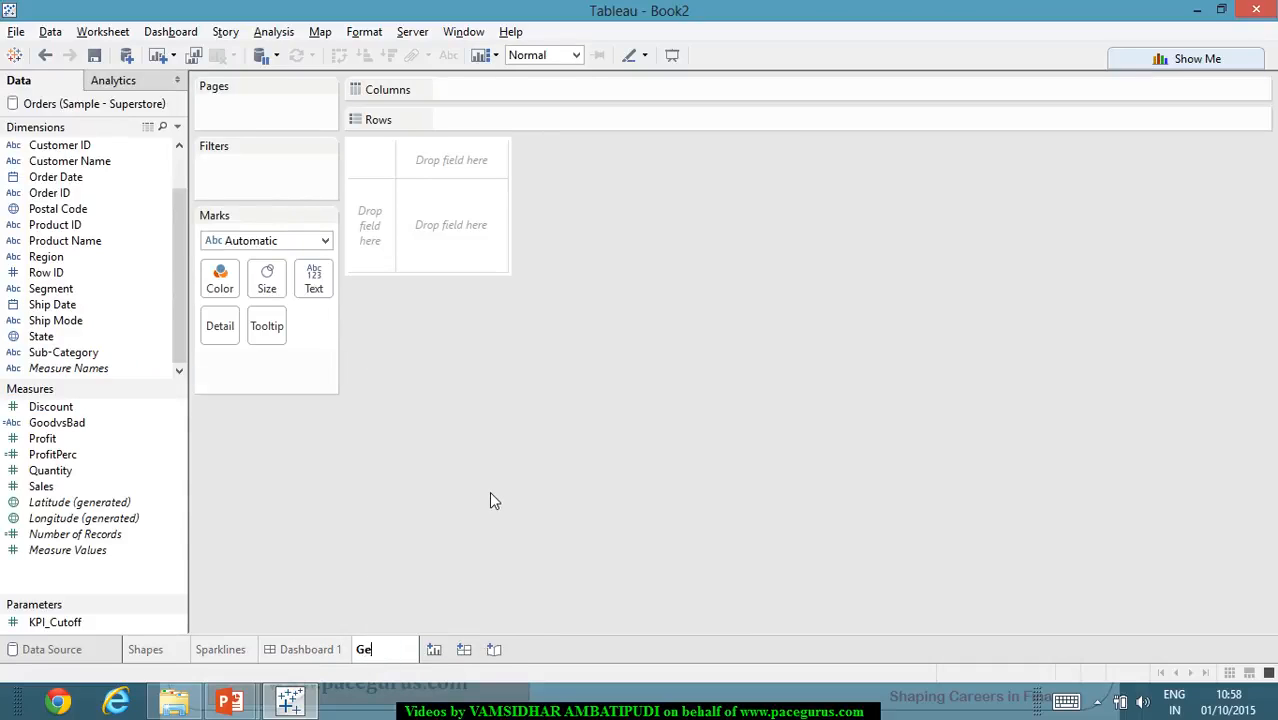
pyautogui.write('ography')
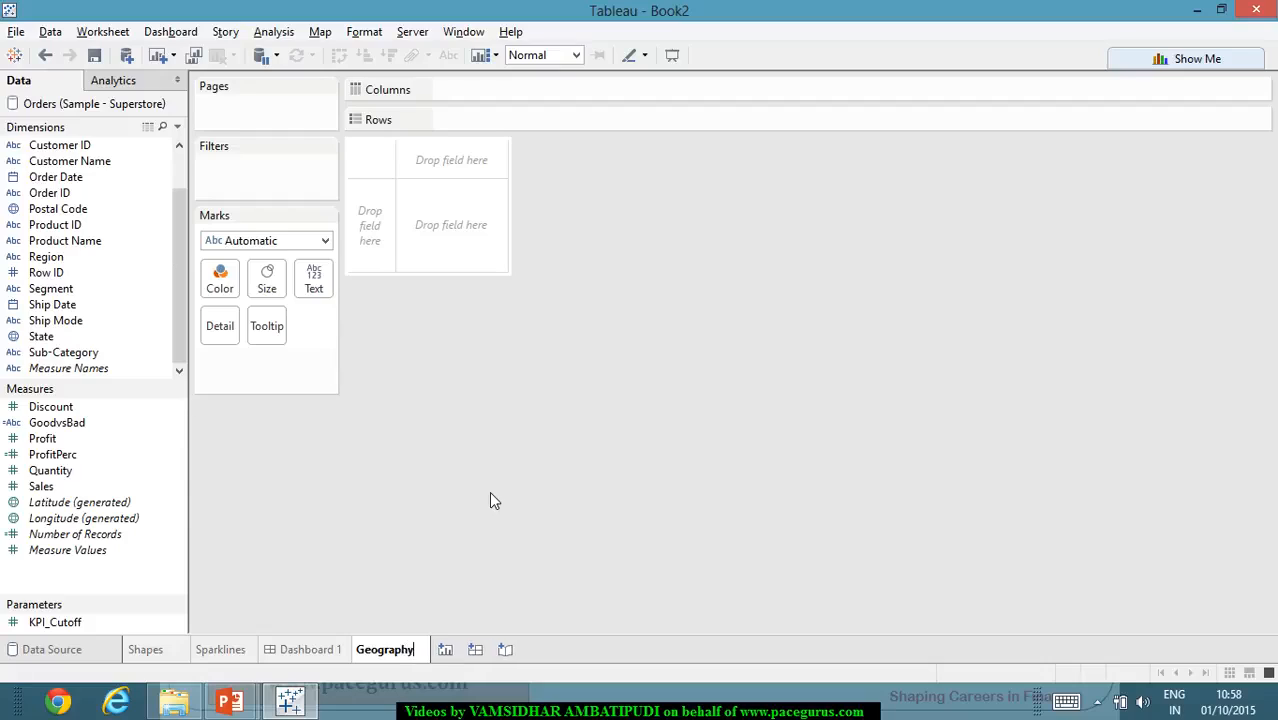
pyautogui.press('Return')
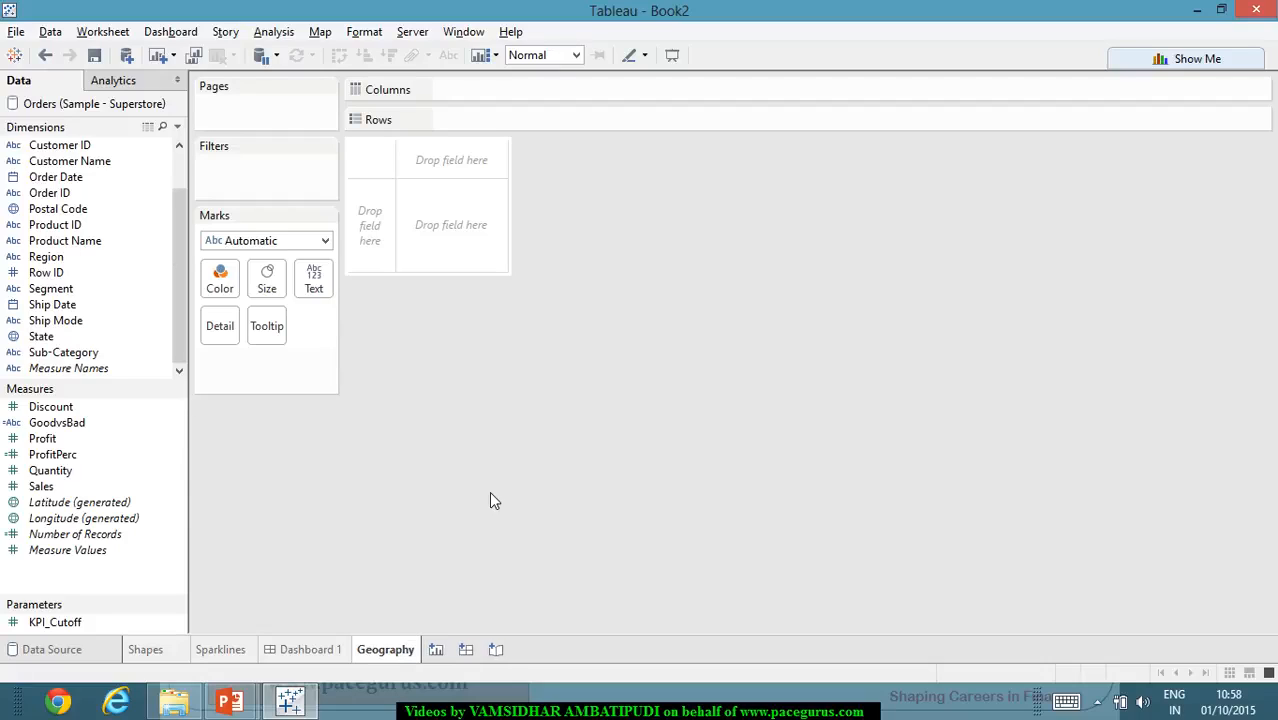
# - Plot the State dimension on a map and color it by the GoodvsBad measure
pyautogui.click(74, 340)
pyautogui.doubleClick(76, 343)
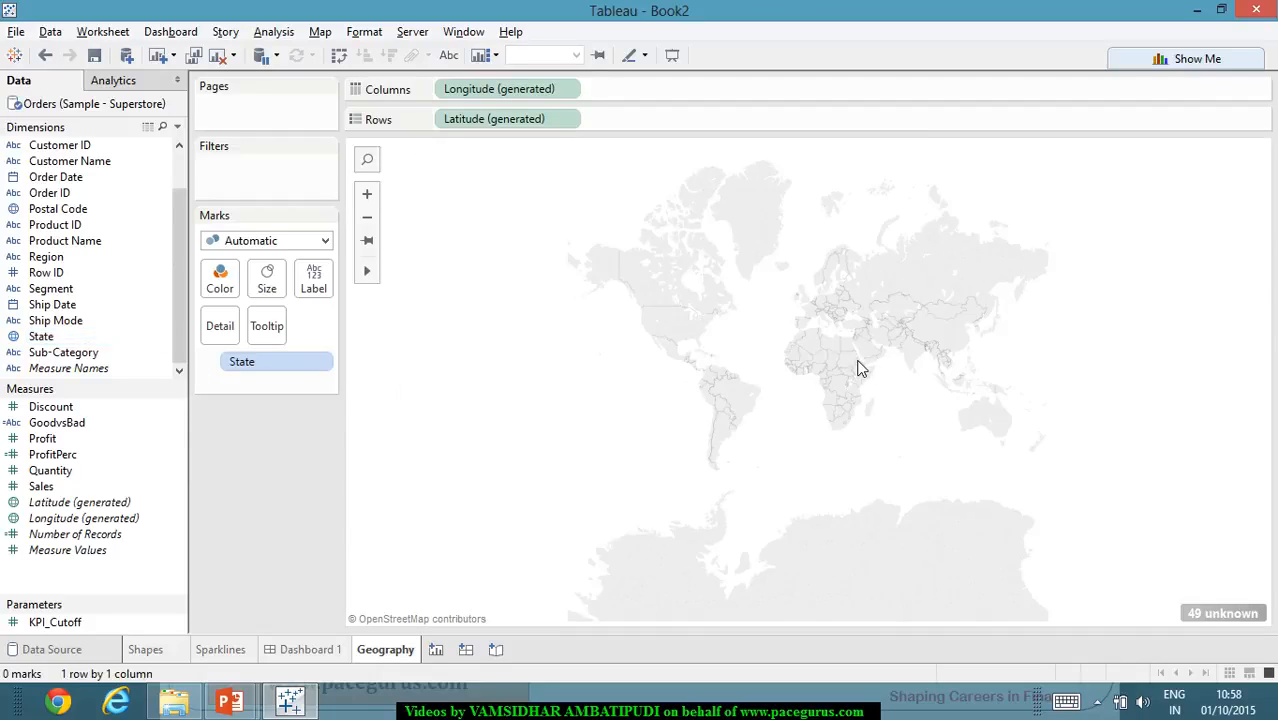
pyautogui.click(567, 90)
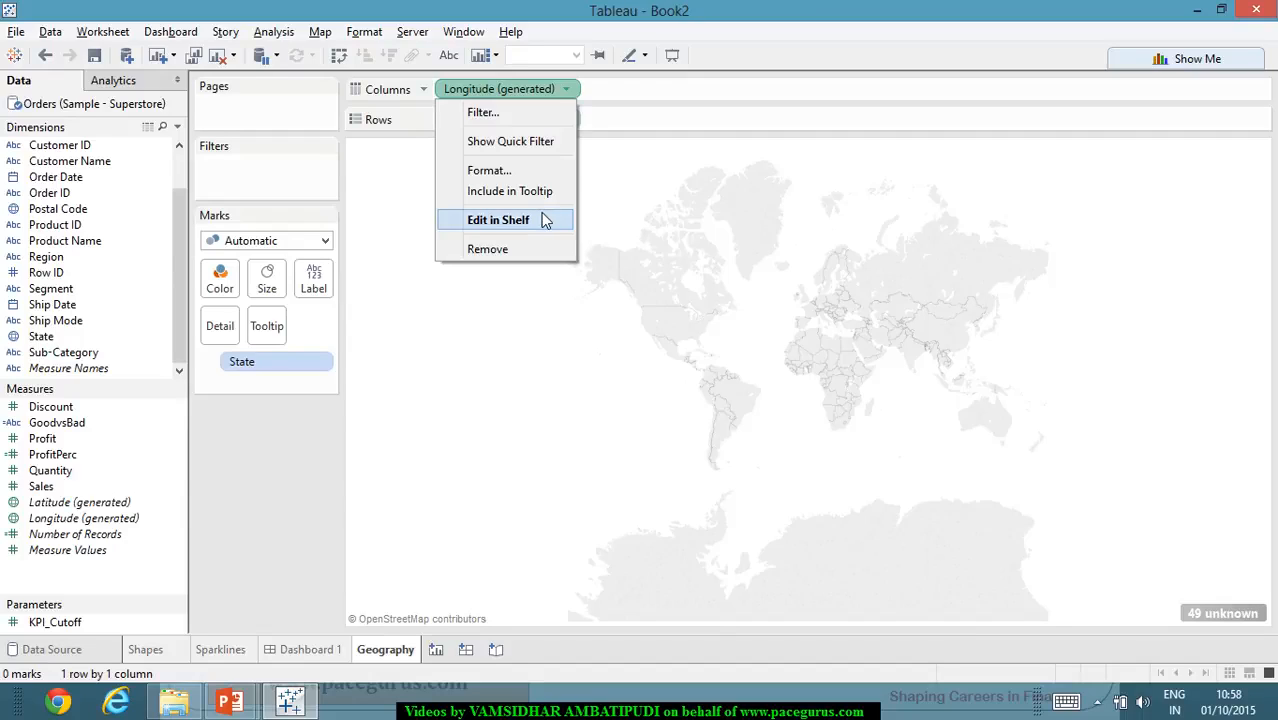
pyautogui.click(680, 215)
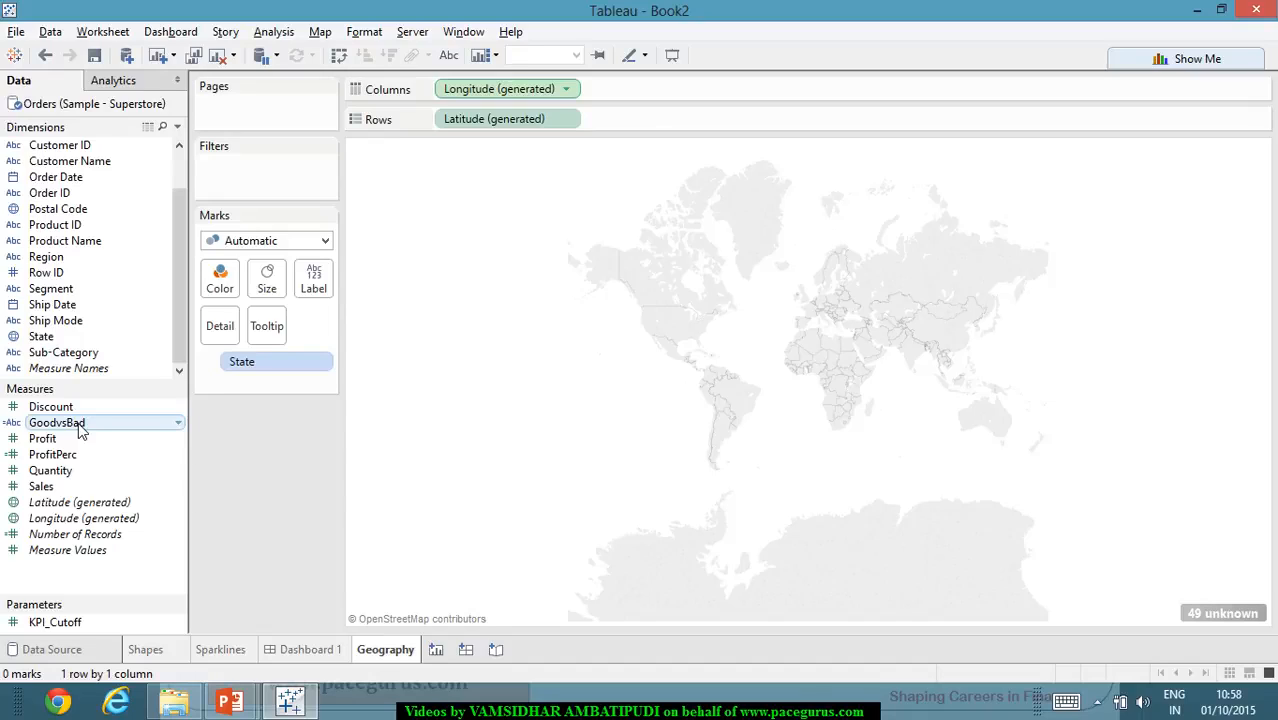
pyautogui.moveTo(82, 428); pyautogui.dragTo(218, 284)
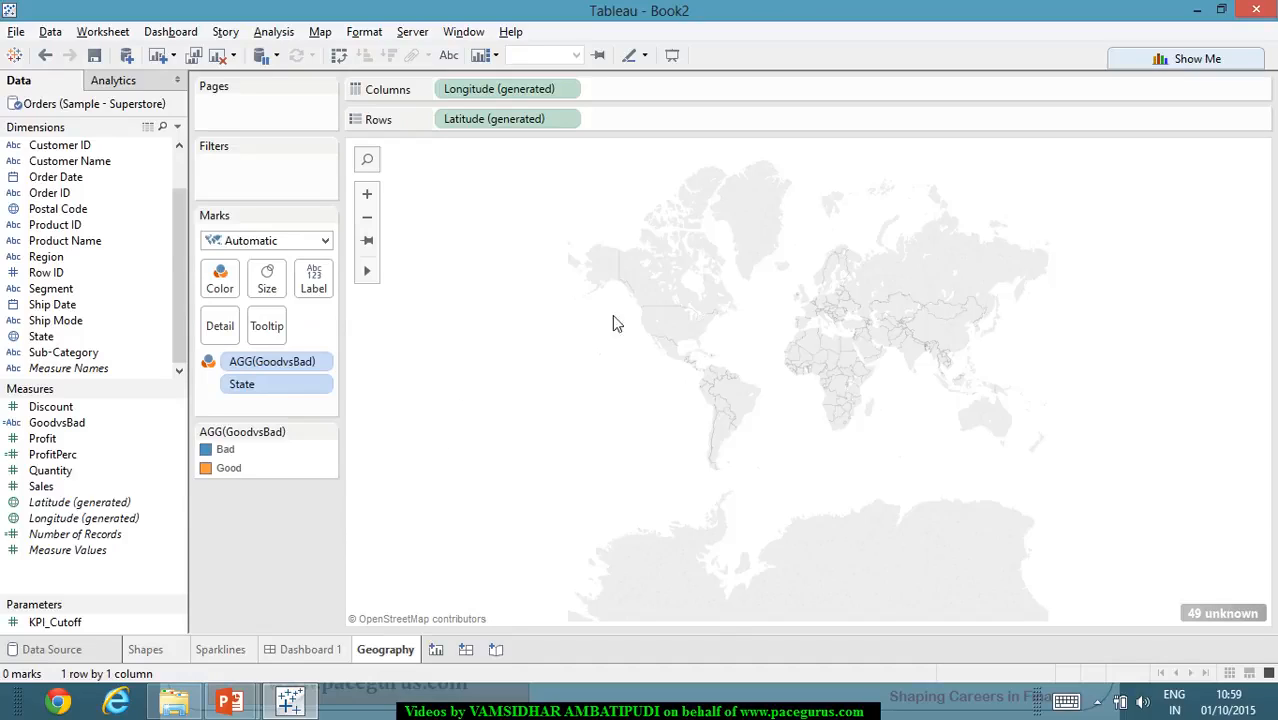
pyautogui.click(566, 90)
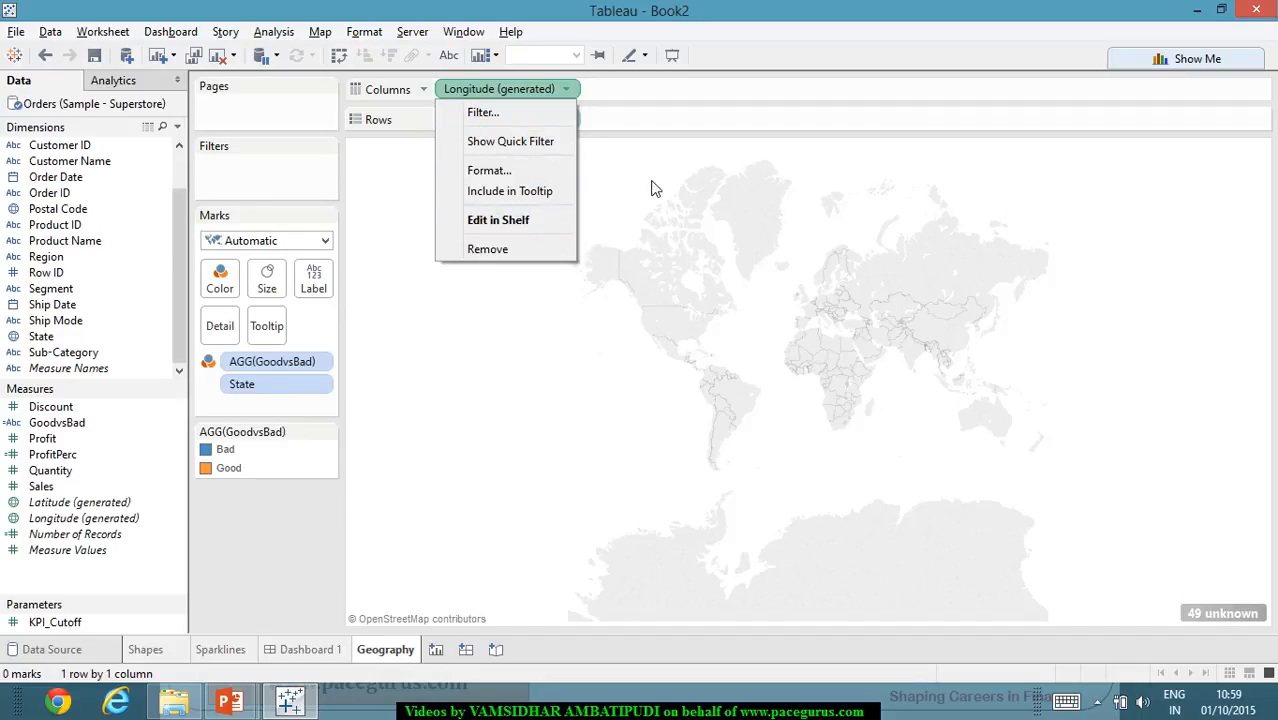
pyautogui.click(707, 322)
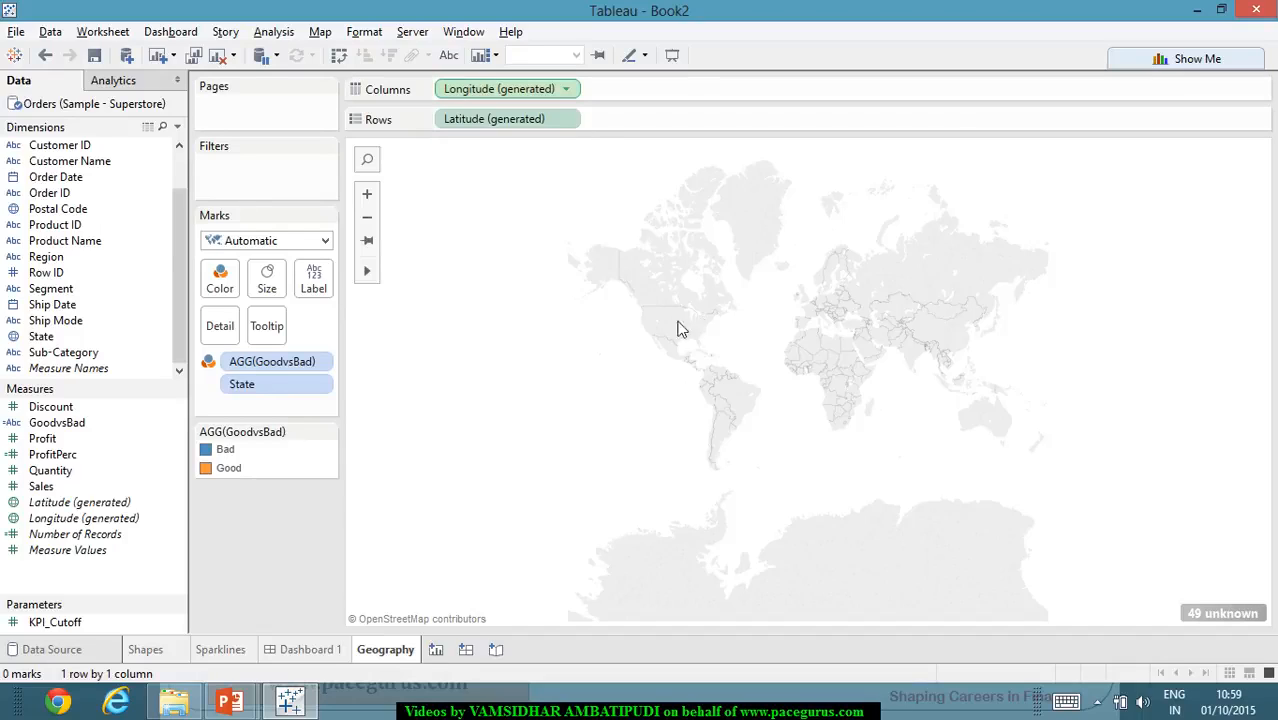
pyautogui.click(319, 388)
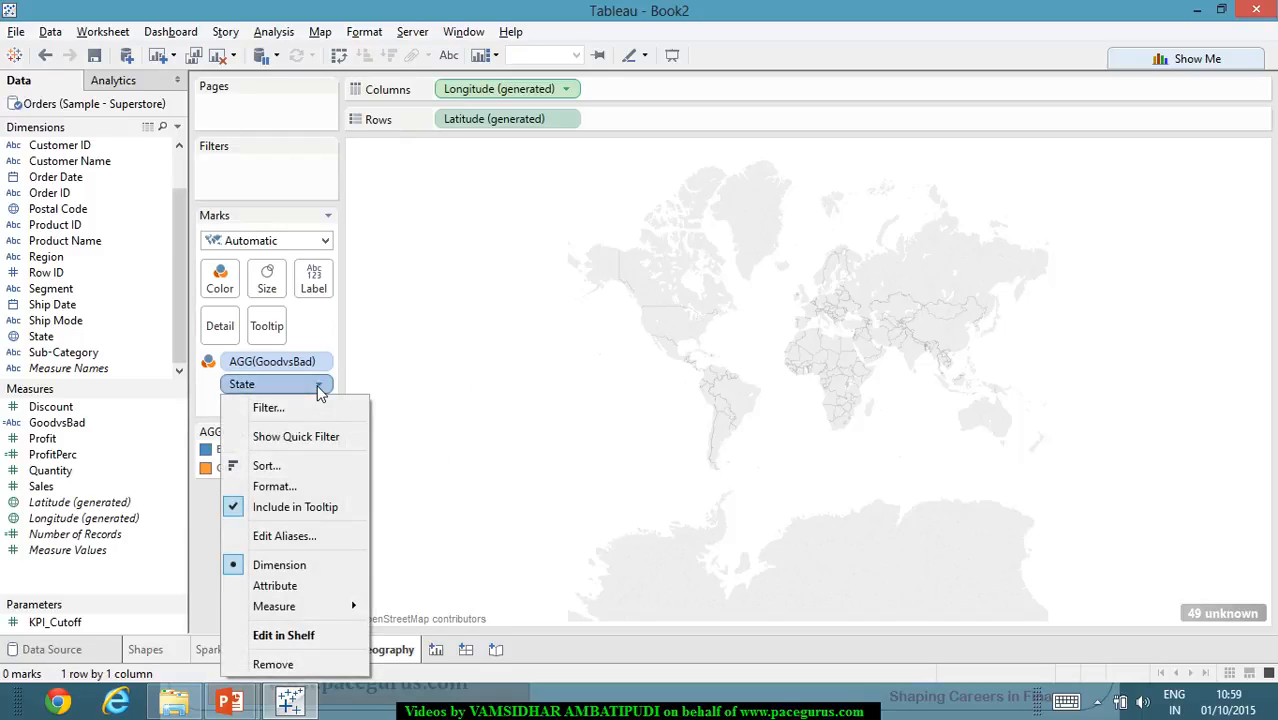
pyautogui.click(319, 388)
pyautogui.click(566, 121)
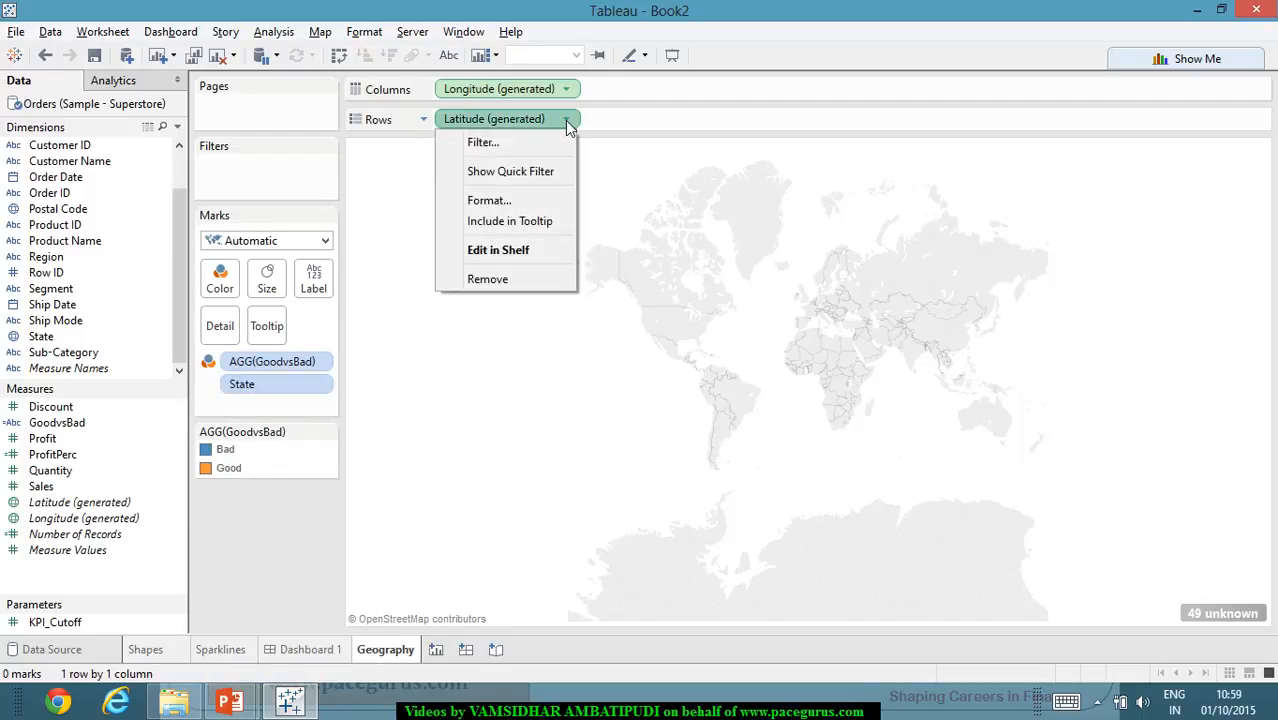
pyautogui.click(547, 156)
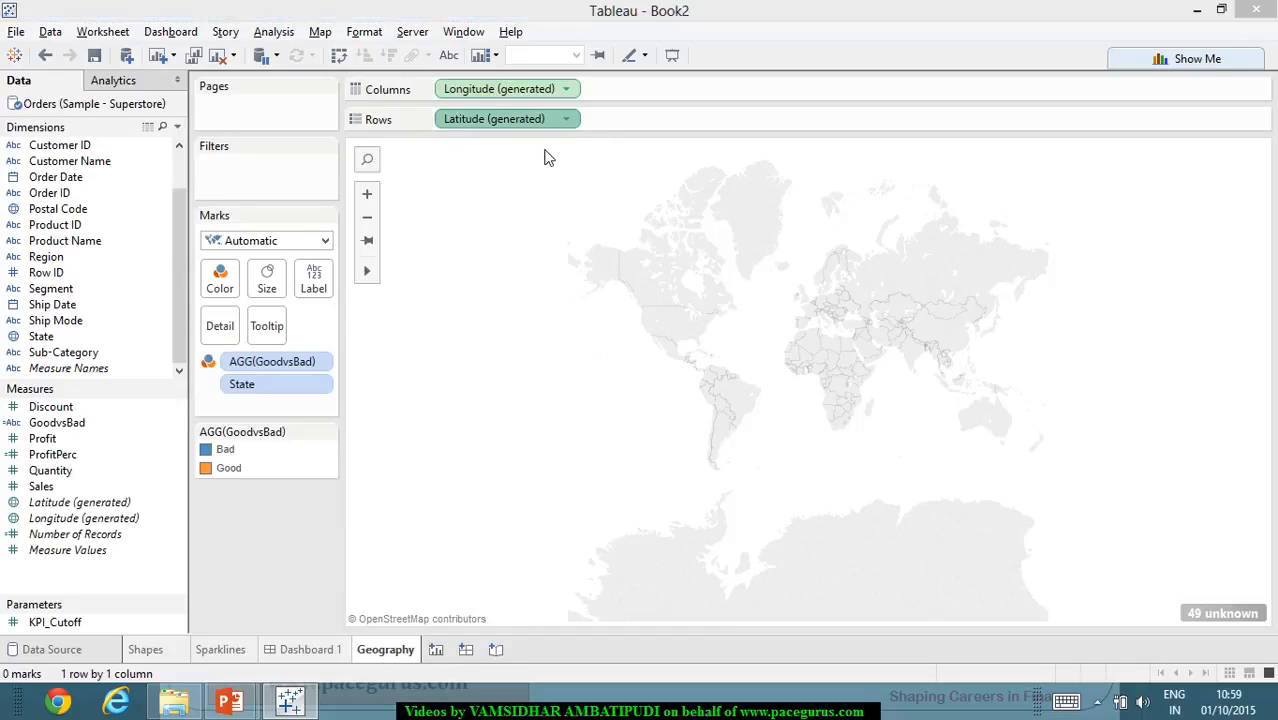
pyautogui.click(864, 186)
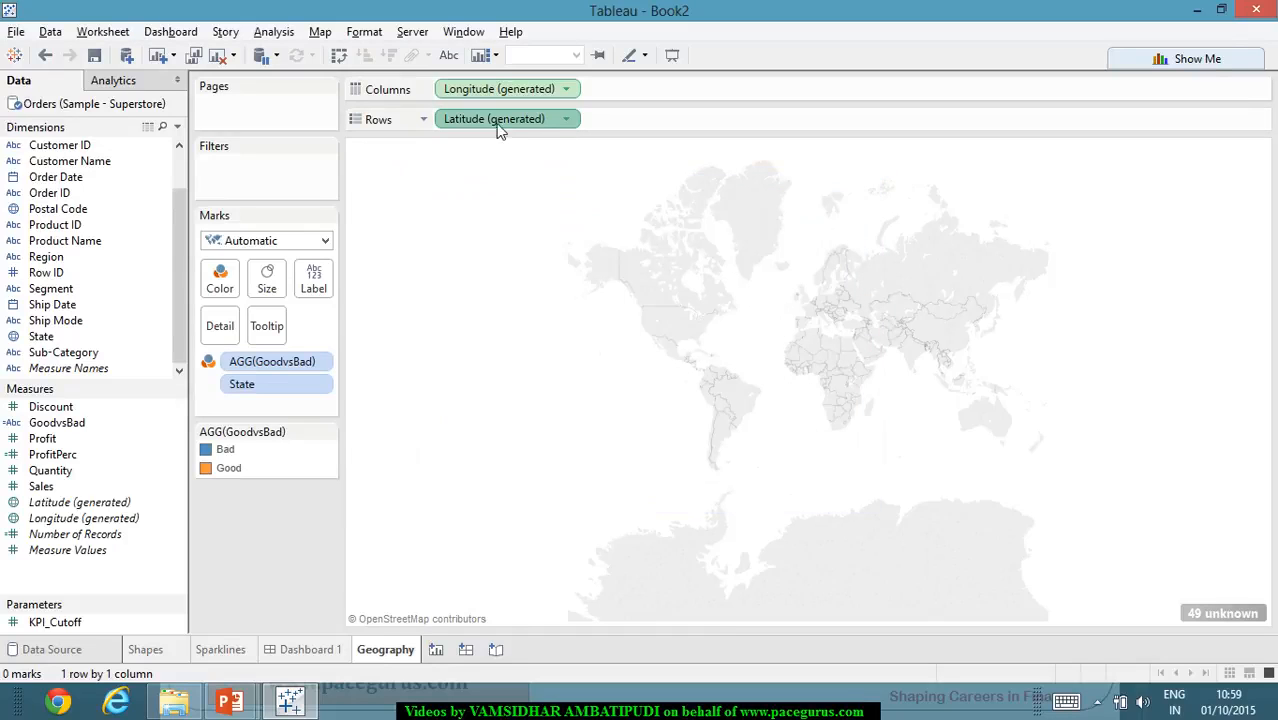
pyautogui.click(566, 119)
pyautogui.click(545, 250)
pyautogui.press('Return')
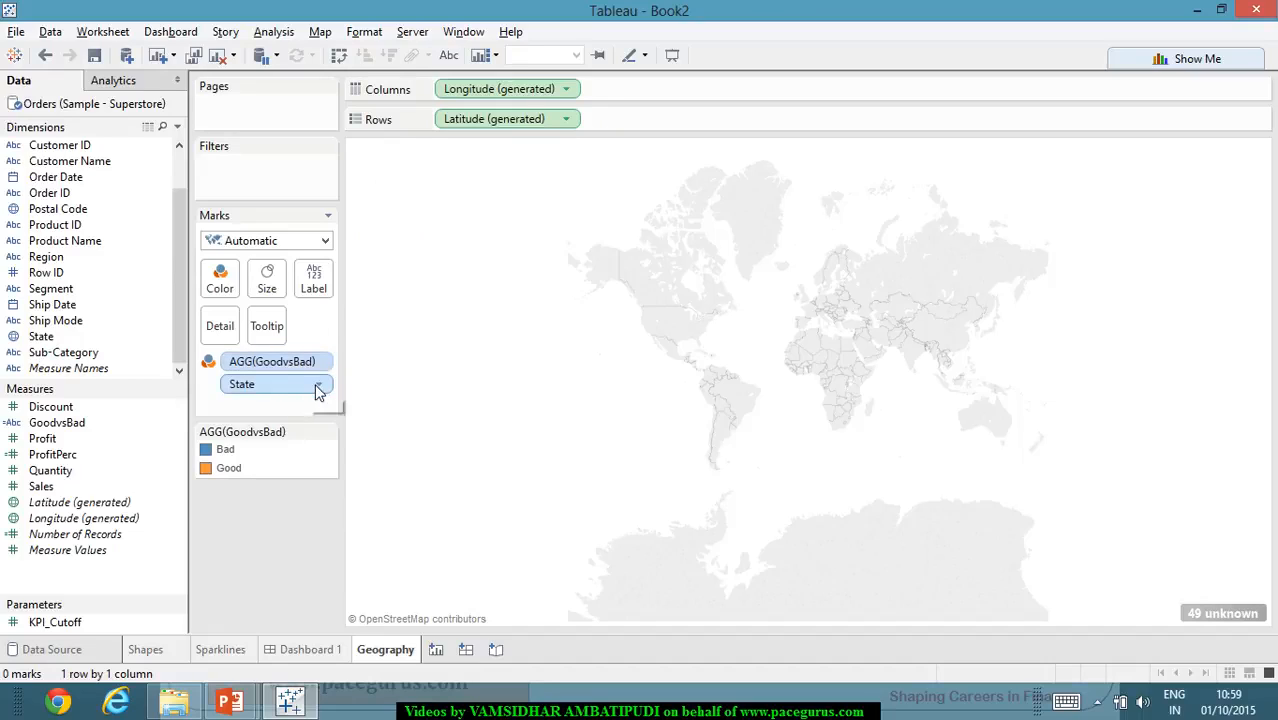
pyautogui.click(318, 386)
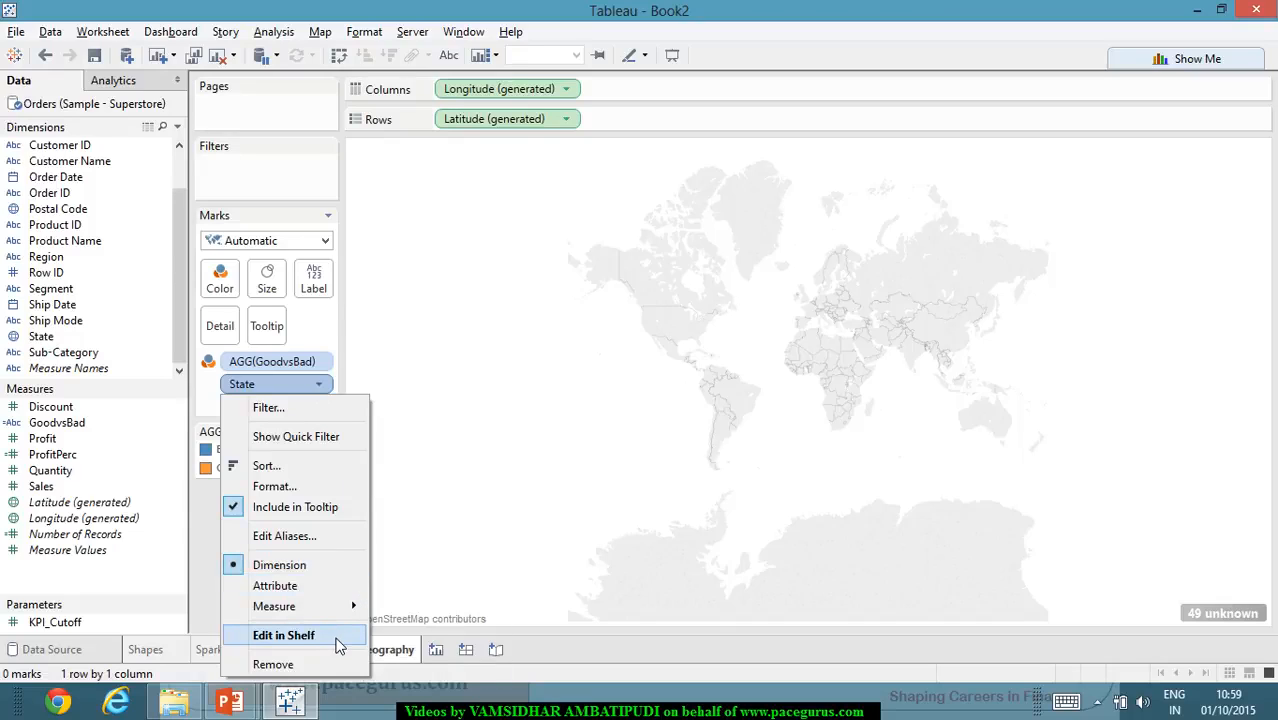
pyautogui.click(775, 508)
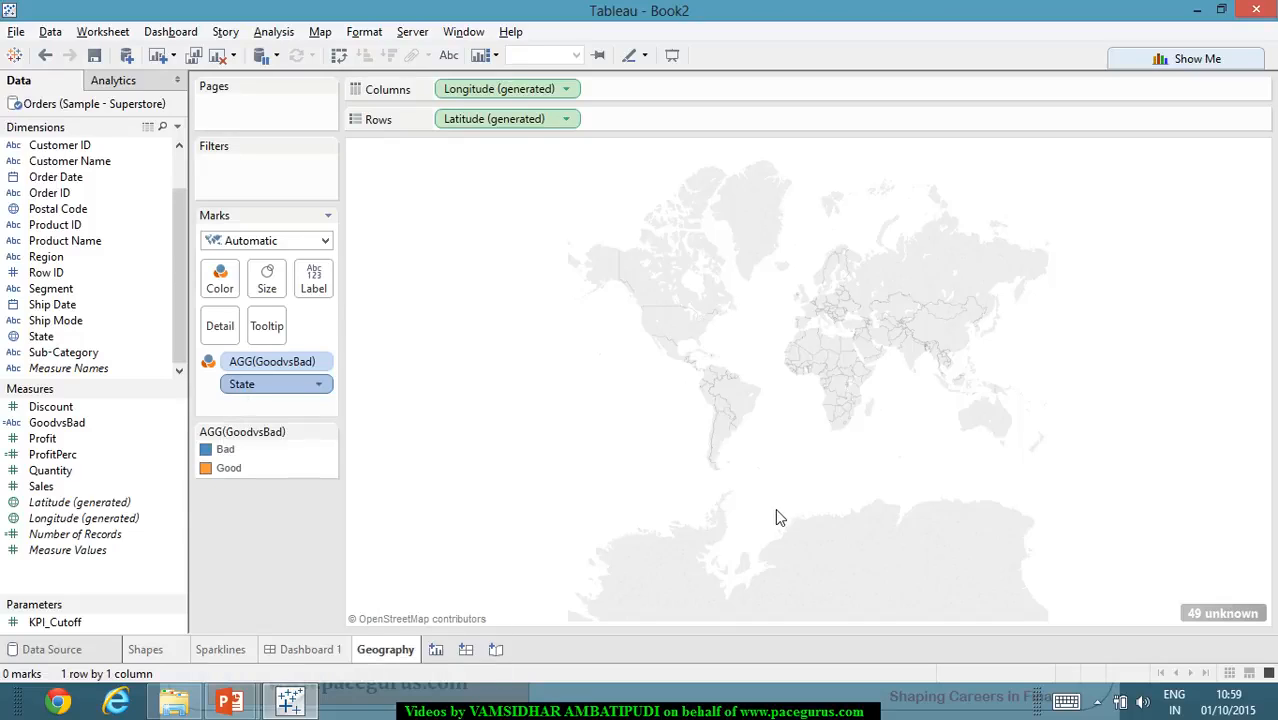
pyautogui.click(566, 89)
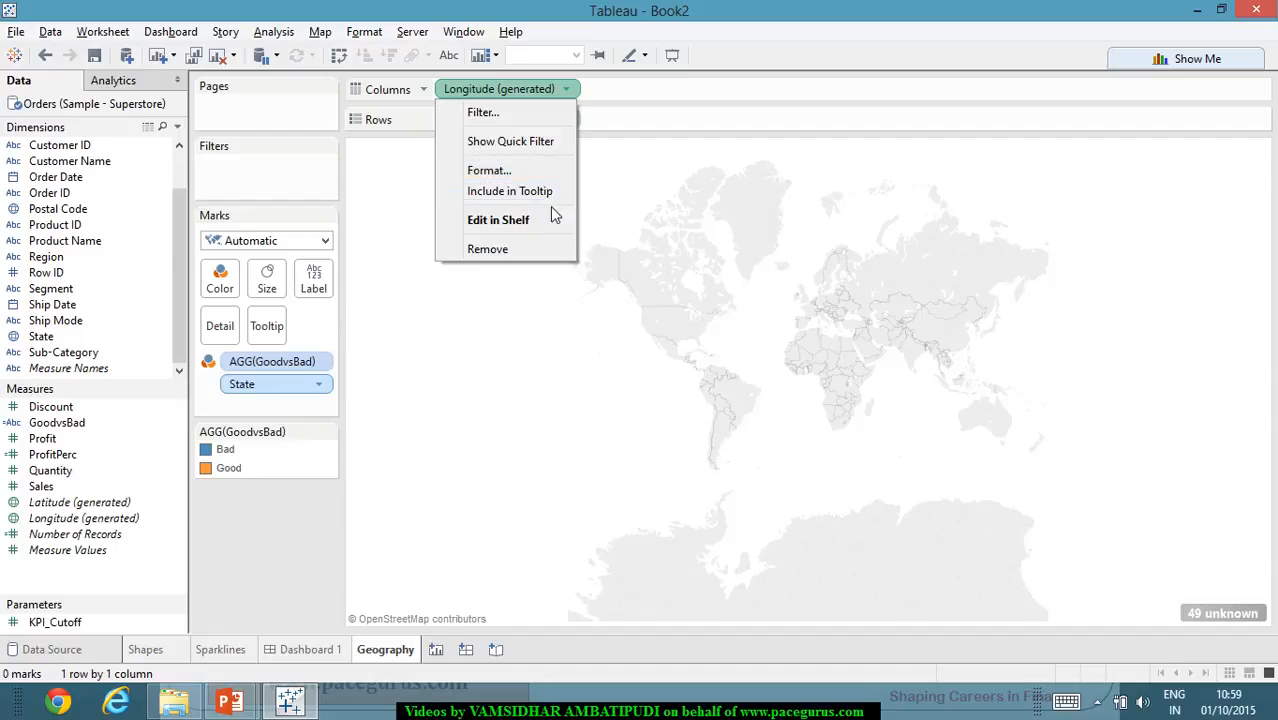
pyautogui.click(678, 266)
pyautogui.scroll(3, 767, 300)
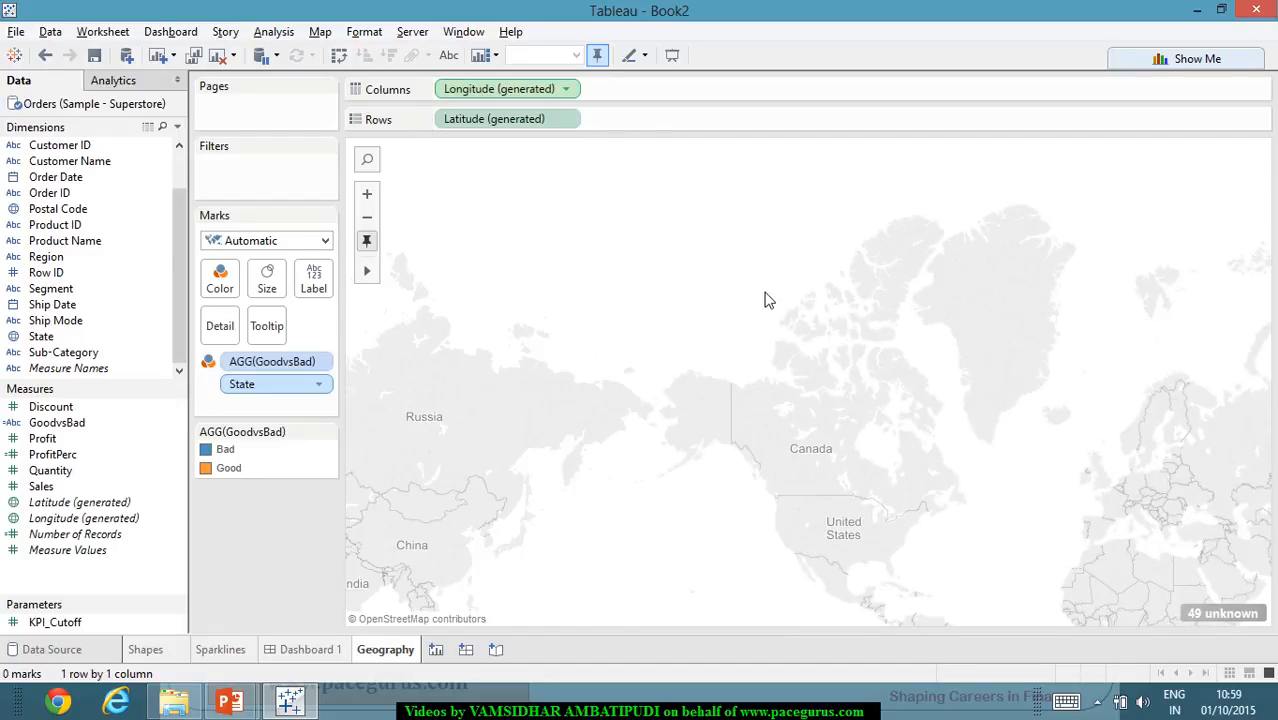
pyautogui.moveTo(762, 294); pyautogui.dragTo(638, 250)
pyautogui.click(567, 121)
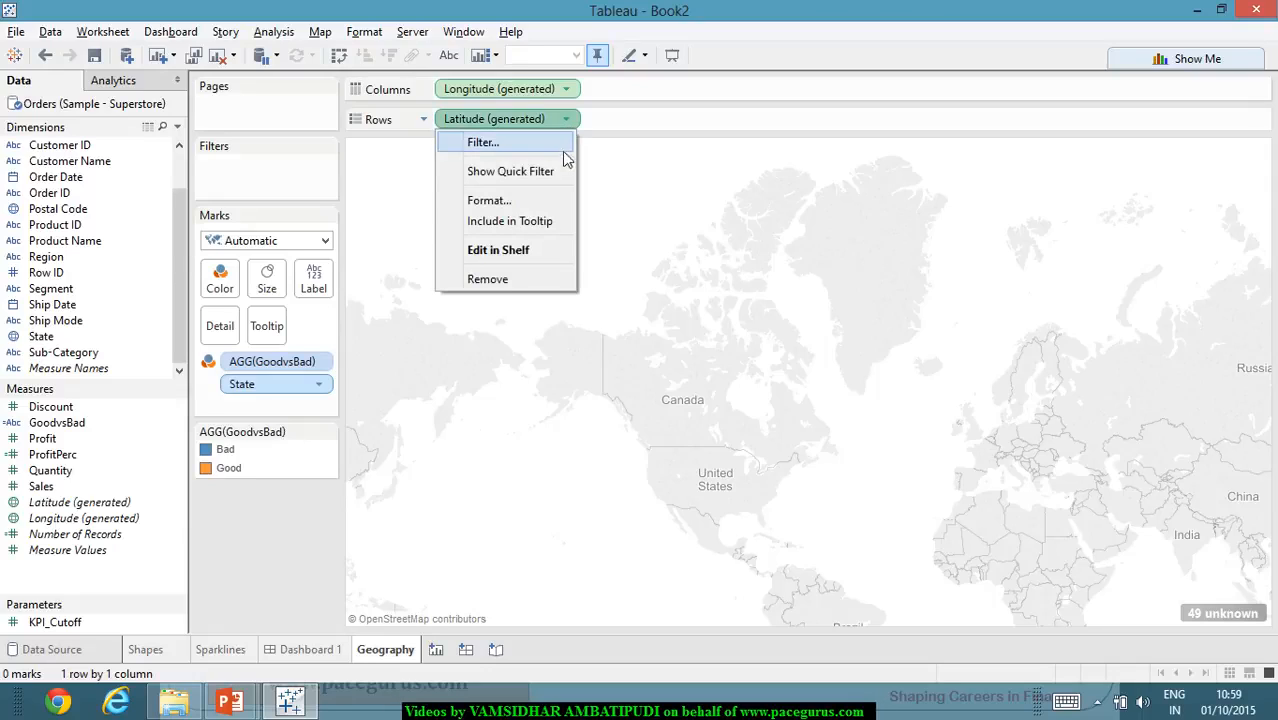
pyautogui.click(560, 208)
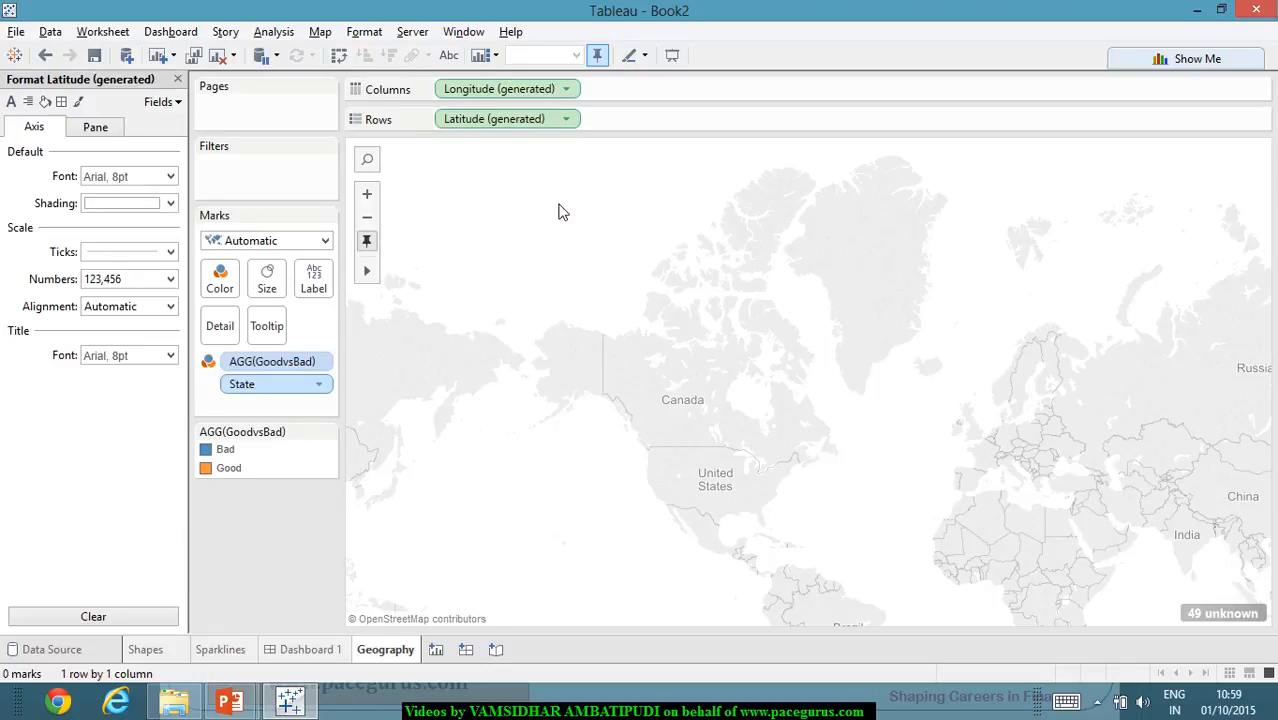
pyautogui.click(178, 79)
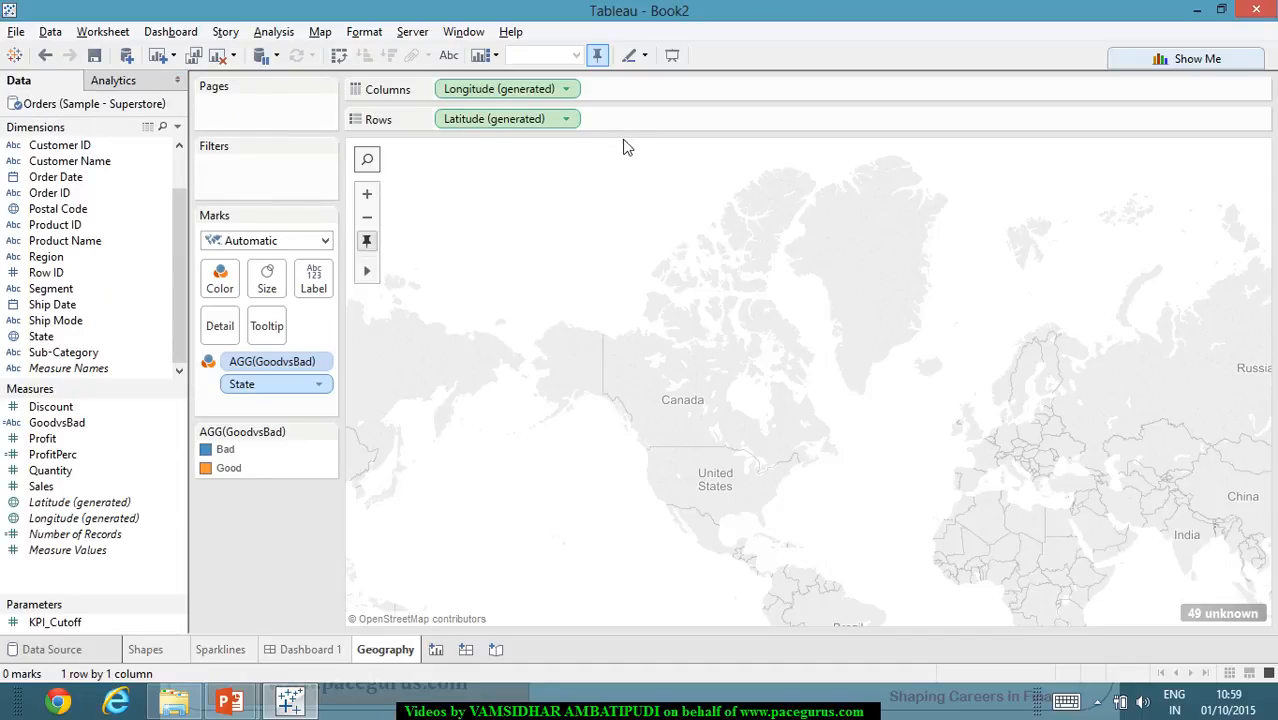
pyautogui.rightClick(671, 285)
pyautogui.click(1116, 199)
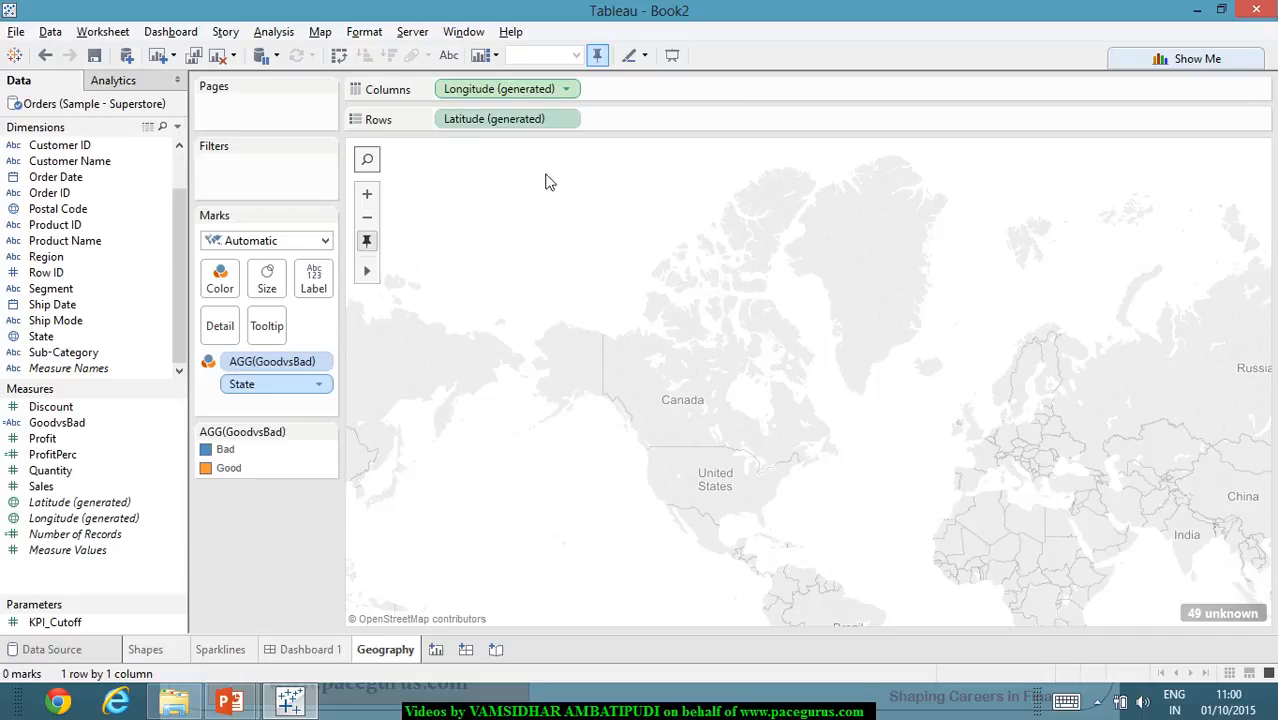
pyautogui.click(571, 91)
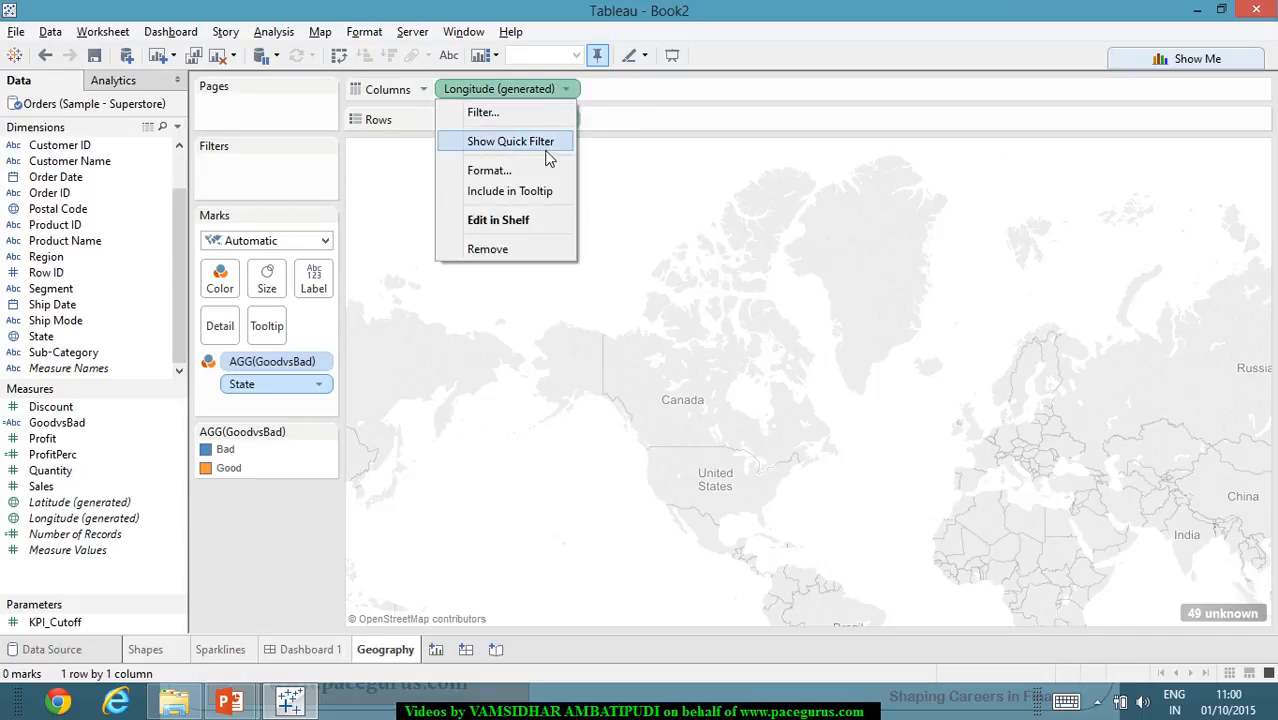
pyautogui.click(449, 424)
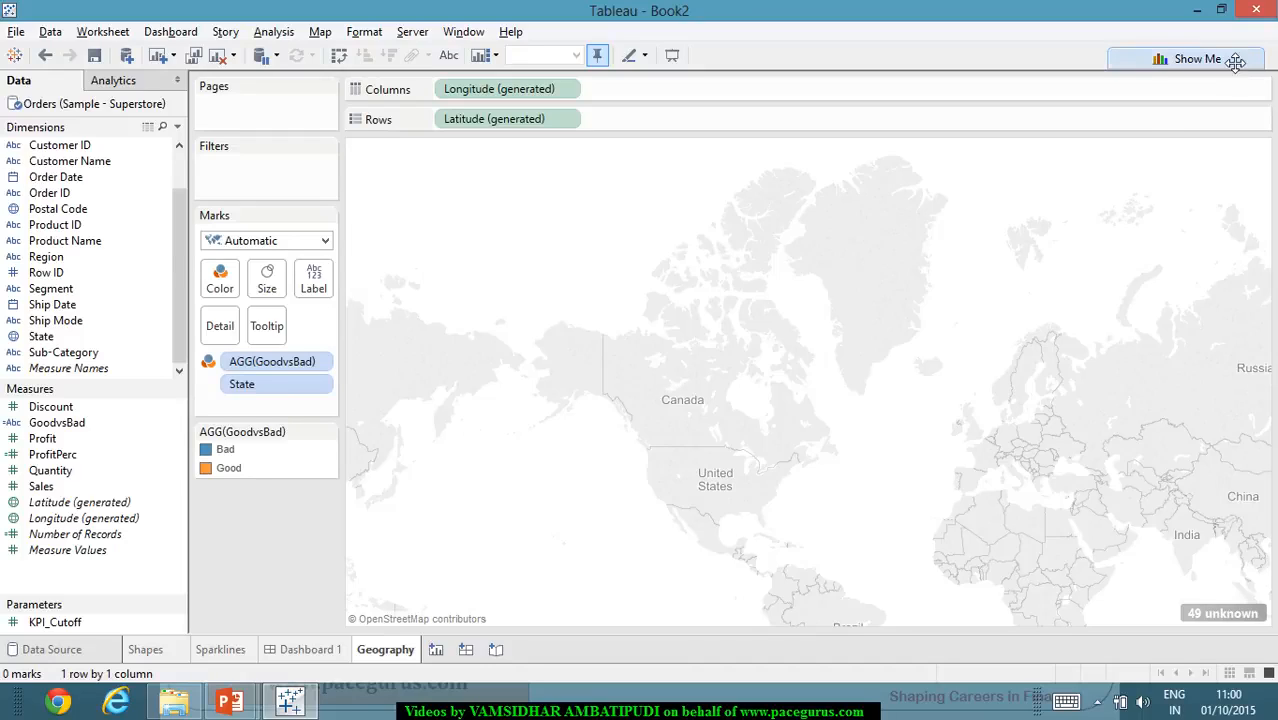
# - Convert the Geography view to a symbol map using the Show Me suggestions
pyautogui.click(1192, 59)
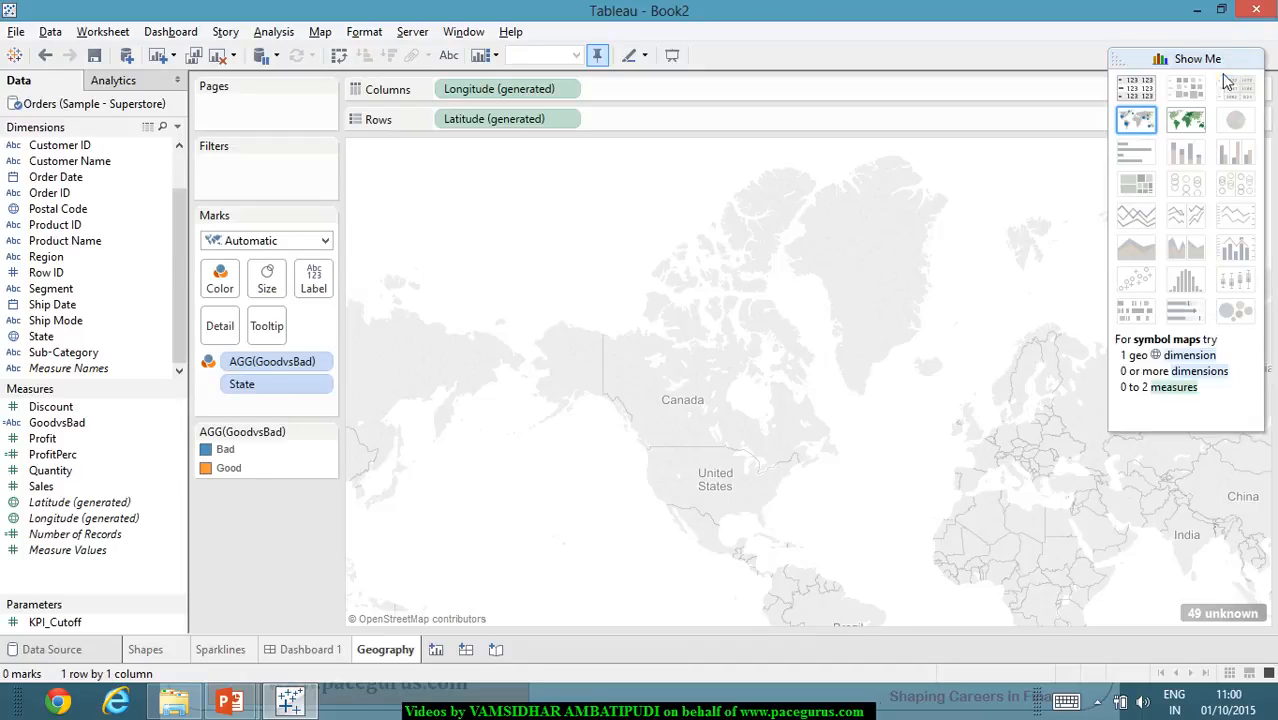
pyautogui.click(1153, 121)
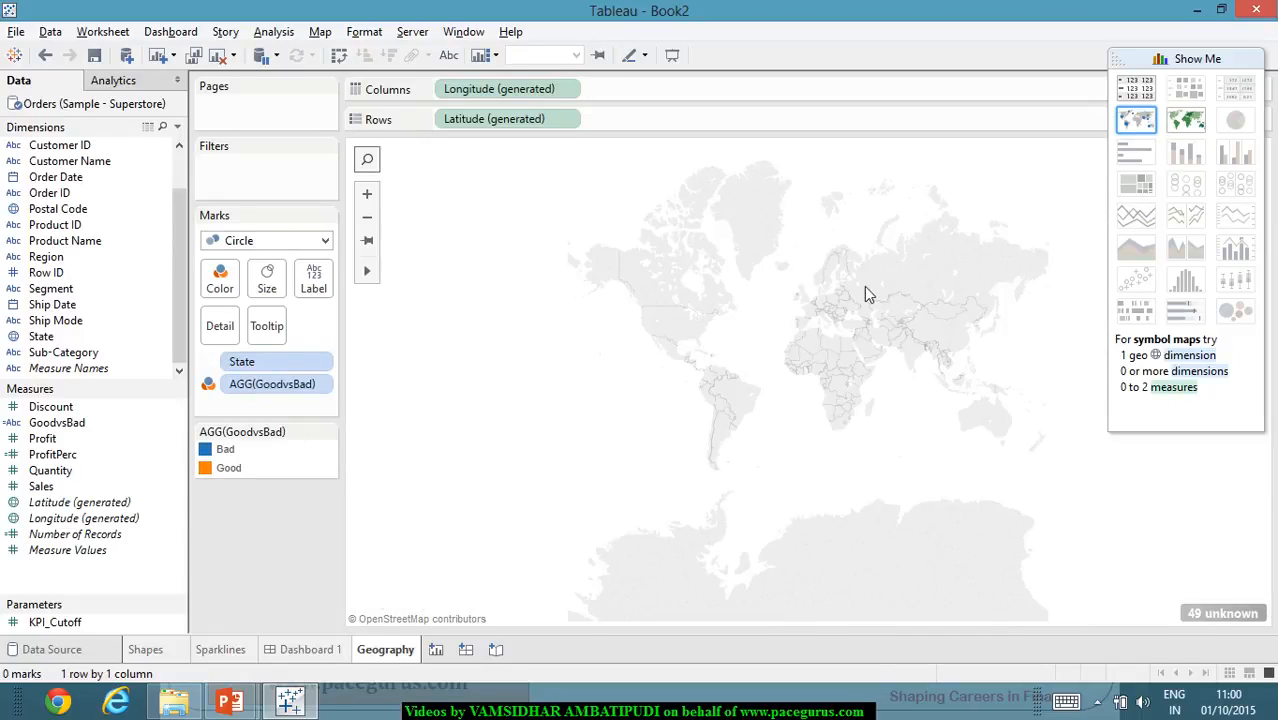
# - Edit the Geography map's locations so the country is fixed to United States
pyautogui.rightClick(779, 274)
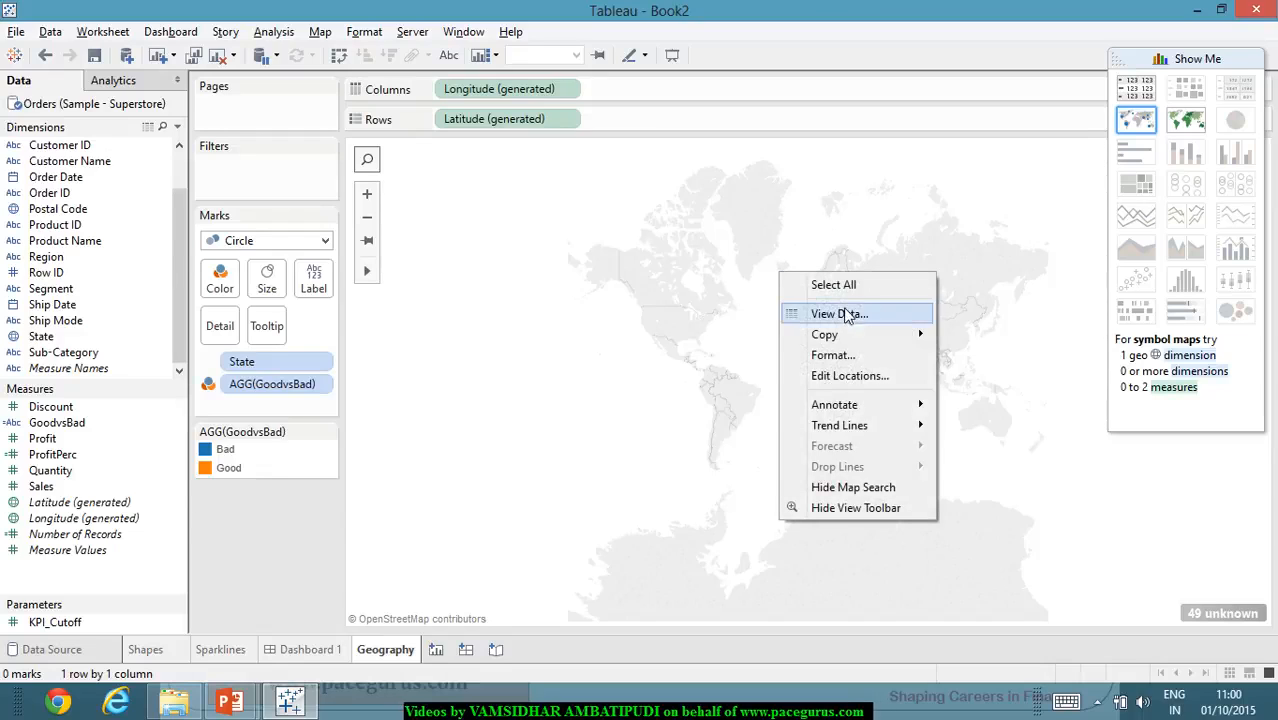
pyautogui.click(865, 377)
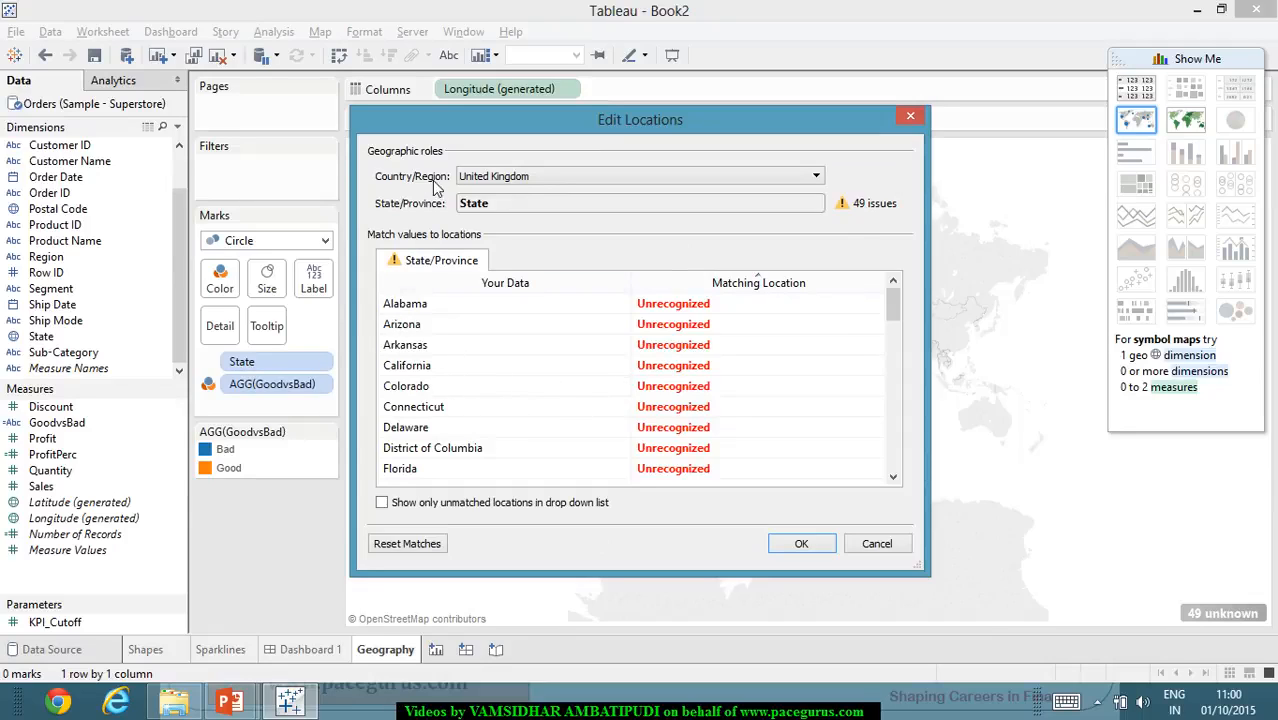
pyautogui.click(520, 183)
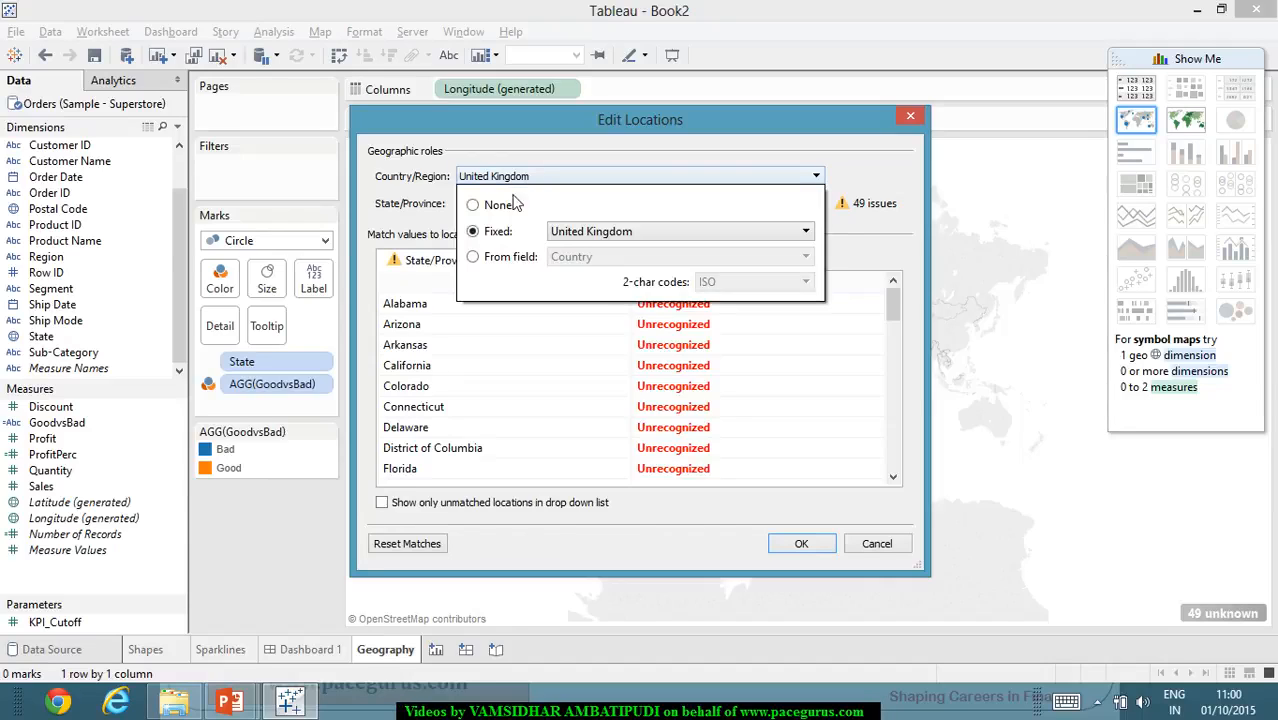
pyautogui.click(667, 234)
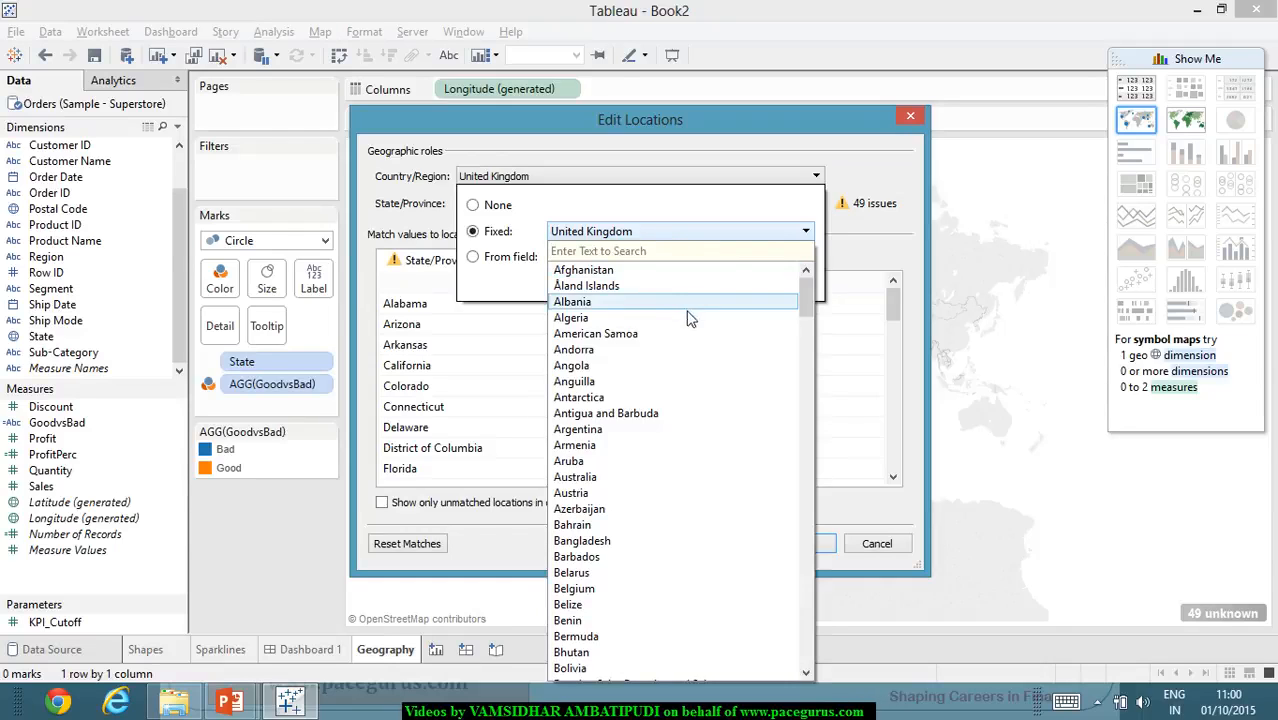
pyautogui.scroll(-20, 687, 318)
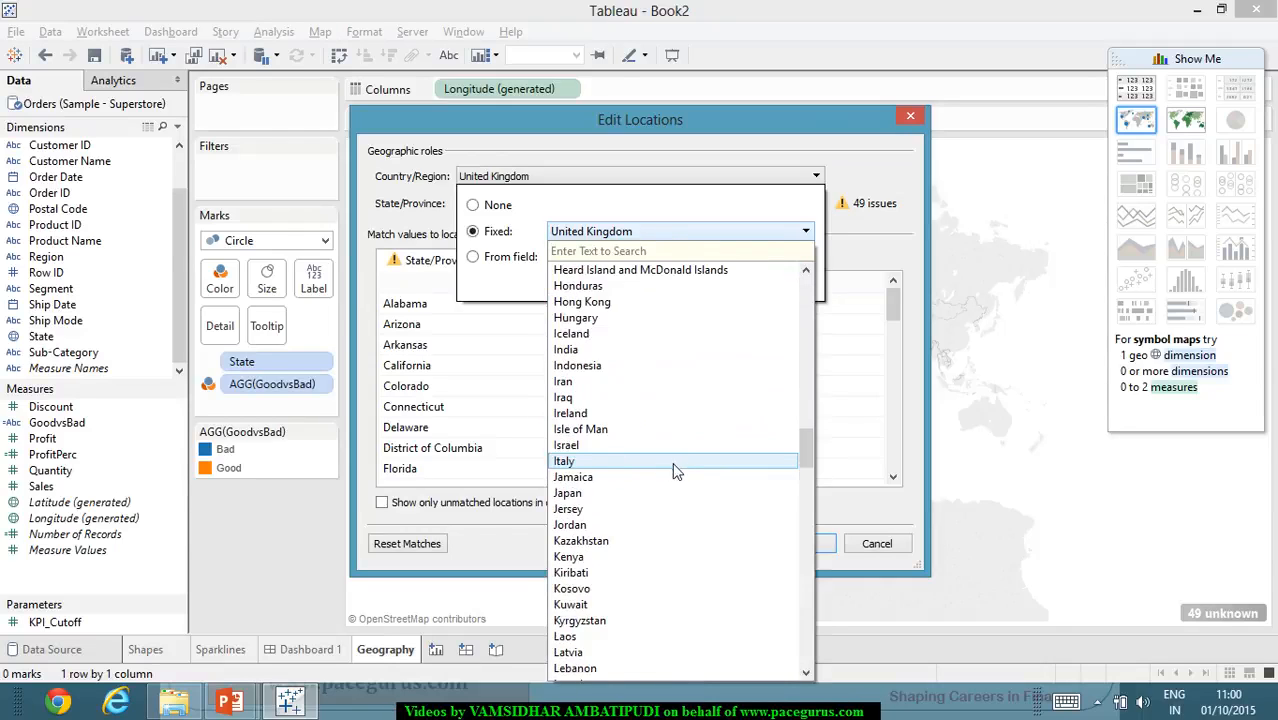
pyautogui.scroll(-20, 675, 470)
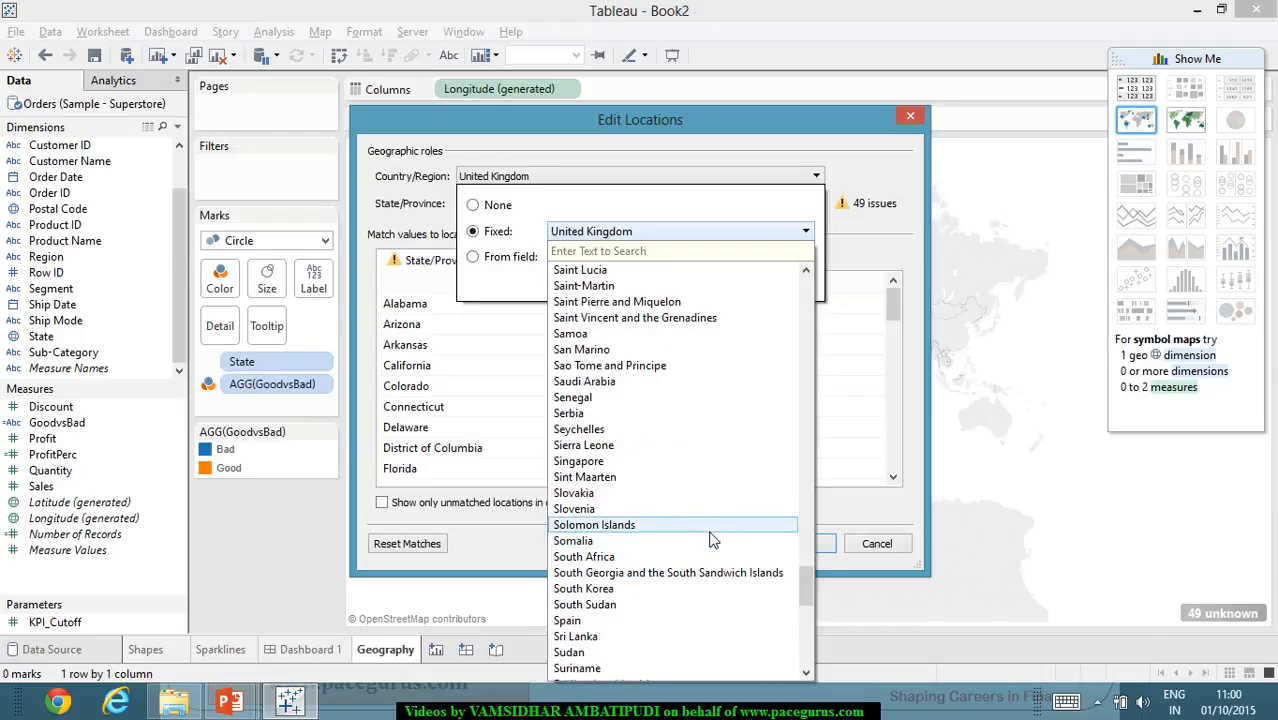
pyautogui.scroll(-12, 713, 540)
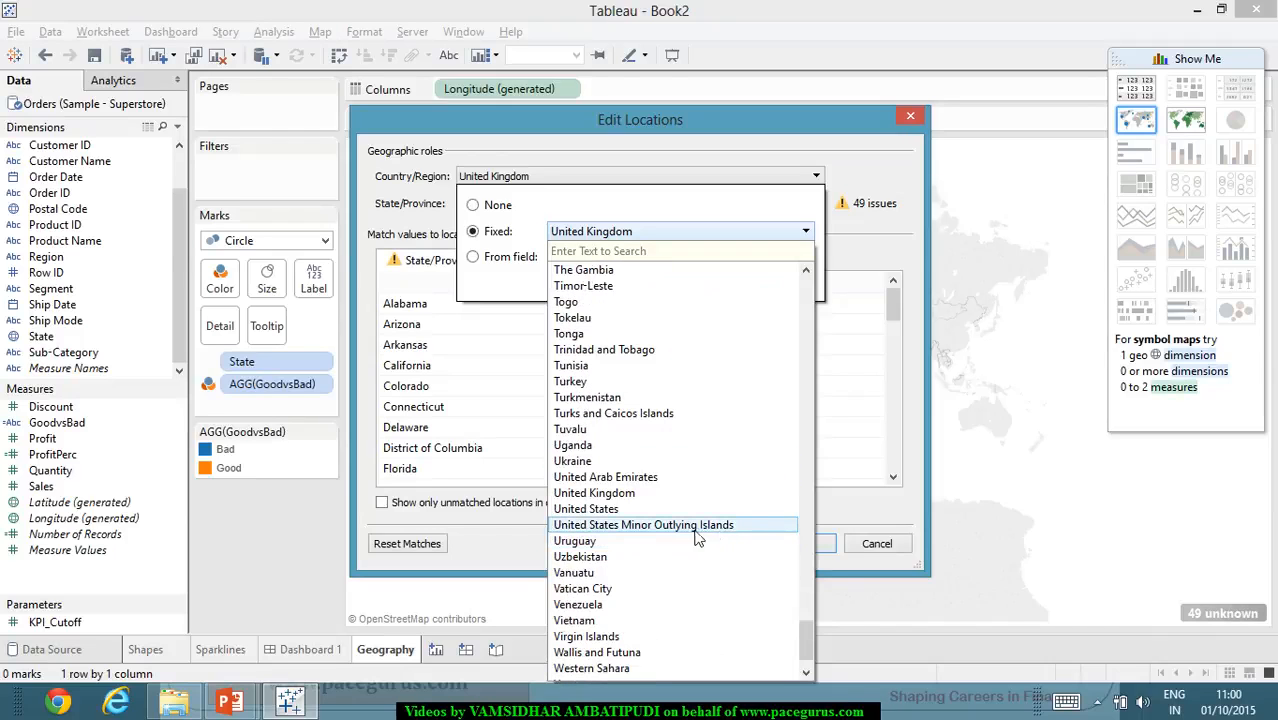
pyautogui.click(690, 509)
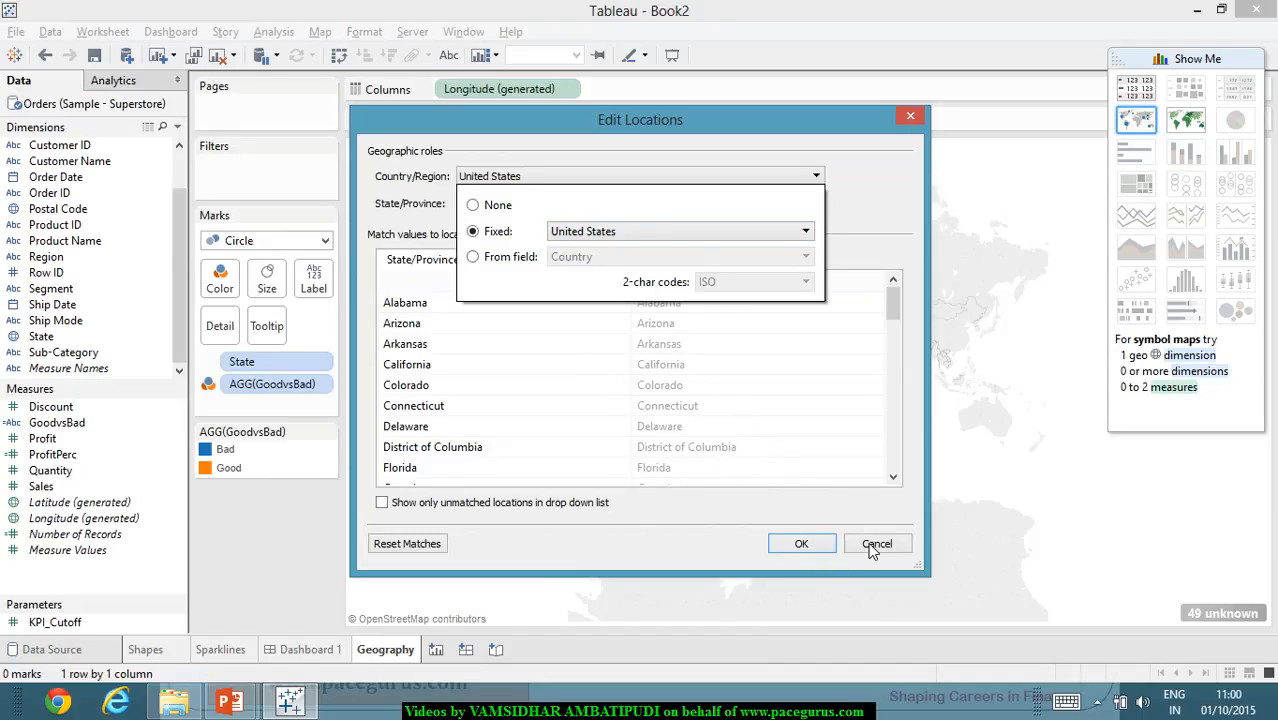
pyautogui.click(821, 542)
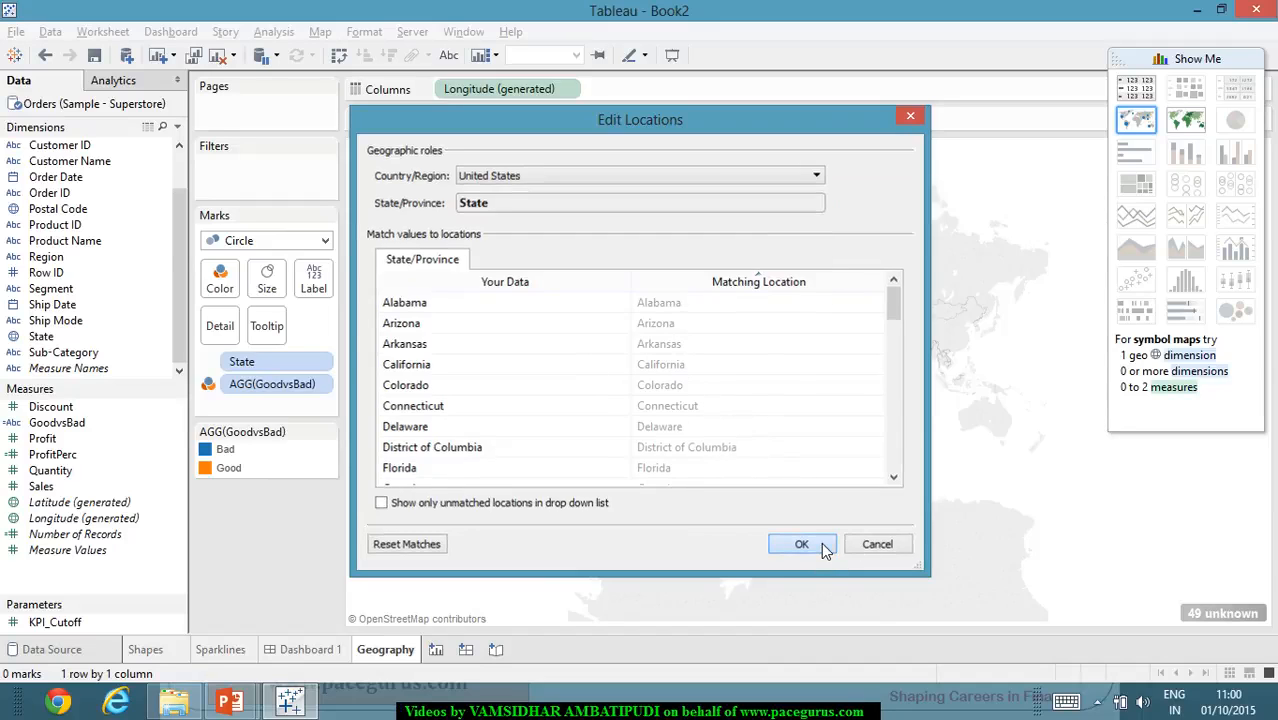
pyautogui.click(821, 542)
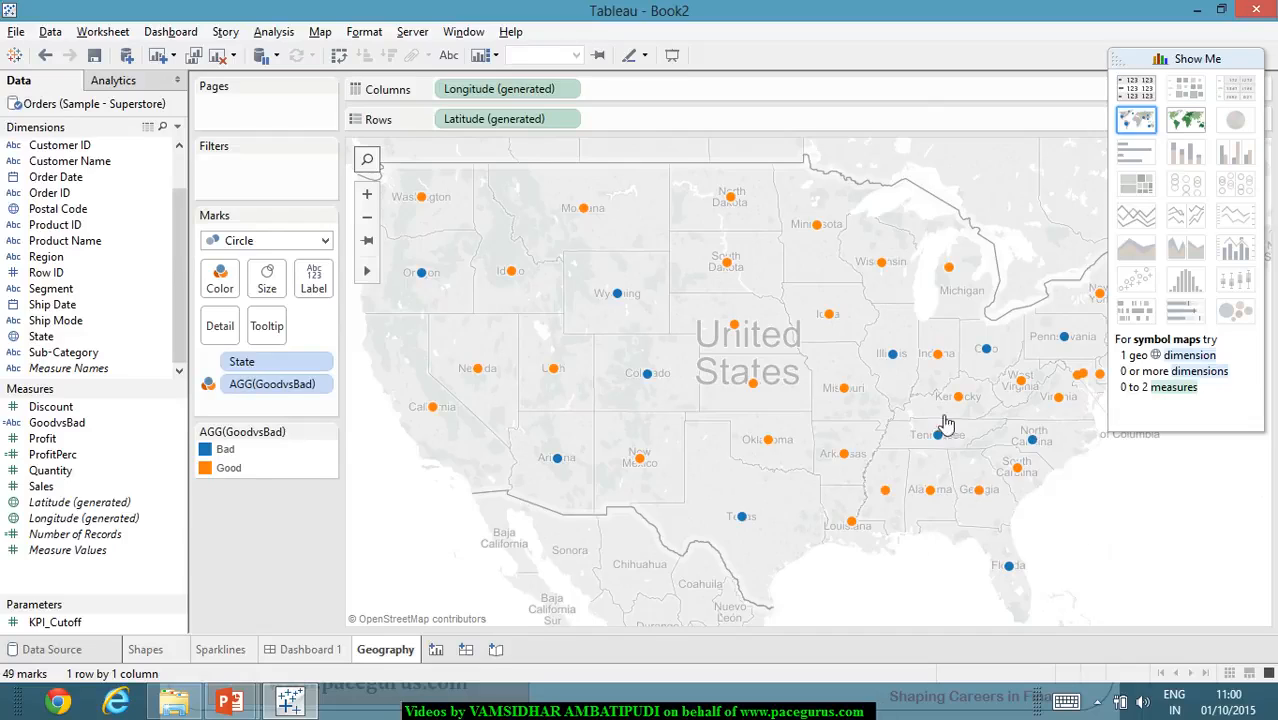
# - Convert the Geography symbol map to a filled map and collapse the Show Me suggestions
pyautogui.click(1198, 127)
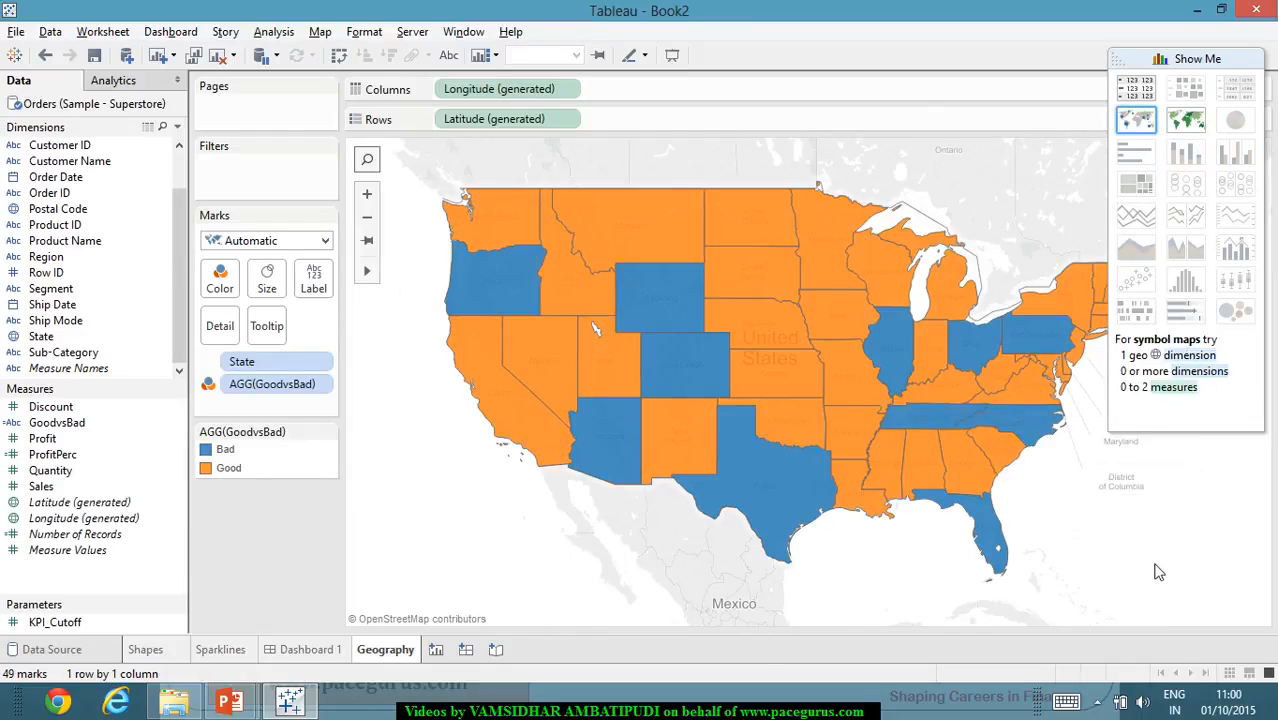
pyautogui.moveTo(530, 277)
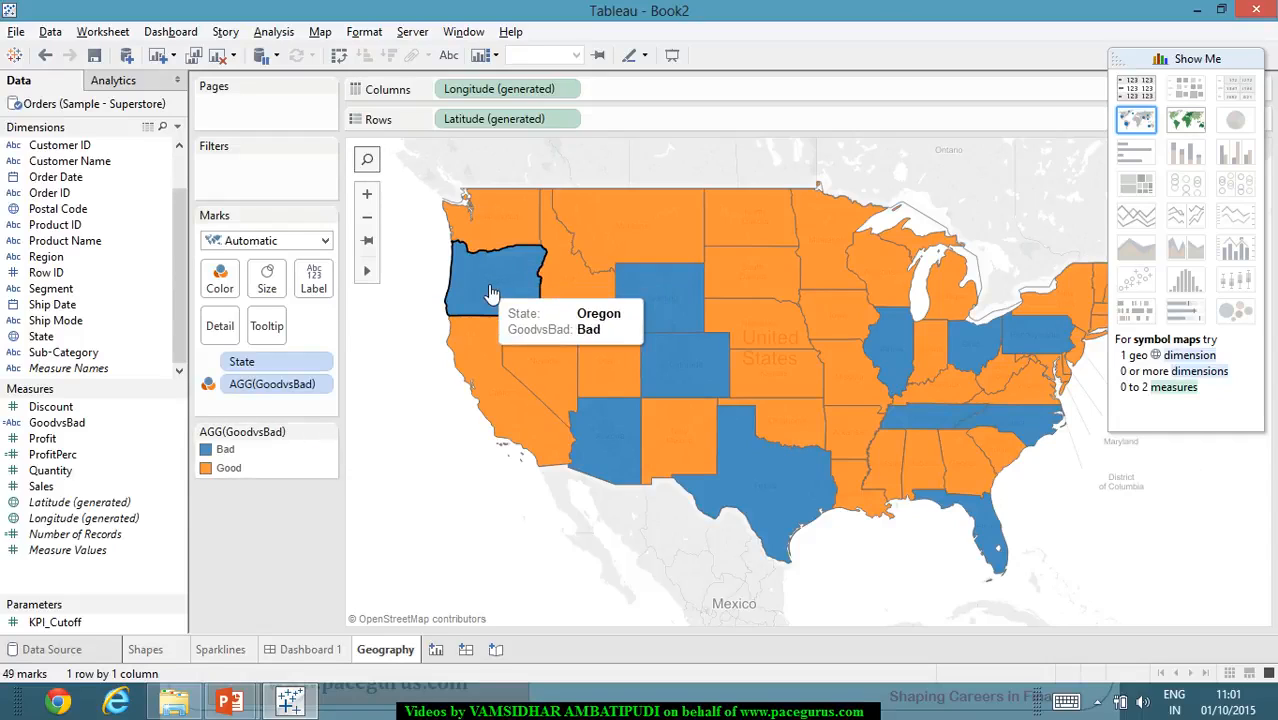
pyautogui.click(1236, 60)
pyautogui.moveTo(578, 343)
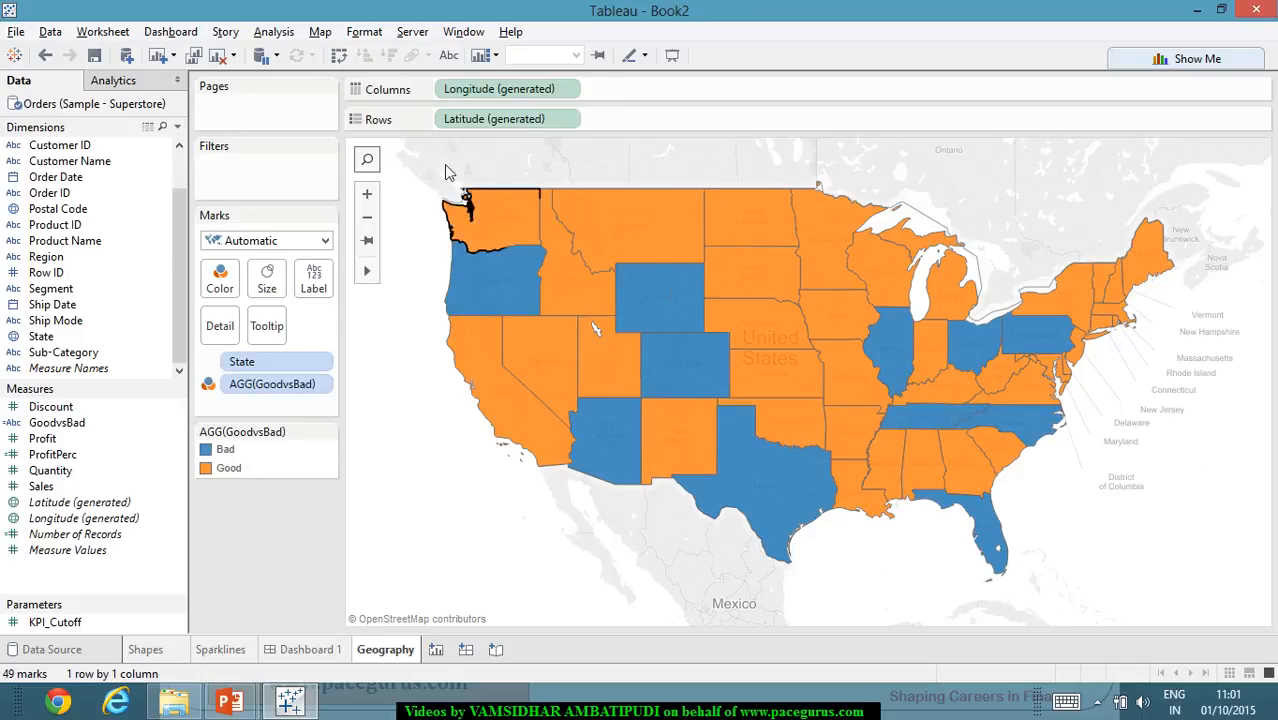
# - Set the Geography map's background washout to 100% in the map options and close them
pyautogui.click(324, 34)
pyautogui.moveTo(385, 97)
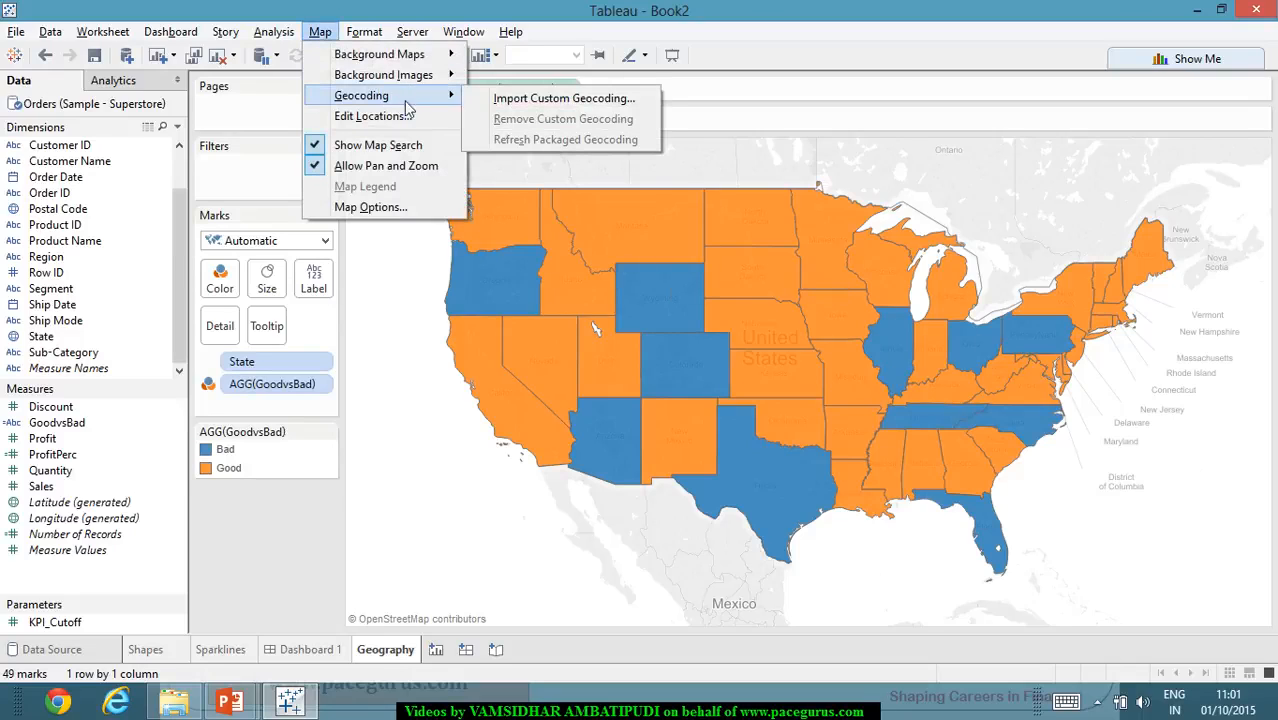
pyautogui.click(437, 210)
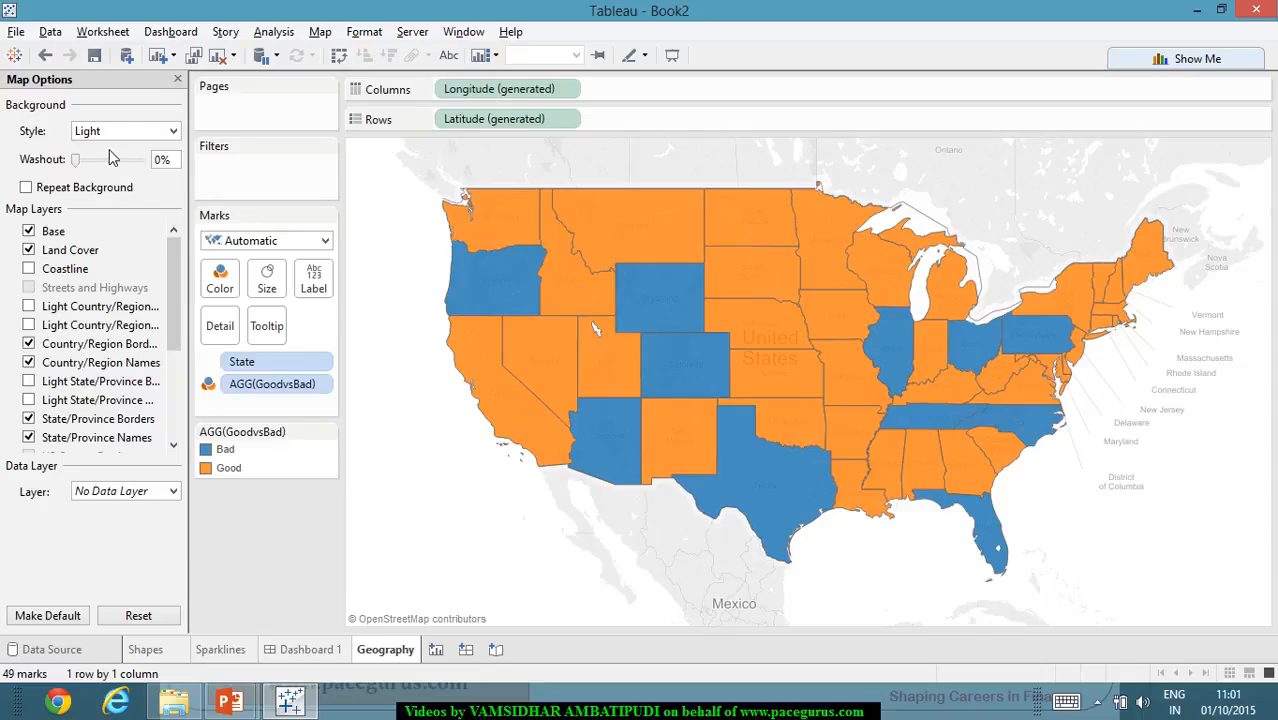
pyautogui.moveTo(75, 161); pyautogui.dragTo(145, 162)
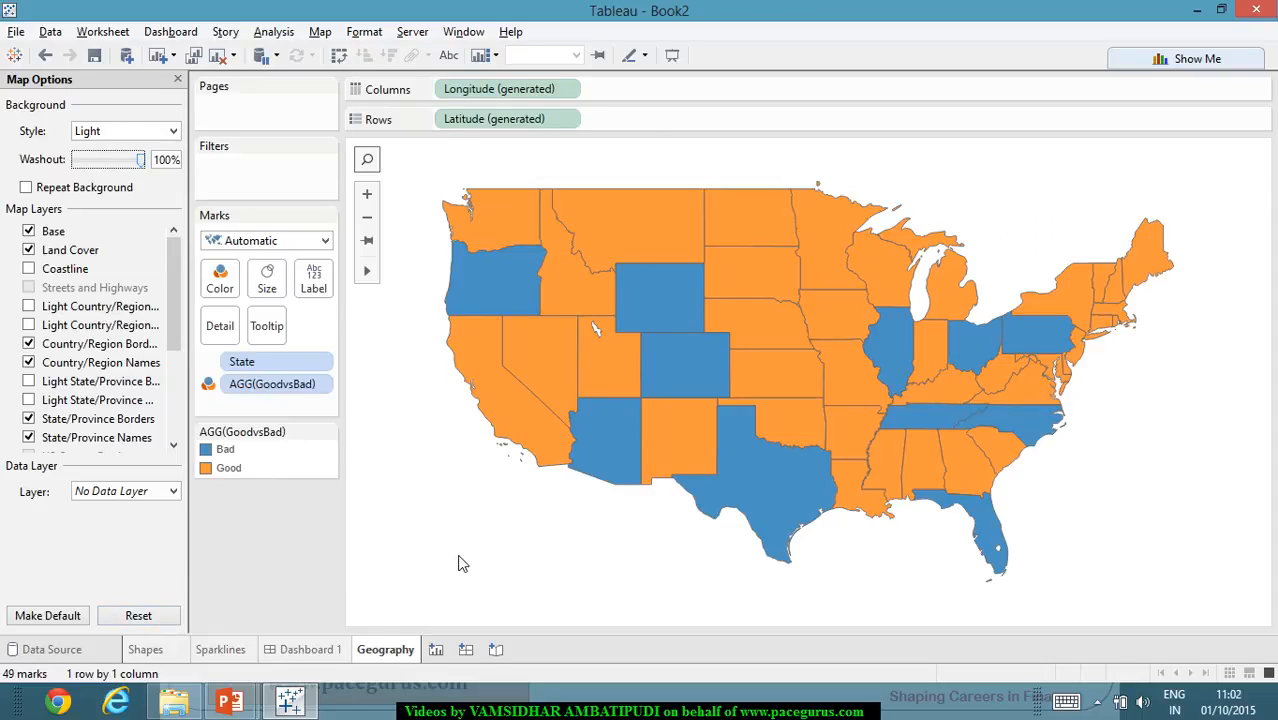
pyautogui.click(178, 80)
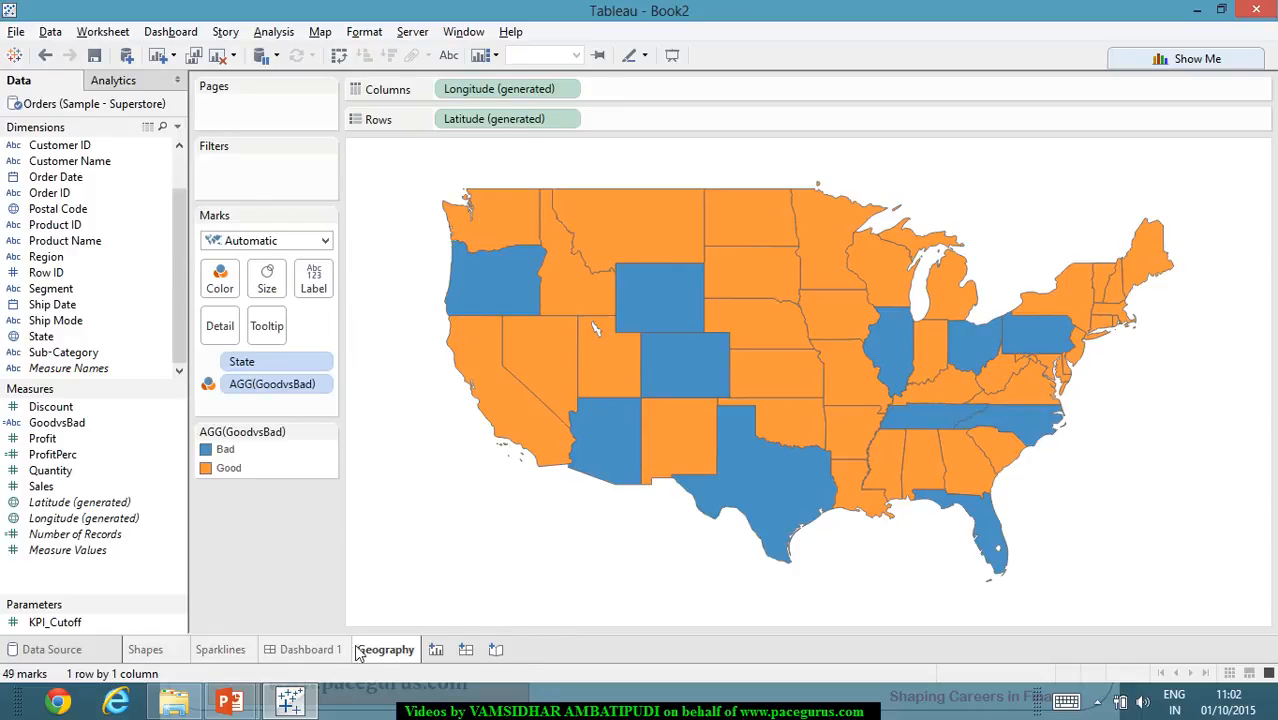
# - Duplicate the Dashboard 1 sheet
pyautogui.click(310, 652)
pyautogui.moveTo(307, 653)
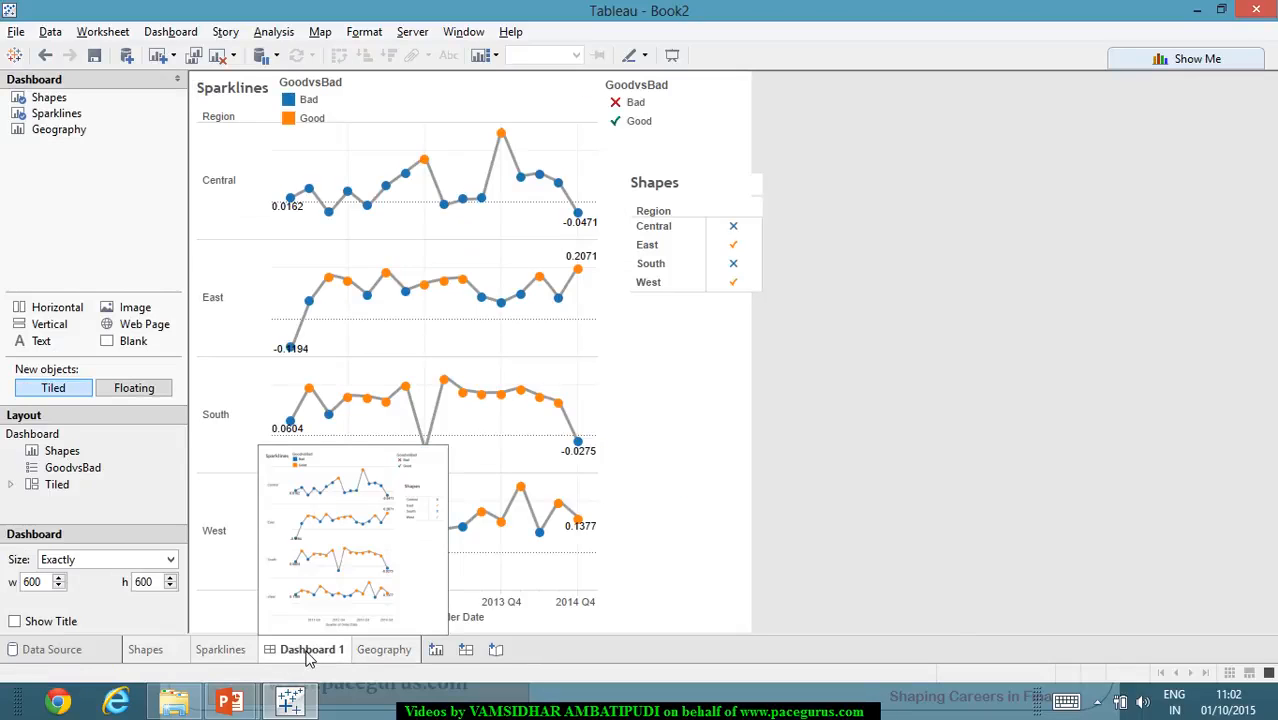
pyautogui.rightClick(308, 652)
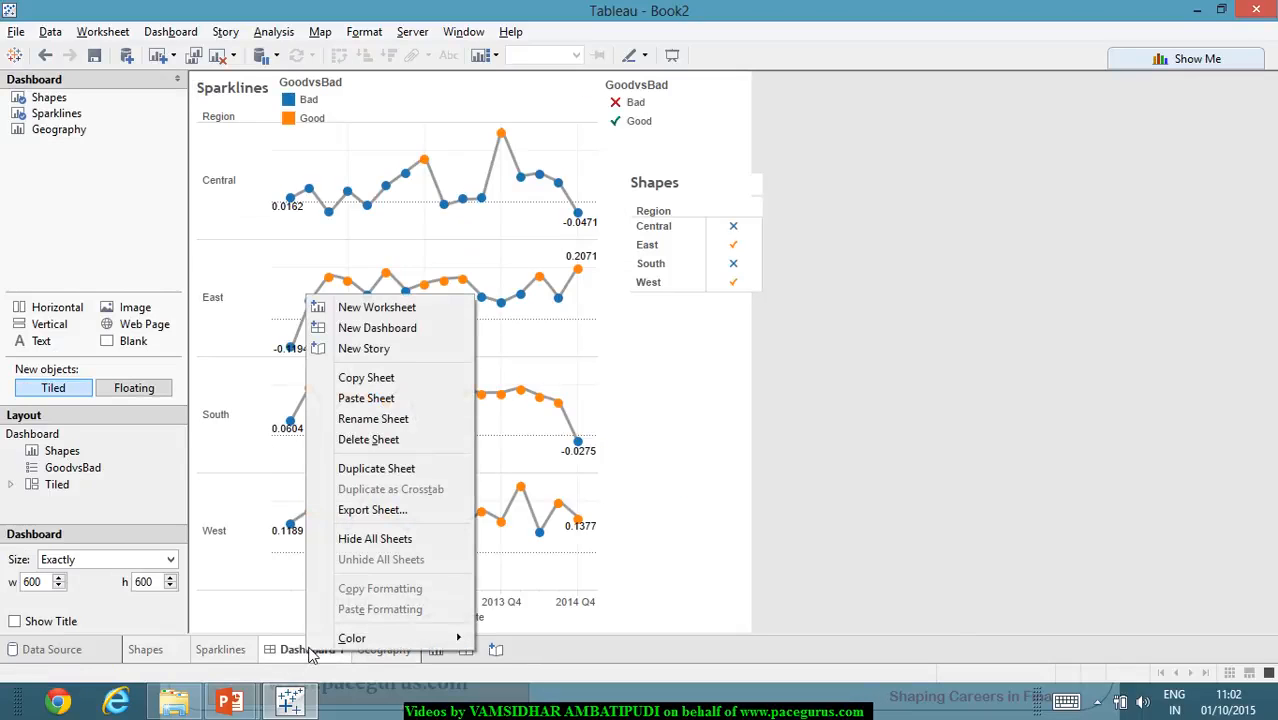
pyautogui.click(437, 470)
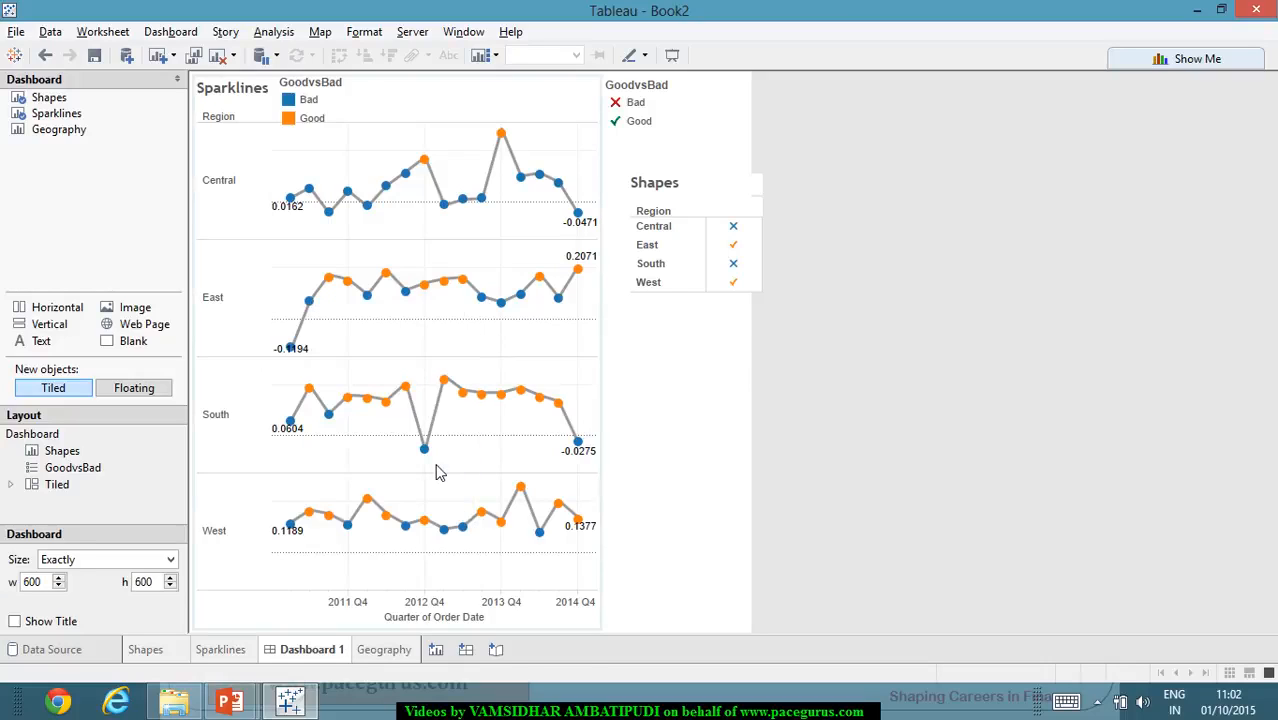
pyautogui.rightClick(436, 649)
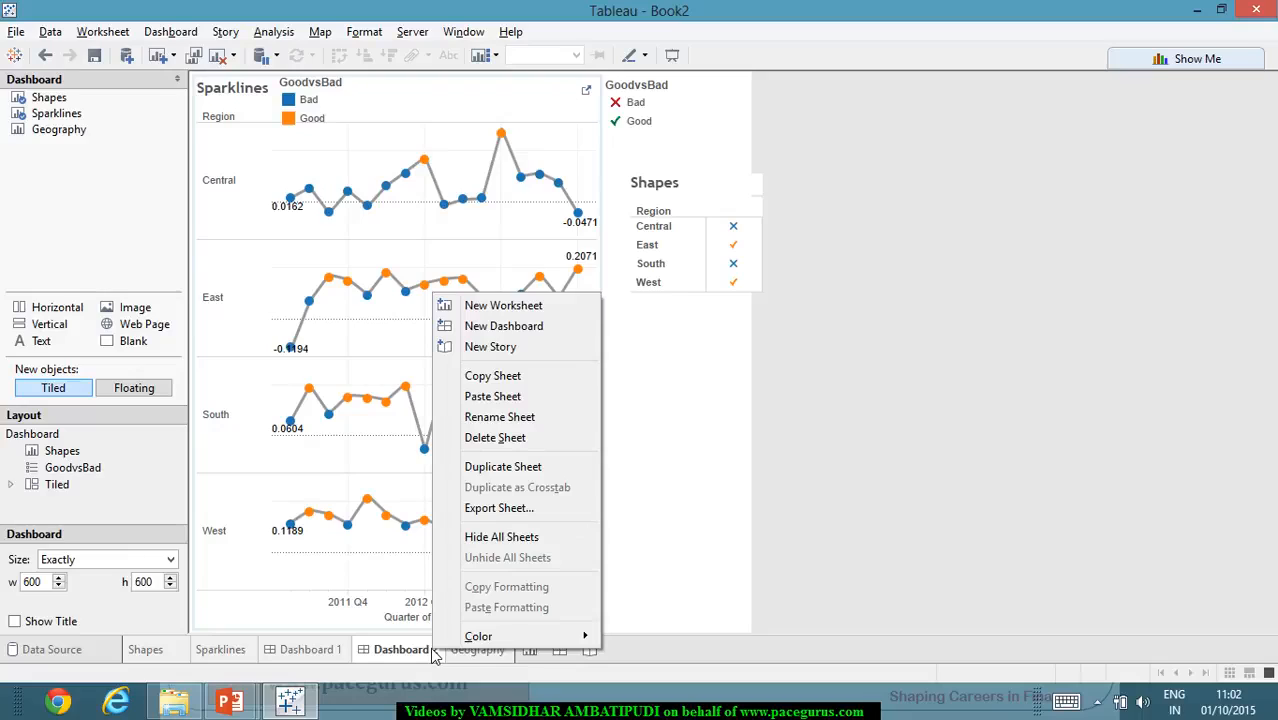
pyautogui.click(675, 453)
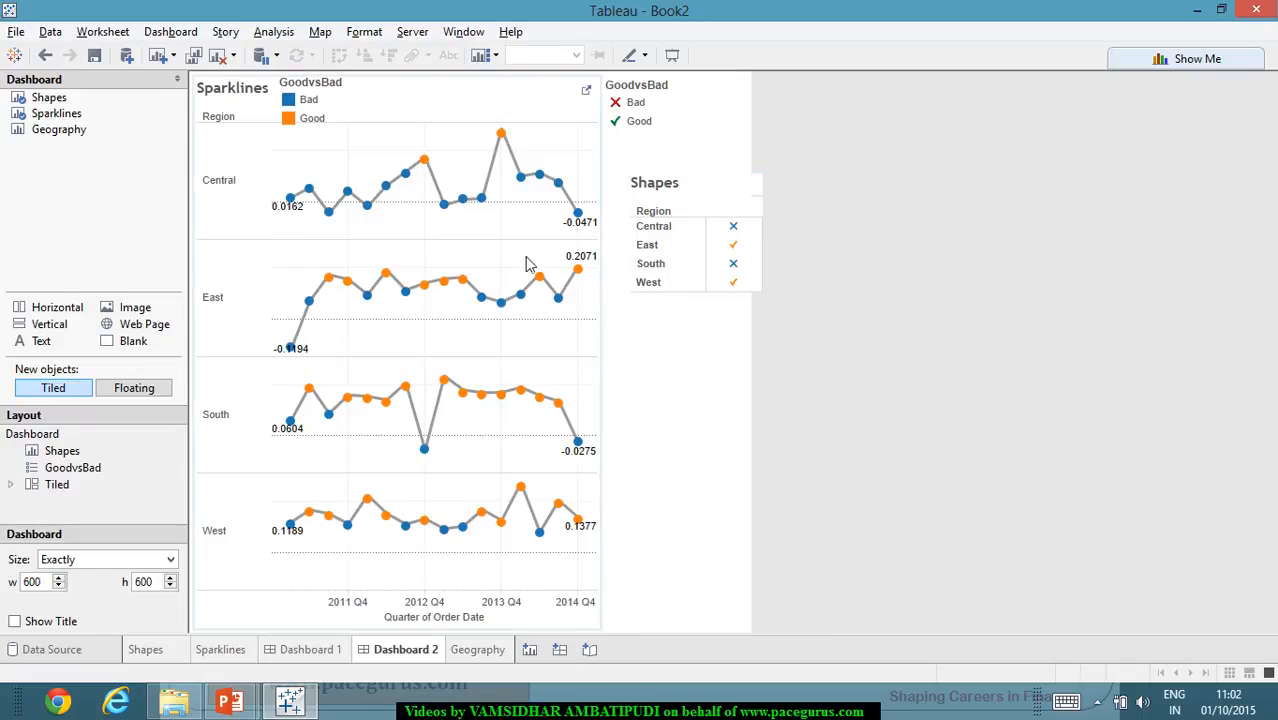
# - Narrow the Sparklines view on the duplicated dashboard and place the floating Shapes view beside it at about x 357, y 77
pyautogui.click(585, 298)
pyautogui.moveTo(614, 317); pyautogui.dragTo(506, 318)
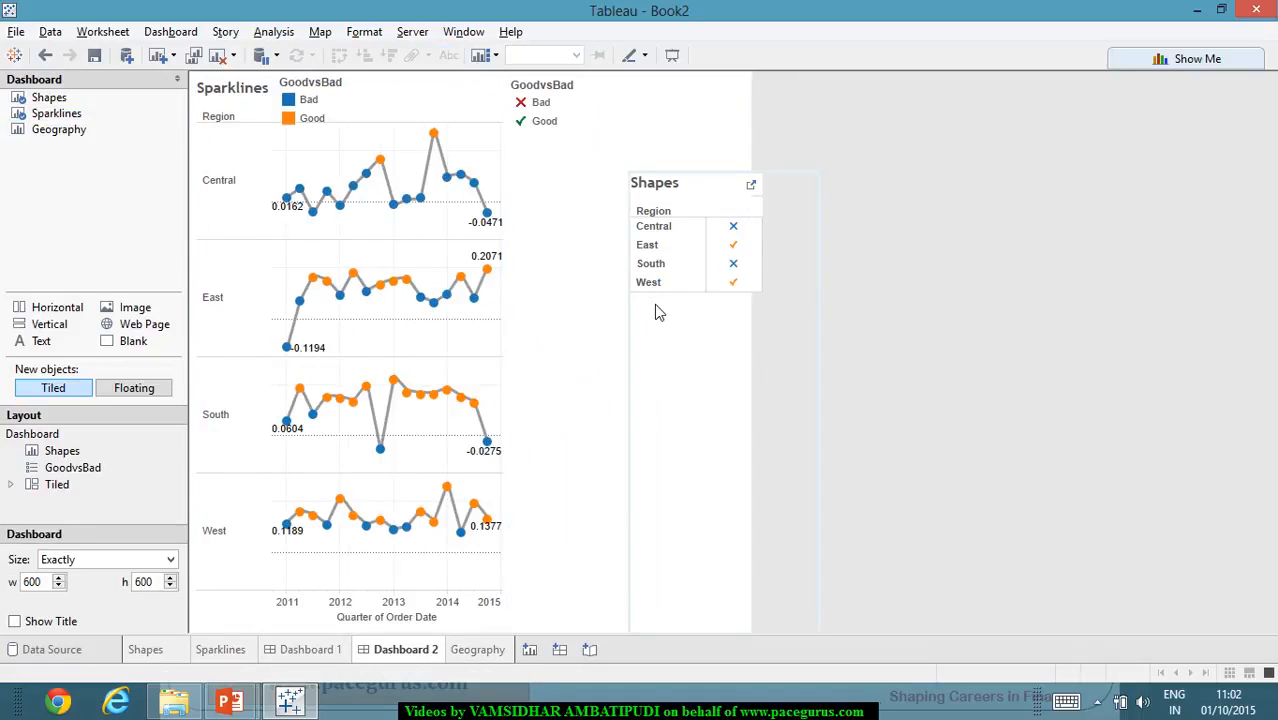
pyautogui.click(703, 183)
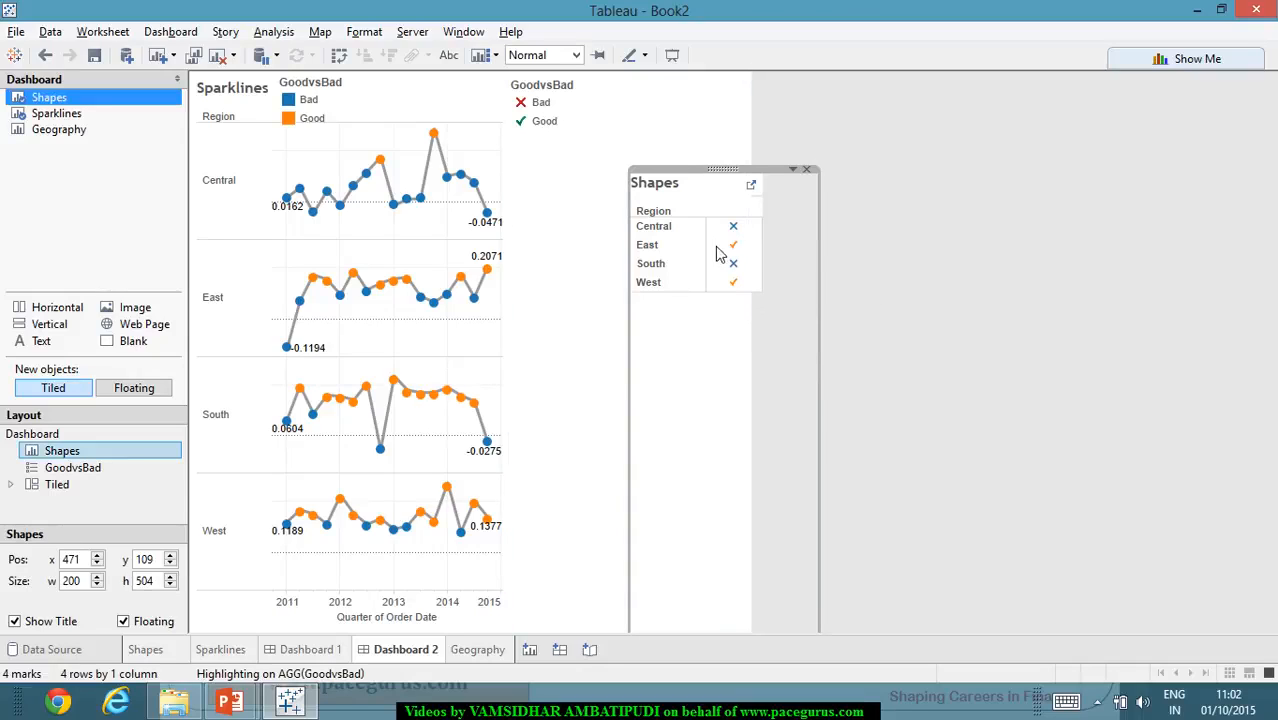
pyautogui.moveTo(722, 175); pyautogui.dragTo(266, 143)
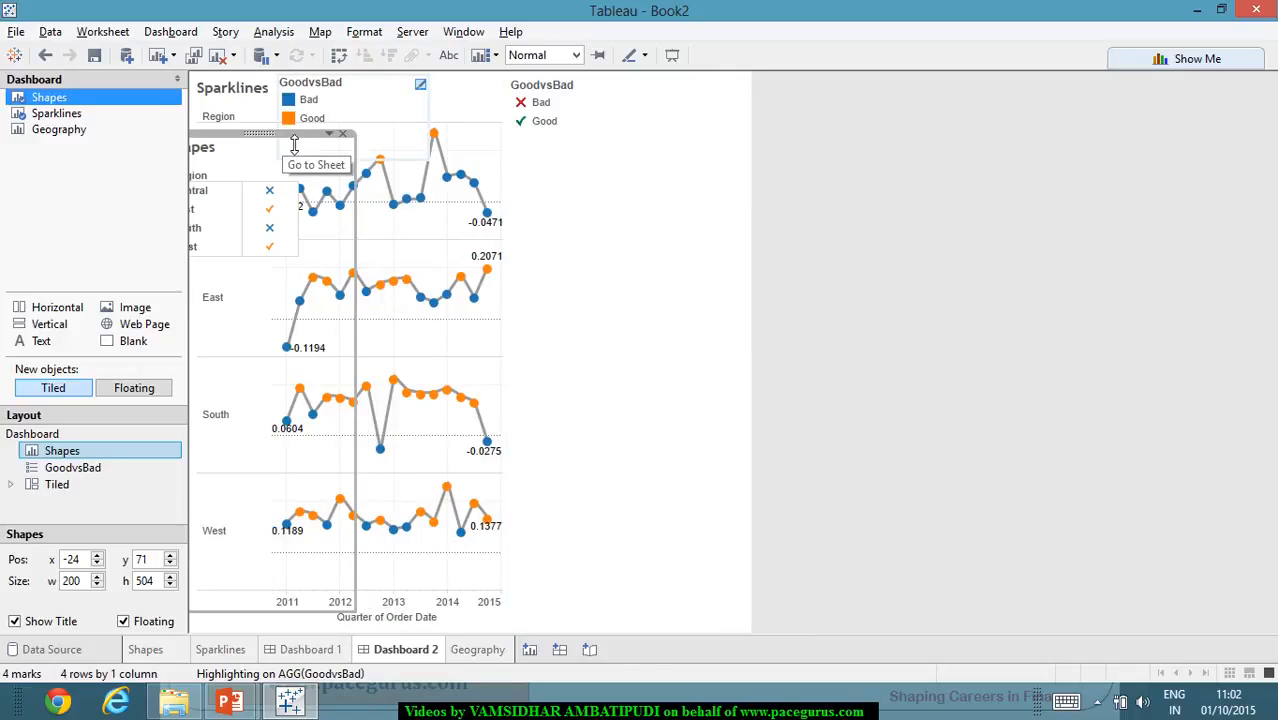
pyautogui.moveTo(322, 140); pyautogui.dragTo(633, 148)
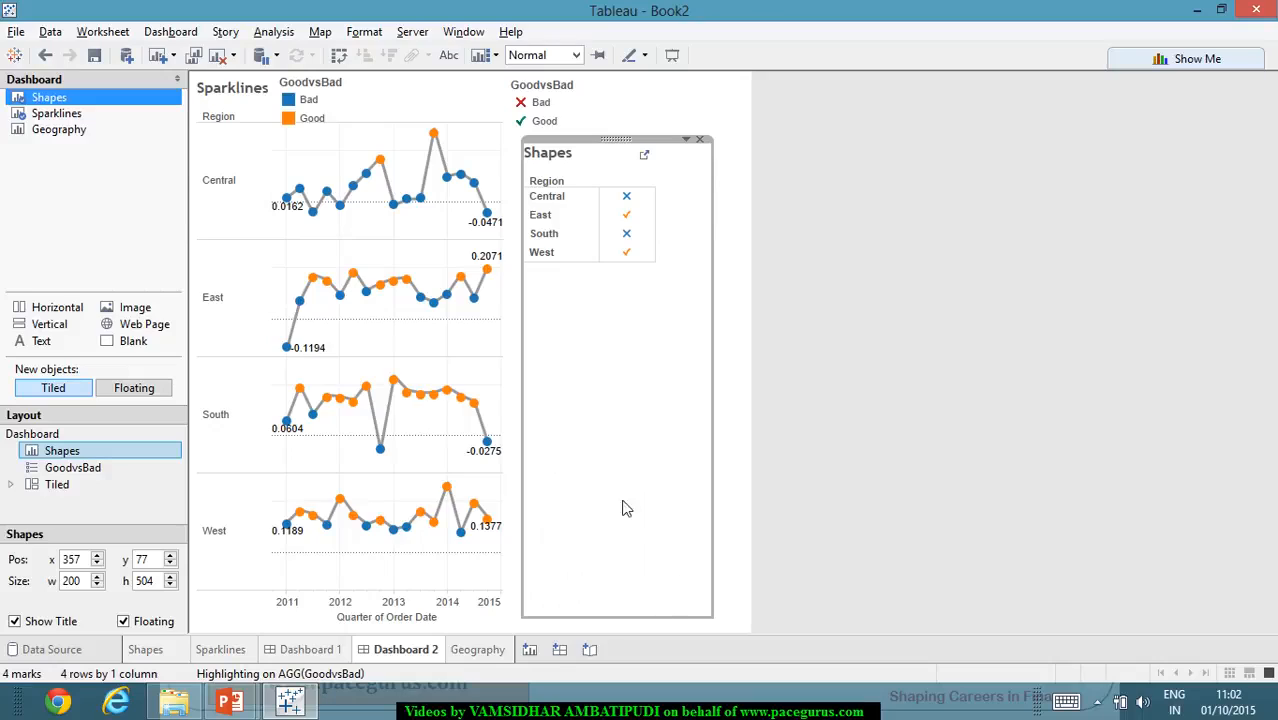
# - Stretch the Shapes table's rows to fill its container and move the view over the Sparklines region labels at about x -6, y 53
pyautogui.moveTo(624, 262)
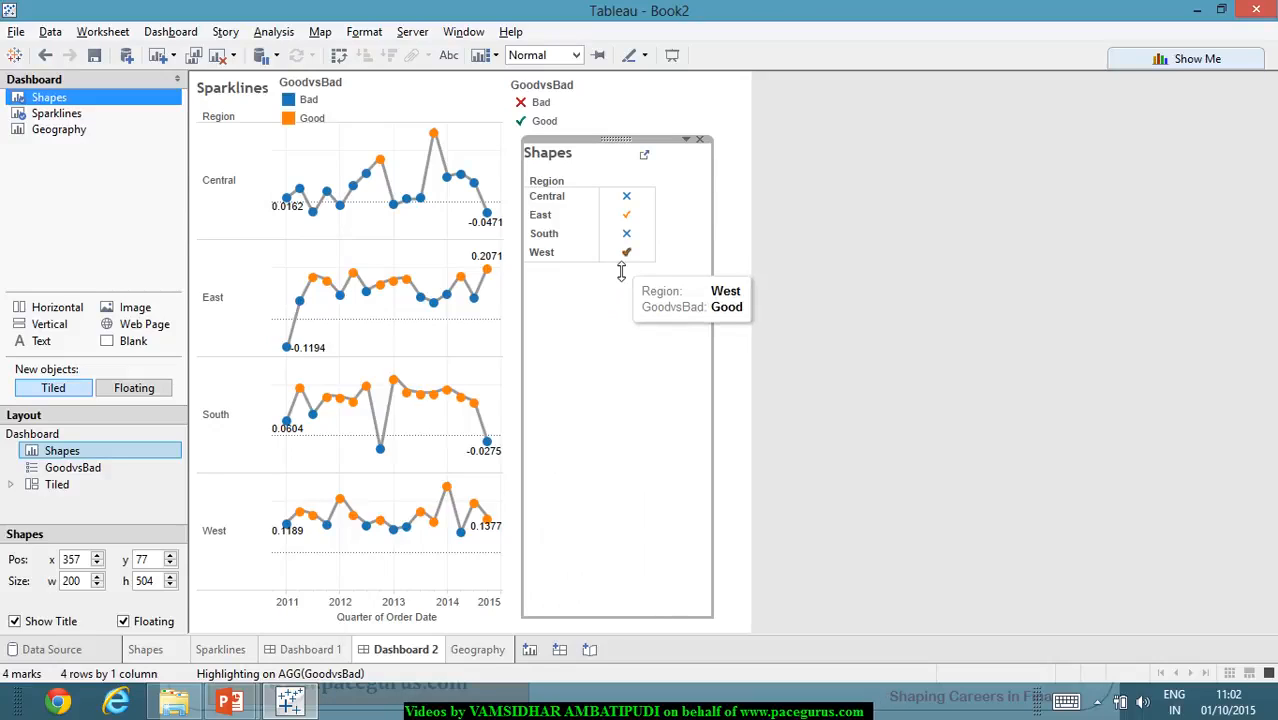
pyautogui.moveTo(624, 606); pyautogui.dragTo(625, 609)
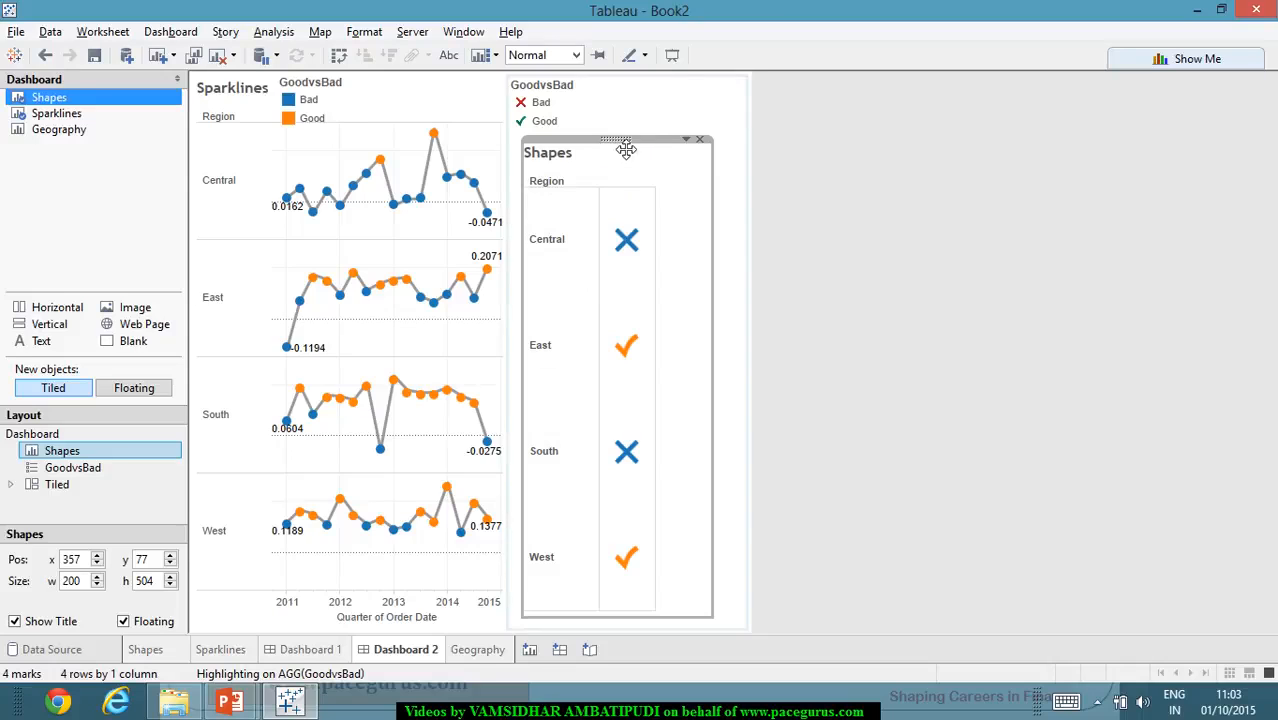
pyautogui.moveTo(257, 143)
pyautogui.mouseDown()
pyautogui.moveTo(268, 138)
pyautogui.moveTo(256, 126)
pyautogui.mouseUp()
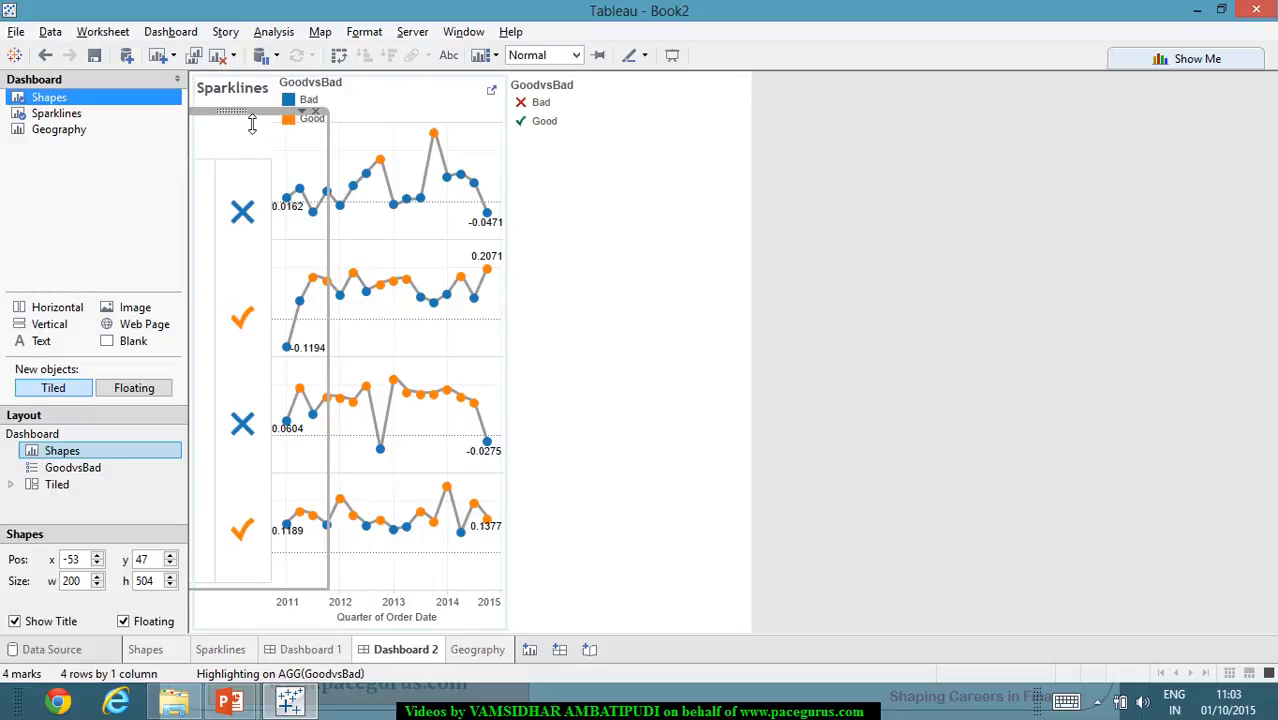
pyautogui.moveTo(245, 120); pyautogui.dragTo(670, 155)
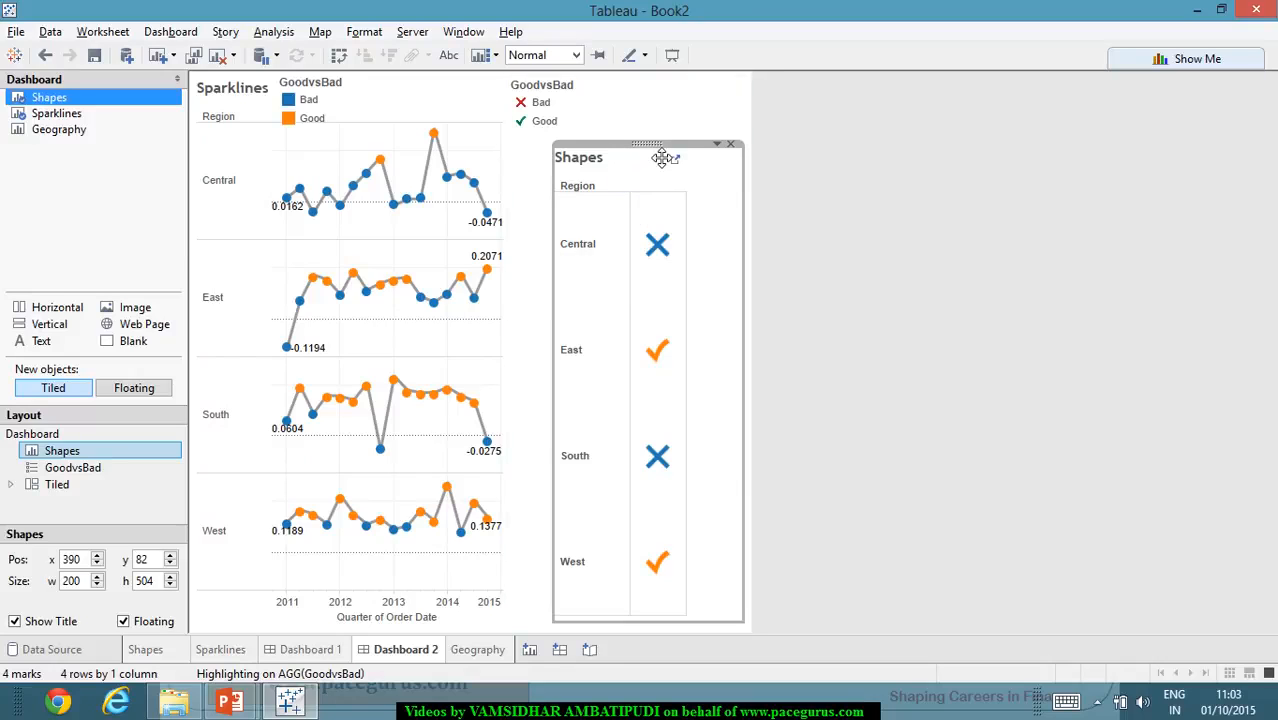
pyautogui.moveTo(655, 145); pyautogui.dragTo(290, 126)
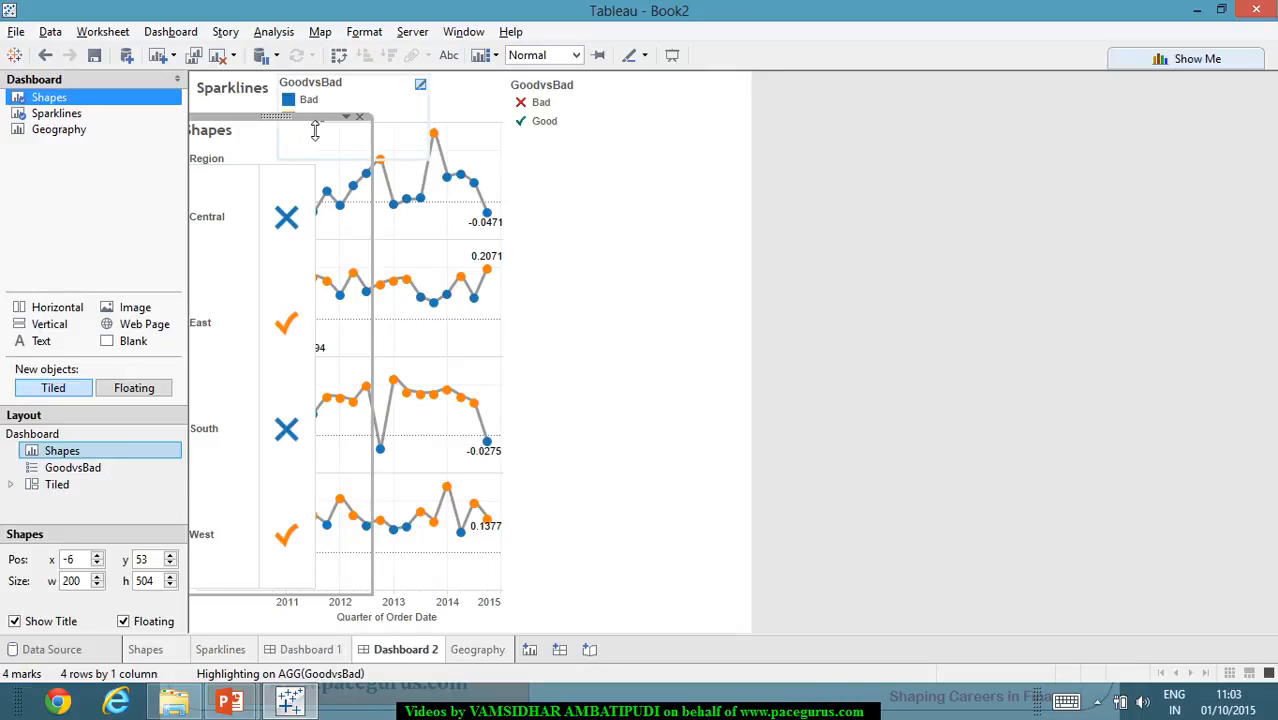
pyautogui.click(670, 325)
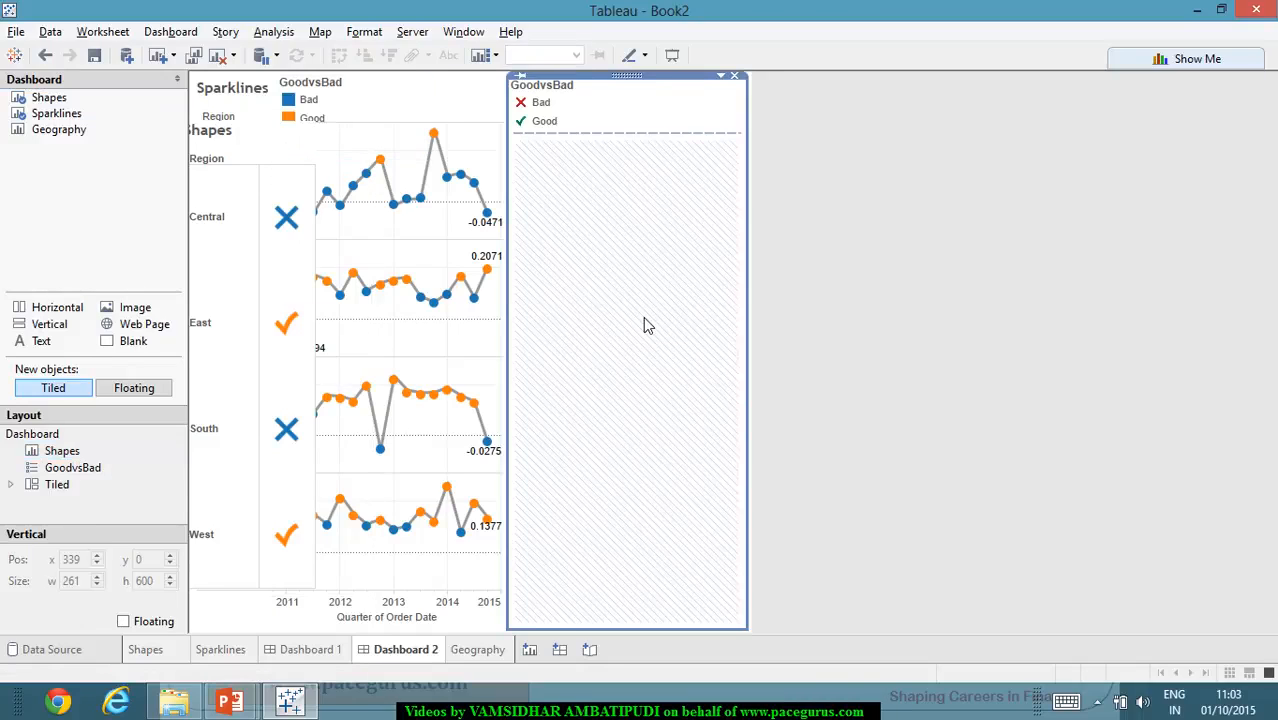
# - Hide the title of the floating Shapes view and slightly narrow the dashboard side pane
pyautogui.rightClick(280, 130)
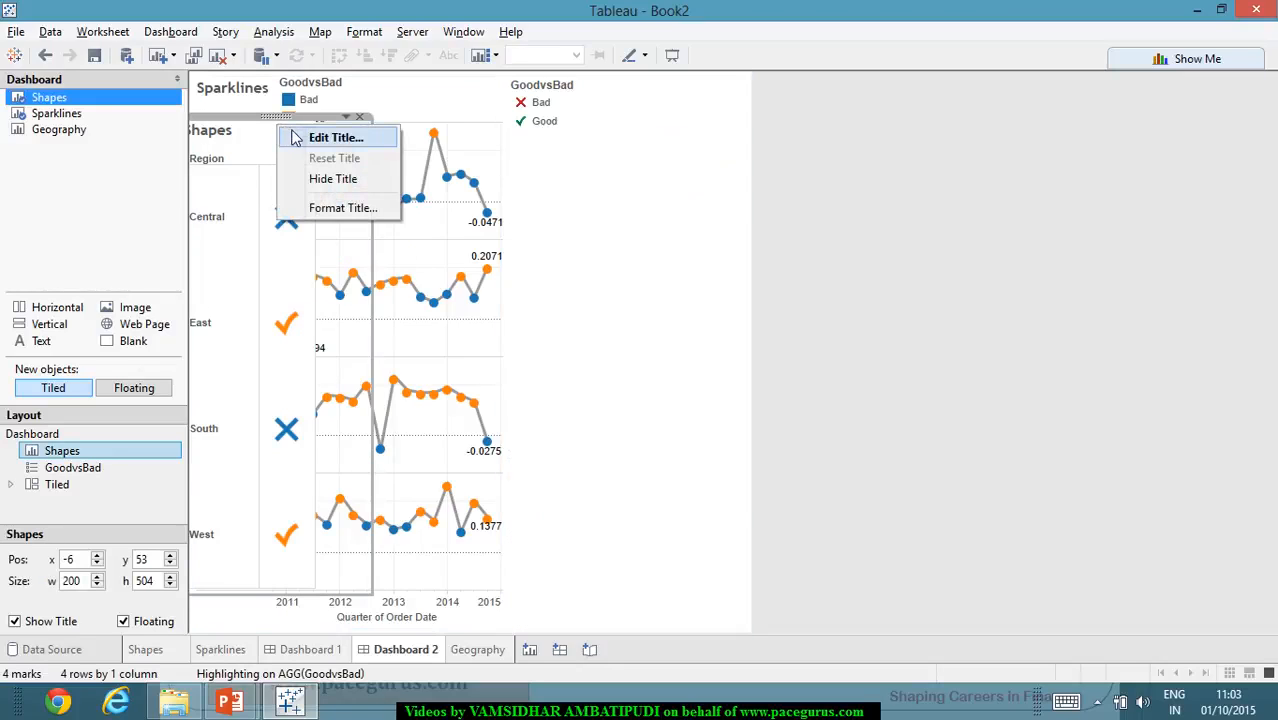
pyautogui.click(333, 179)
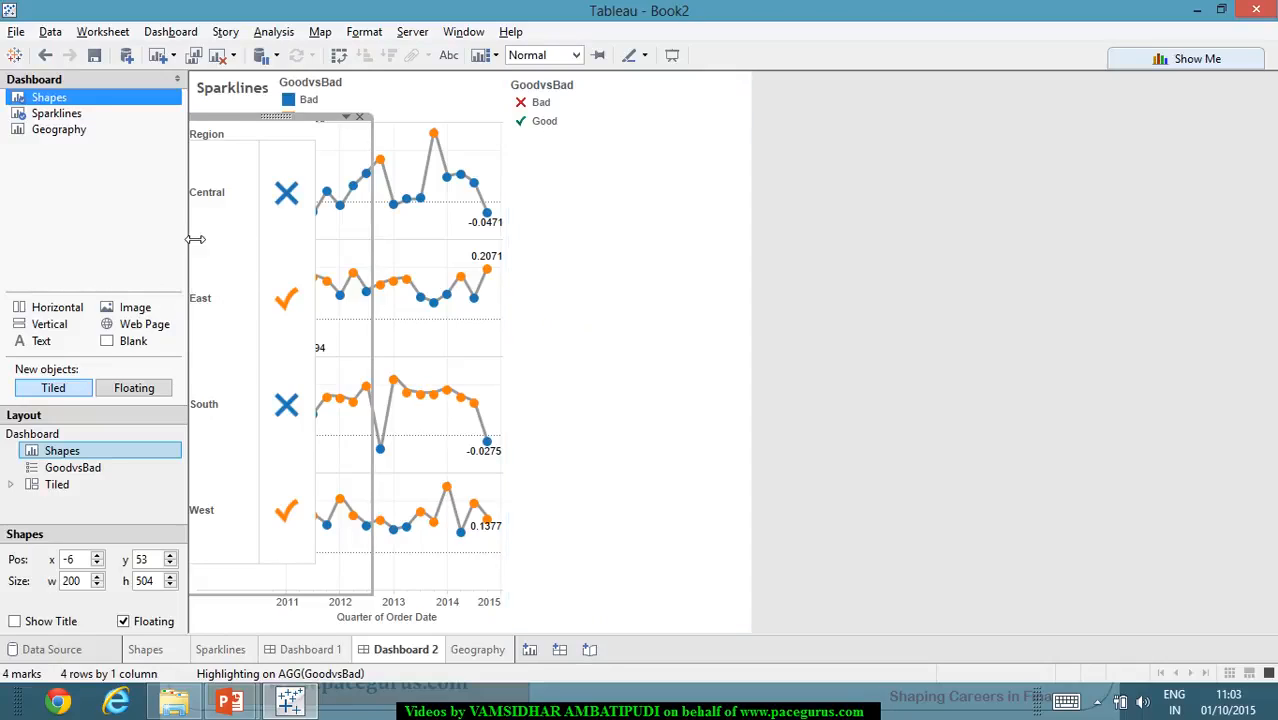
pyautogui.moveTo(184, 231); pyautogui.dragTo(156, 236)
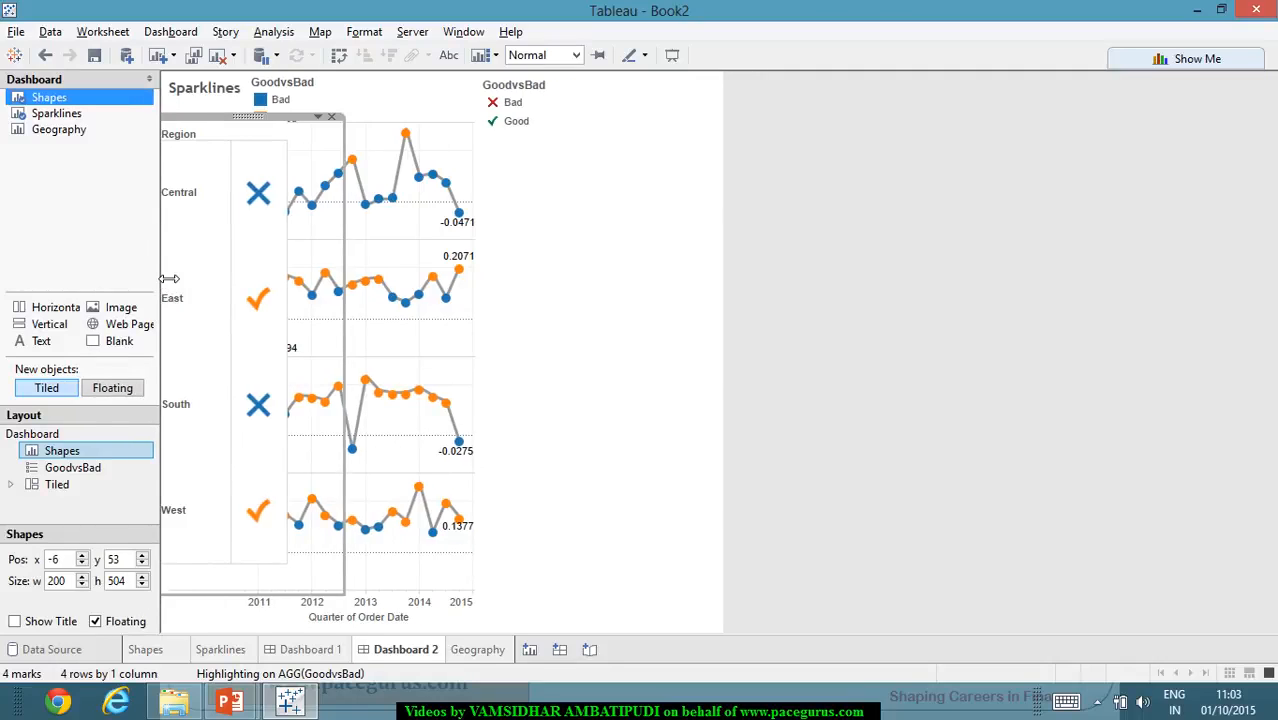
# - Widen the dashboard side pane and set the floating Shapes view's x position to 0
pyautogui.moveTo(170, 279); pyautogui.dragTo(198, 281)
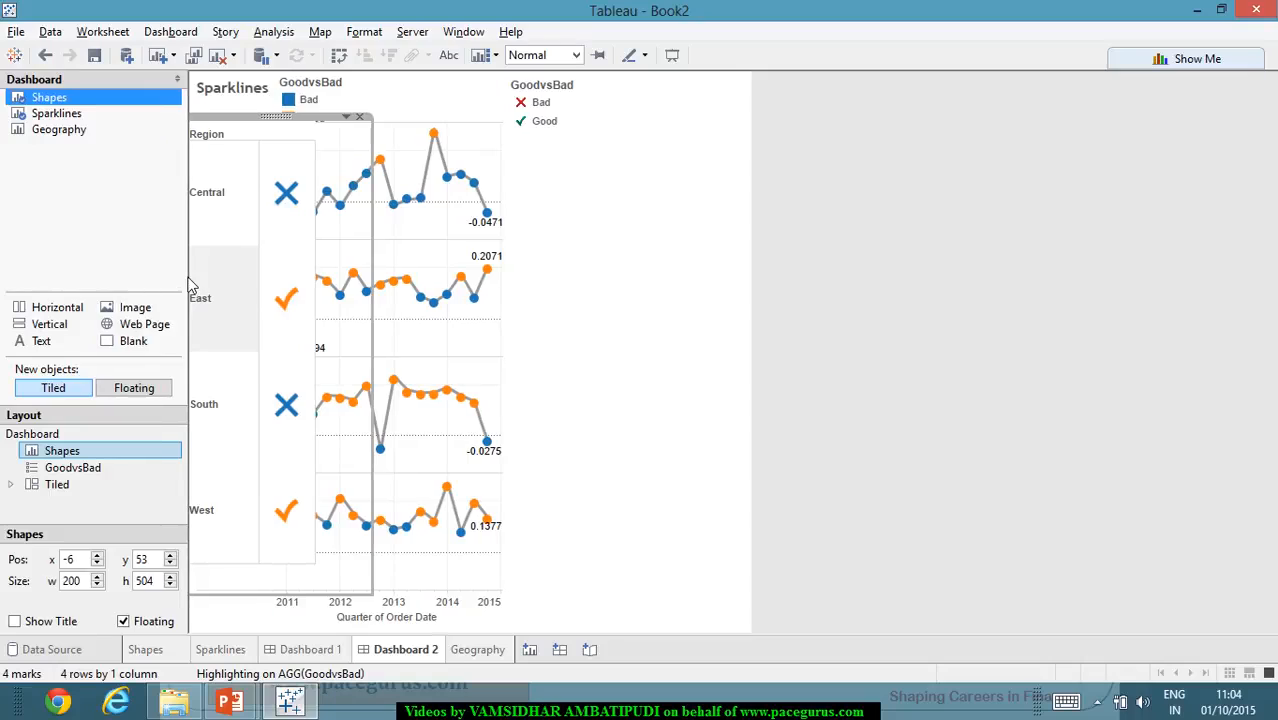
pyautogui.click(89, 561)
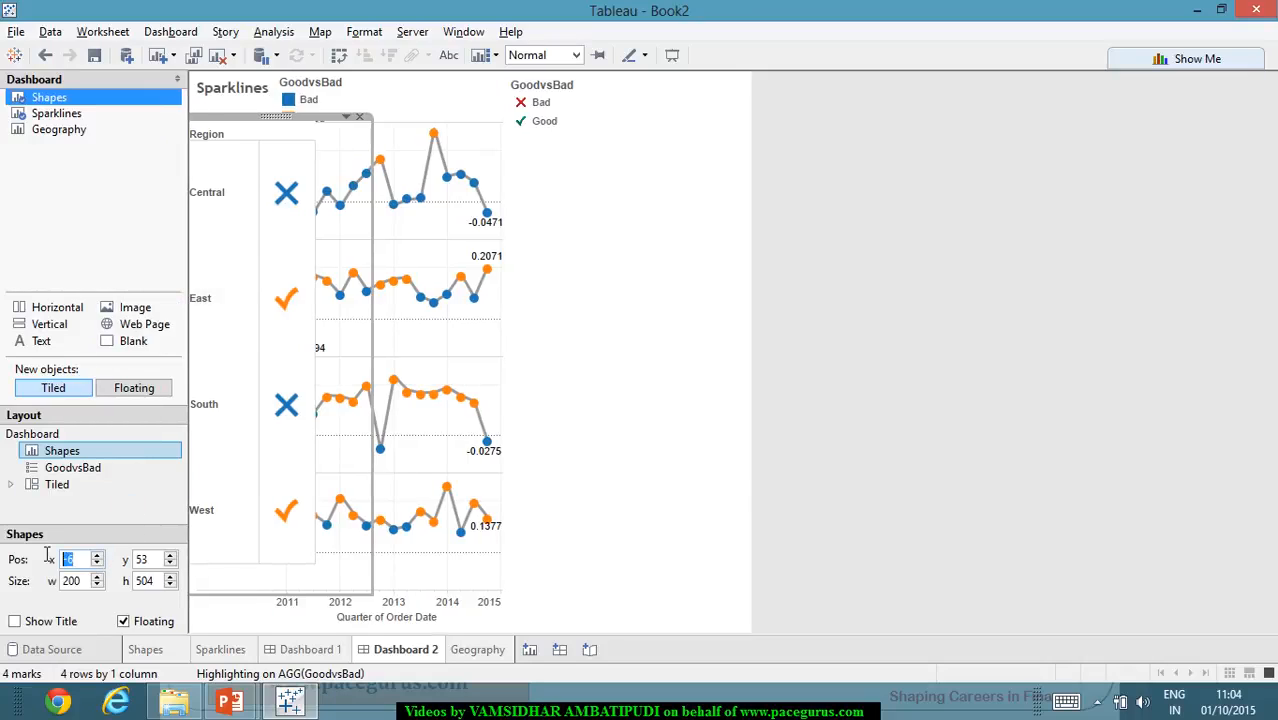
pyautogui.moveTo(226, 662)
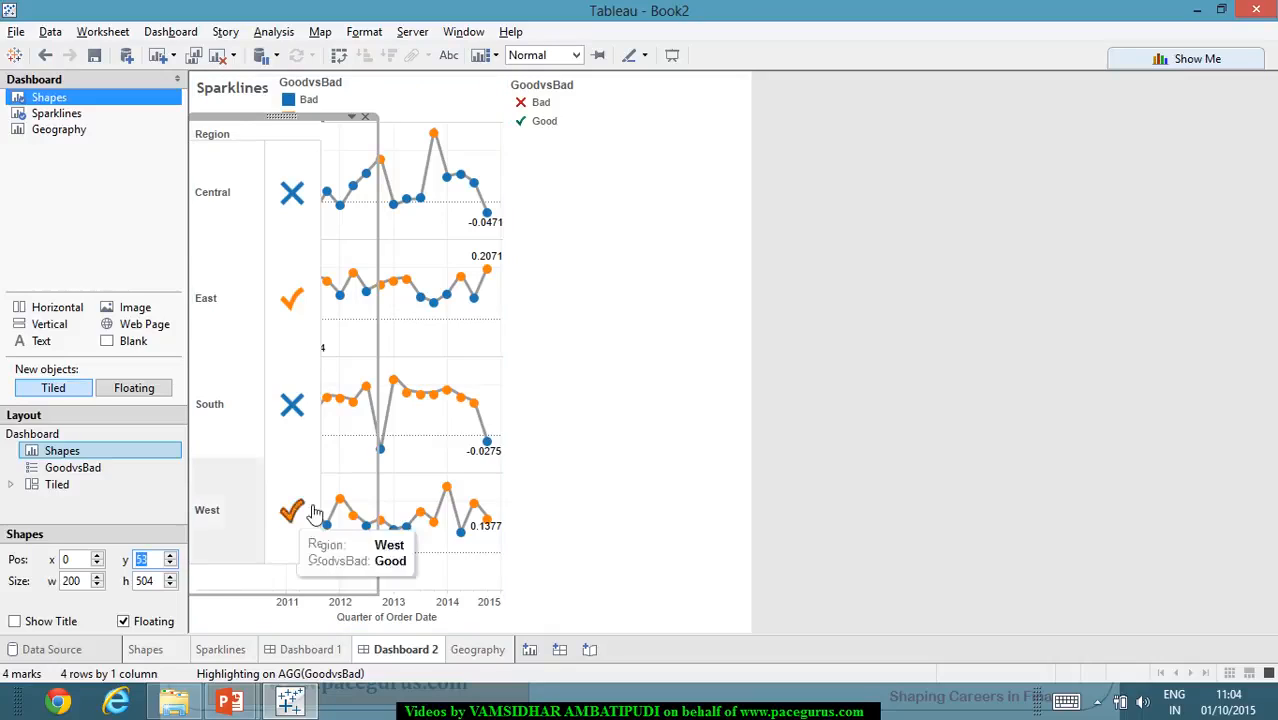
pyautogui.click(565, 455)
pyautogui.click(920, 445)
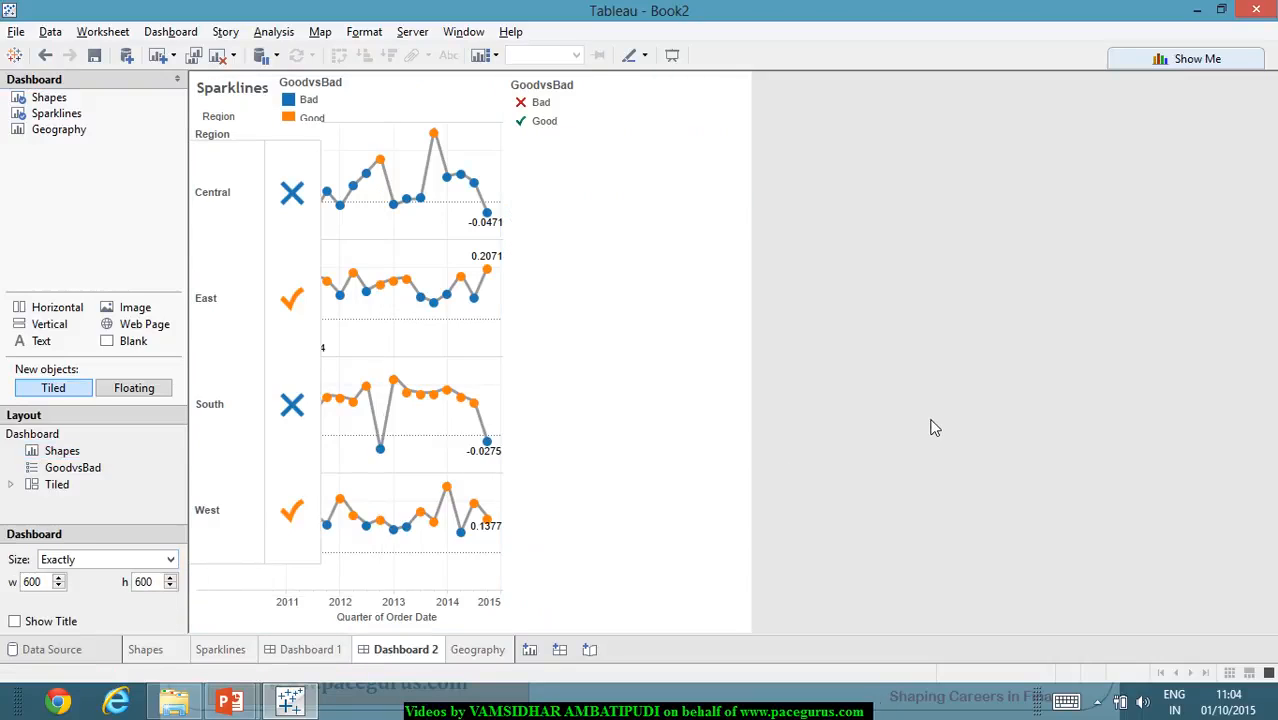
pyautogui.click(324, 320)
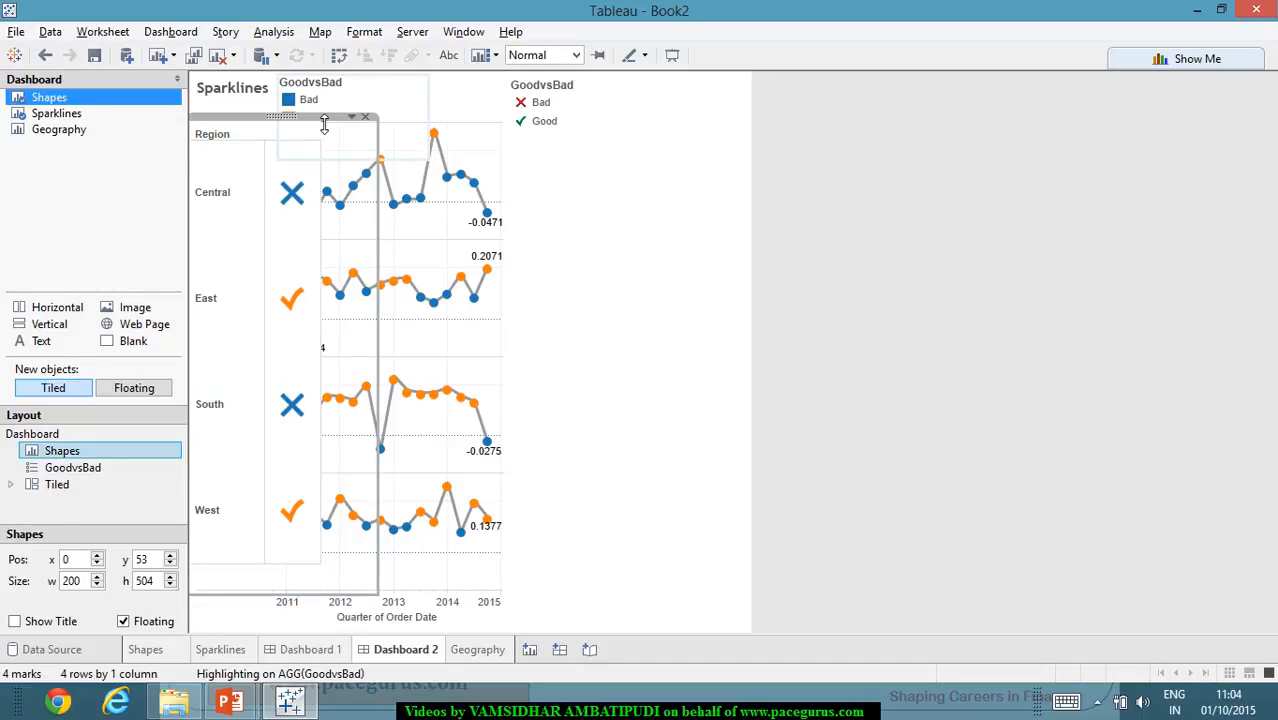
pyautogui.click(1011, 432)
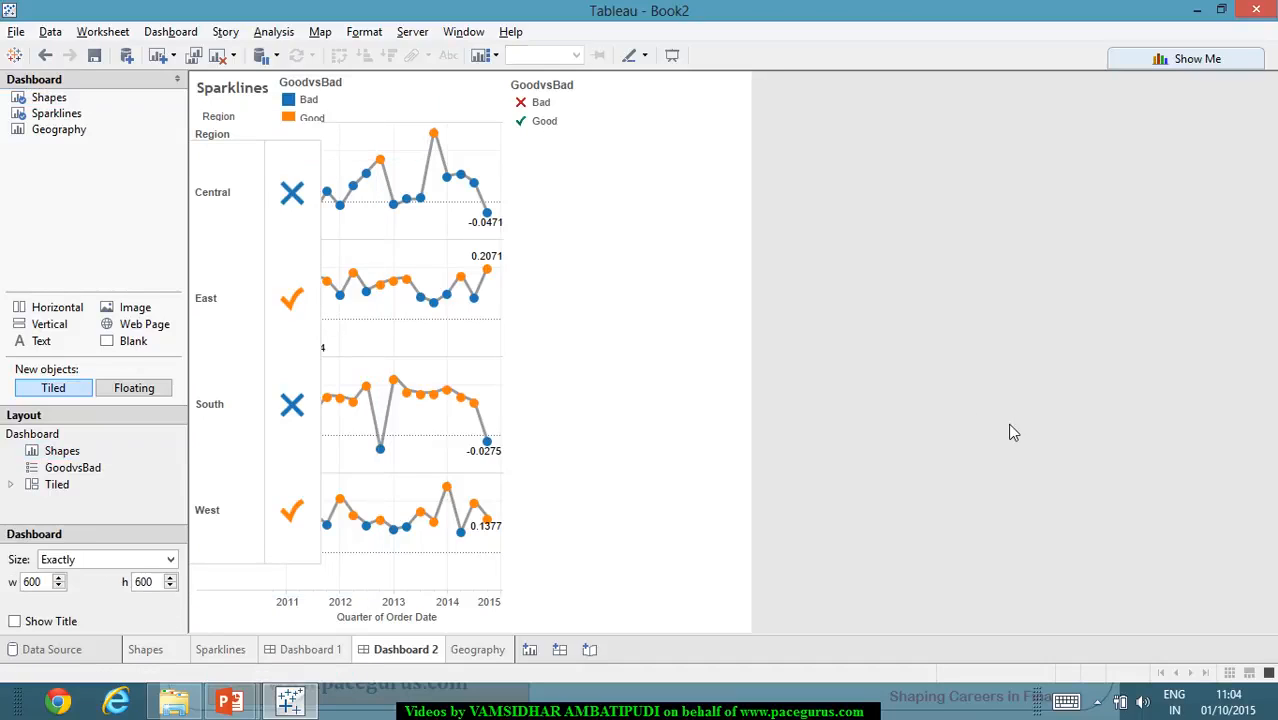
# - Set the Shapes view's column borders to None for the Total pane, Total header and Column Divider pane
pyautogui.click(274, 344)
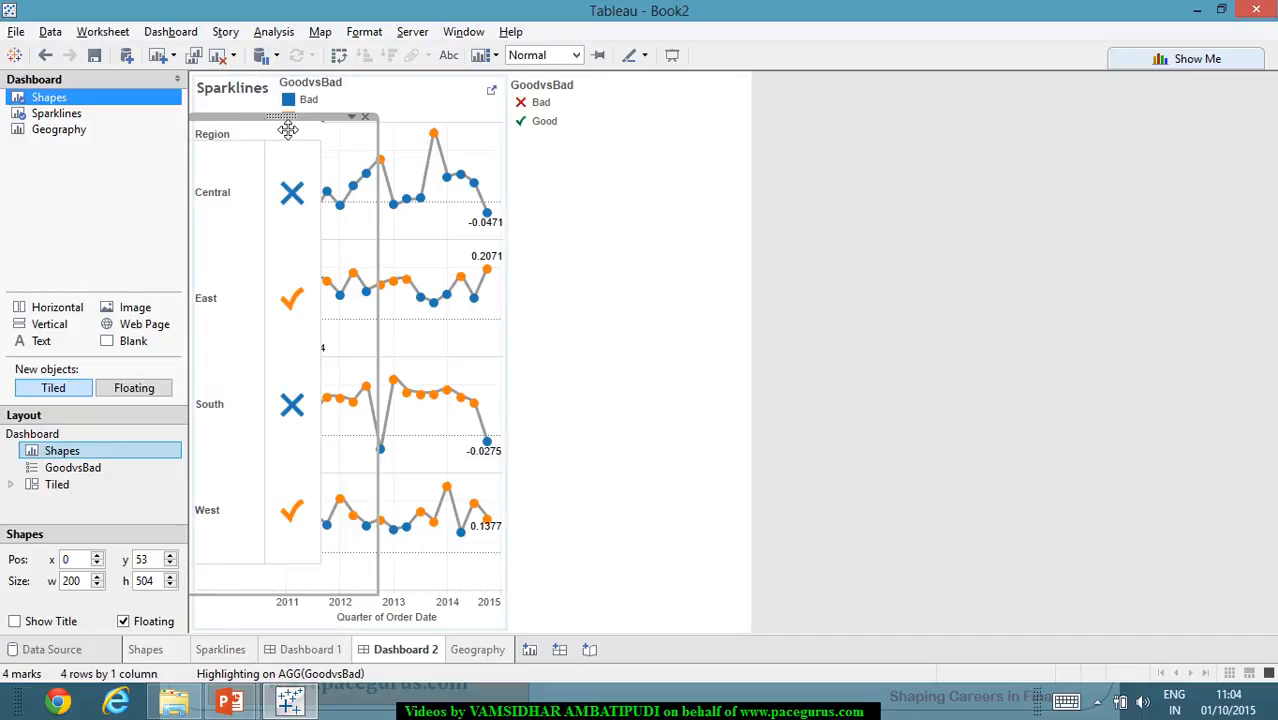
pyautogui.click(351, 118)
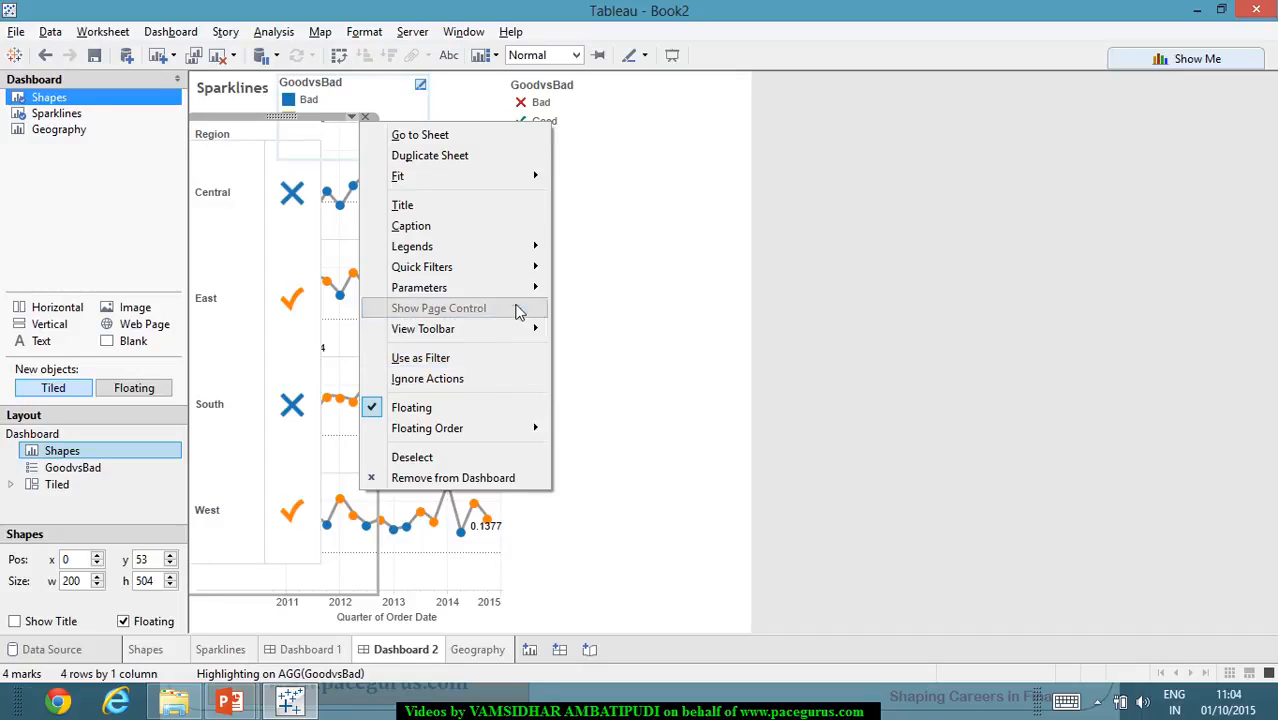
pyautogui.moveTo(533, 249)
pyautogui.click(364, 31)
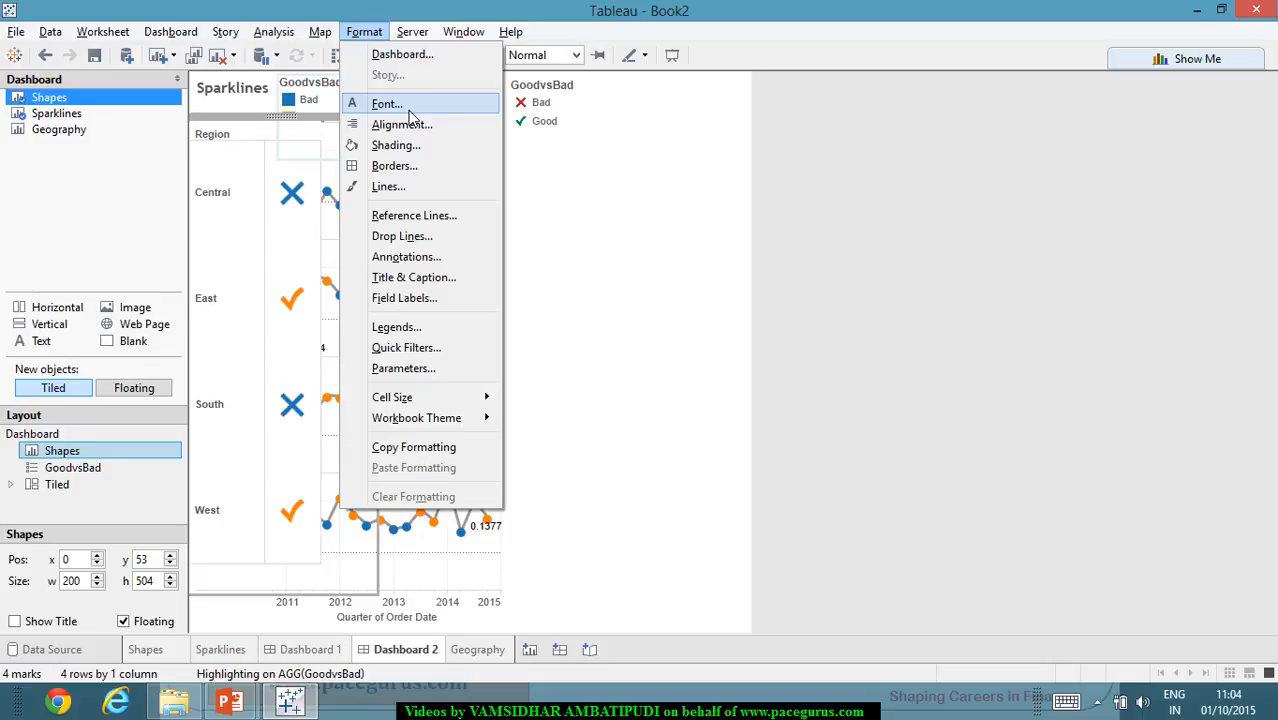
pyautogui.click(406, 166)
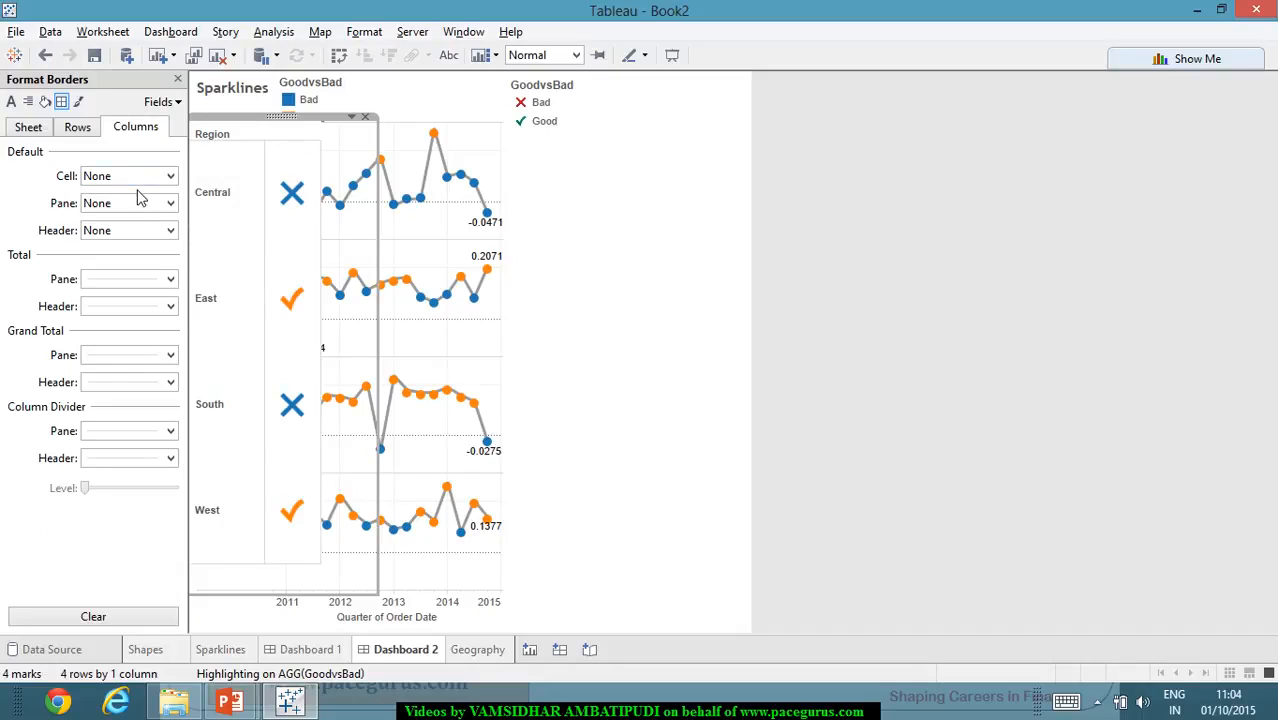
pyautogui.click(170, 279)
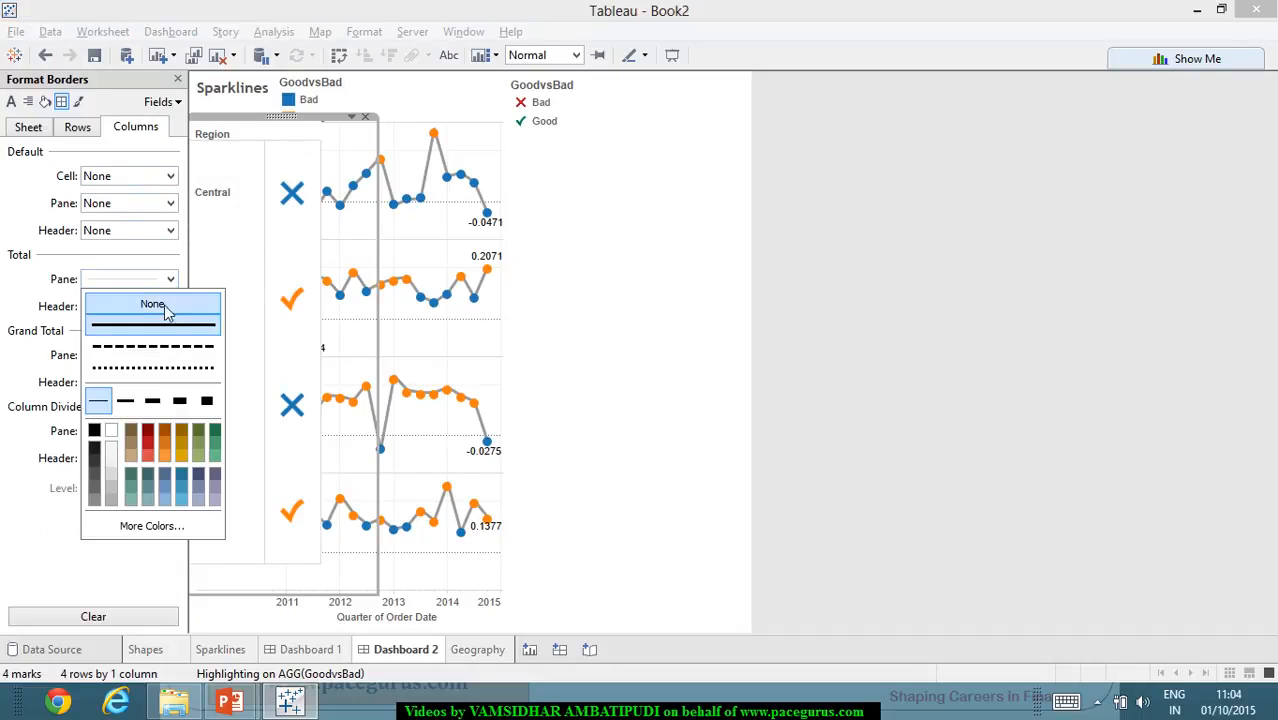
pyautogui.click(58, 316)
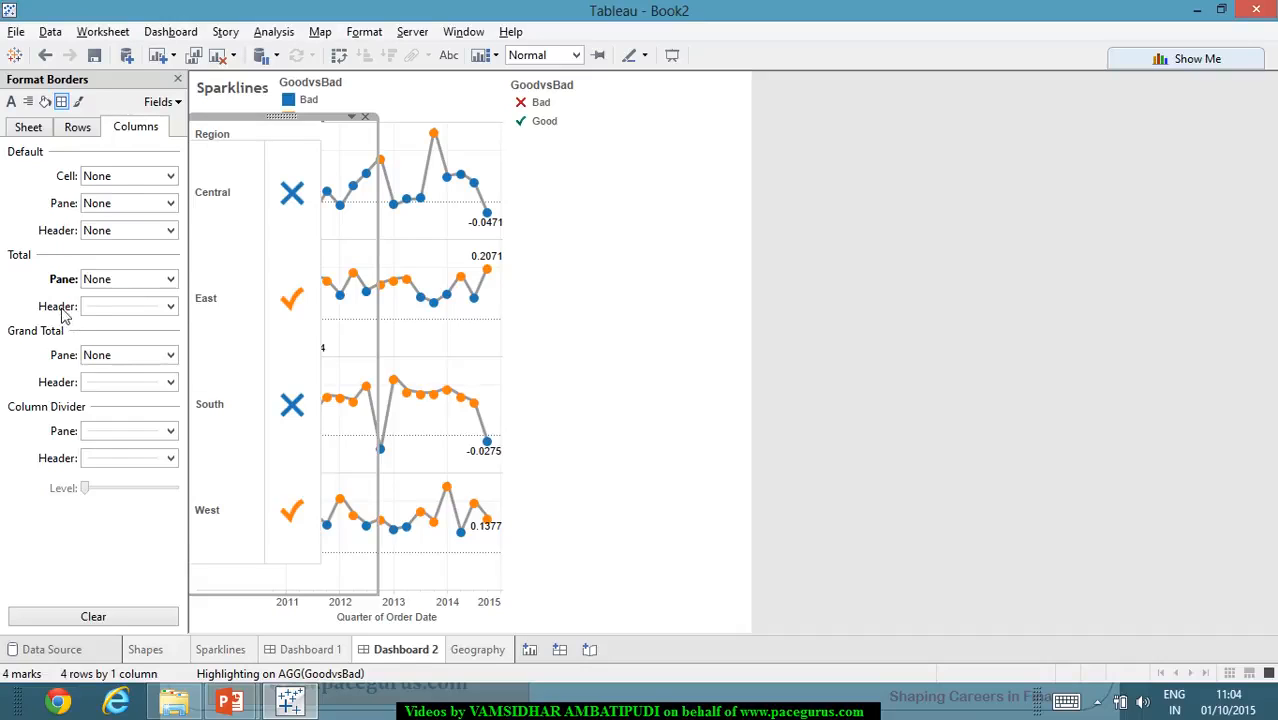
pyautogui.click(171, 309)
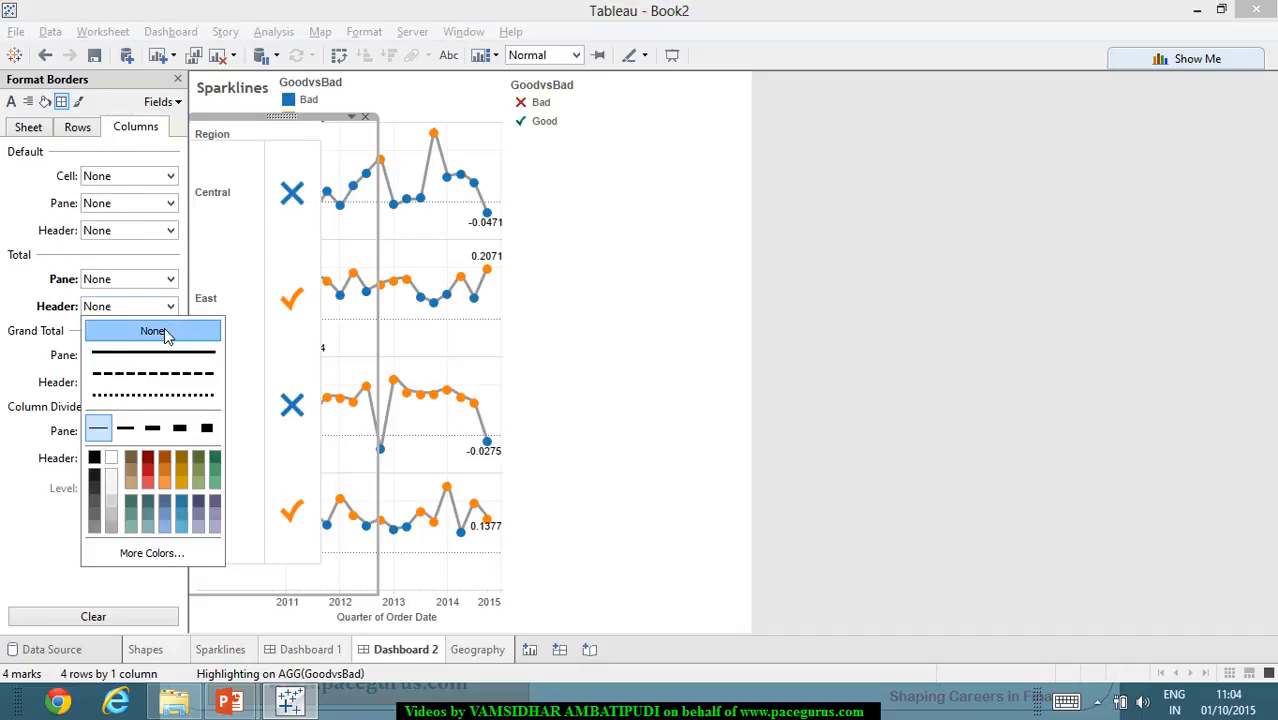
pyautogui.click(10, 378)
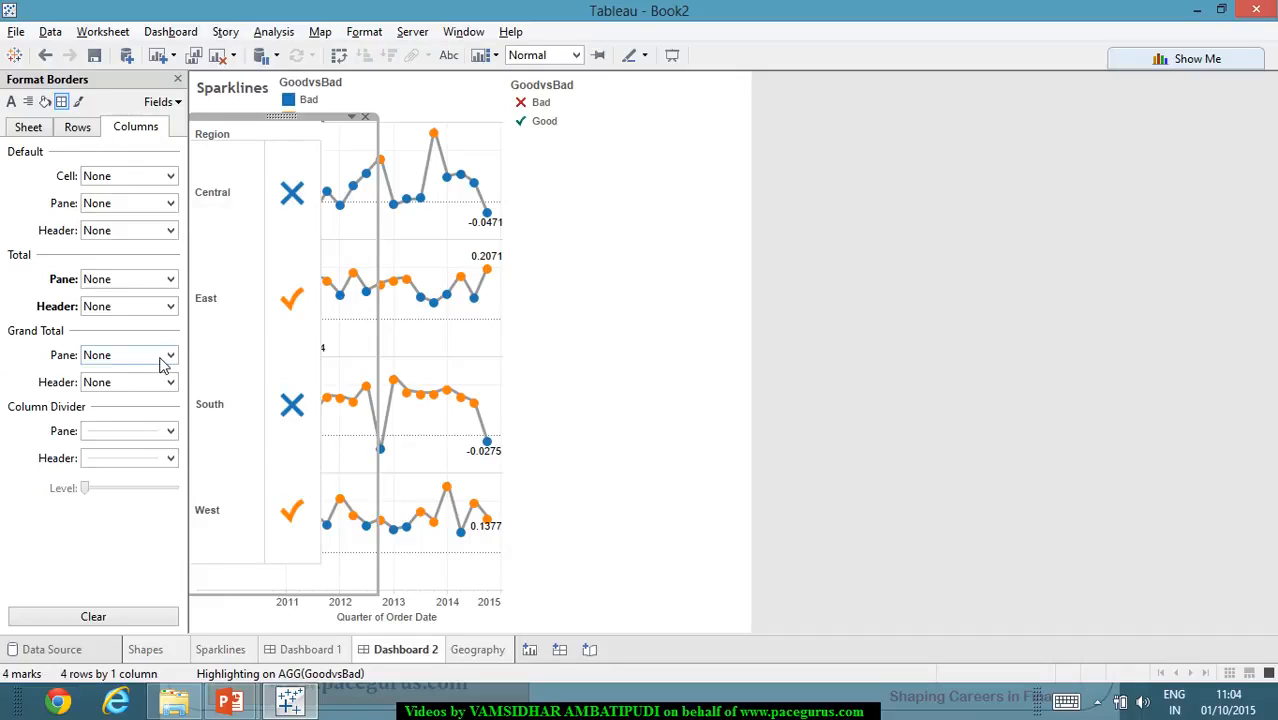
pyautogui.click(172, 432)
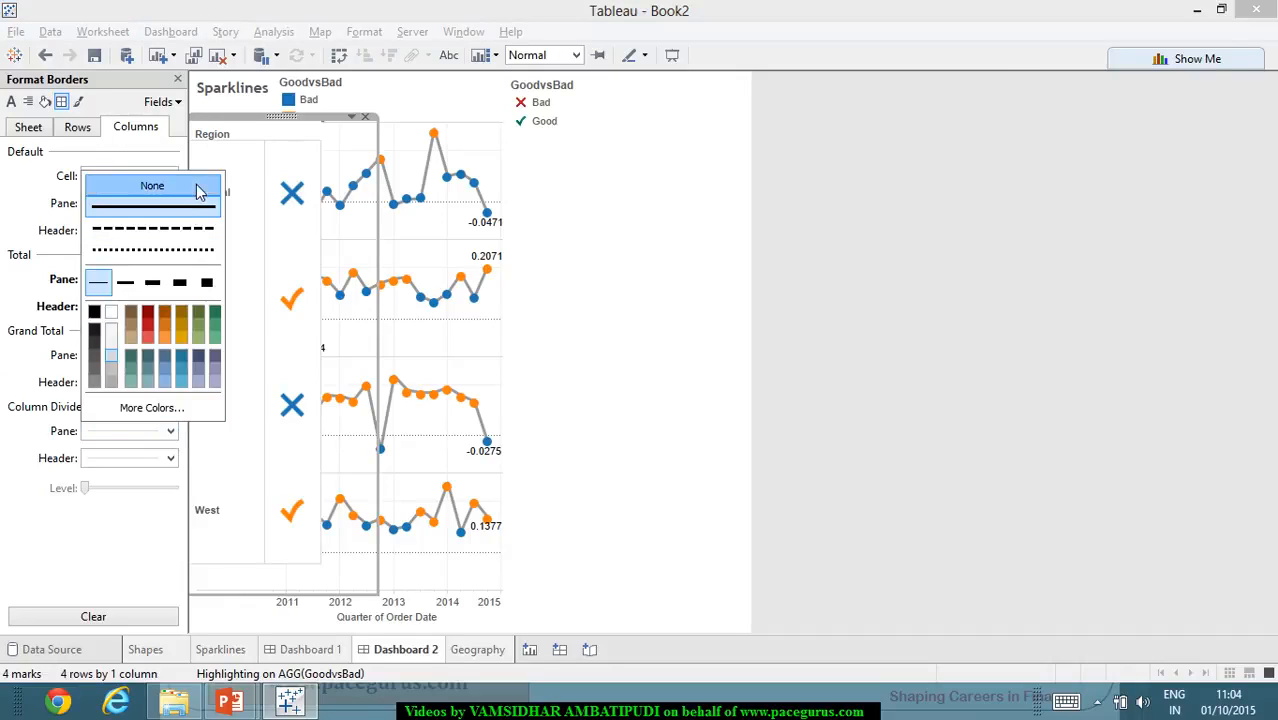
pyautogui.click(151, 186)
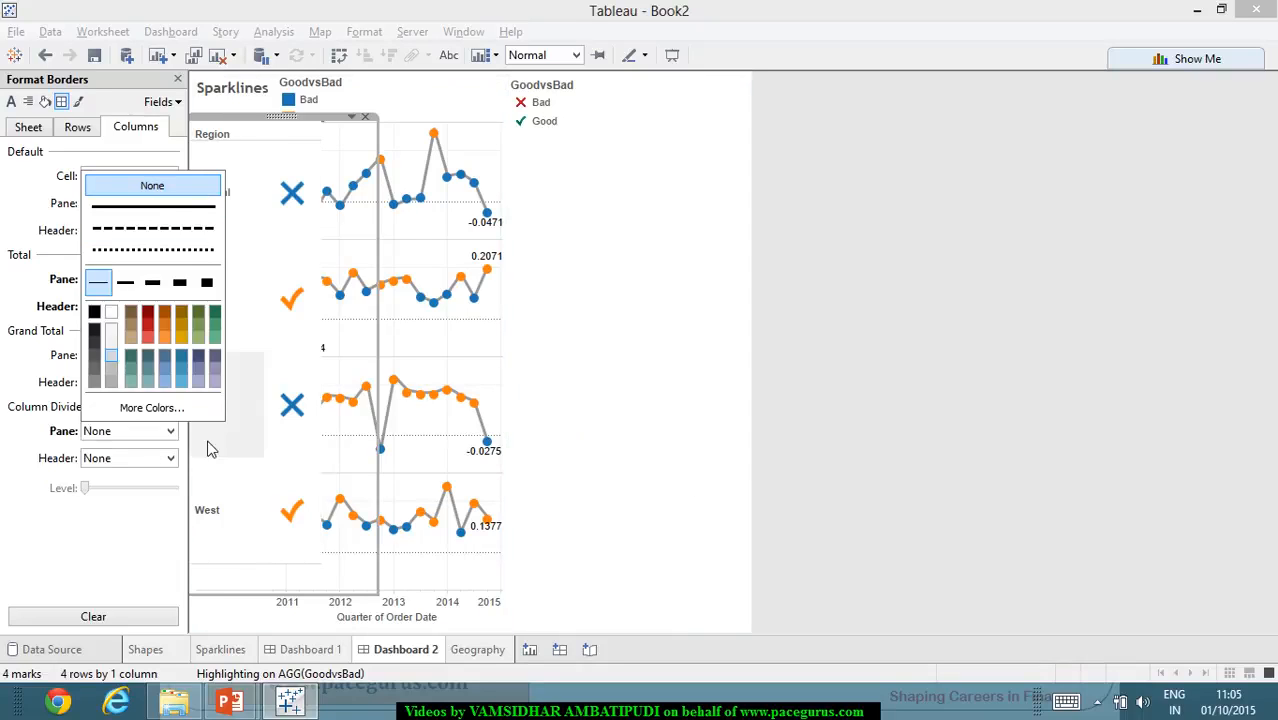
pyautogui.click(57, 551)
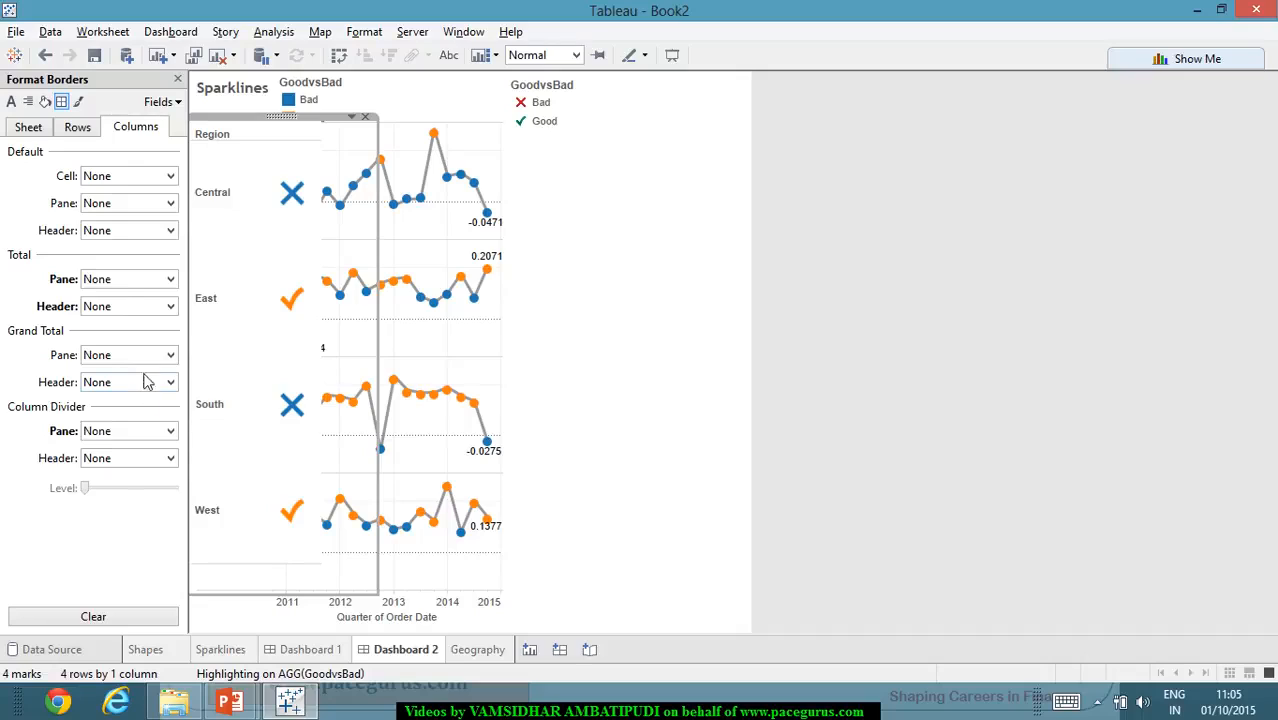
# - Set the Shapes view's row borders to None for the Total pane and Row Divider pane
pyautogui.click(74, 130)
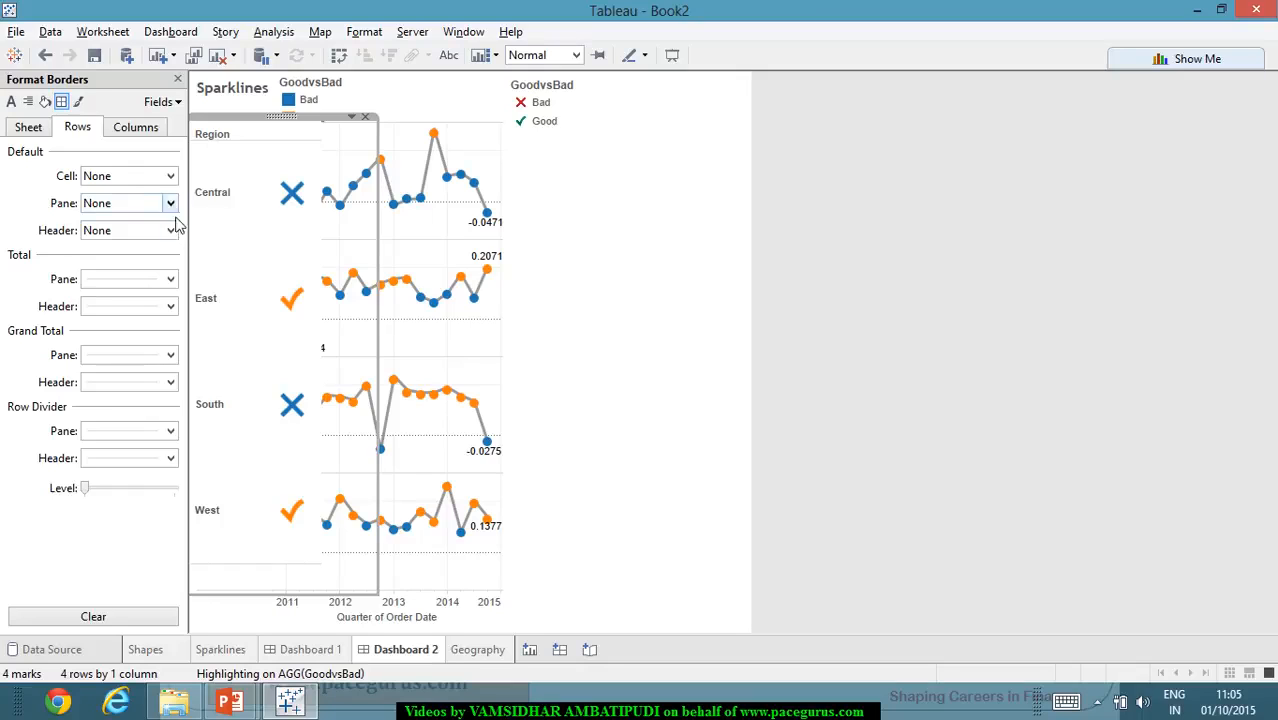
pyautogui.click(170, 279)
pyautogui.click(153, 300)
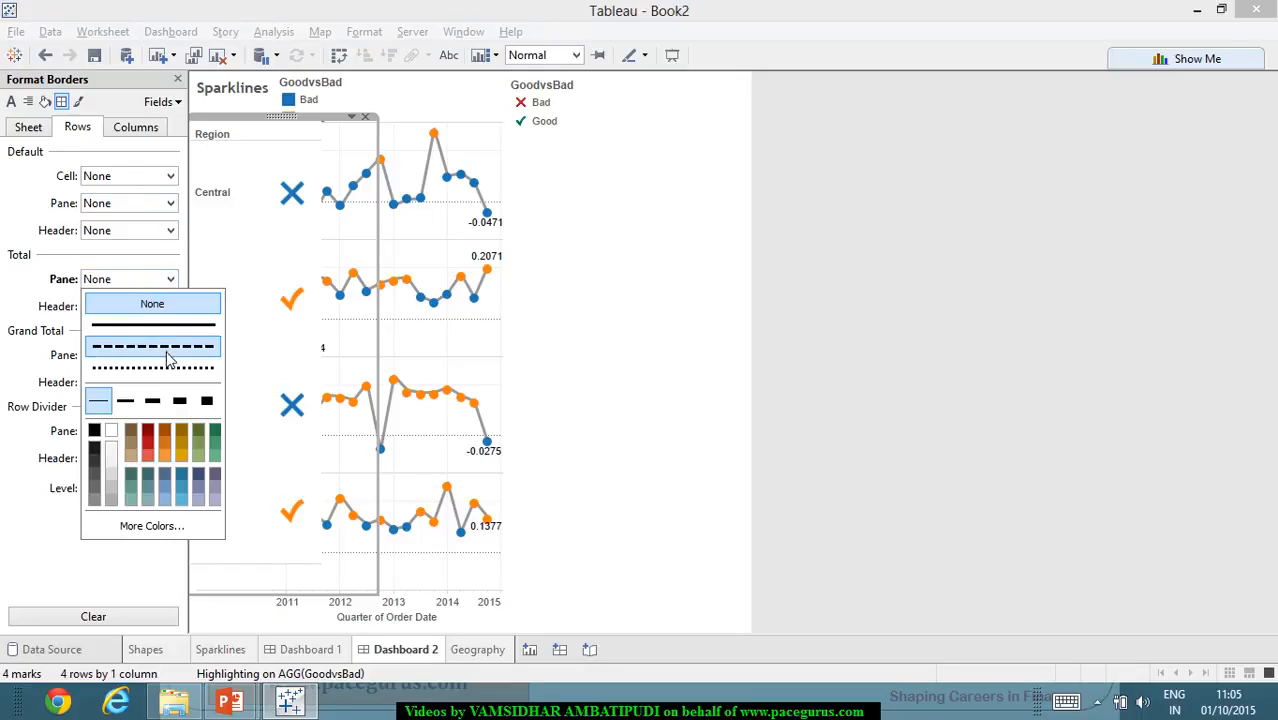
pyautogui.click(15, 377)
pyautogui.click(170, 355)
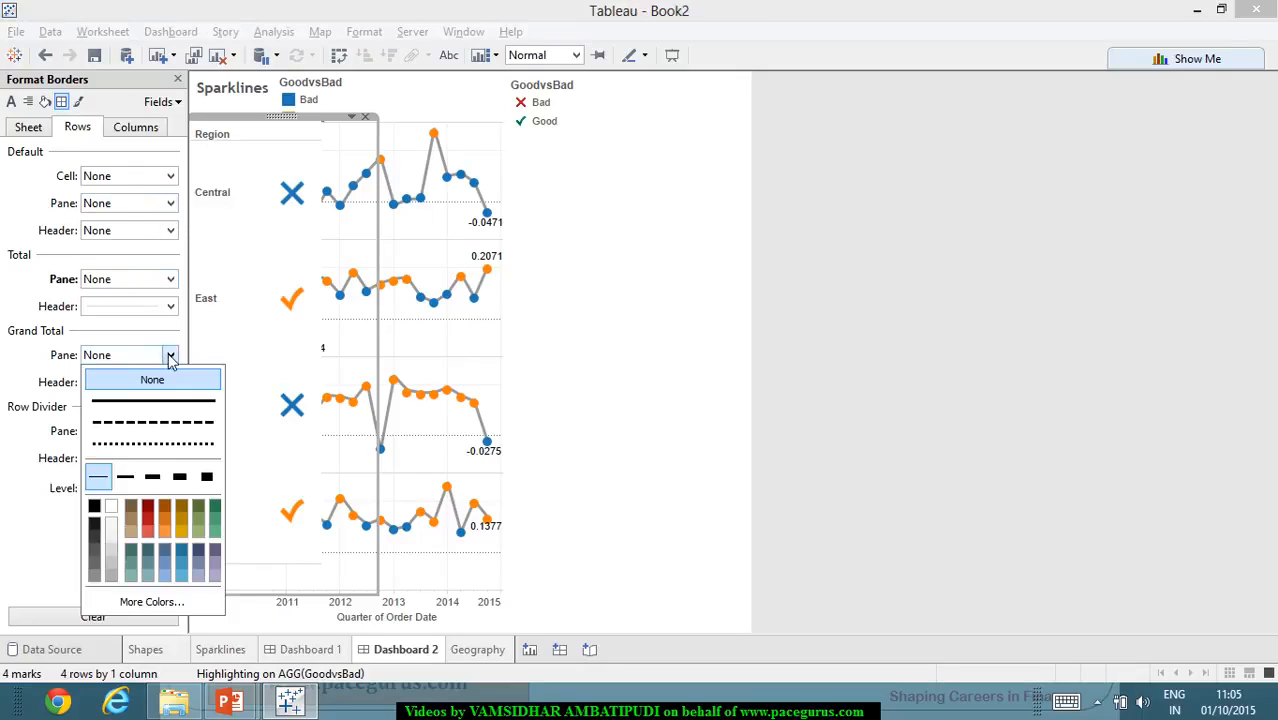
pyautogui.click(71, 430)
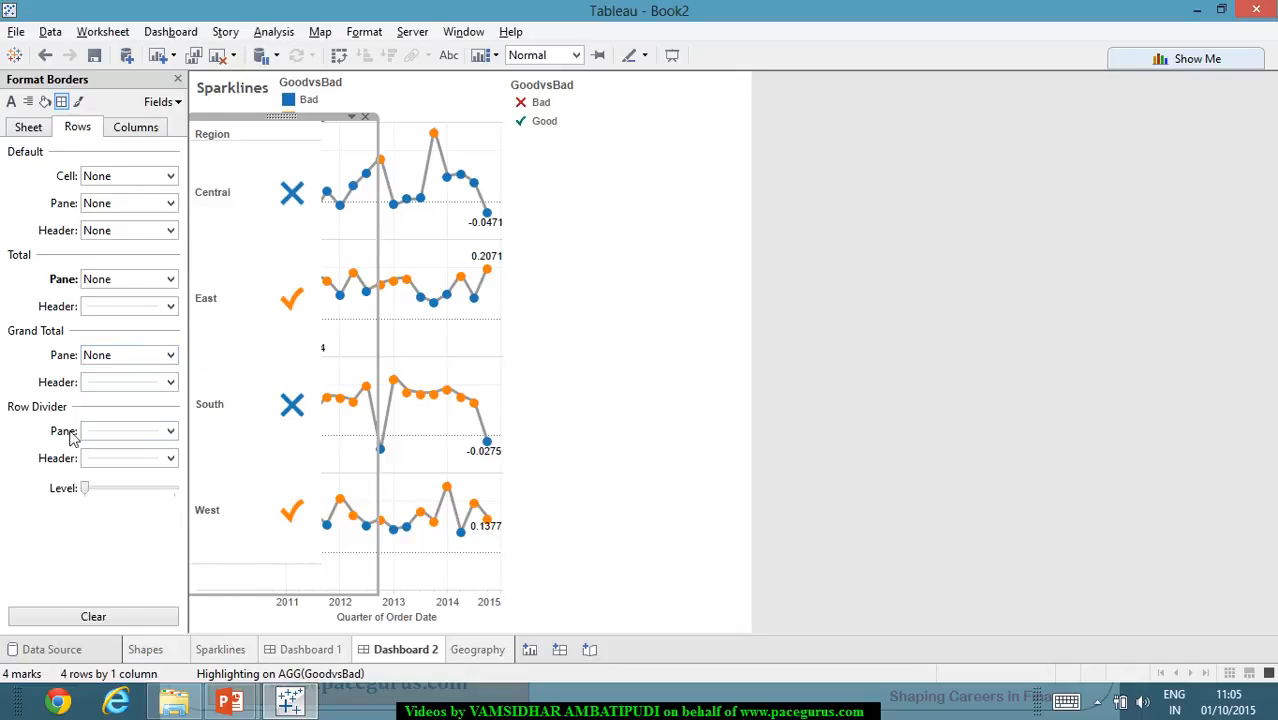
pyautogui.click(170, 431)
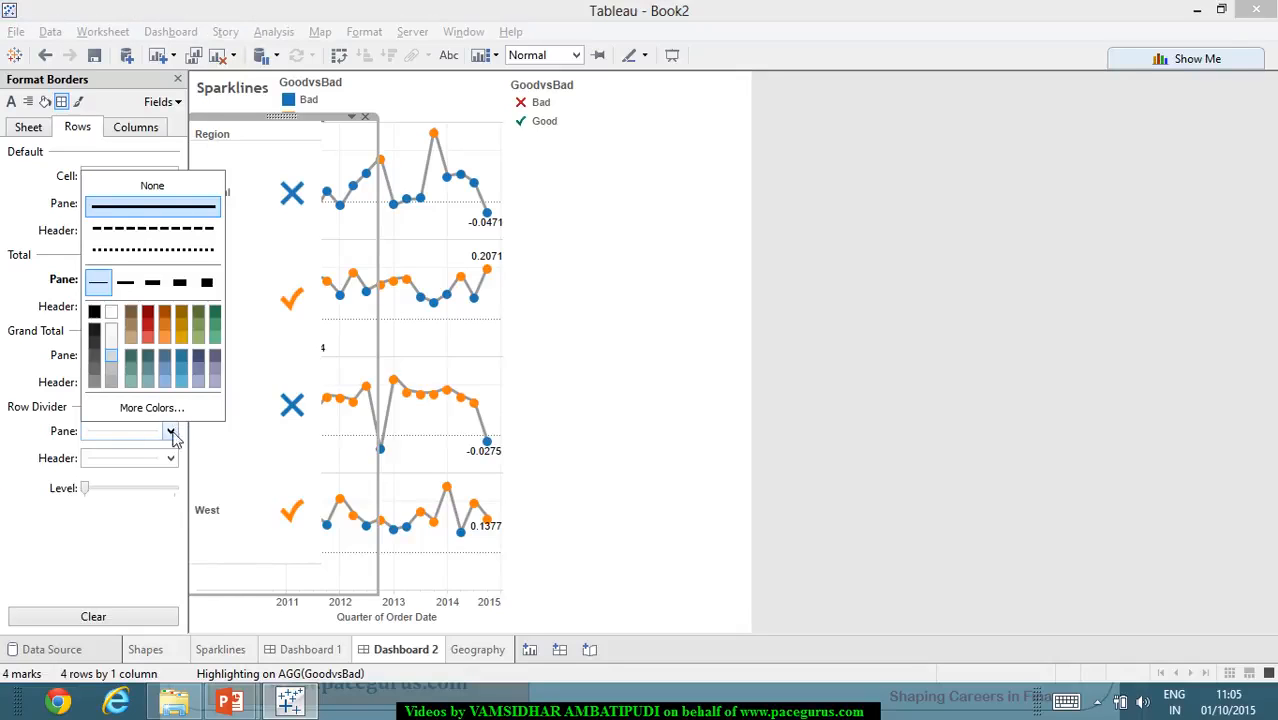
pyautogui.click(205, 186)
pyautogui.click(652, 338)
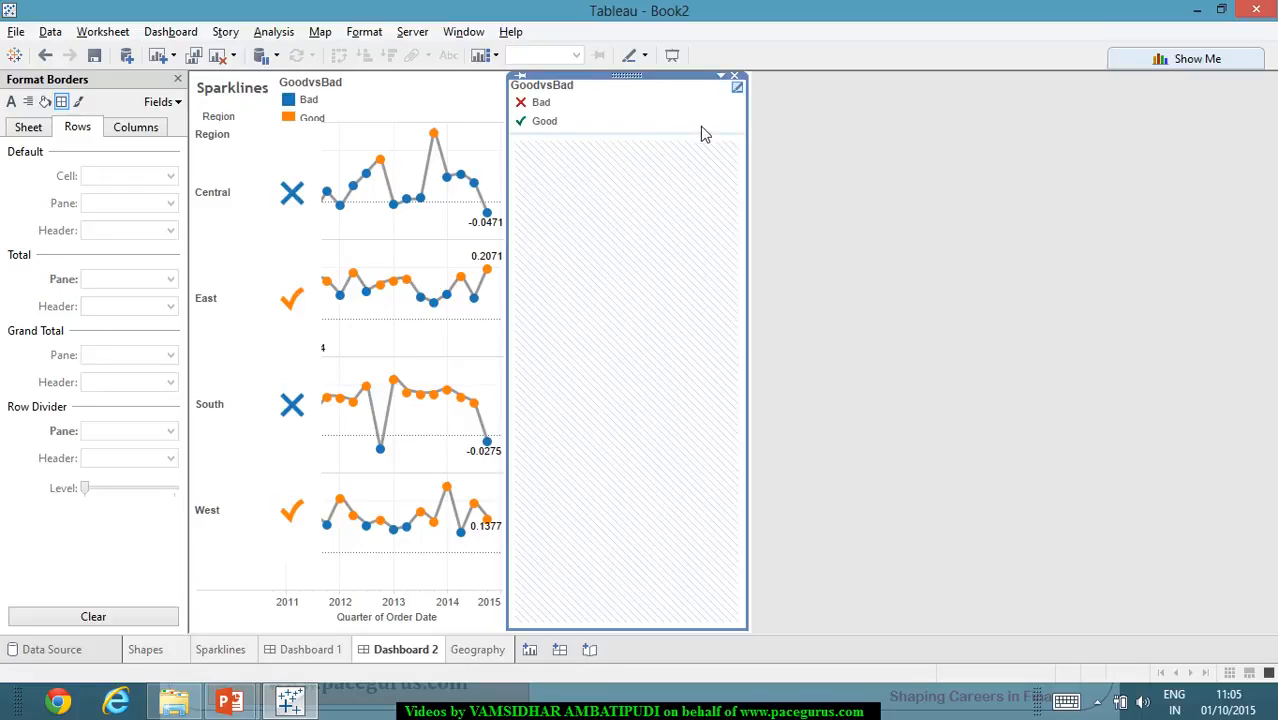
pyautogui.click(735, 77)
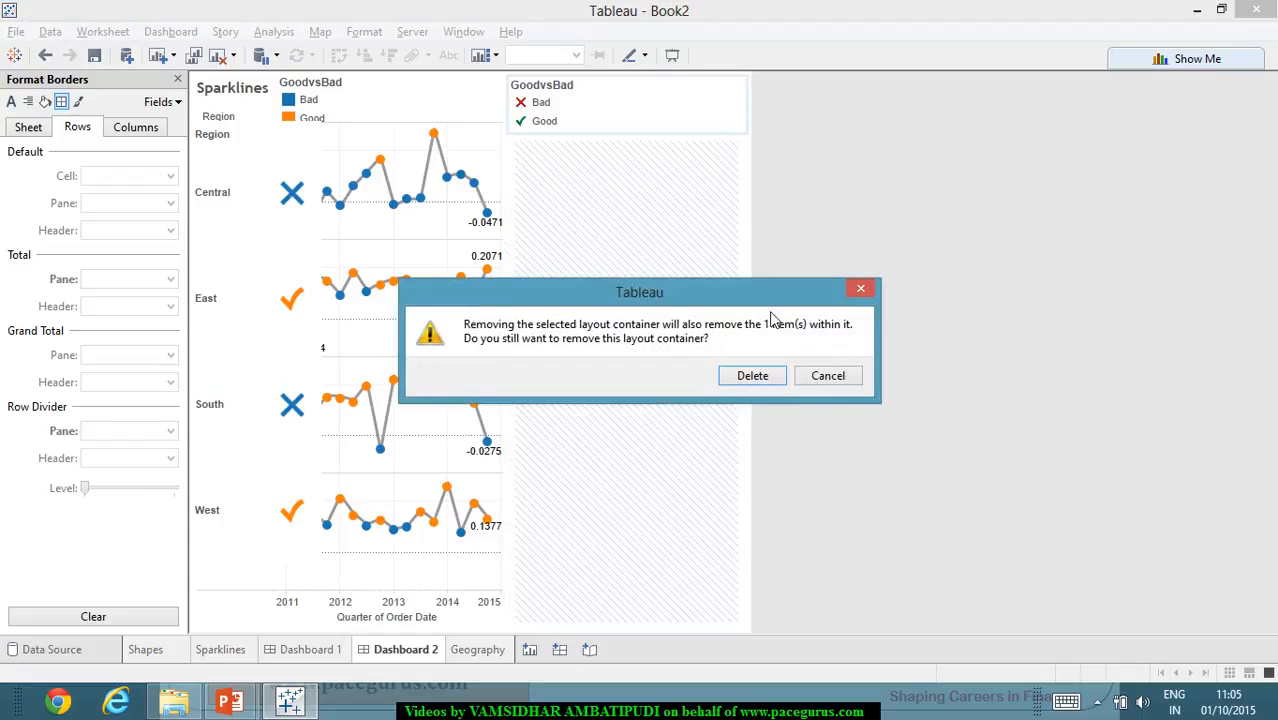
pyautogui.click(843, 386)
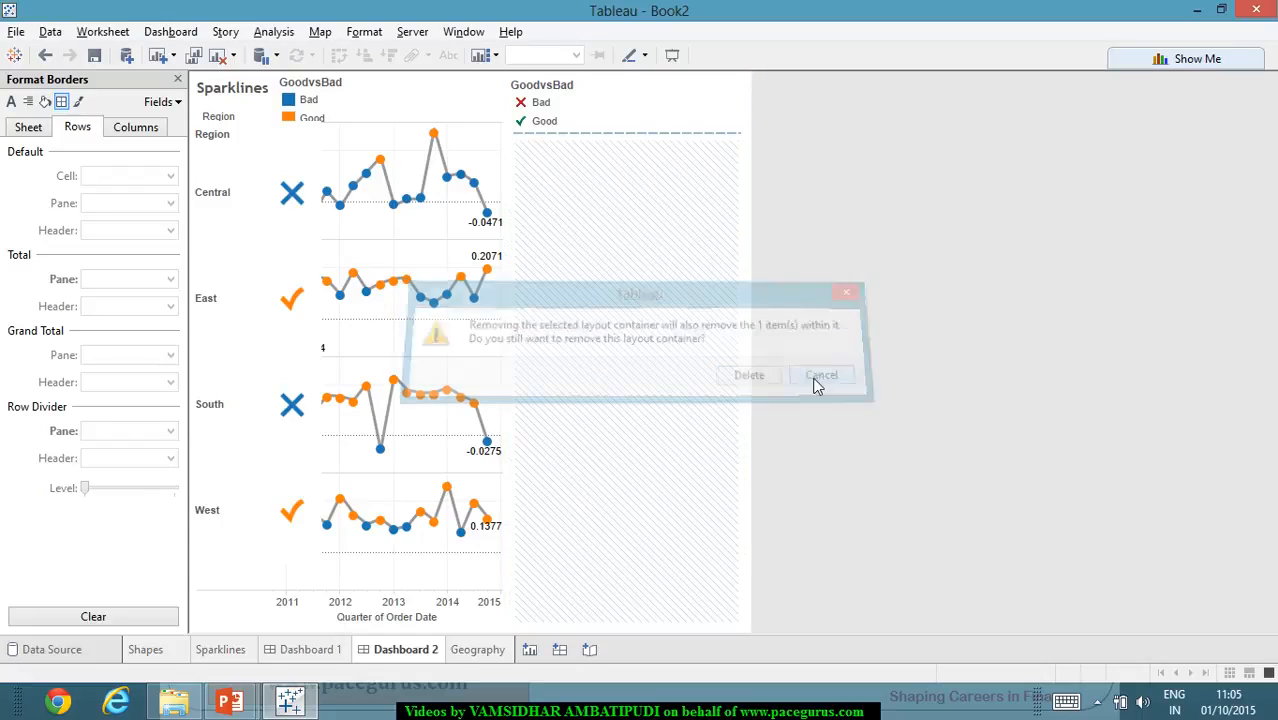
# - Float the layout container holding the GoodvsBad shape legend and shrink it to a small box beside the color legend above the sparklines
pyautogui.click(690, 133)
pyautogui.rightClick(694, 131)
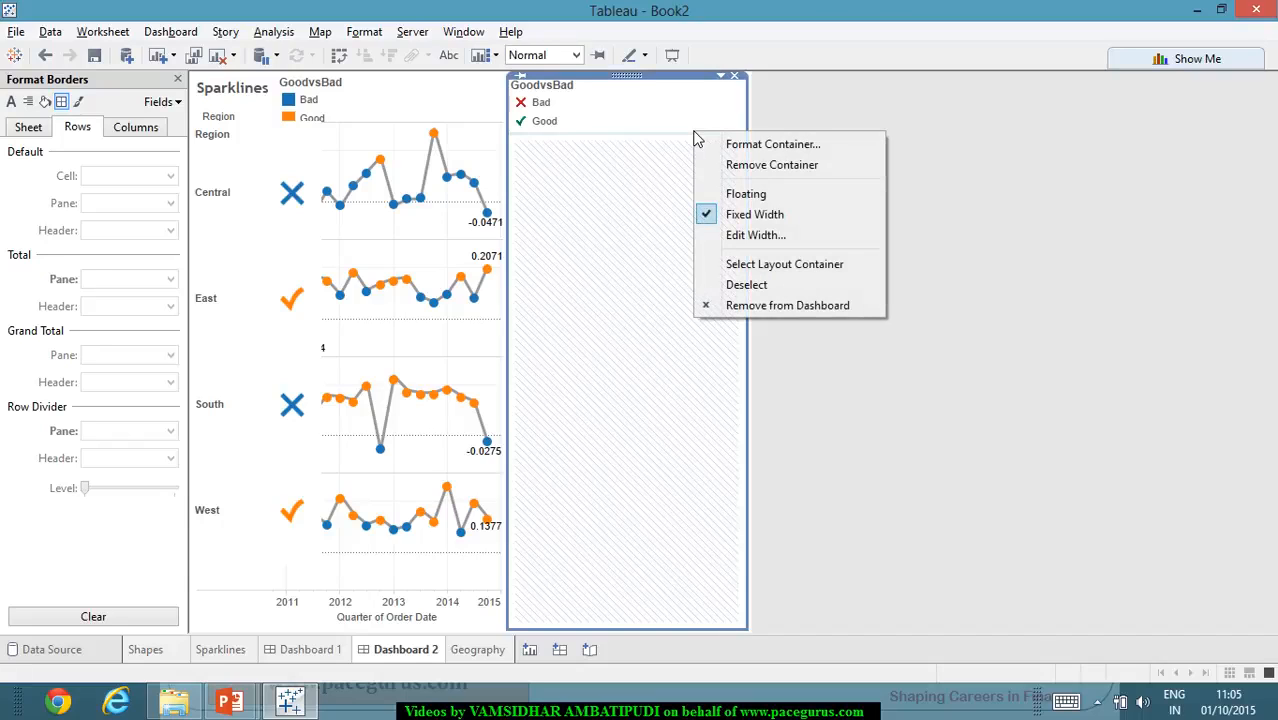
pyautogui.click(765, 203)
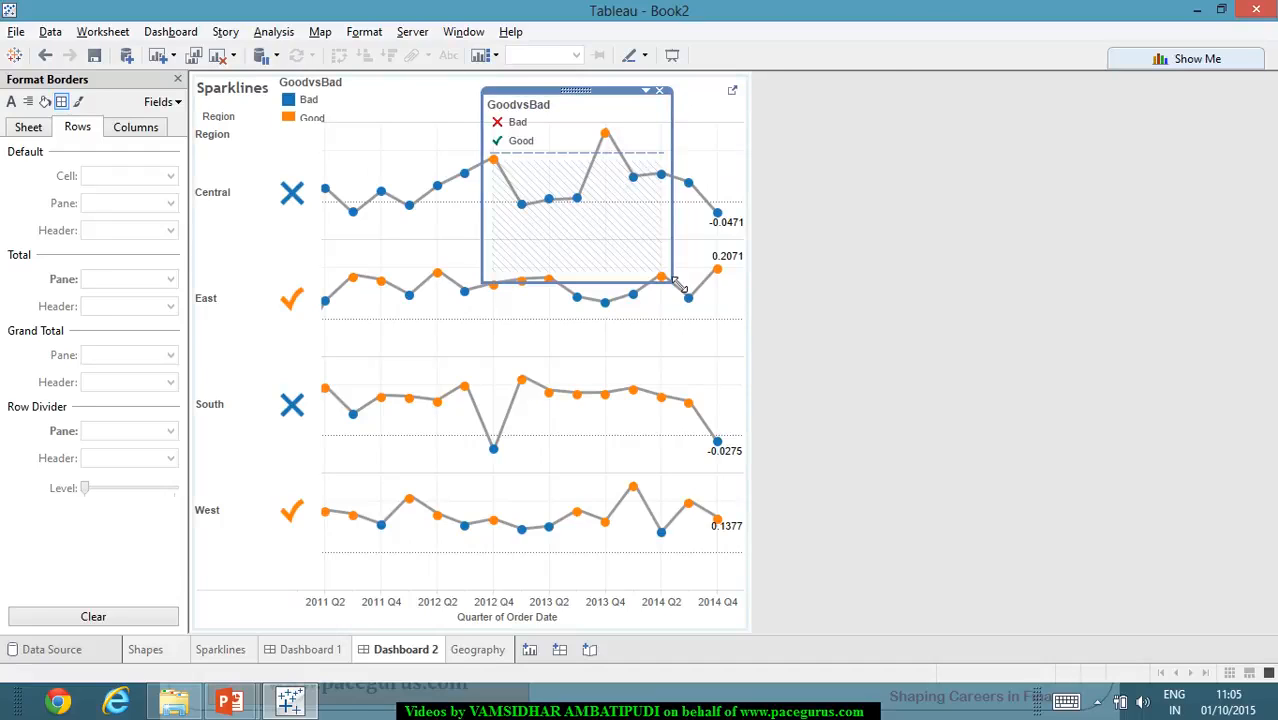
pyautogui.moveTo(680, 285); pyautogui.dragTo(632, 168)
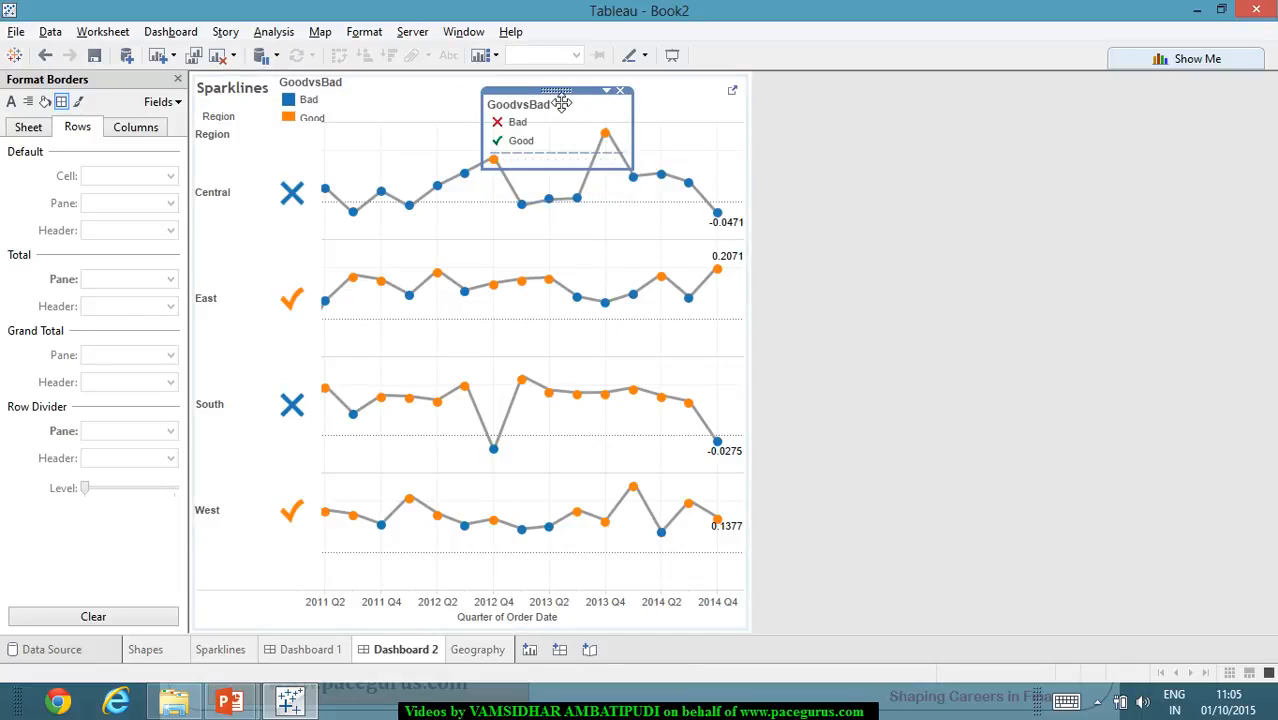
pyautogui.moveTo(562, 103); pyautogui.dragTo(465, 101)
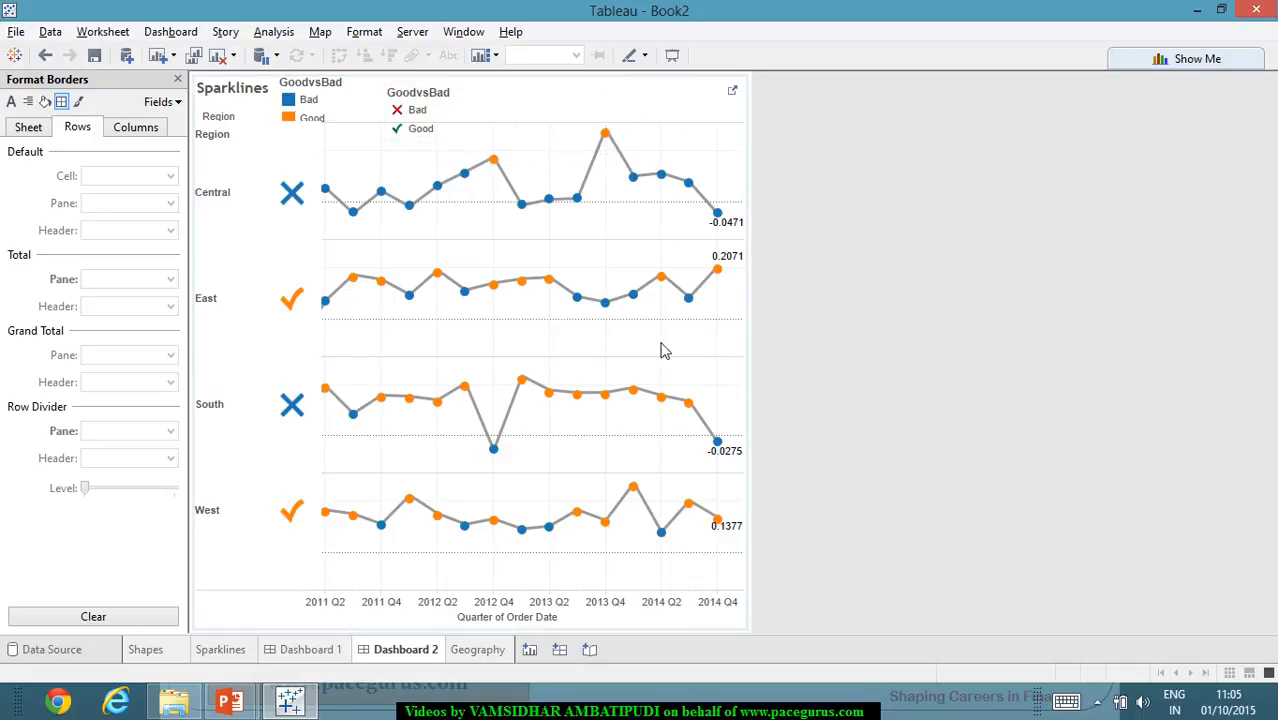
# - Narrow the floating Shapes view to just past its marks so it covers less of the sparklines
pyautogui.click(375, 350)
pyautogui.click(351, 352)
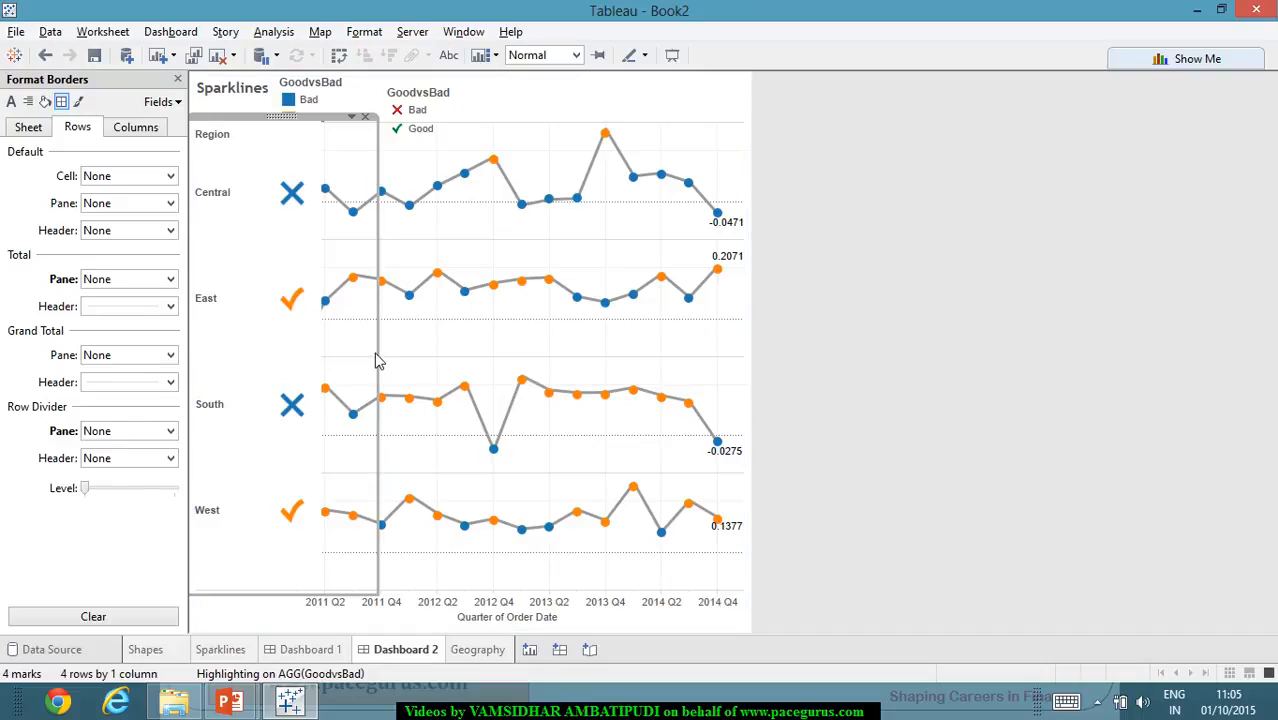
pyautogui.moveTo(377, 361); pyautogui.dragTo(310, 360)
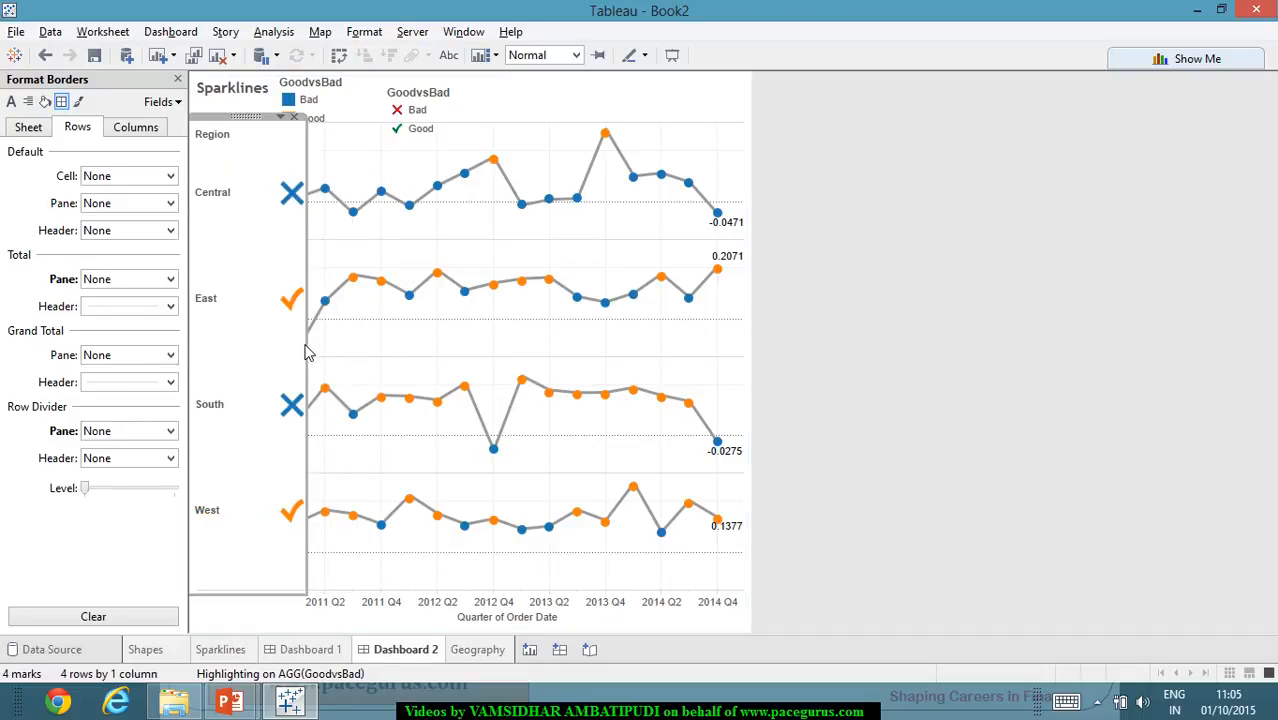
pyautogui.click(800, 335)
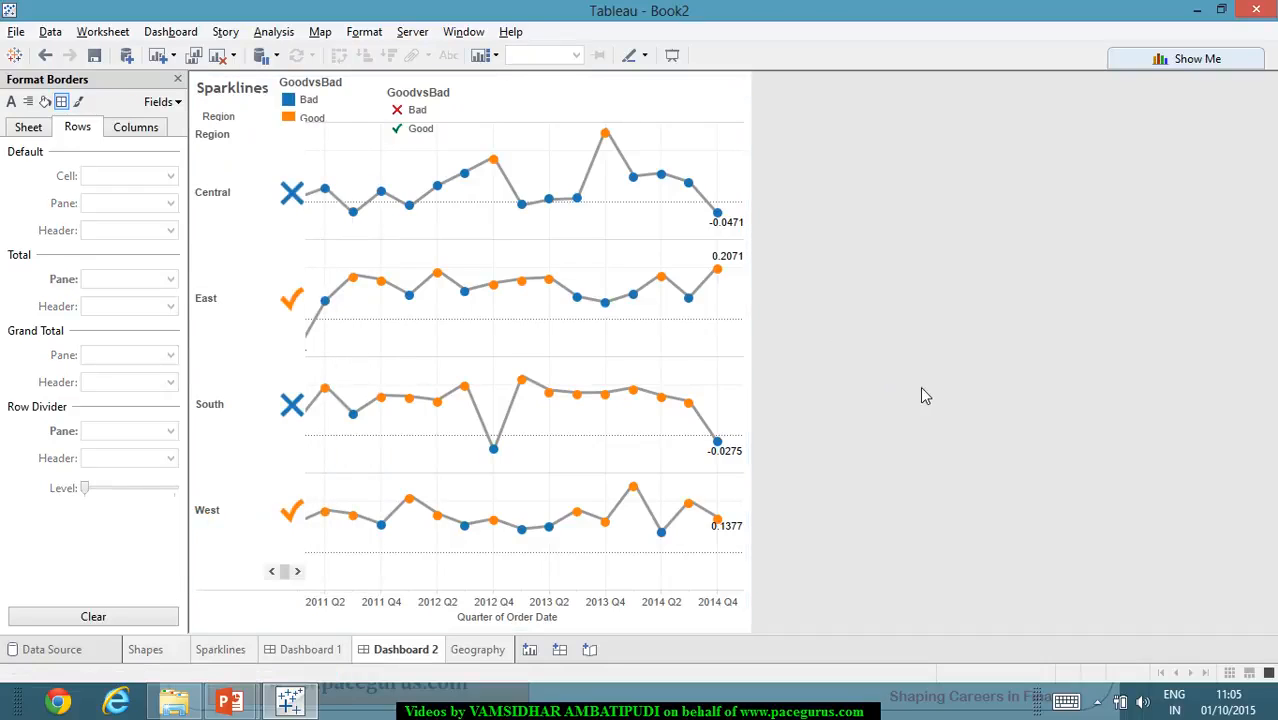
pyautogui.click(300, 327)
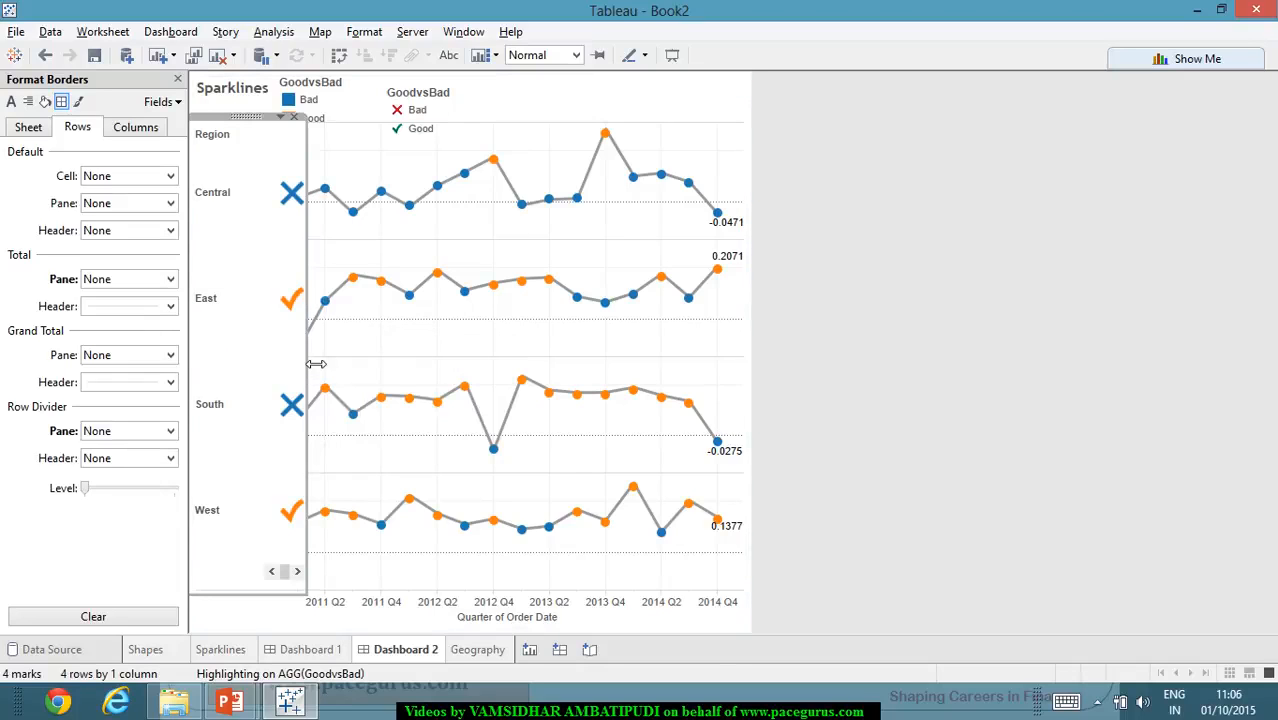
pyautogui.moveTo(316, 364)
pyautogui.mouseDown()
pyautogui.moveTo(268, 366)
pyautogui.moveTo(315, 367)
pyautogui.mouseUp()
# - Select the East region's 2011 Q3 point in the Sparklines view to examine its details and GoodvsBad highlighting
pyautogui.click(365, 360)
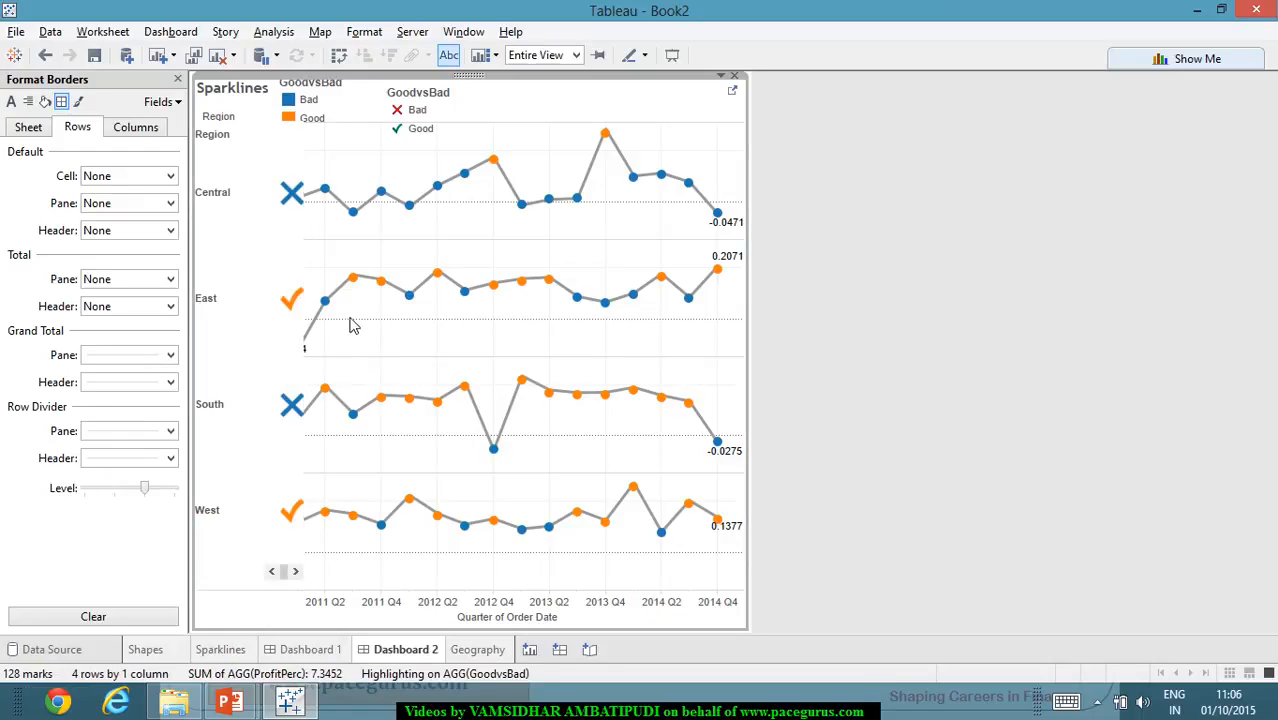
pyautogui.click(352, 278)
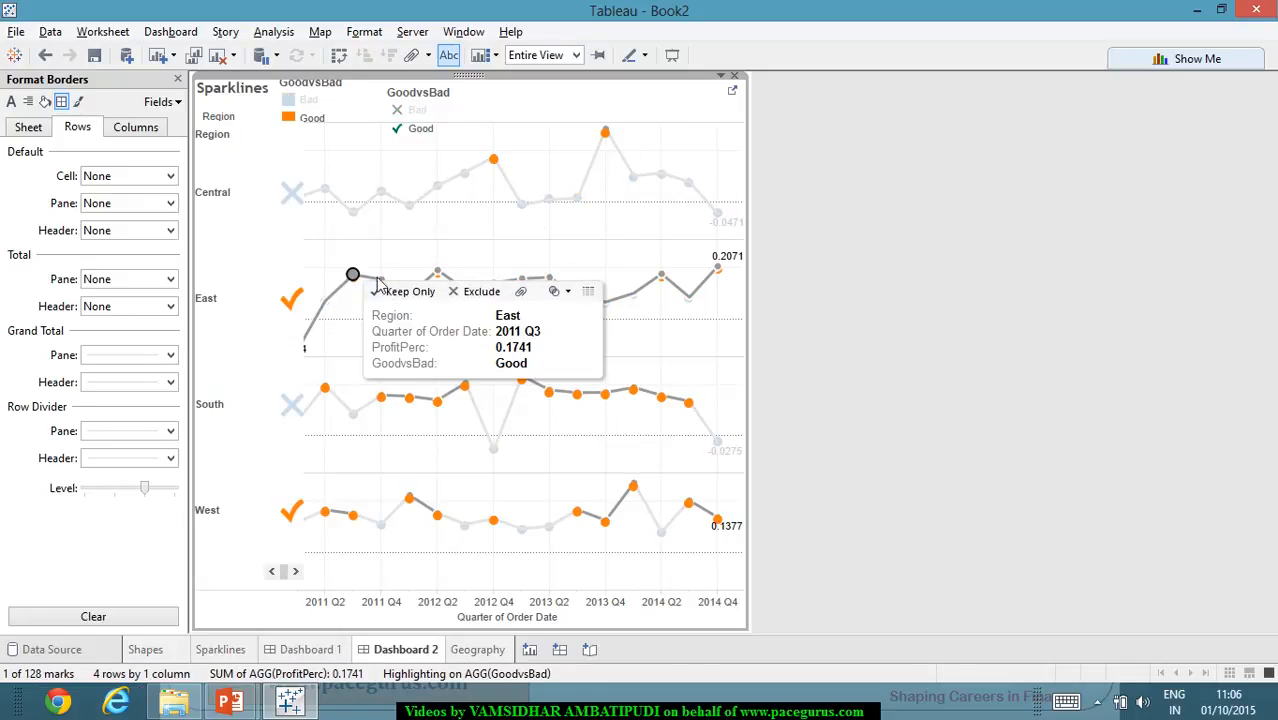
# - Select the East header and the South region's 2012 Q2 point to examine the GoodvsBad highlighting, and clear the selection
pyautogui.click(668, 230)
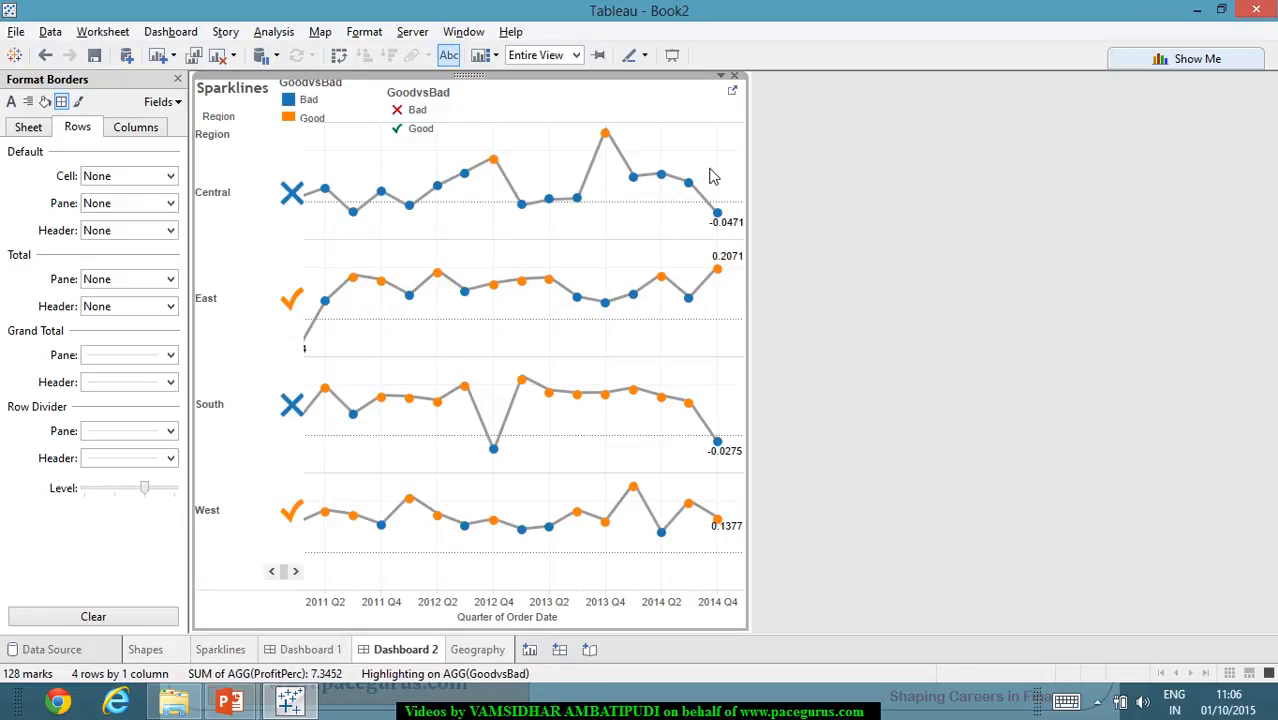
pyautogui.click(760, 182)
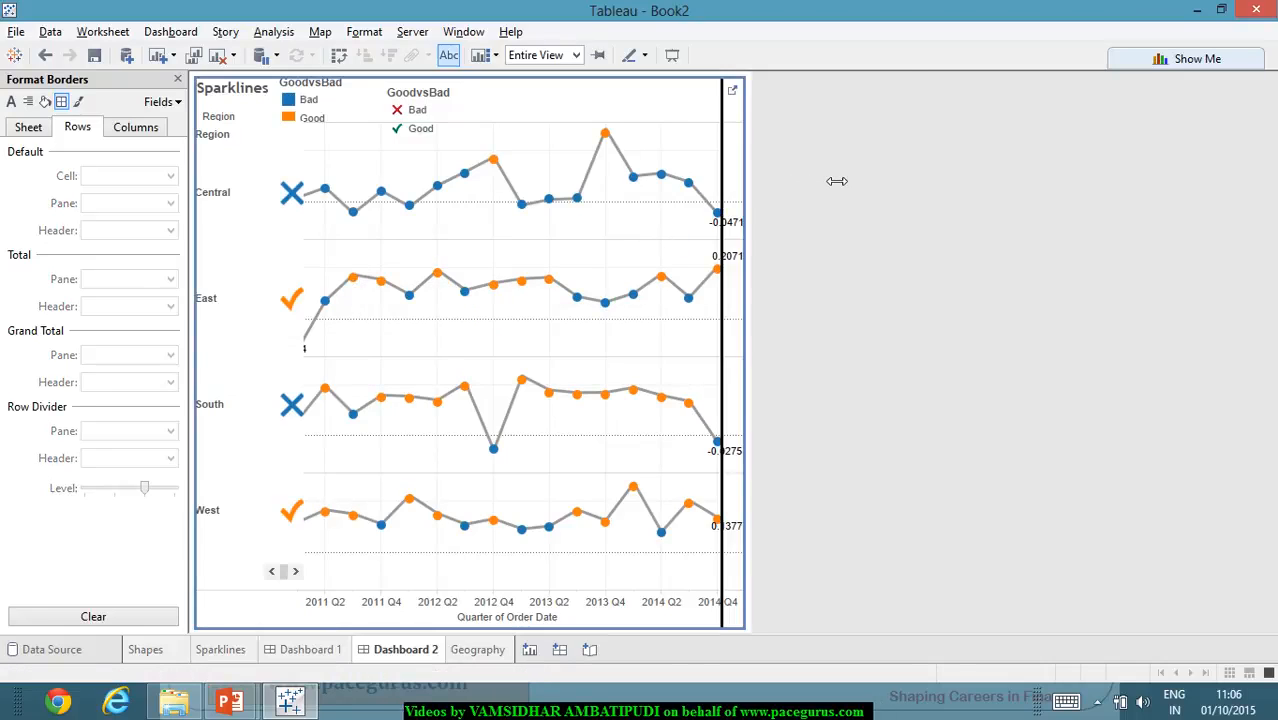
pyautogui.click(400, 272)
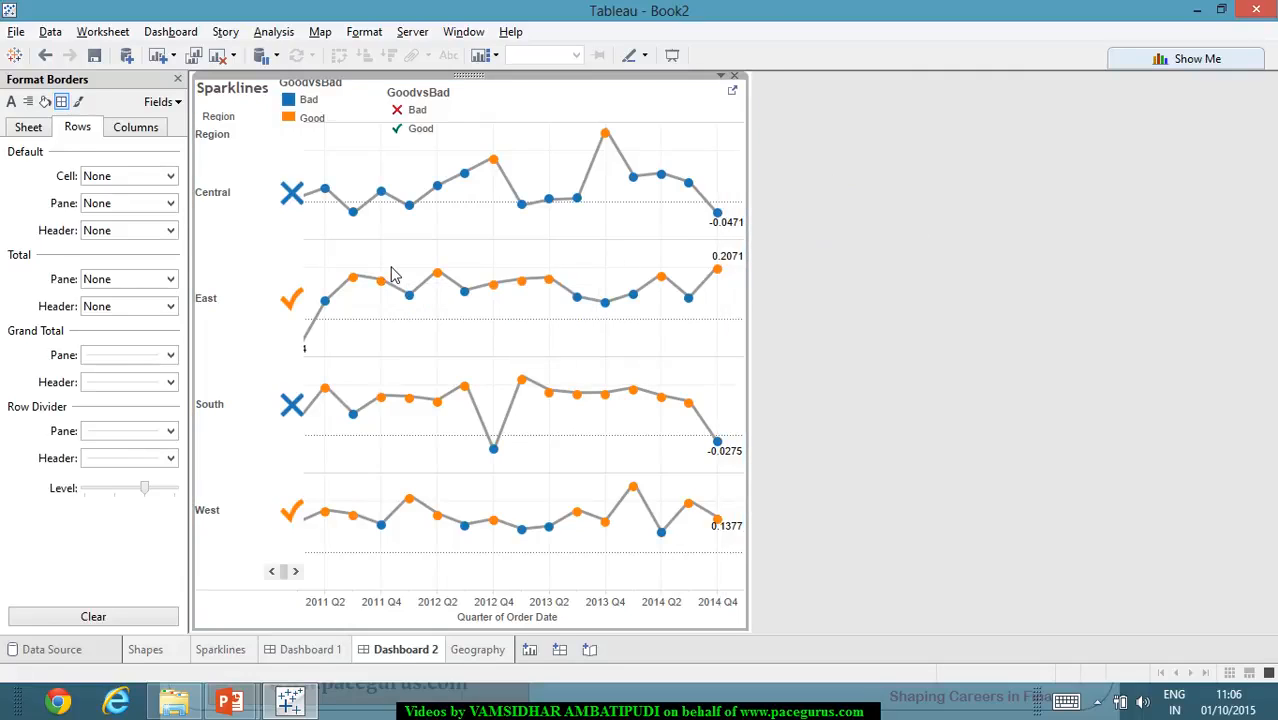
pyautogui.click(195, 335)
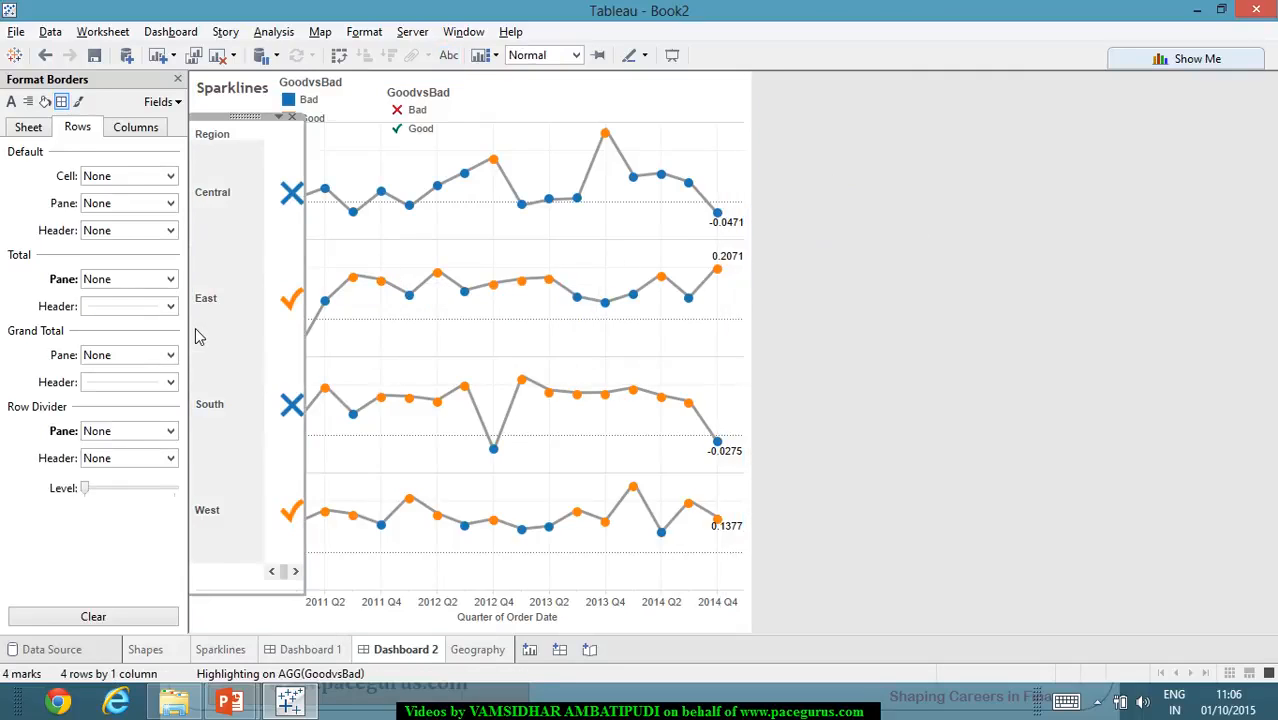
pyautogui.click(460, 405)
pyautogui.click(880, 312)
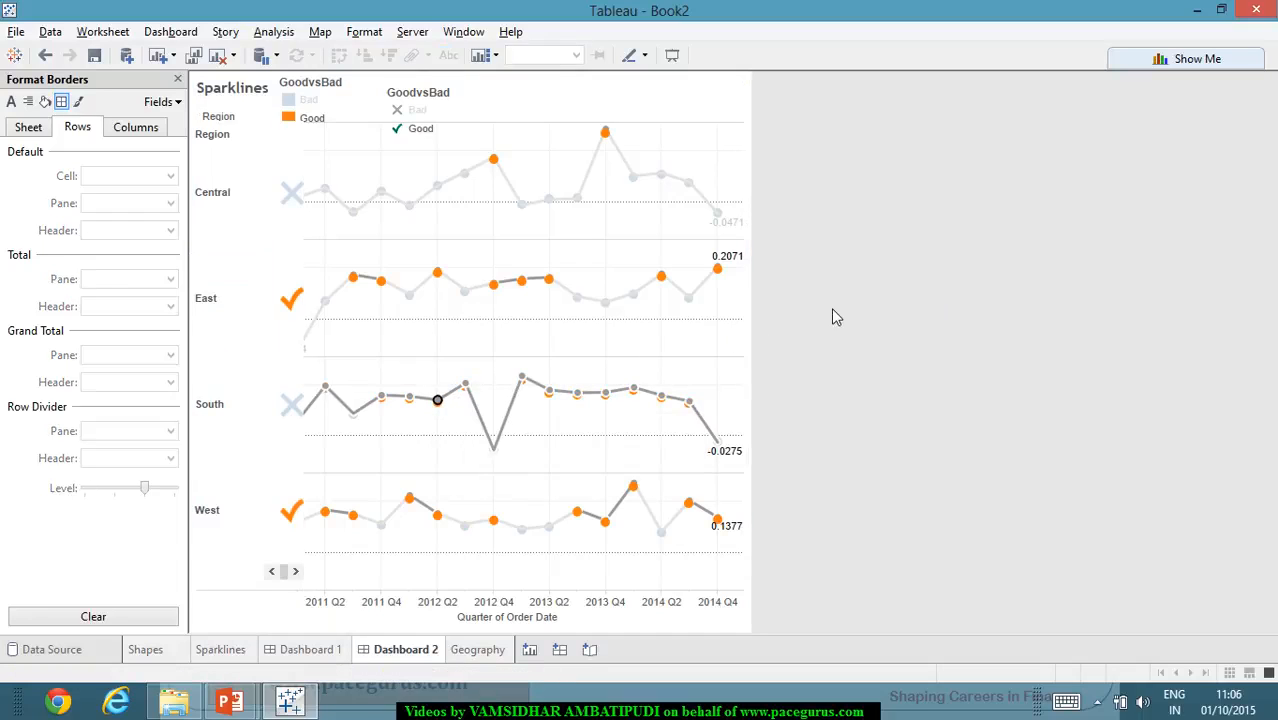
pyautogui.click(718, 120)
pyautogui.click(706, 153)
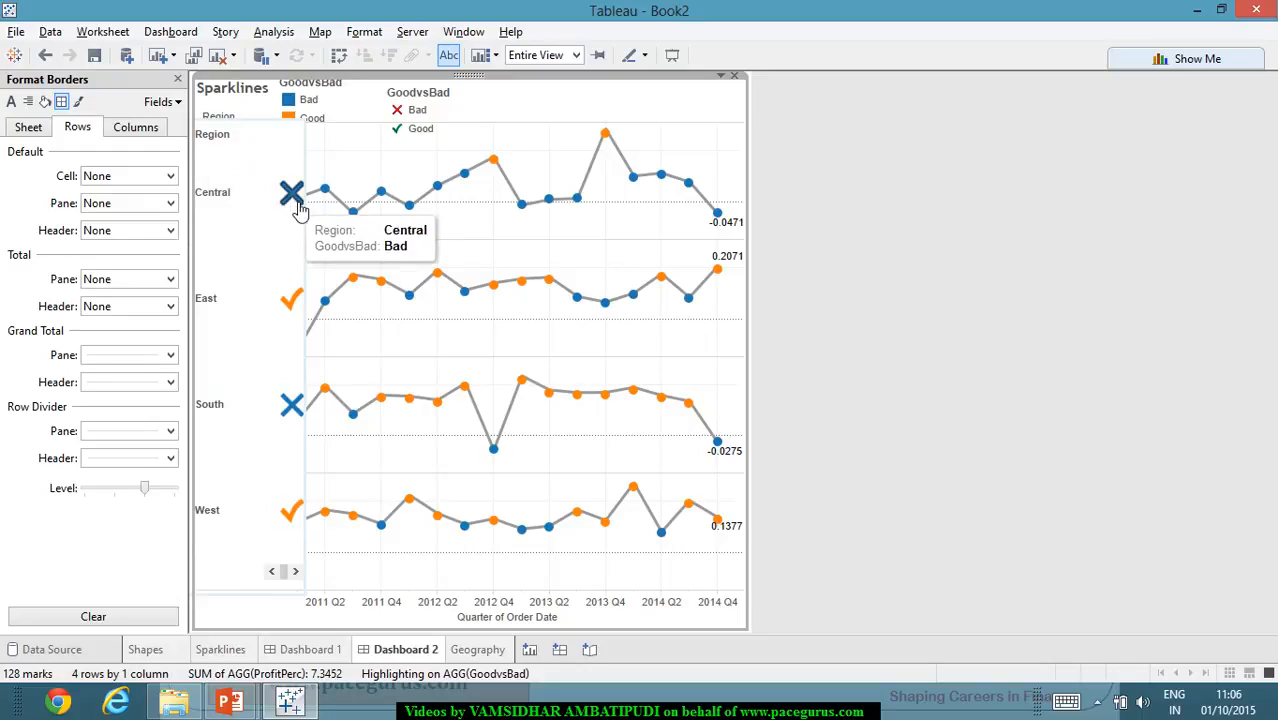
# - Select the floating Shapes view and close its border formatting settings to return to the dashboard's layout settings
pyautogui.click(301, 246)
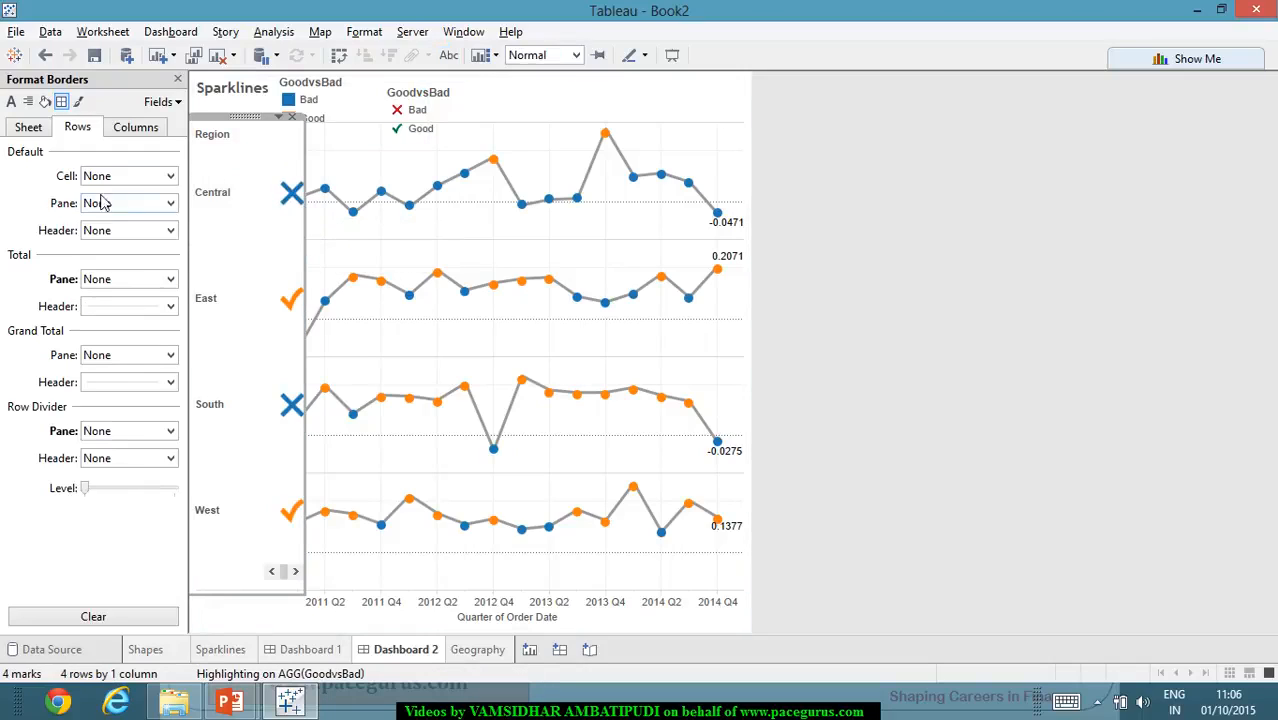
pyautogui.click(28, 127)
pyautogui.click(178, 79)
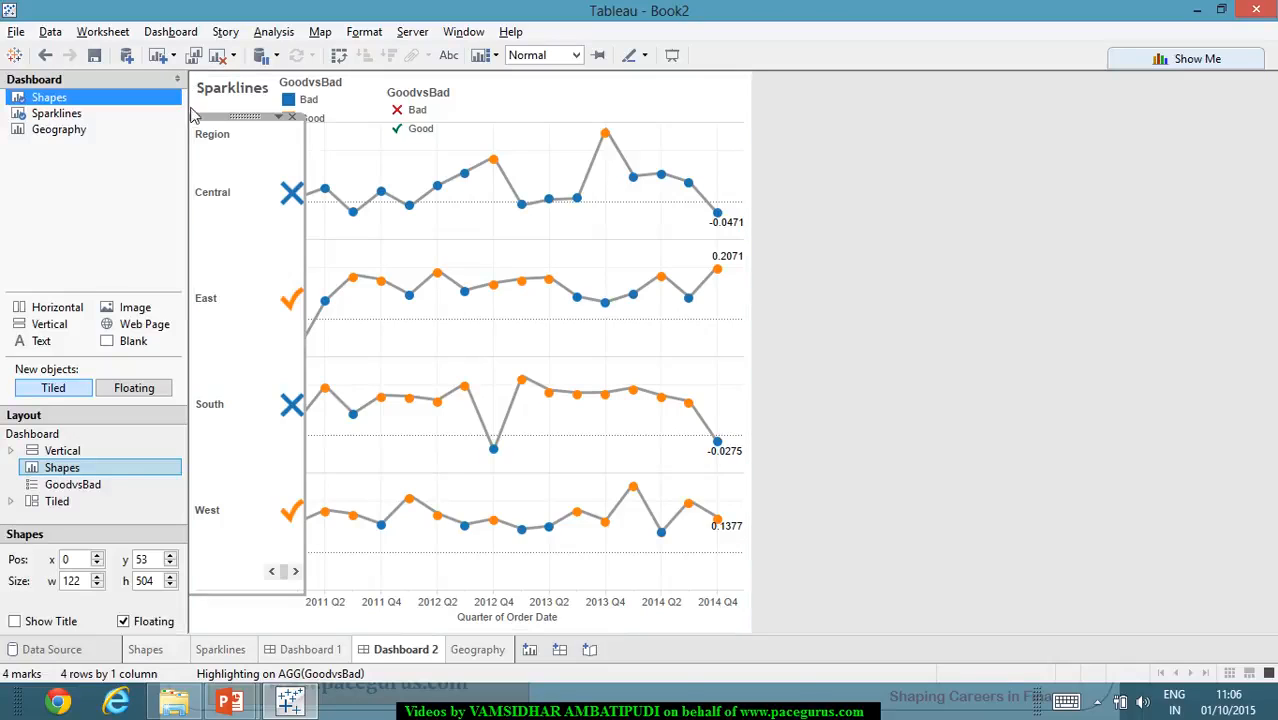
# - Widen the floating Shapes view slightly to a width of 132
pyautogui.click(431, 483)
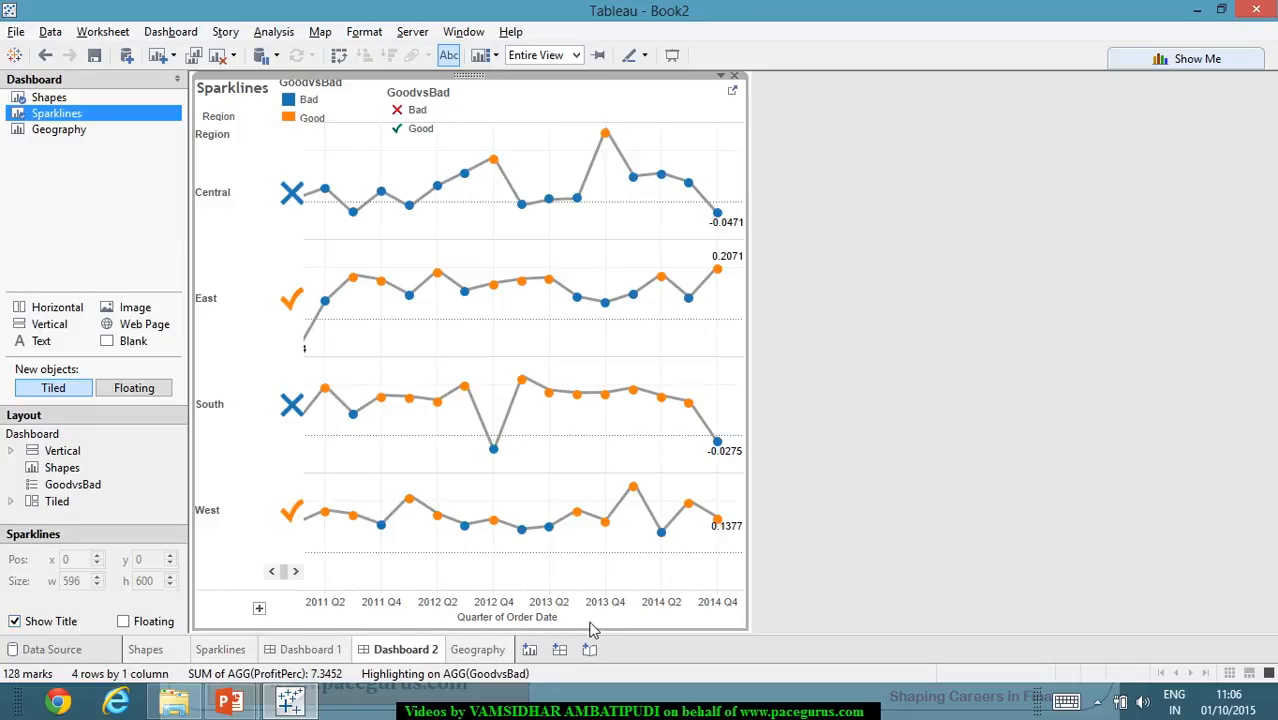
pyautogui.click(241, 561)
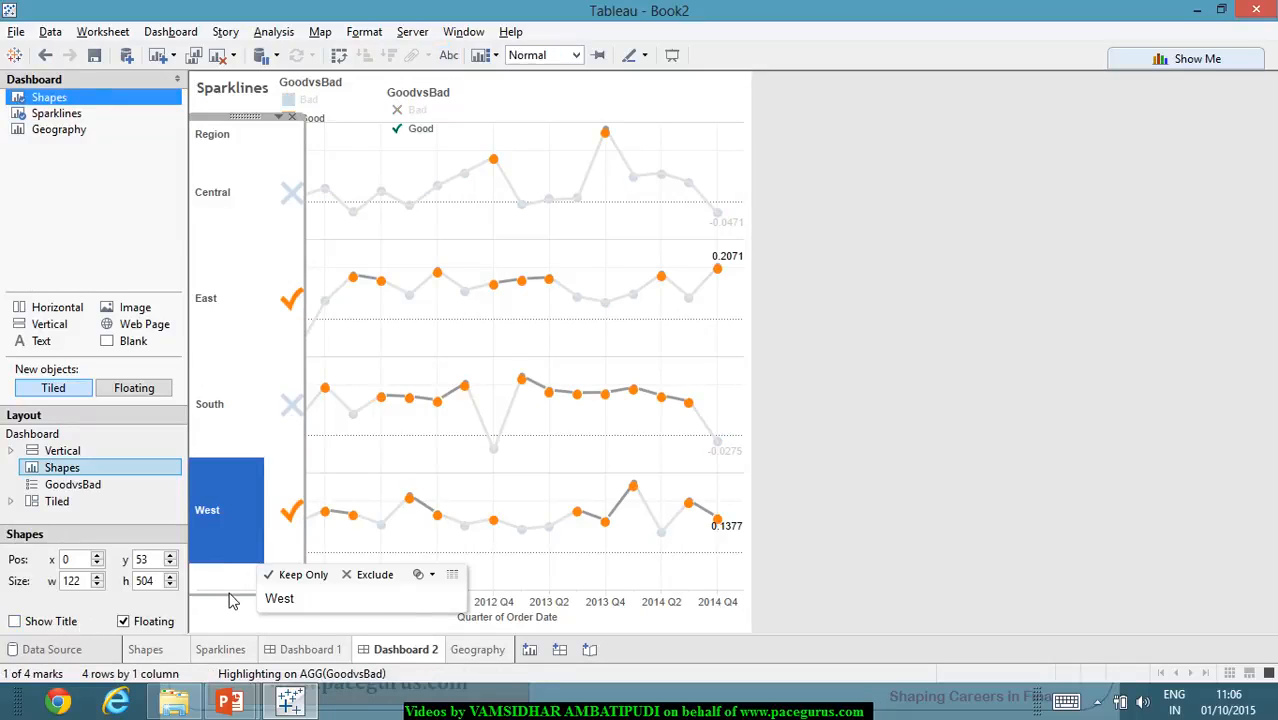
pyautogui.click(230, 593)
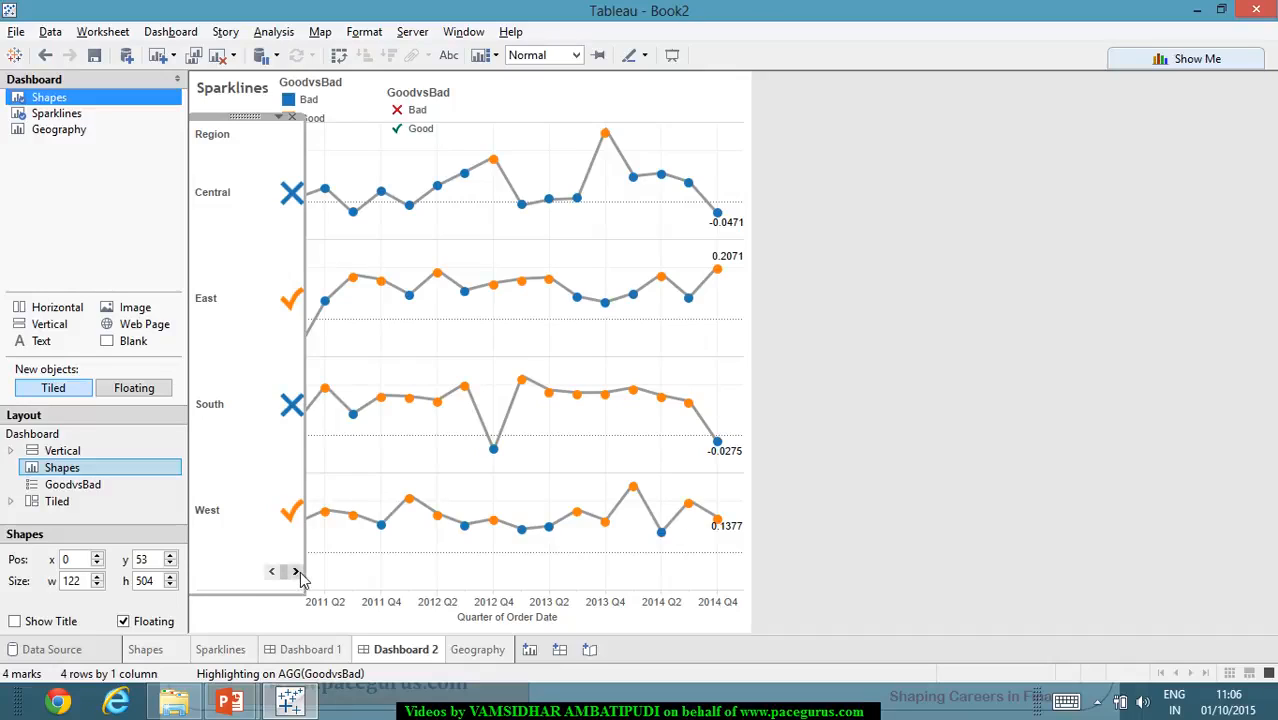
pyautogui.moveTo(316, 571)
pyautogui.mouseDown()
pyautogui.moveTo(297, 571)
pyautogui.moveTo(316, 566)
pyautogui.mouseUp()
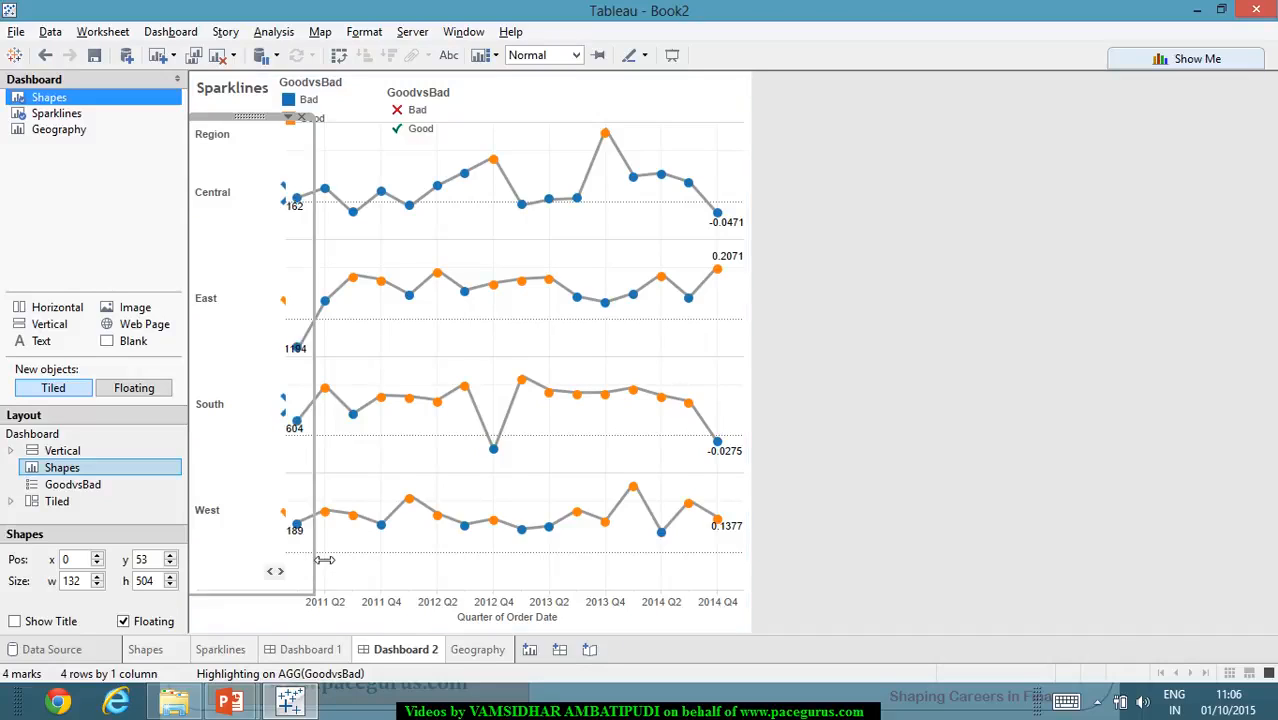
# - Make the Sparklines view floating and move it beside the Shapes view's marks, at x 152 and y 102
pyautogui.click(675, 255)
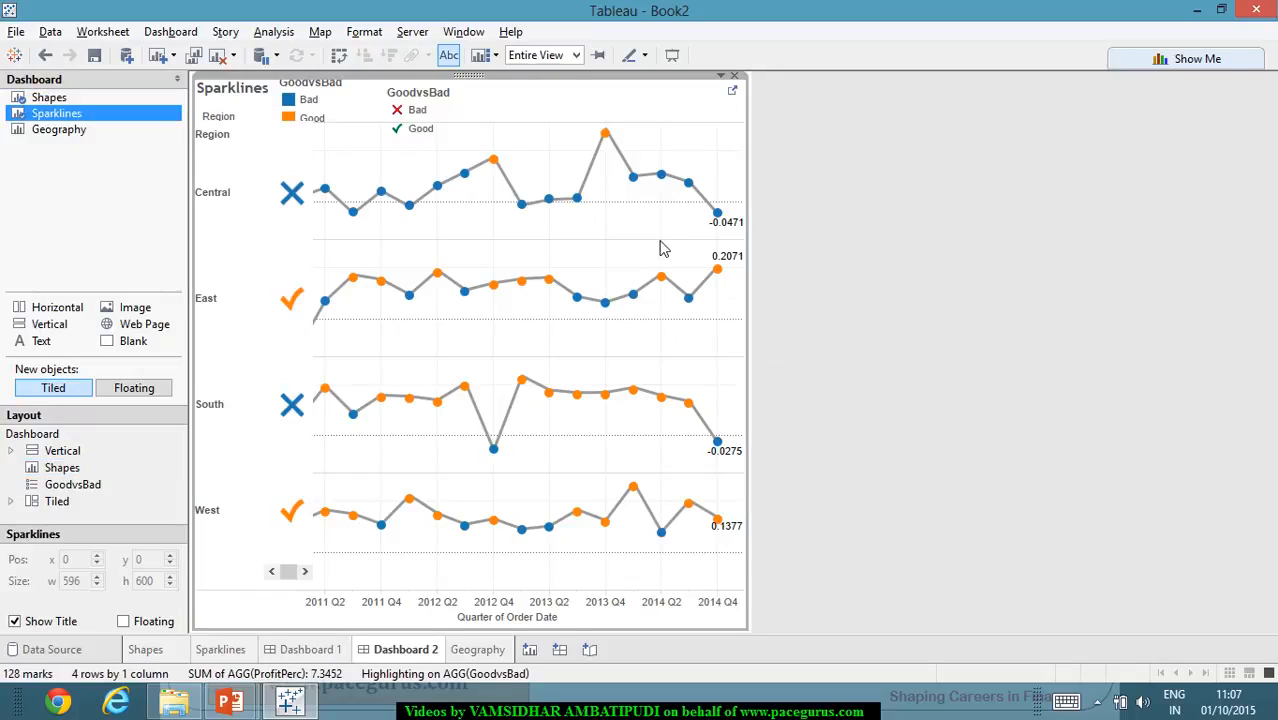
pyautogui.rightClick(654, 241)
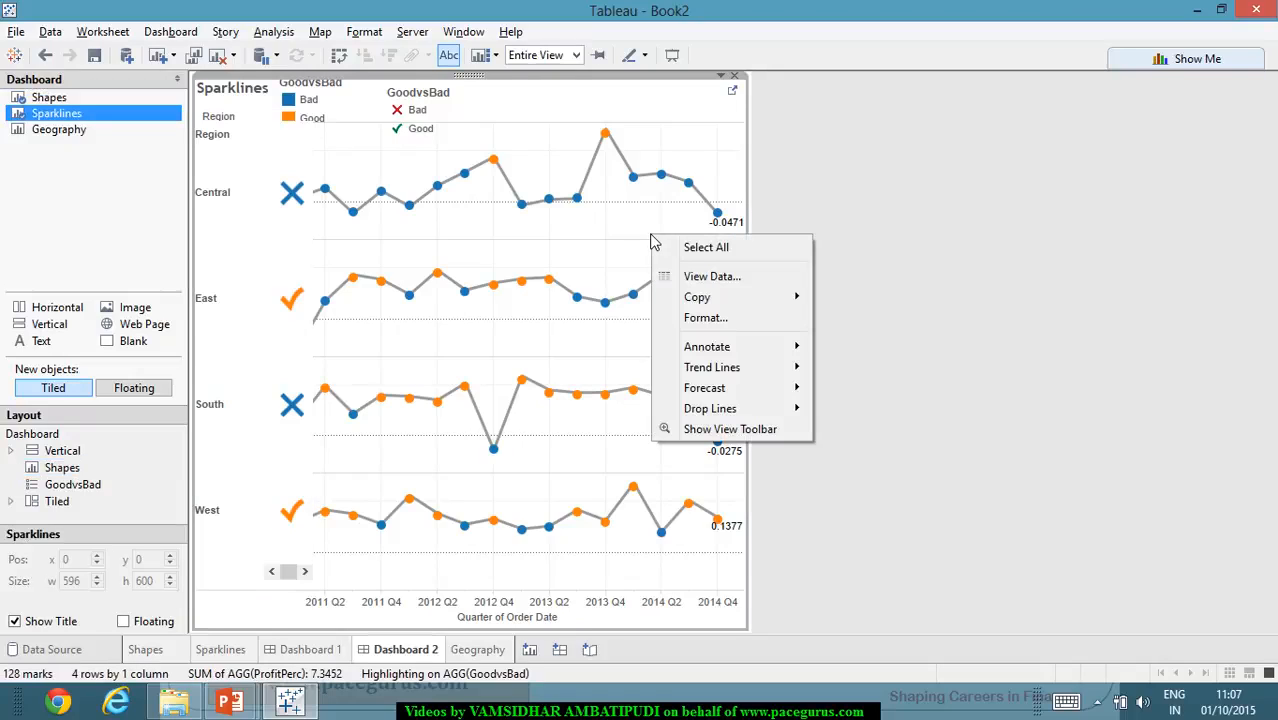
pyautogui.click(123, 622)
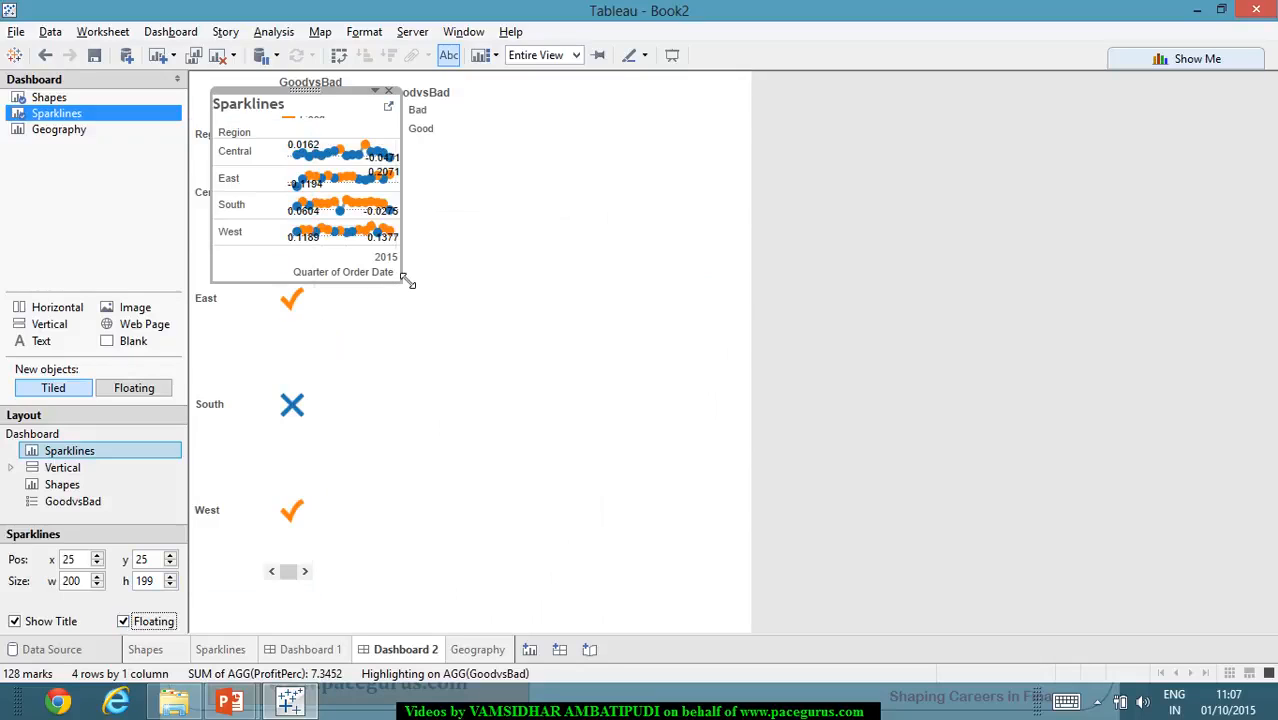
pyautogui.moveTo(312, 101); pyautogui.dragTo(424, 177)
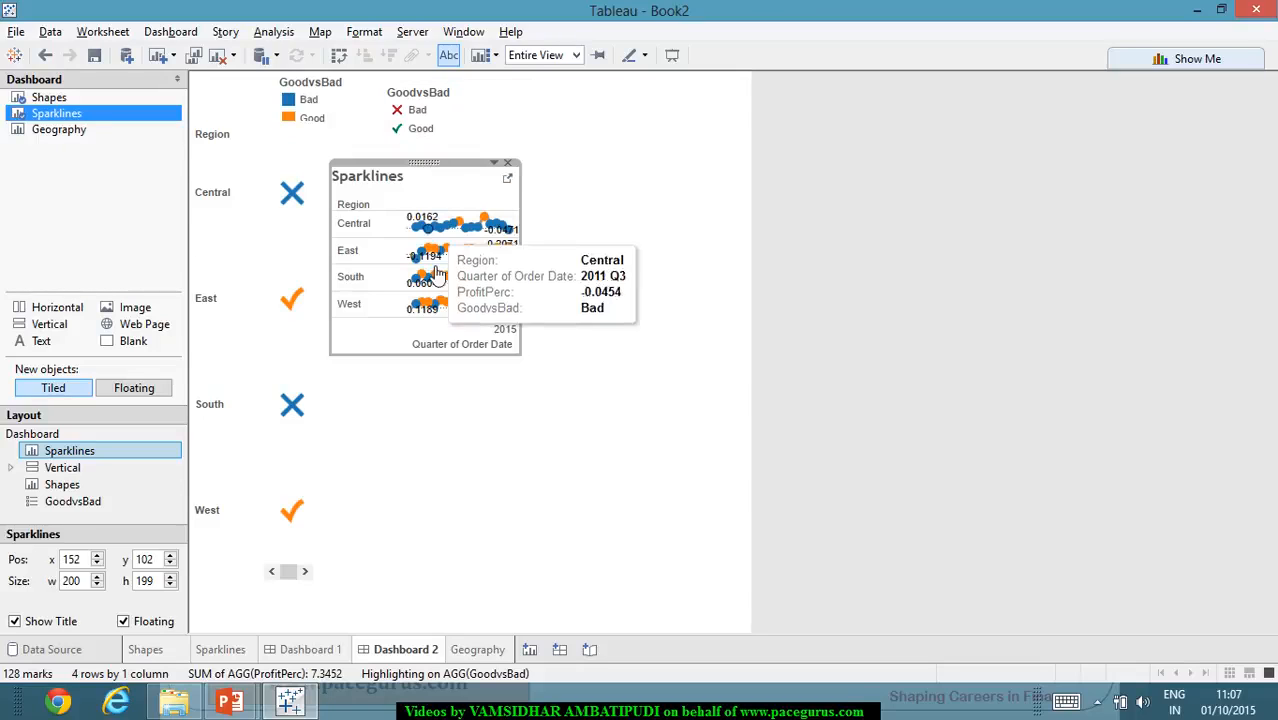
# - Look through the Sparklines view's options and its field label and font formatting settings
pyautogui.click(356, 278)
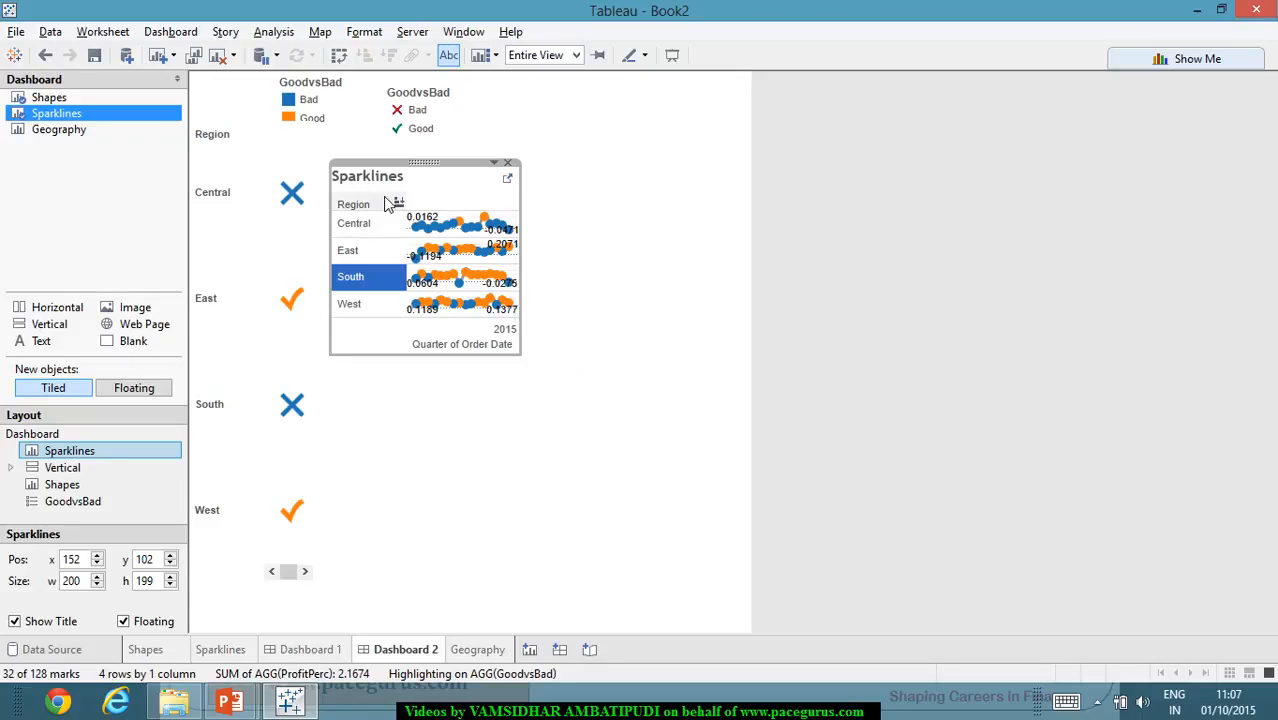
pyautogui.rightClick(447, 202)
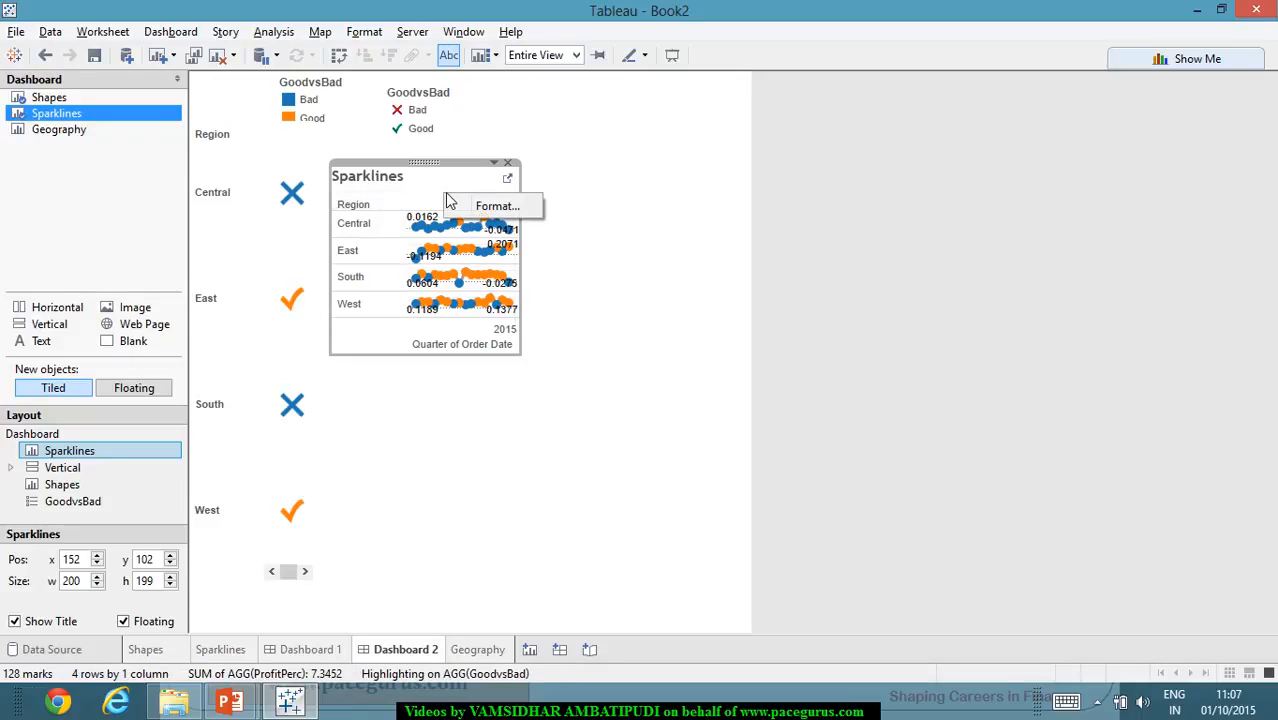
pyautogui.click(490, 164)
pyautogui.click(488, 196)
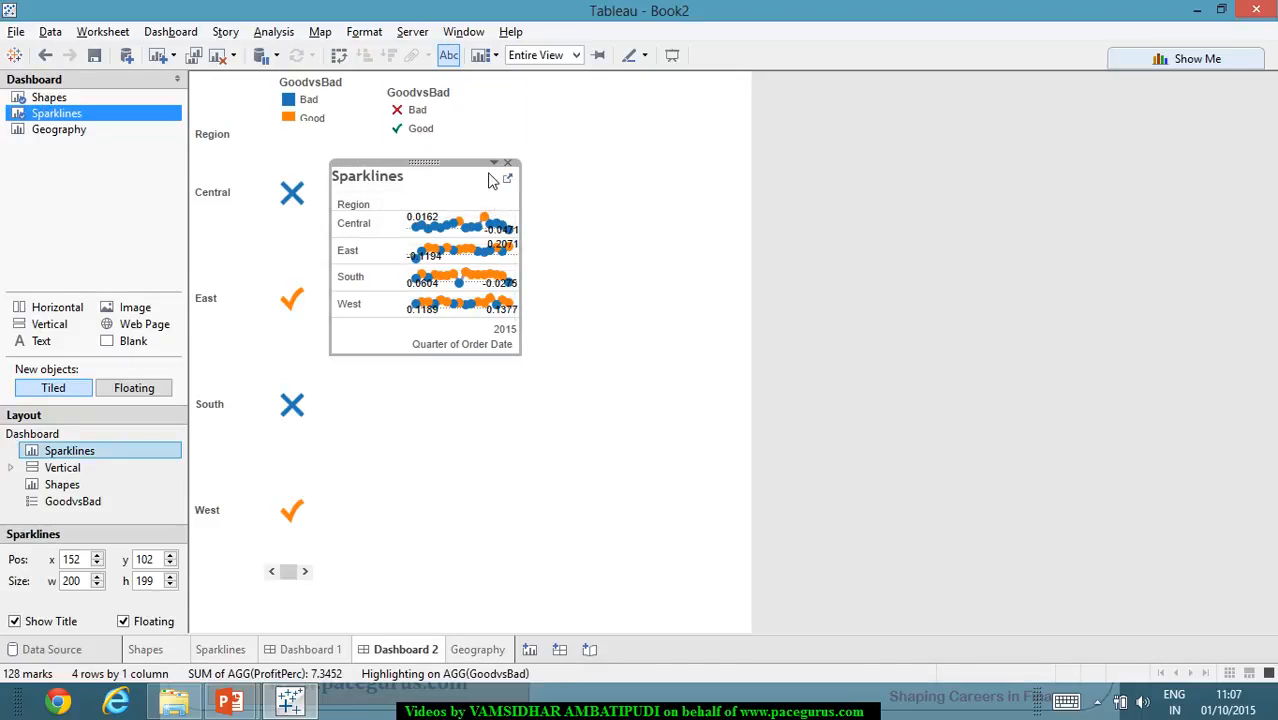
pyautogui.click(496, 164)
pyautogui.moveTo(557, 300)
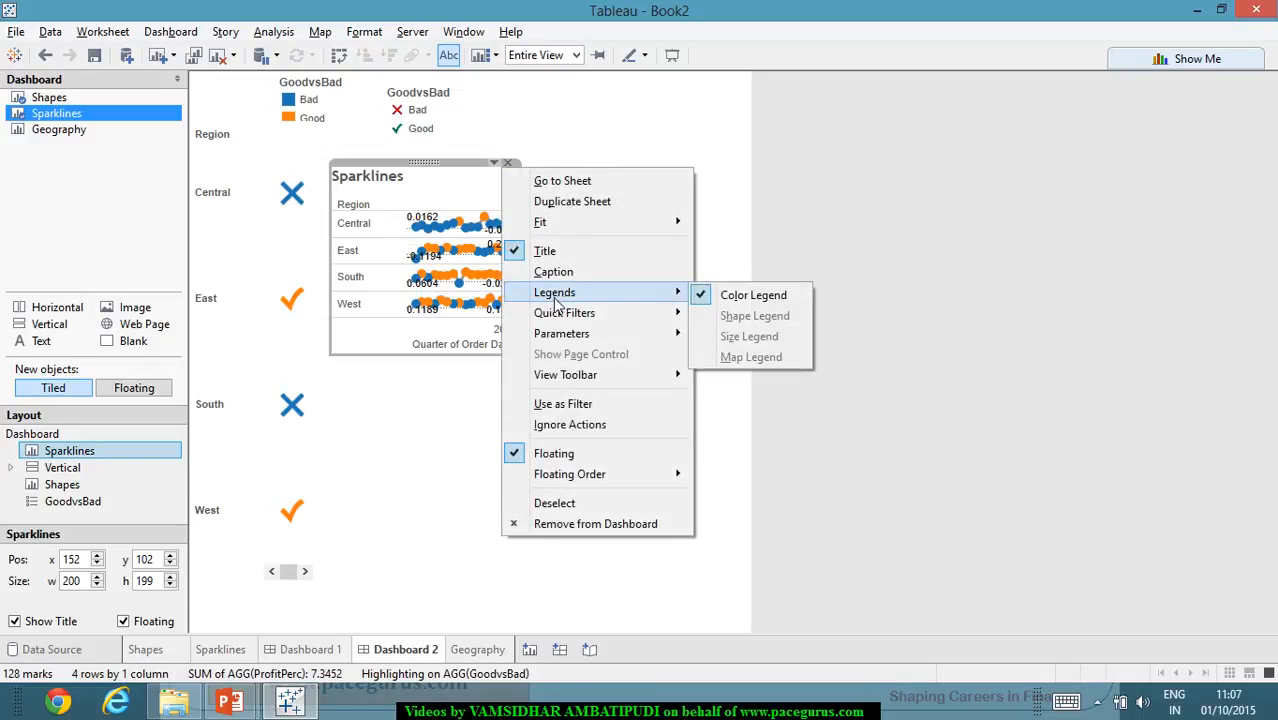
pyautogui.click(372, 200)
pyautogui.rightClick(350, 212)
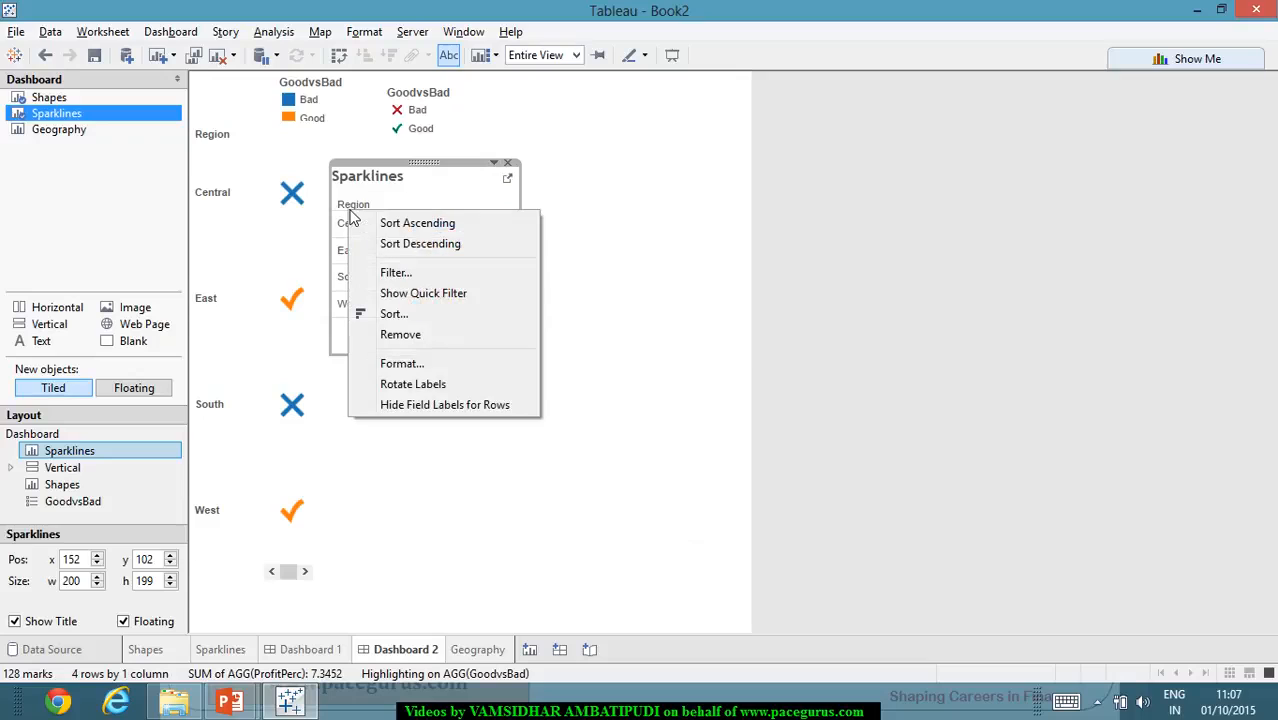
pyautogui.click(425, 366)
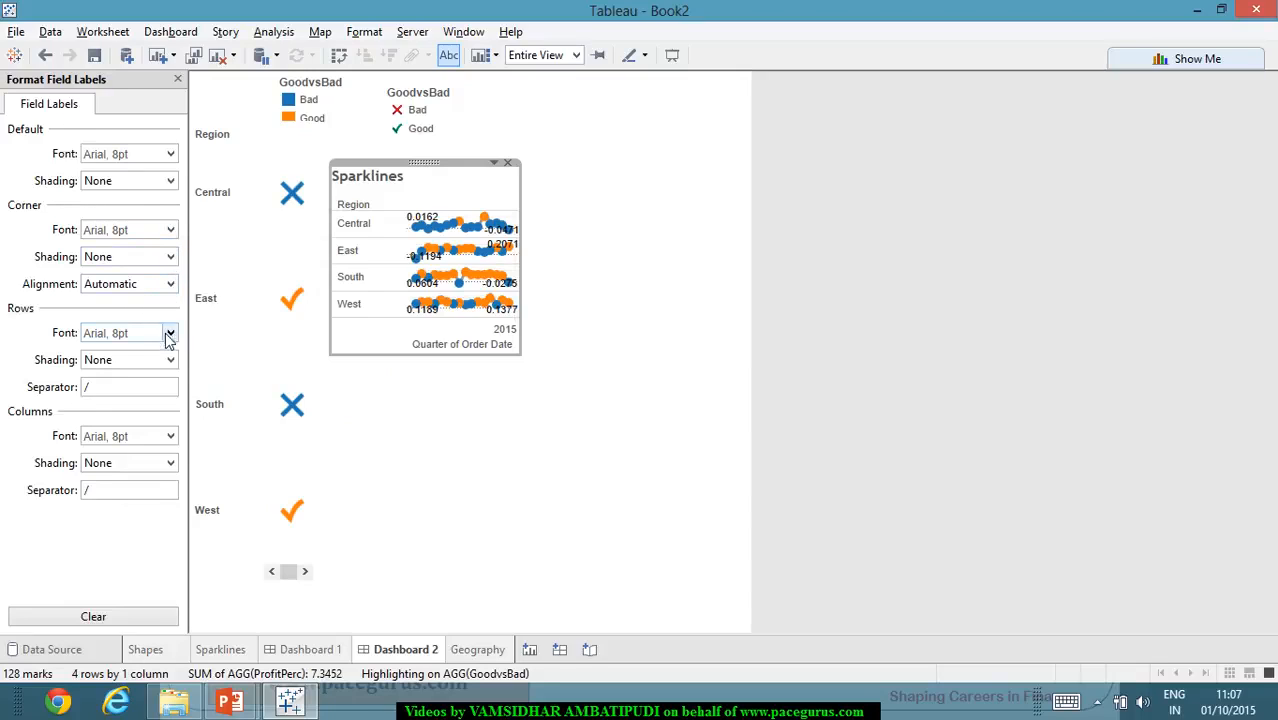
pyautogui.click(362, 32)
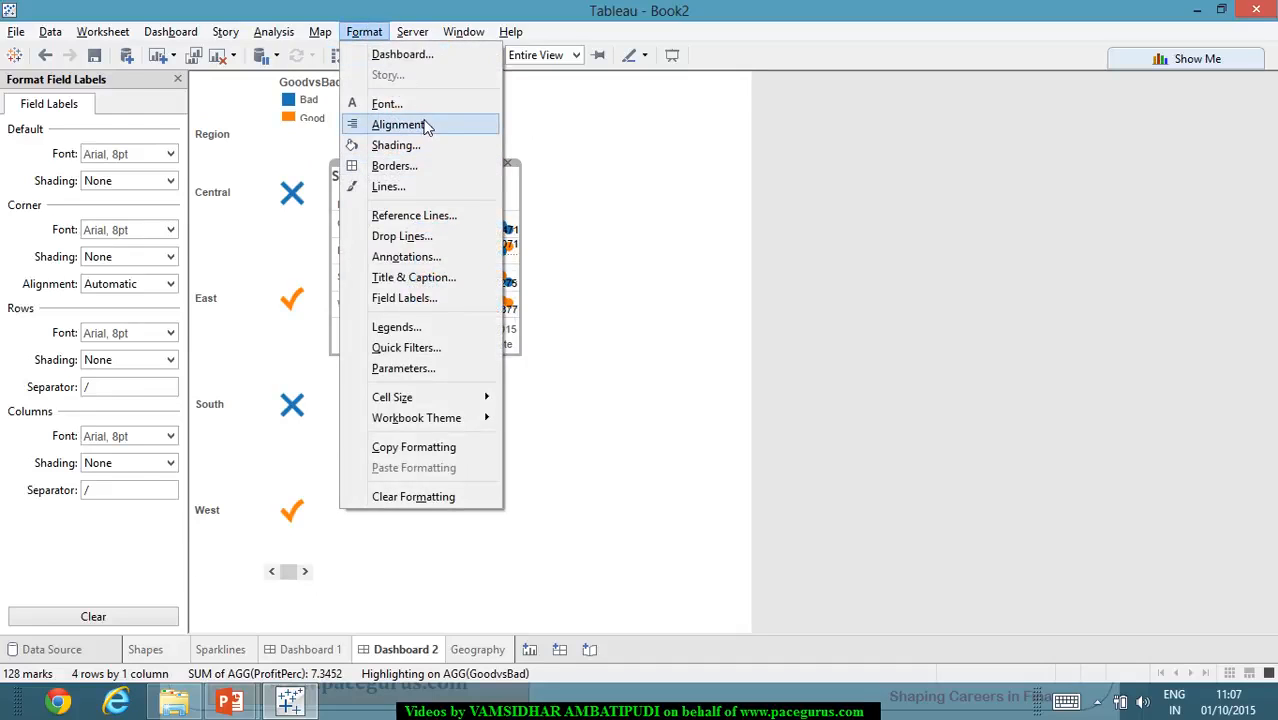
pyautogui.click(390, 106)
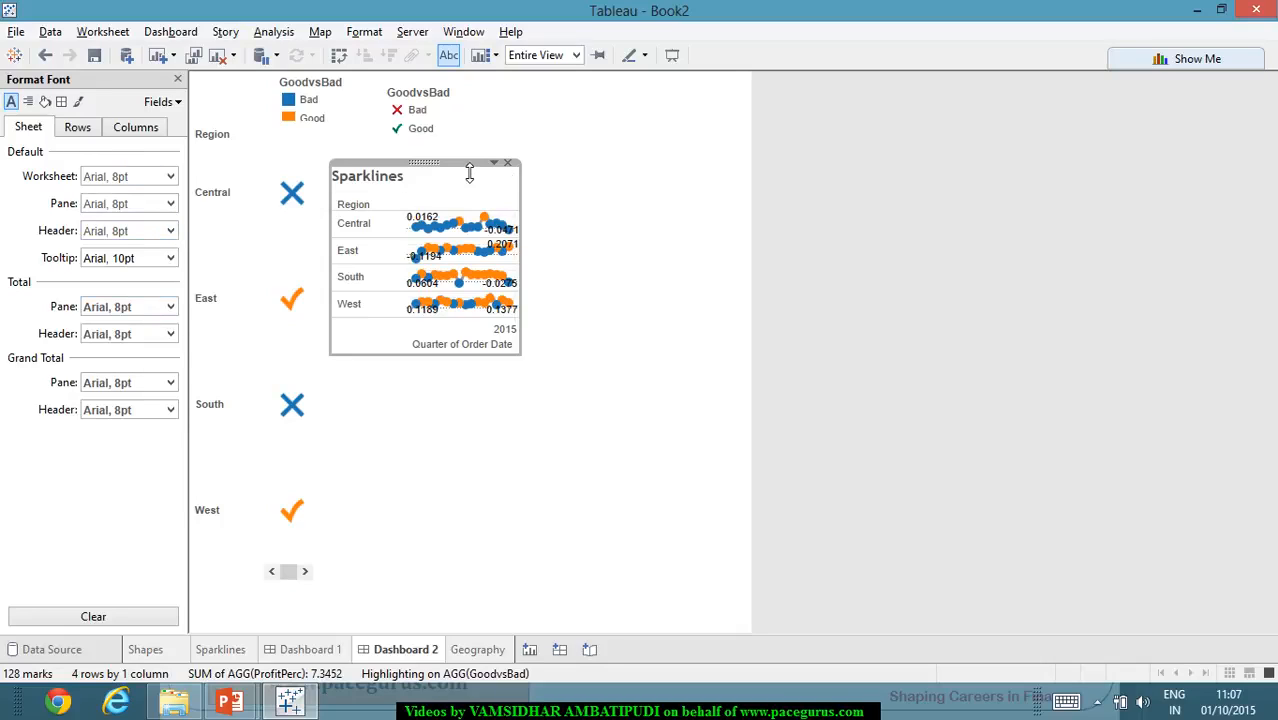
# - Extend the floating Sparklines view up to the shape legend and down past the Shapes view's West mark
pyautogui.moveTo(466, 162); pyautogui.dragTo(473, 140)
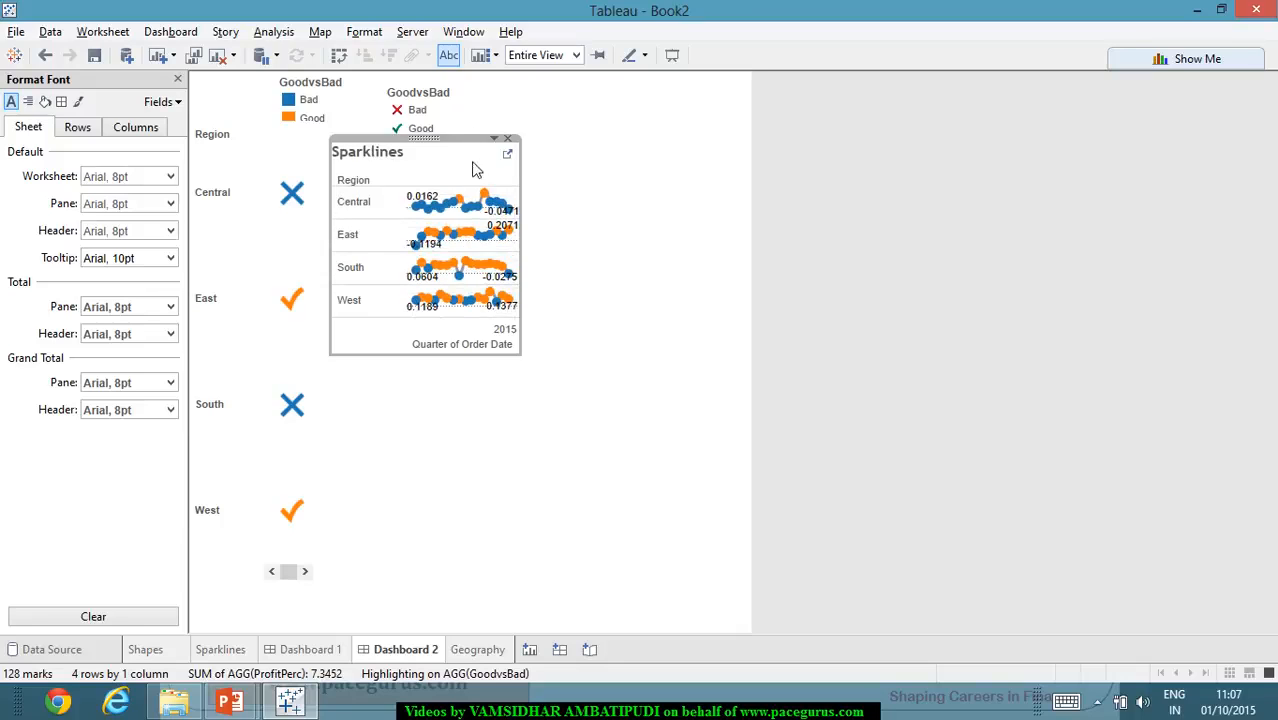
pyautogui.moveTo(446, 365); pyautogui.dragTo(473, 540)
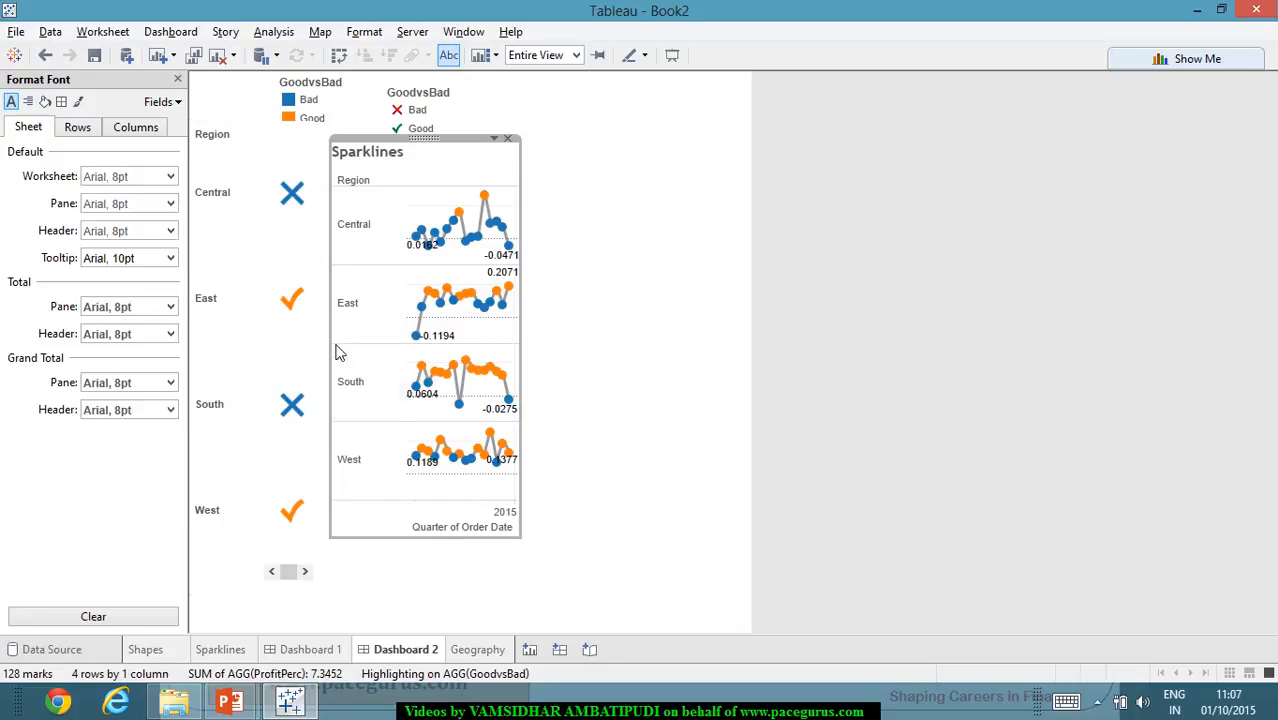
# - Try to stretch the Sparklines view's left edge across the Shapes view, and undo the resize
pyautogui.moveTo(330, 347); pyautogui.dragTo(183, 336)
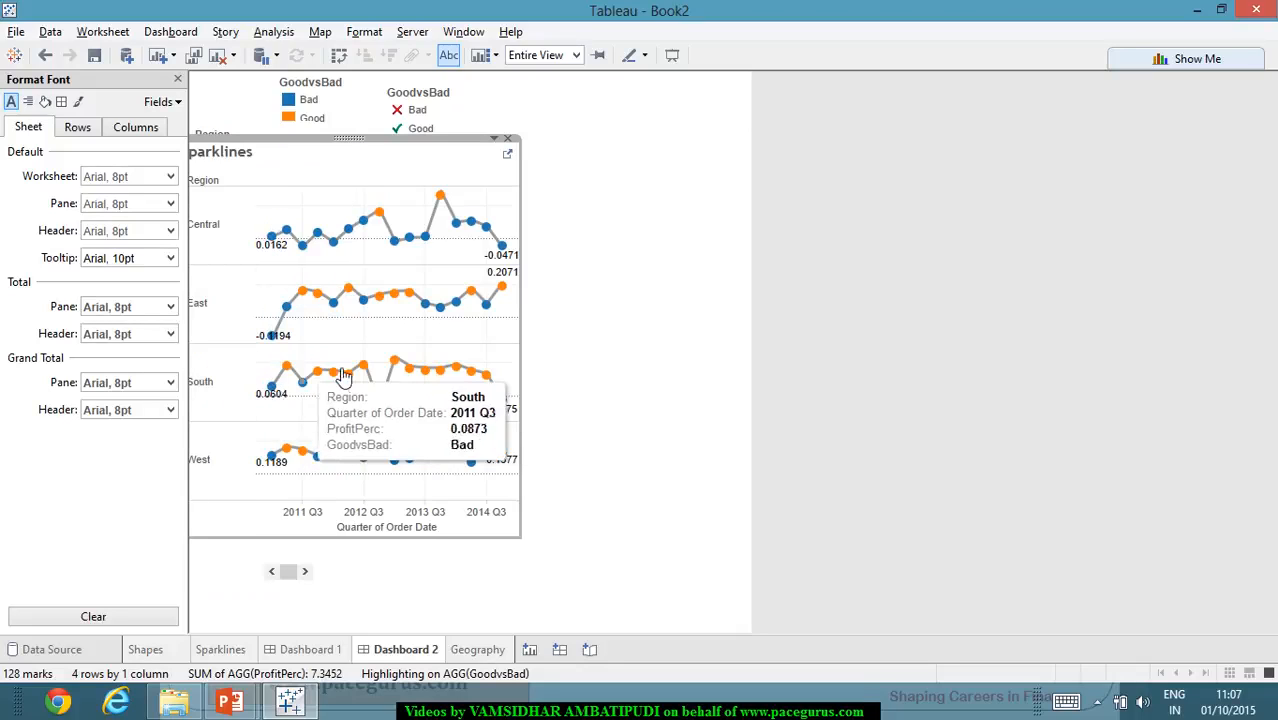
pyautogui.moveTo(376, 376)
pyautogui.hotkey('ctrl', 'z')
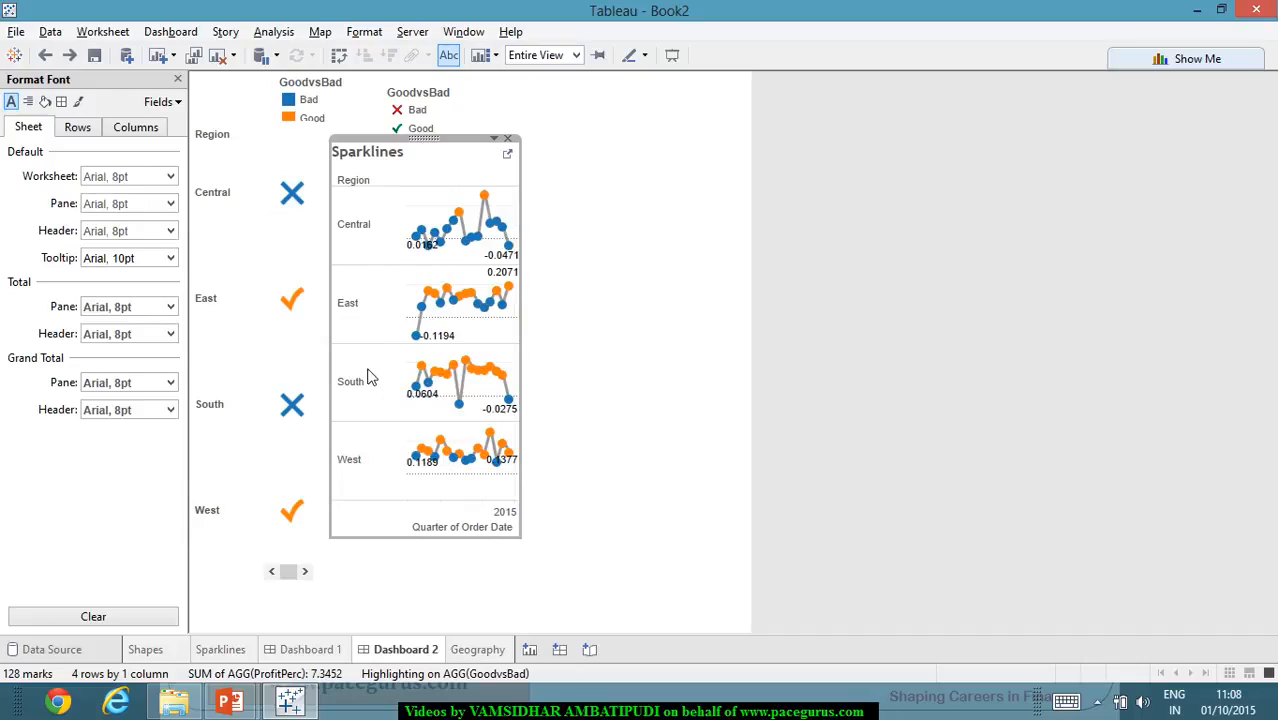
# - Check the Region field's options and the Sparklines view's Quick Filters and View Toolbar options, and deselect the view
pyautogui.rightClick(386, 183)
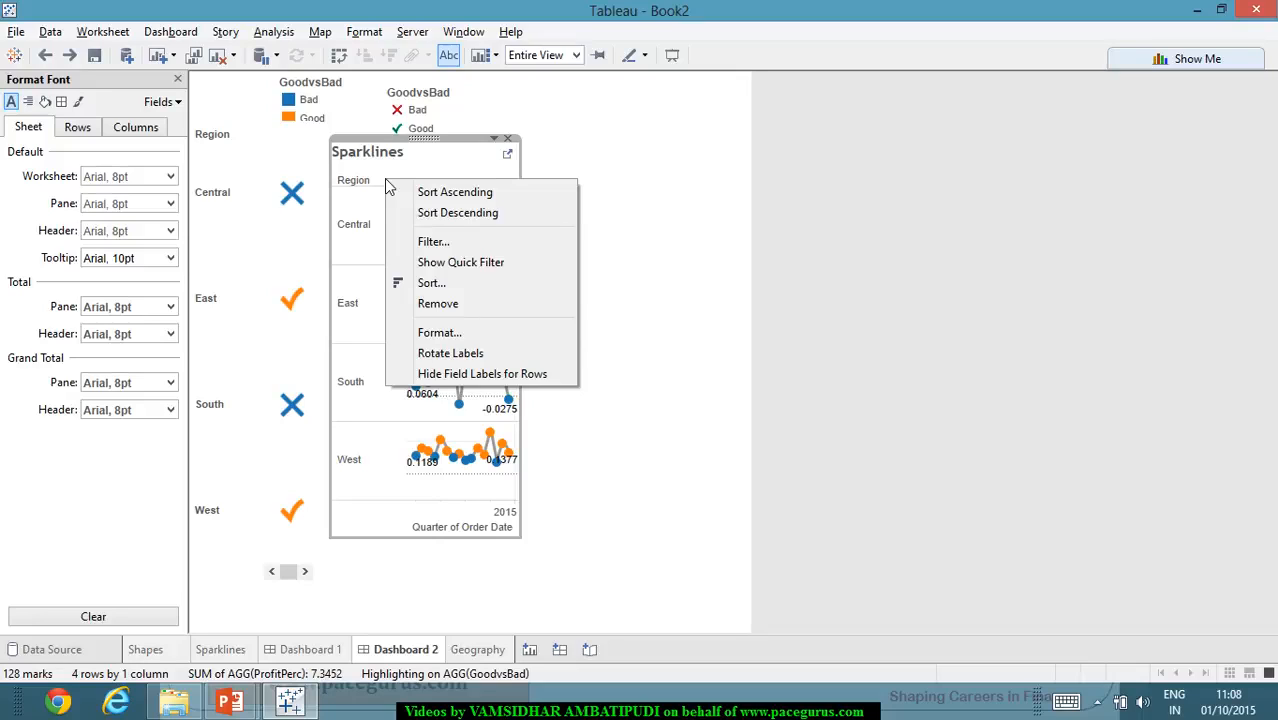
pyautogui.click(422, 166)
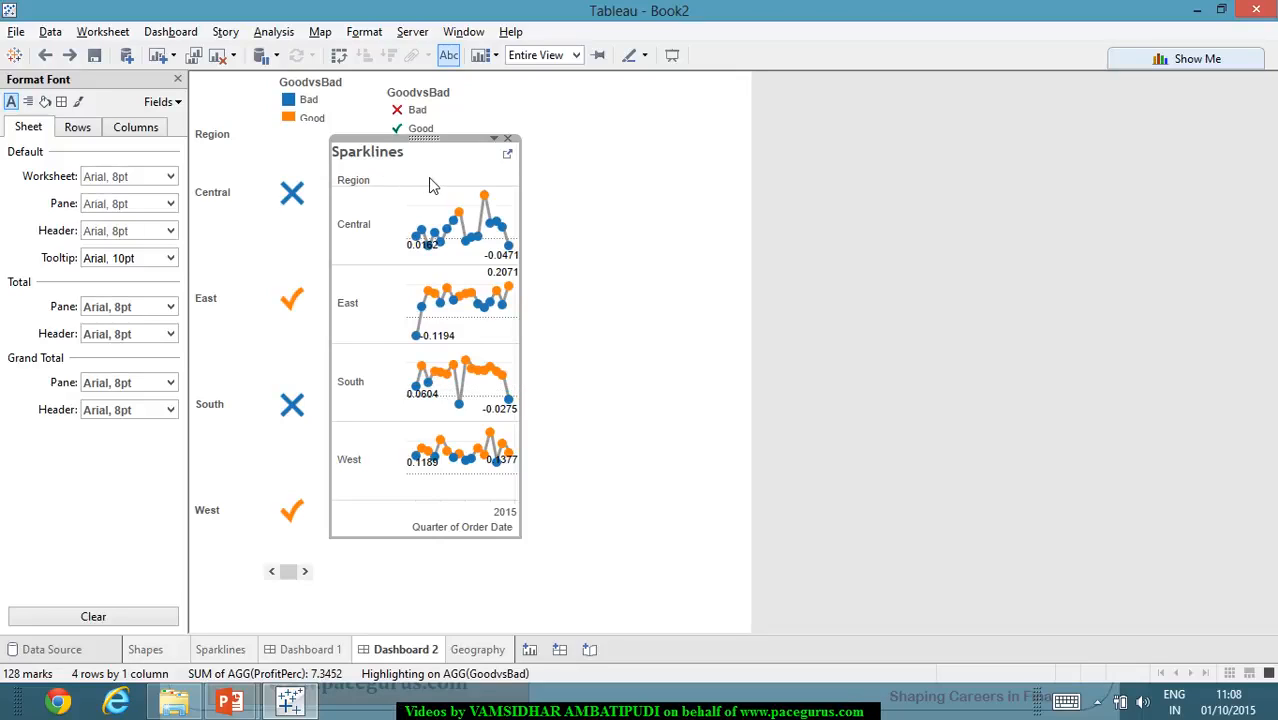
pyautogui.click(495, 139)
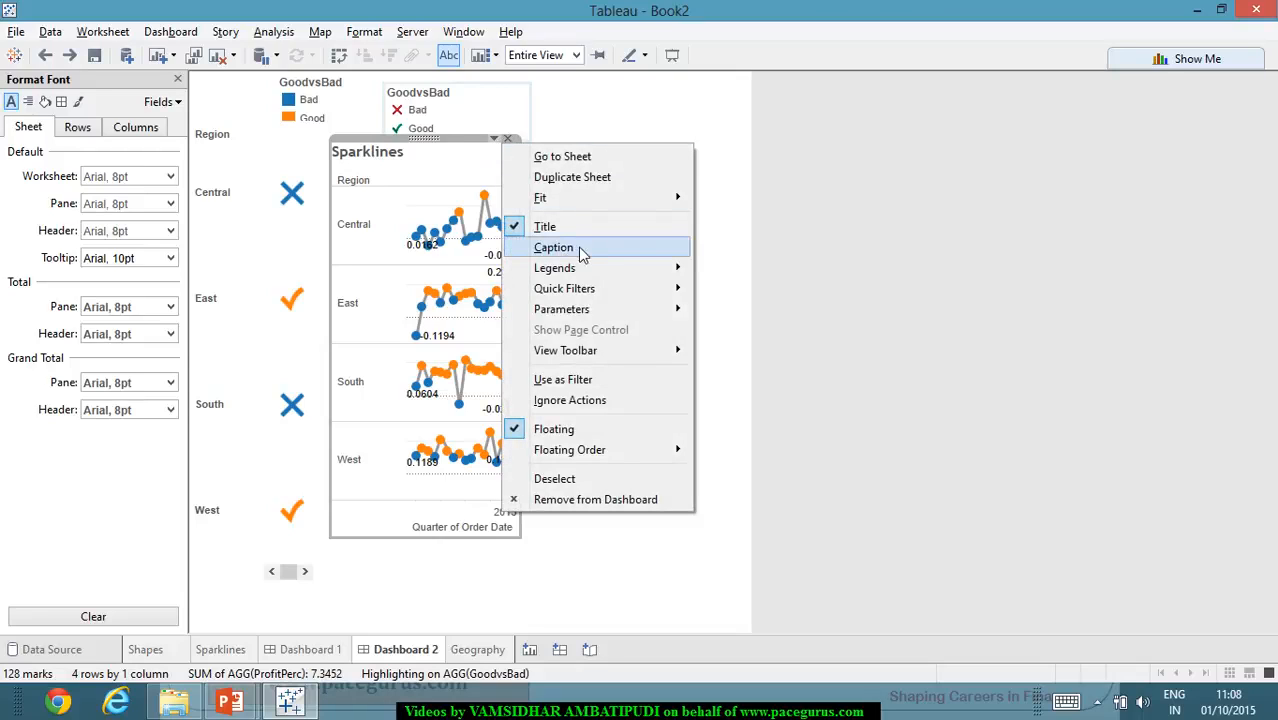
pyautogui.moveTo(620, 270)
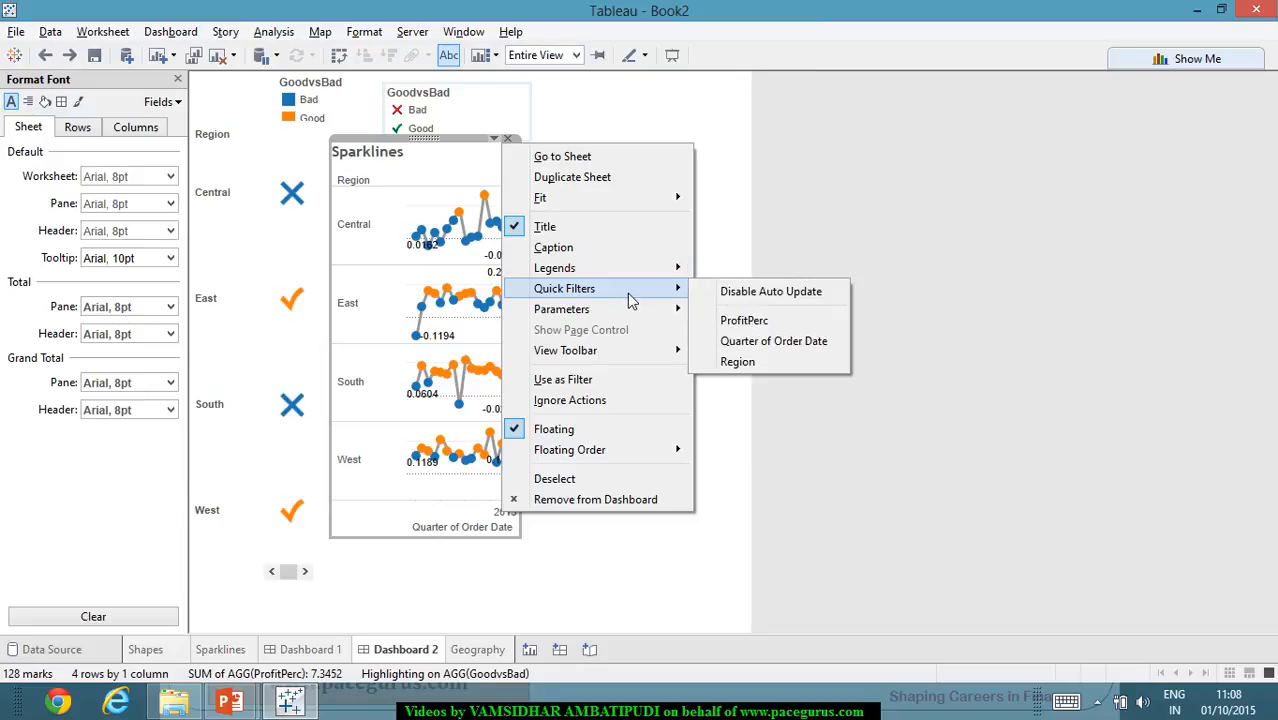
pyautogui.moveTo(644, 354)
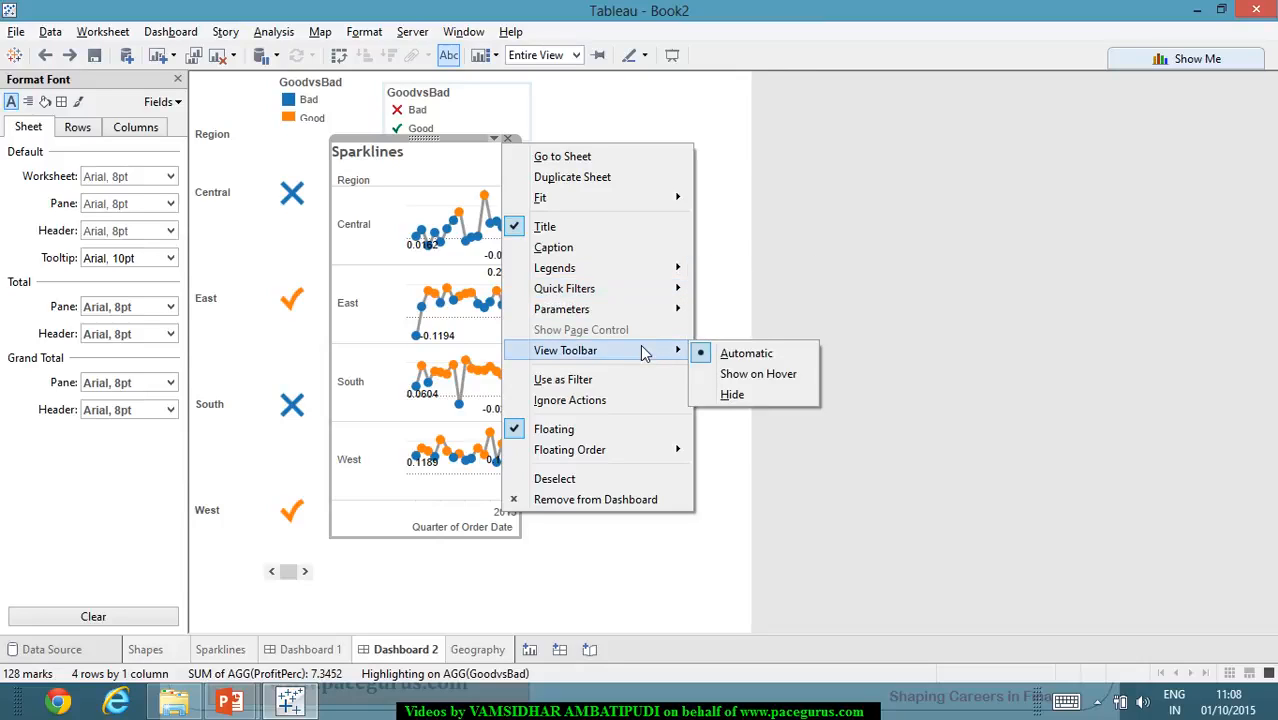
pyautogui.click(870, 414)
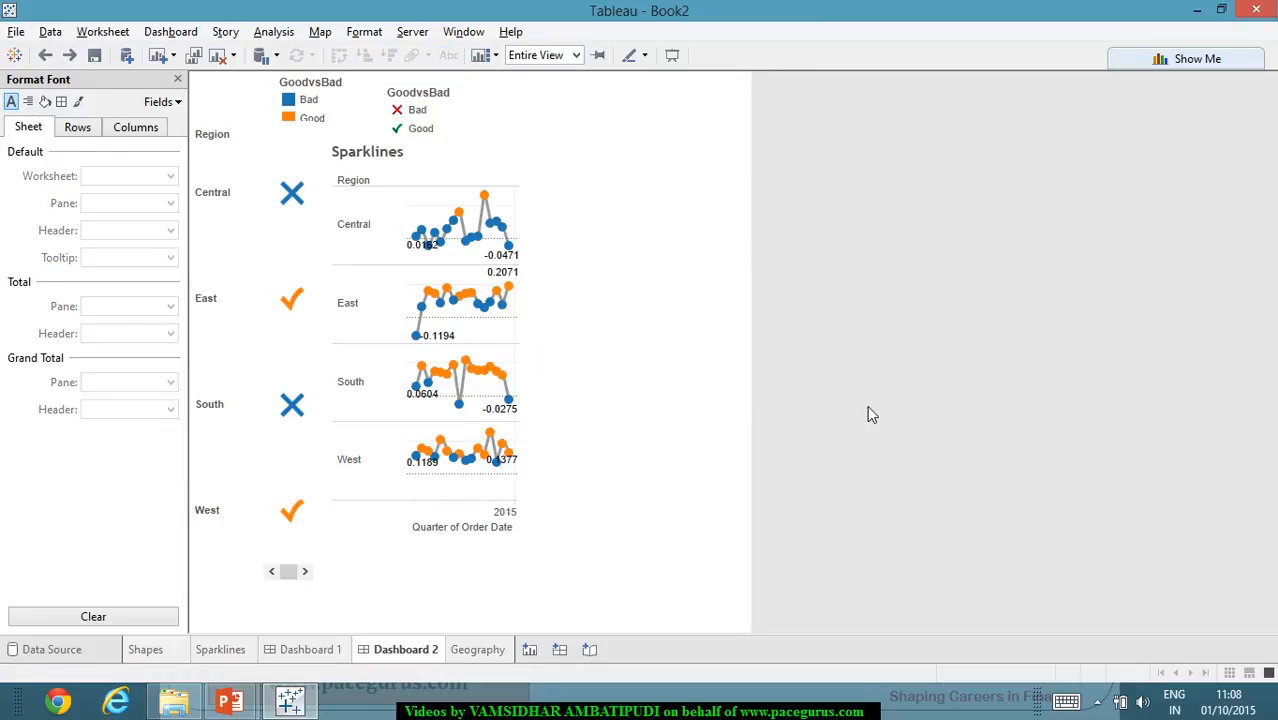
pyautogui.click(476, 483)
pyautogui.click(615, 469)
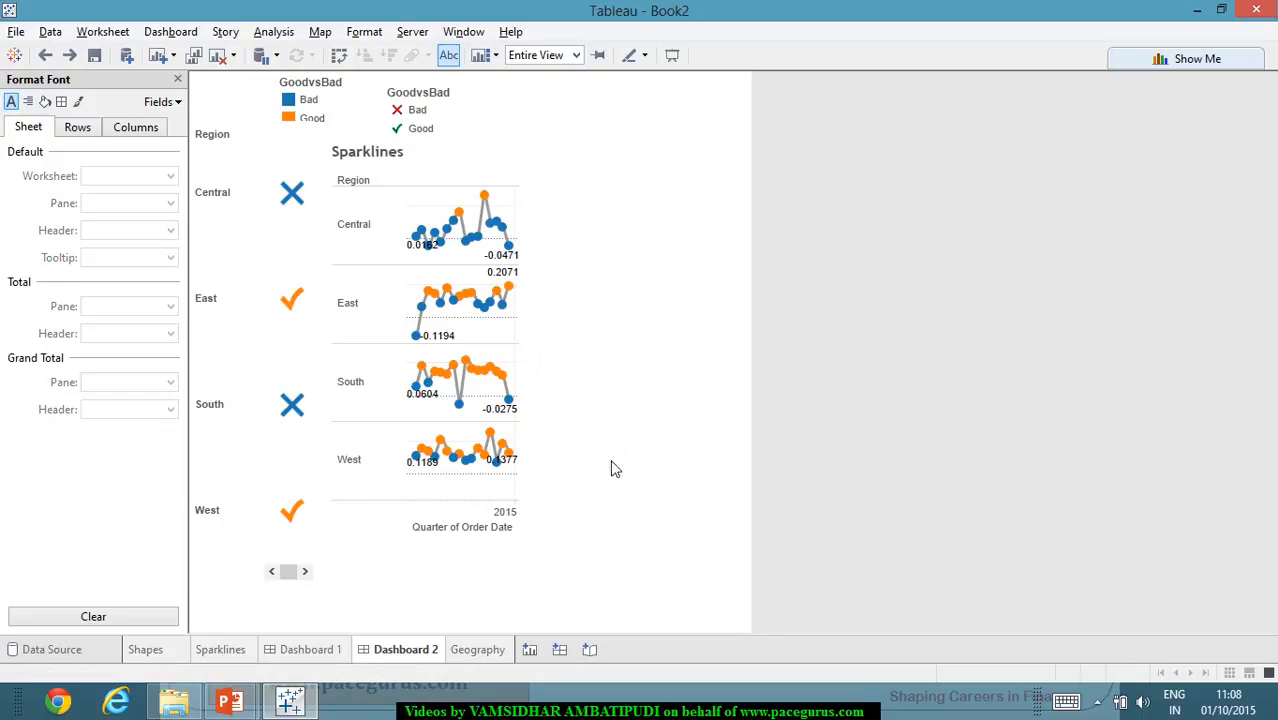
# - Enlarge the floating Sparklines view to about 315 wide and 510 high by extending its right, bottom and top edges
pyautogui.click(516, 476)
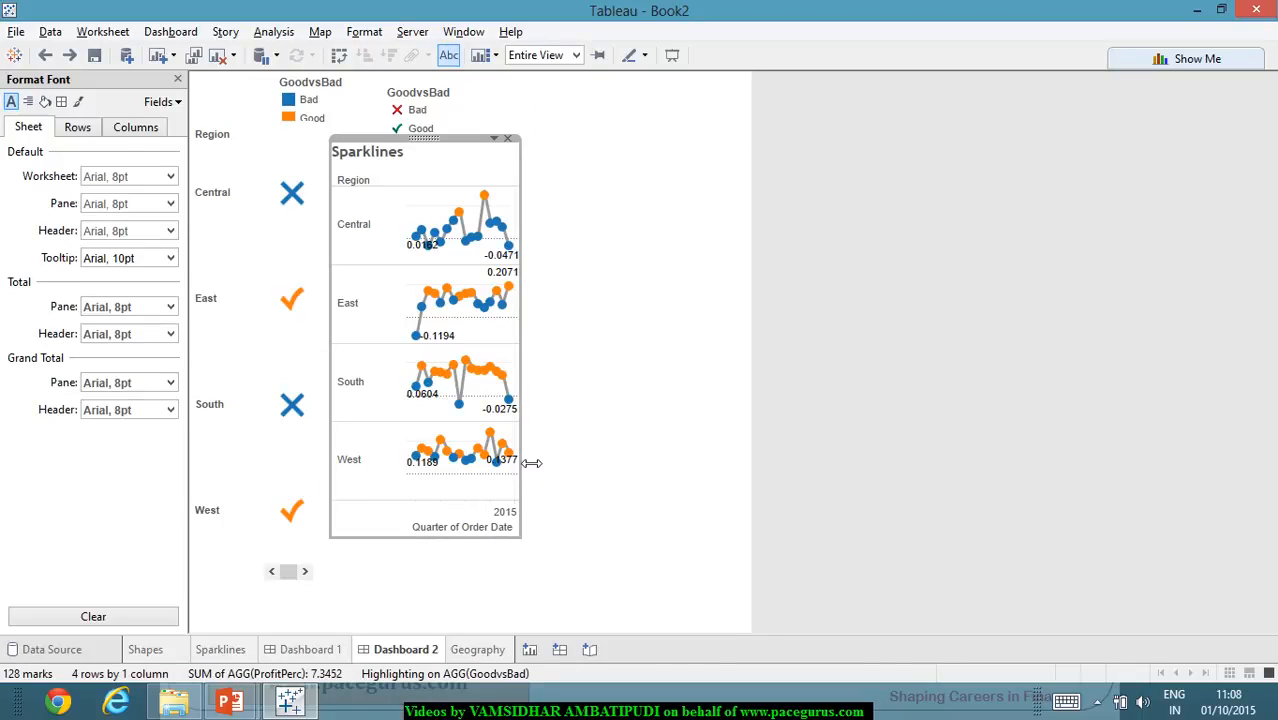
pyautogui.moveTo(531, 463); pyautogui.dragTo(630, 468)
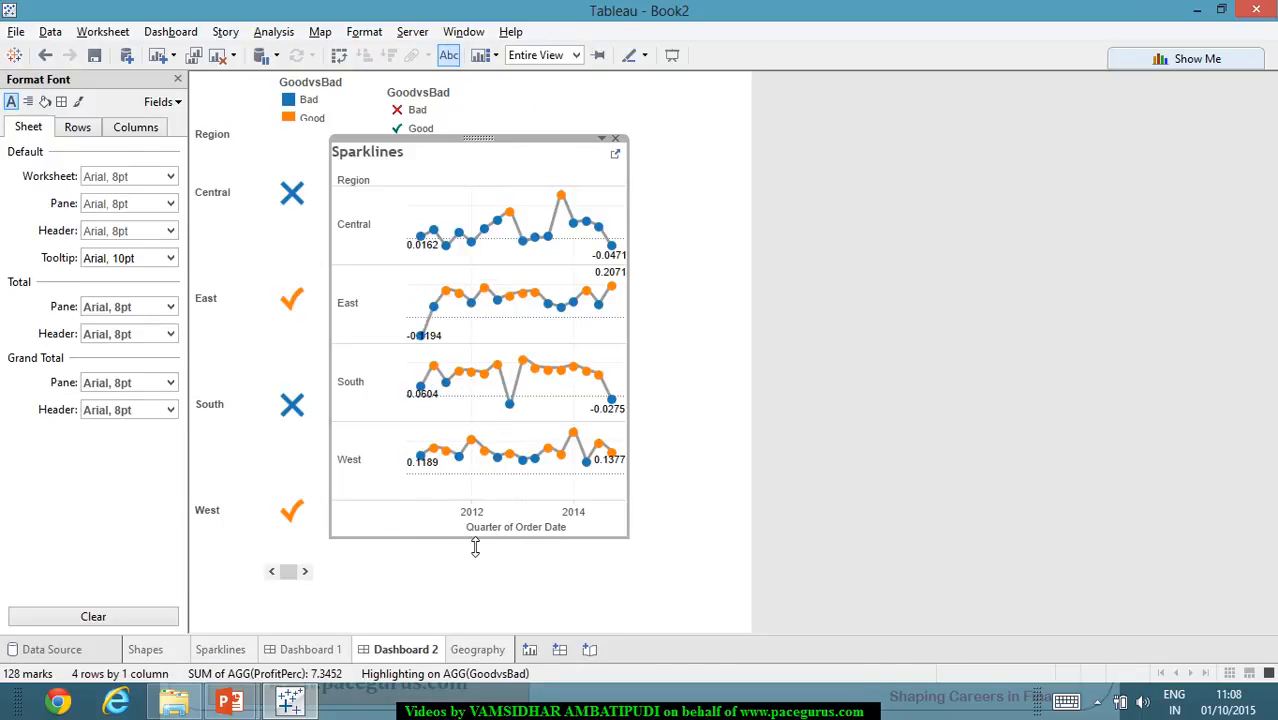
pyautogui.moveTo(475, 546); pyautogui.dragTo(488, 606)
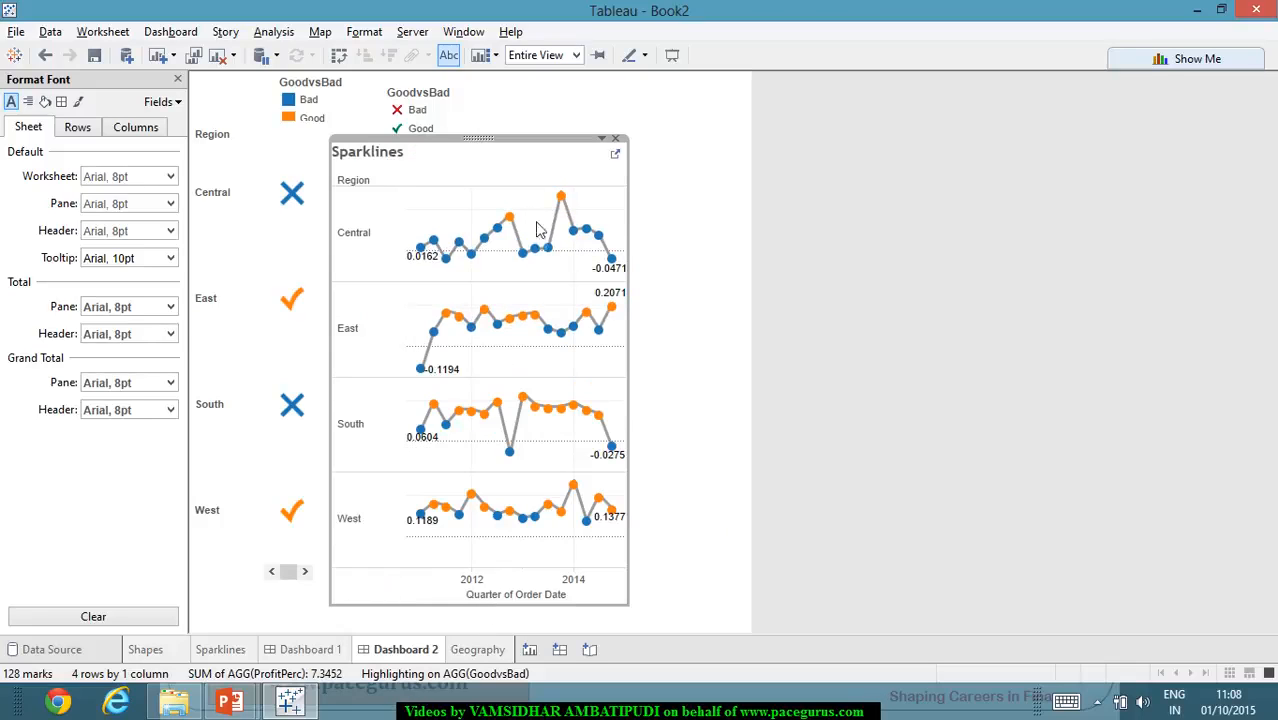
pyautogui.moveTo(553, 148); pyautogui.dragTo(553, 126)
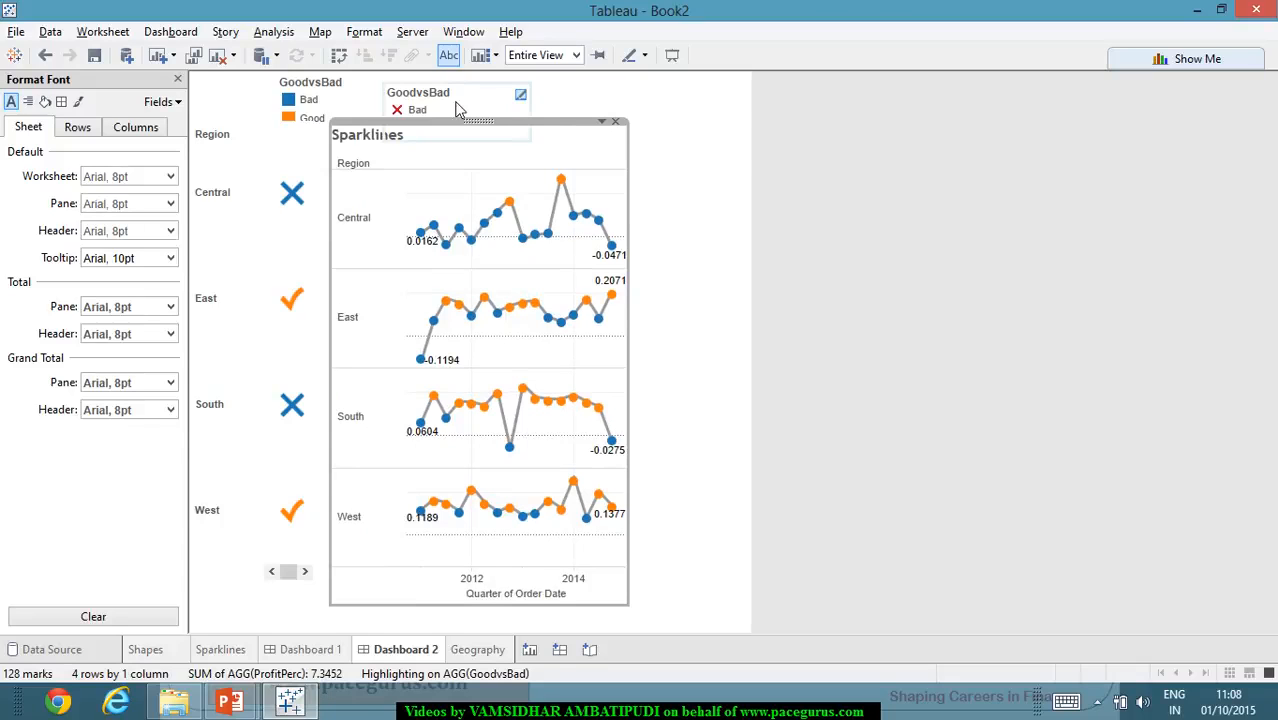
# - Remove the GoodvsBad shape legend from the dashboard
pyautogui.click(520, 100)
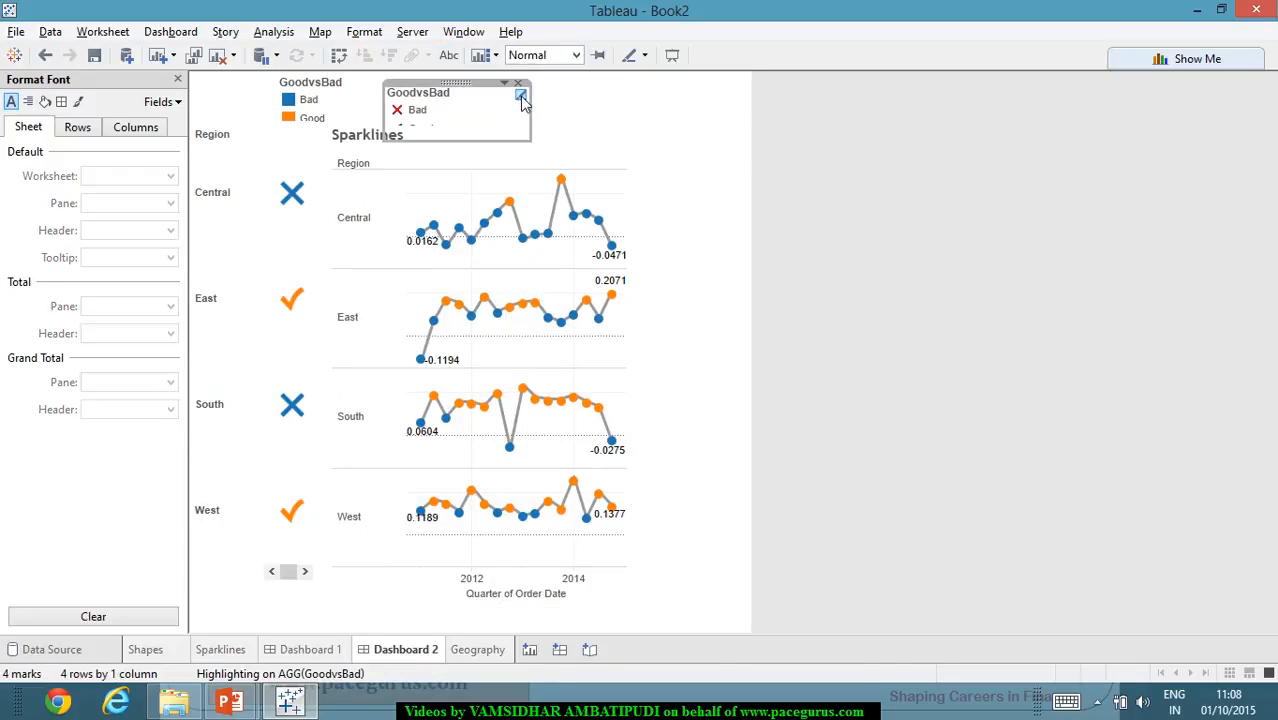
pyautogui.click(504, 84)
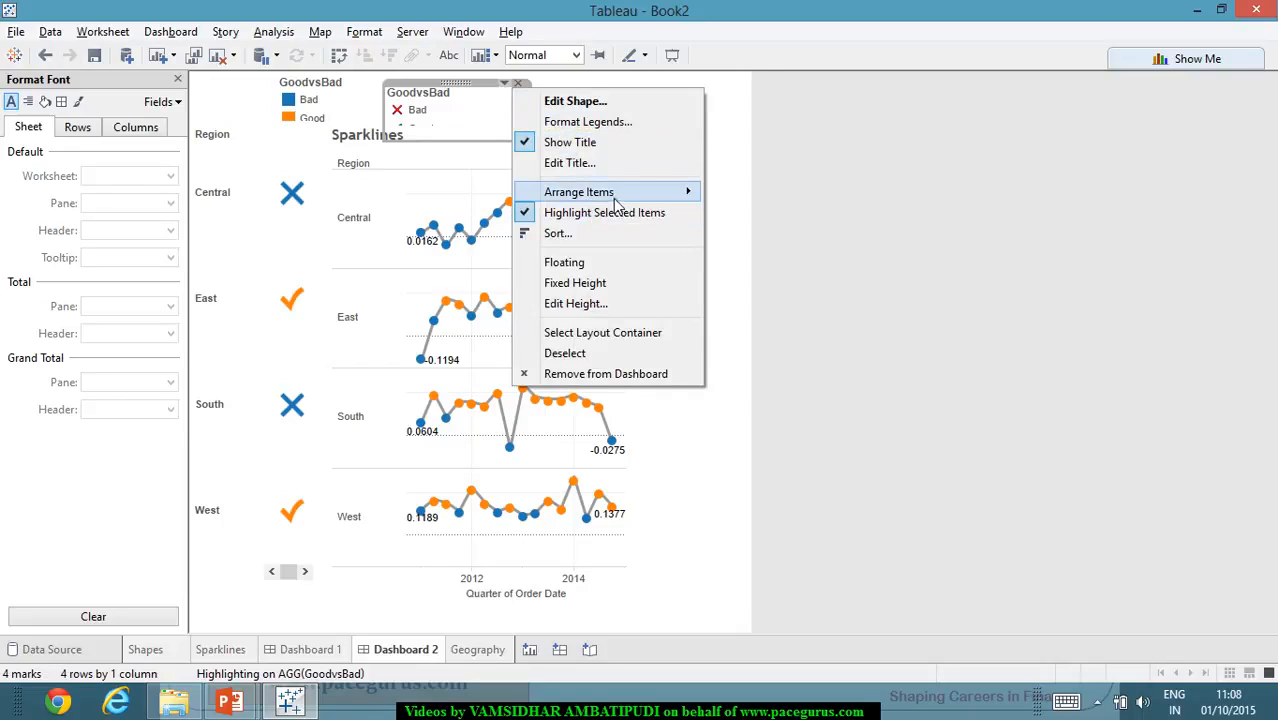
pyautogui.moveTo(622, 197)
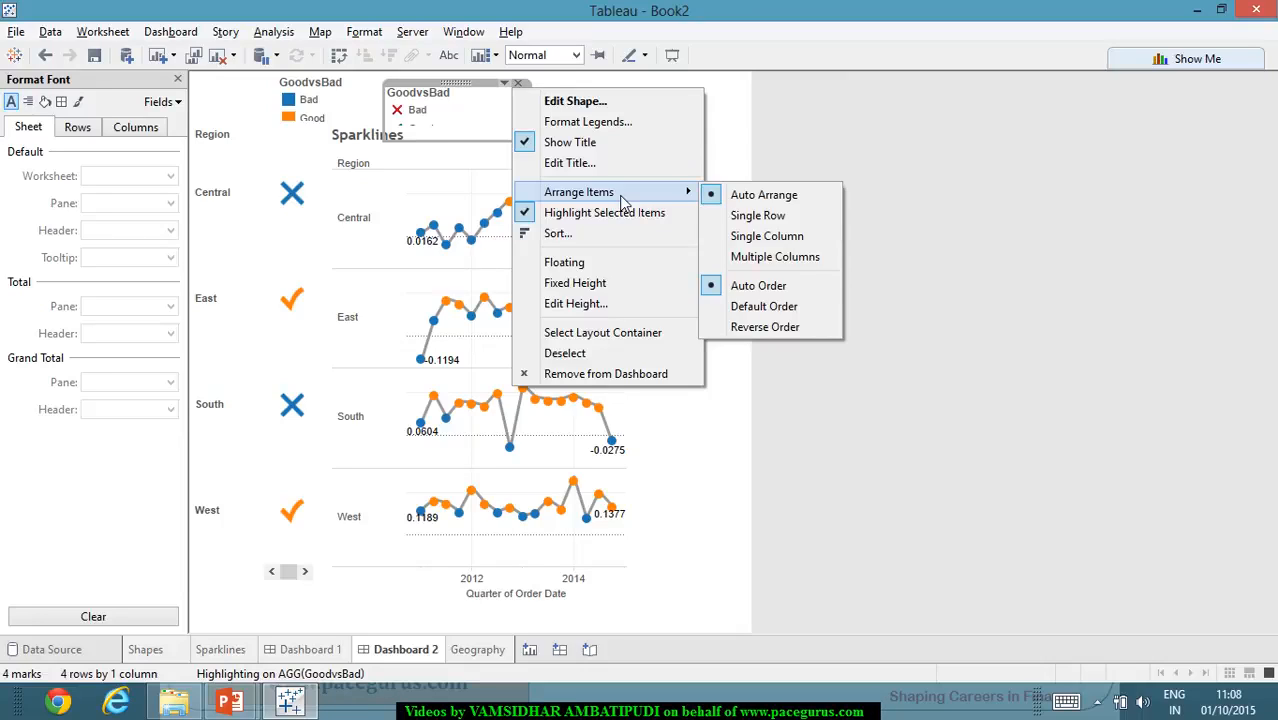
pyautogui.click(607, 376)
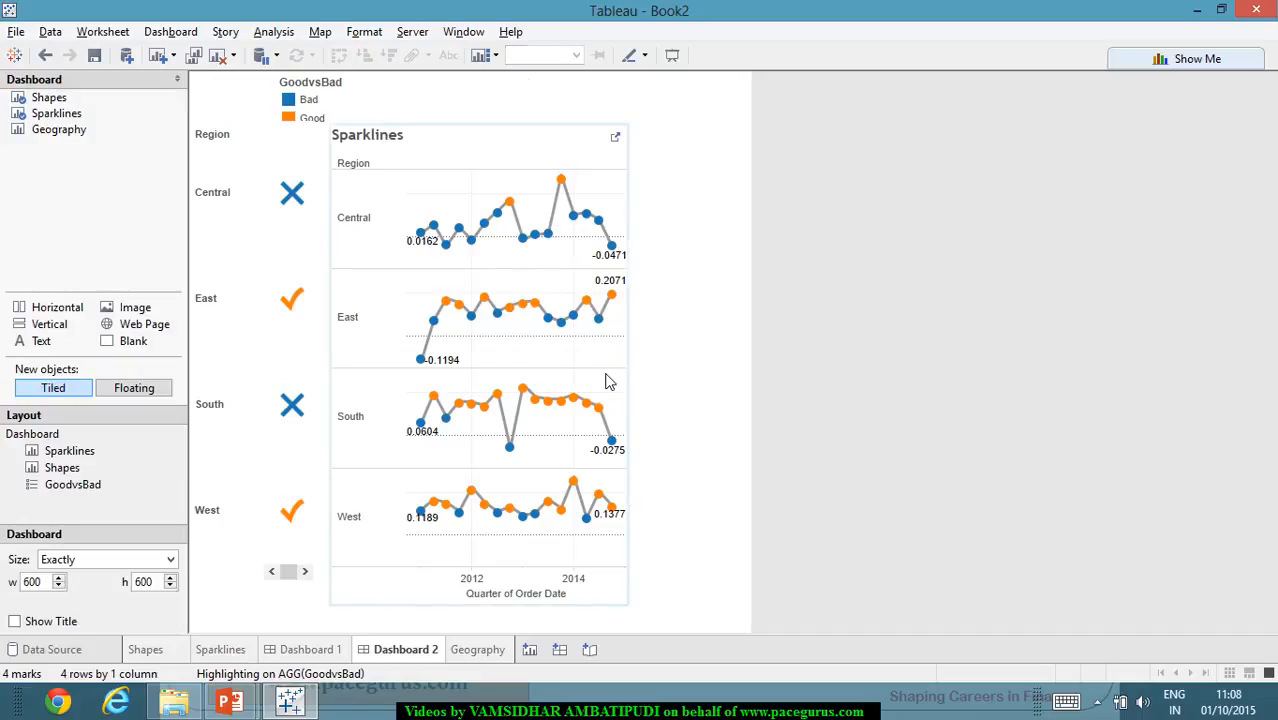
# - Hide the Region row headers on the Sparklines worksheet and return to Dashboard 2
pyautogui.moveTo(610, 337)
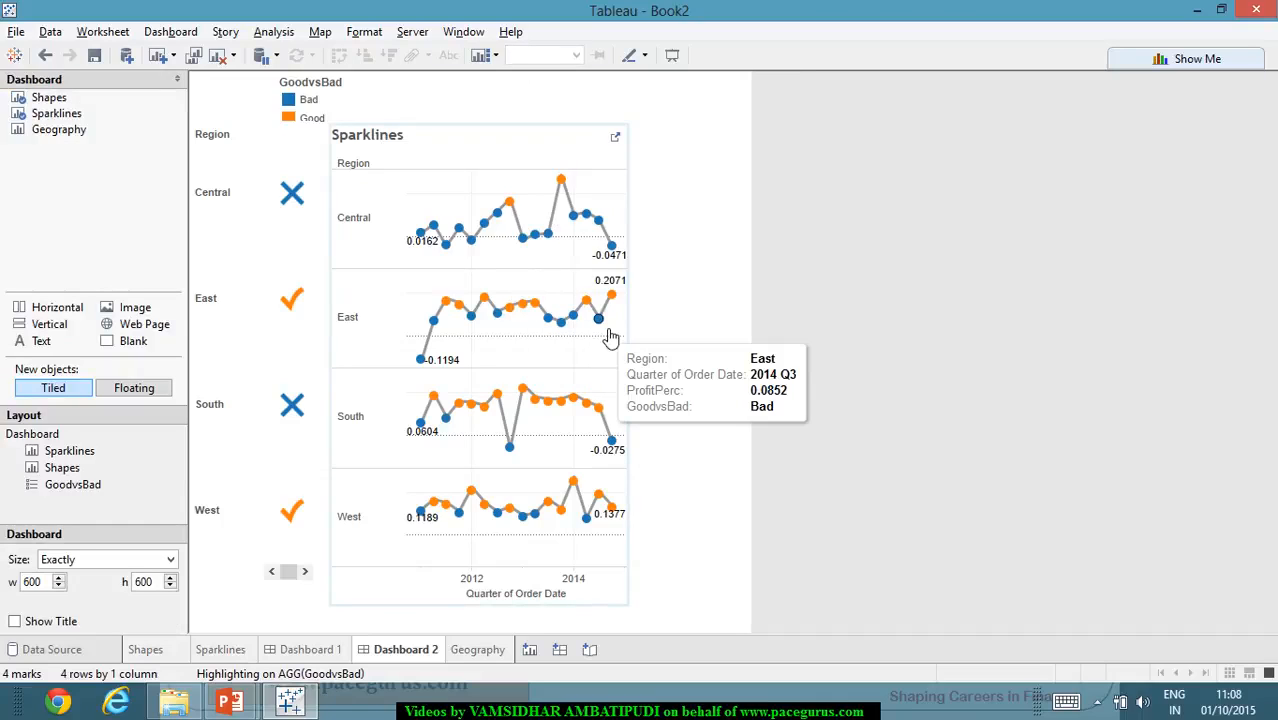
pyautogui.moveTo(563, 320)
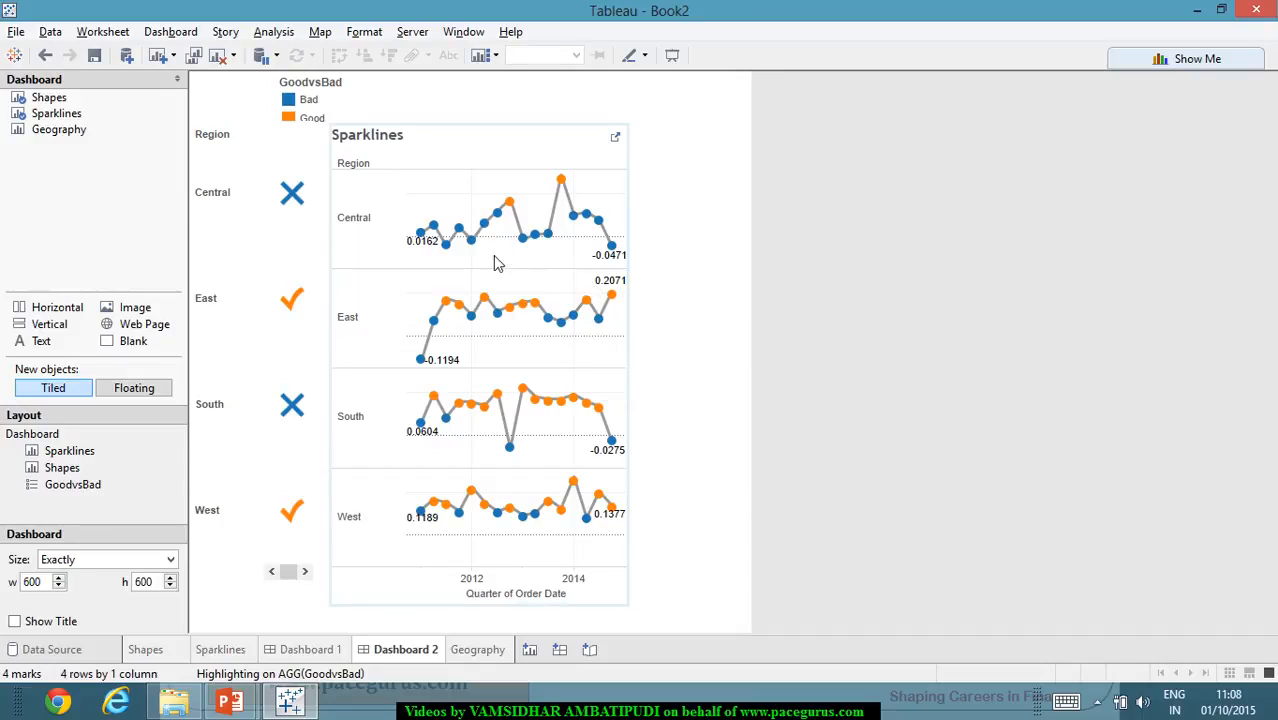
pyautogui.click(476, 161)
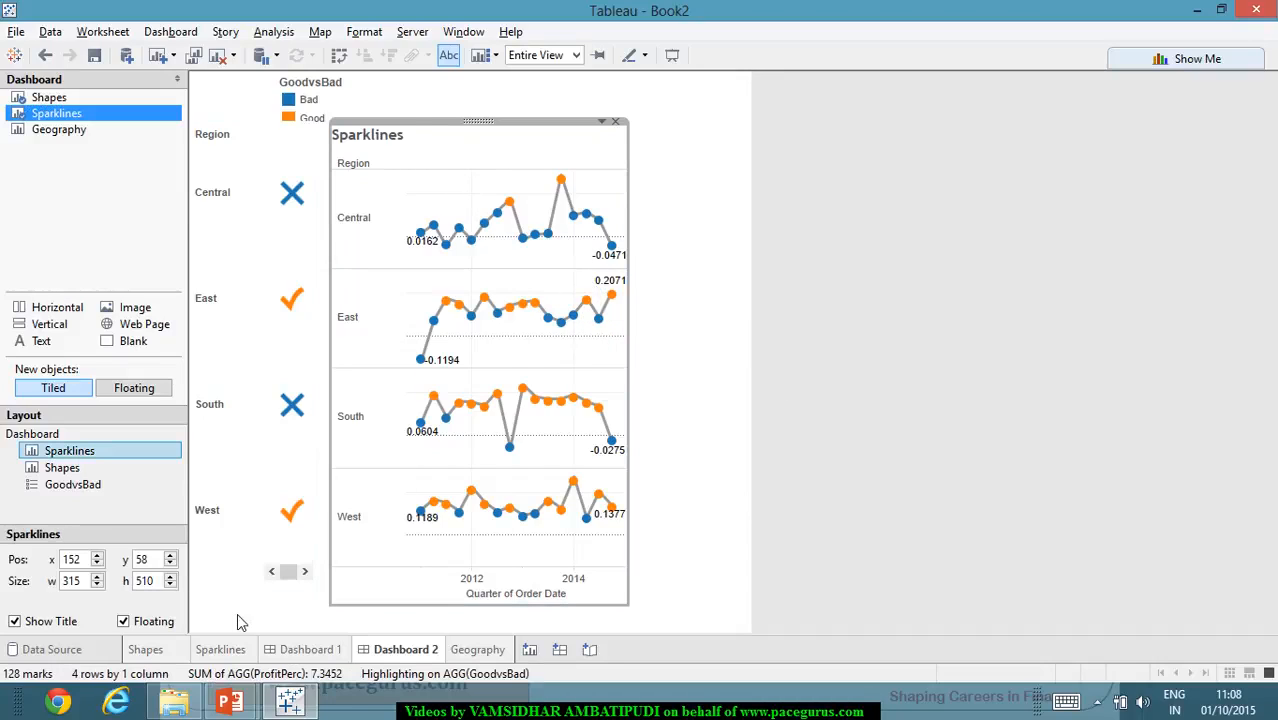
pyautogui.click(236, 649)
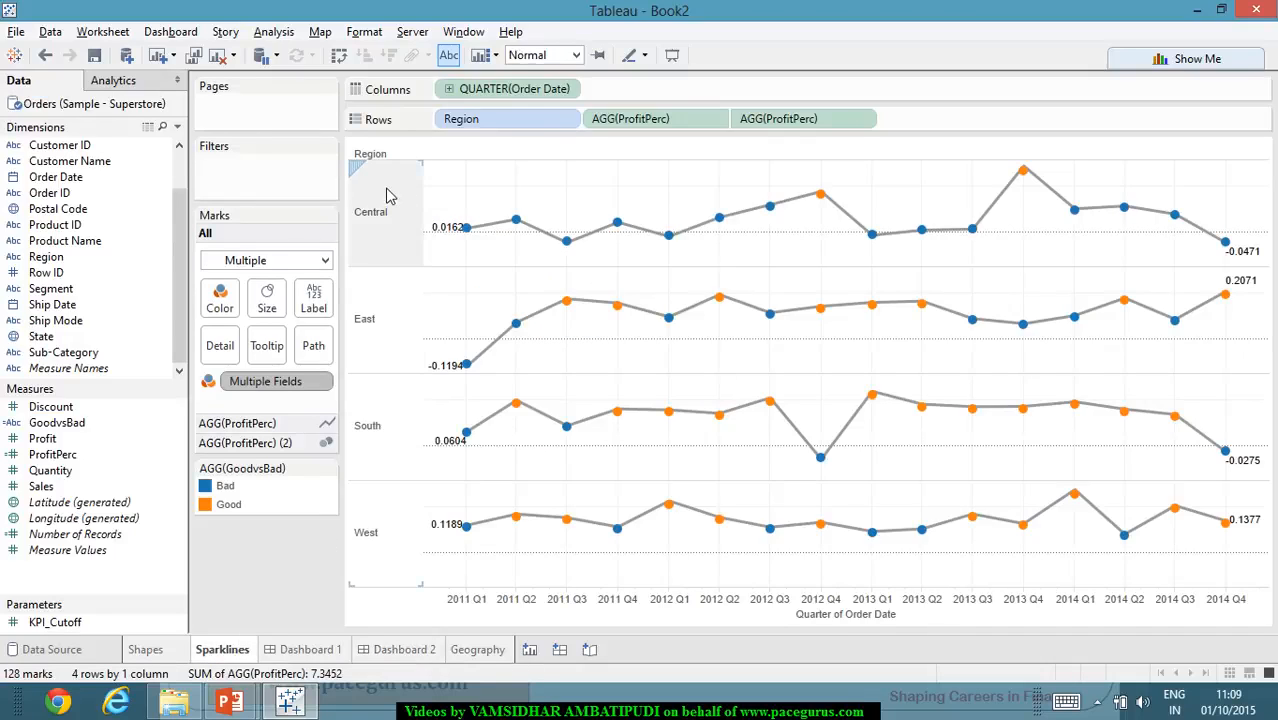
pyautogui.rightClick(390, 196)
pyautogui.click(442, 309)
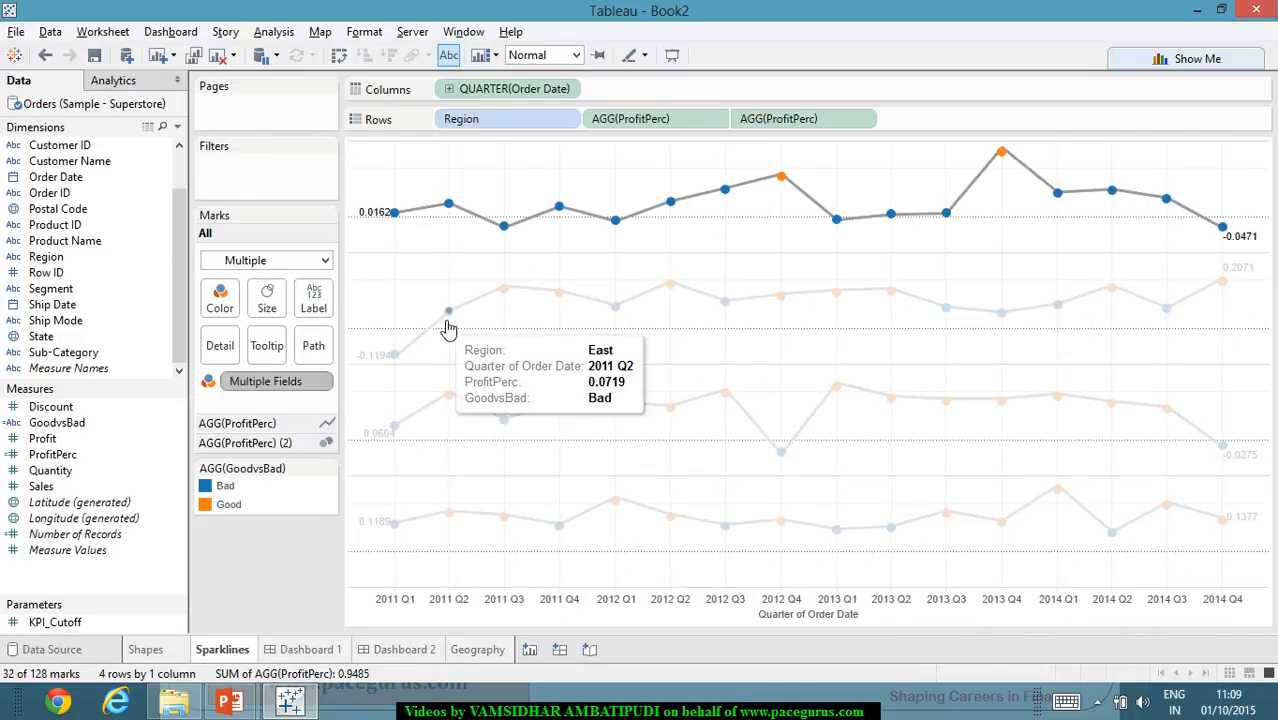
pyautogui.click(425, 649)
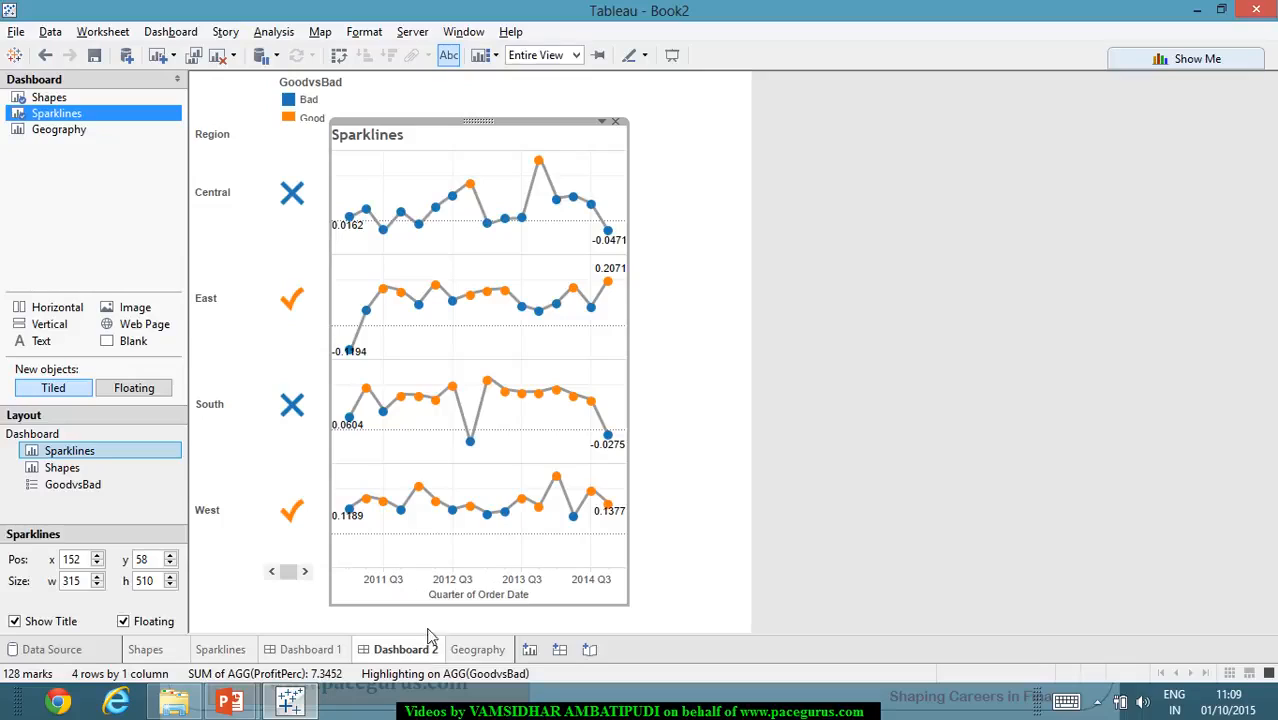
# - Check the Sparklines worksheet's options, and hide the Sparklines view's title on Dashboard 2
pyautogui.click(699, 290)
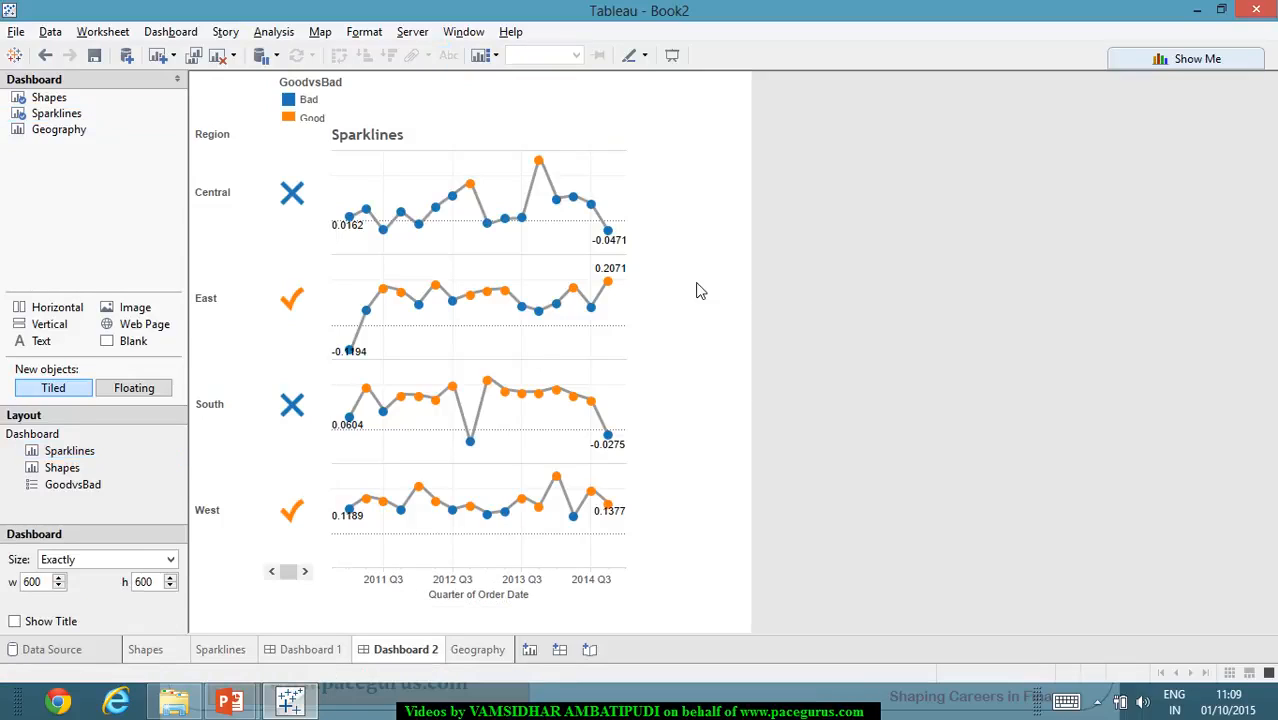
pyautogui.click(424, 144)
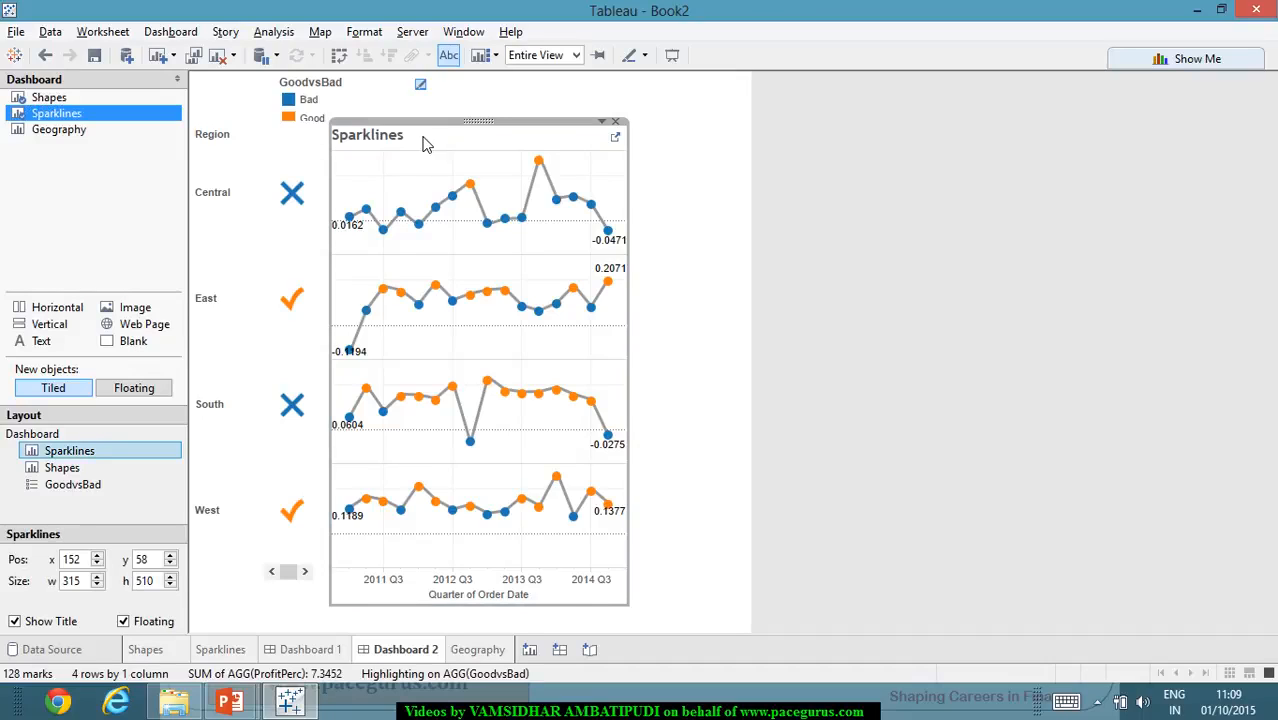
pyautogui.click(216, 654)
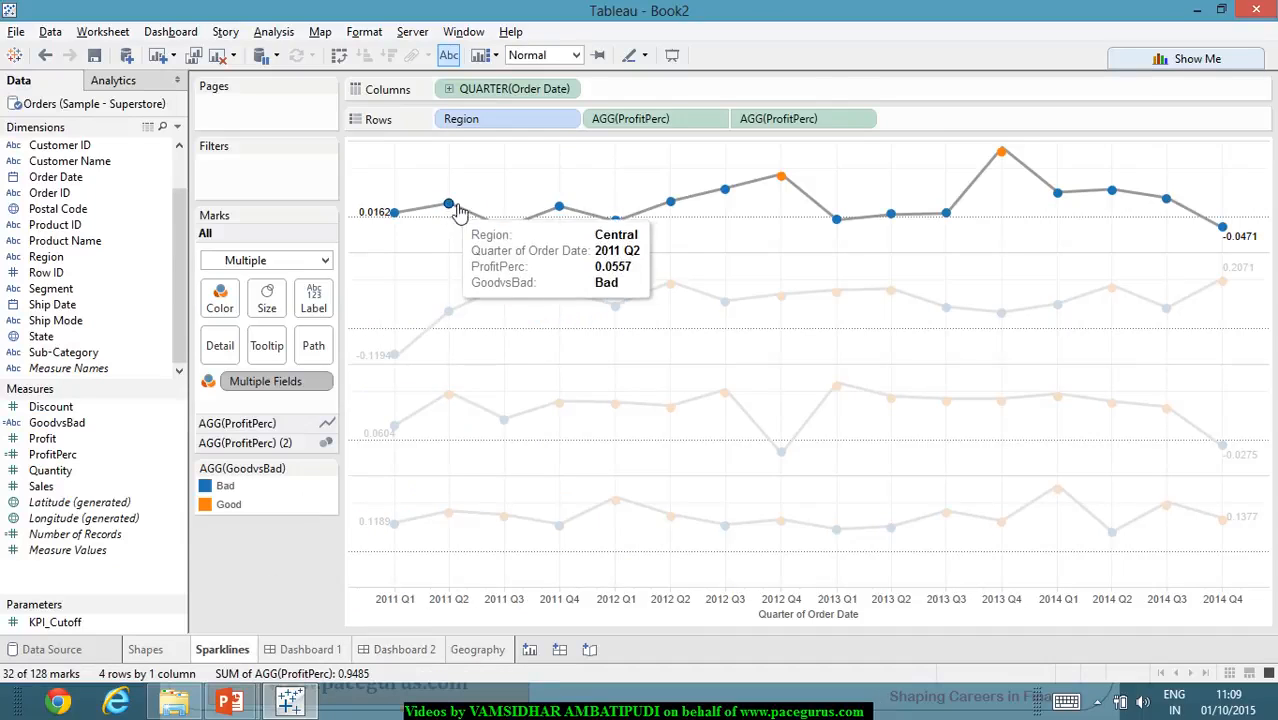
pyautogui.moveTo(400, 220)
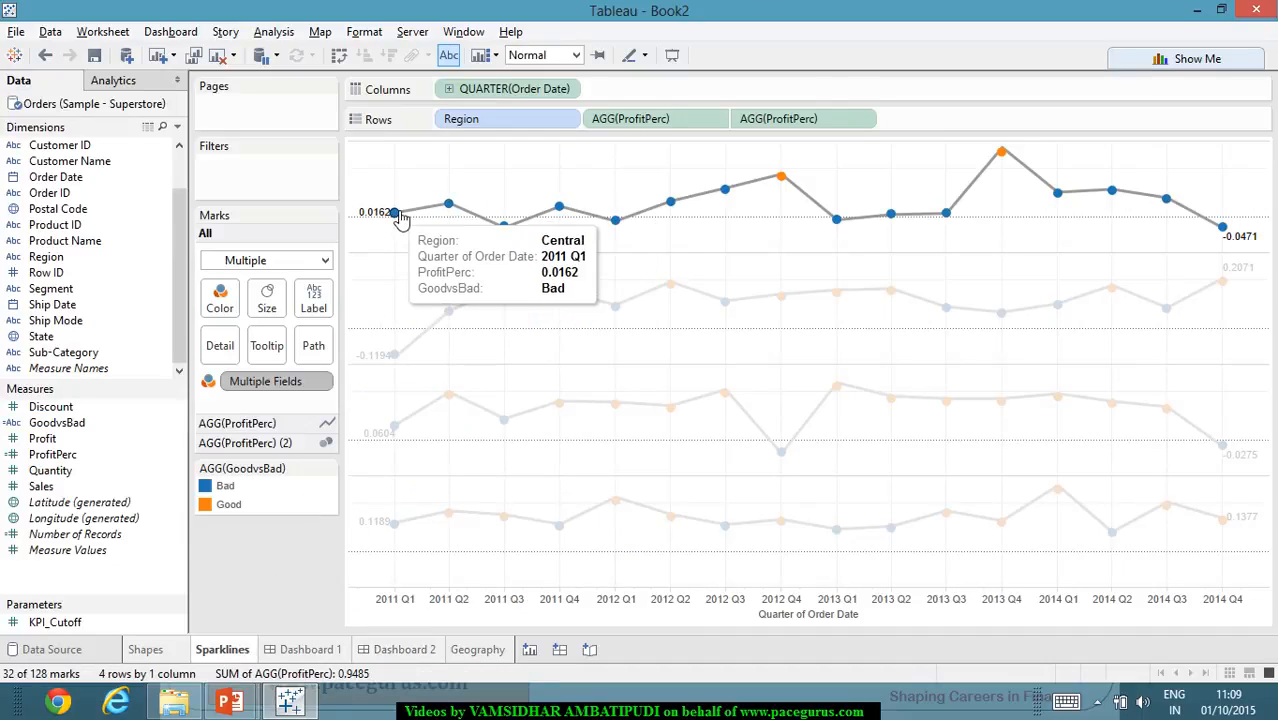
pyautogui.click(103, 31)
pyautogui.click(627, 376)
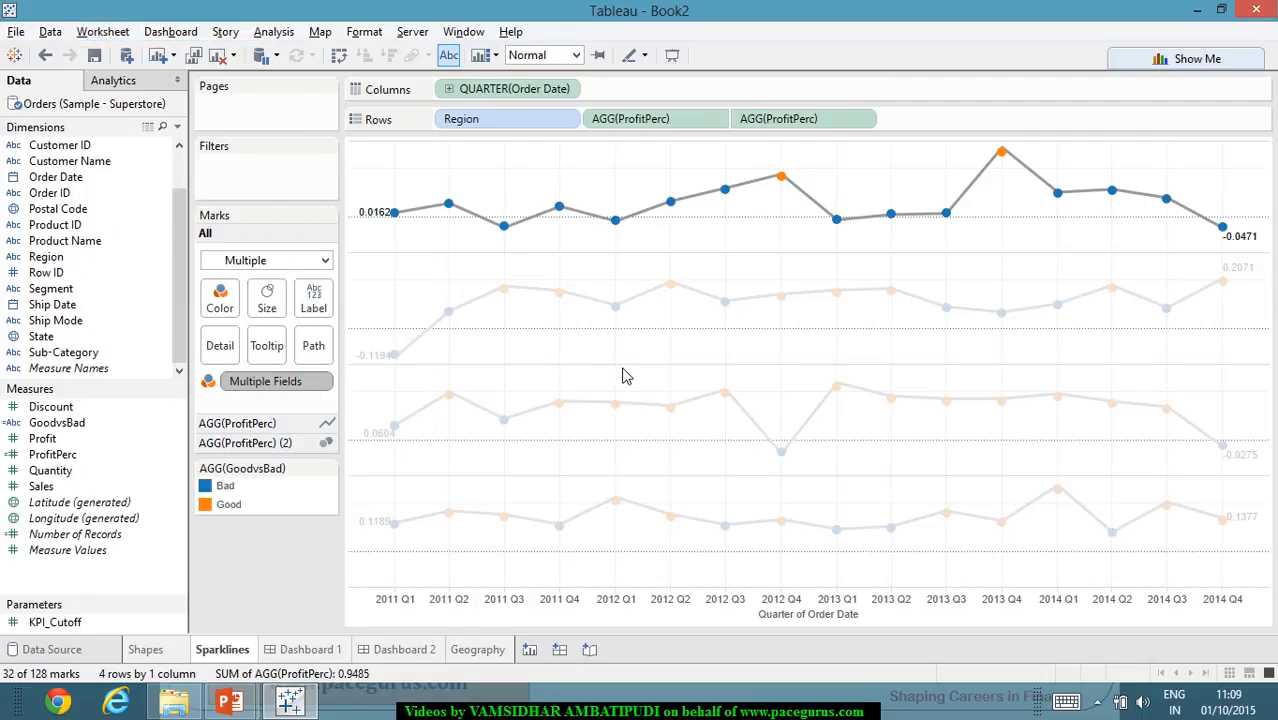
pyautogui.click(400, 650)
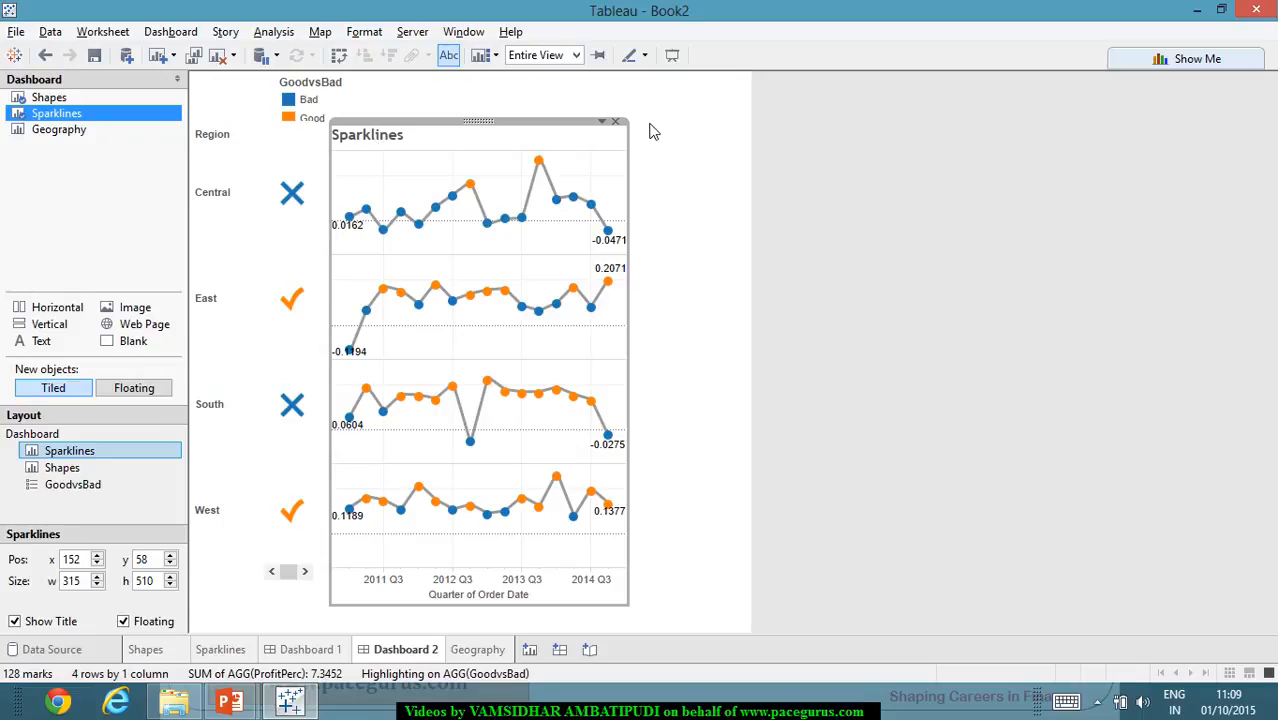
pyautogui.click(603, 122)
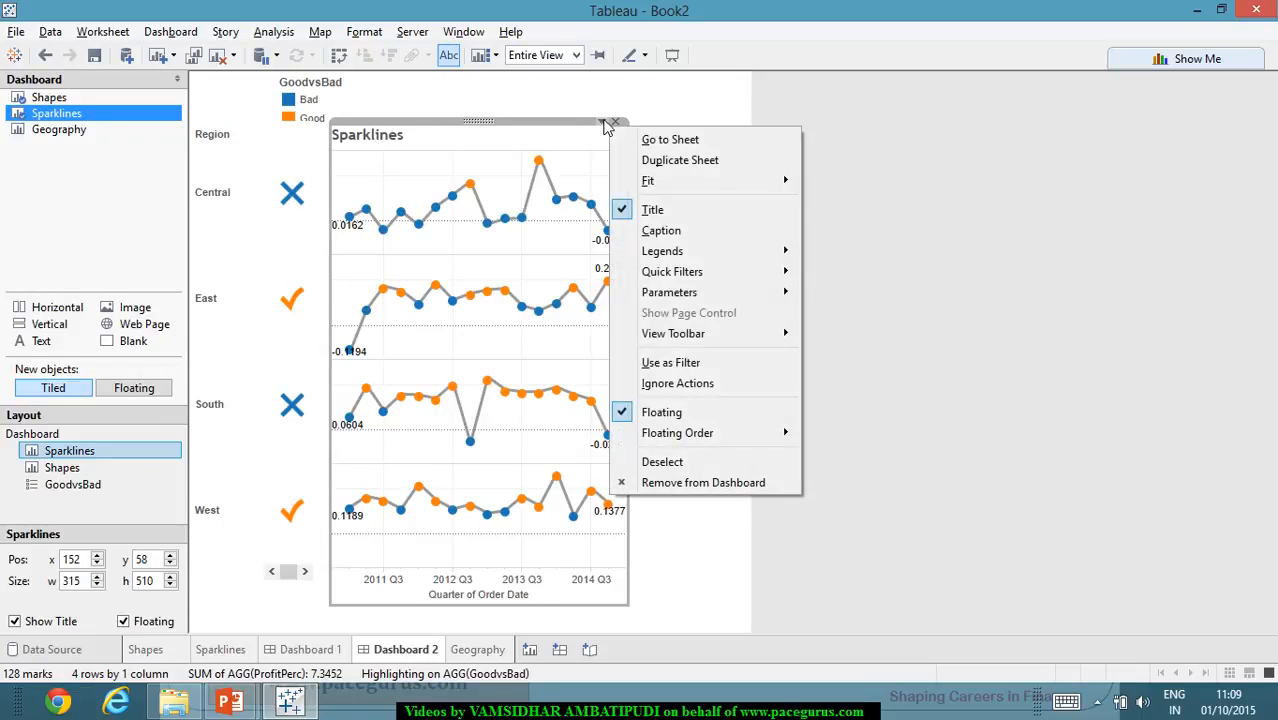
pyautogui.click(660, 209)
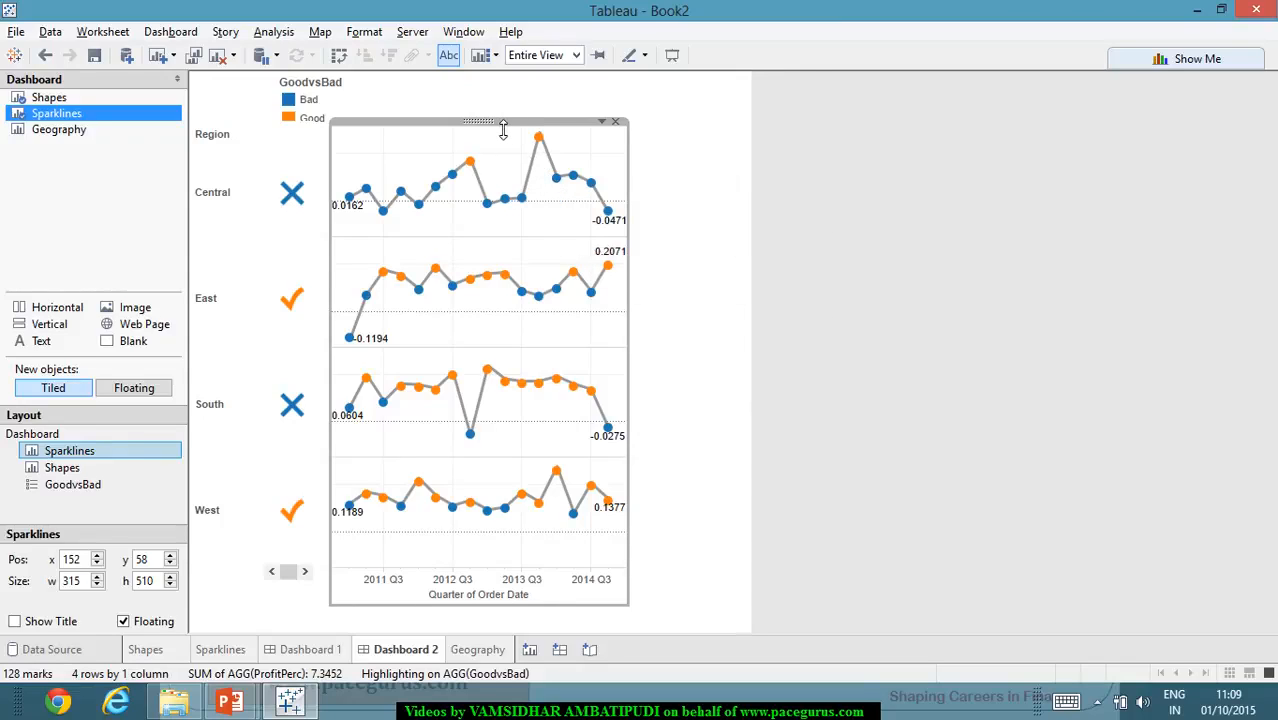
# - Move the Sparklines view beside the Shapes view at about x 139, and widen the Shapes view to about 140
pyautogui.moveTo(496, 128)
pyautogui.mouseDown()
pyautogui.moveTo(482, 134)
pyautogui.moveTo(494, 140)
pyautogui.mouseUp()
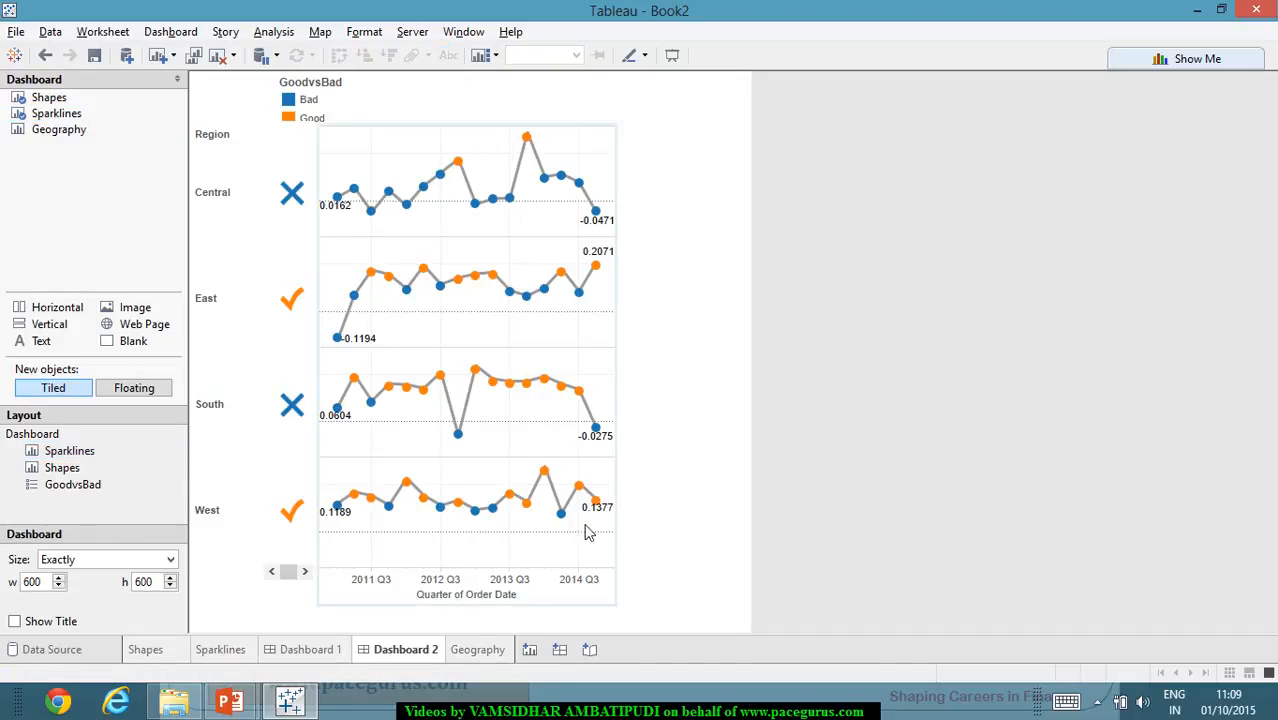
pyautogui.click(240, 586)
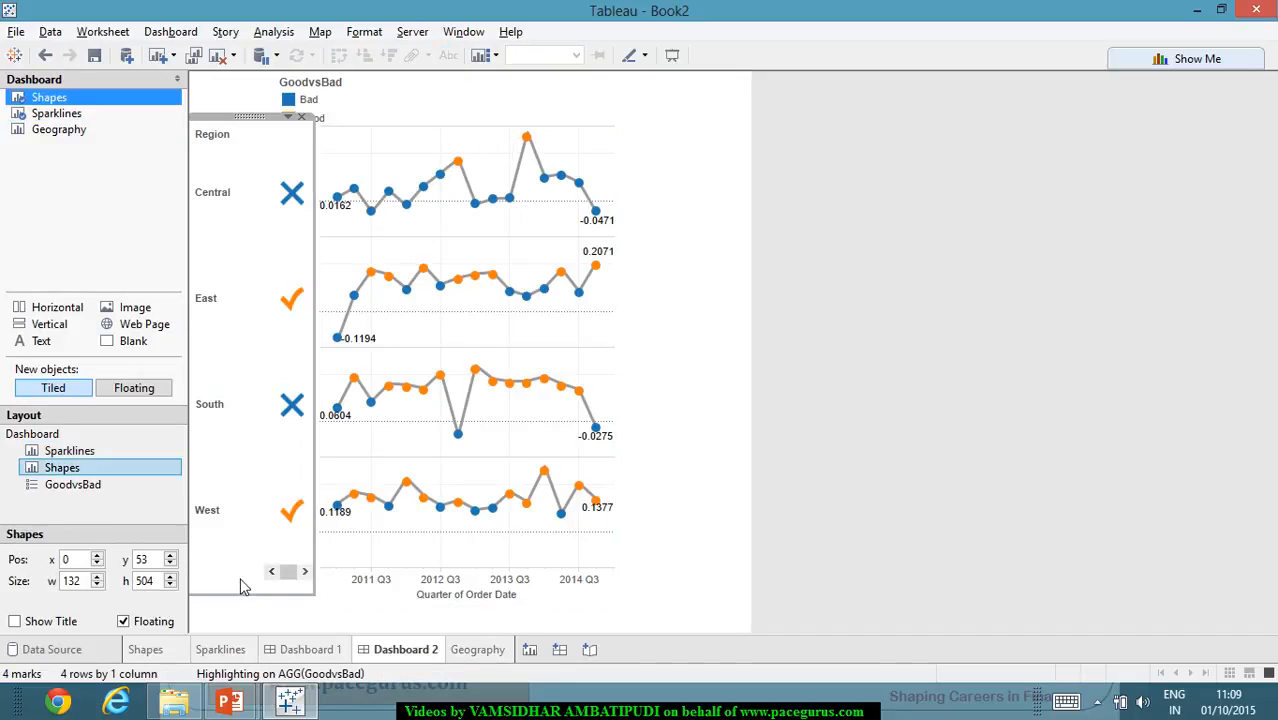
pyautogui.click(304, 573)
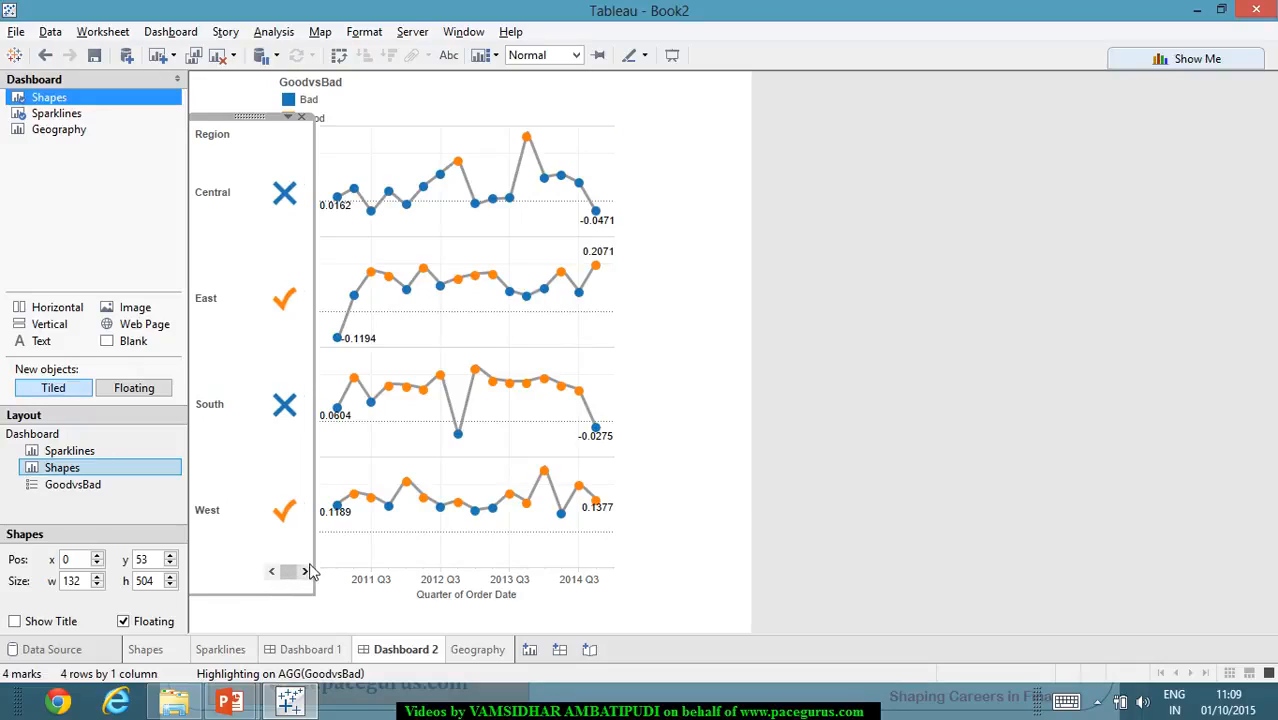
pyautogui.moveTo(315, 560); pyautogui.dragTo(323, 557)
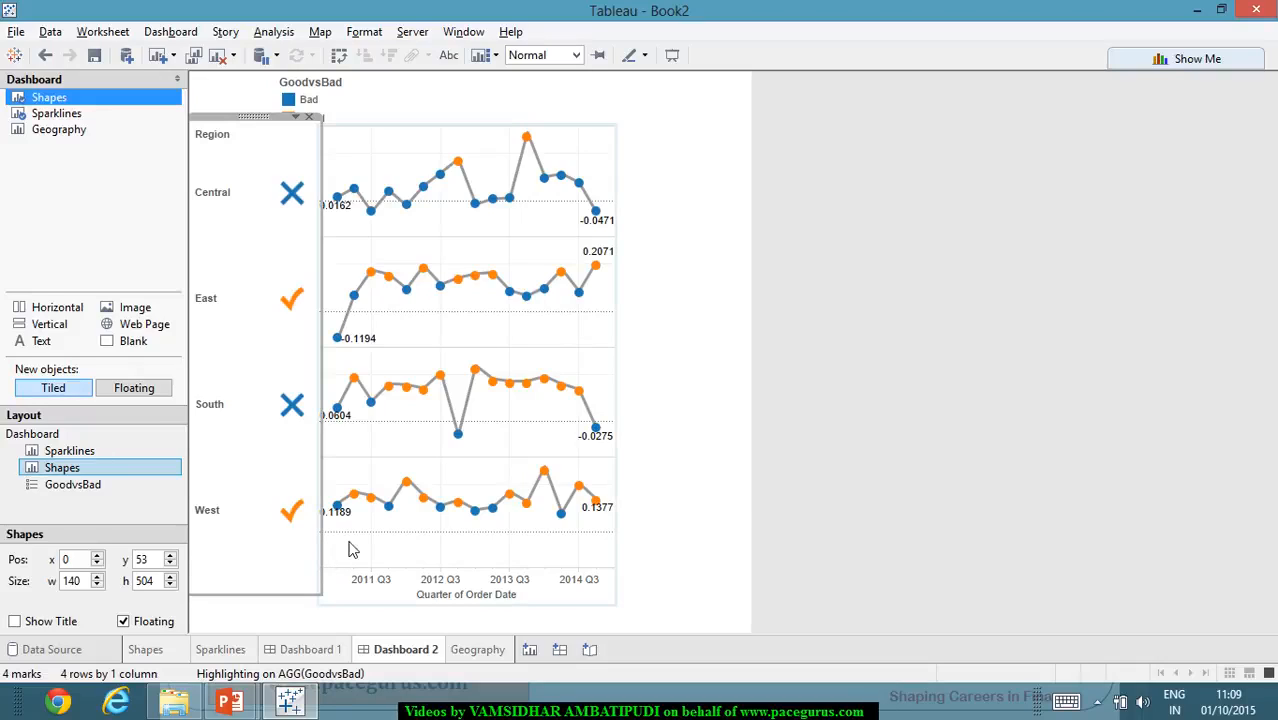
pyautogui.click(678, 456)
# - Widen the Sparklines view to about 334 and deselect it
pyautogui.click(562, 311)
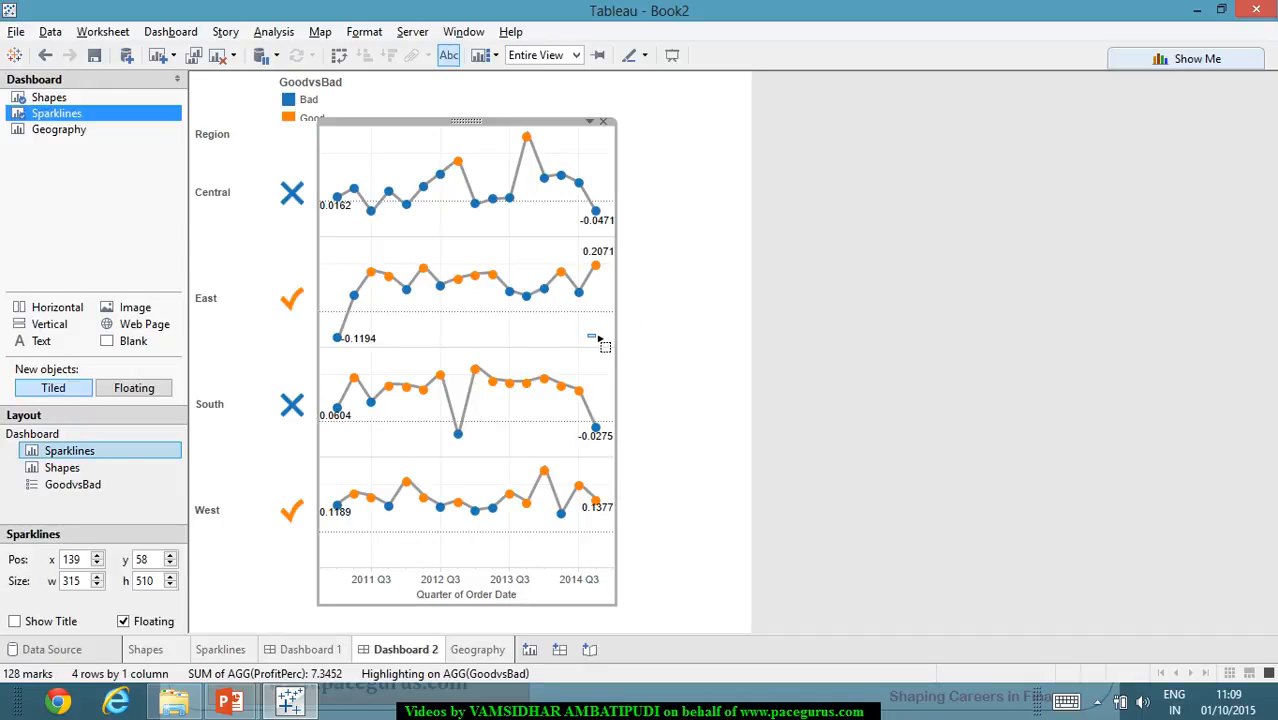
pyautogui.moveTo(623, 337); pyautogui.dragTo(634, 350)
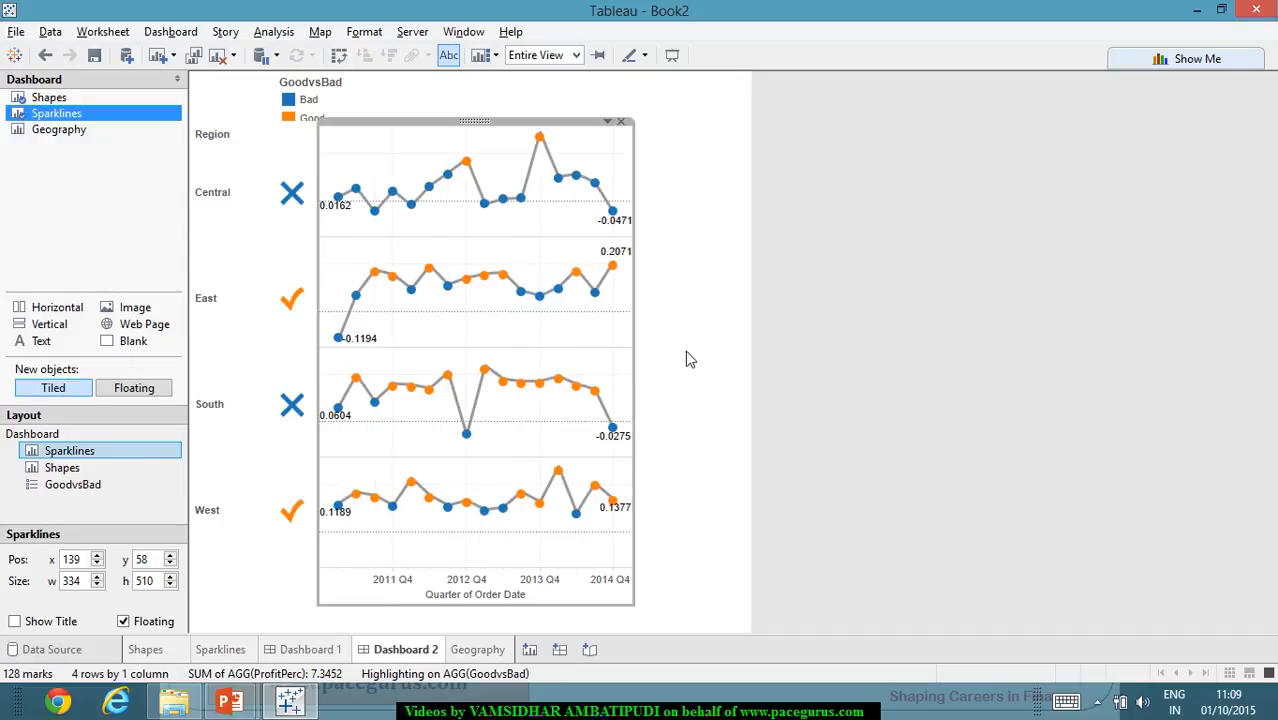
pyautogui.click(689, 358)
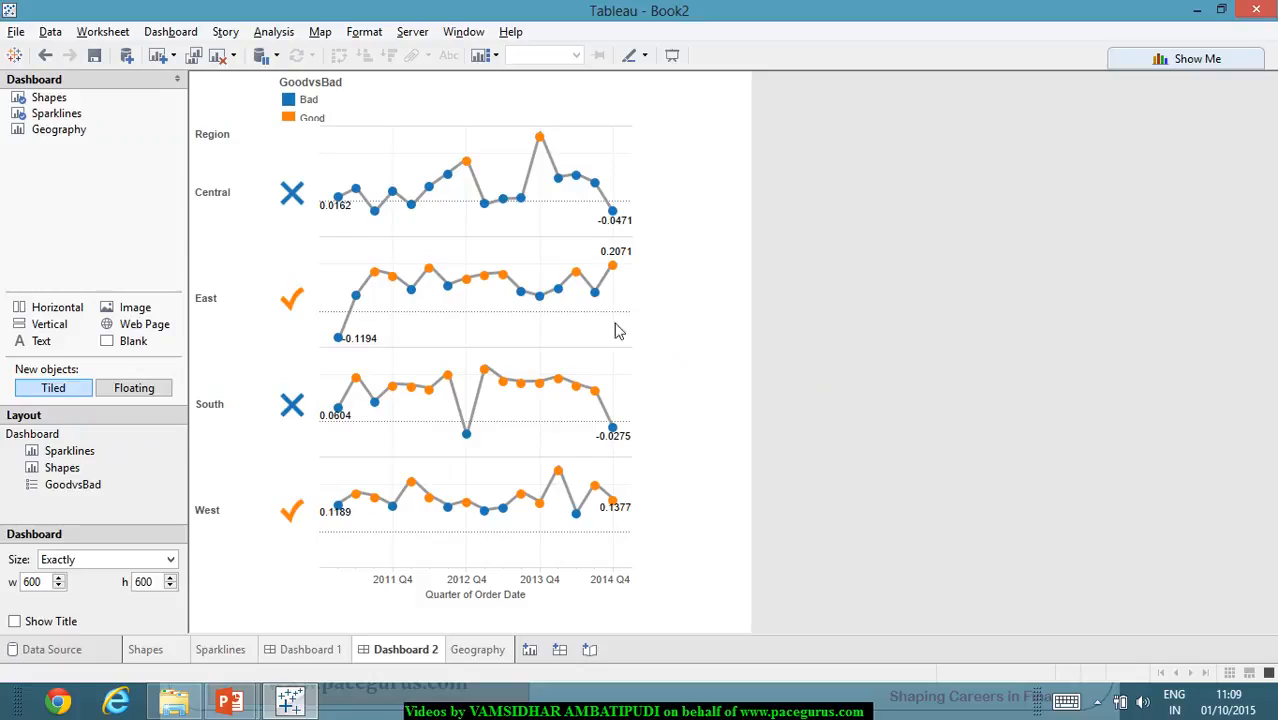
# - Move the GoodvsBad color legend below the West mark at about x 17, y 501, and resize it to about 75 high
pyautogui.click(300, 99)
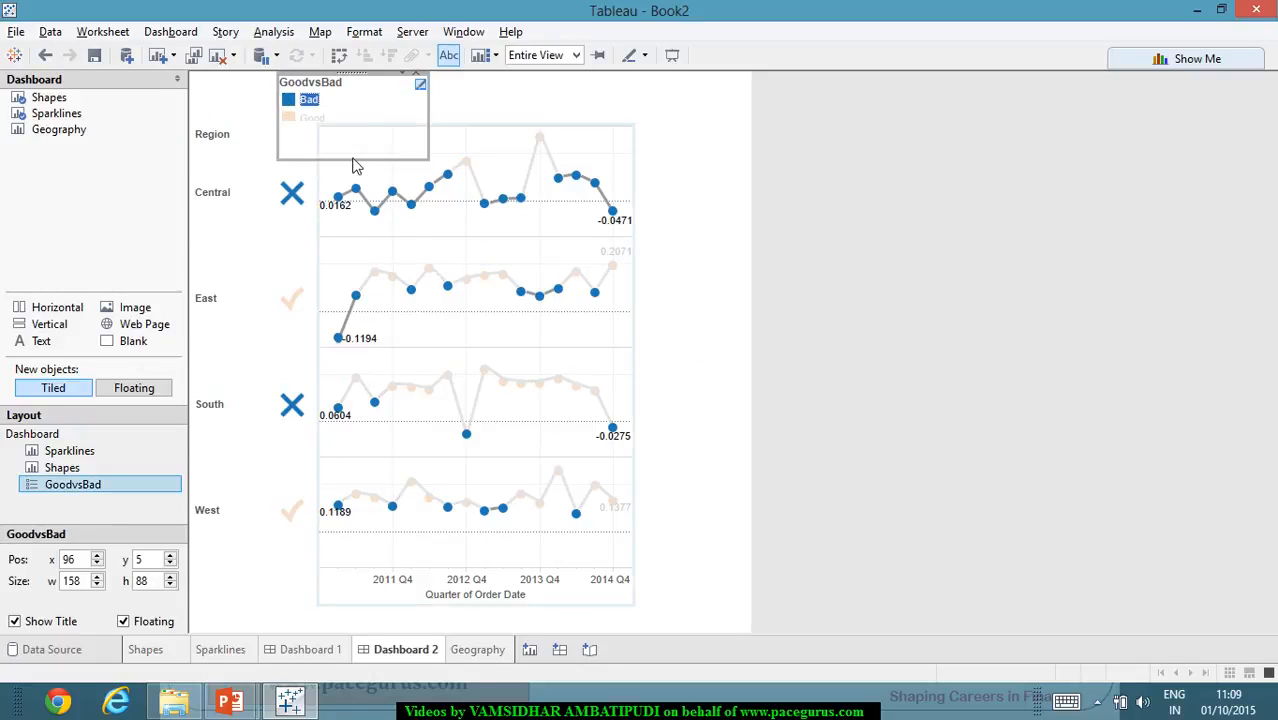
pyautogui.moveTo(356, 159); pyautogui.dragTo(357, 137)
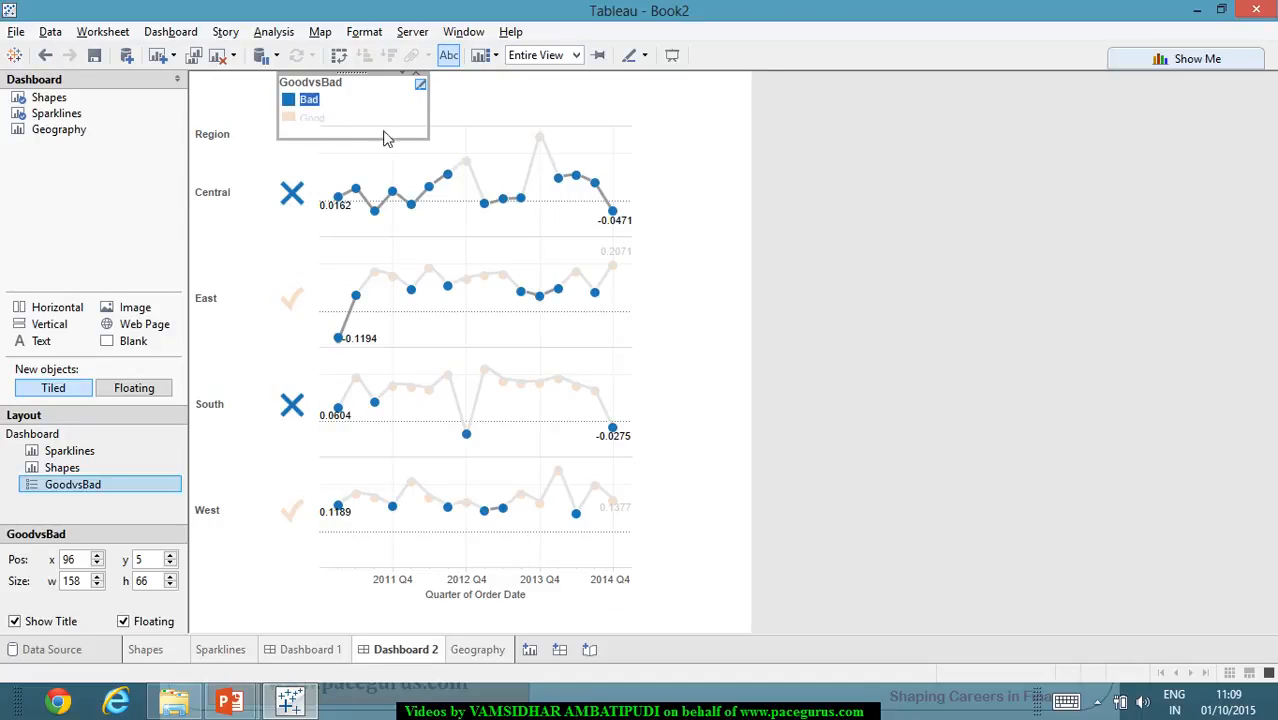
pyautogui.moveTo(372, 149); pyautogui.dragTo(381, 128)
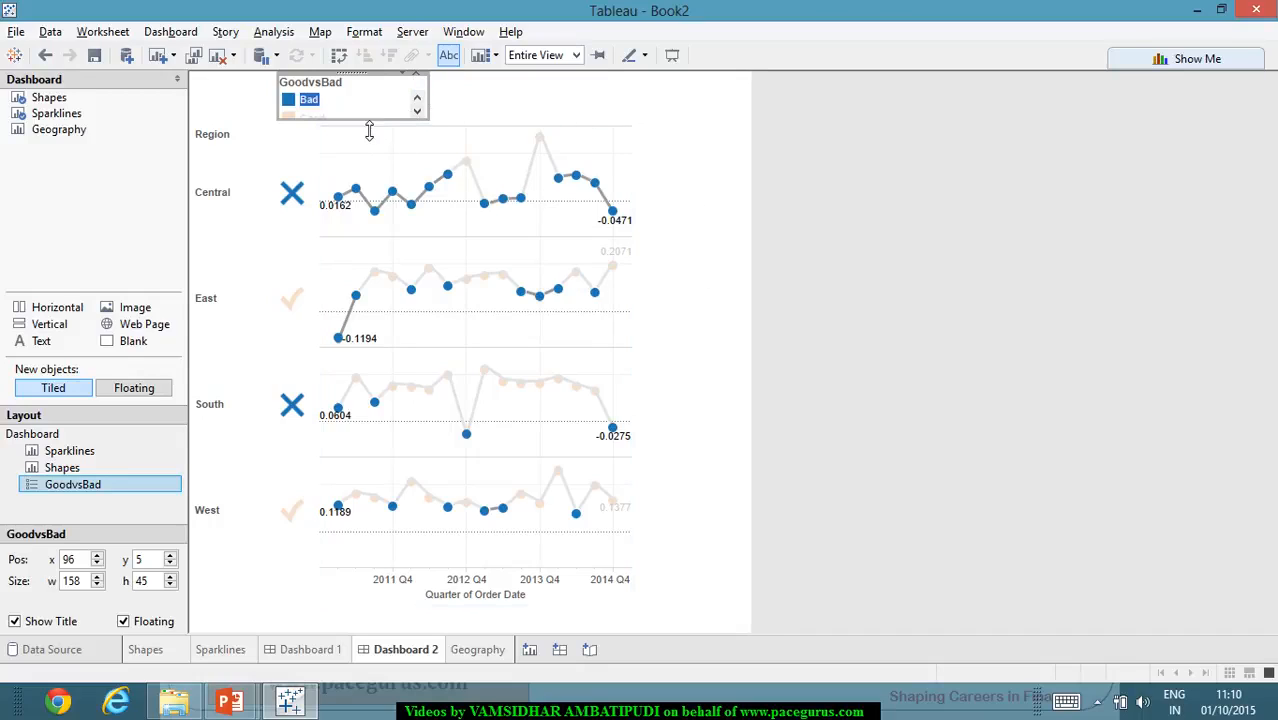
pyautogui.moveTo(367, 133); pyautogui.dragTo(367, 134)
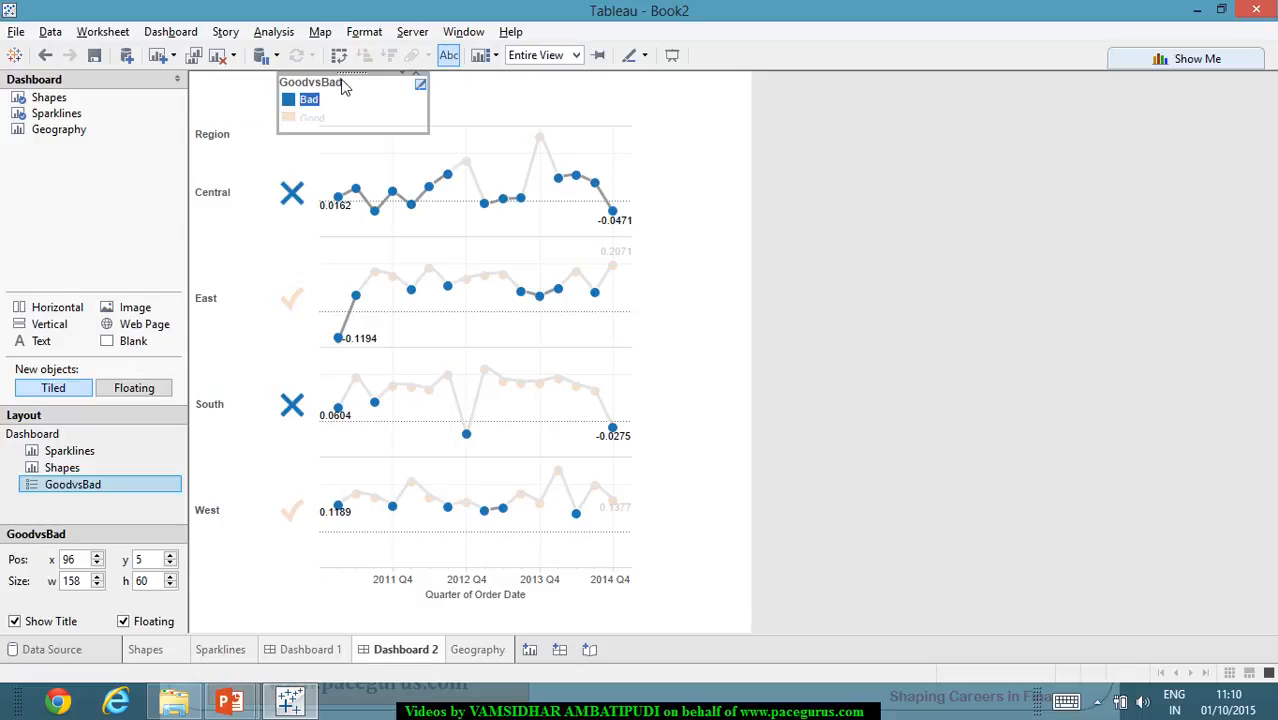
pyautogui.moveTo(350, 86); pyautogui.dragTo(284, 550)
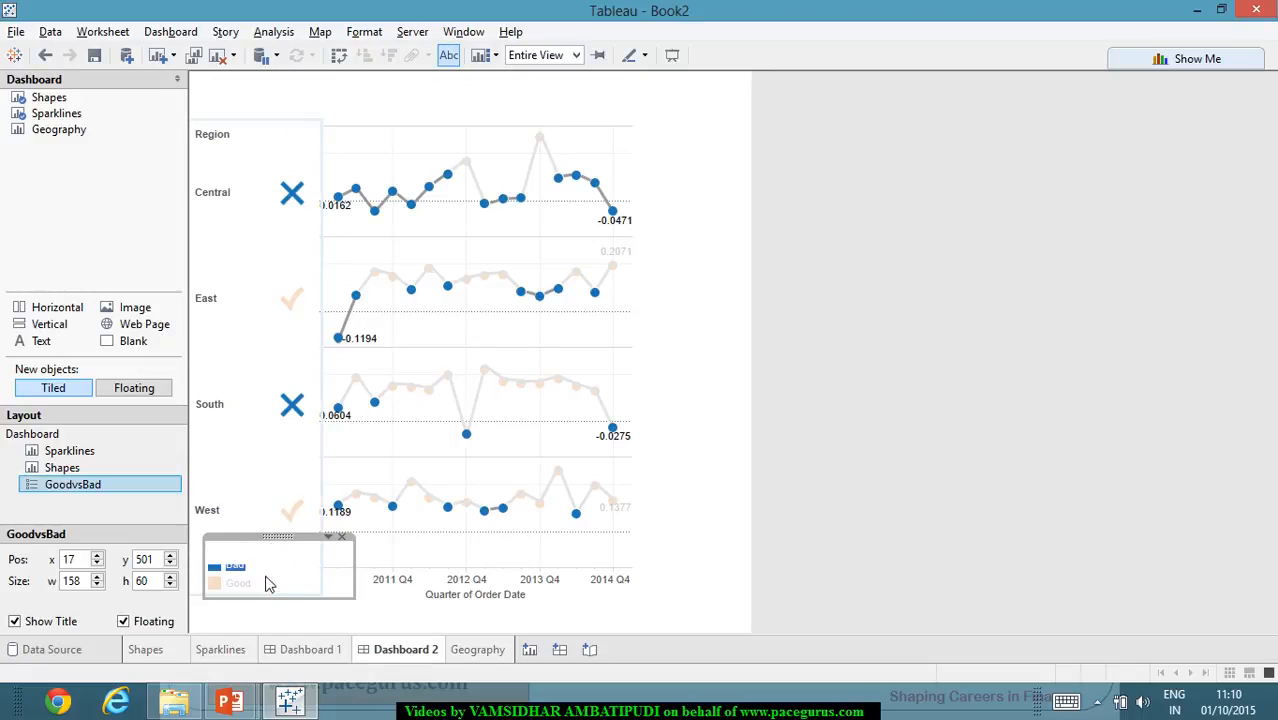
pyautogui.moveTo(271, 600); pyautogui.dragTo(277, 613)
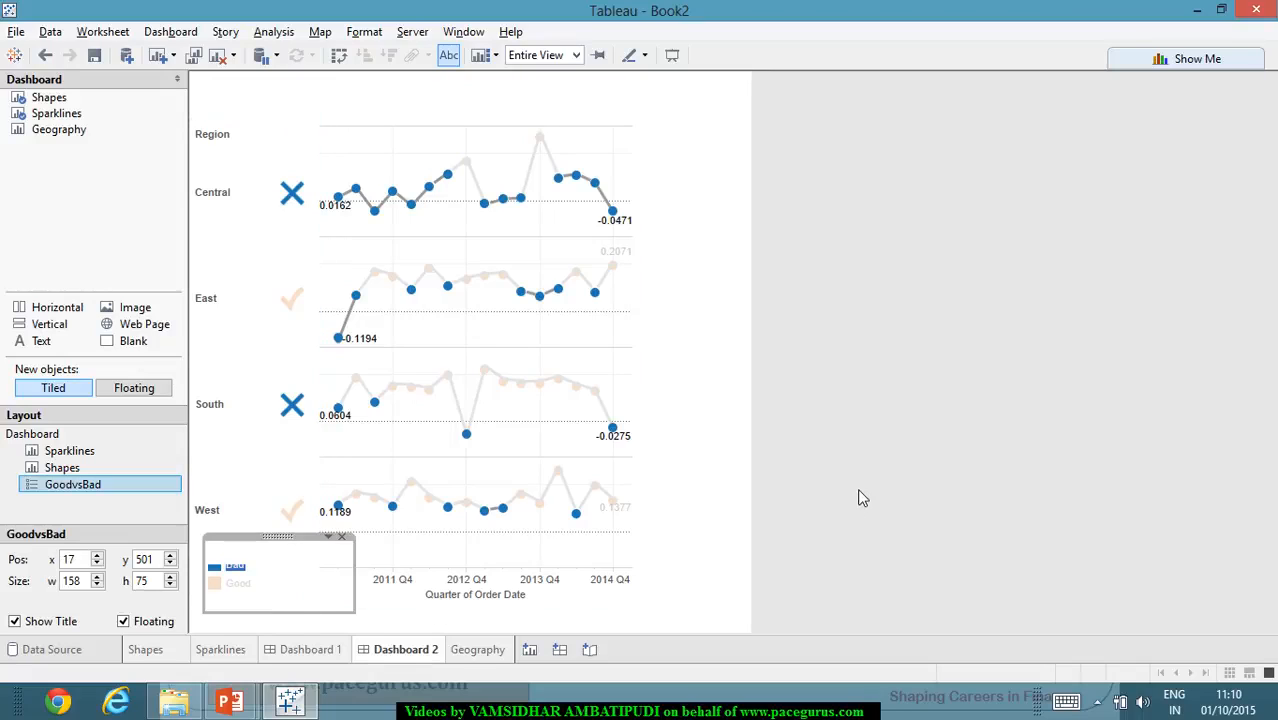
# - Clear the Bad highlight and move the GoodvsBad color legend to the dashboard's lower-left corner at about x -1, y 539
pyautogui.click(850, 497)
pyautogui.click(243, 578)
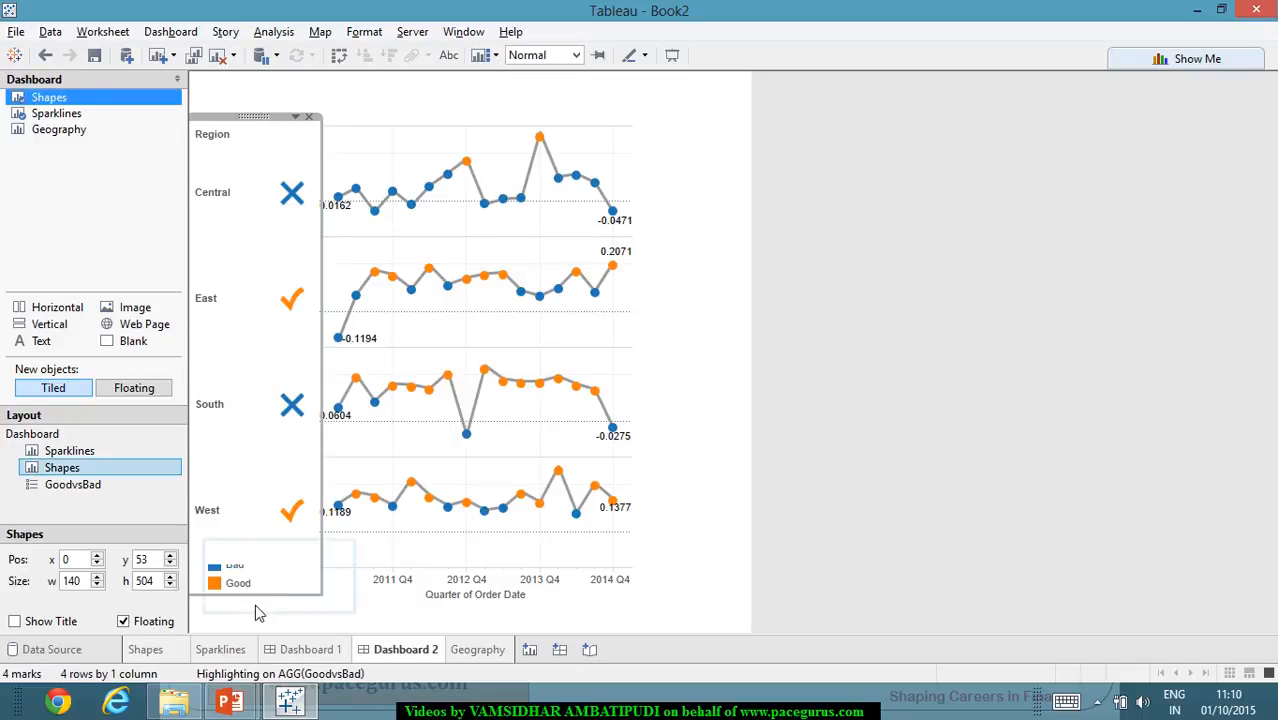
pyautogui.click(255, 604)
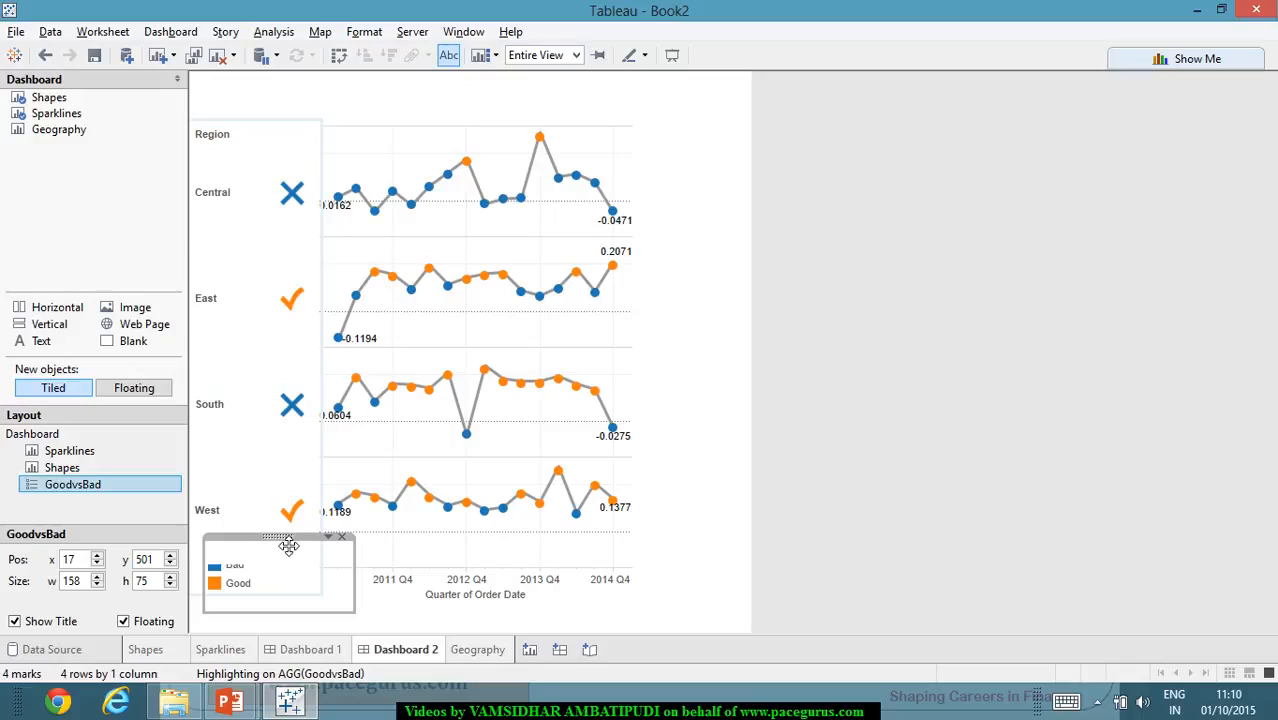
pyautogui.moveTo(288, 542); pyautogui.dragTo(283, 583)
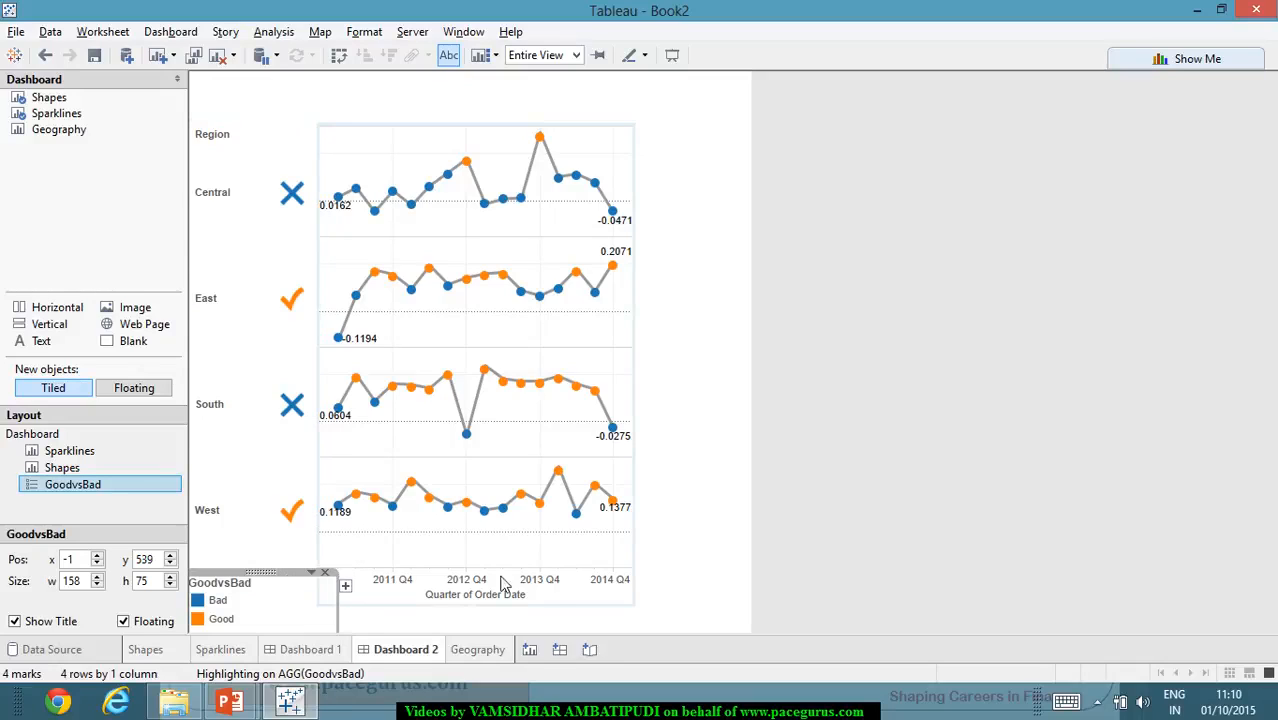
pyautogui.click(736, 534)
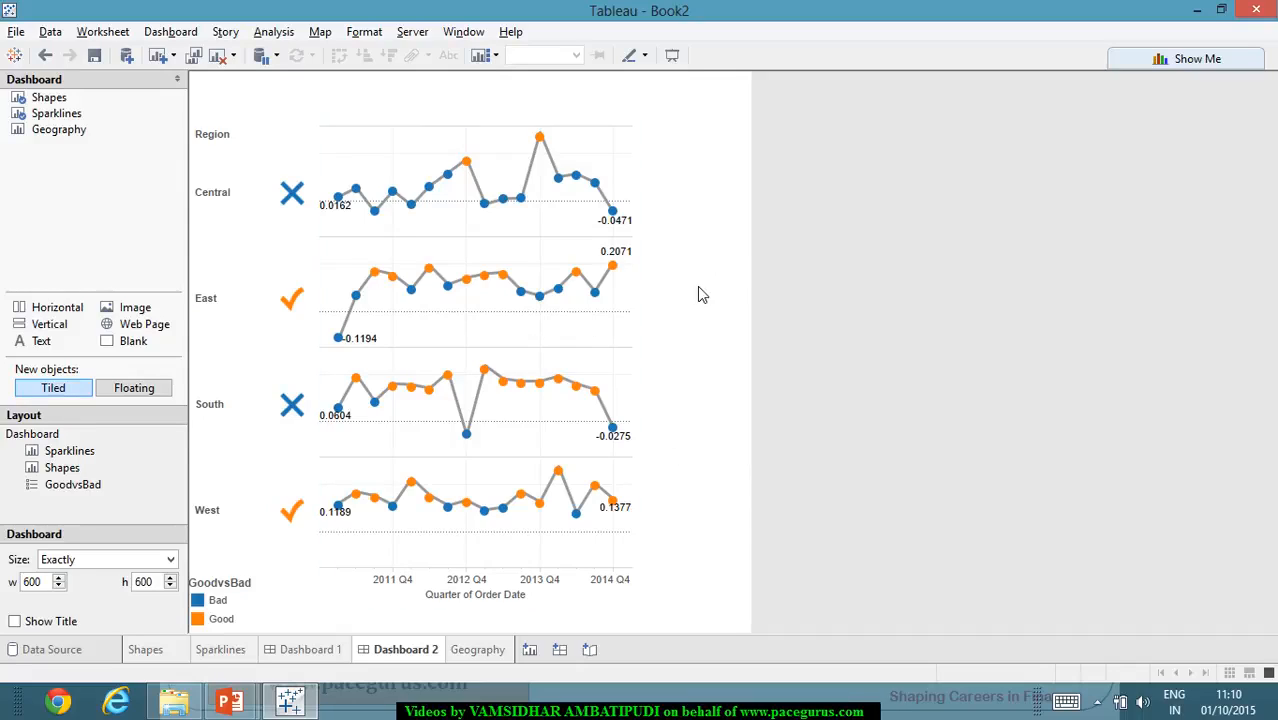
# - Add a tiled text object reading "Regional Analysis" to Dashboard 2
pyautogui.moveTo(40, 341); pyautogui.dragTo(279, 107)
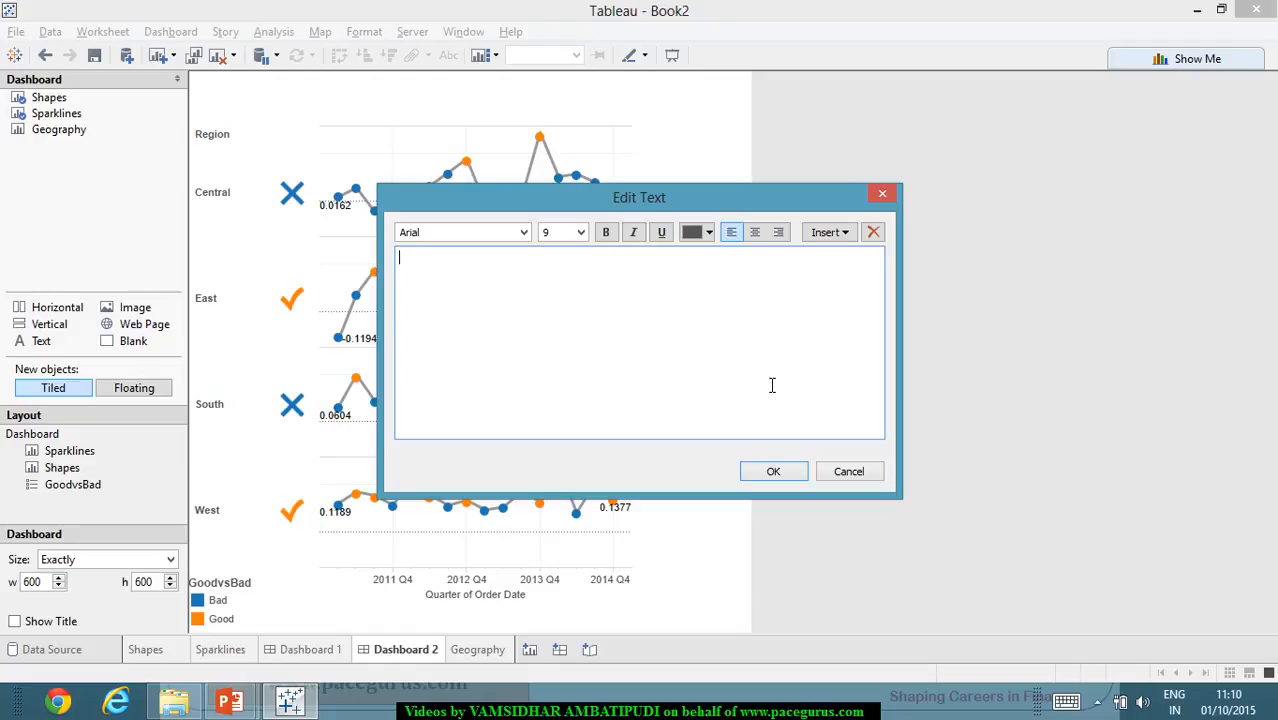
pyautogui.write('Regional Analysis')
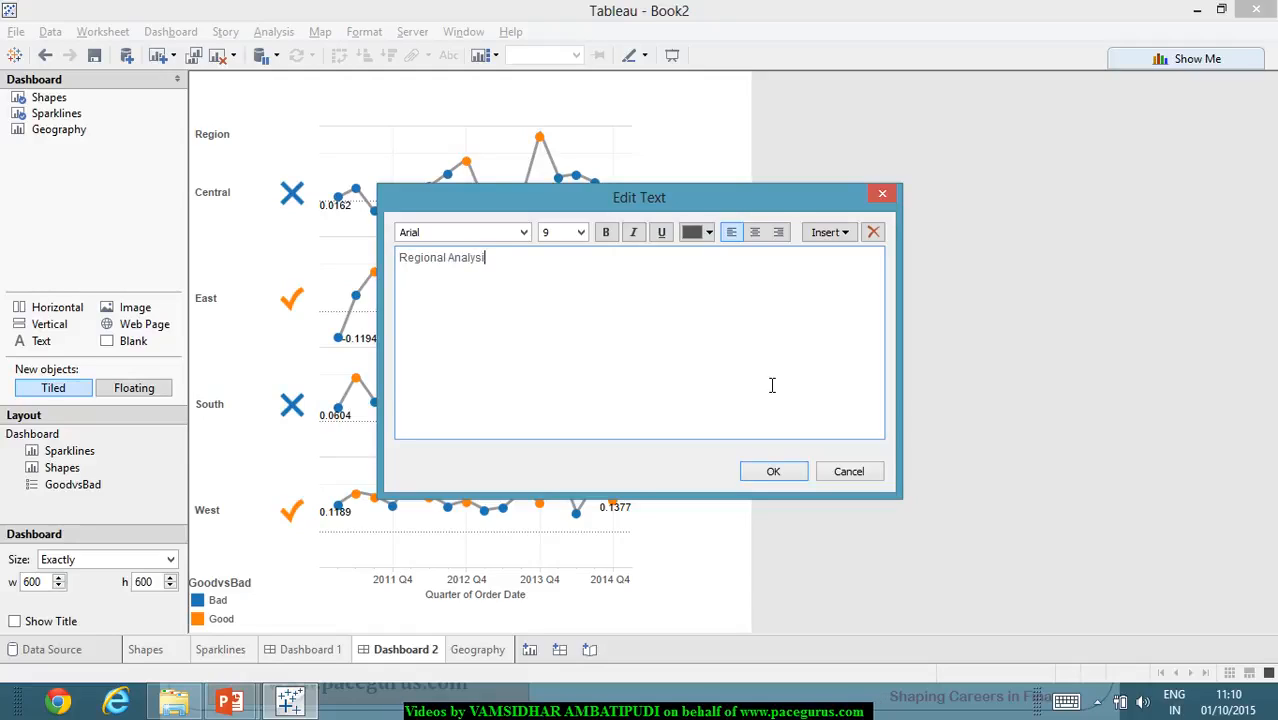
pyautogui.click(773, 473)
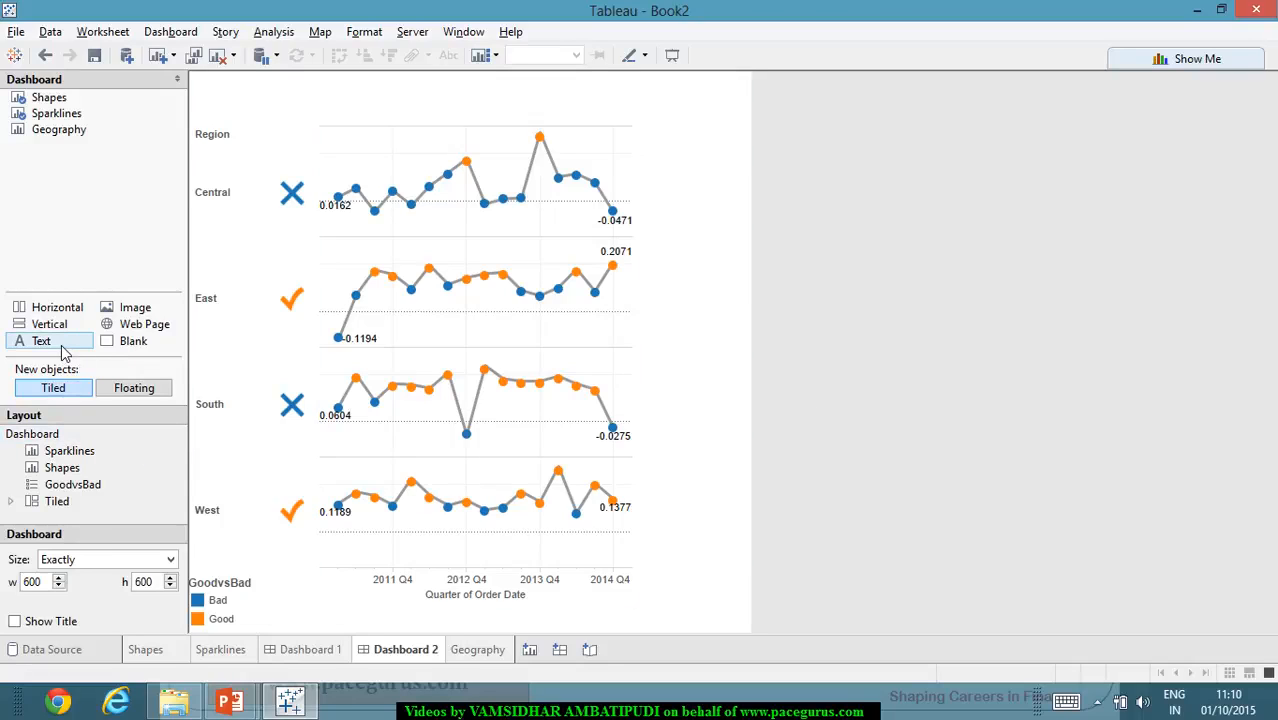
# - Add another "Regional Analysis" text object along the dashboard's upper edge and reduce its height to about 43
pyautogui.moveTo(42, 341); pyautogui.dragTo(285, 82)
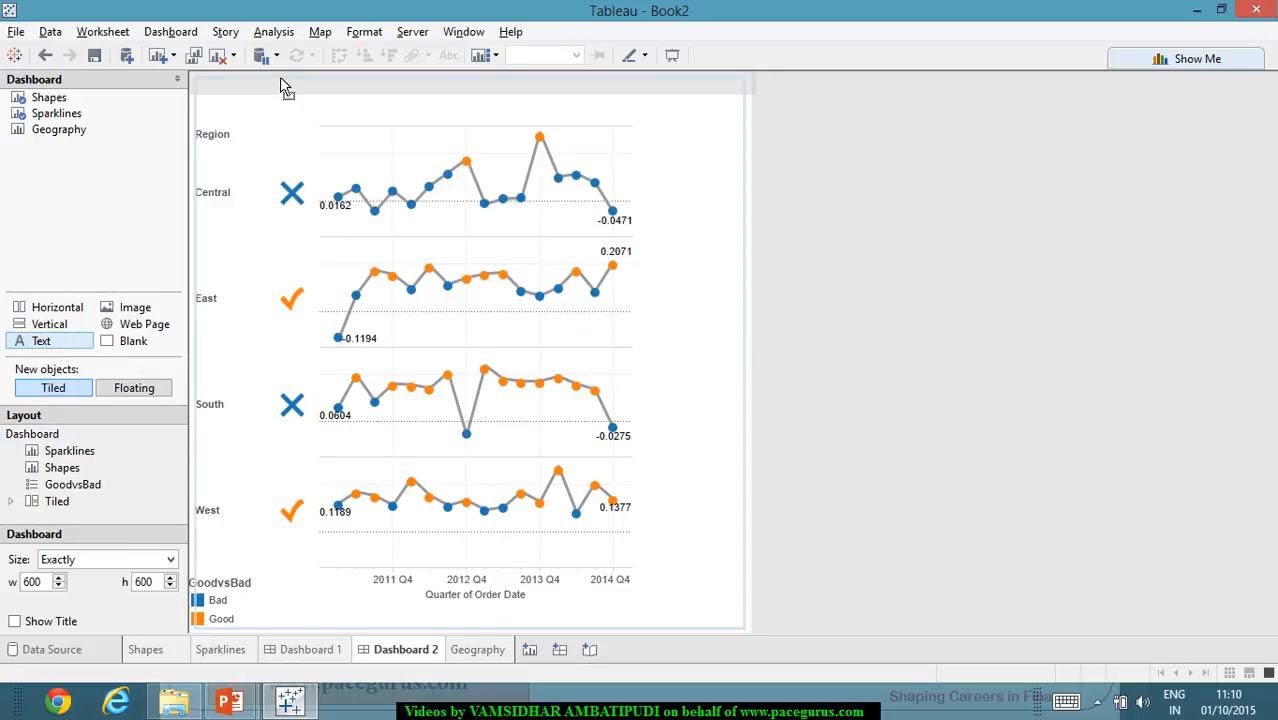
pyautogui.write('Re')
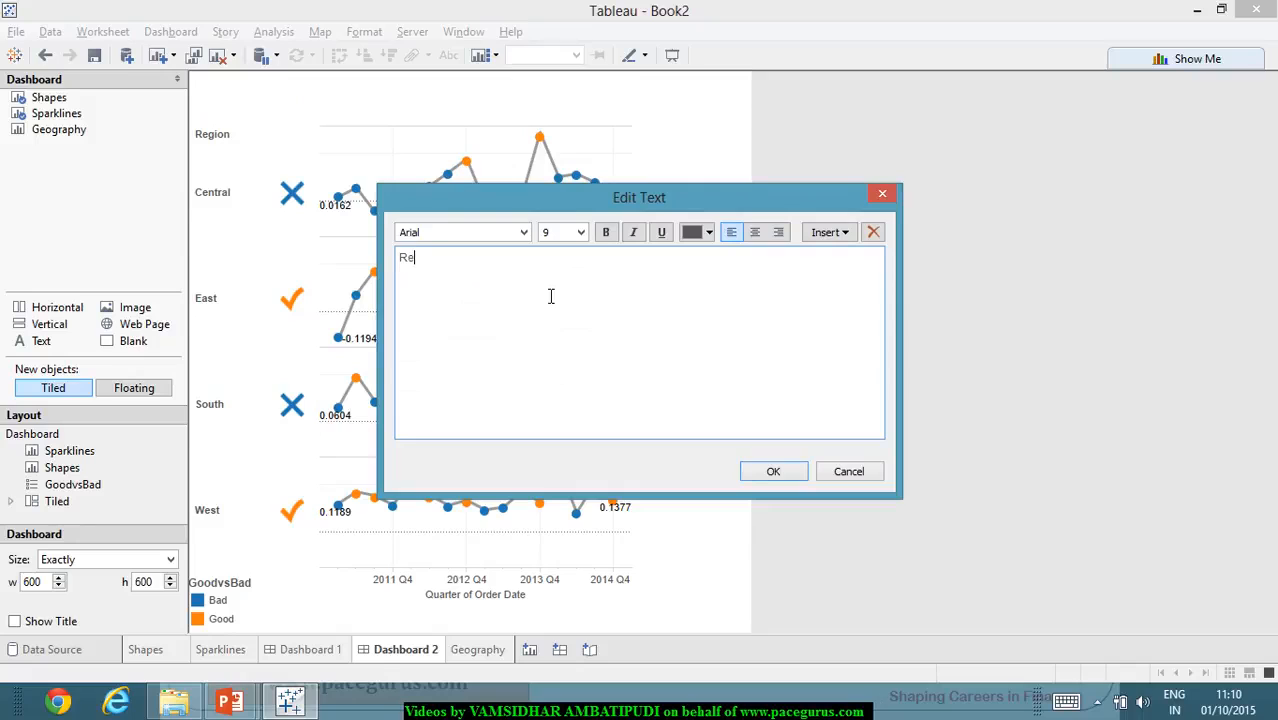
pyautogui.write('gional Analysis')
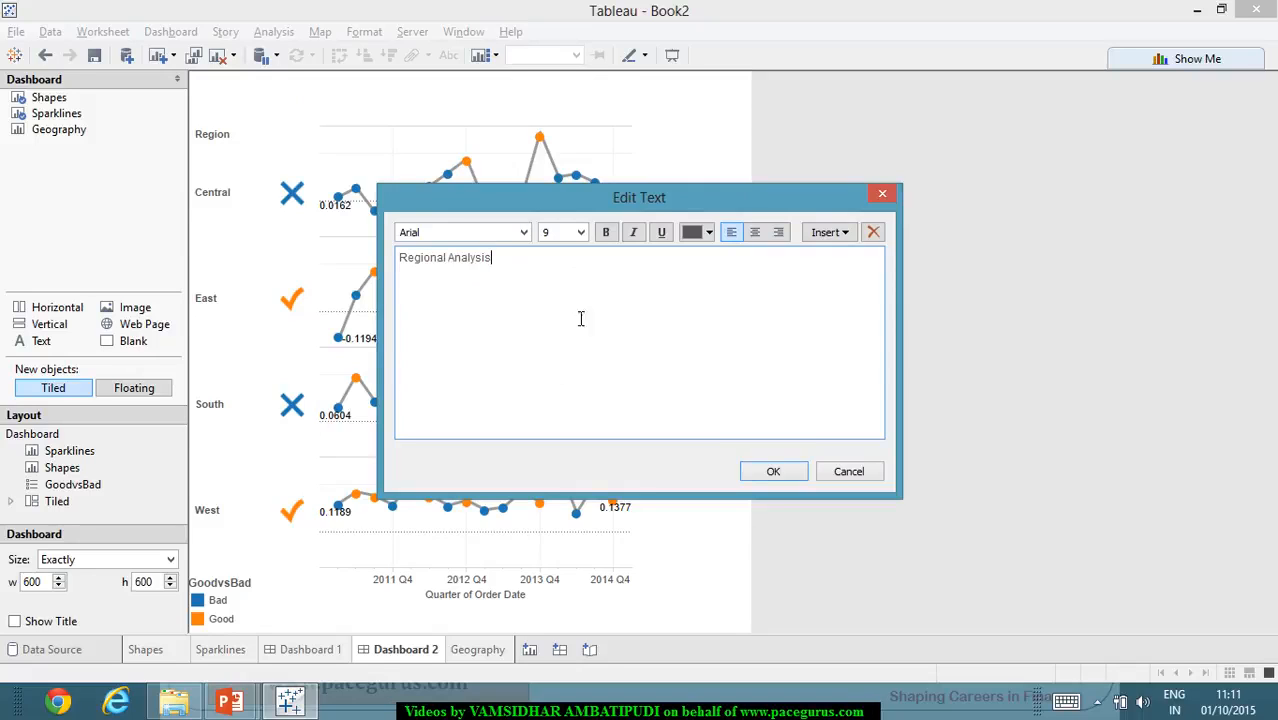
pyautogui.click(773, 471)
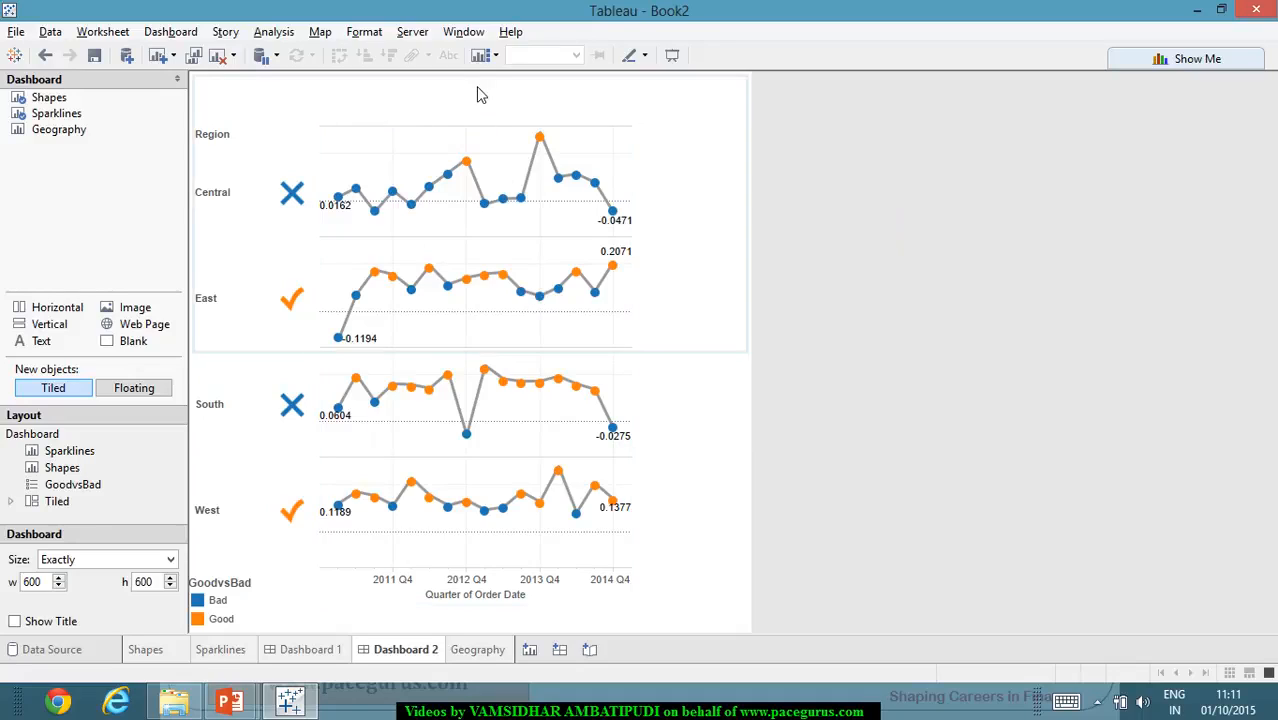
pyautogui.click(467, 86)
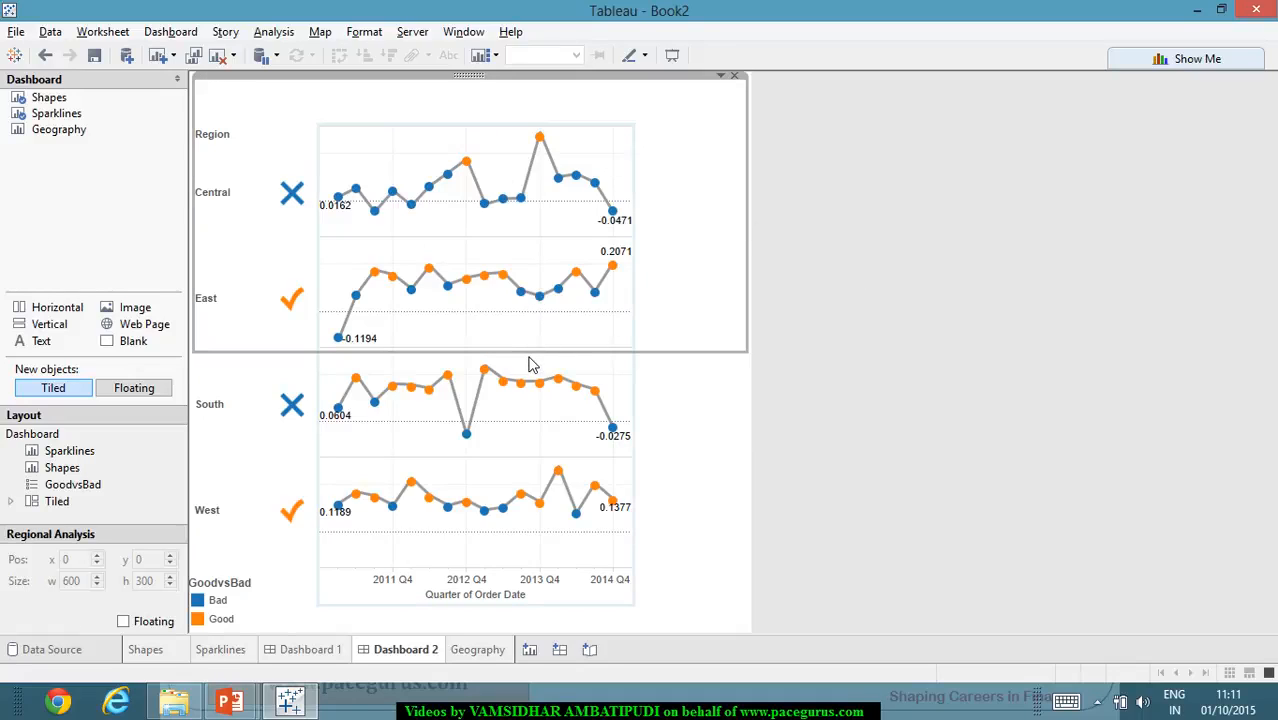
pyautogui.moveTo(533, 353); pyautogui.dragTo(553, 122)
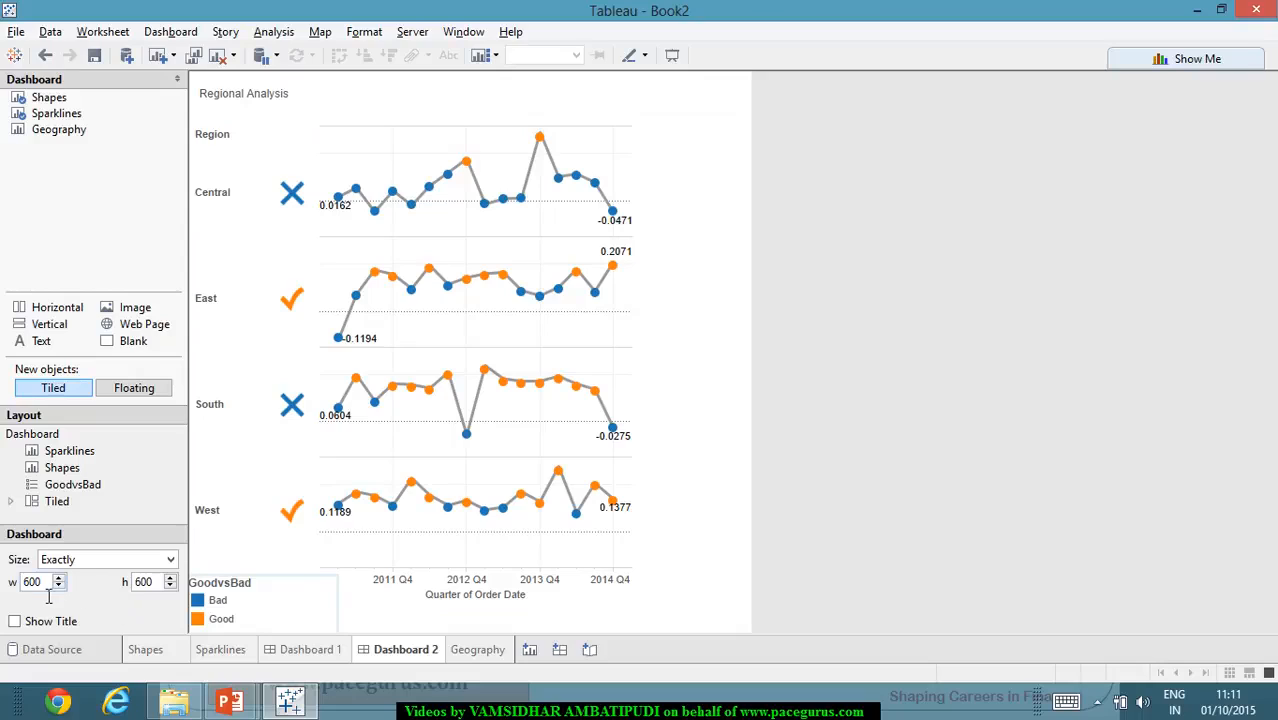
# - Set the dashboard's width to 800
pyautogui.moveTo(52, 593); pyautogui.dragTo(29, 592)
pyautogui.write('8')
pyautogui.press('Return')
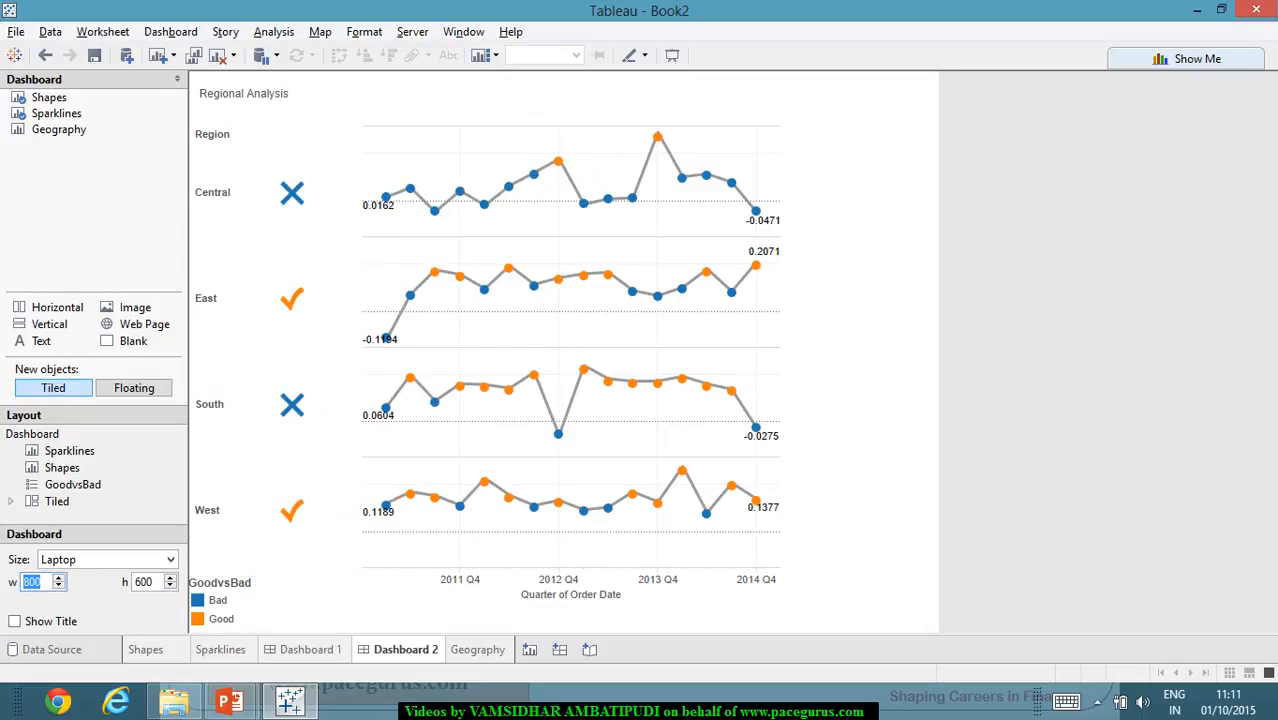
# - Clear the South mark's highlight and narrow the Shapes view to about 126 wide
pyautogui.click(296, 402)
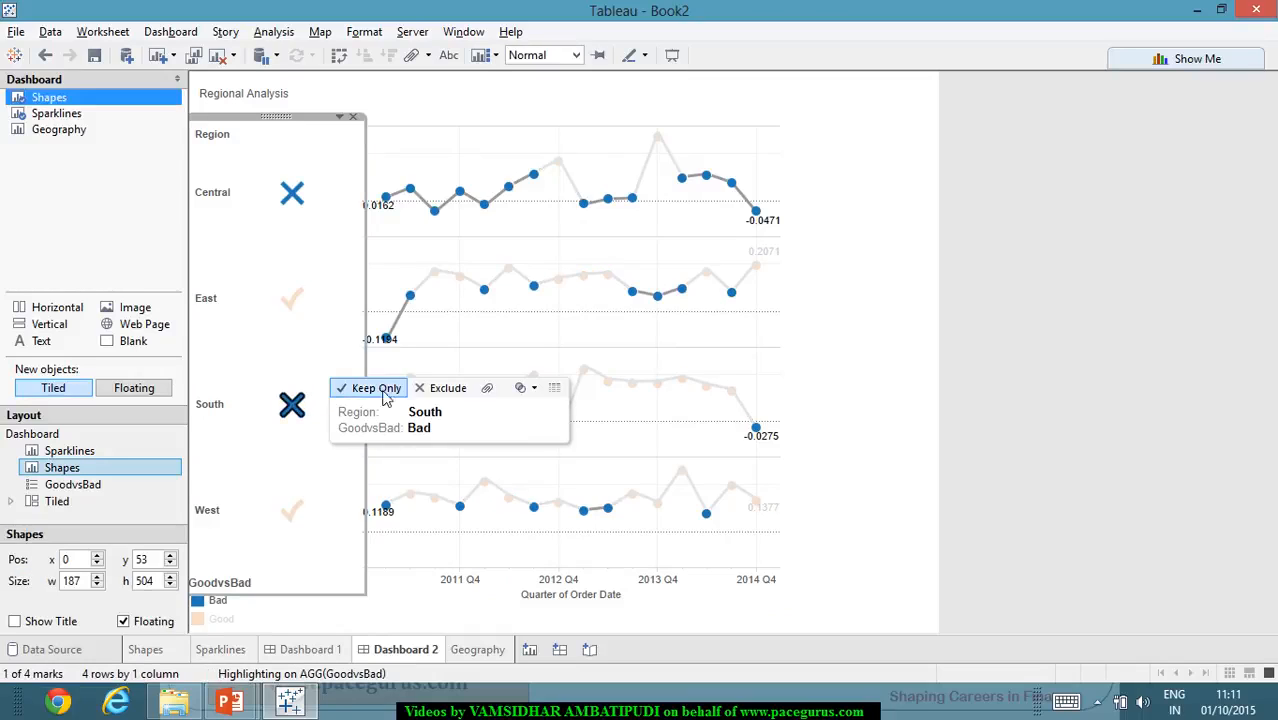
pyautogui.click(1164, 274)
pyautogui.click(337, 345)
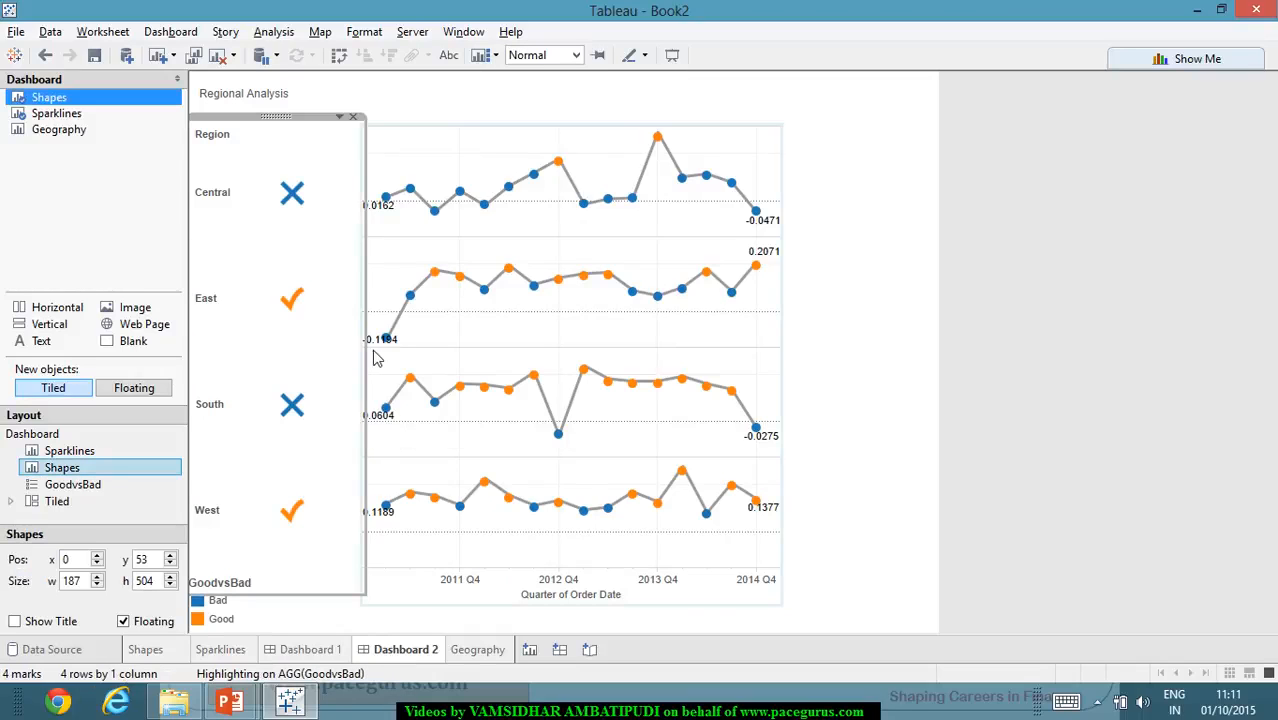
pyautogui.moveTo(366, 357); pyautogui.dragTo(308, 352)
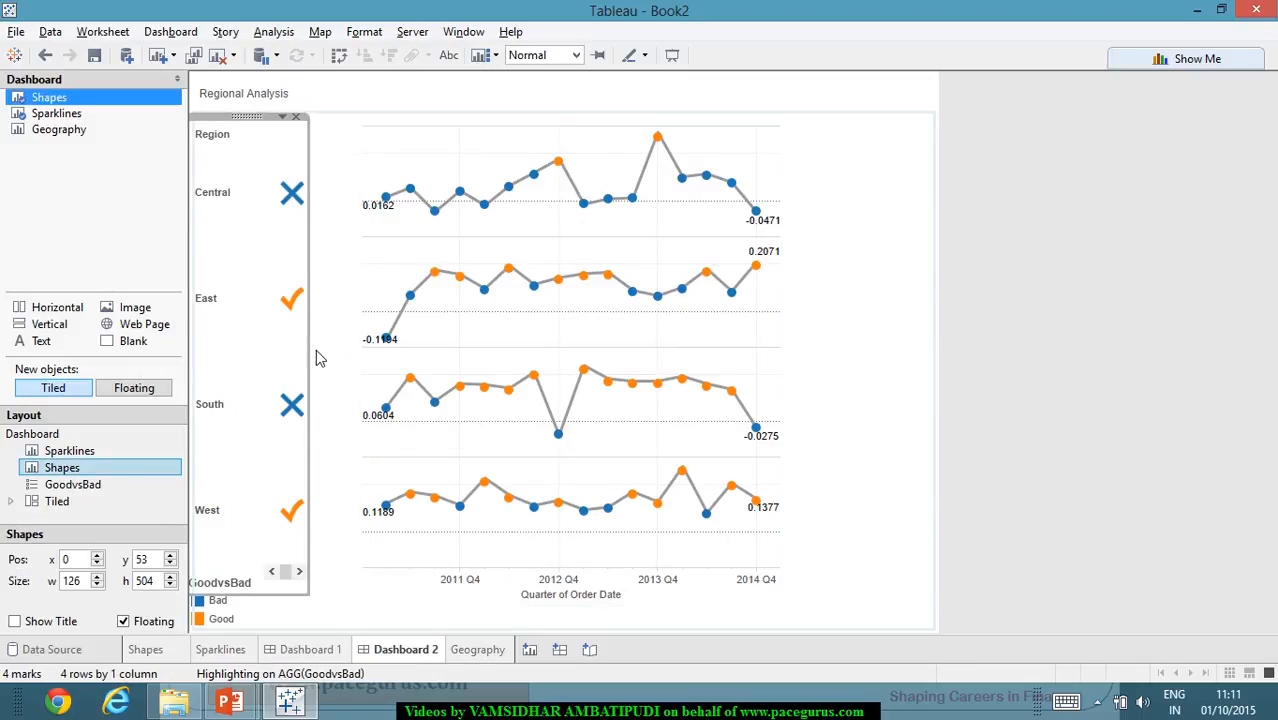
# - Move the Sparklines view beside the Shapes view at about x 132, y 56, and narrow it to about 313
pyautogui.click(757, 371)
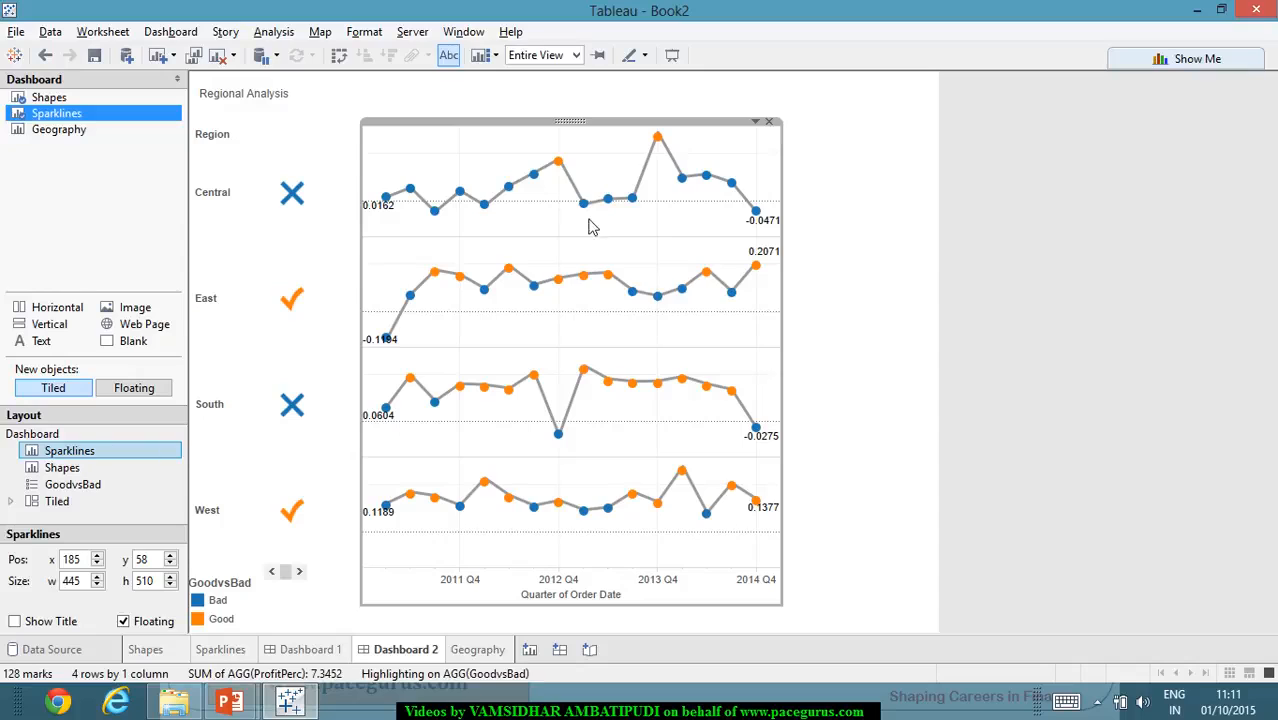
pyautogui.moveTo(575, 130); pyautogui.dragTo(532, 132)
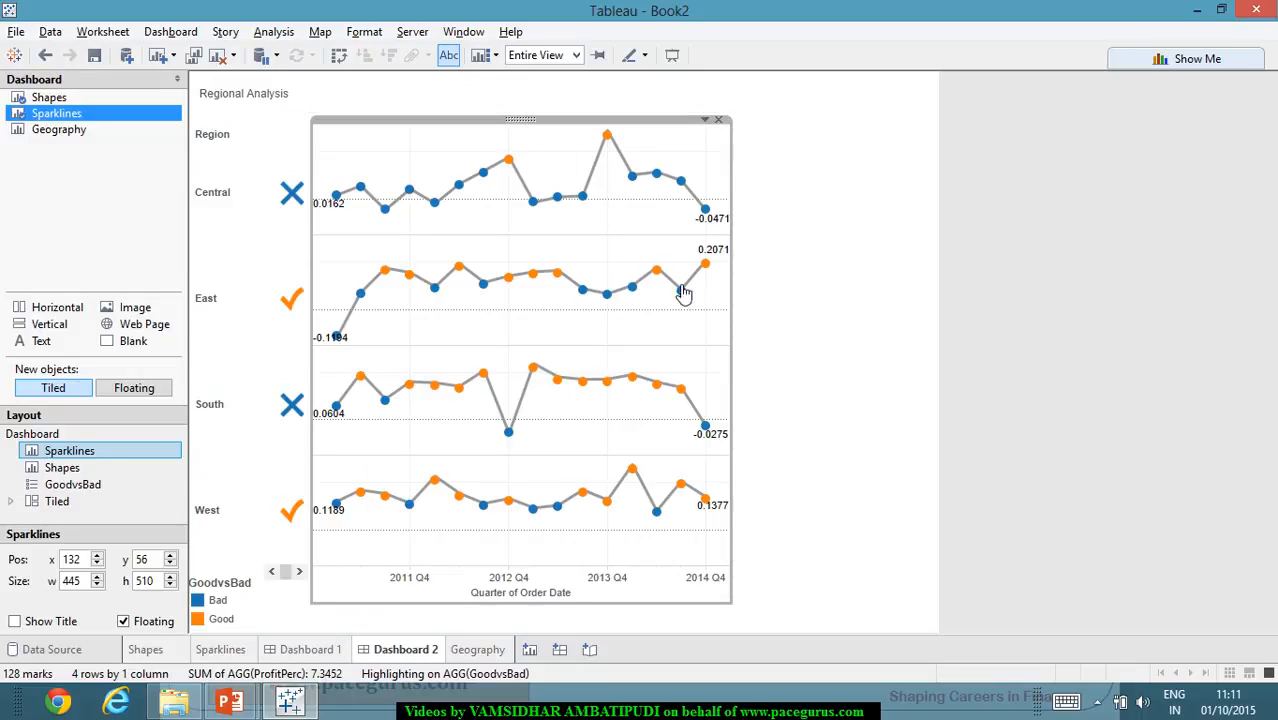
pyautogui.moveTo(742, 388); pyautogui.dragTo(610, 399)
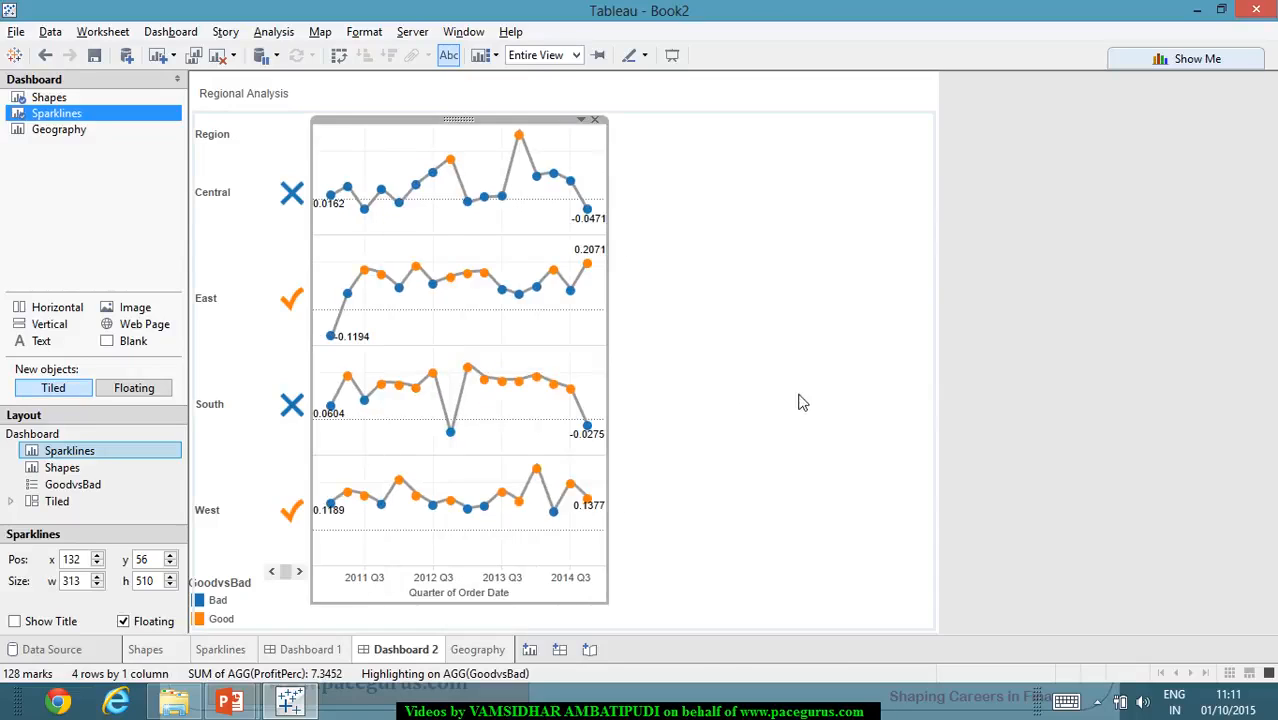
pyautogui.click(836, 422)
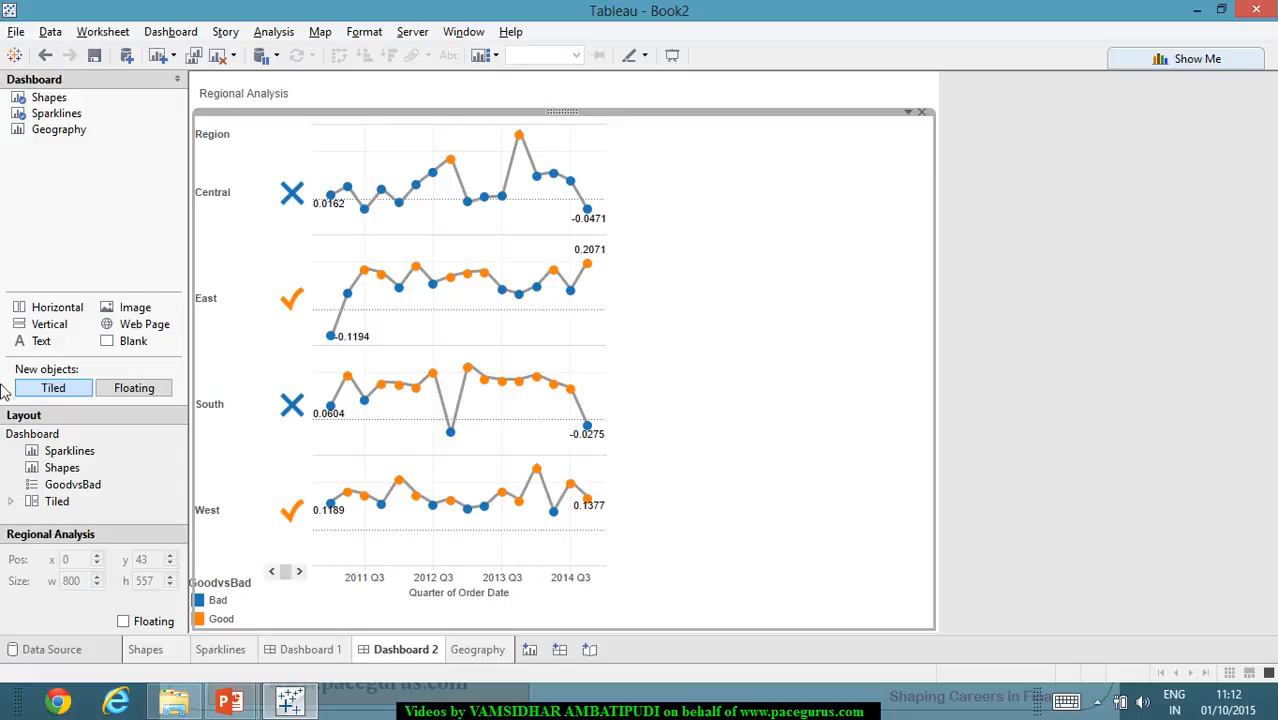
# - Add the Geography sheet to the dashboard and float it beside the lower sparklines at about x 459, y 294
pyautogui.doubleClick(78, 133)
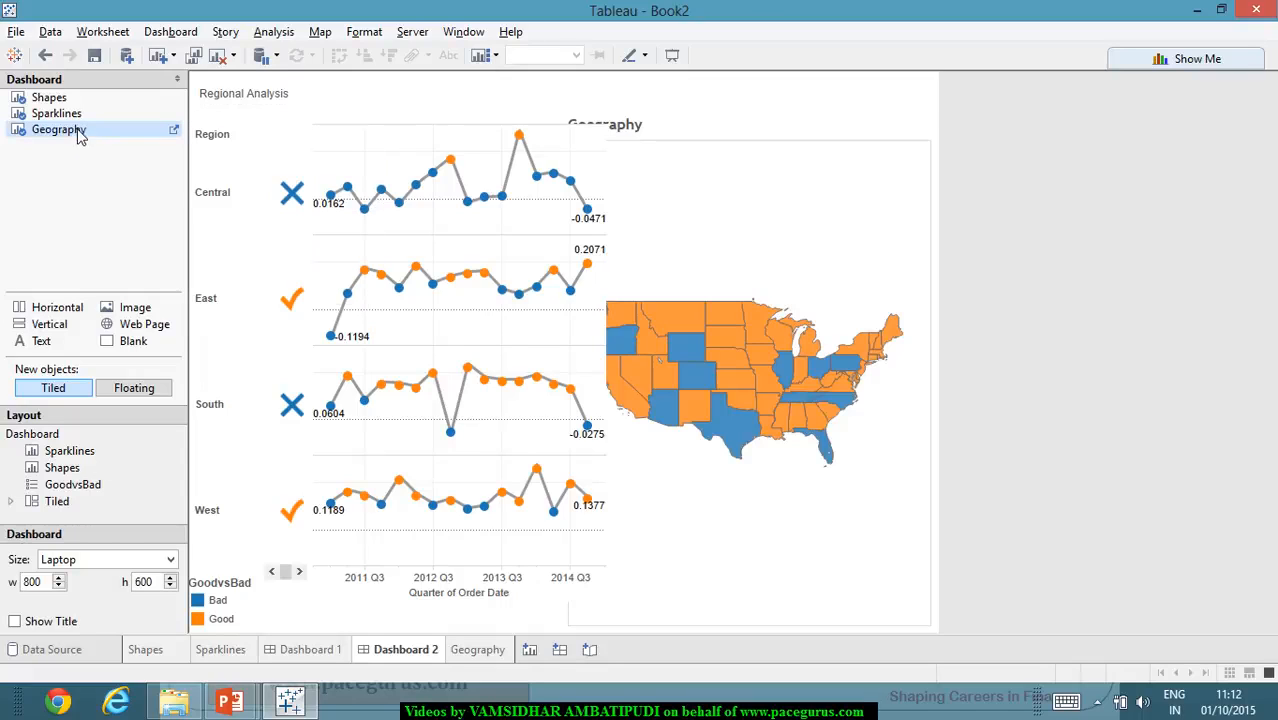
pyautogui.click(779, 384)
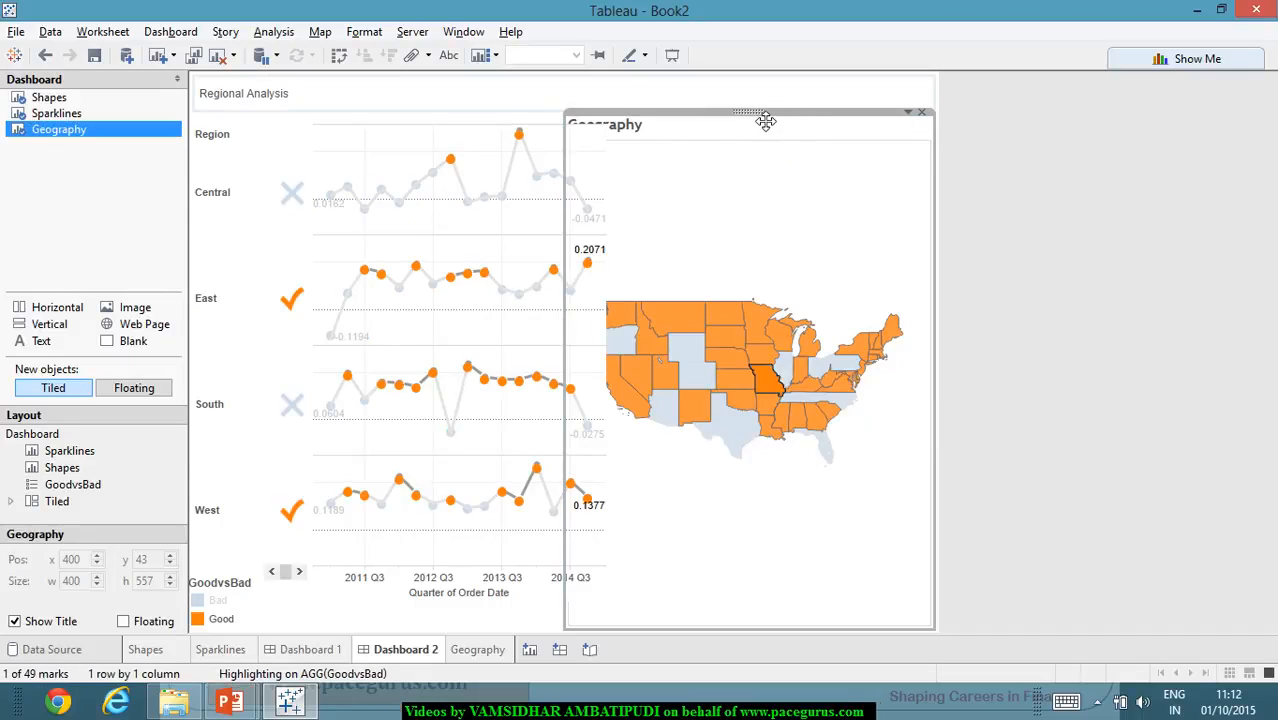
pyautogui.click(907, 112)
pyautogui.click(966, 382)
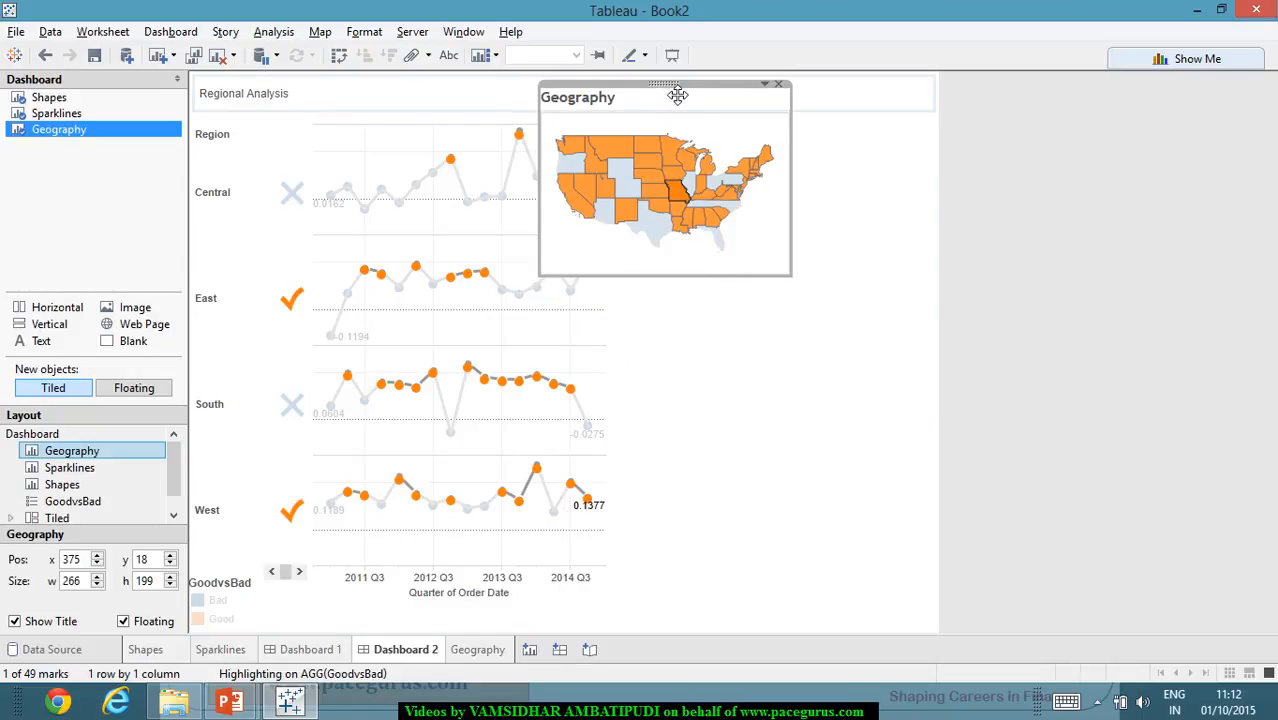
pyautogui.moveTo(677, 94); pyautogui.dragTo(756, 354)
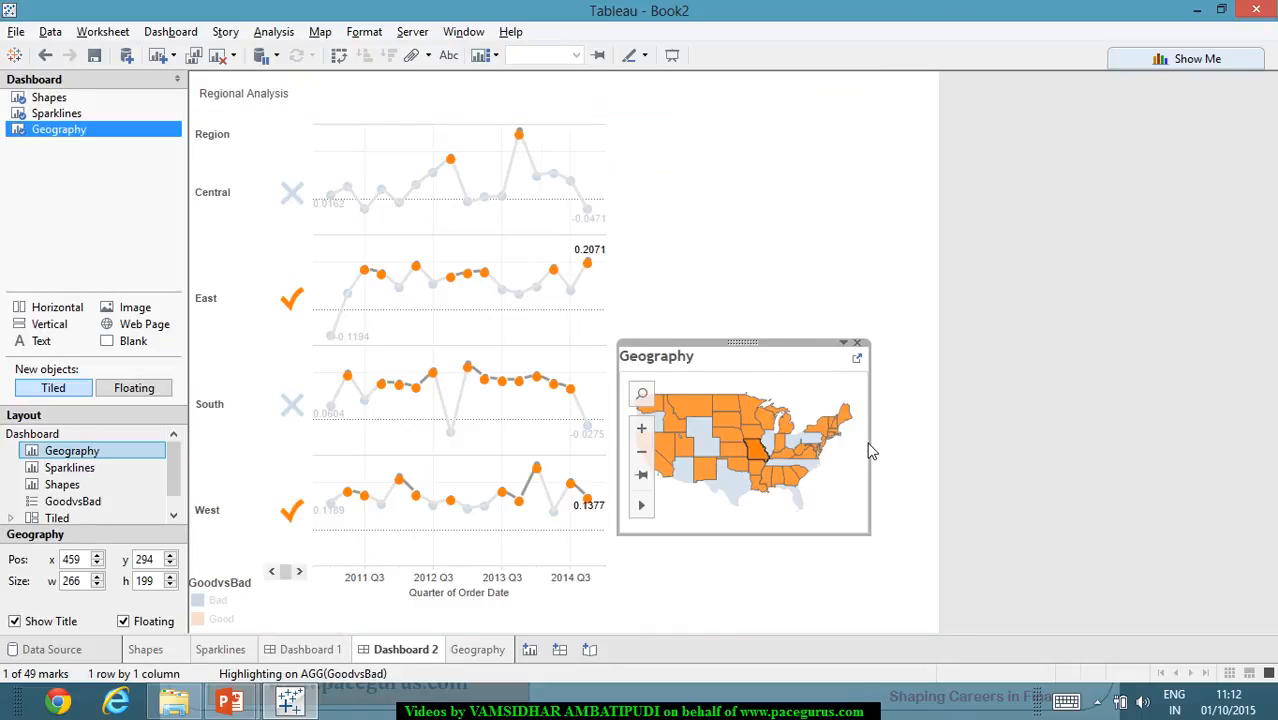
# - Enlarge the floating Geography view to about 335 wide and 287 high, and deselect it
pyautogui.moveTo(879, 447); pyautogui.dragTo(933, 455)
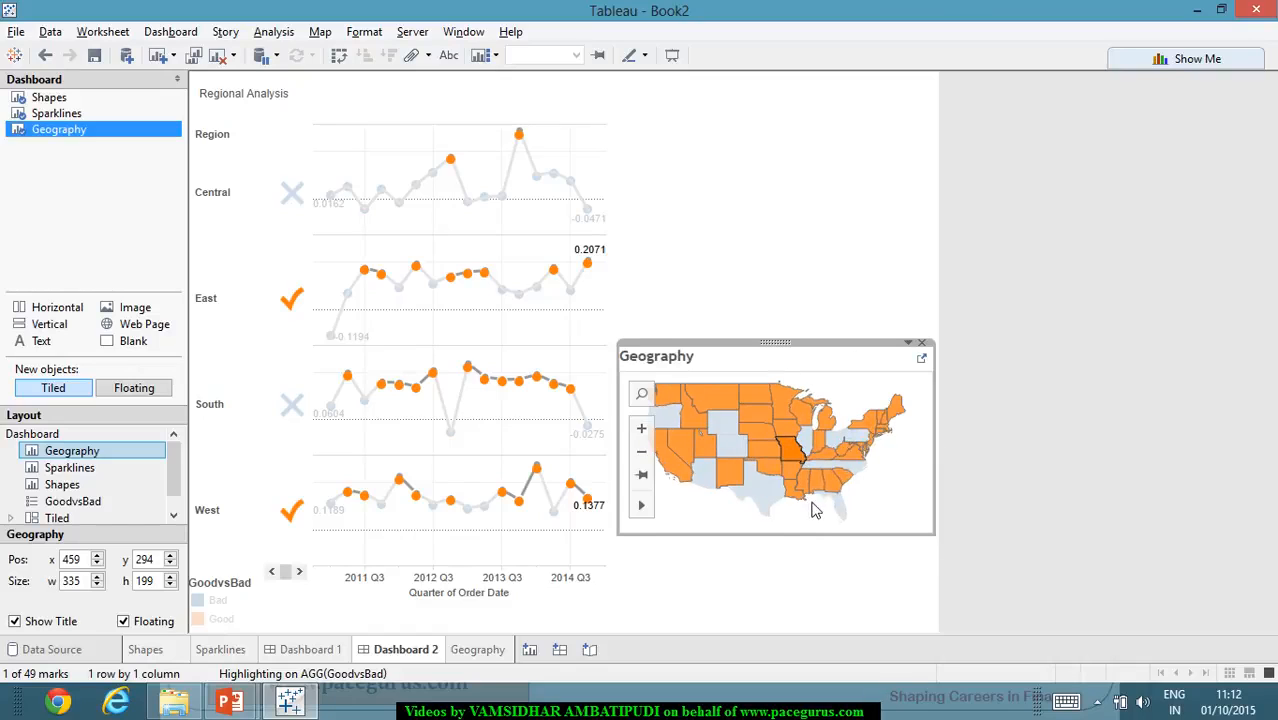
pyautogui.moveTo(803, 538); pyautogui.dragTo(815, 622)
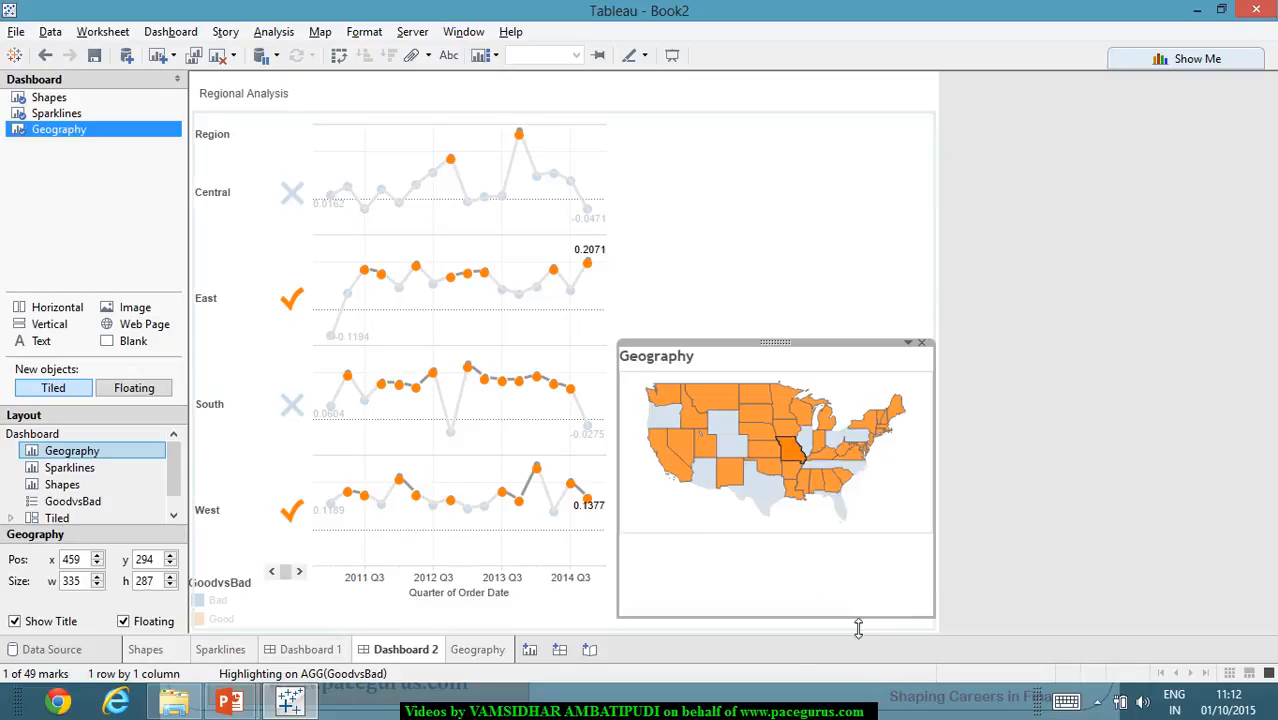
pyautogui.click(1097, 482)
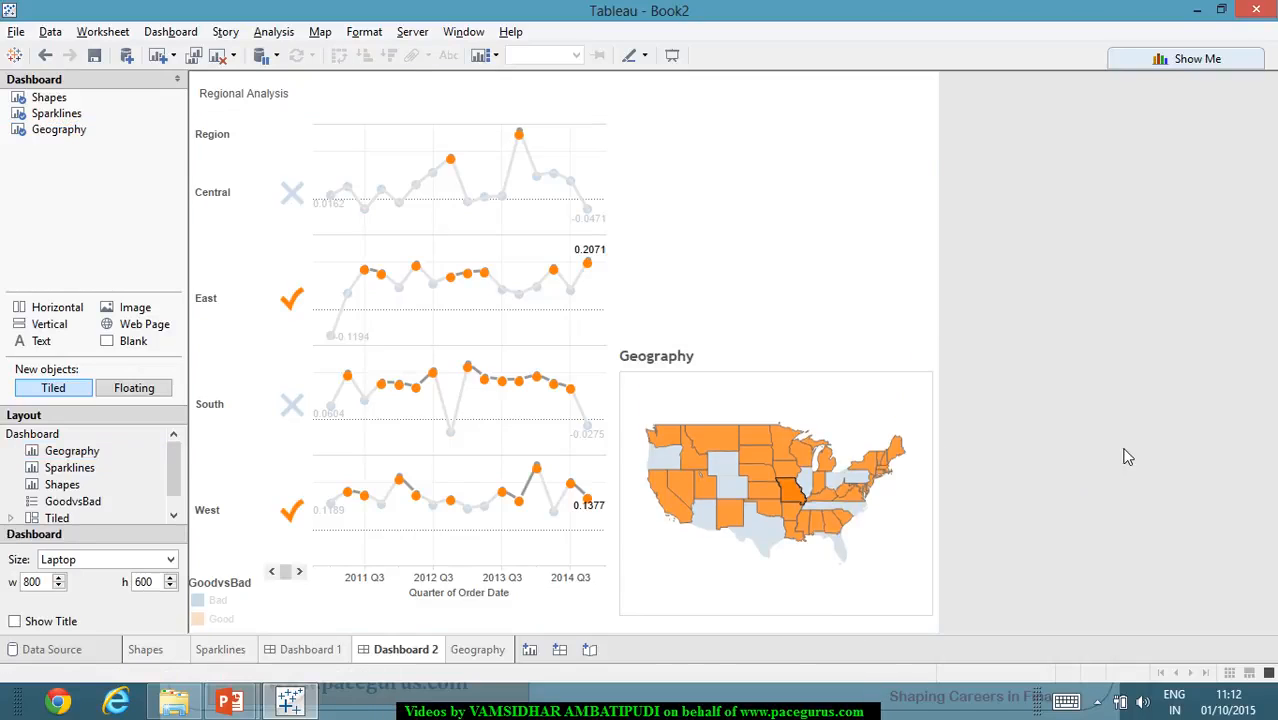
# - Hide the Geography view's title and deselect the view
pyautogui.click(733, 362)
pyautogui.click(908, 342)
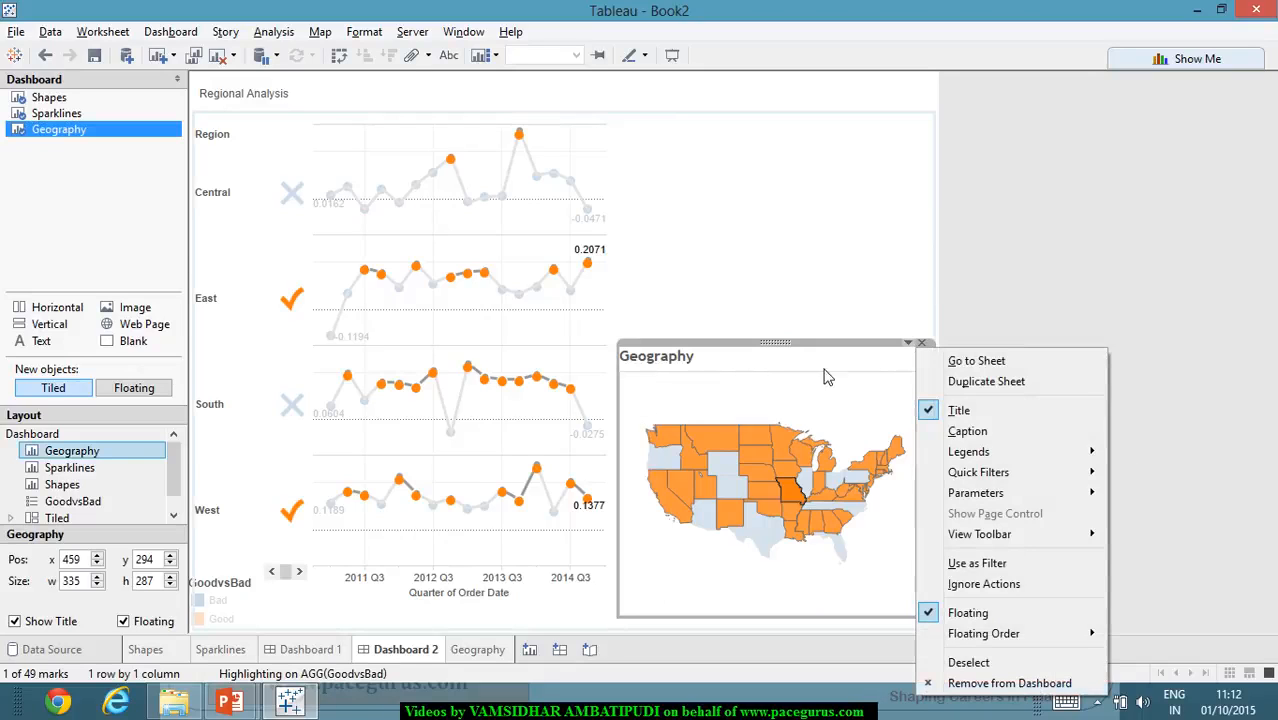
pyautogui.click(966, 409)
pyautogui.click(1059, 370)
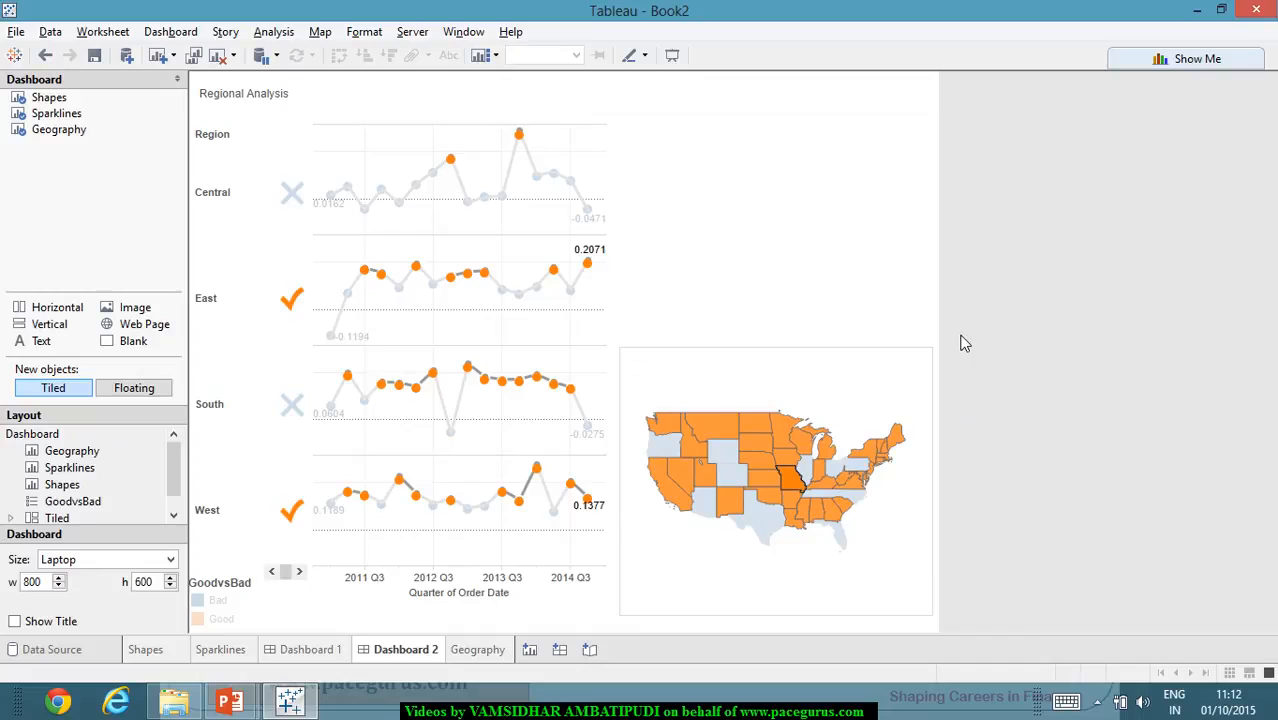
# - Select a Bad point and the 2013 Q4 Good point on the Central sparkline to check highlighting across the views
pyautogui.click(776, 271)
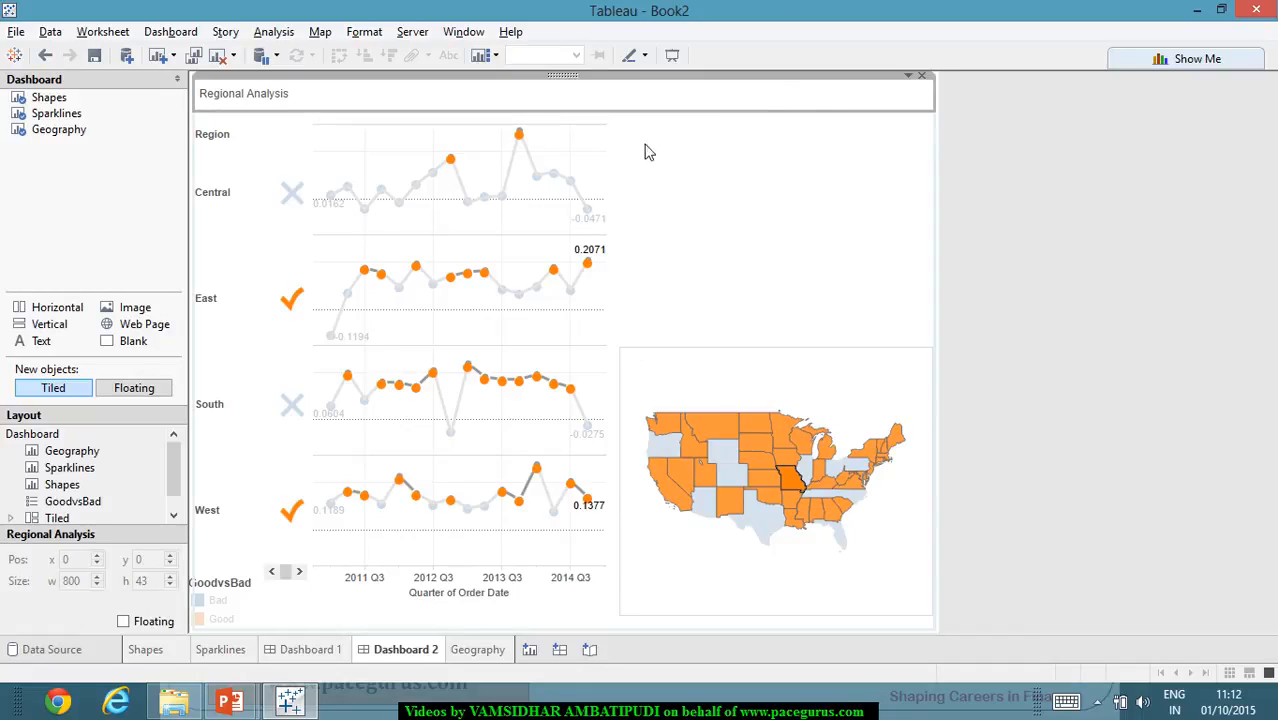
pyautogui.click(553, 174)
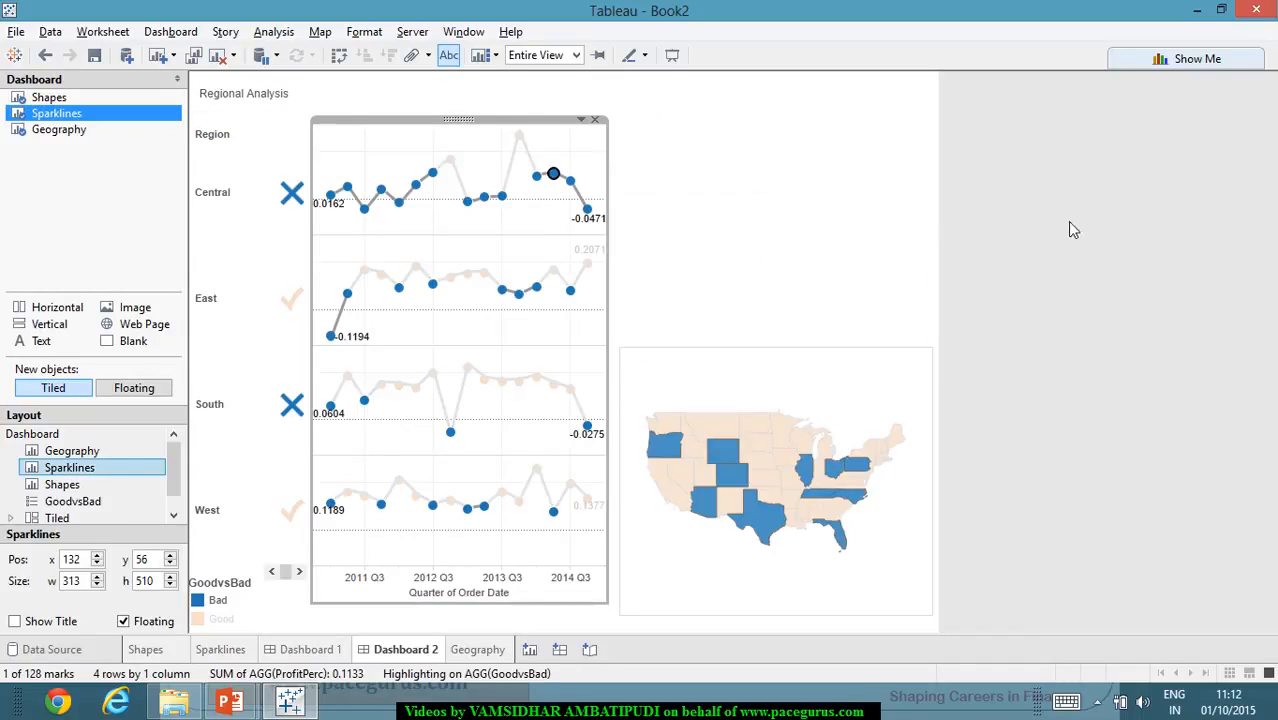
pyautogui.moveTo(536, 170)
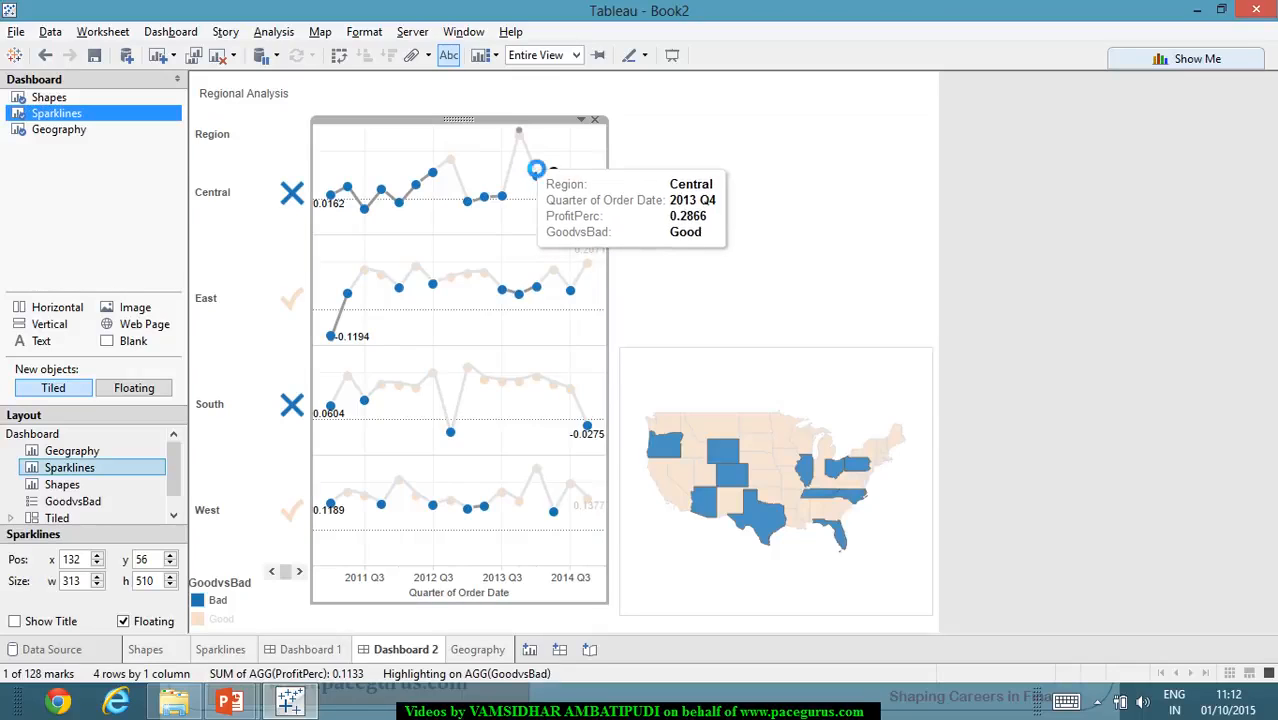
pyautogui.click(519, 131)
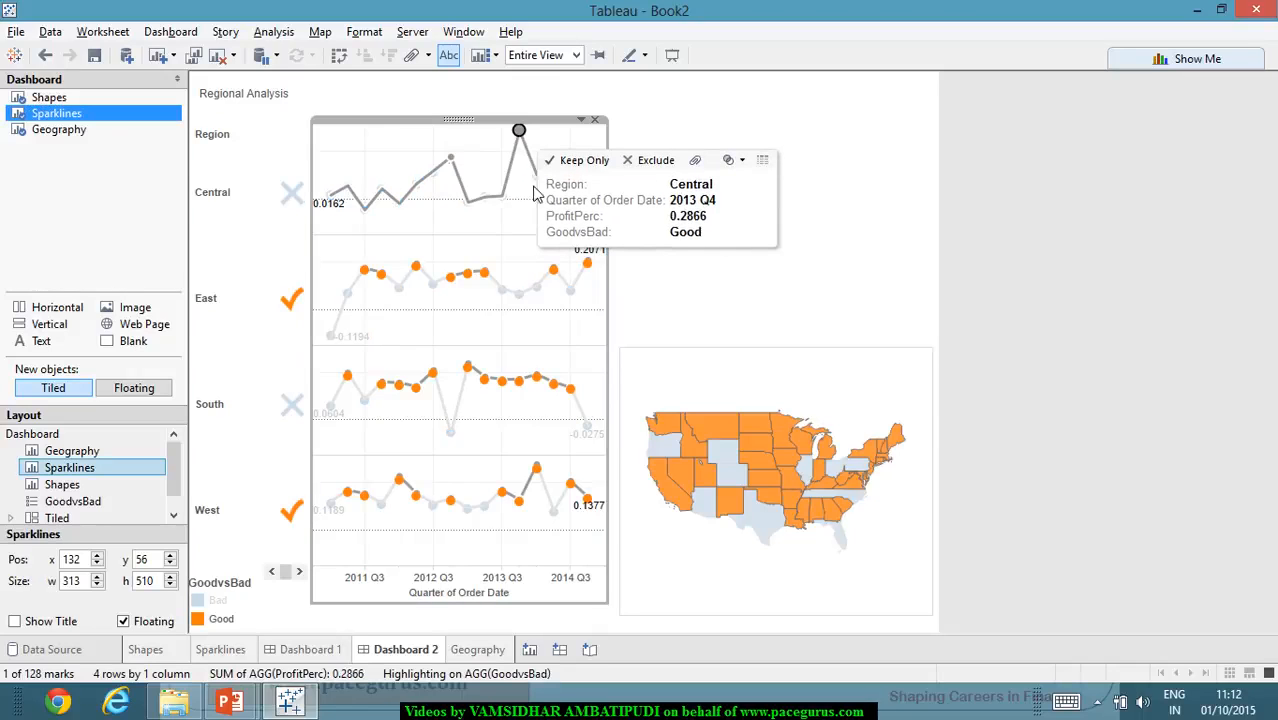
pyautogui.click(430, 108)
pyautogui.click(1004, 295)
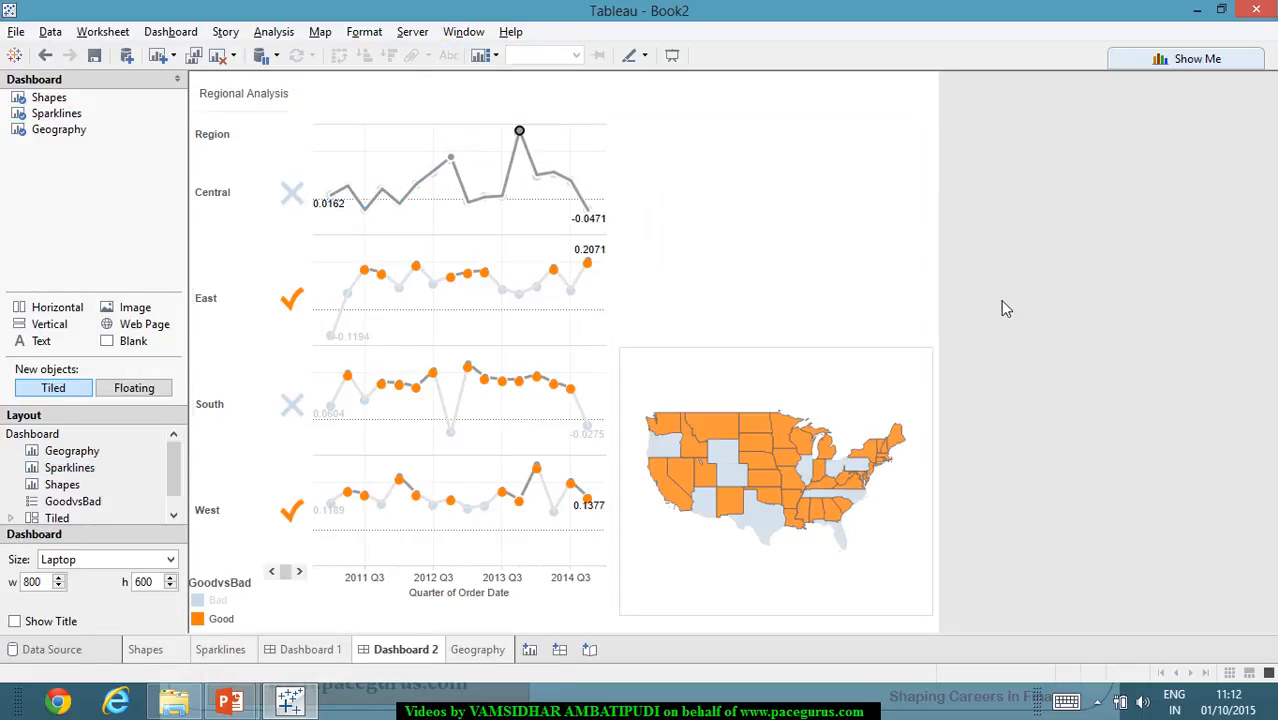
# - Select the South and Central Bad shapes, a Central sparkline point and the Central row header to check highlighting across the views
pyautogui.click(70, 130)
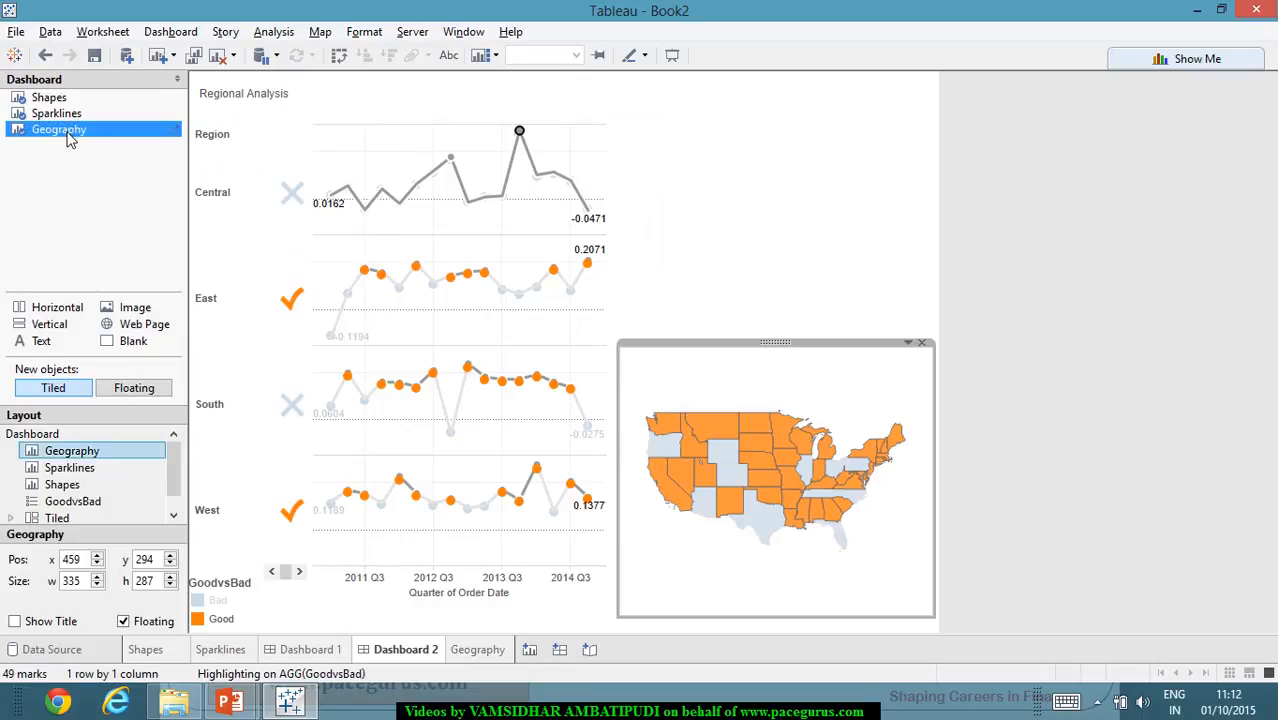
pyautogui.click(284, 412)
pyautogui.click(1016, 320)
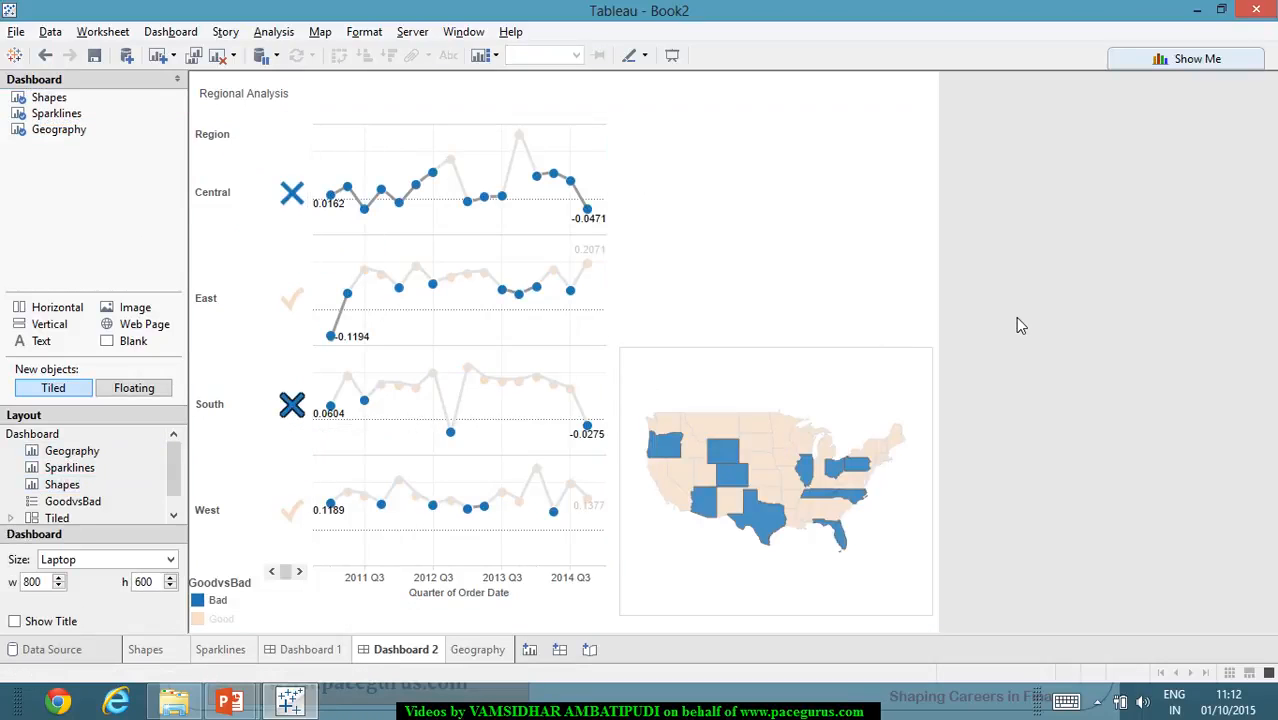
pyautogui.click(291, 196)
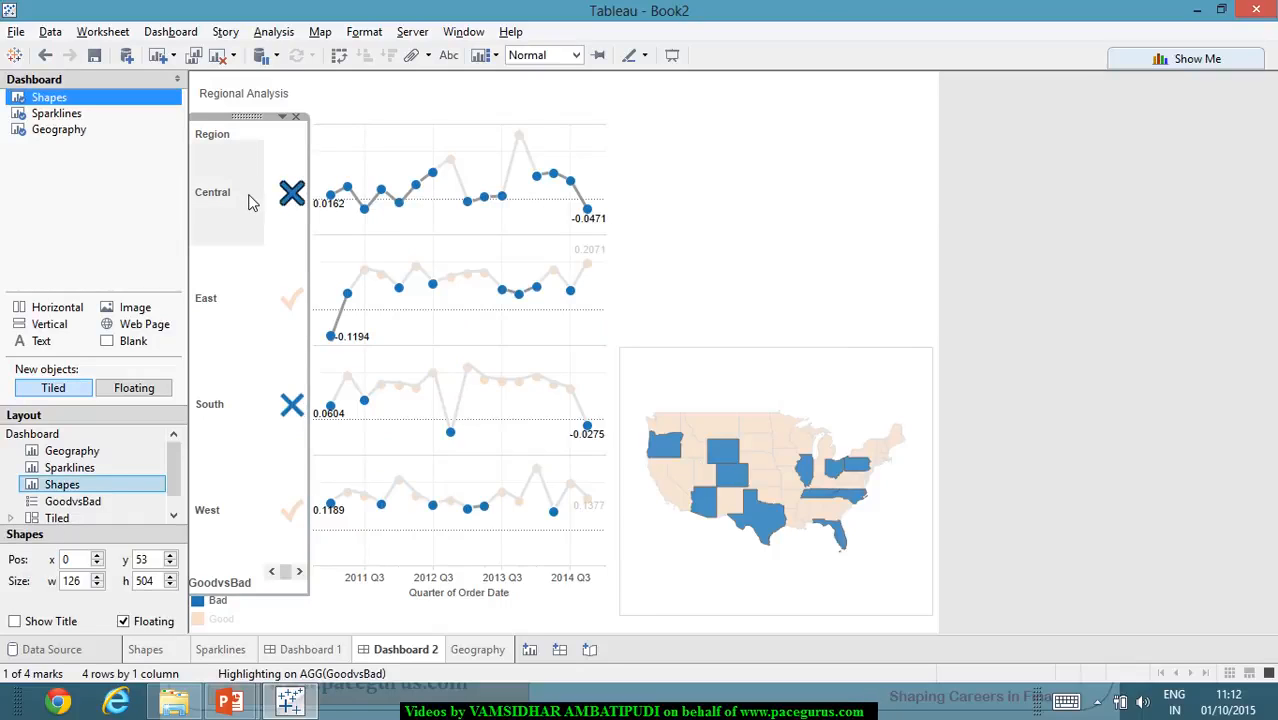
pyautogui.click(366, 210)
pyautogui.click(210, 205)
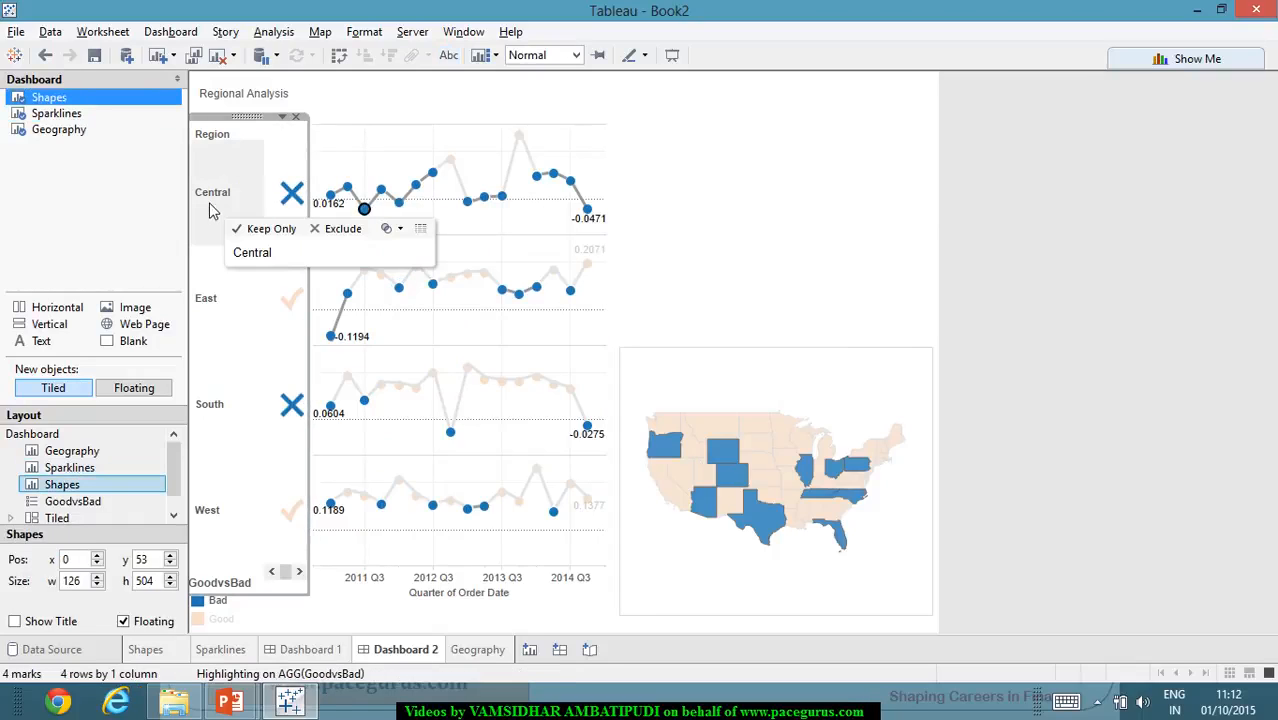
pyautogui.click(983, 311)
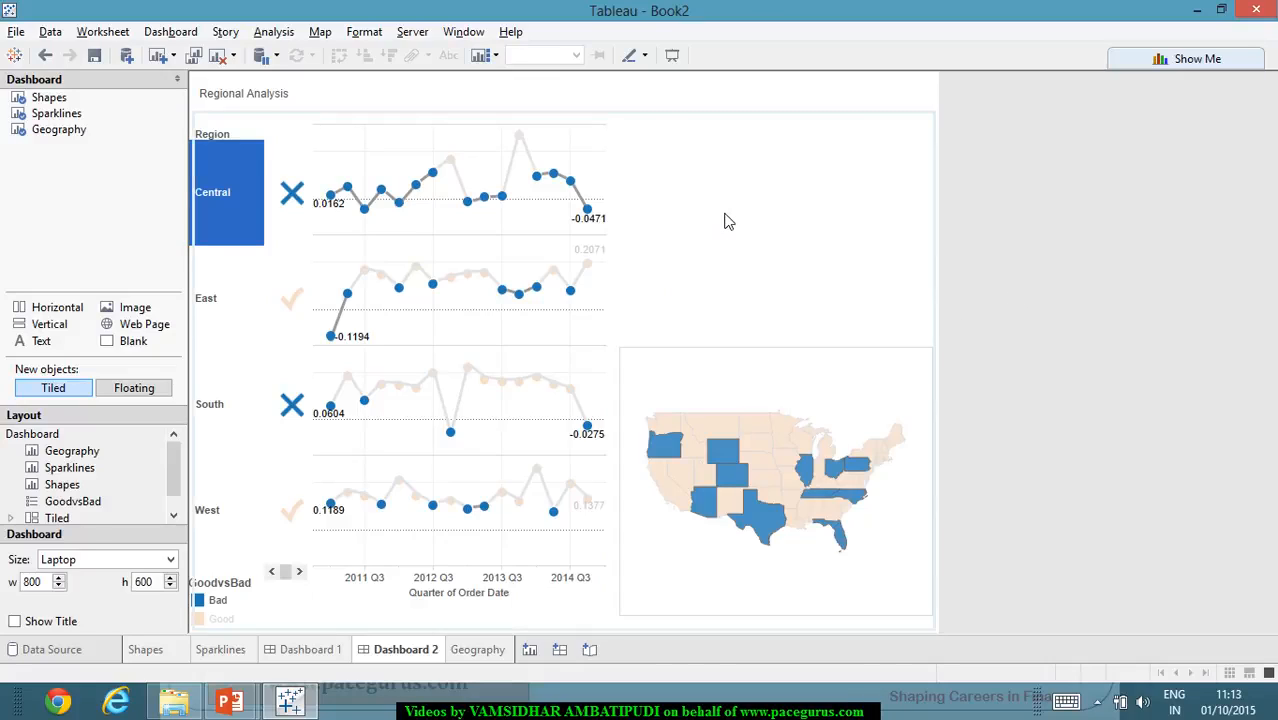
# - Show a Region quick filter for the Sparklines view on the dashboard
pyautogui.click(787, 203)
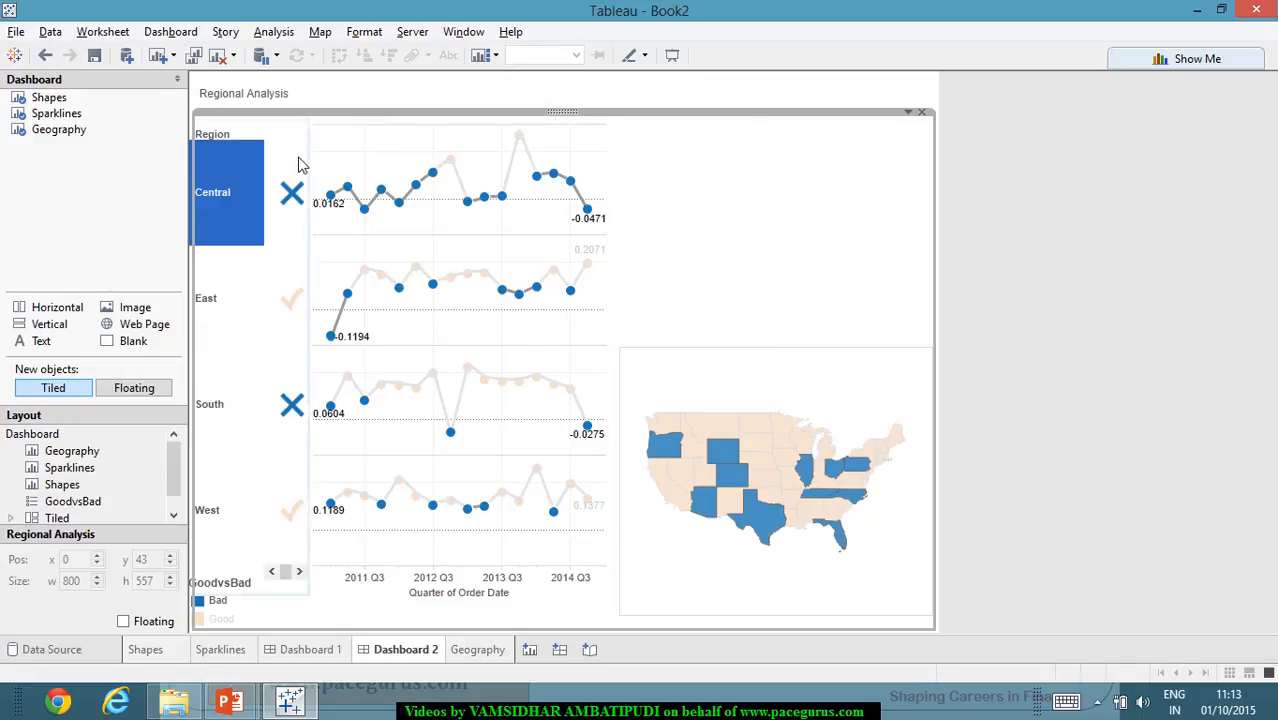
pyautogui.click(592, 127)
pyautogui.click(583, 121)
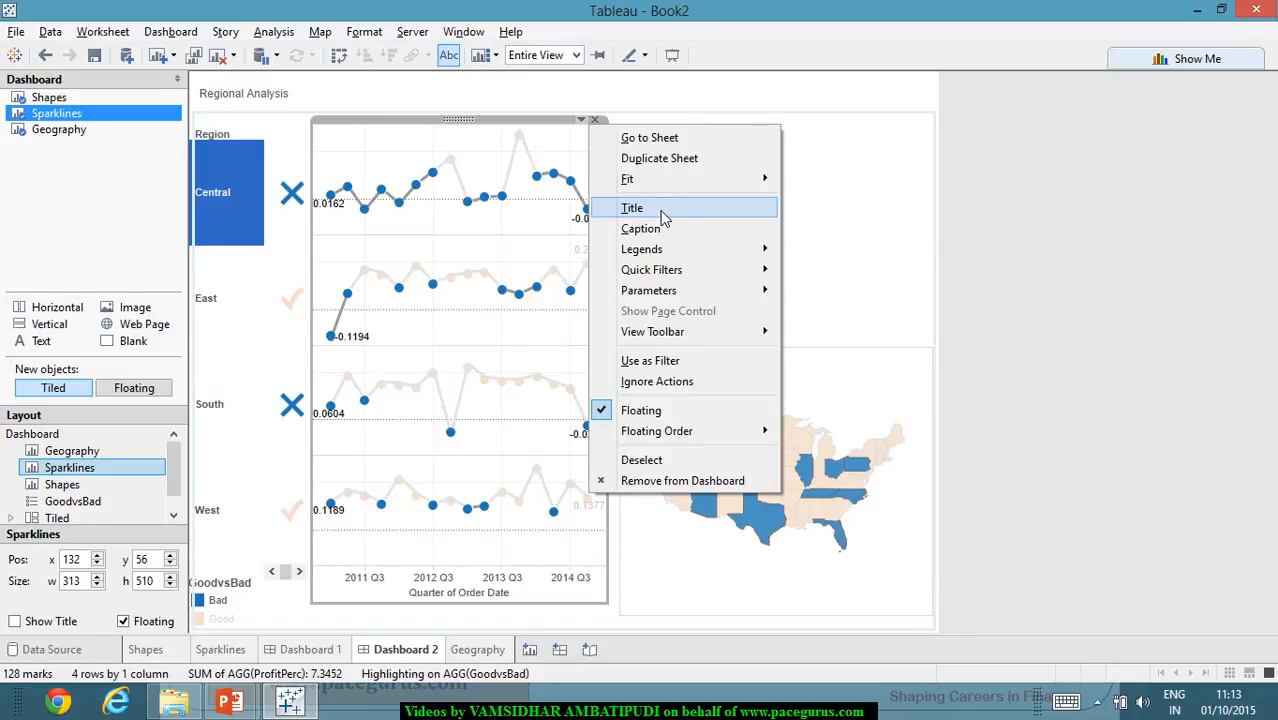
pyautogui.moveTo(740, 272)
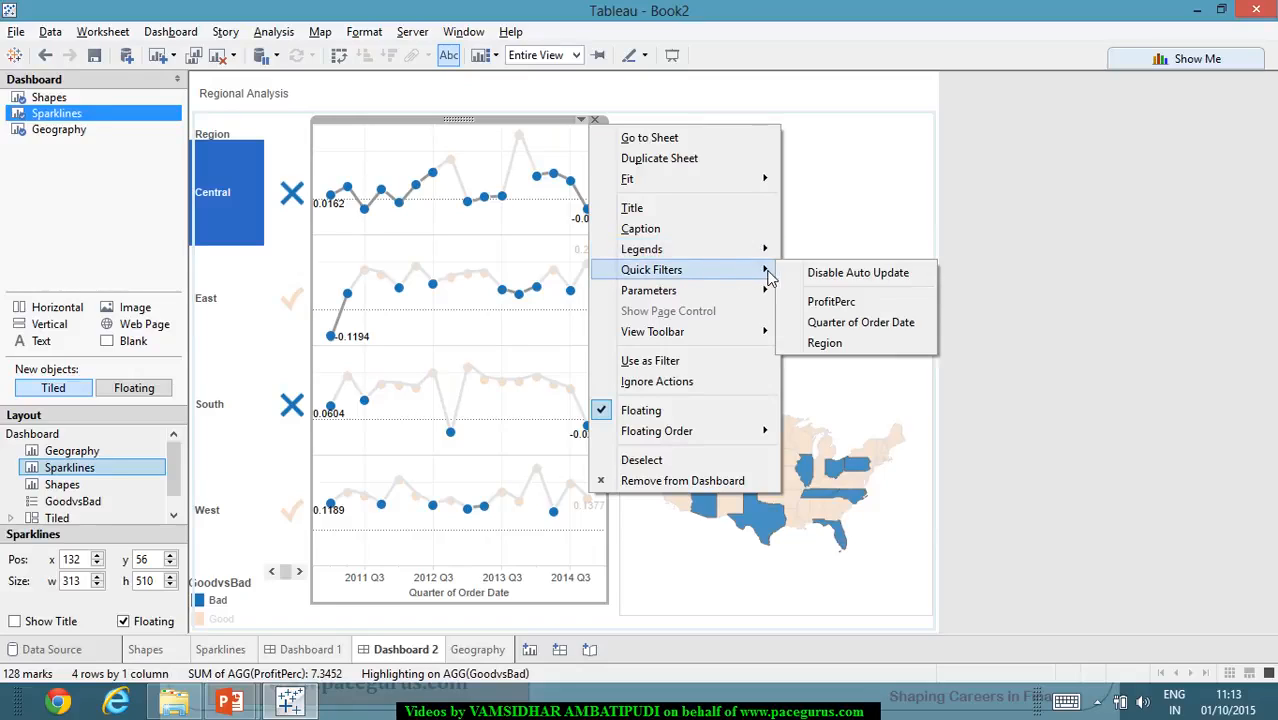
pyautogui.click(815, 344)
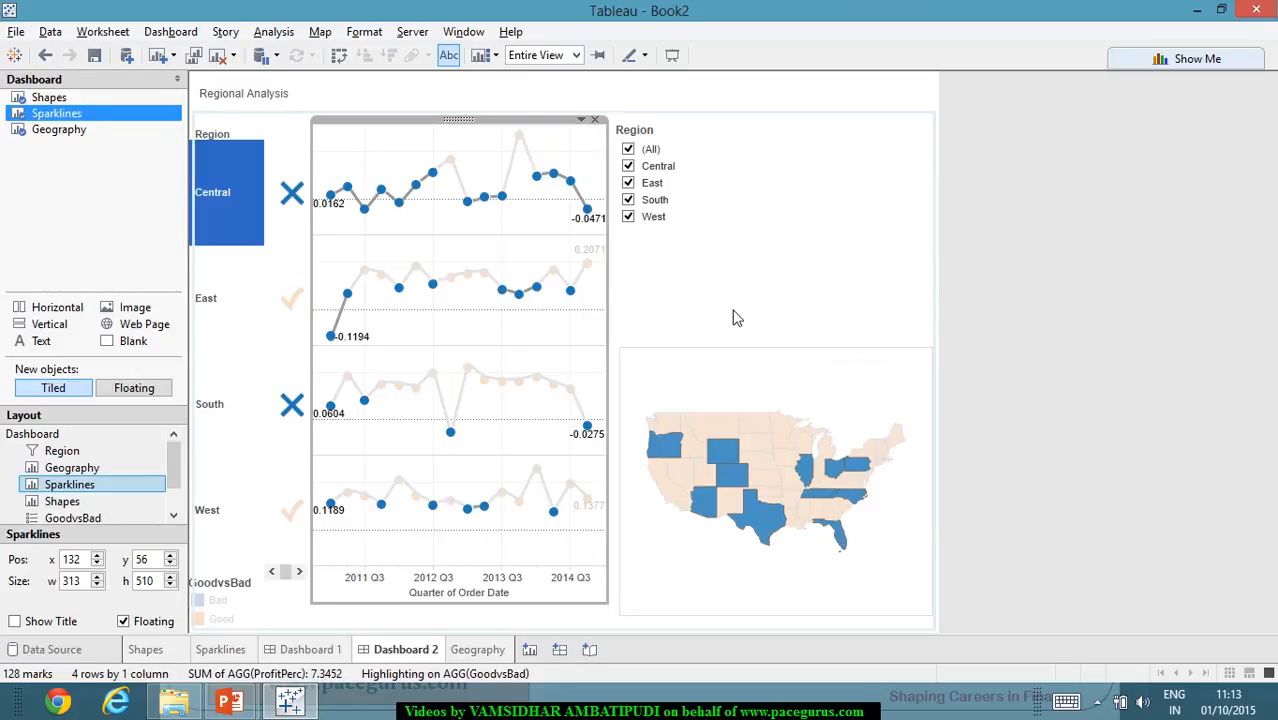
# - Change the Region quick filter to Single Value (Dropdown) and set it to (All)
pyautogui.click(738, 135)
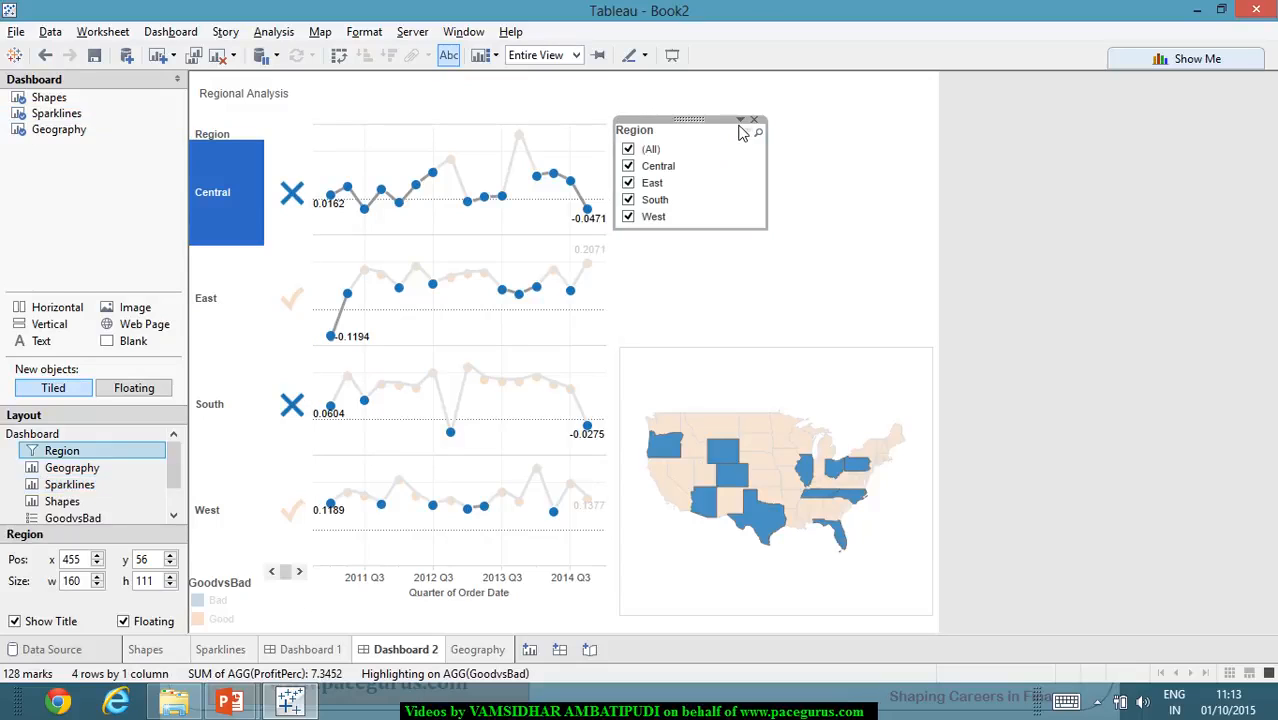
pyautogui.click(740, 121)
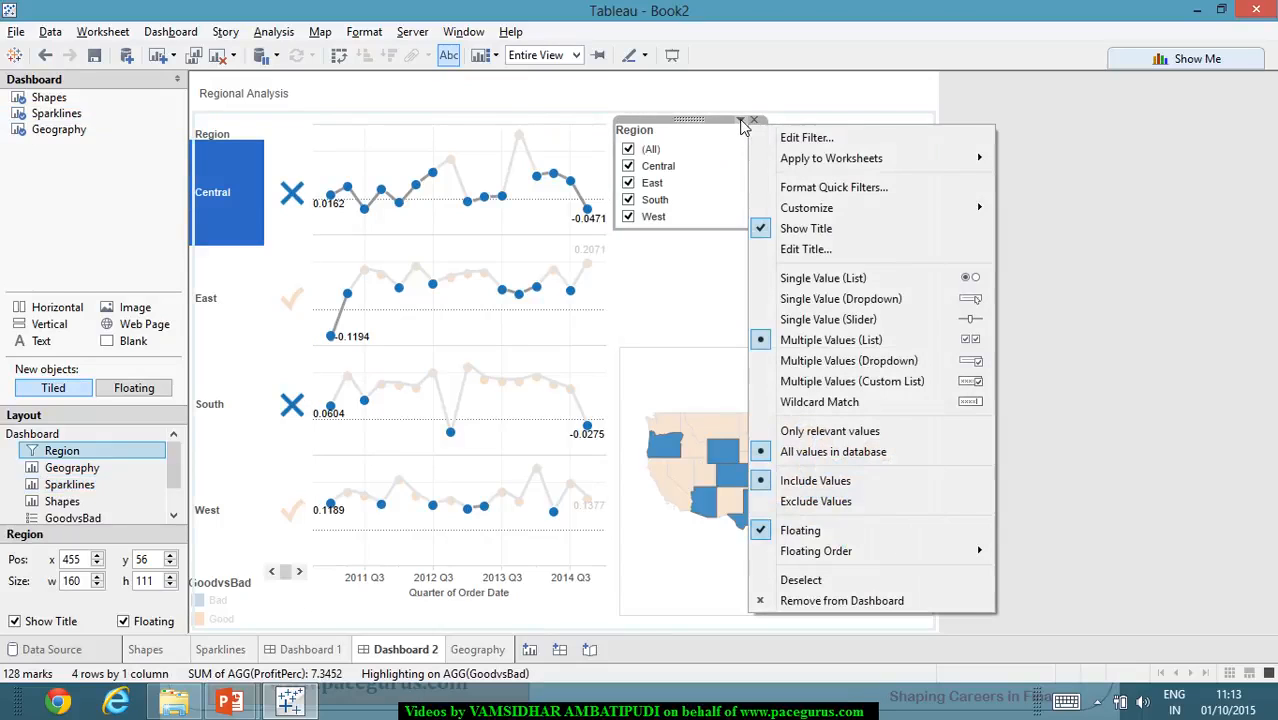
pyautogui.click(866, 302)
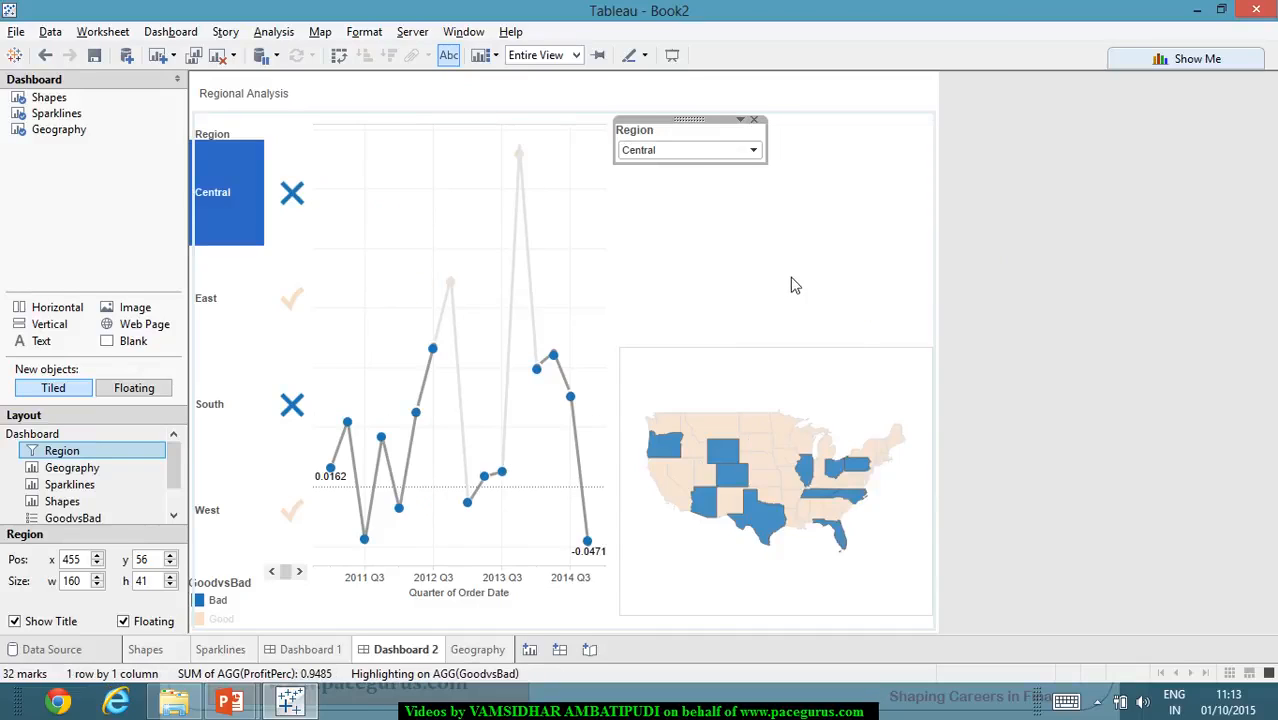
pyautogui.click(753, 151)
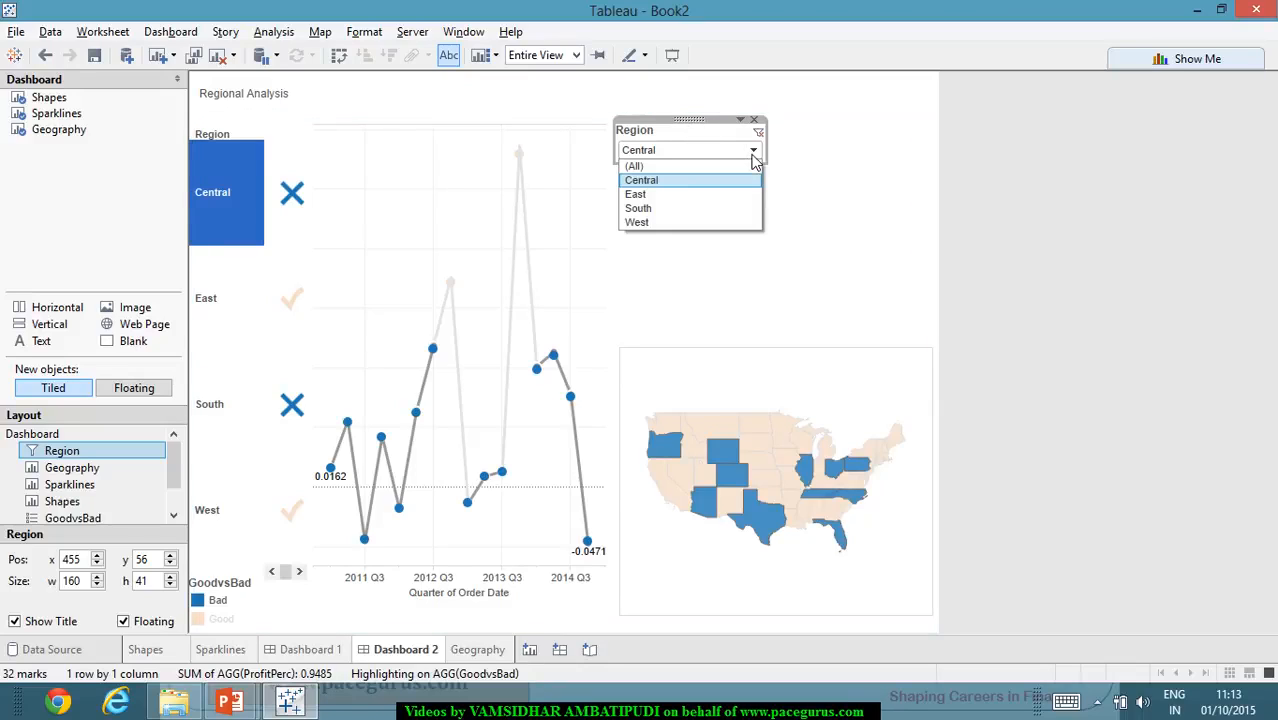
pyautogui.click(660, 166)
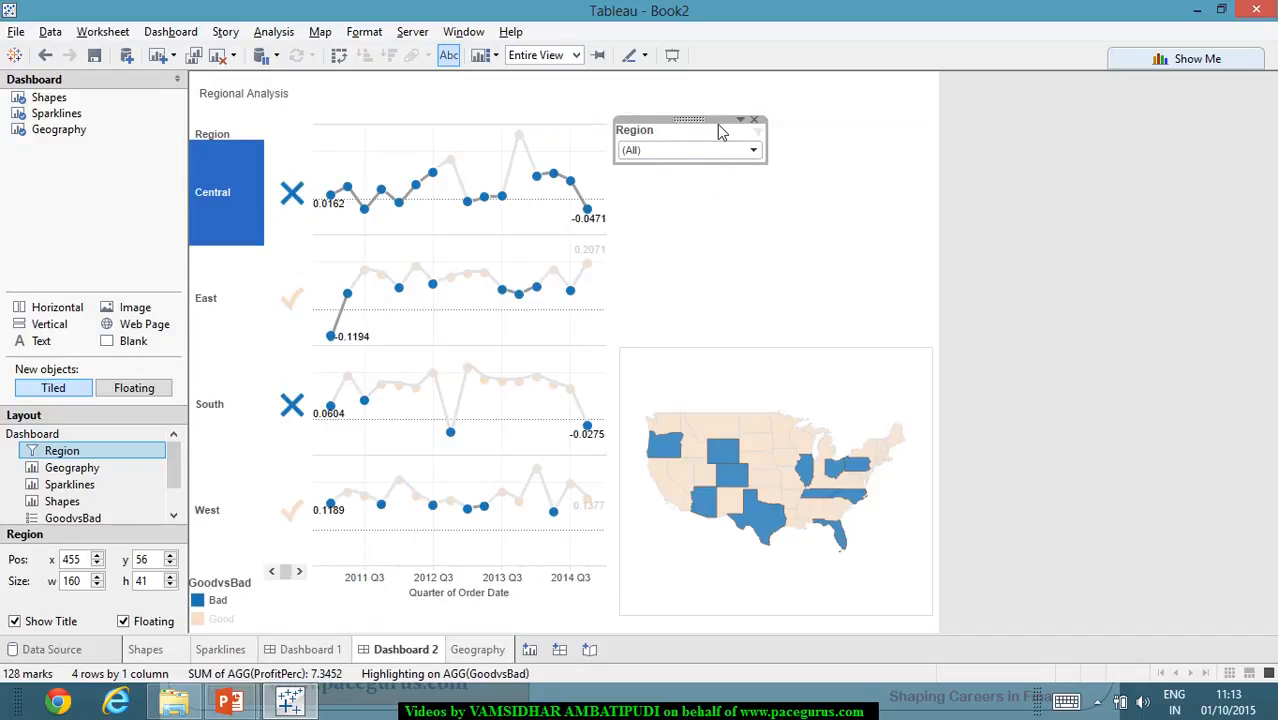
# - Move the floating Region filter into the empty area above the map at about x 626, y 73, and deselect it
pyautogui.click(739, 121)
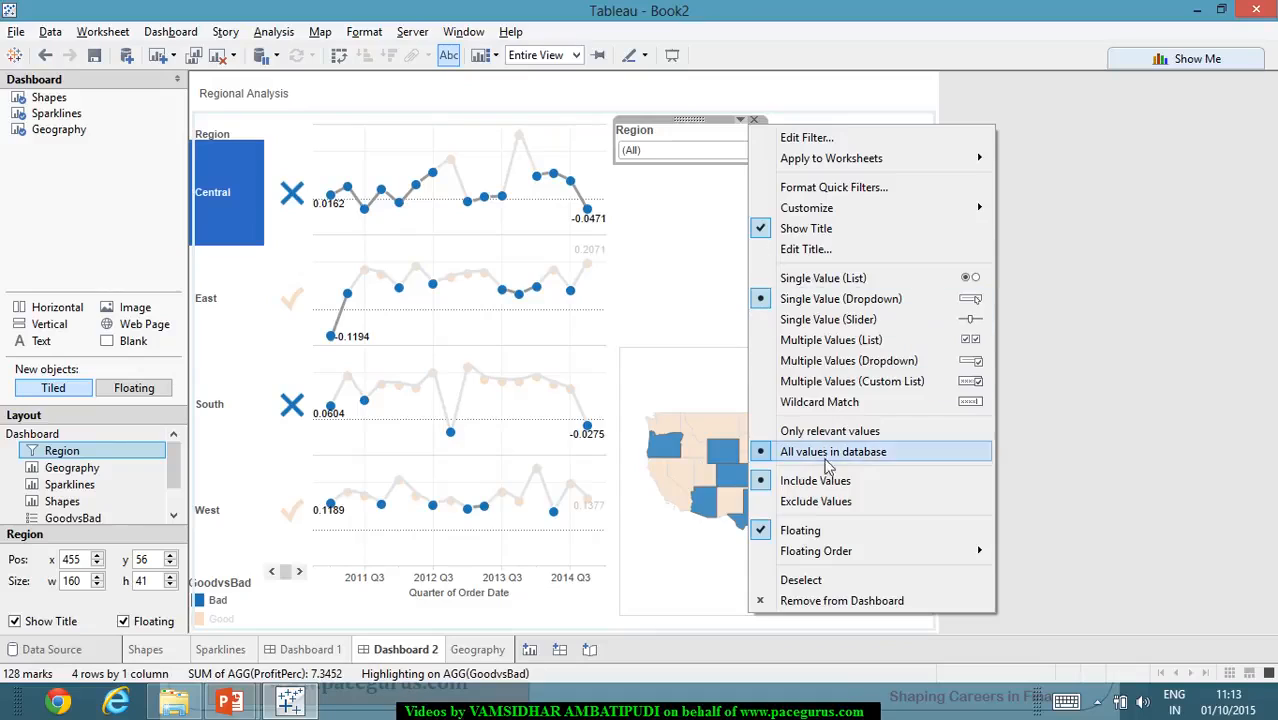
pyautogui.click(1106, 423)
pyautogui.click(706, 128)
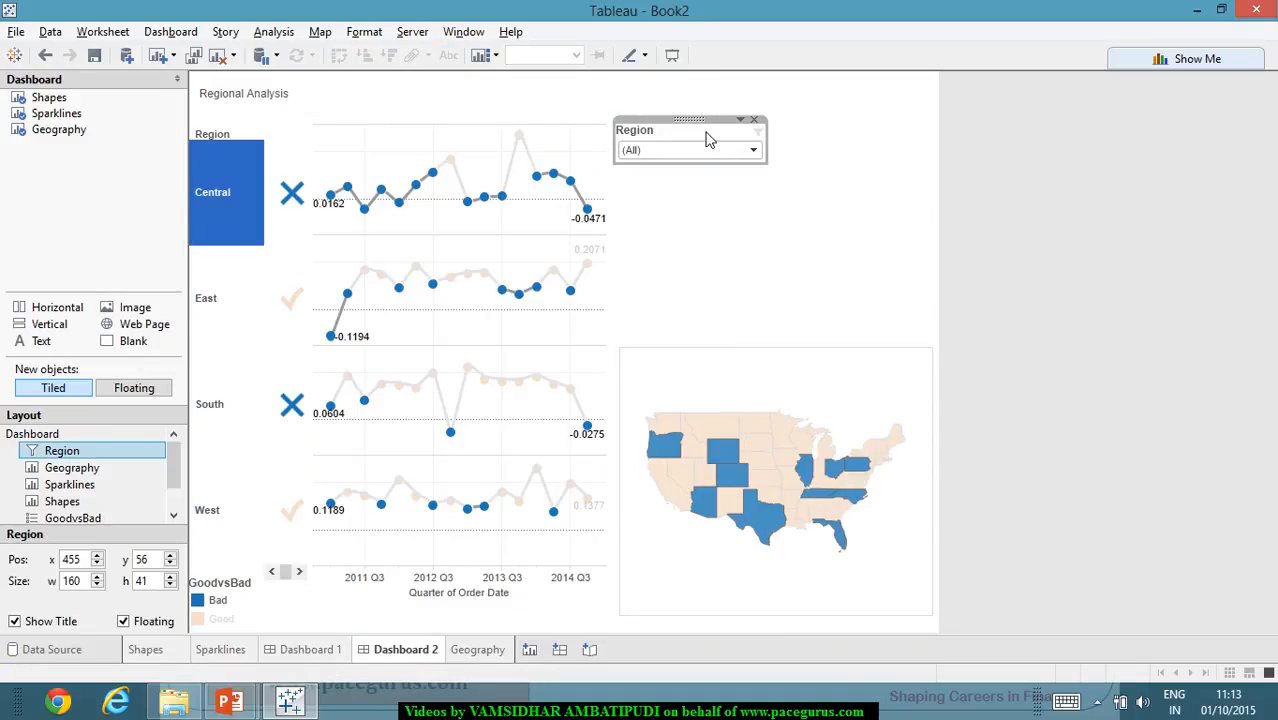
pyautogui.moveTo(706, 128); pyautogui.dragTo(856, 139)
pyautogui.click(1098, 234)
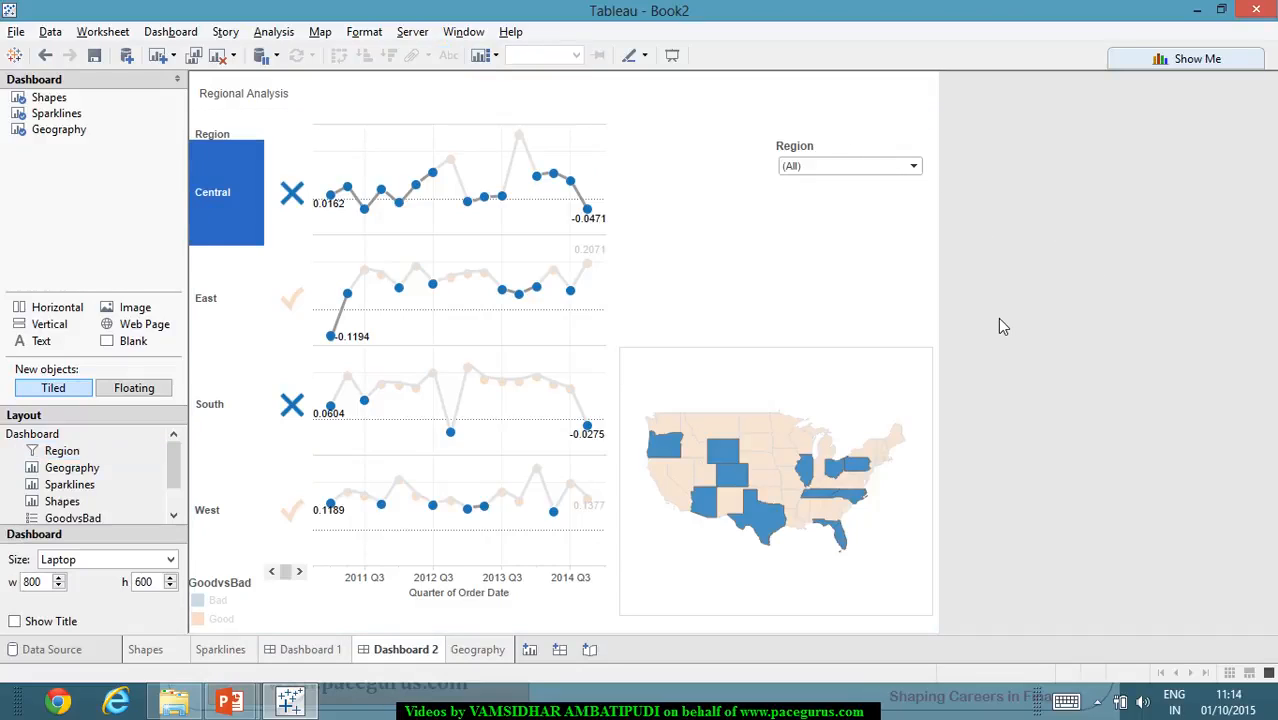
# - Test the Region filter by choosing Central and switching back to (All)
pyautogui.click(913, 166)
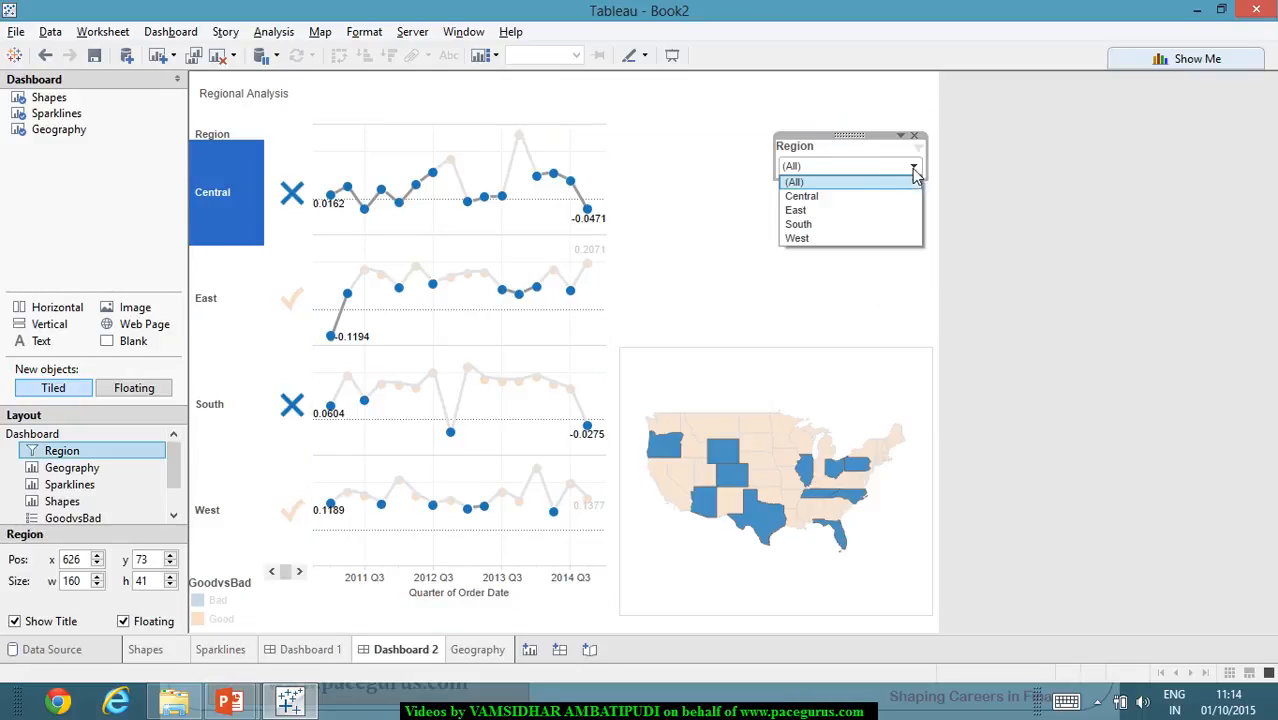
pyautogui.click(873, 196)
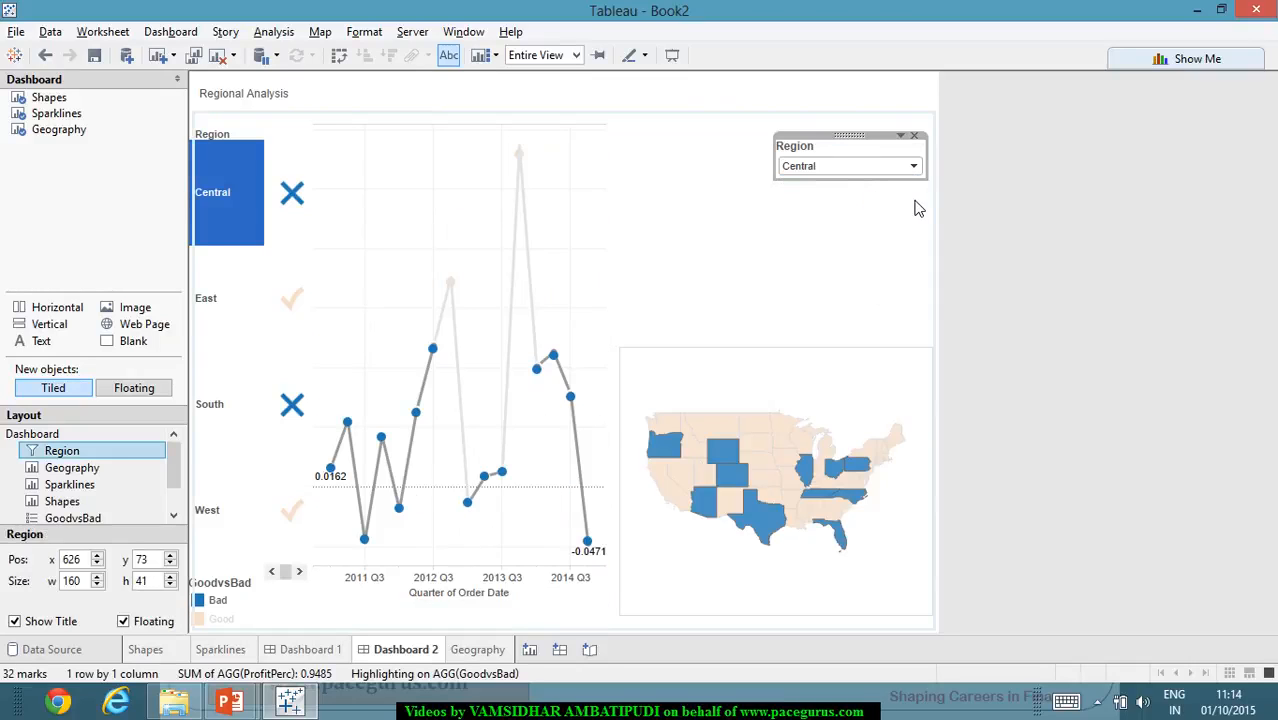
pyautogui.click(913, 166)
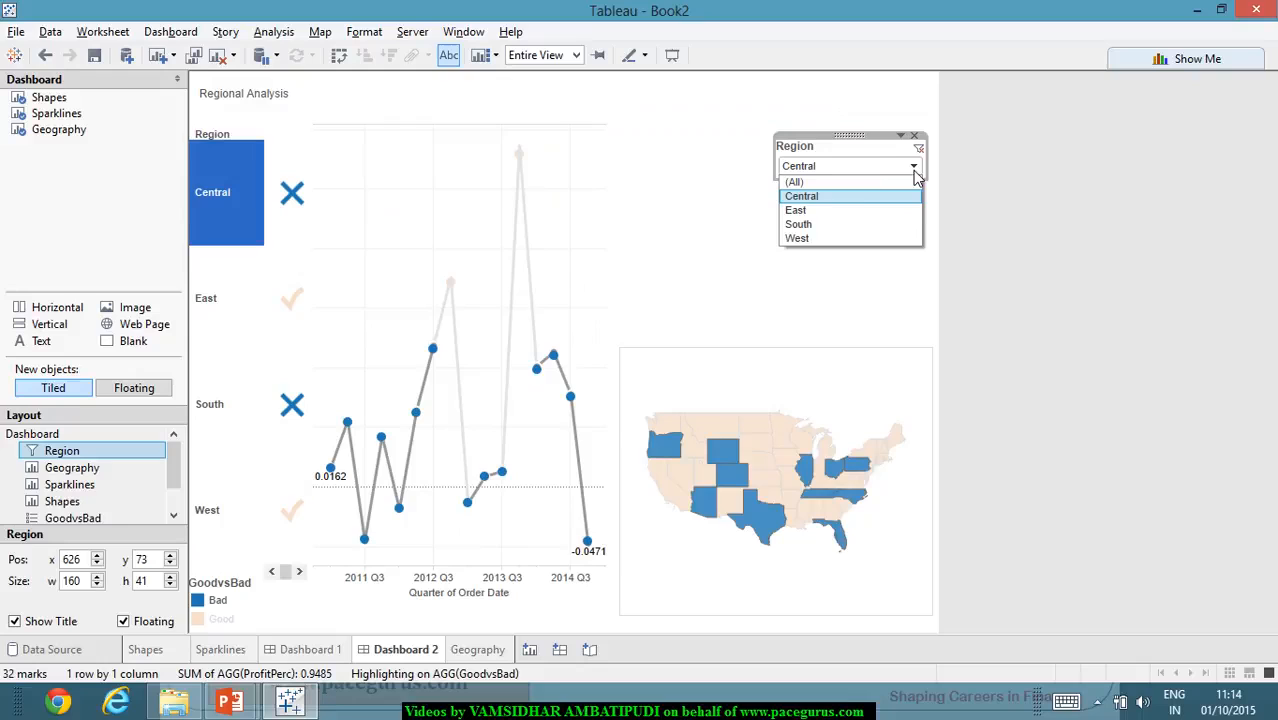
pyautogui.click(850, 180)
pyautogui.click(1080, 272)
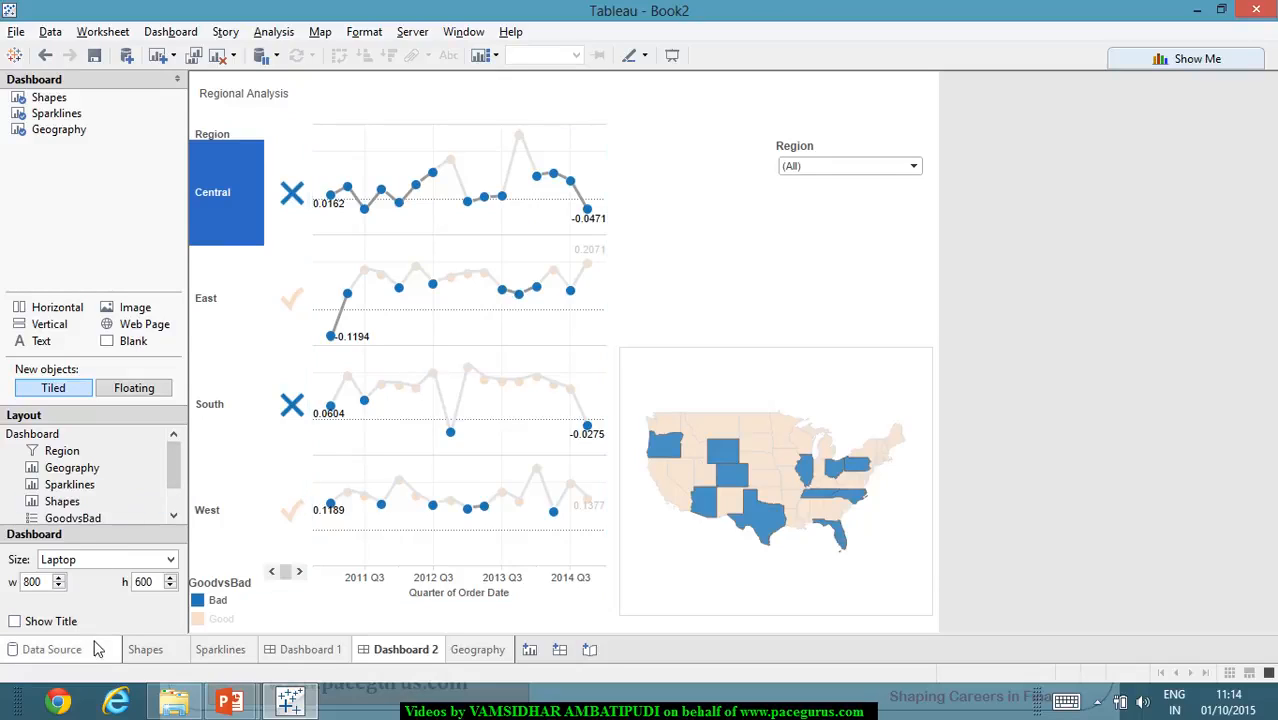
# - Show the parameter control for KPI_Cutoff on the Shapes sheet
pyautogui.rightClick(812, 221)
pyautogui.click(785, 235)
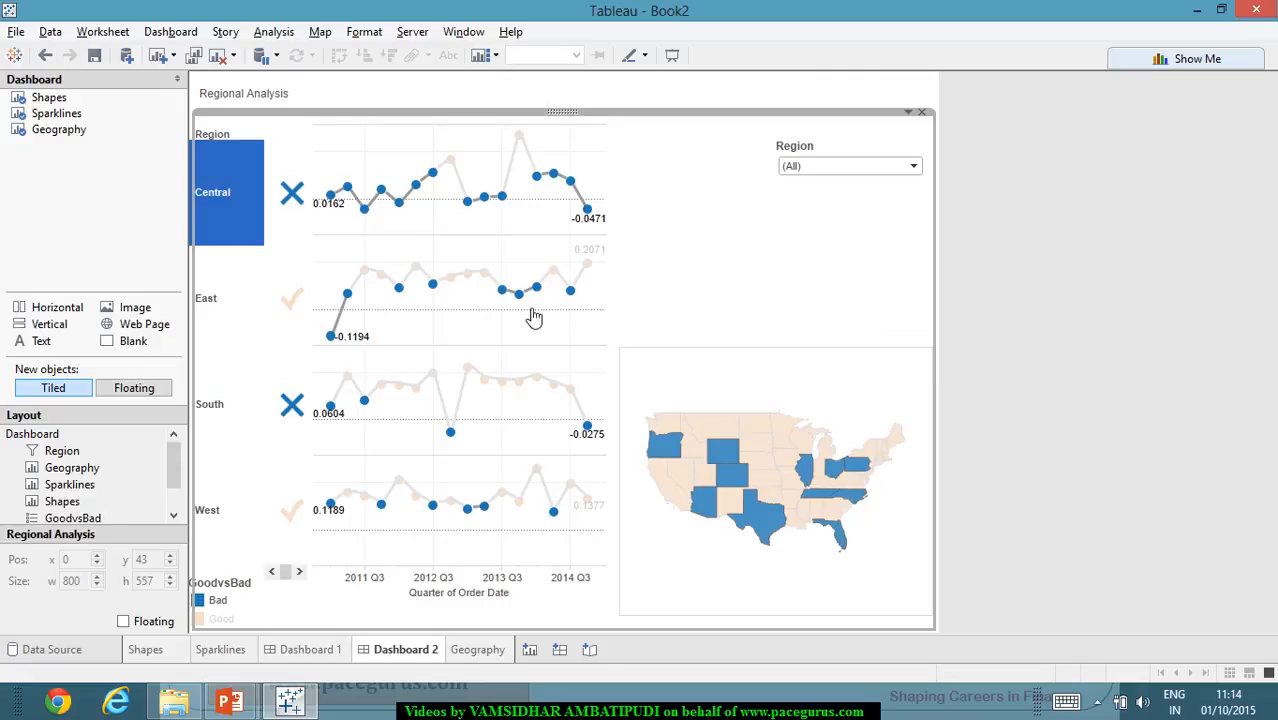
pyautogui.click(142, 650)
pyautogui.click(76, 623)
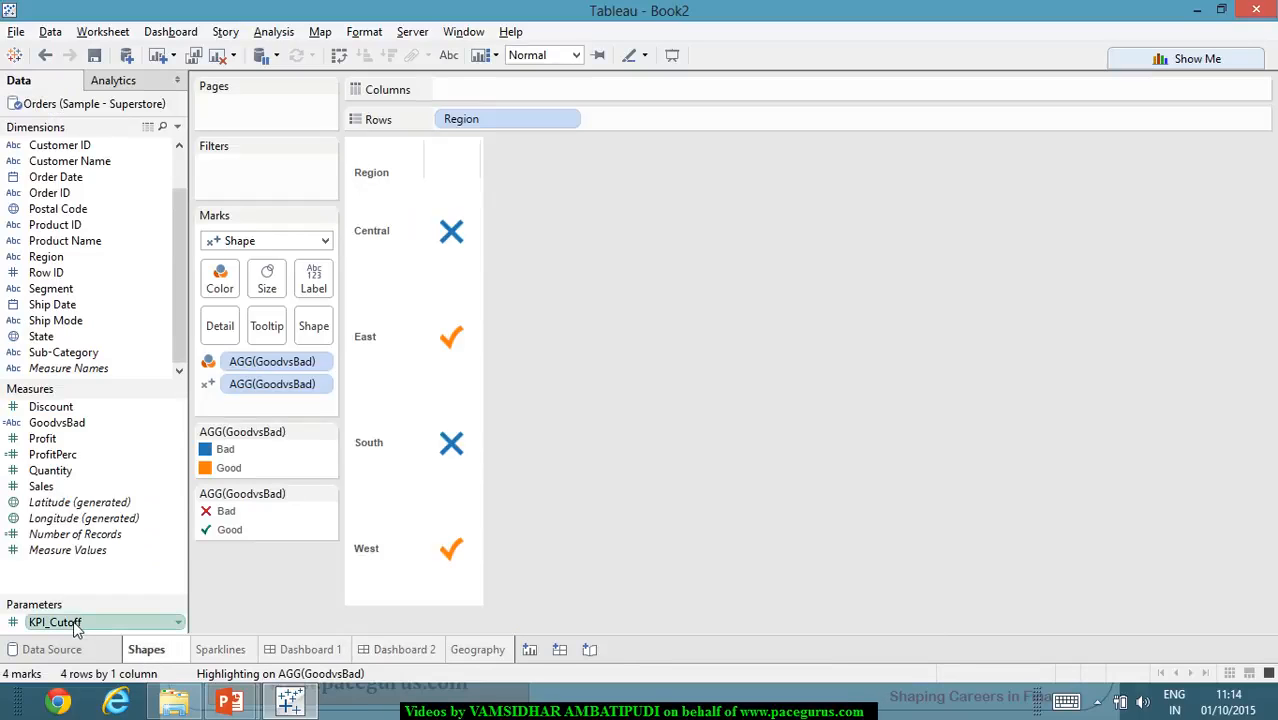
pyautogui.rightClick(75, 626)
pyautogui.moveTo(167, 536)
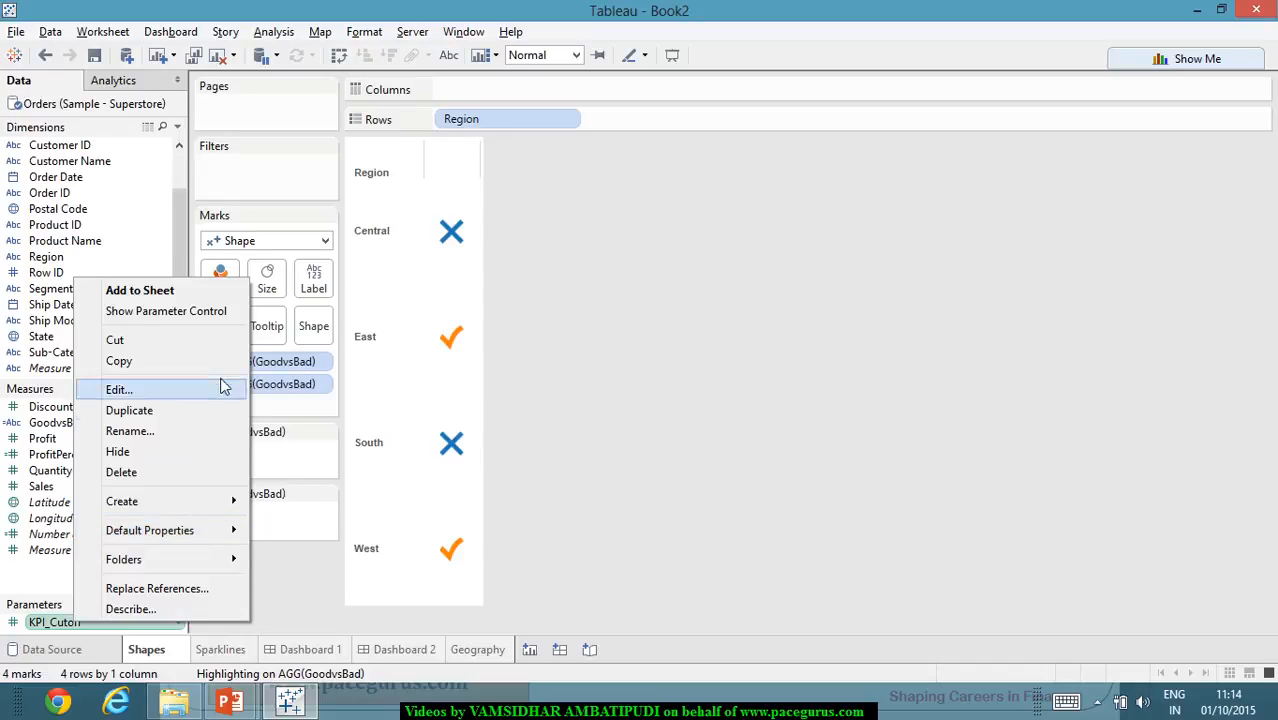
pyautogui.click(232, 314)
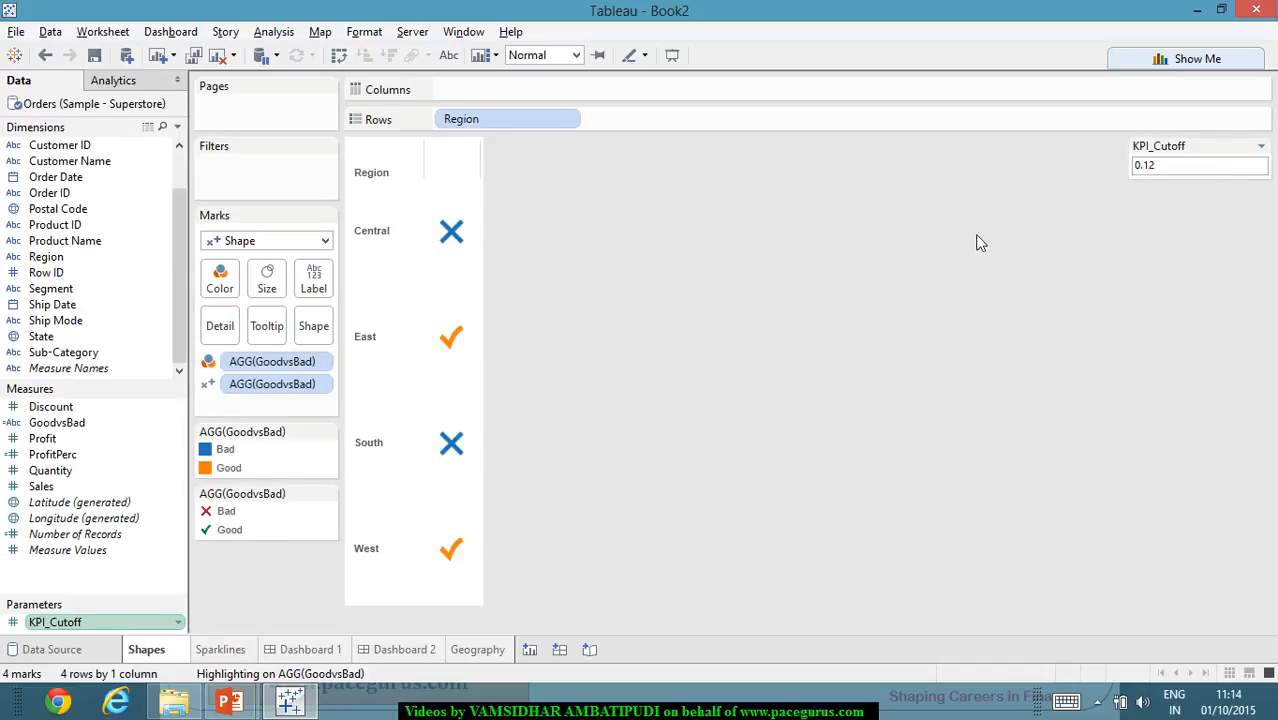
# - Review the Geography sheet and both dashboards, selecting the Sparklines, Shapes and Geography views on Dashboard 2
pyautogui.click(480, 650)
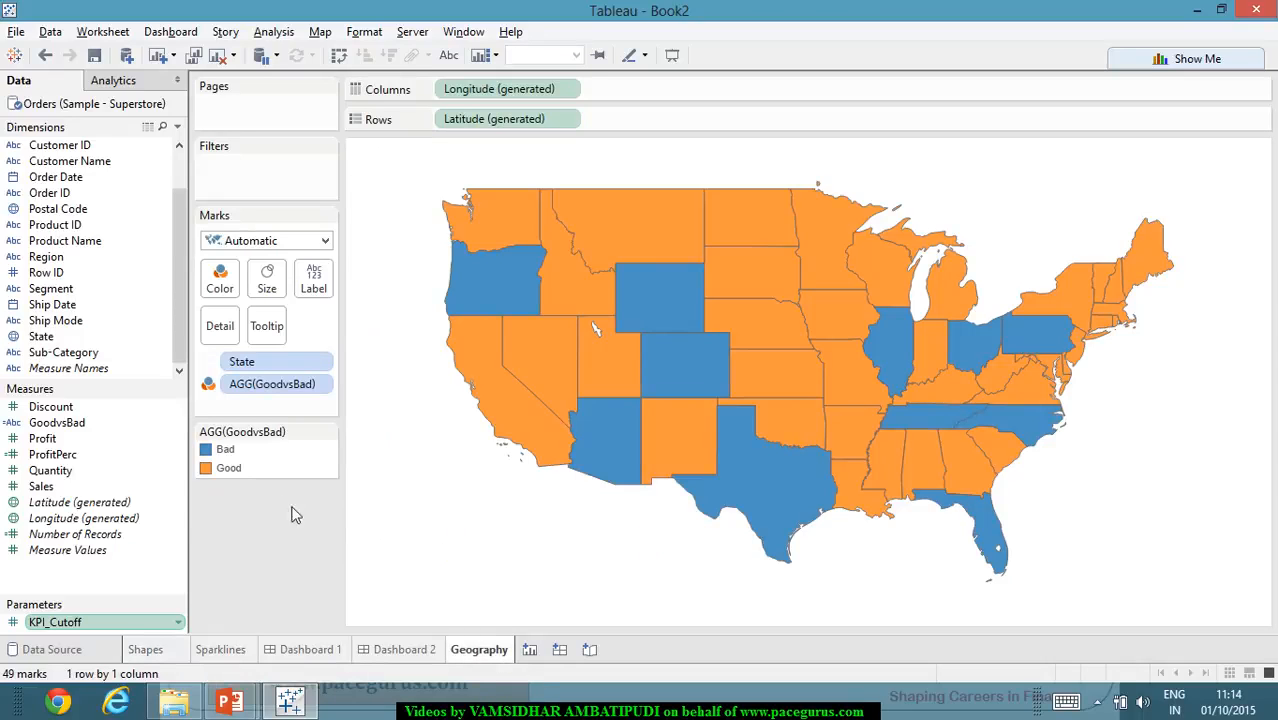
pyautogui.click(410, 652)
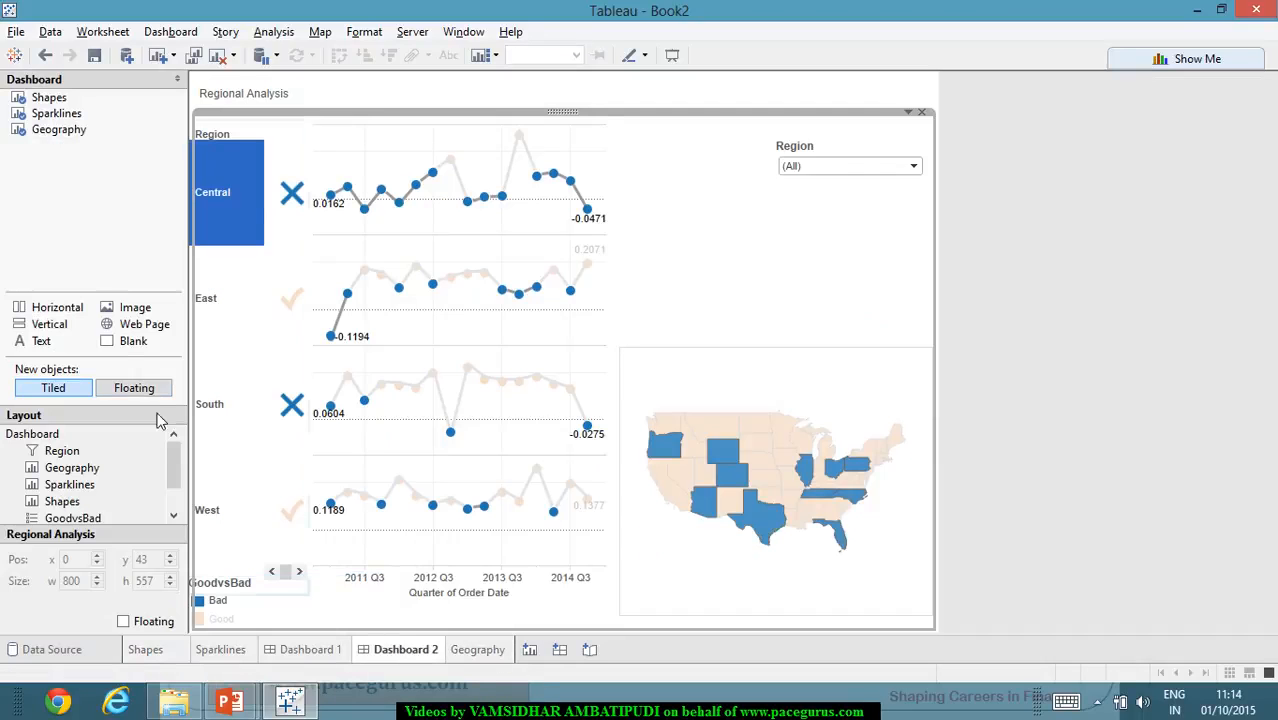
pyautogui.click(96, 237)
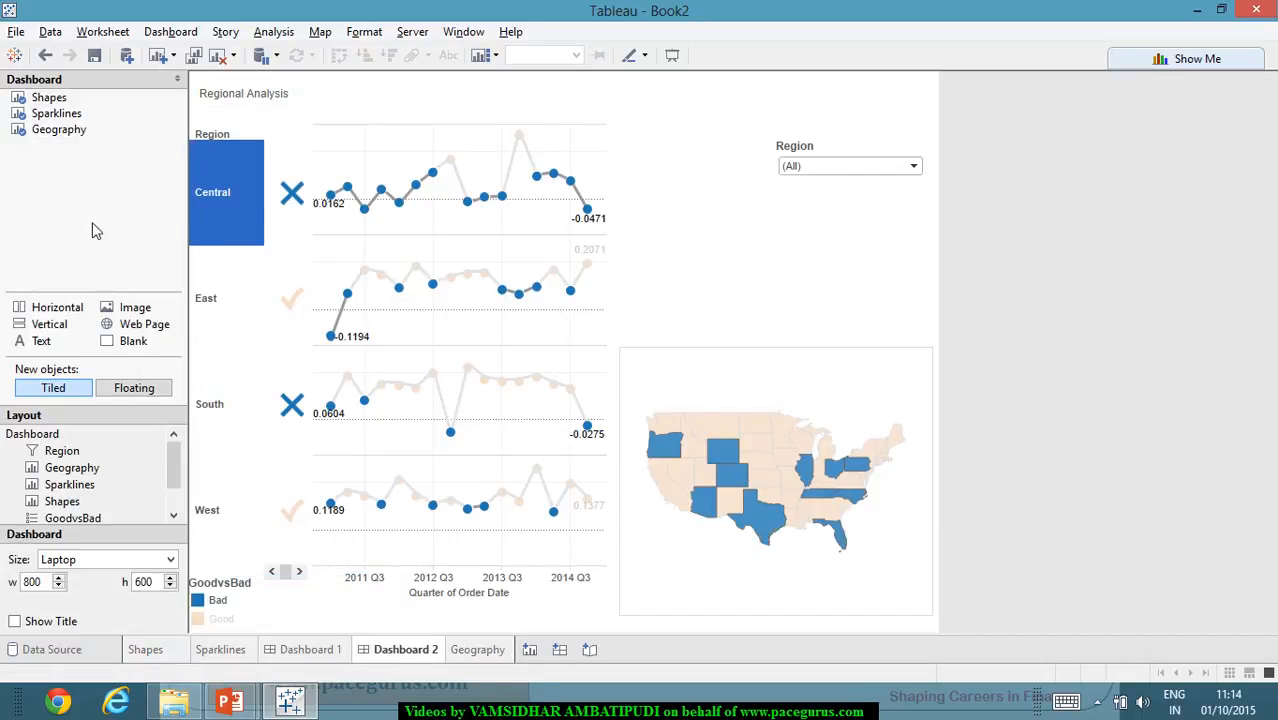
pyautogui.click(73, 116)
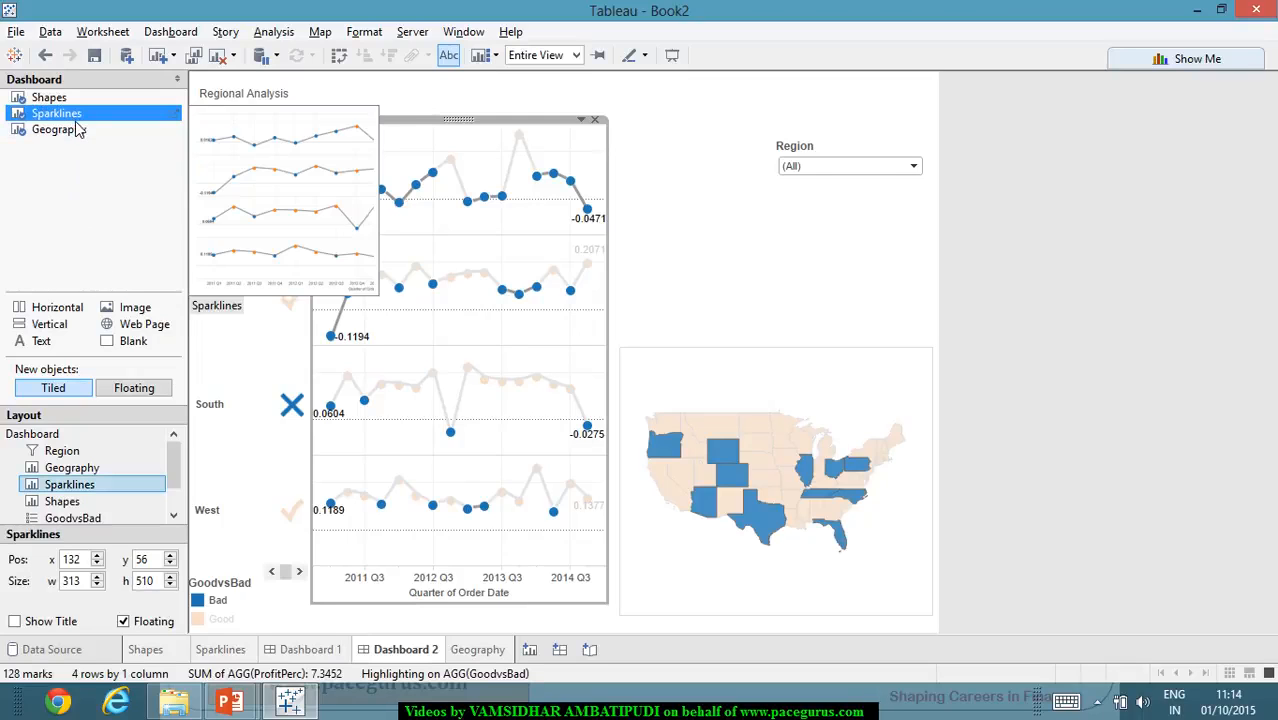
pyautogui.moveTo(80, 133)
pyautogui.click(78, 98)
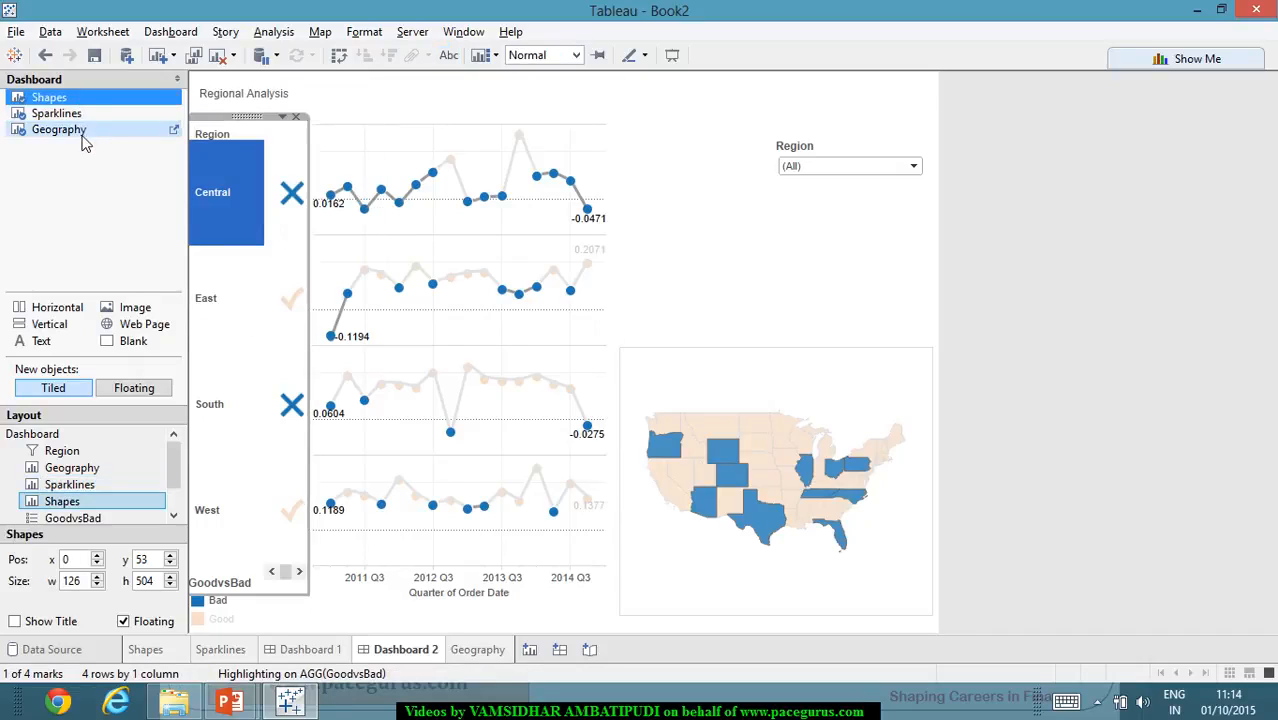
pyautogui.click(86, 131)
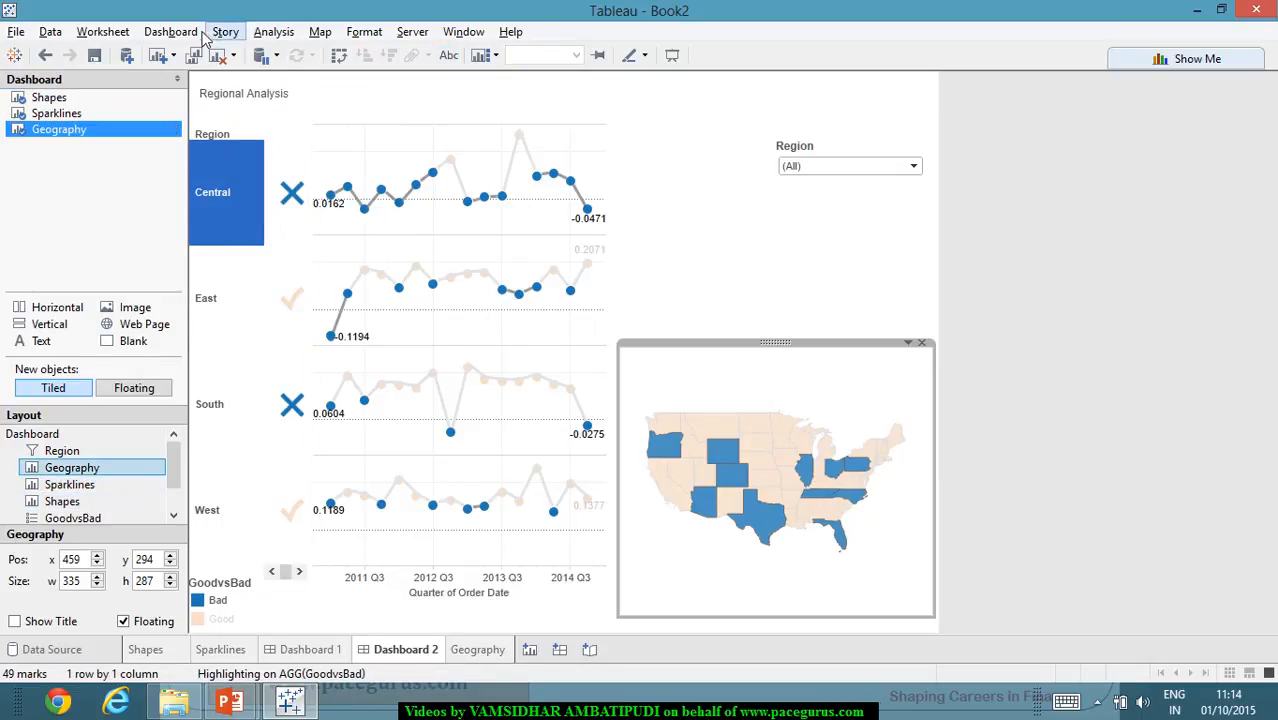
pyautogui.click(1240, 376)
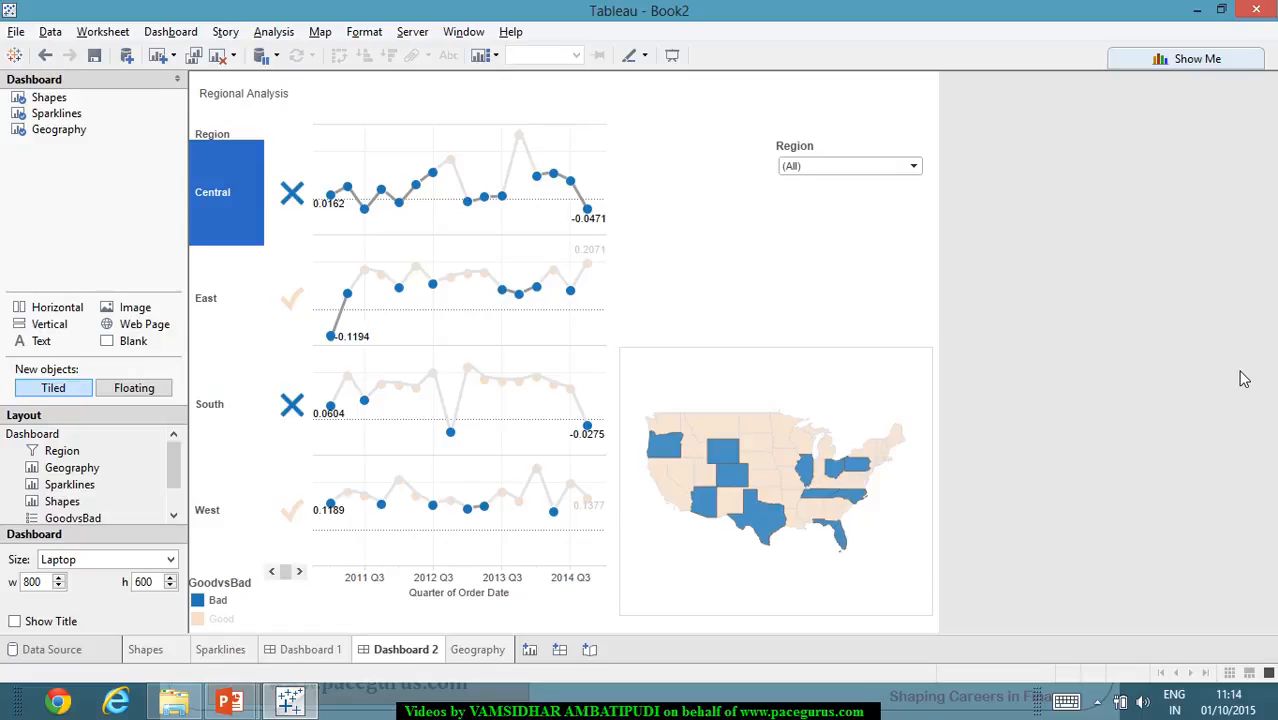
pyautogui.click(336, 651)
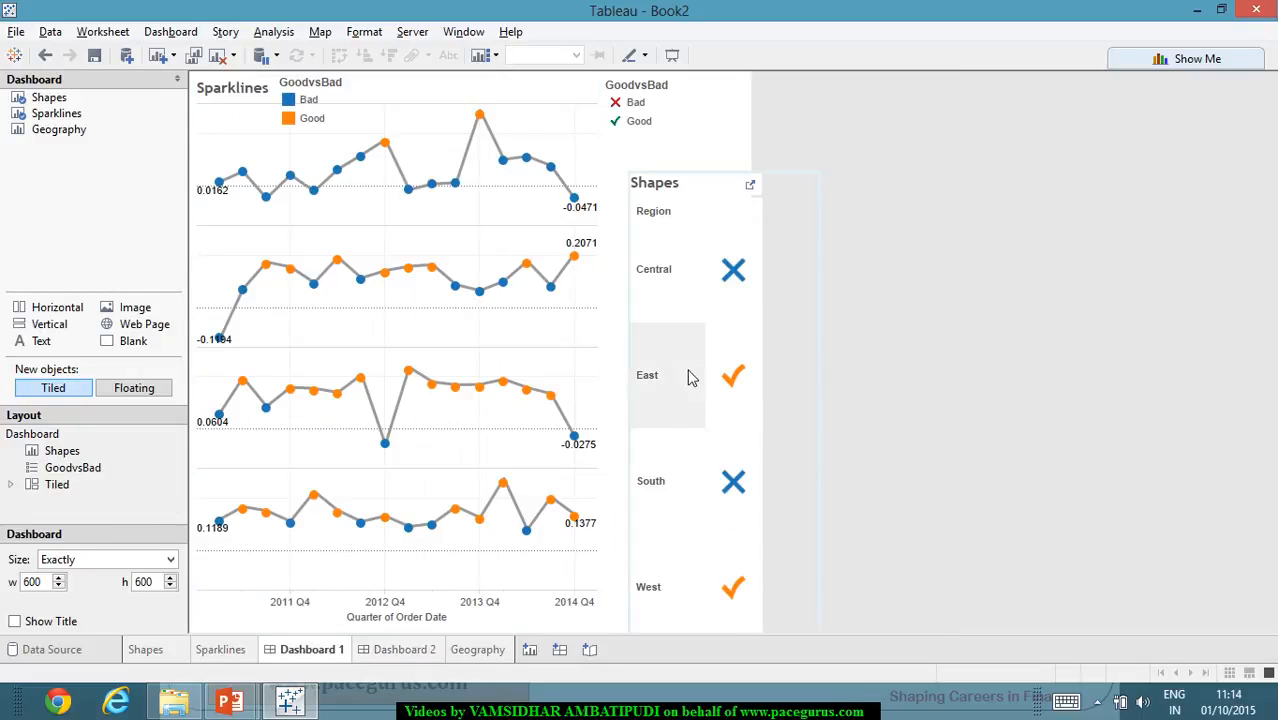
pyautogui.click(486, 651)
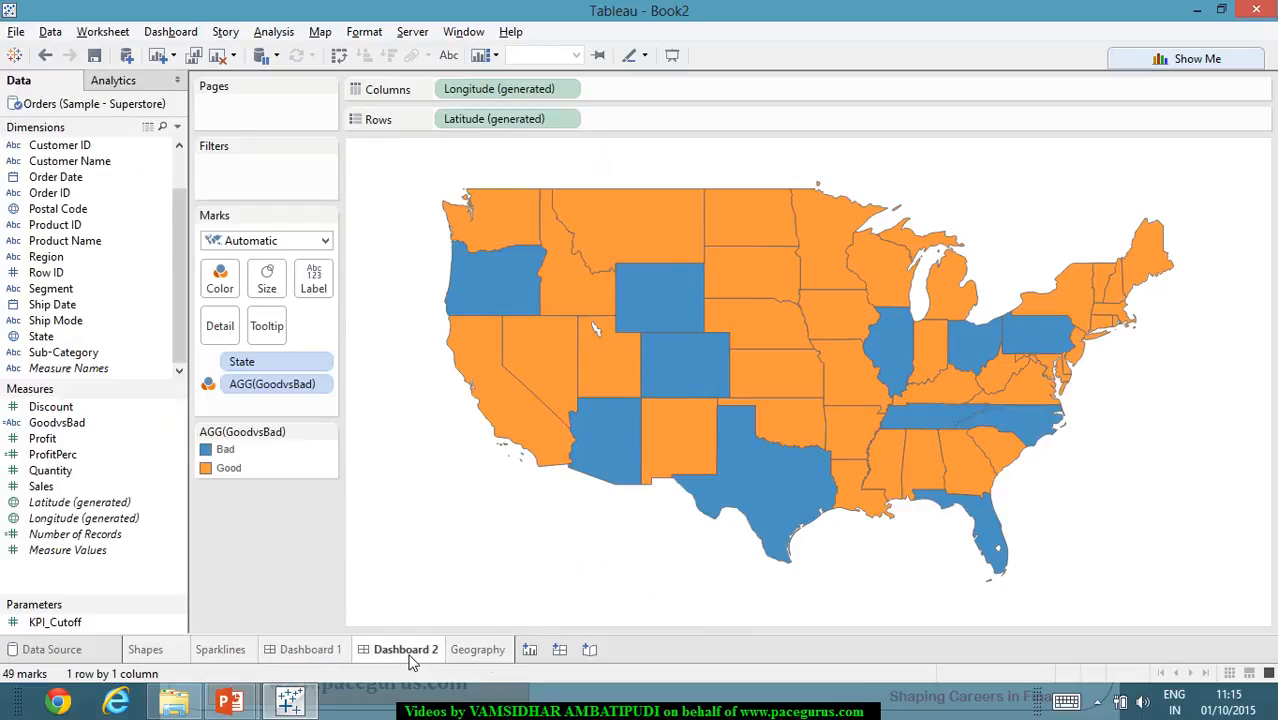
pyautogui.click(406, 651)
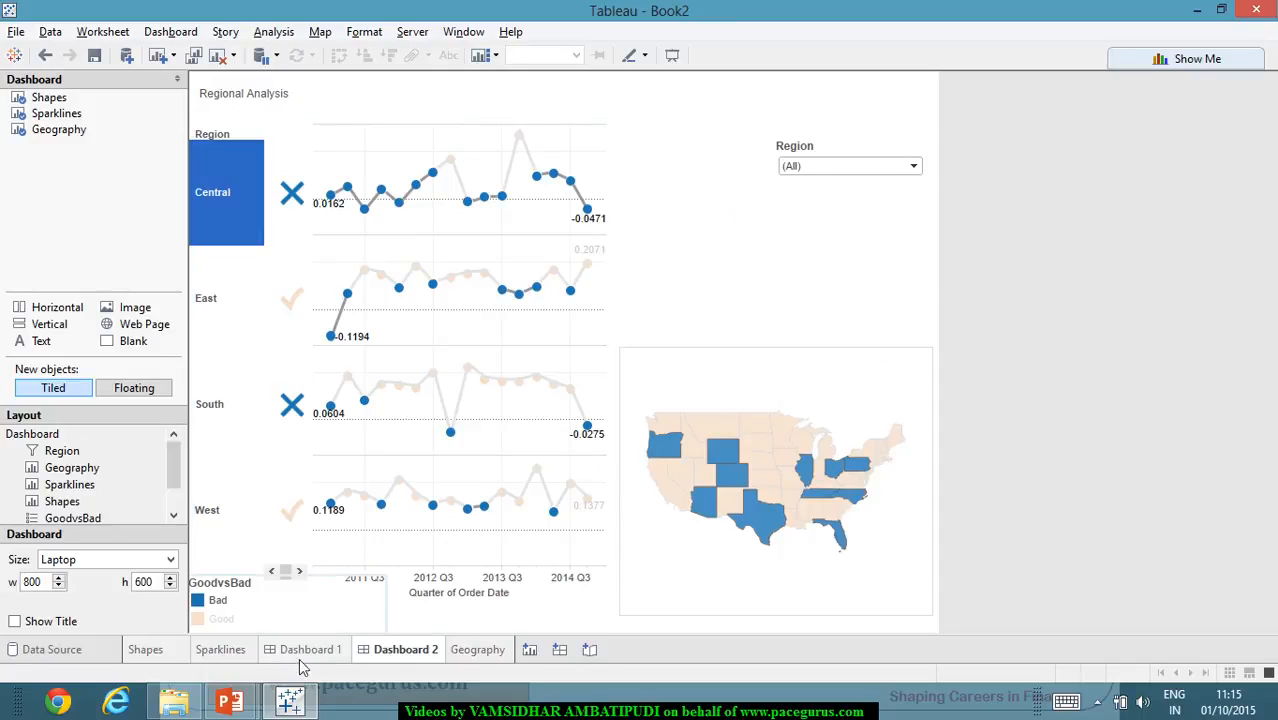
# - Show the parameter control for KPI_Cutoff on the Geography sheet
pyautogui.click(478, 650)
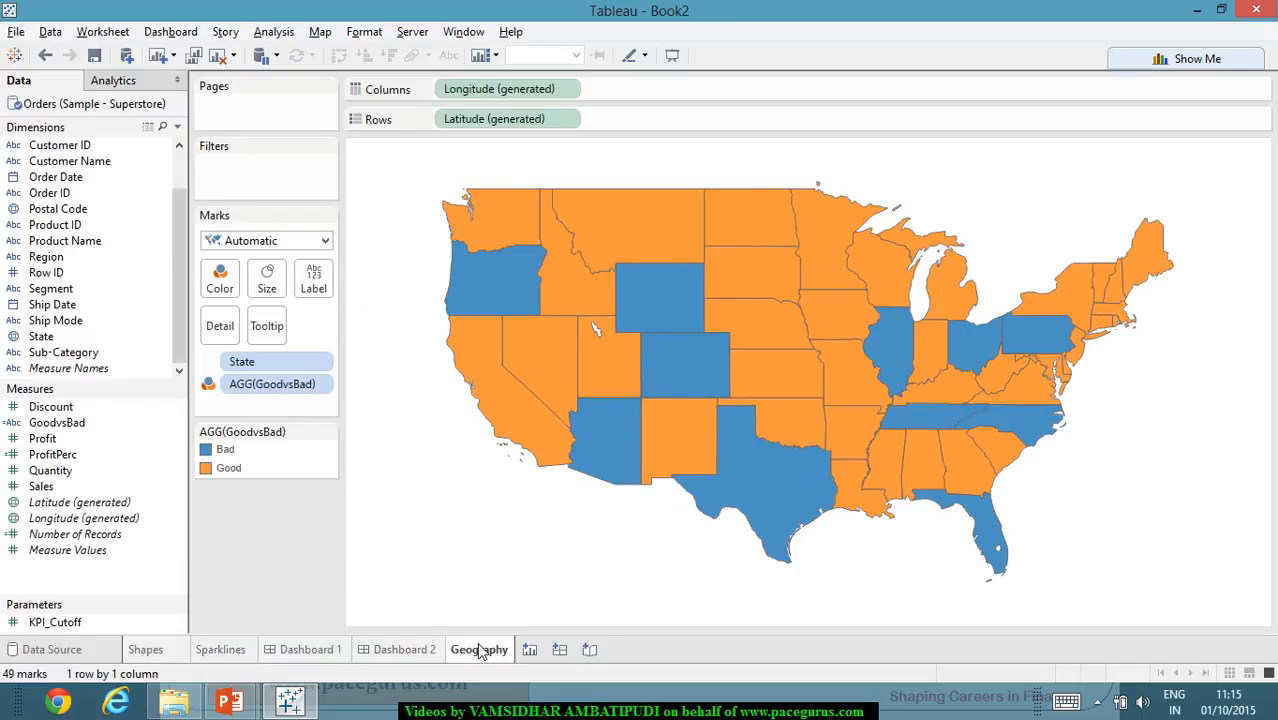
pyautogui.rightClick(80, 622)
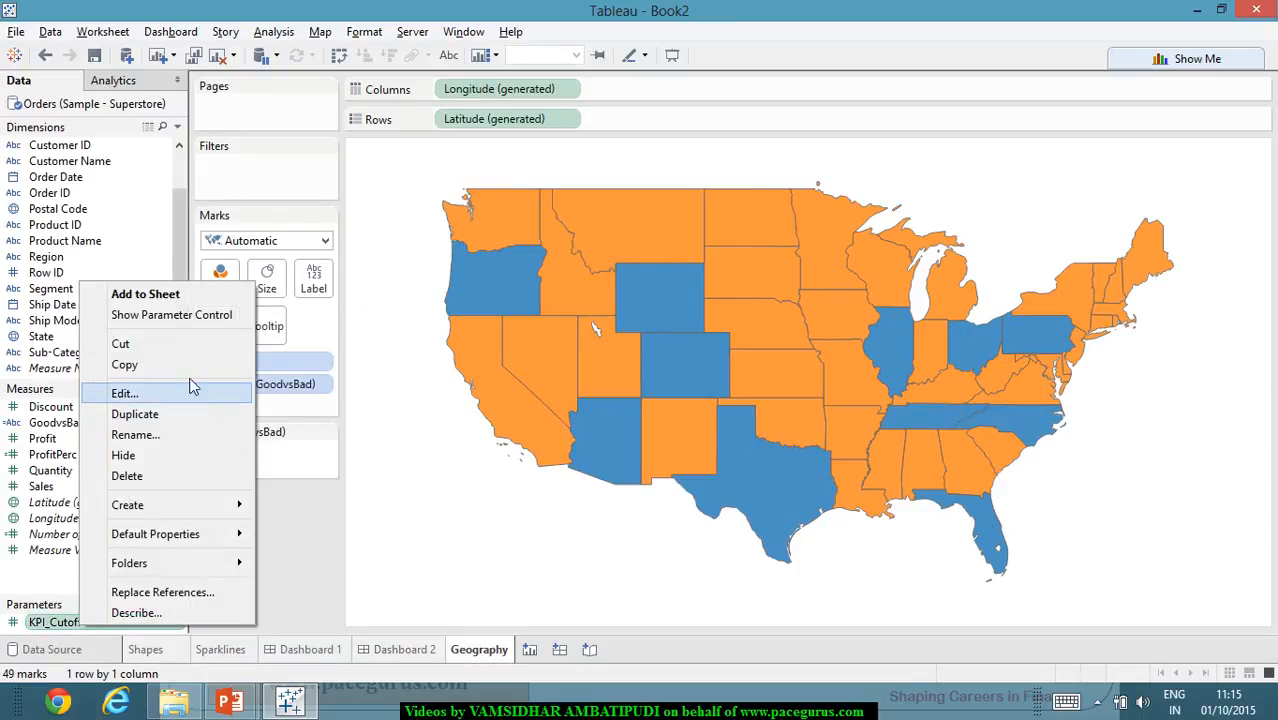
pyautogui.click(200, 314)
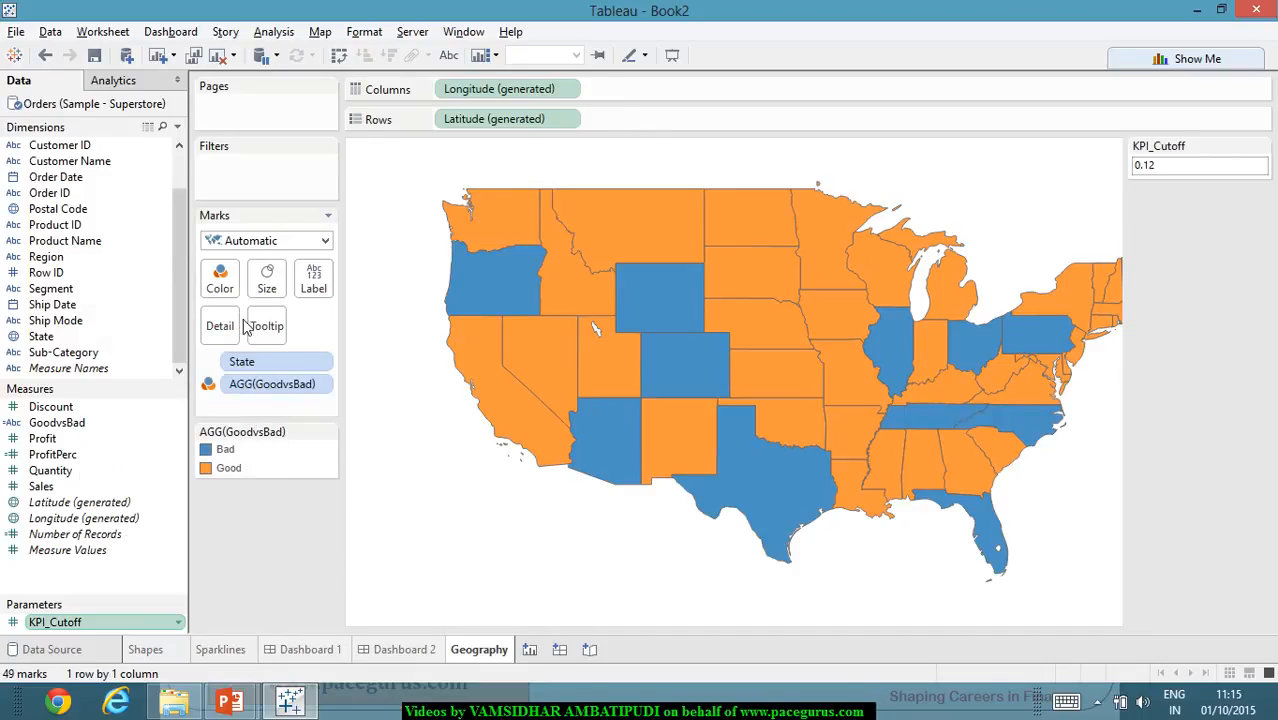
# - Remove the Geography map from Dashboard 2 and add the Geography sheet to the dashboard again
pyautogui.click(428, 656)
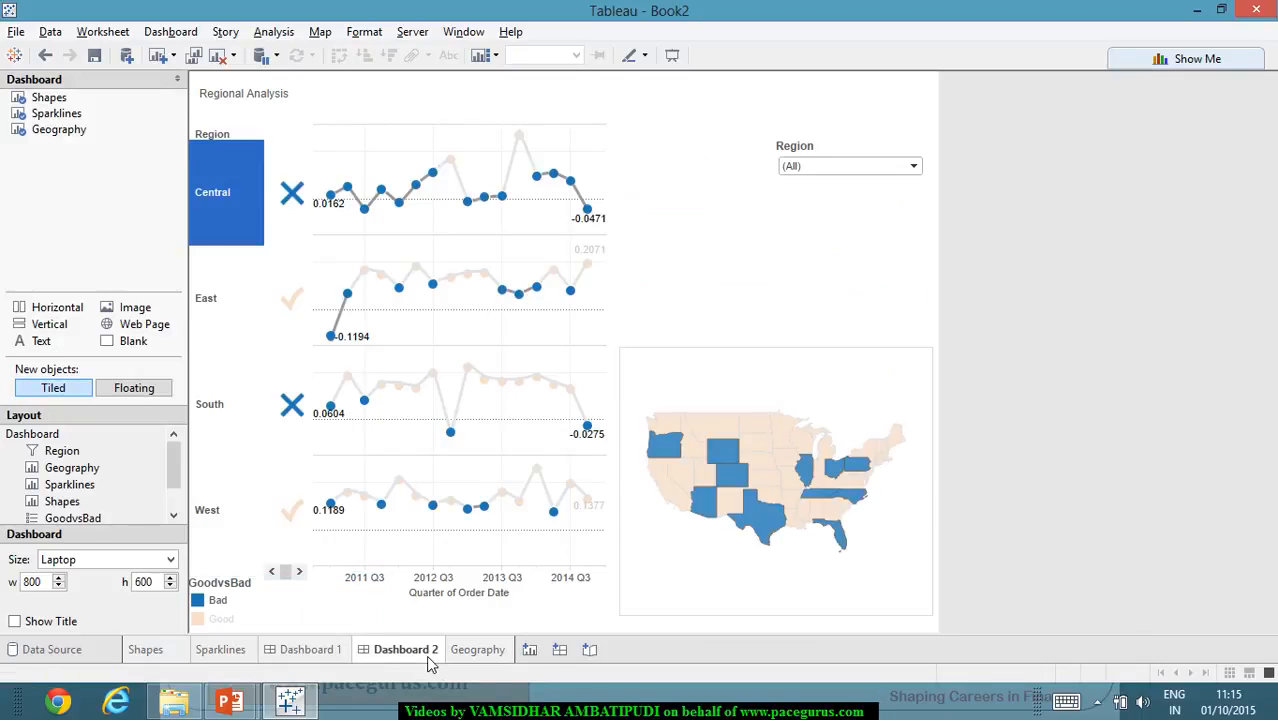
pyautogui.click(855, 402)
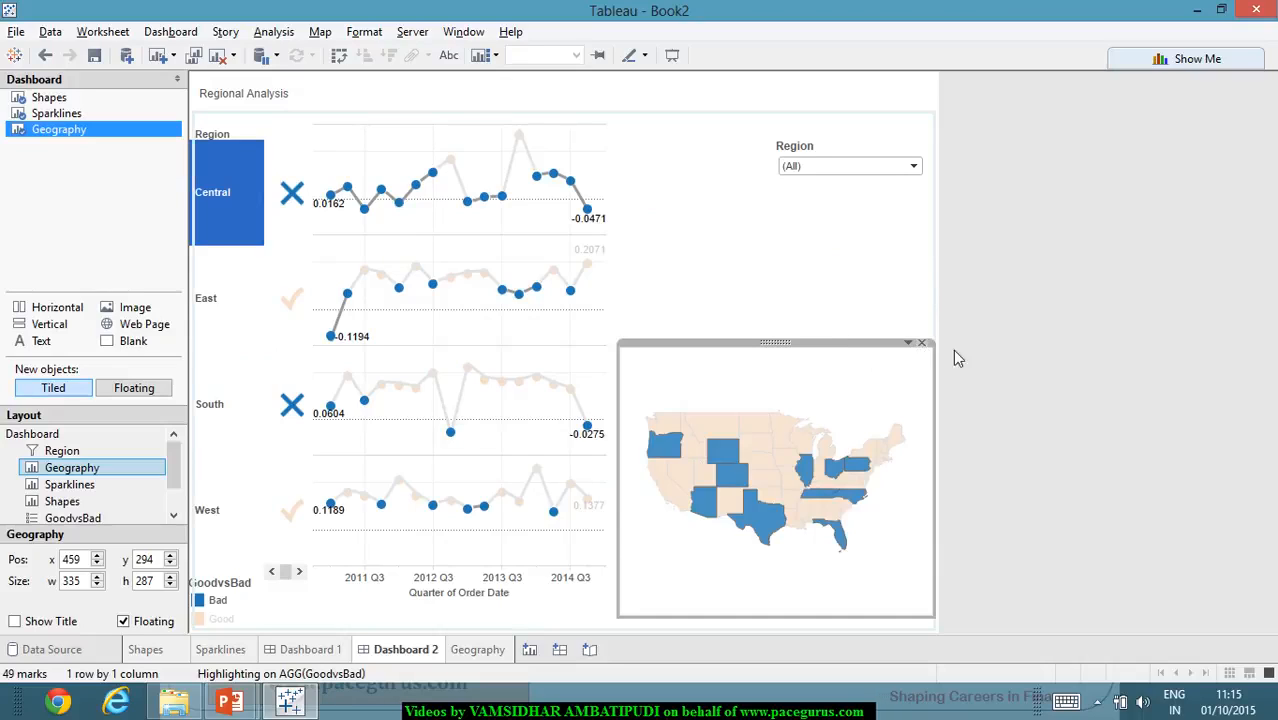
pyautogui.press('Delete')
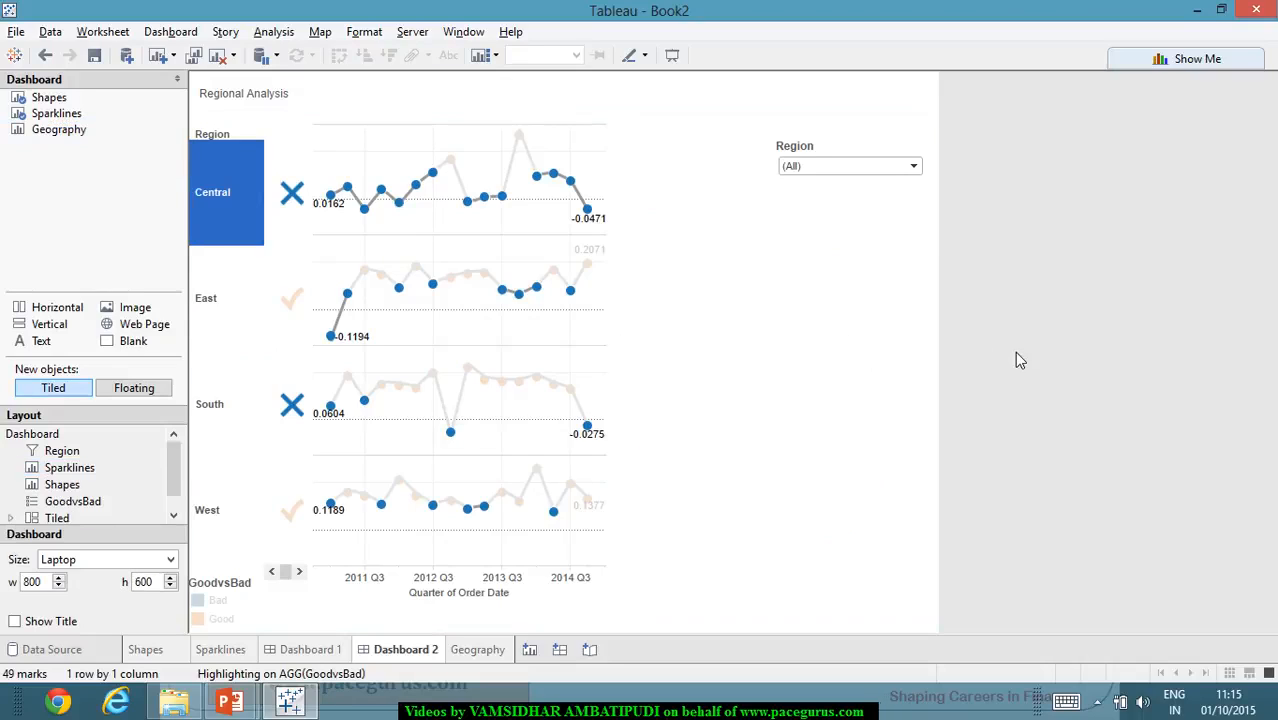
pyautogui.doubleClick(62, 130)
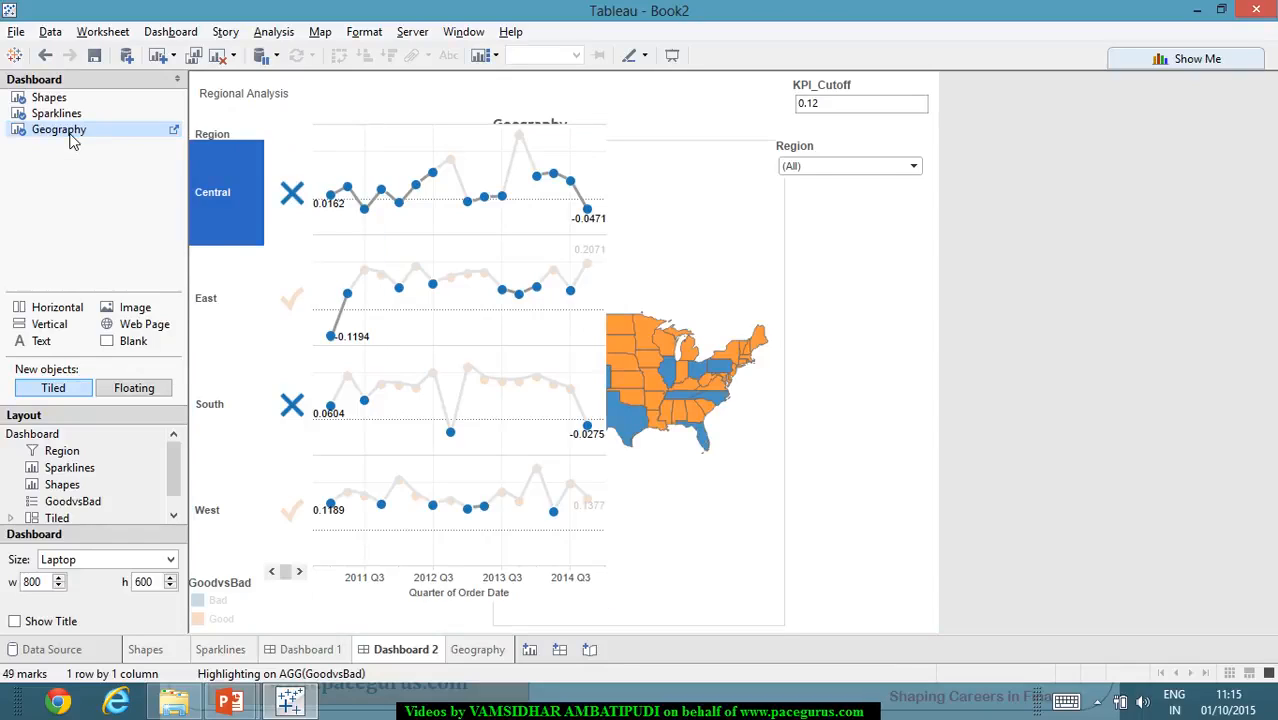
# - Make the Geography view floating and place it beside the sparklines at about x 472, y 218, sized about 319 by 366
pyautogui.click(785, 304)
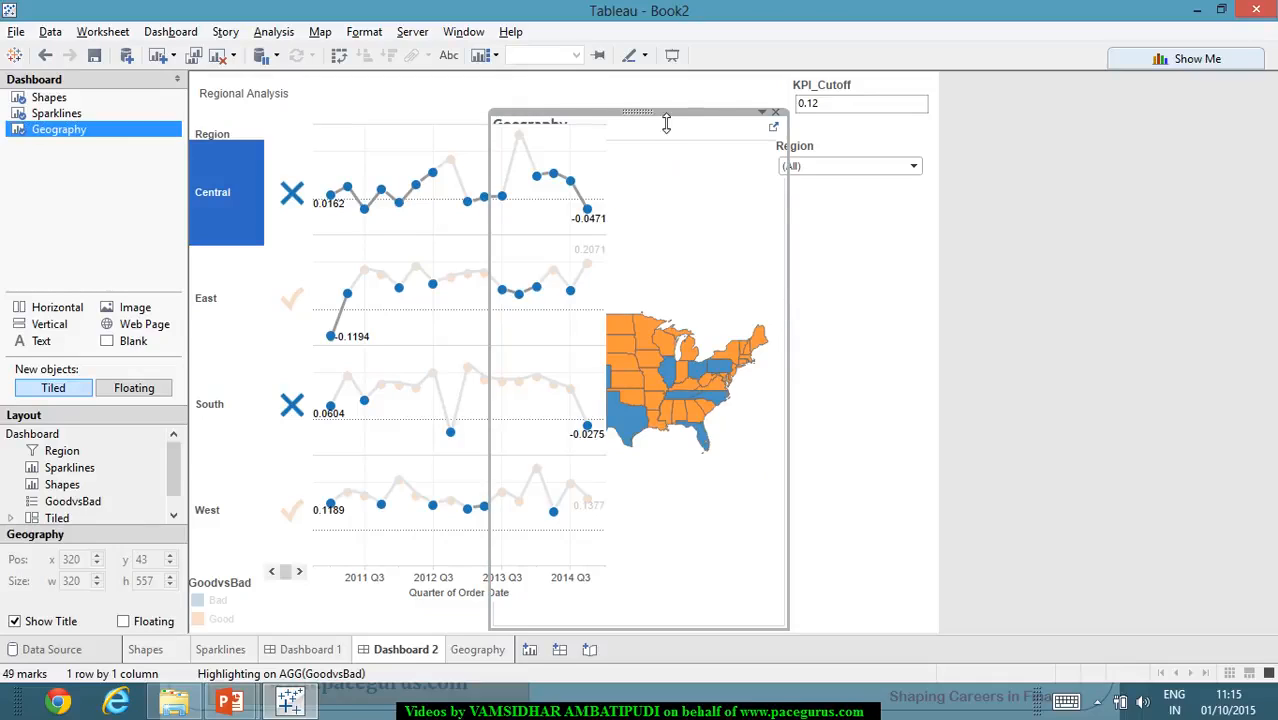
pyautogui.click(762, 113)
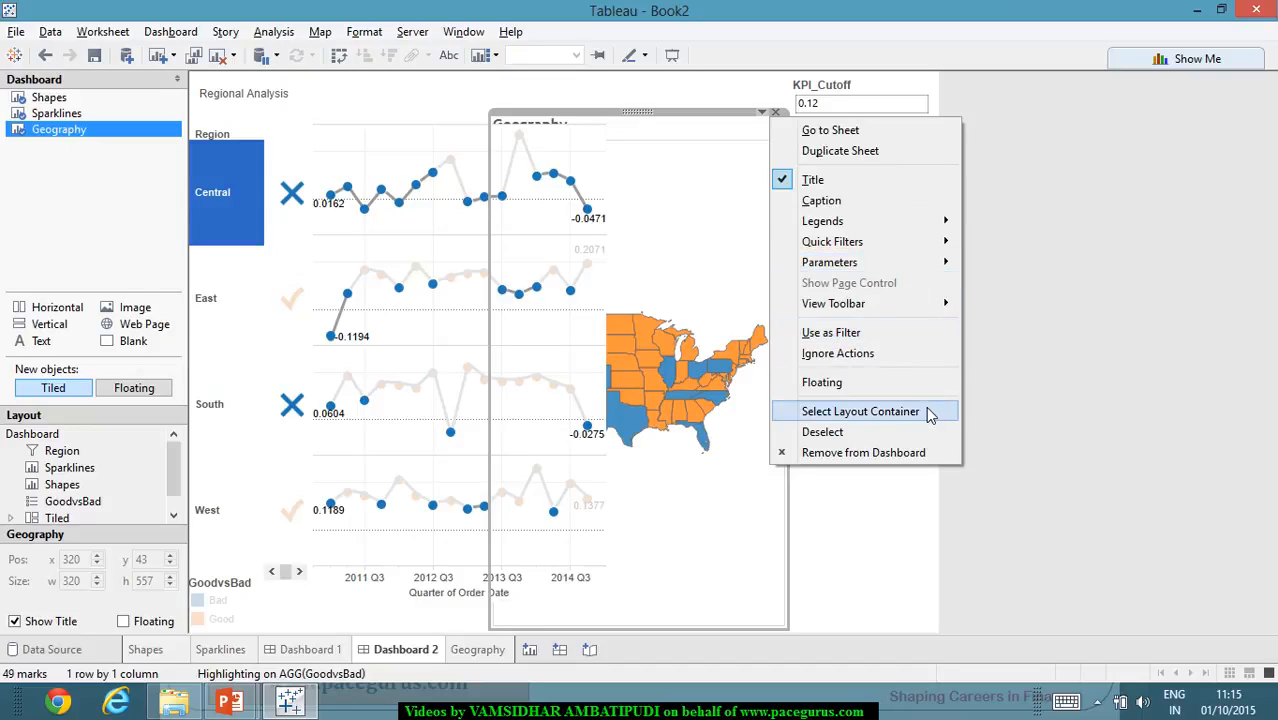
pyautogui.click(926, 382)
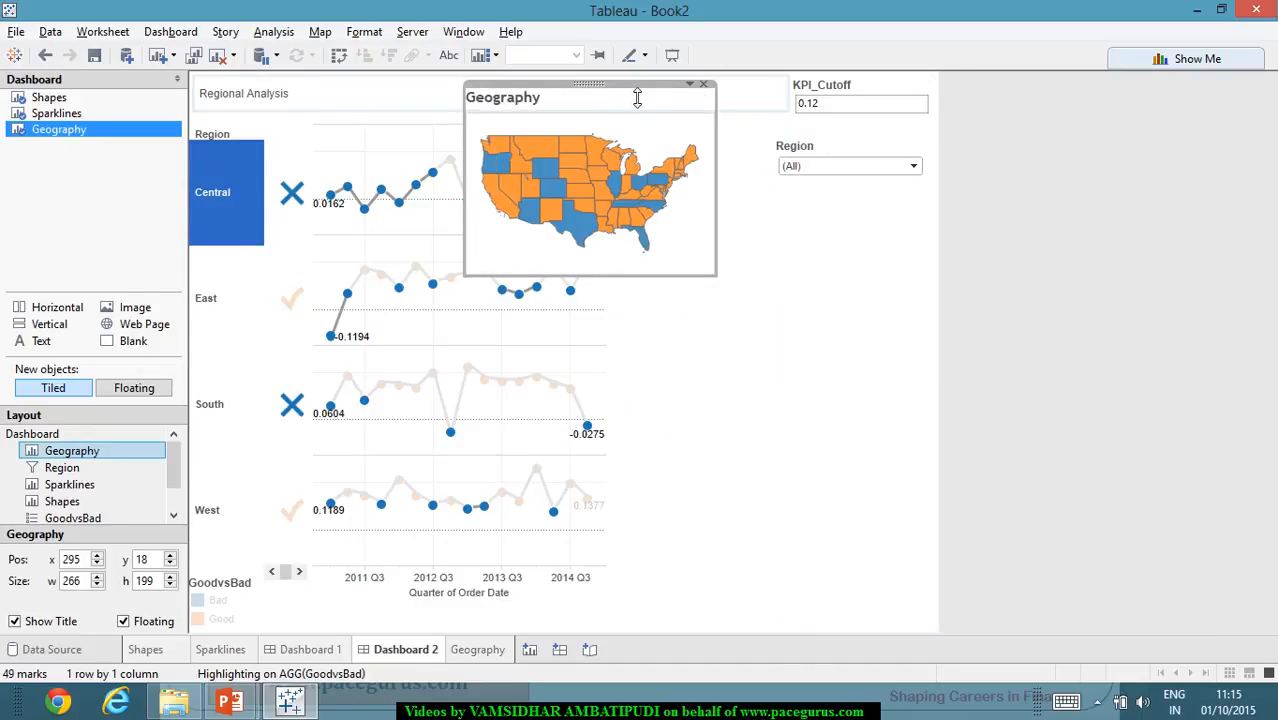
pyautogui.moveTo(602, 91); pyautogui.dragTo(818, 285)
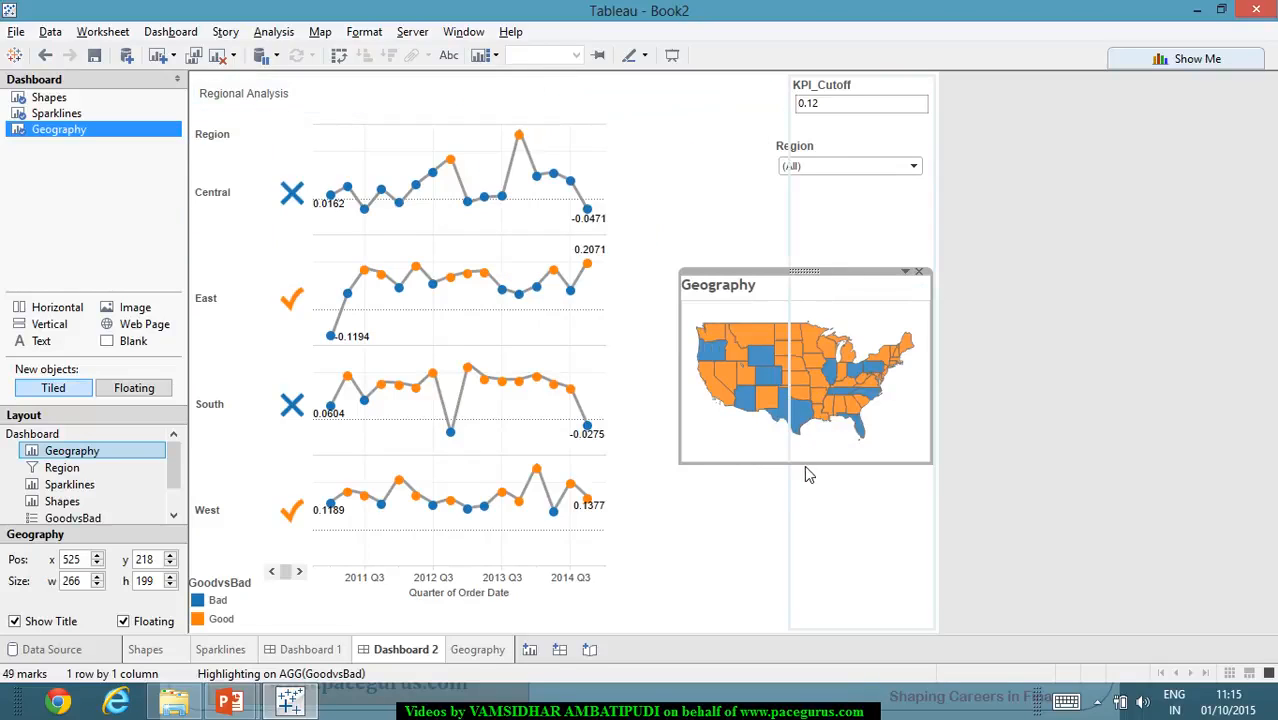
pyautogui.moveTo(813, 473); pyautogui.dragTo(824, 622)
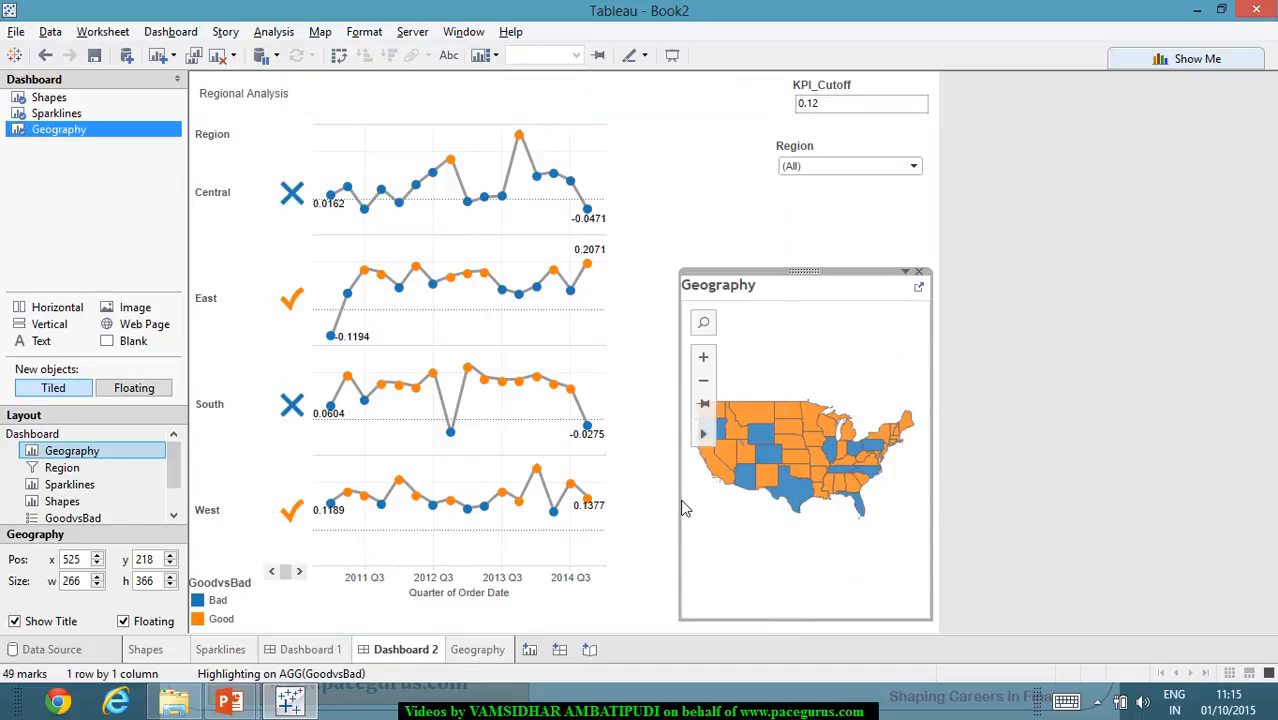
pyautogui.moveTo(679, 505); pyautogui.dragTo(631, 430)
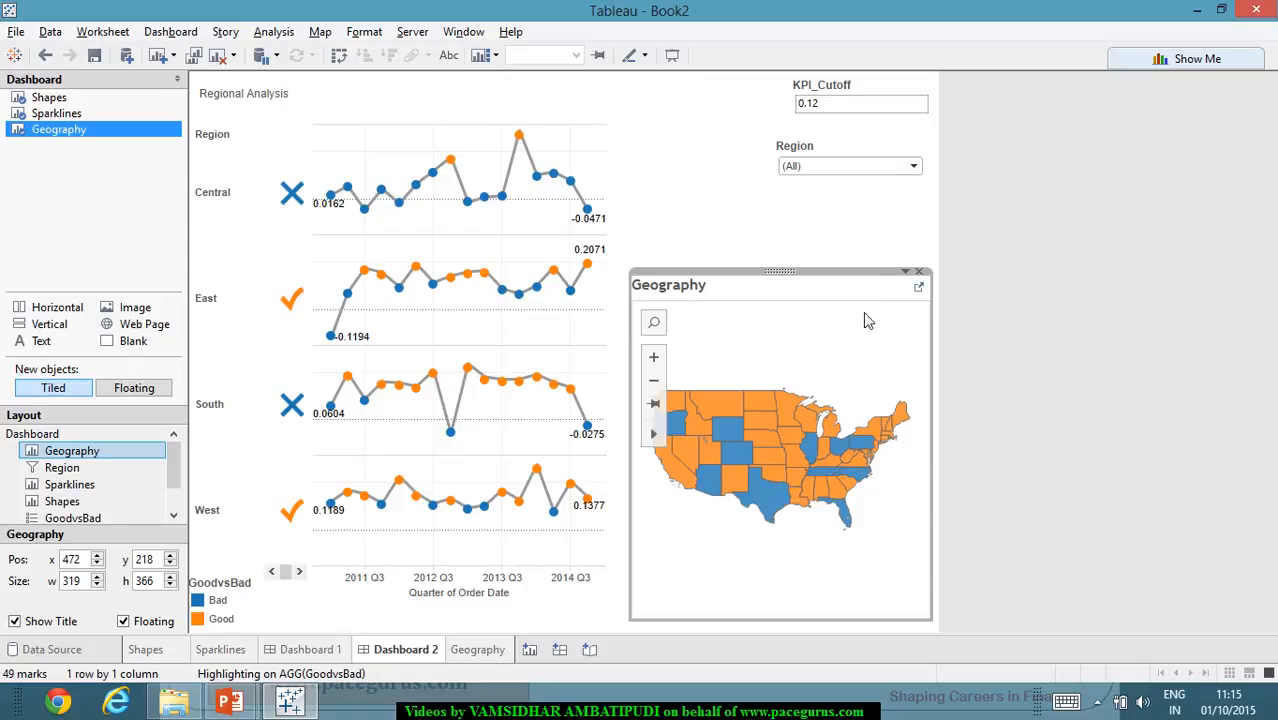
# - Hide the title of the floating Geography view and deselect it
pyautogui.click(907, 272)
pyautogui.click(958, 340)
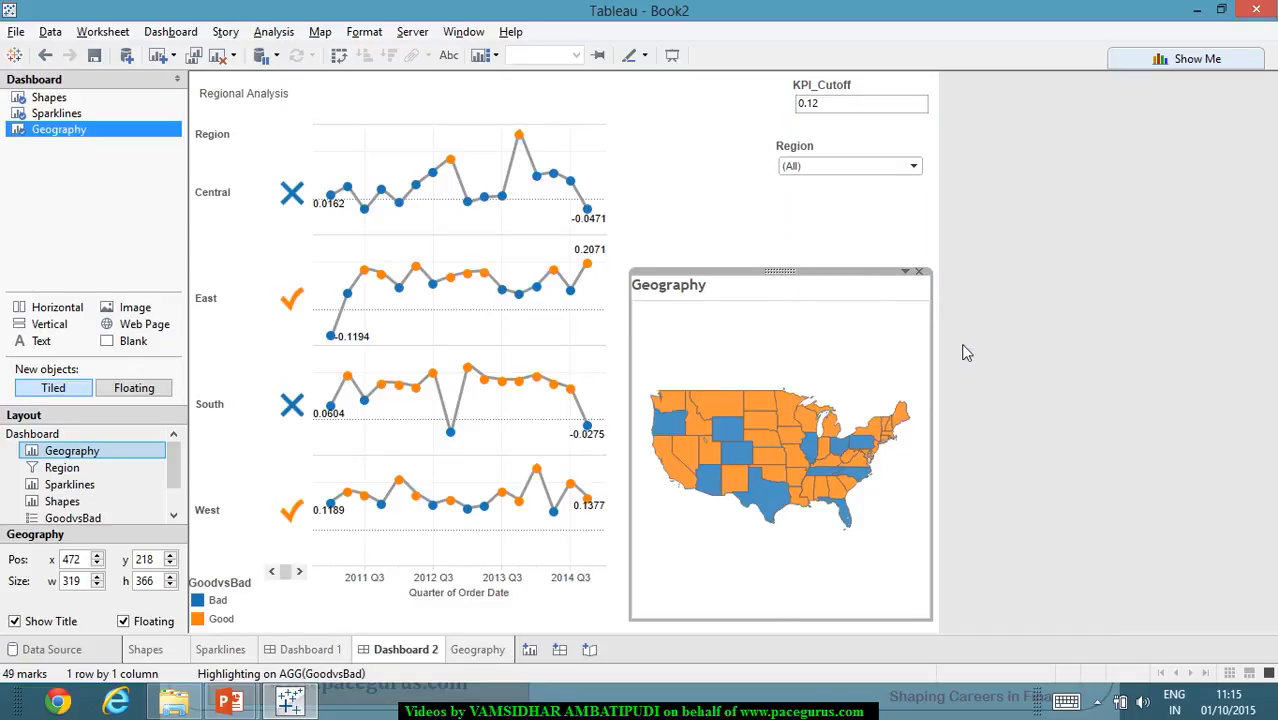
pyautogui.click(1050, 342)
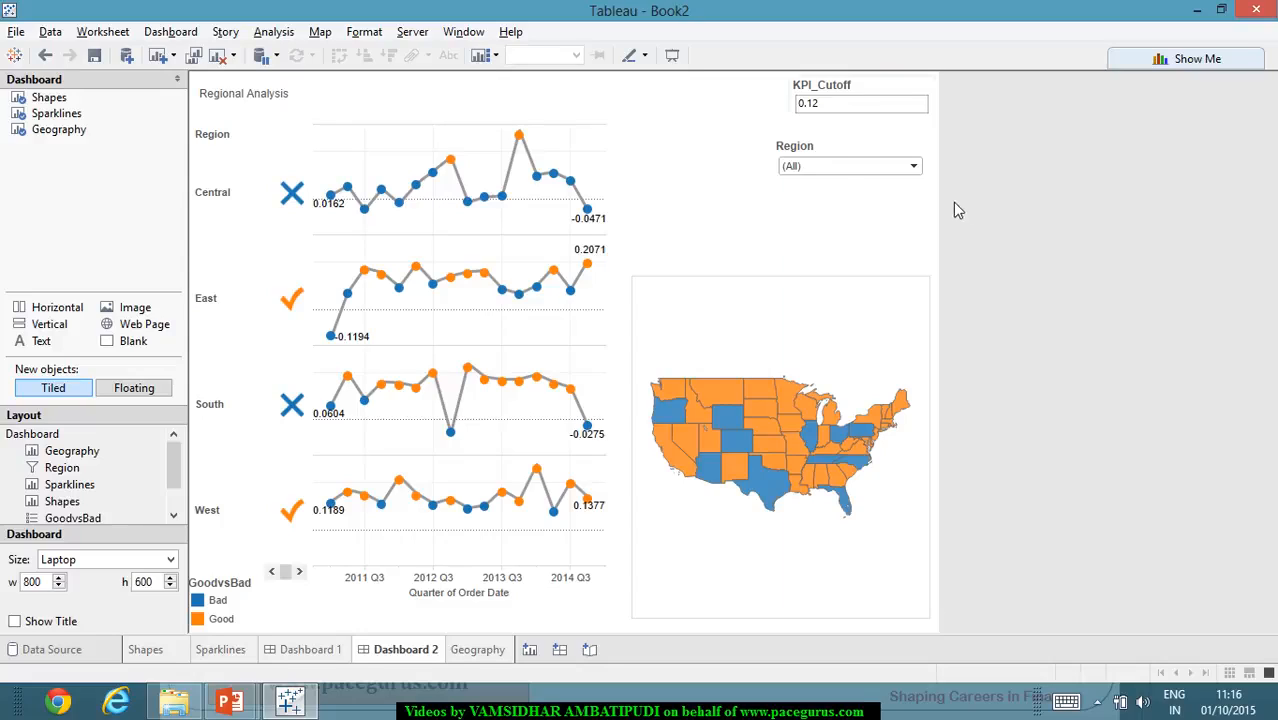
# - Set KPI_Cutoff to 0.1 on Dashboard 2 to test the parameter control
pyautogui.moveTo(830, 115); pyautogui.dragTo(810, 116)
pyautogui.doubleClick(810, 116)
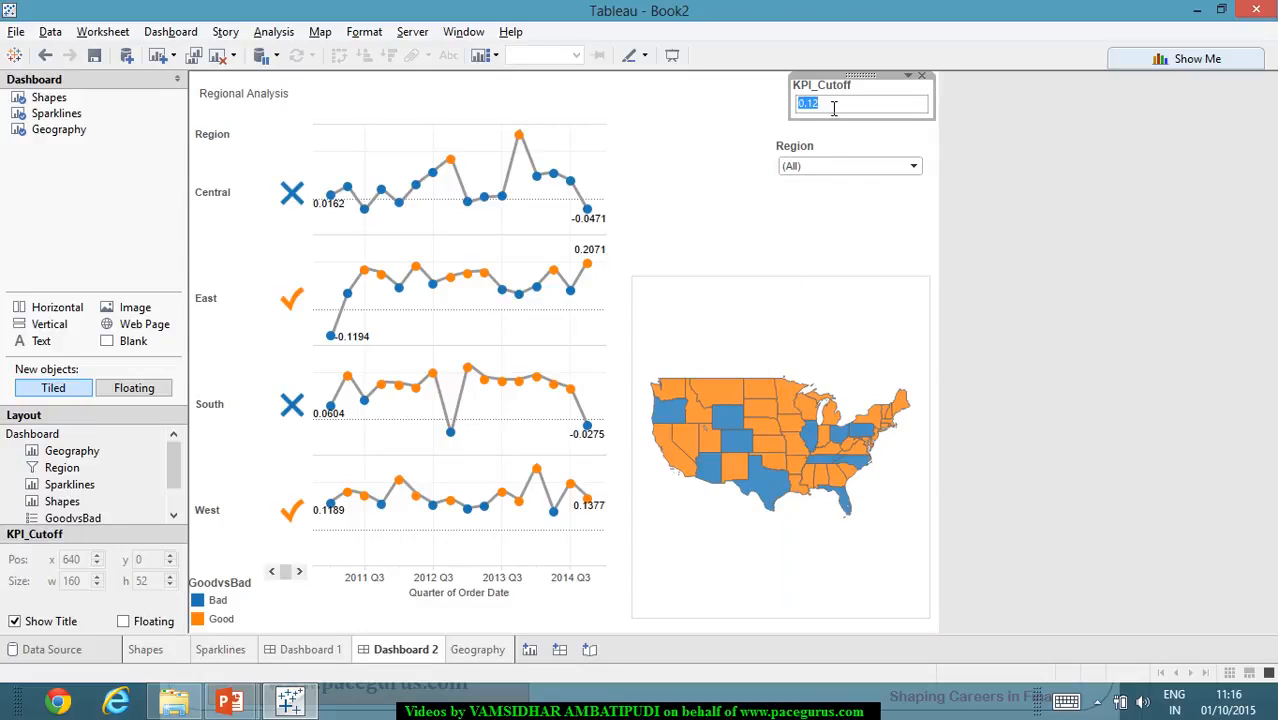
pyautogui.write('0.1')
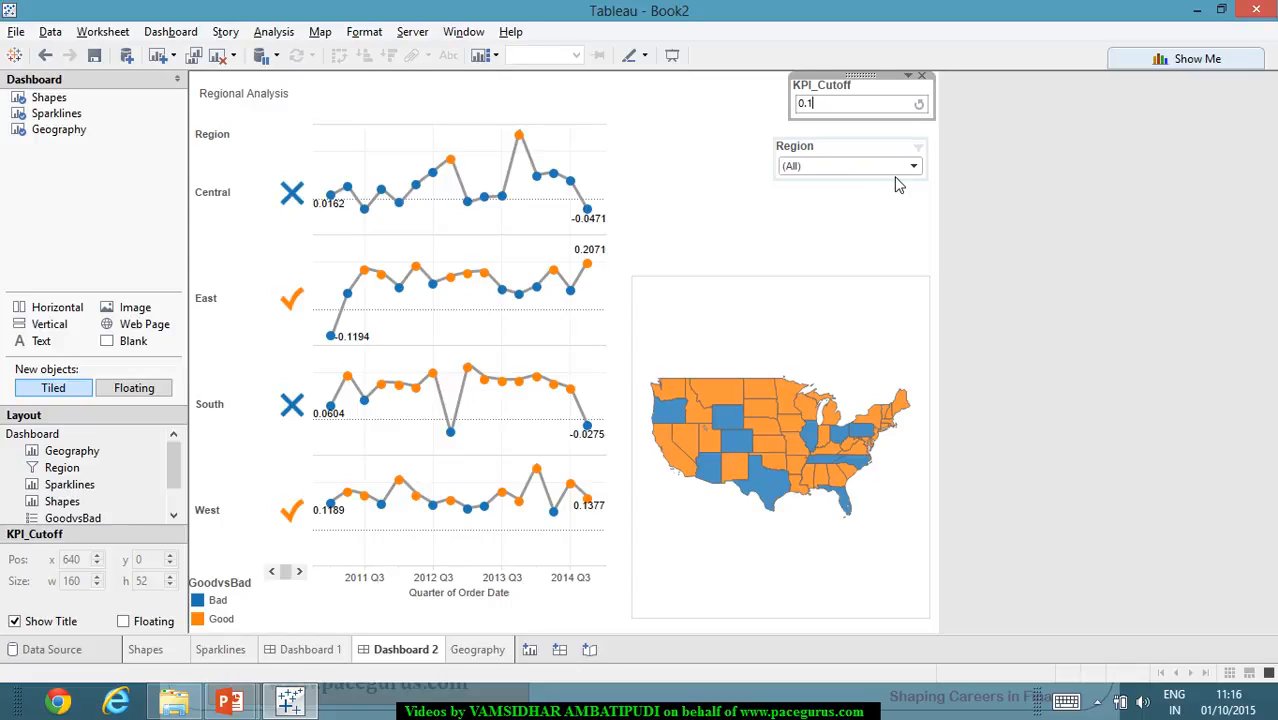
pyautogui.press('Return')
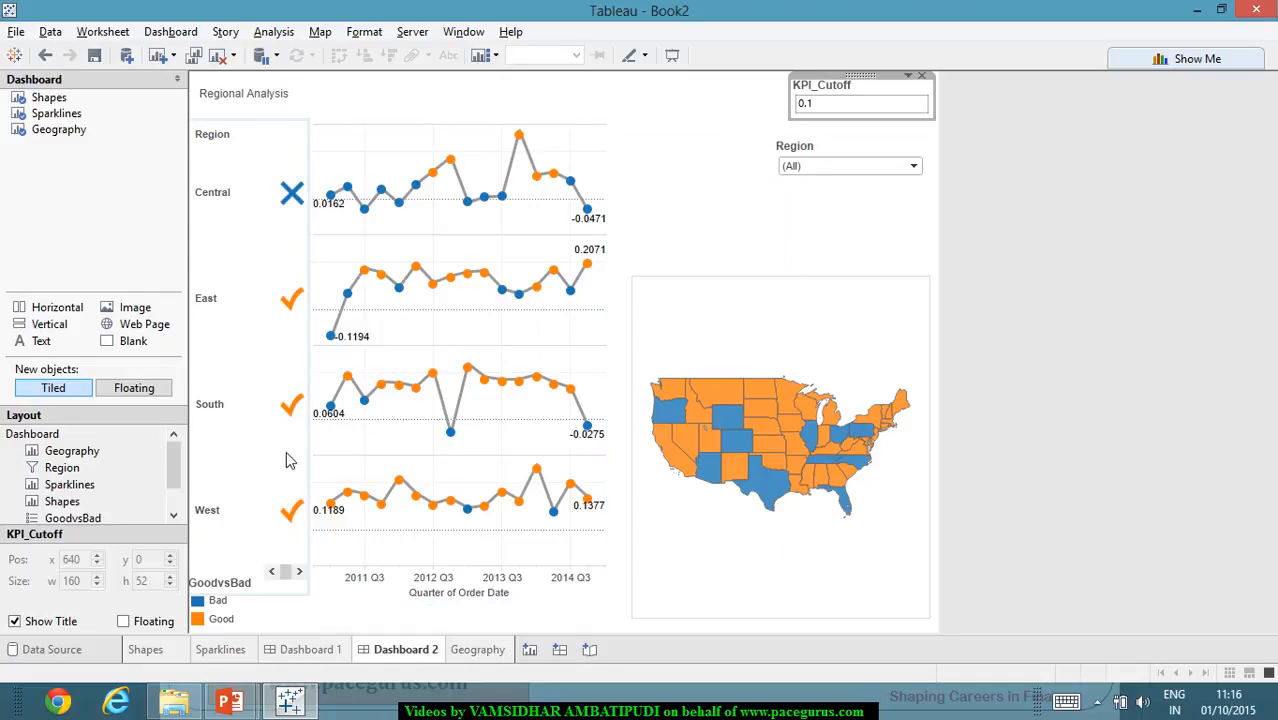
# - Test a stricter threshold by setting KPI_Cutoff to 0.15, and check the region shapes
pyautogui.doubleClick(817, 105)
pyautogui.write('.1')
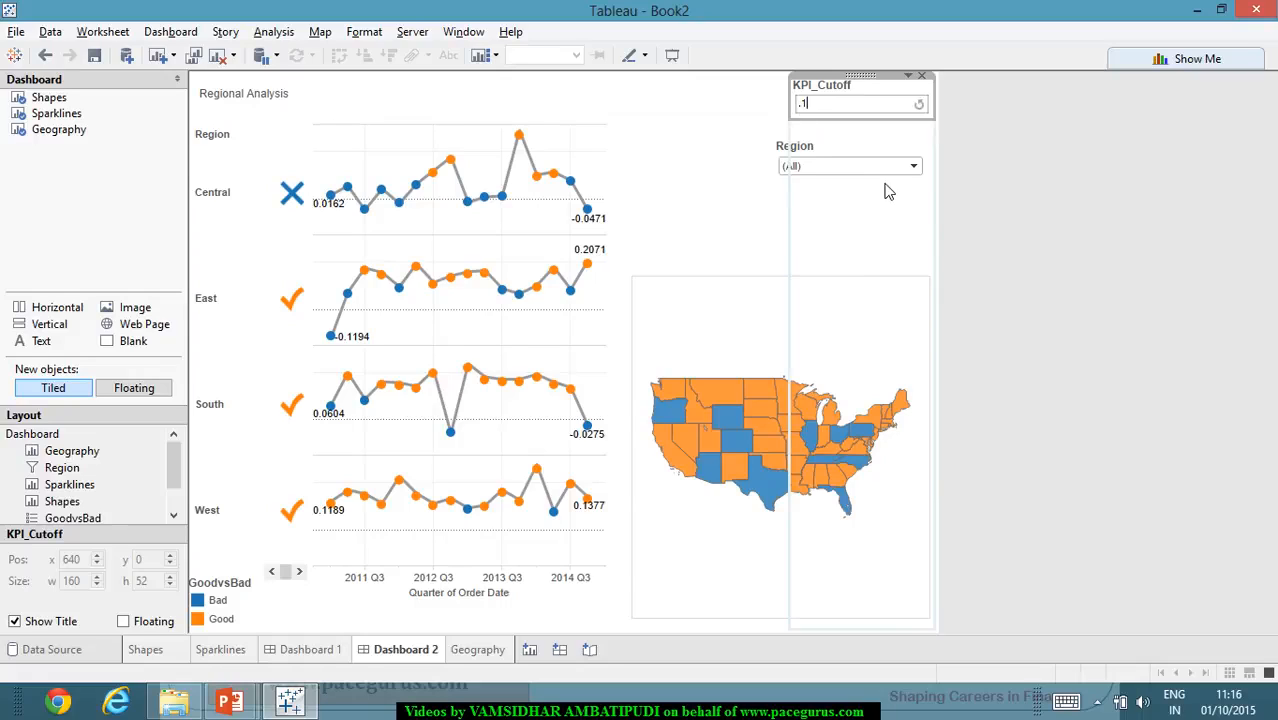
pyautogui.write('5')
pyautogui.press('Return')
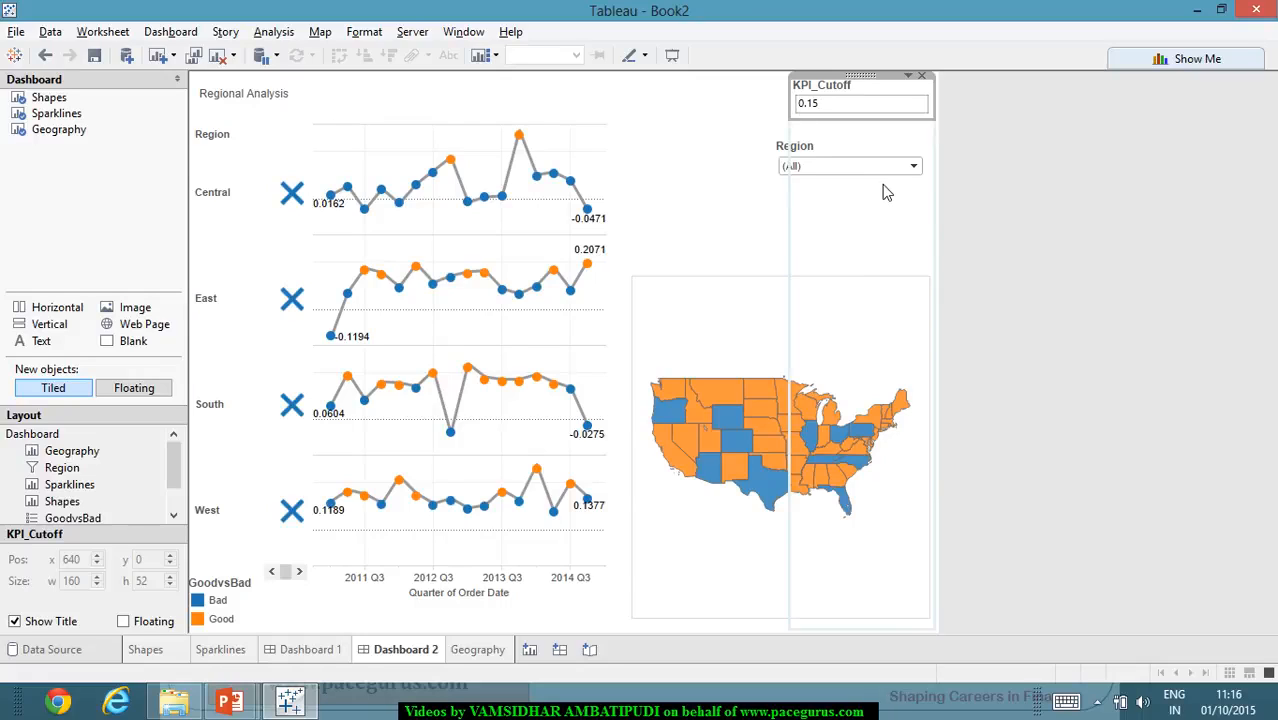
pyautogui.moveTo(290, 518)
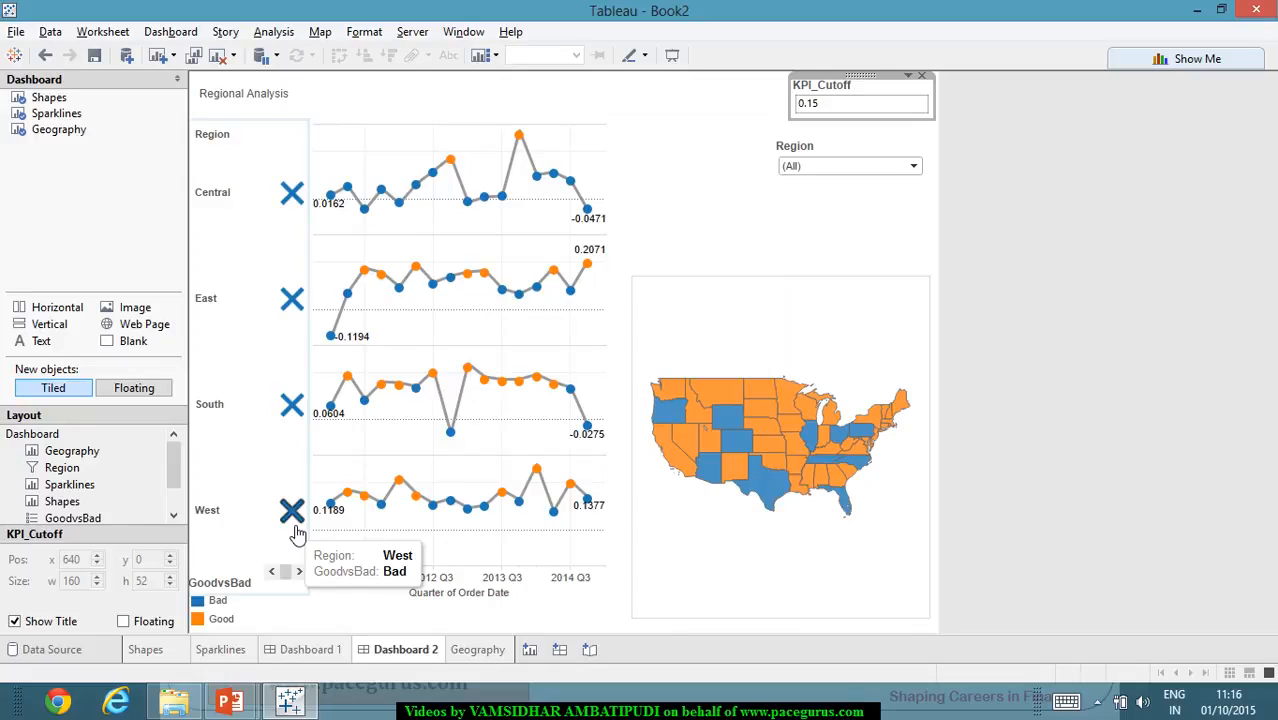
# - Set KPI_Cutoff to 0.05 and compare the region shapes with the GoodvsBad legend
pyautogui.click(856, 110)
pyautogui.moveTo(800, 107); pyautogui.dragTo(834, 114)
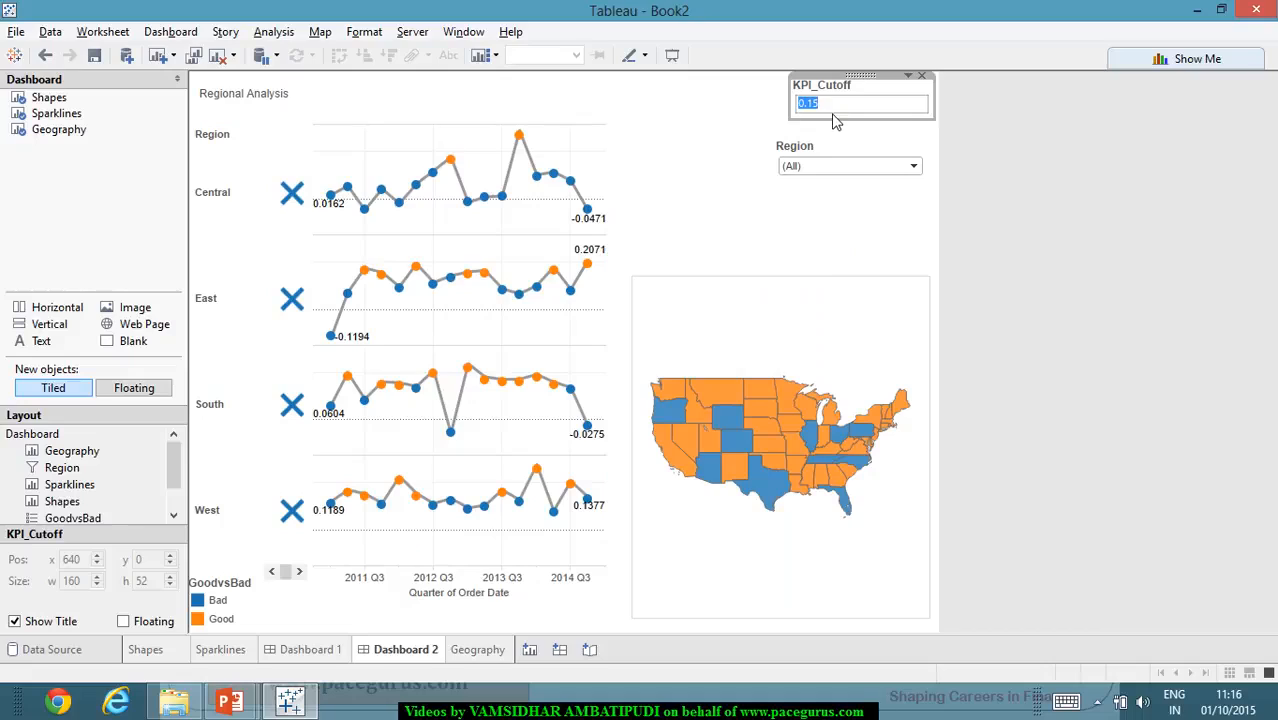
pyautogui.press('BackSpace')
pyautogui.write('.05')
pyautogui.press('Return')
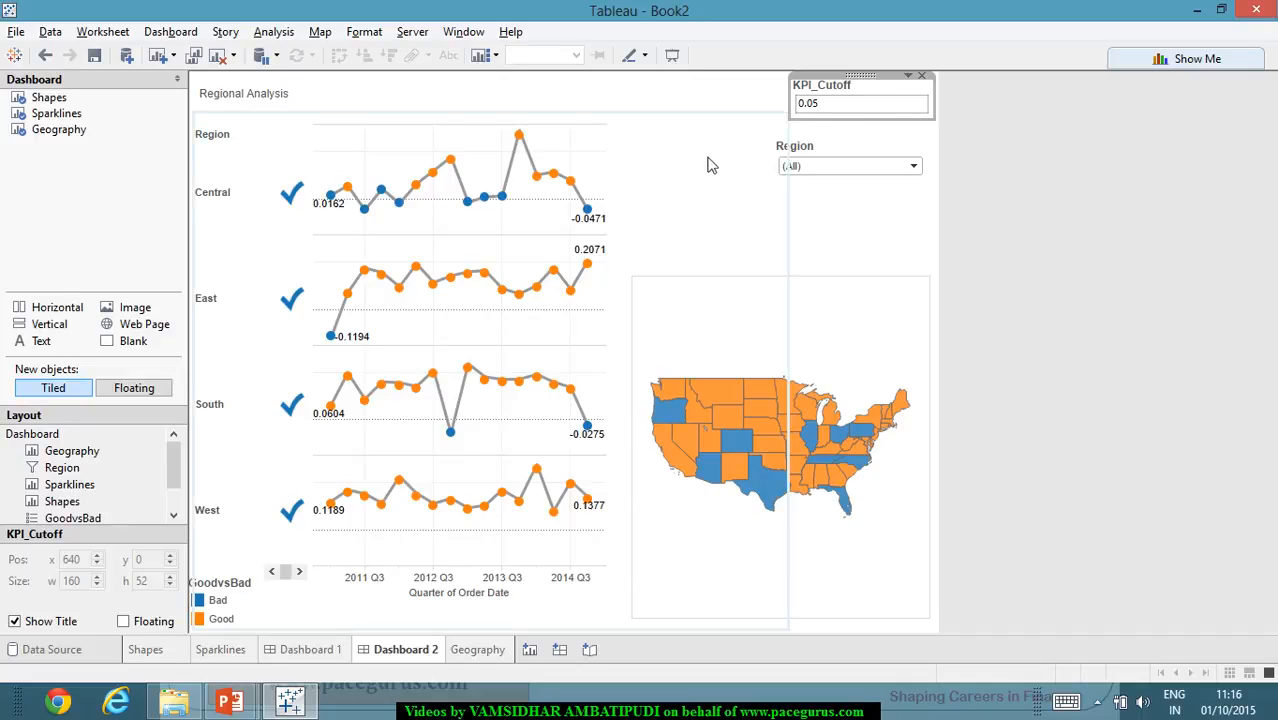
pyautogui.moveTo(307, 307)
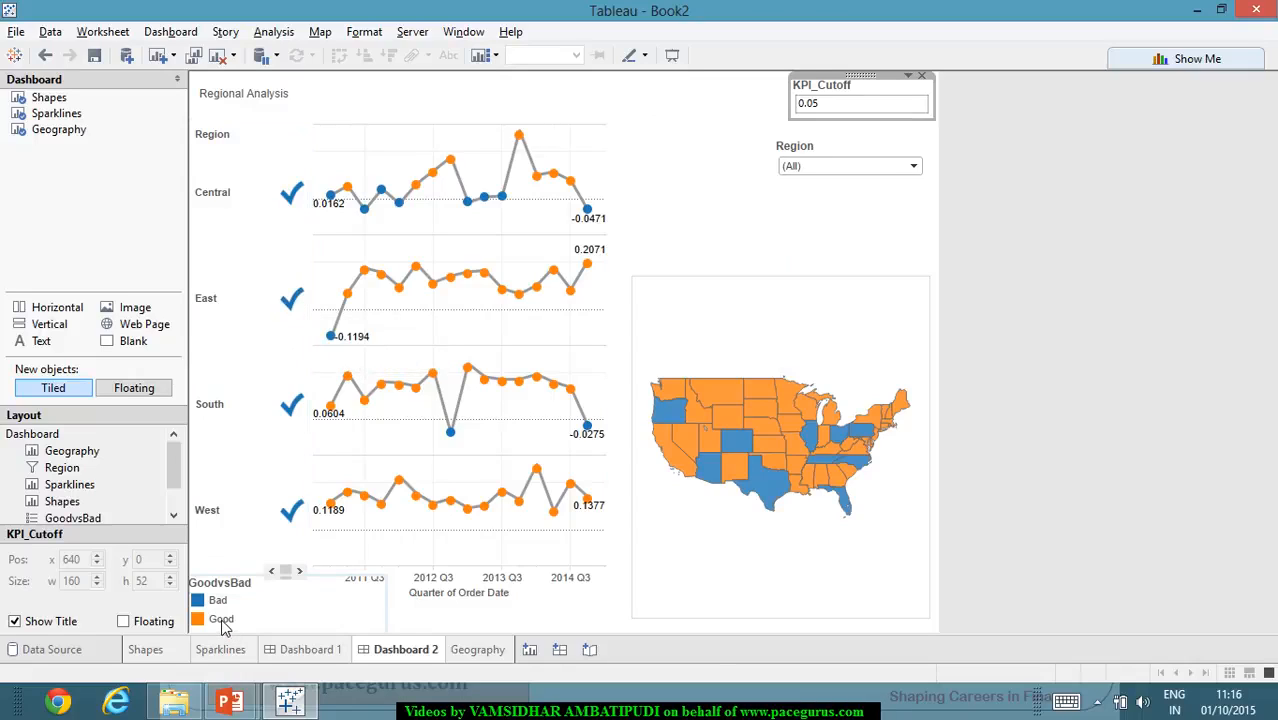
pyautogui.moveTo(470, 518)
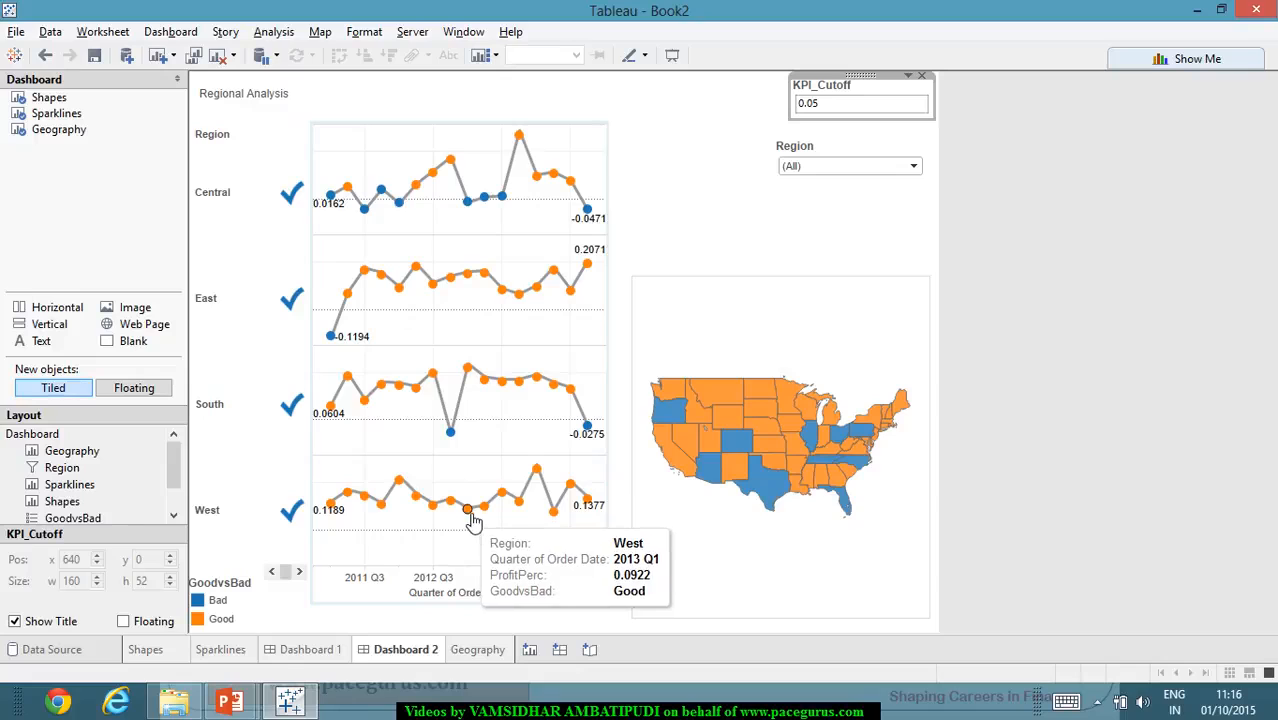
# - On the Sparklines sheet, assign blue to Bad and orange to Good in the GoodvsBad colours
pyautogui.click(240, 652)
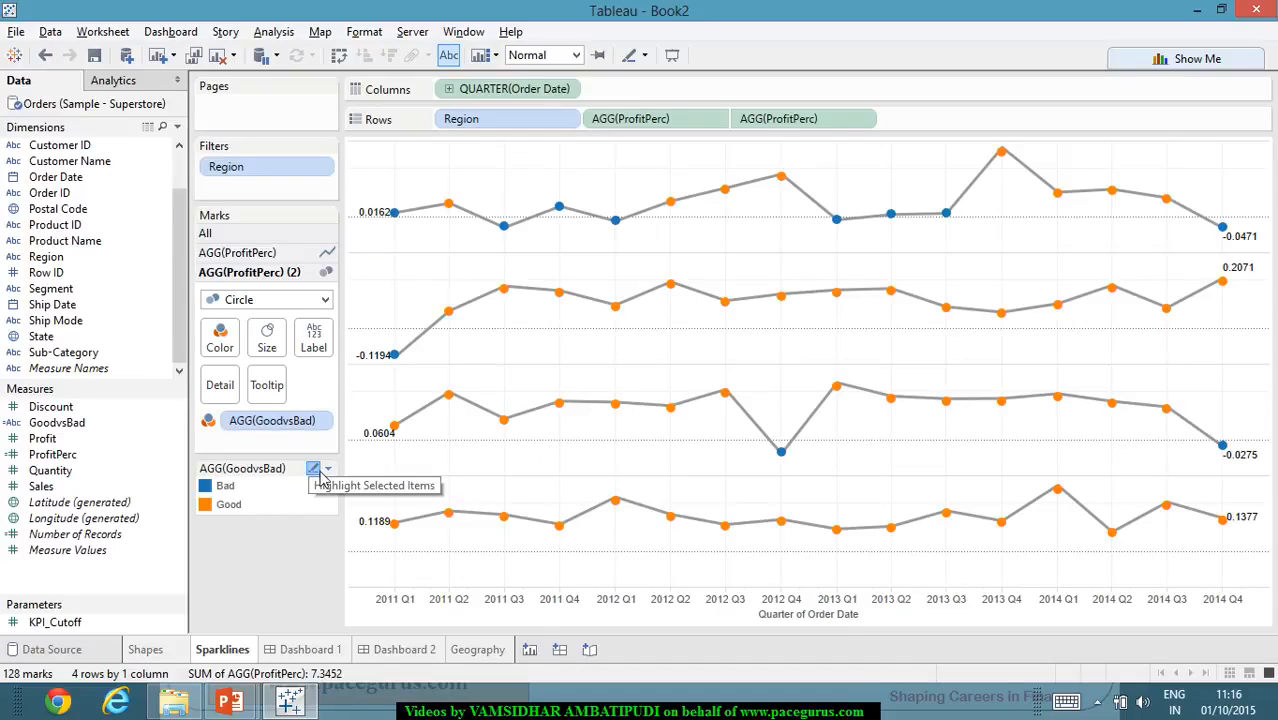
pyautogui.click(329, 470)
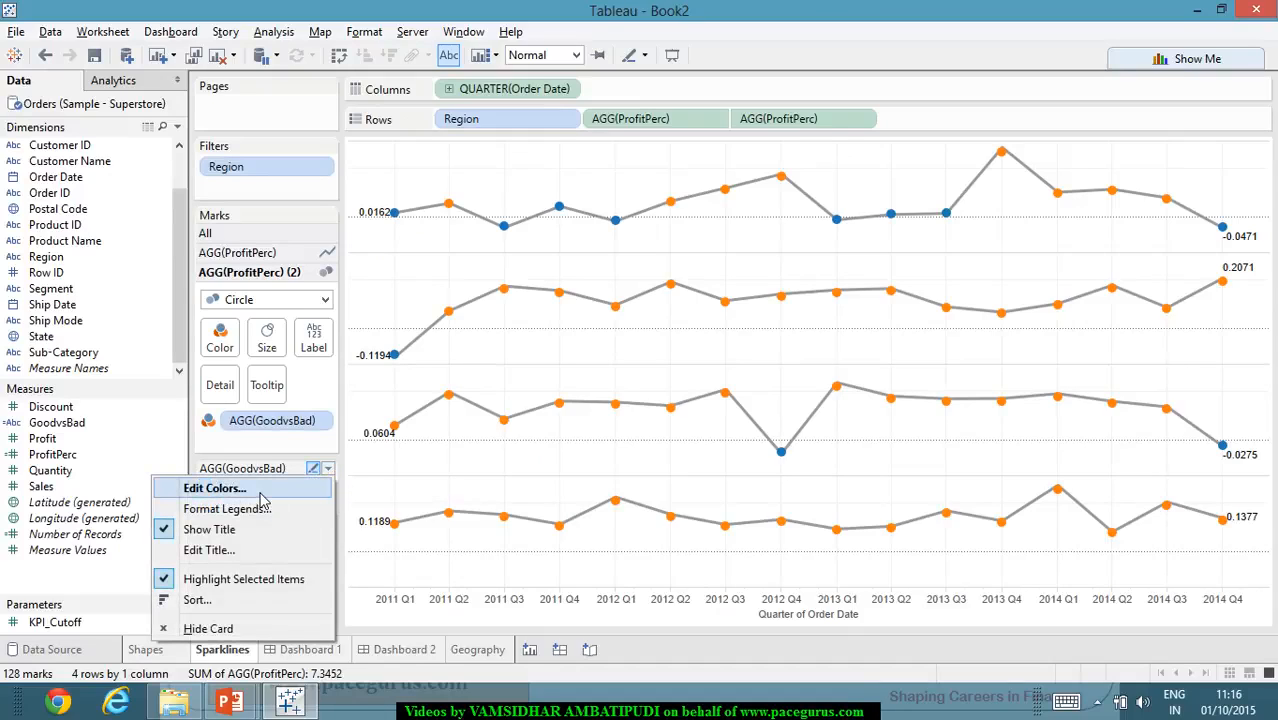
pyautogui.click(214, 488)
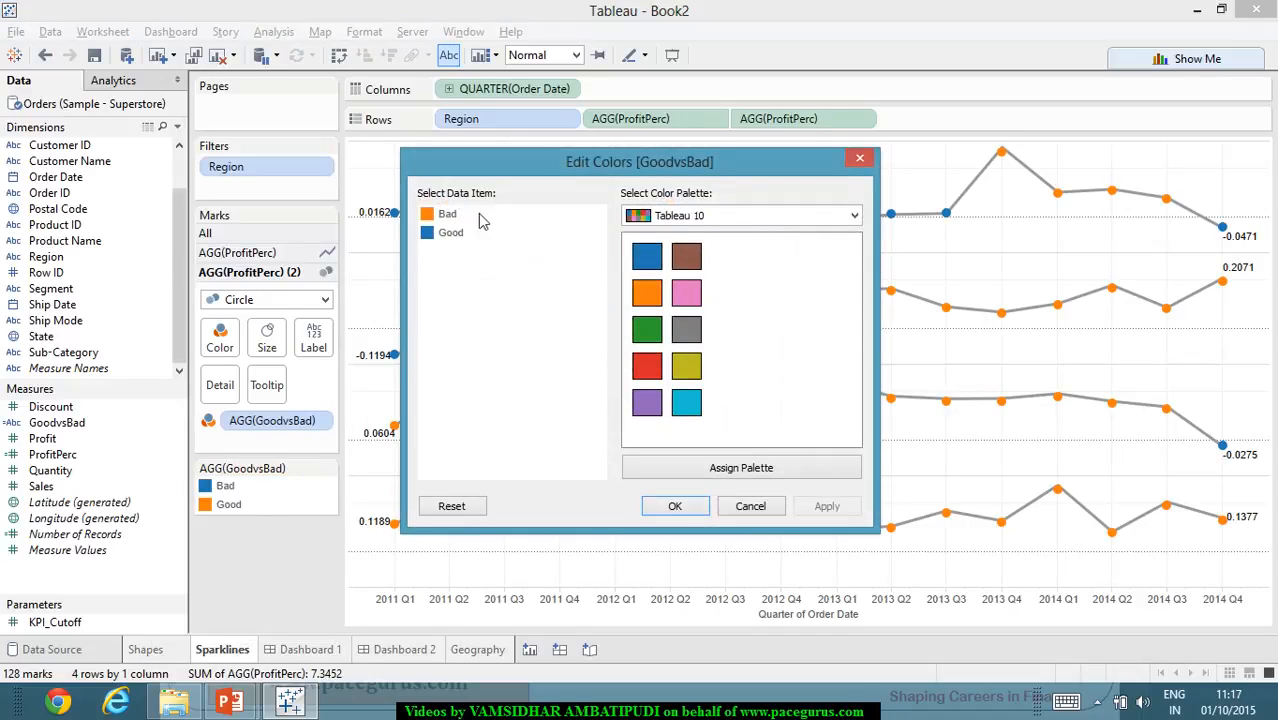
pyautogui.click(447, 215)
pyautogui.click(646, 258)
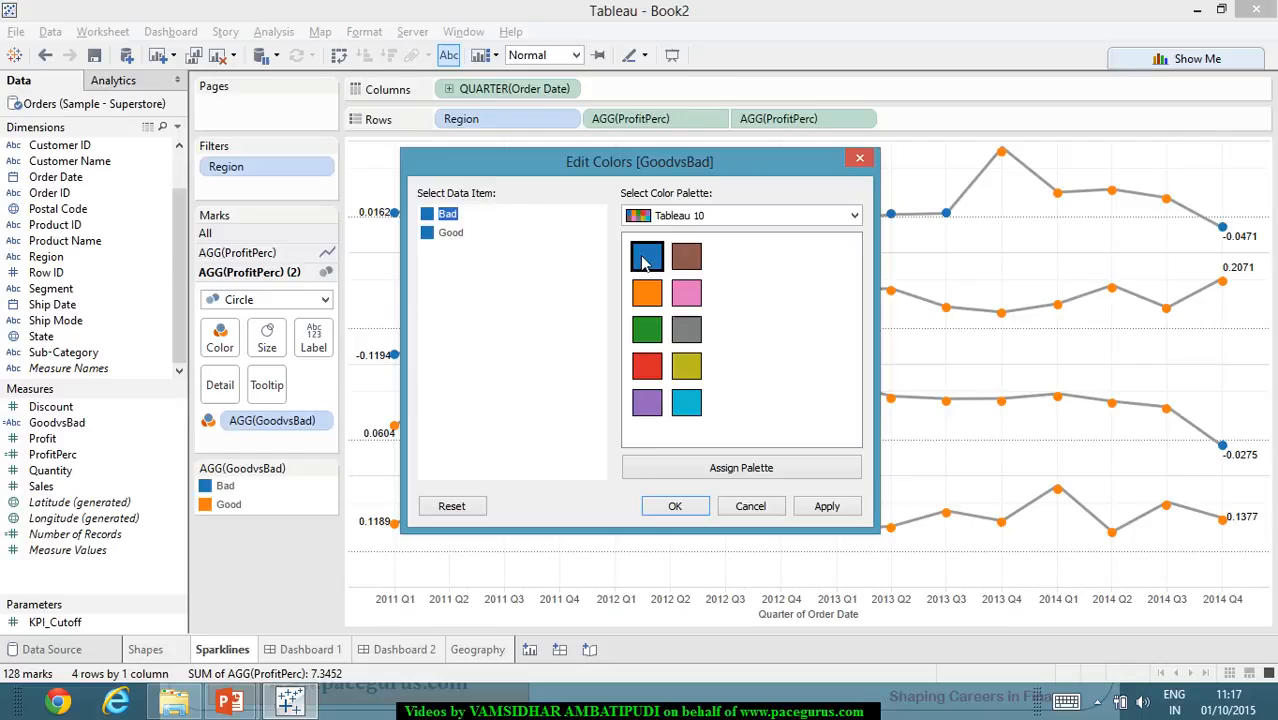
pyautogui.click(450, 234)
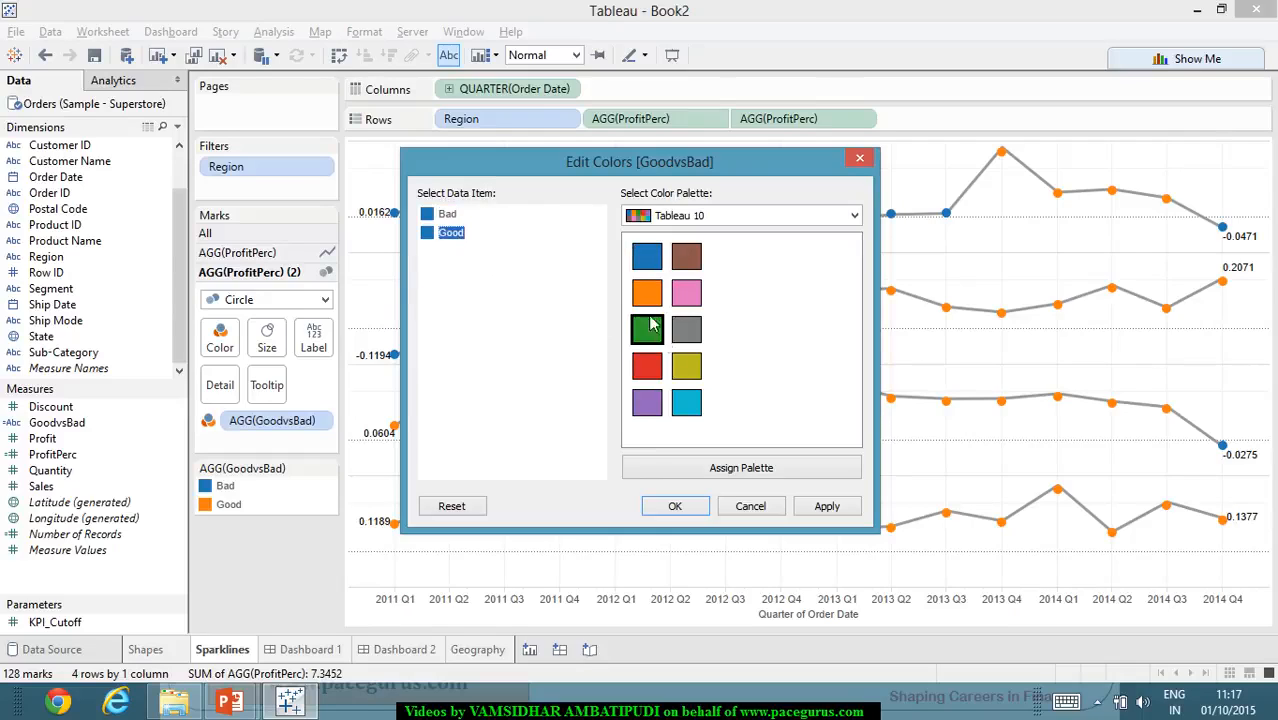
pyautogui.click(647, 292)
pyautogui.click(818, 508)
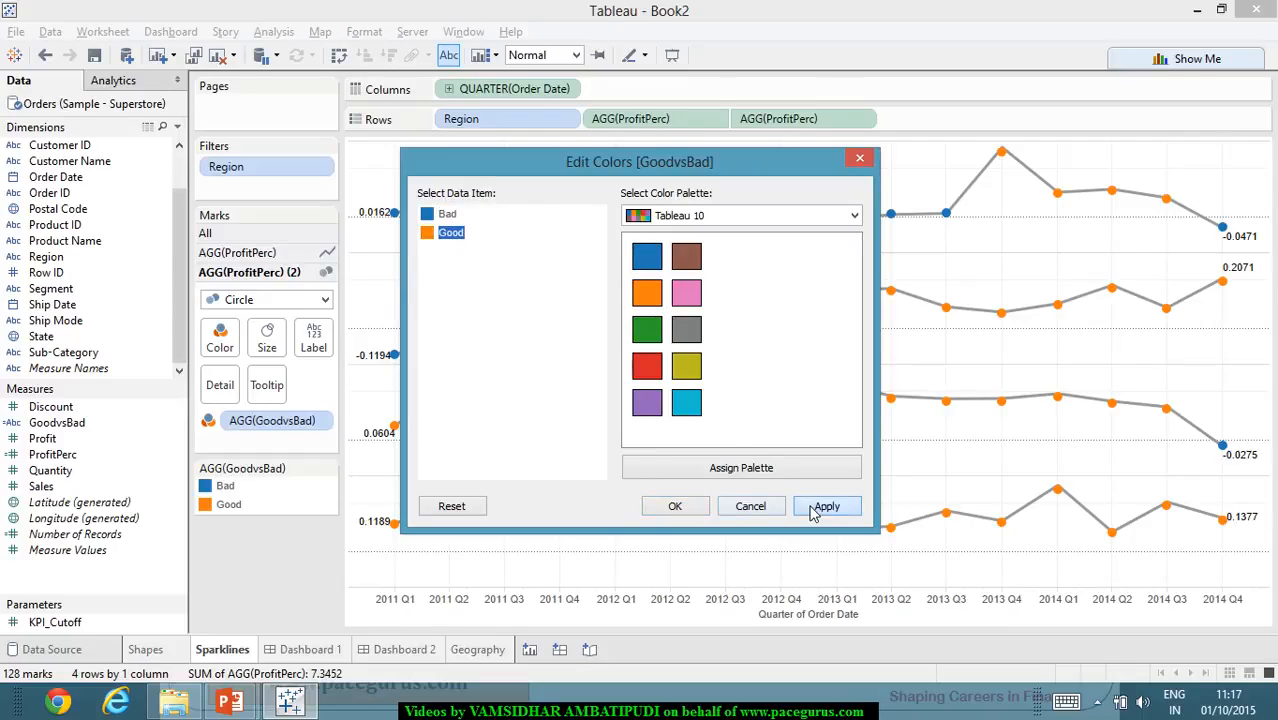
pyautogui.click(672, 507)
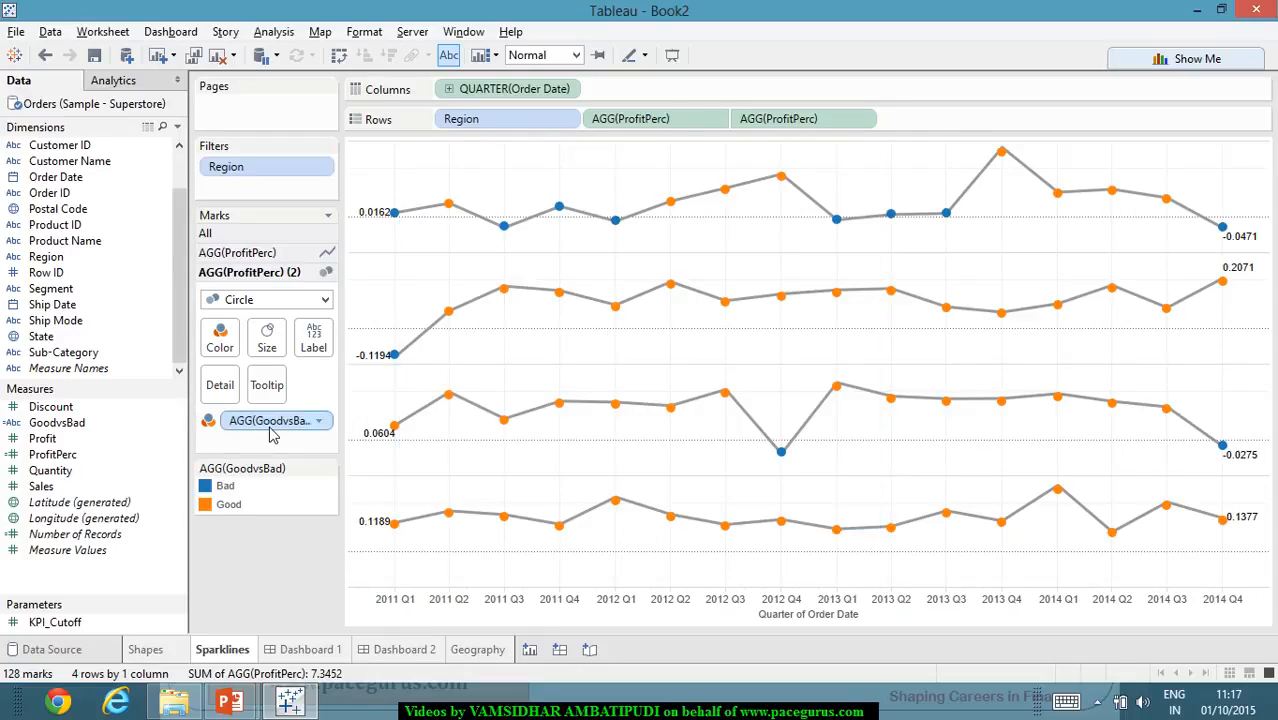
# - Check the GoodvsBad colours on Dashboard 2, and highlight the Bad states on the Geography map
pyautogui.click(430, 652)
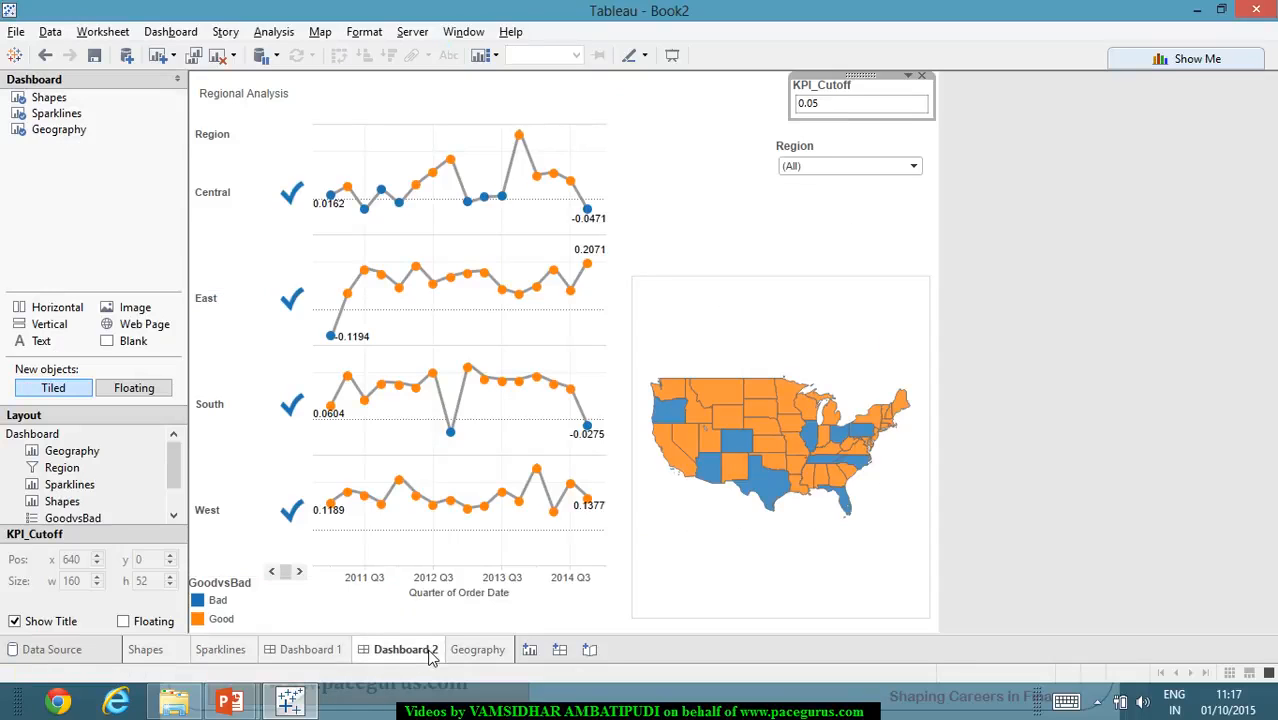
pyautogui.moveTo(287, 420)
pyautogui.click(470, 652)
pyautogui.click(225, 449)
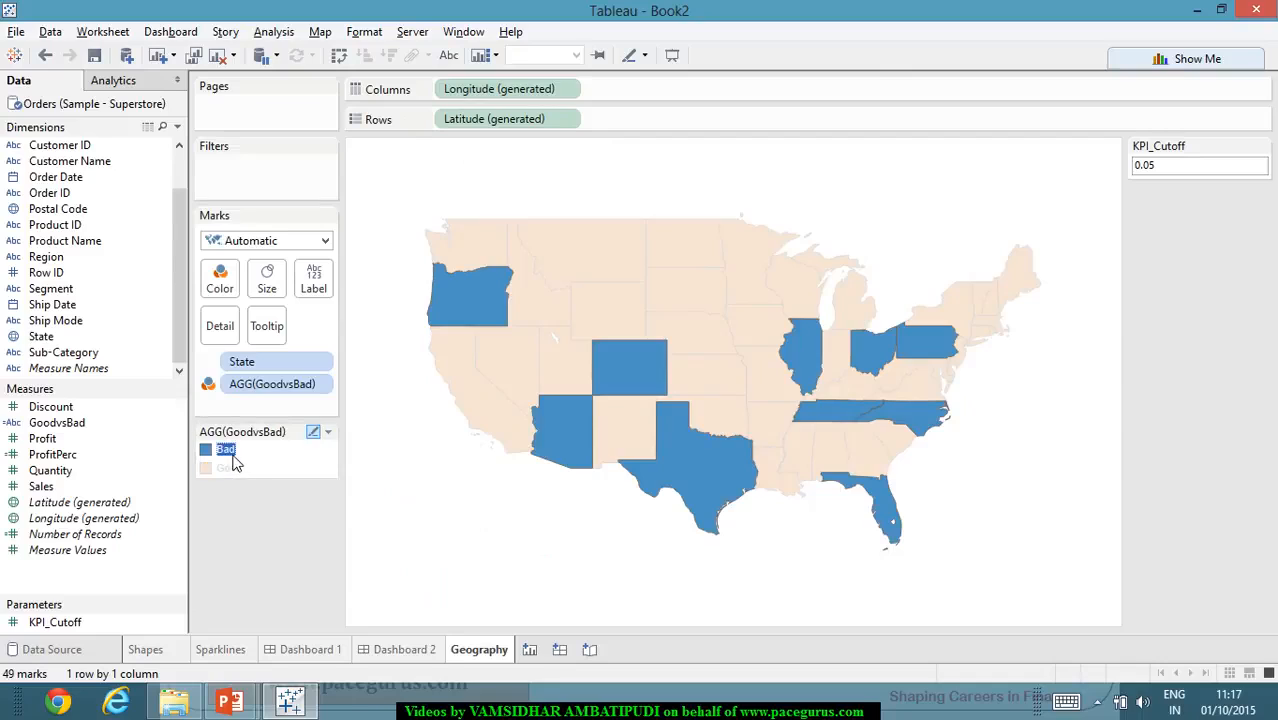
pyautogui.click(299, 557)
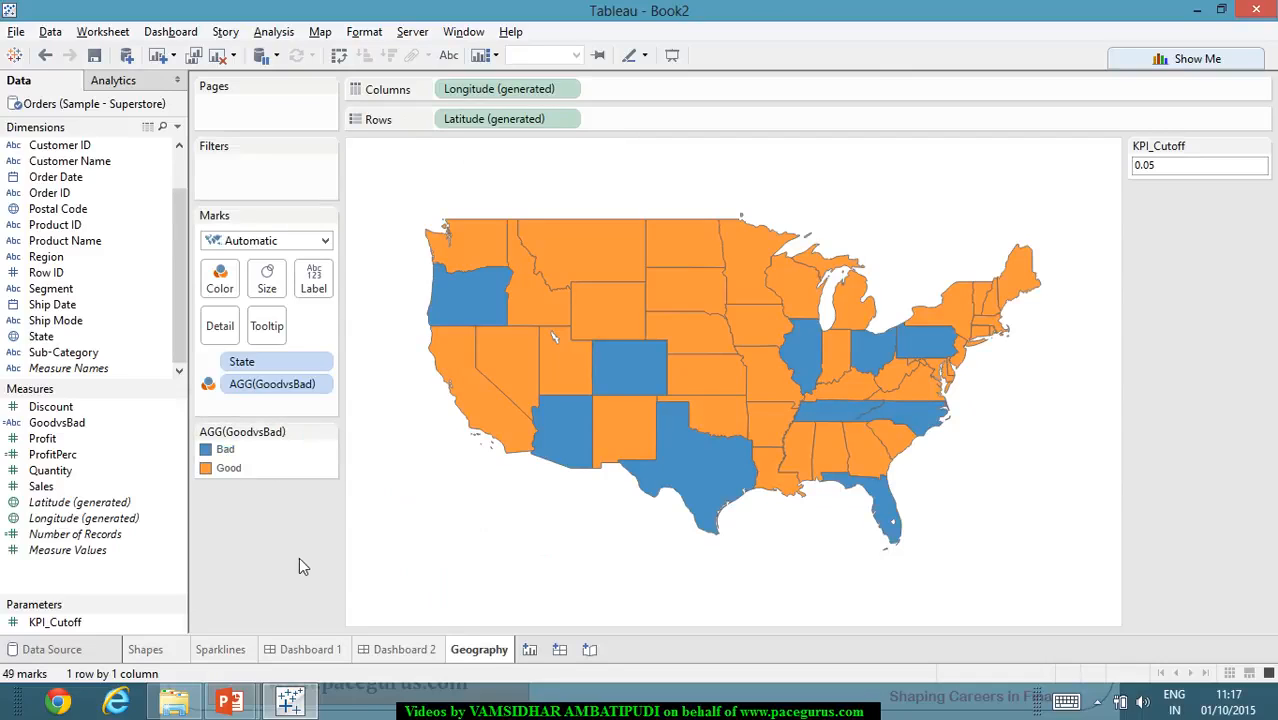
# - On the Geography sheet, assign orange to Bad and blue to Good in the GoodvsBad colours, and check Dashboard 2
pyautogui.click(328, 432)
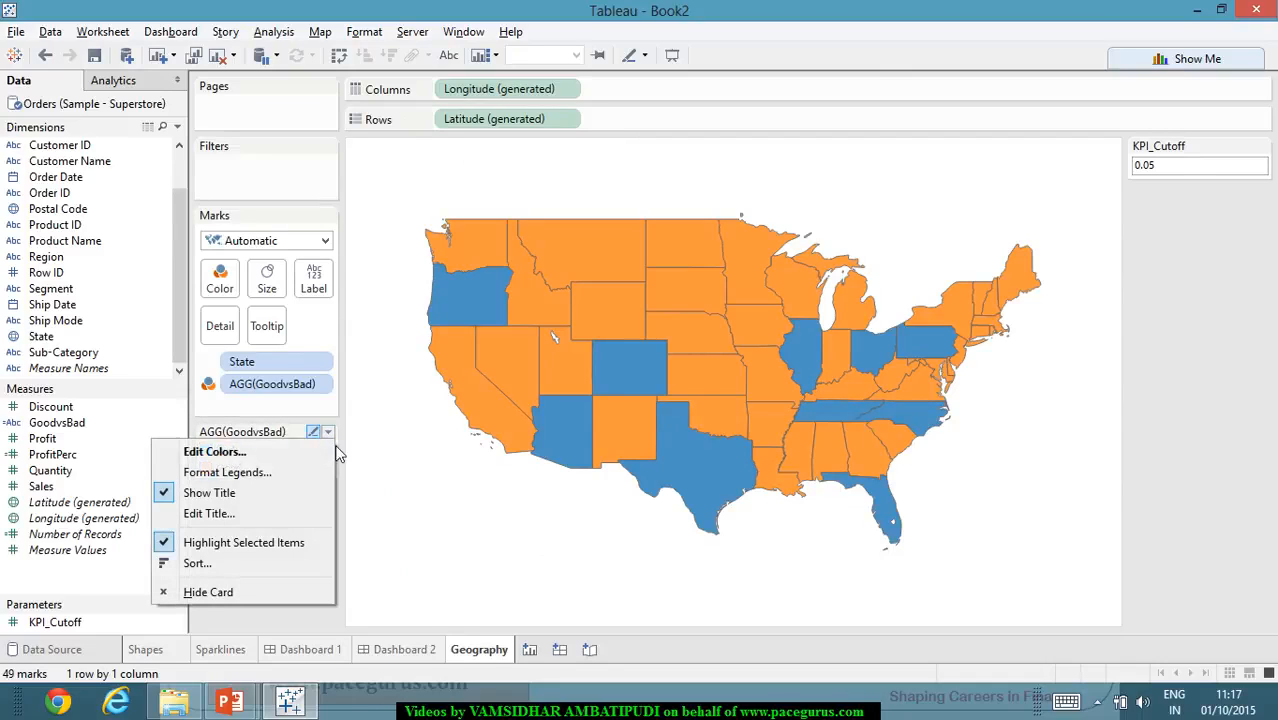
pyautogui.click(280, 450)
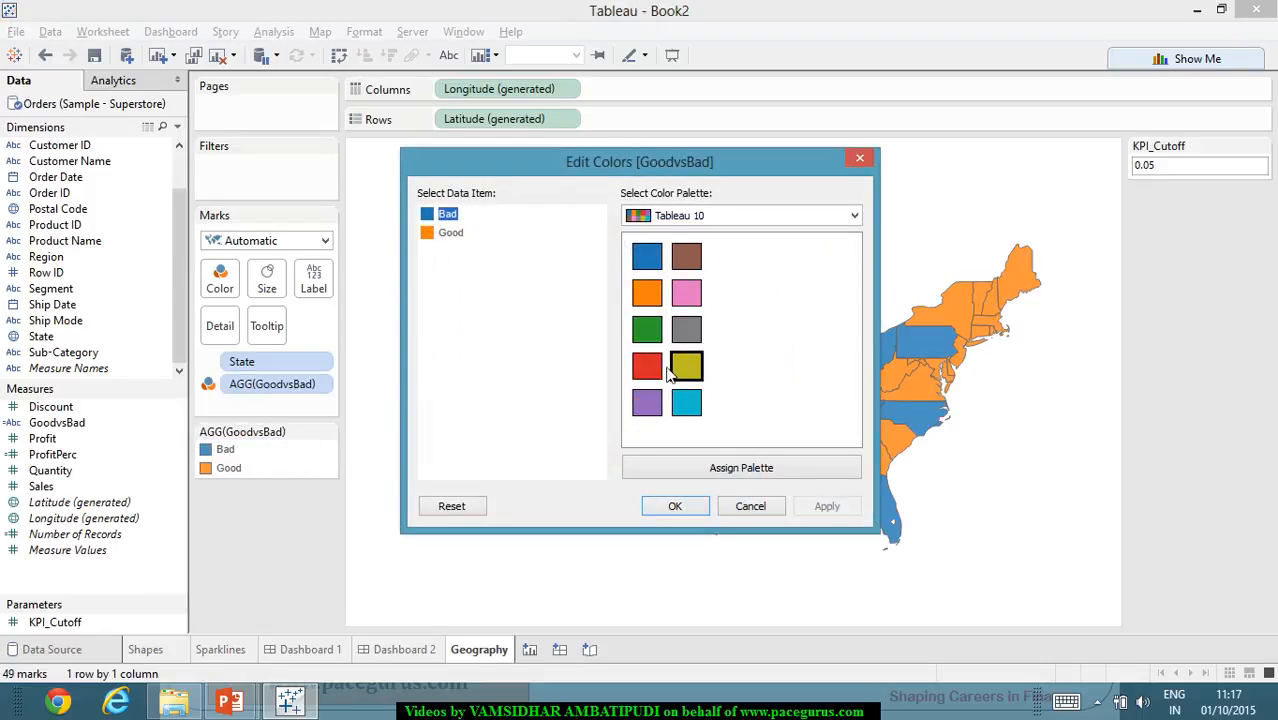
pyautogui.click(646, 300)
pyautogui.click(445, 230)
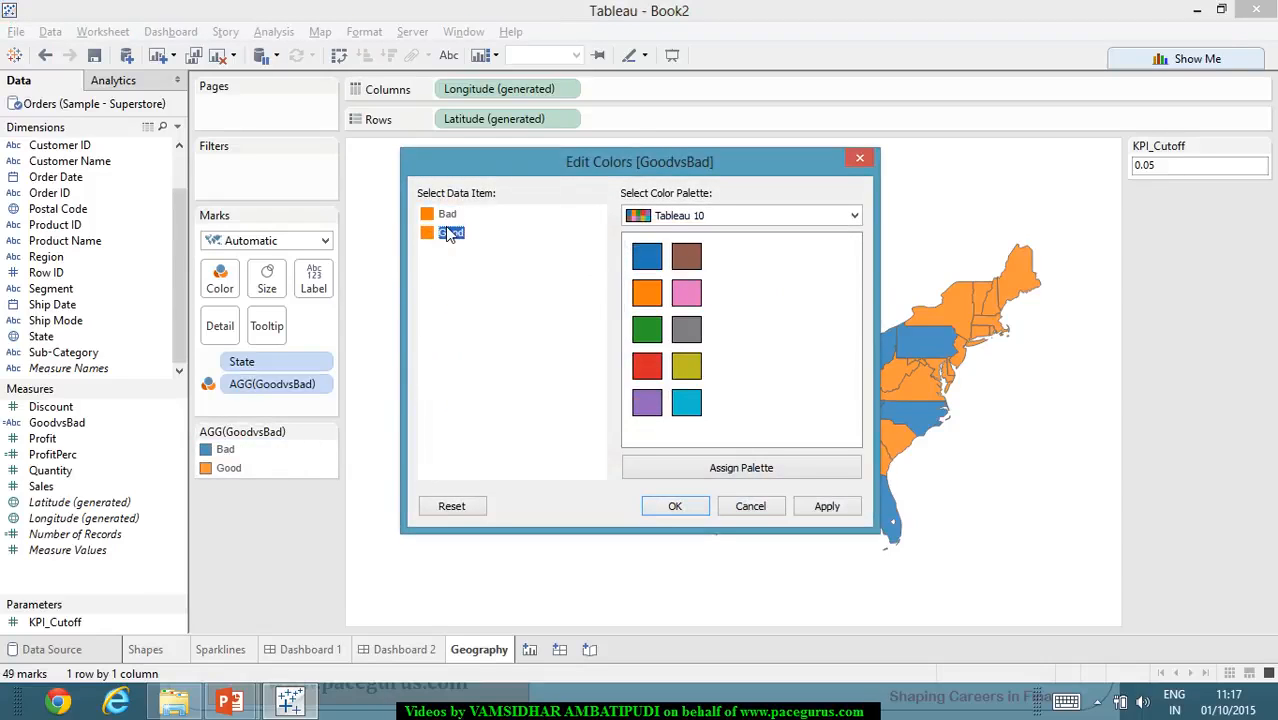
pyautogui.click(648, 264)
pyautogui.click(818, 507)
pyautogui.click(670, 507)
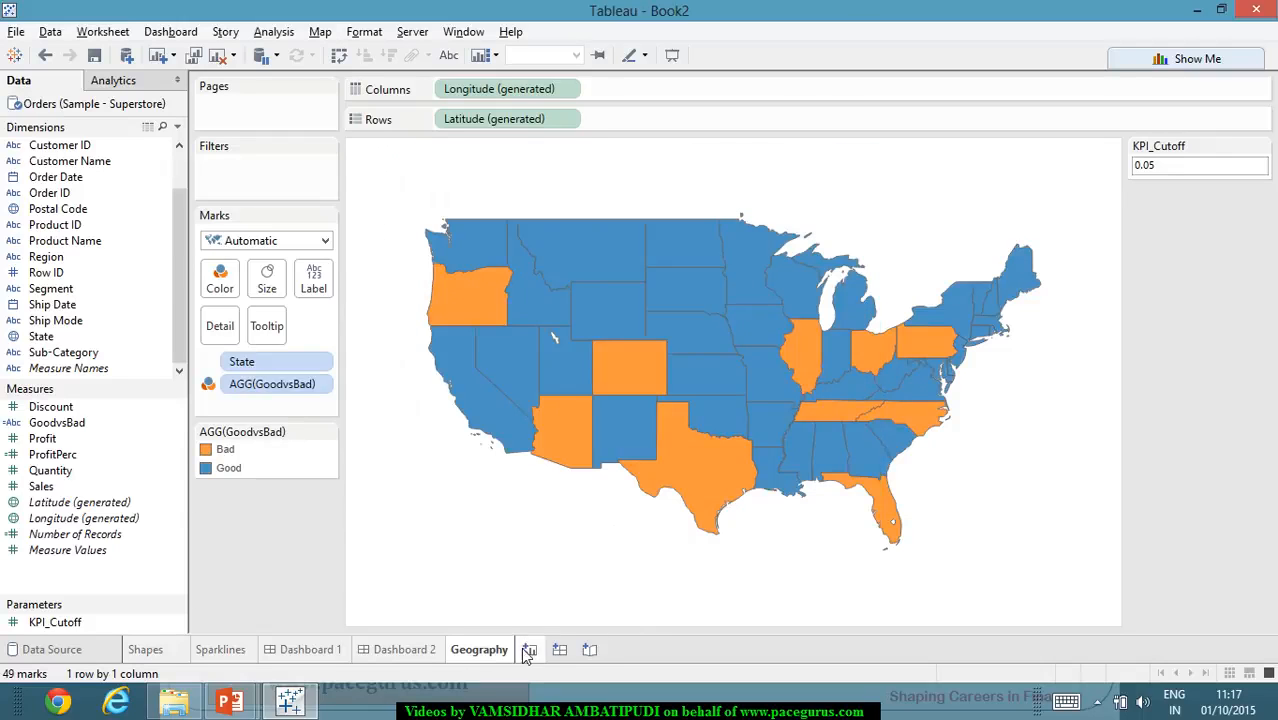
pyautogui.click(405, 650)
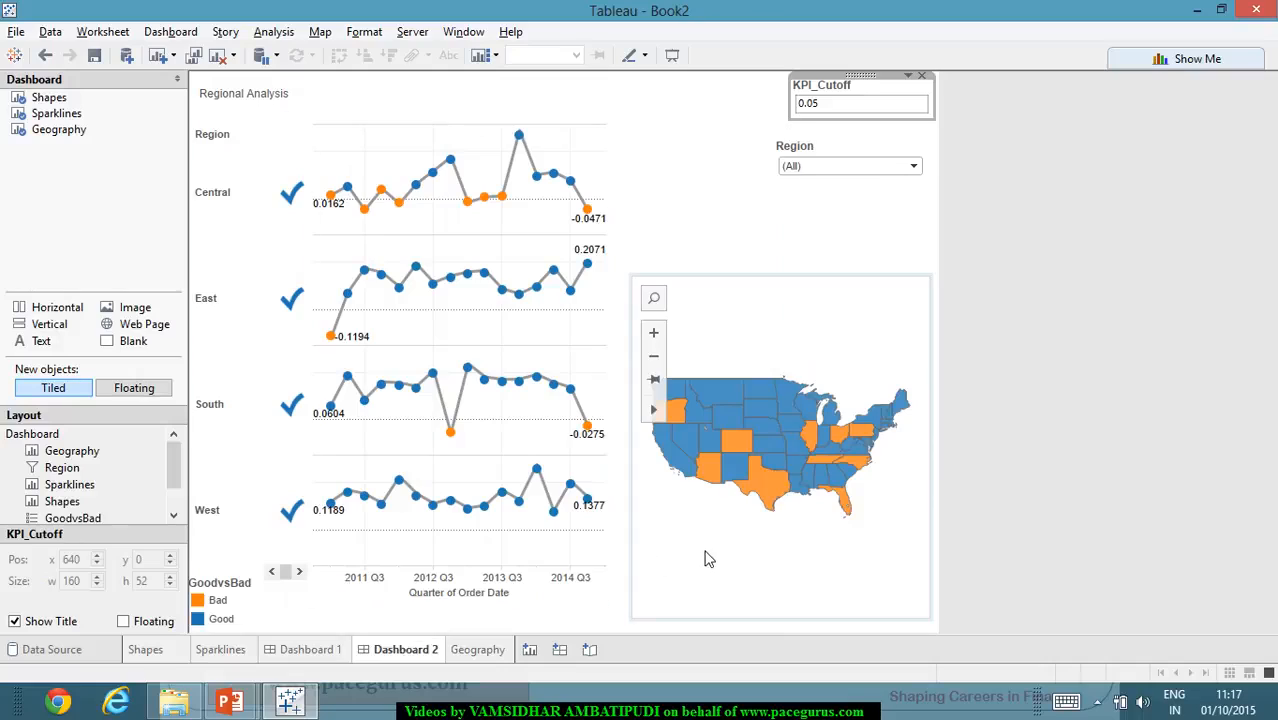
pyautogui.click(1148, 428)
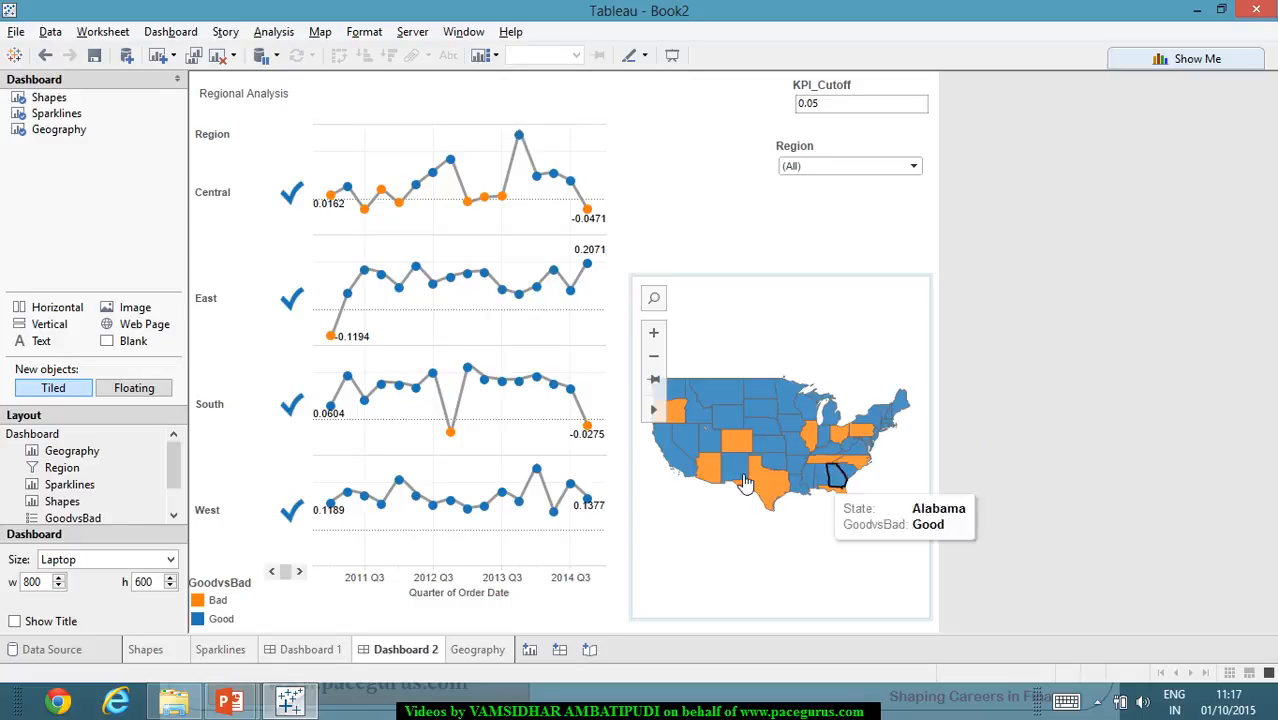
# - Create a new story and add Dashboard 2 as its first story point
pyautogui.click(590, 650)
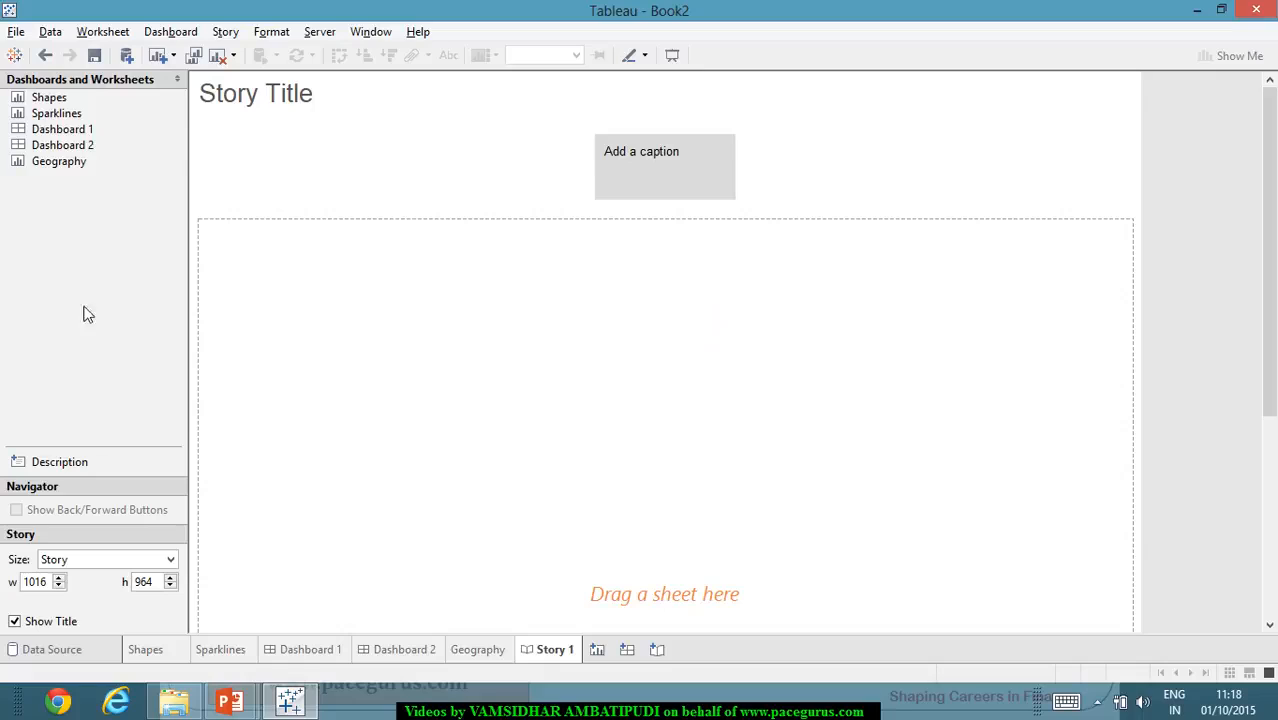
pyautogui.moveTo(57, 138)
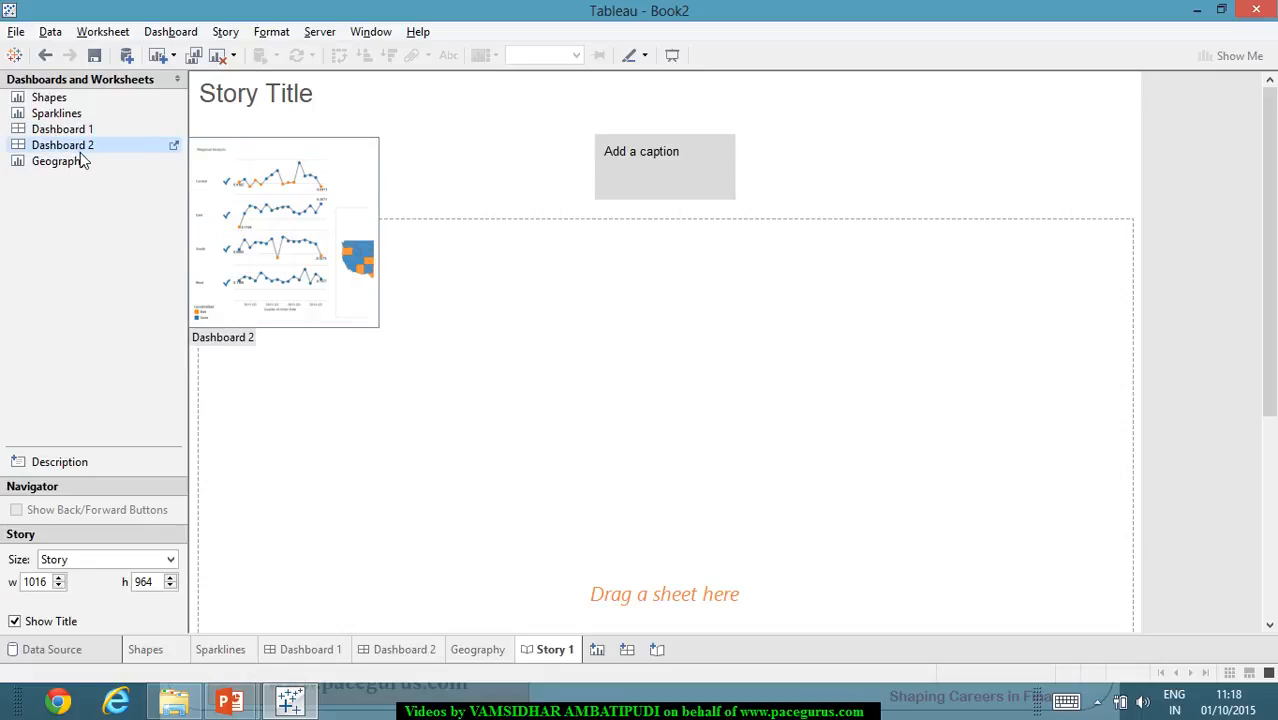
pyautogui.doubleClick(86, 152)
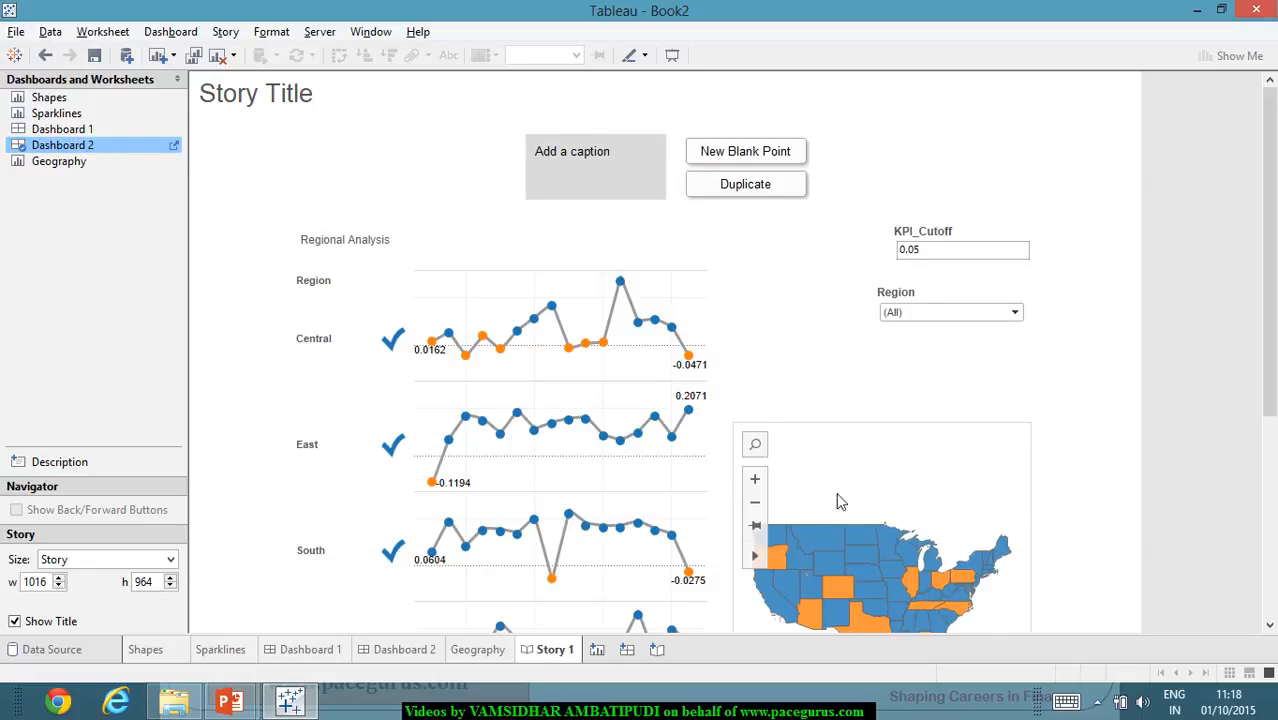
# - Replace the story's title with "South Analysis"
pyautogui.click(598, 157)
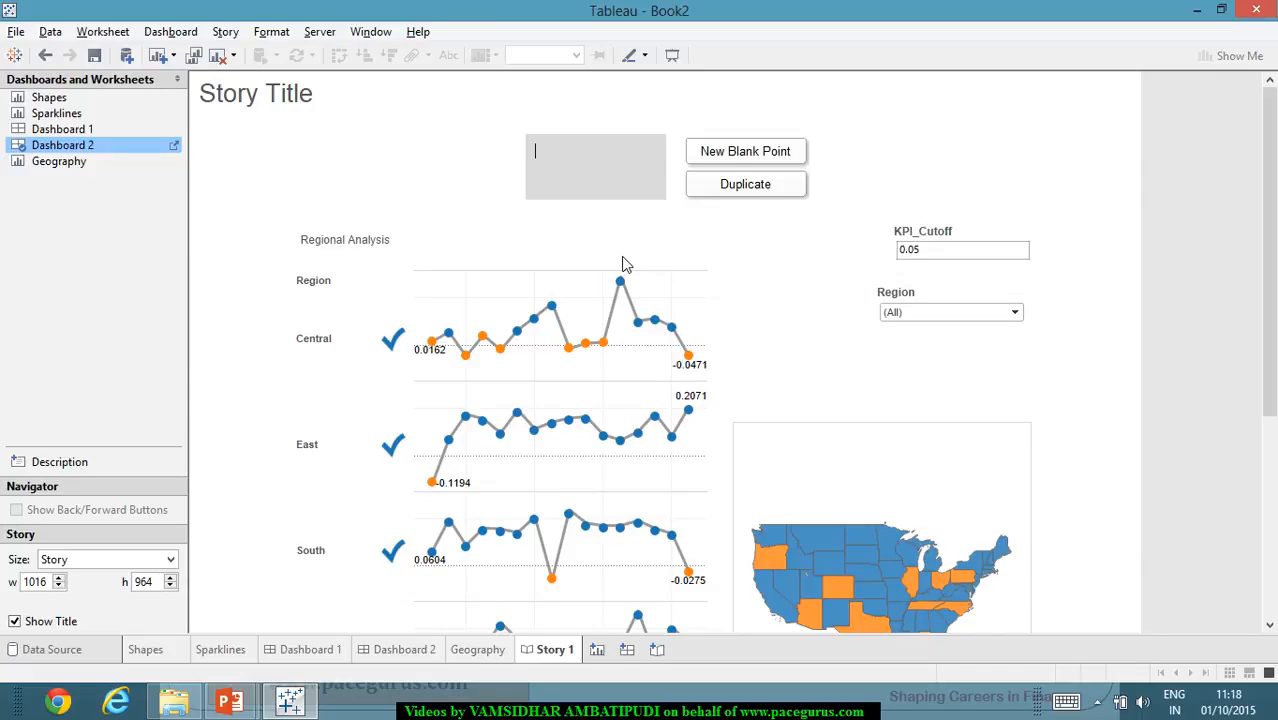
pyautogui.doubleClick(247, 102)
pyautogui.moveTo(565, 288); pyautogui.dragTo(342, 277)
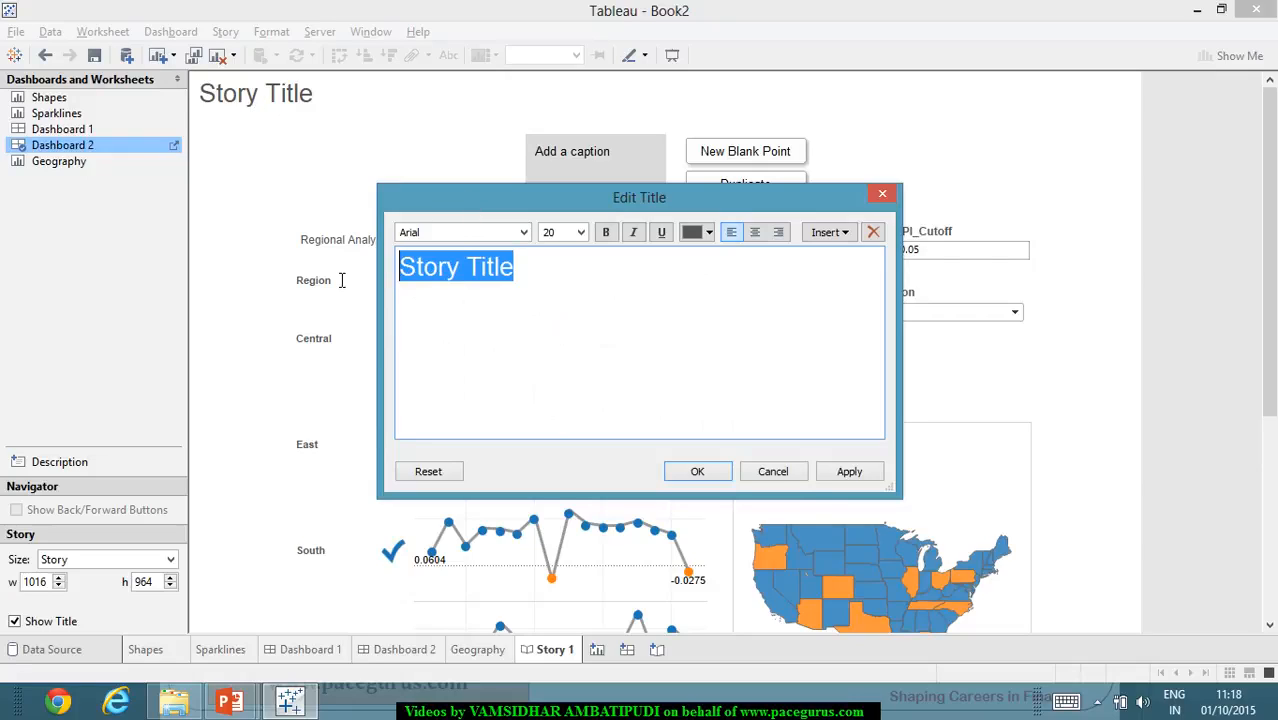
pyautogui.write('South')
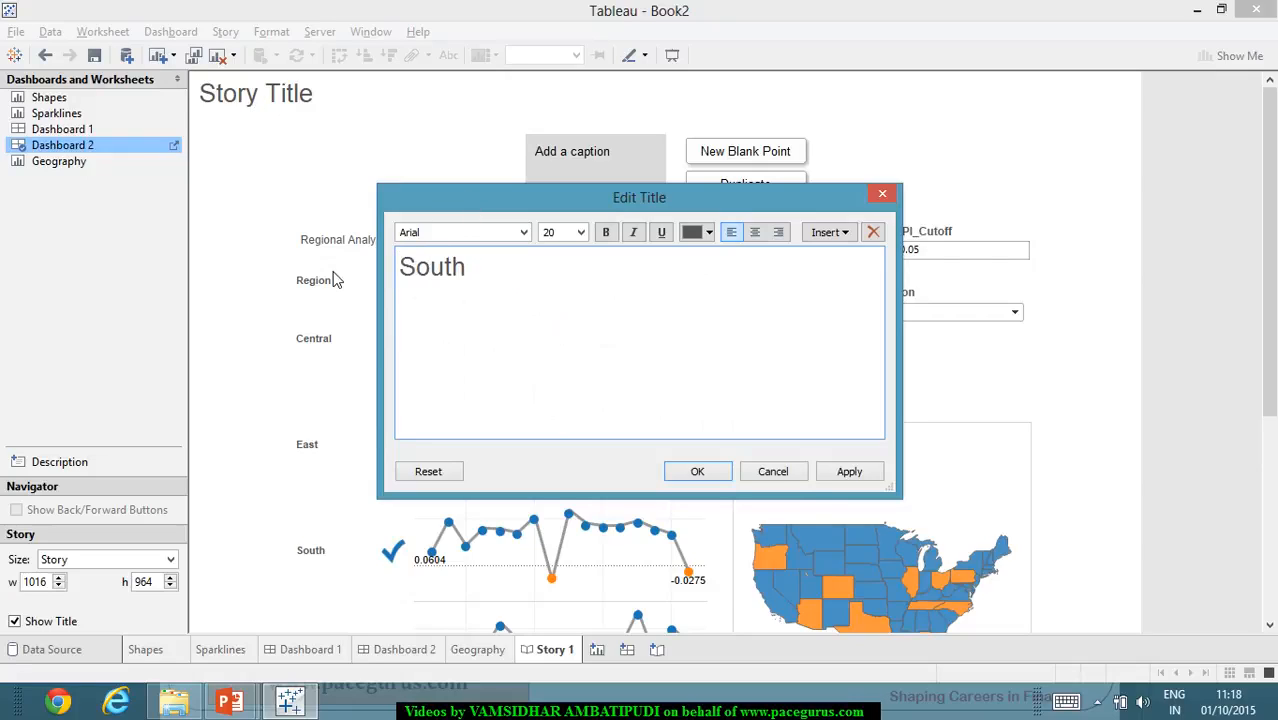
pyautogui.write(' Analysis')
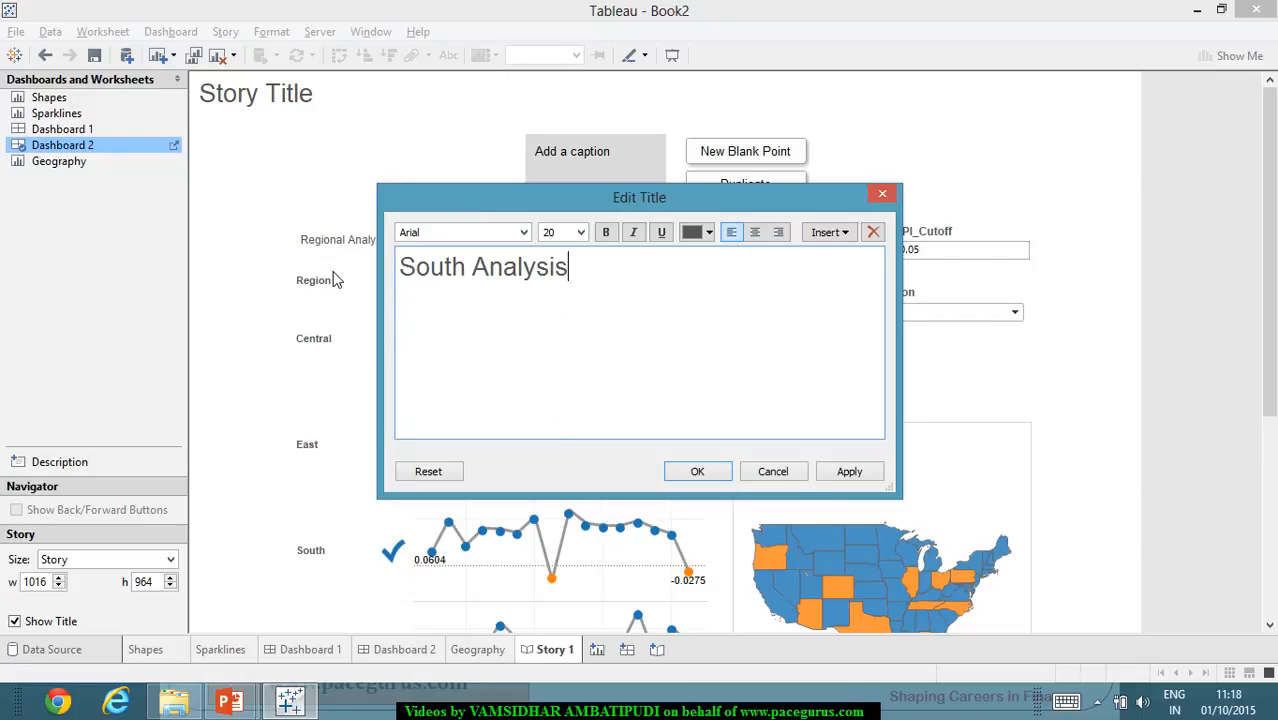
pyautogui.click(849, 471)
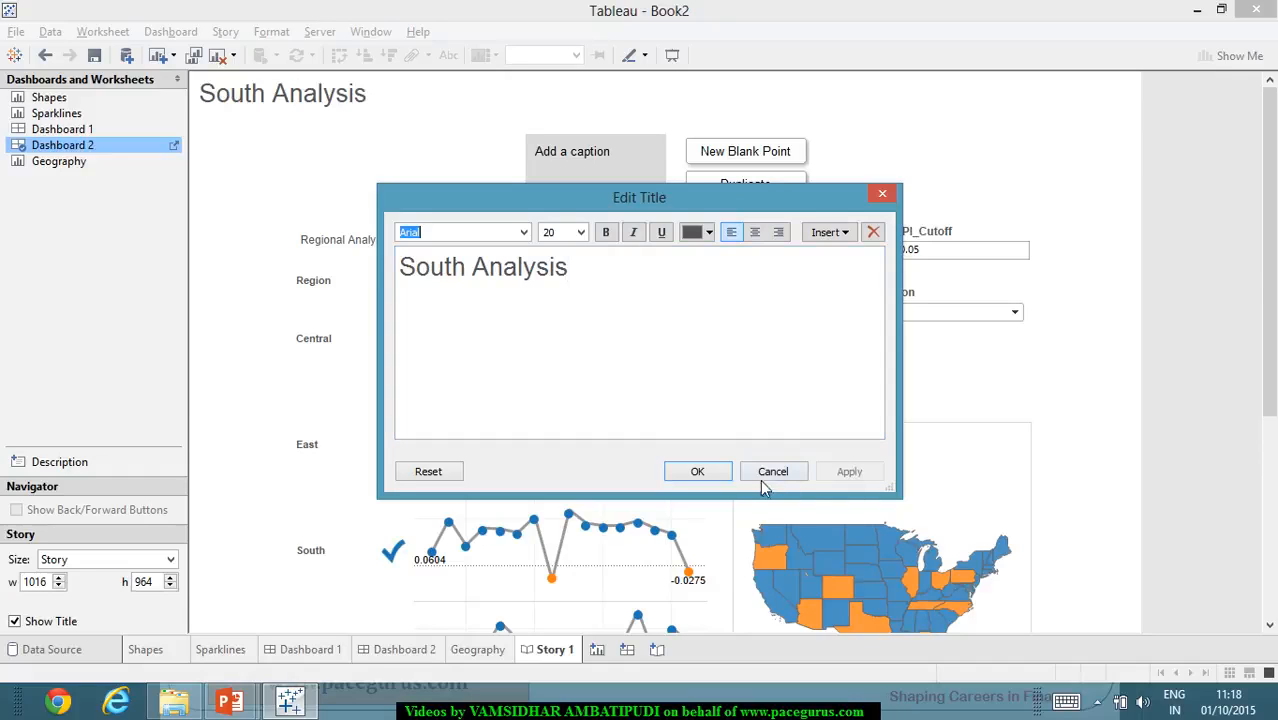
pyautogui.click(697, 471)
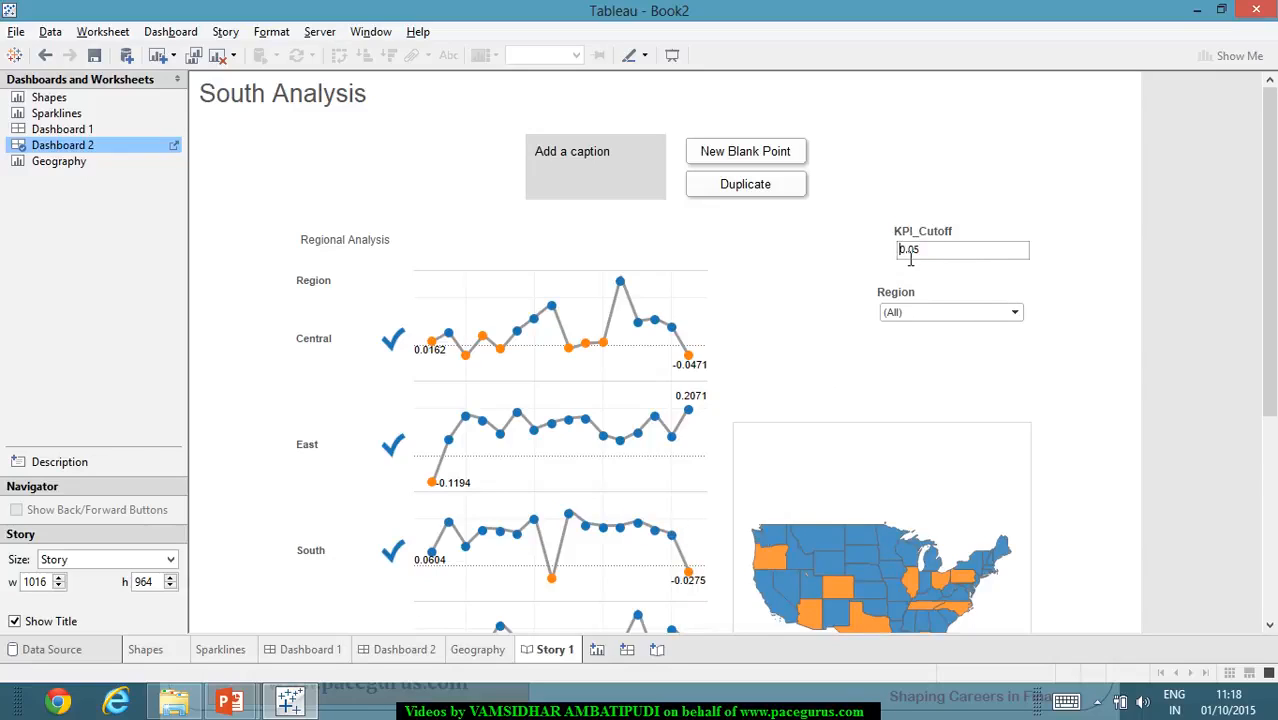
# - Set the KPI_Cutoff parameter in the story point to 0.1
pyautogui.moveTo(956, 265); pyautogui.dragTo(896, 257)
pyautogui.write('0.1')
pyautogui.press('Return')
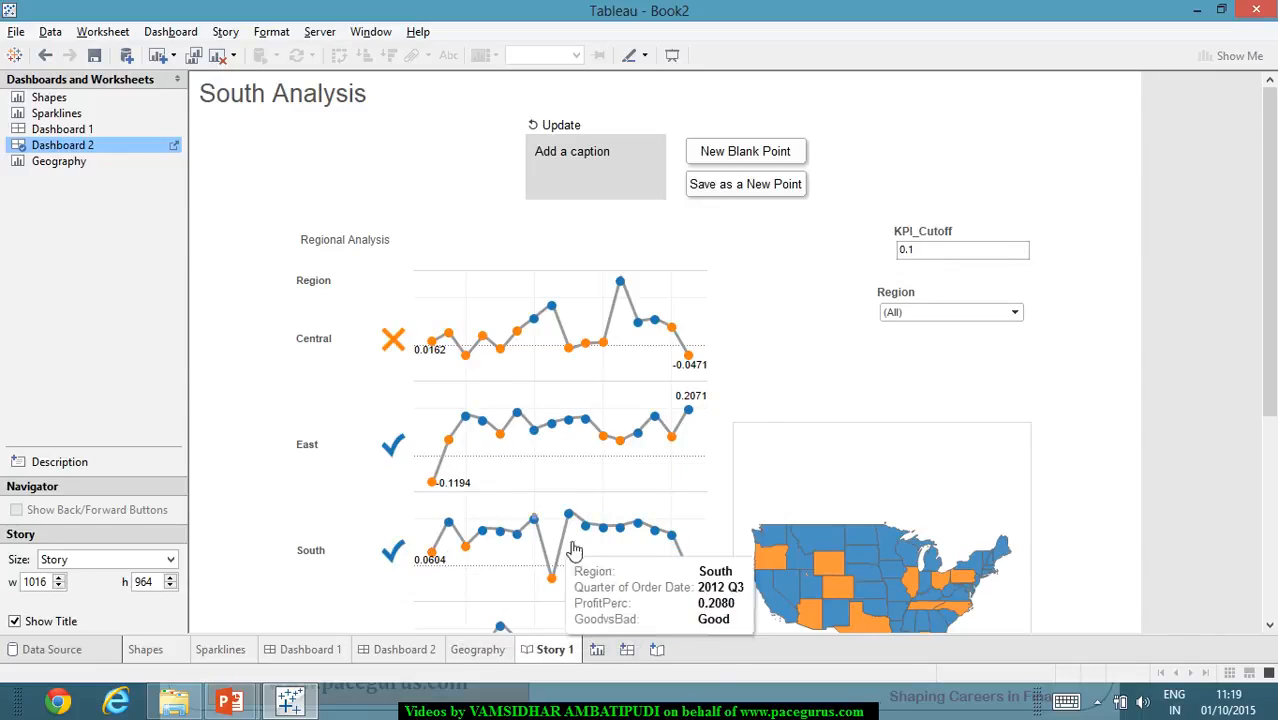
# - Caption the first story point "Overall the south"
pyautogui.click(601, 164)
pyautogui.write('Ov')
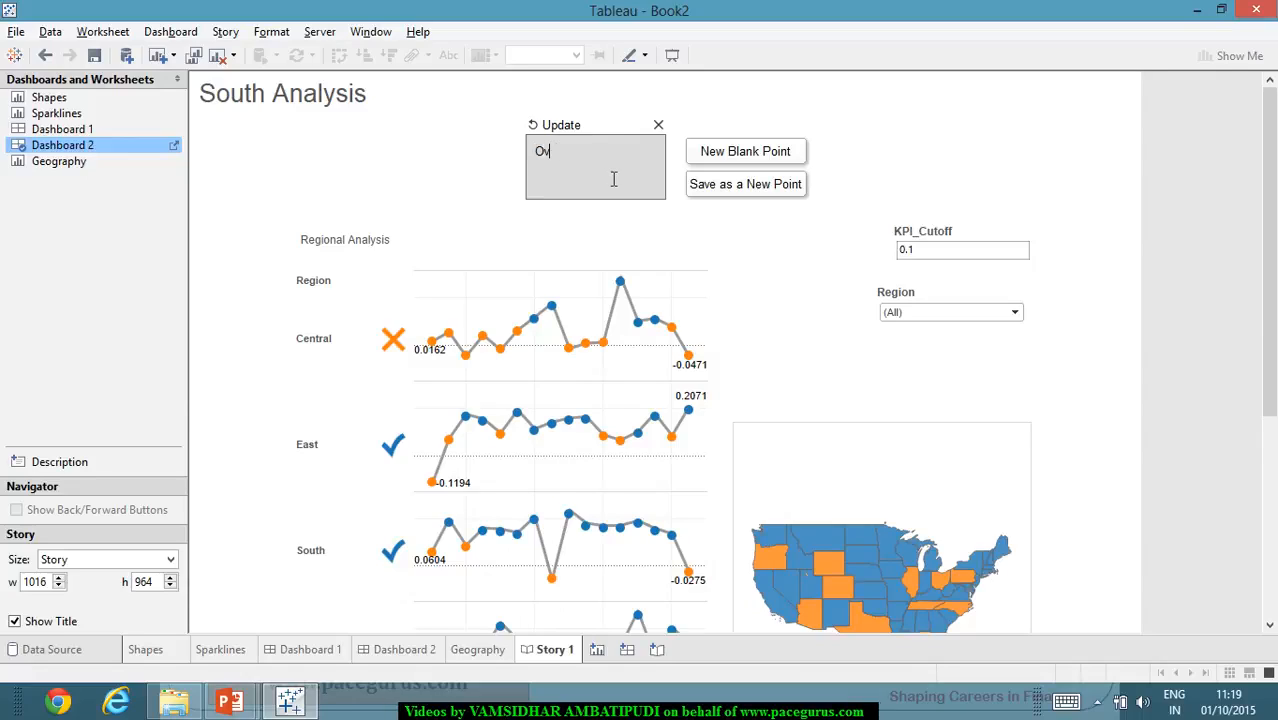
pyautogui.write('erall the south')
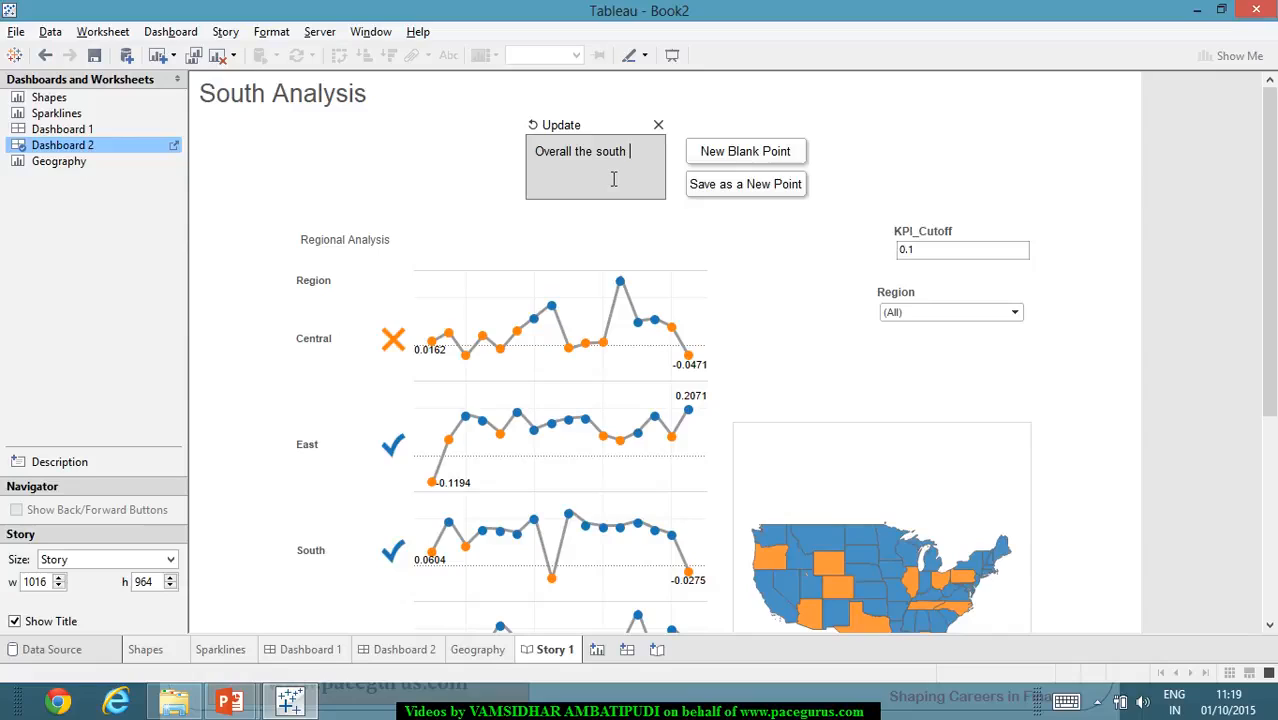
# - Change the story's title to "Central Analysis"
pyautogui.doubleClick(298, 100)
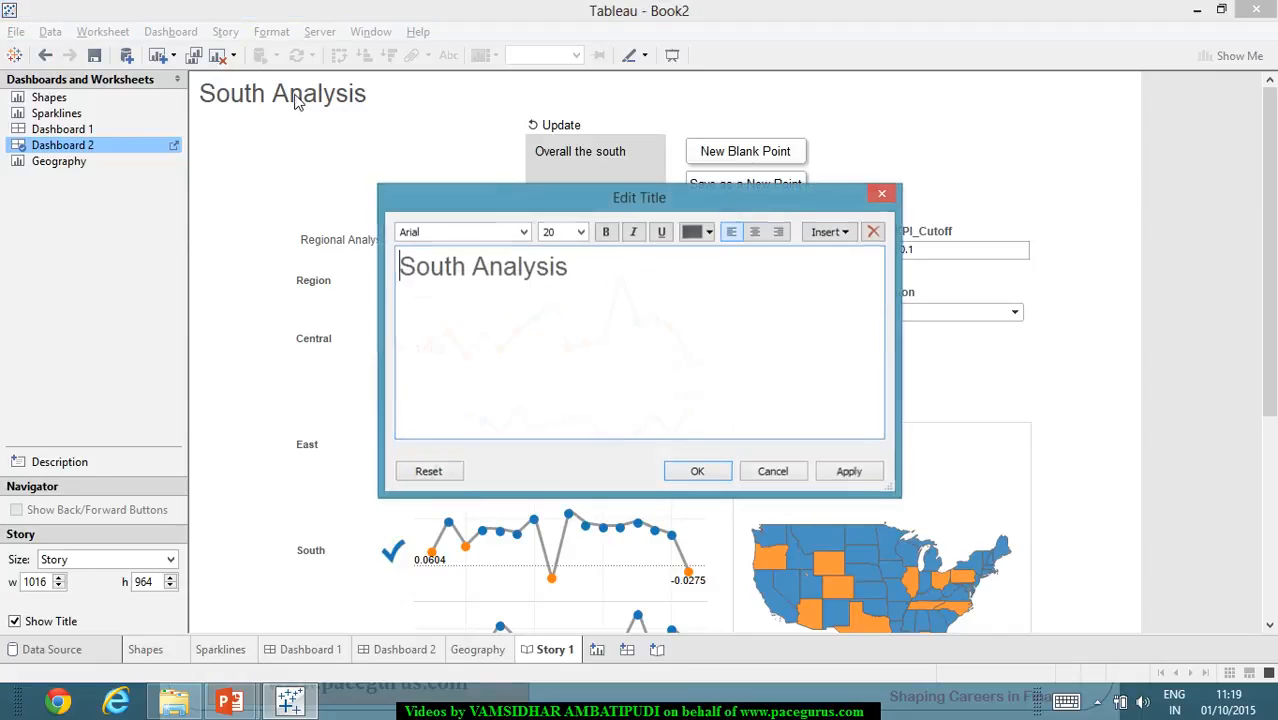
pyautogui.doubleClick(464, 267)
pyautogui.write('Central')
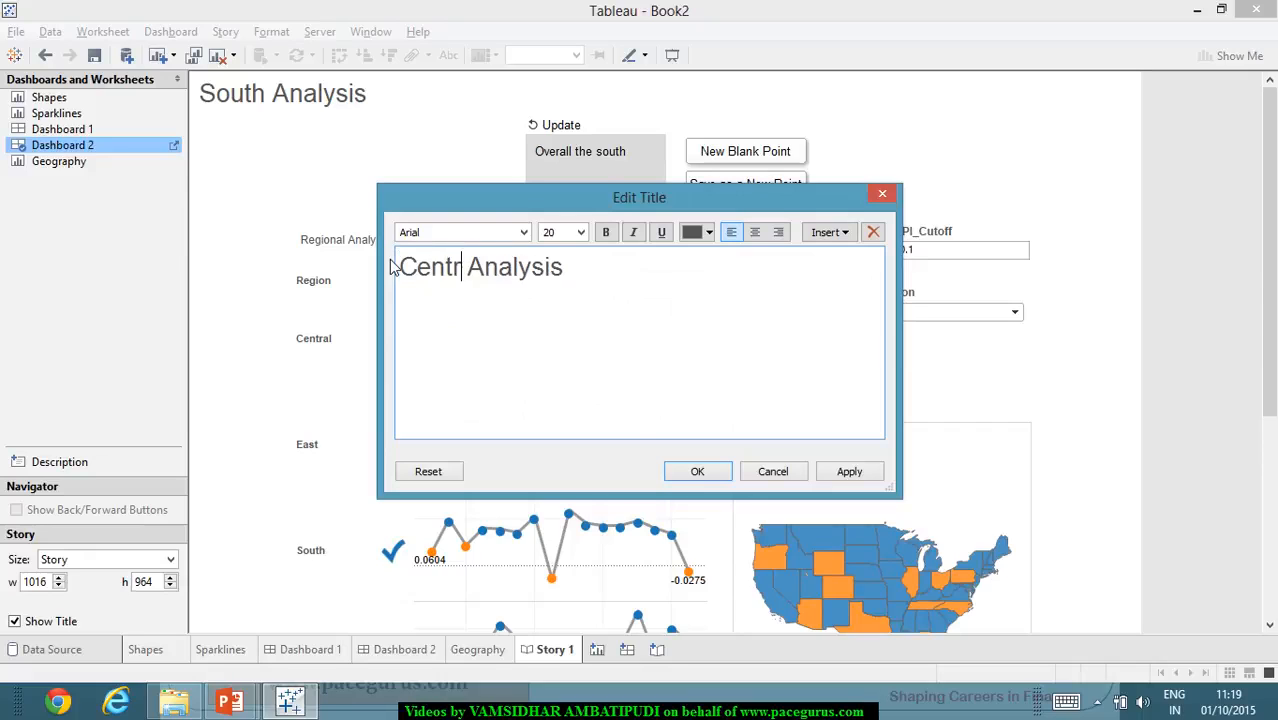
pyautogui.click(824, 476)
pyautogui.click(708, 473)
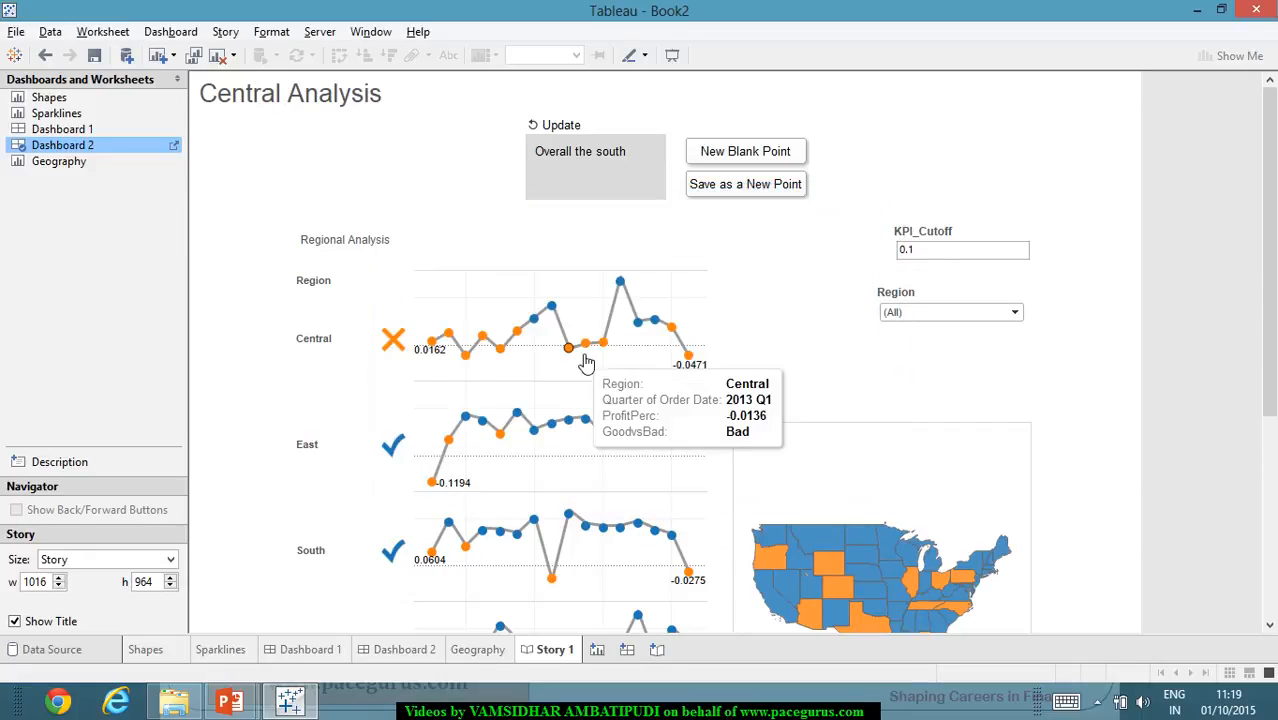
# - Replace the first story point's caption with "Central is not performing well"
pyautogui.doubleClick(634, 158)
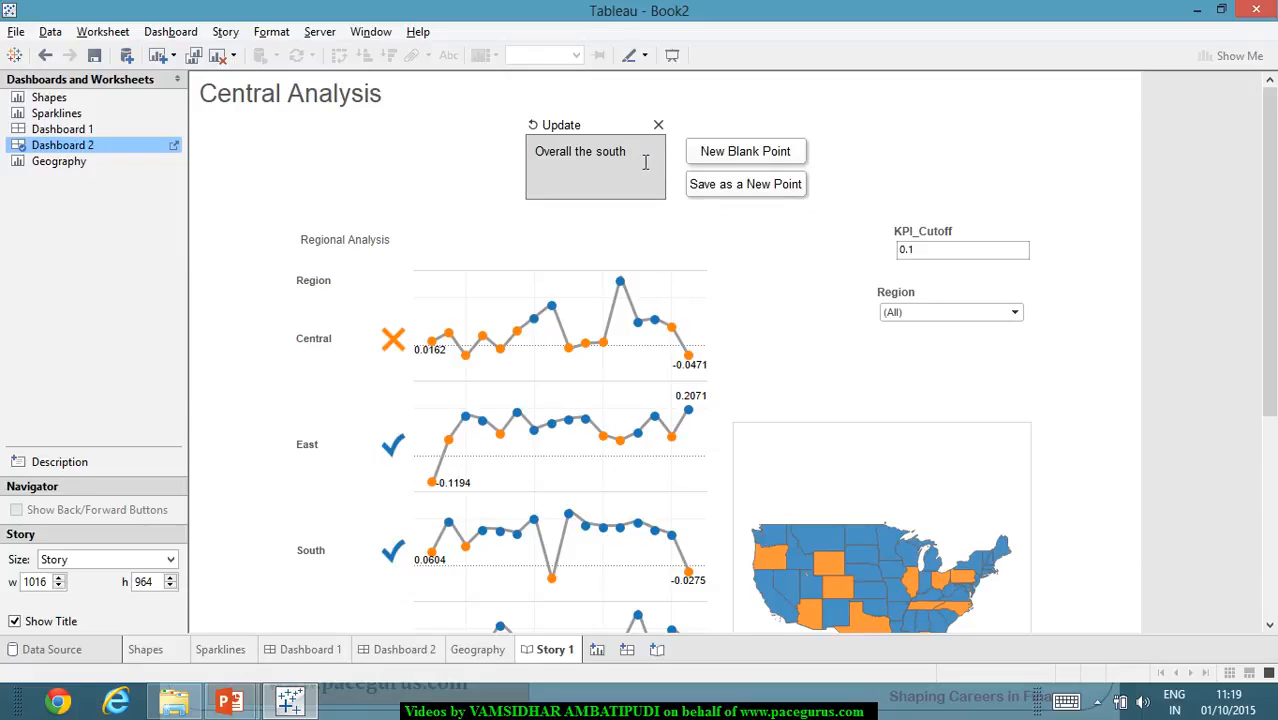
pyautogui.moveTo(644, 158); pyautogui.dragTo(530, 155)
pyautogui.write('Ce')
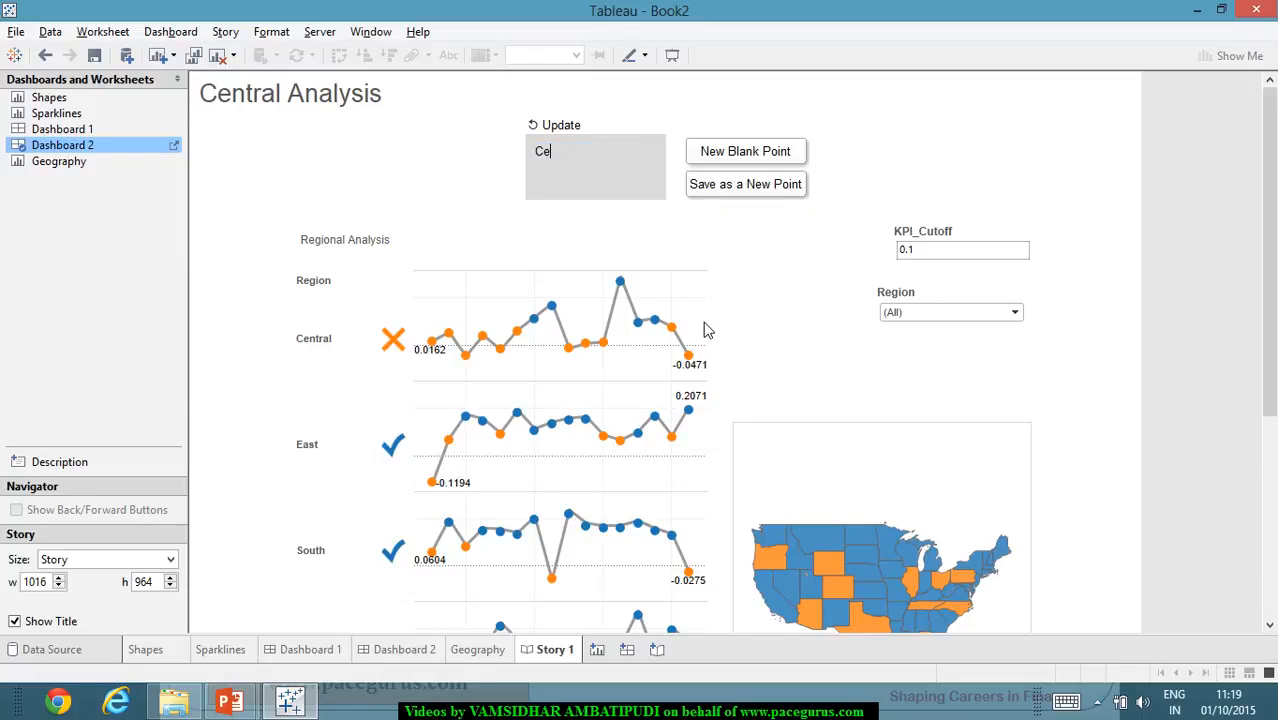
pyautogui.write('ntral is not performing well')
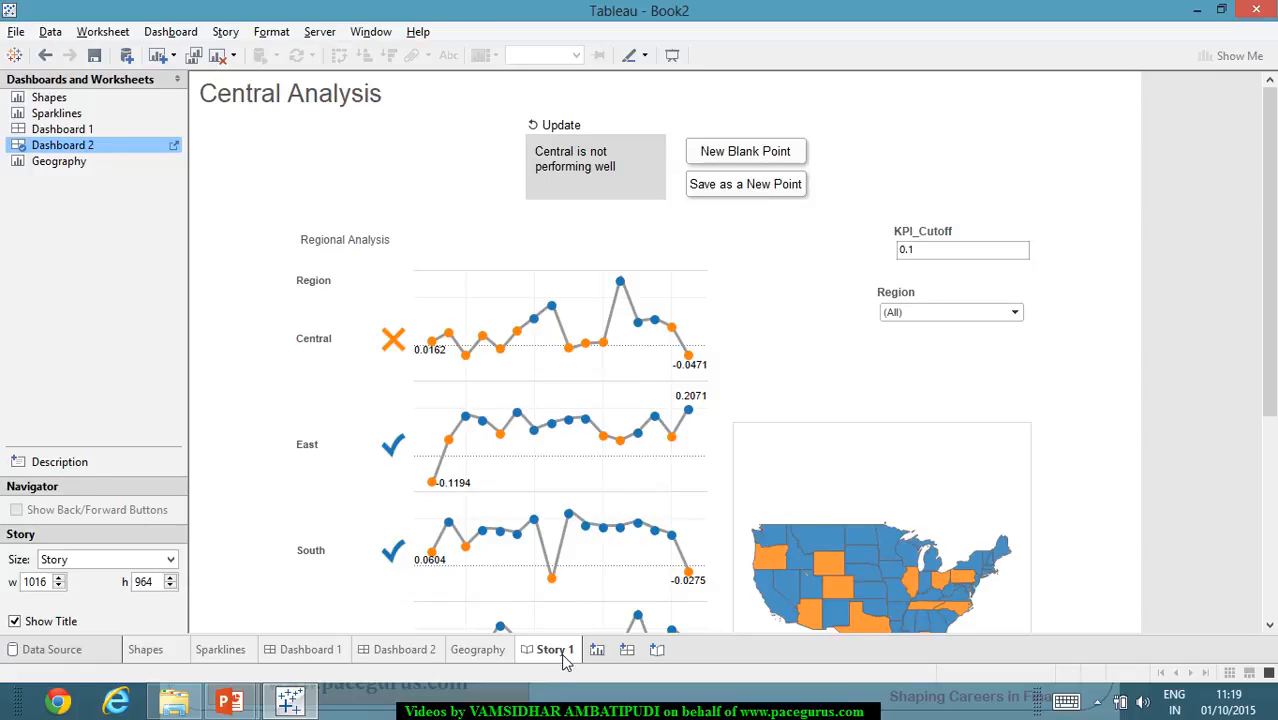
# - Duplicate the Story 1 sheet
pyautogui.moveTo(565, 660)
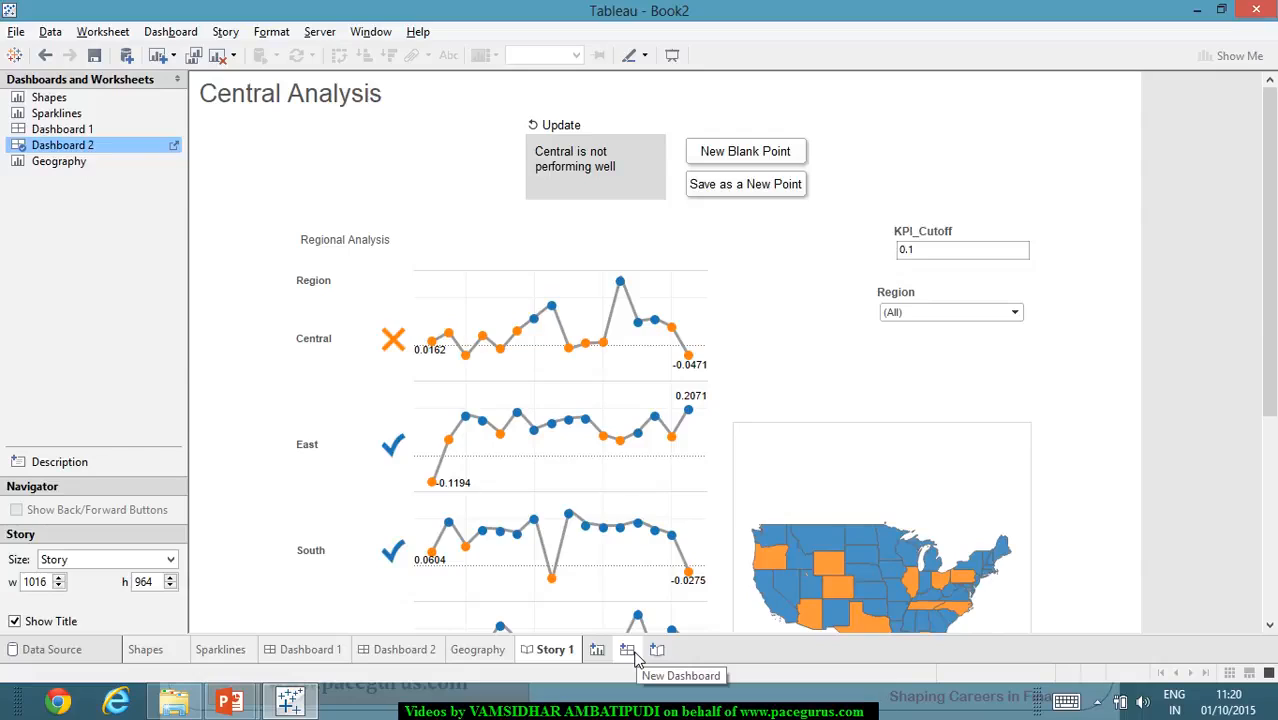
pyautogui.rightClick(556, 657)
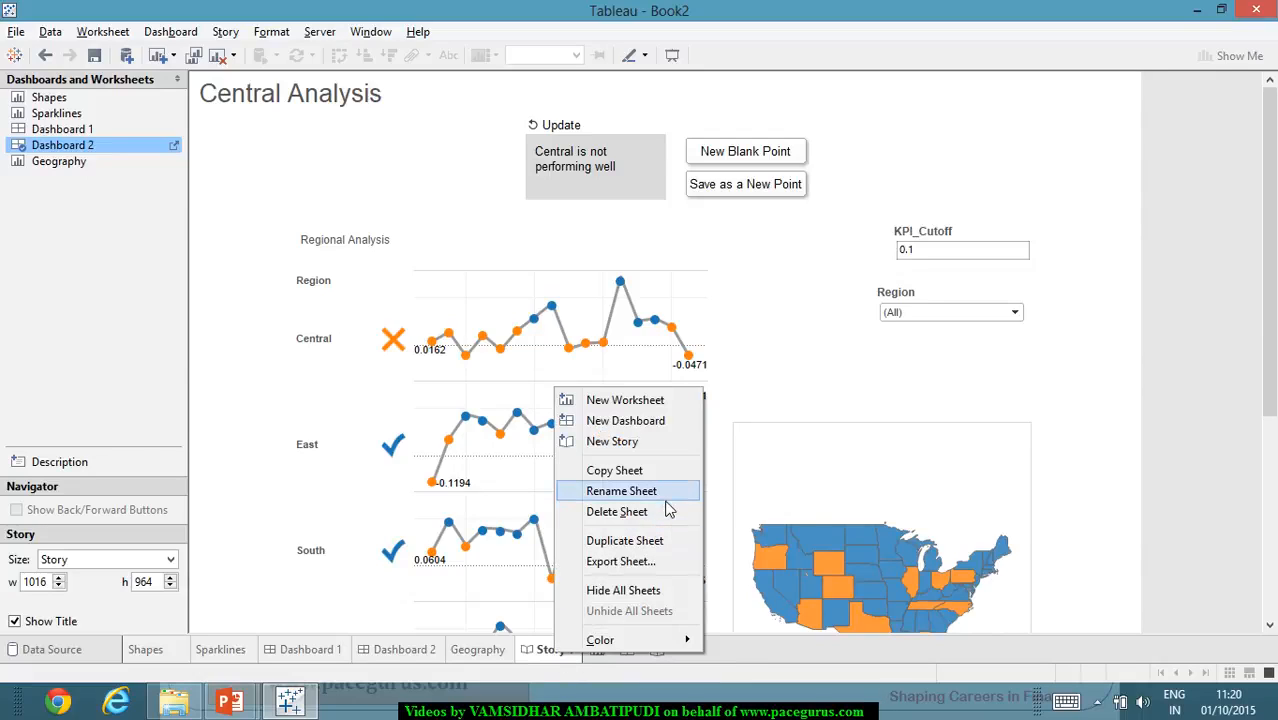
pyautogui.click(666, 540)
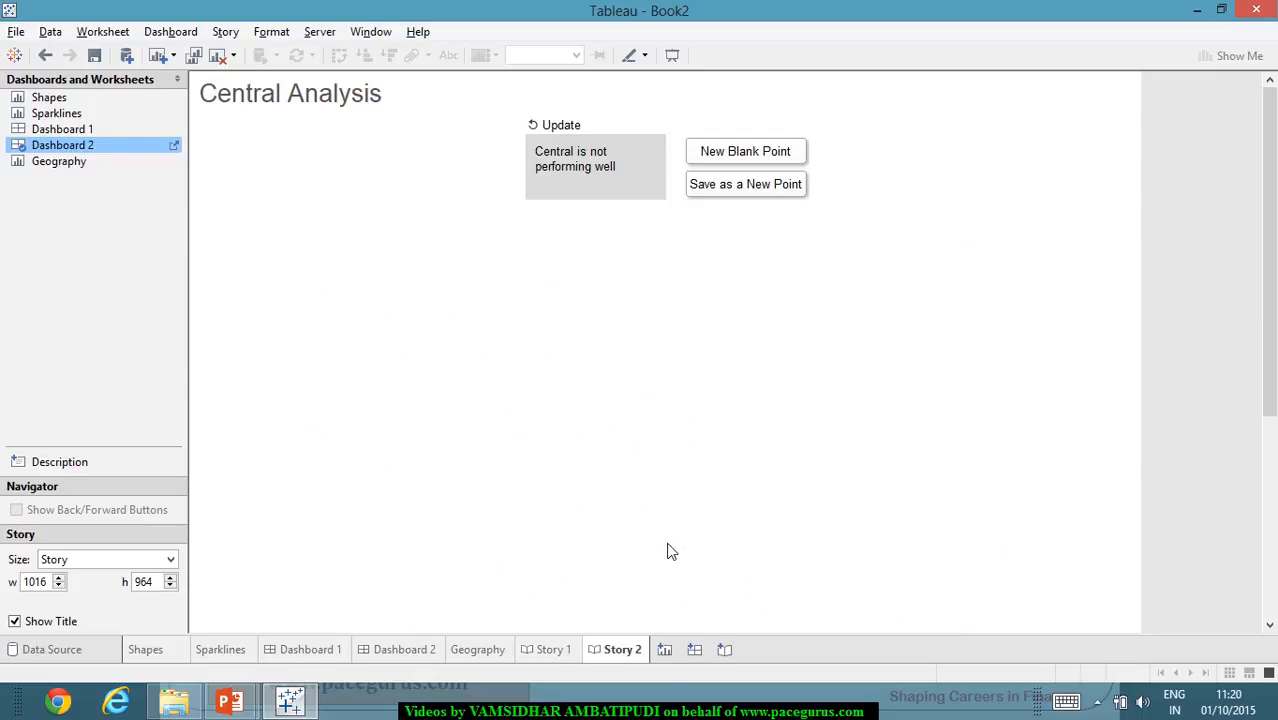
pyautogui.moveTo(627, 661)
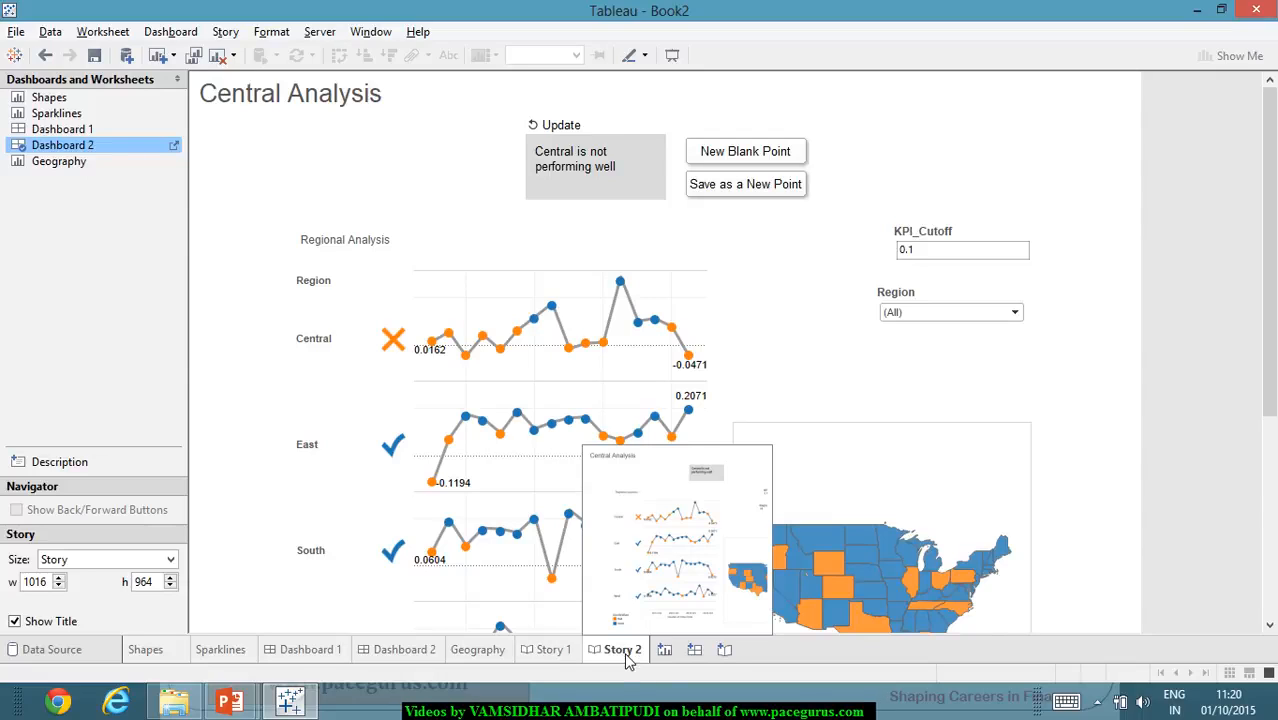
# - Add a new blank point to the duplicated story and place Dashboard 2 in it
pyautogui.click(762, 155)
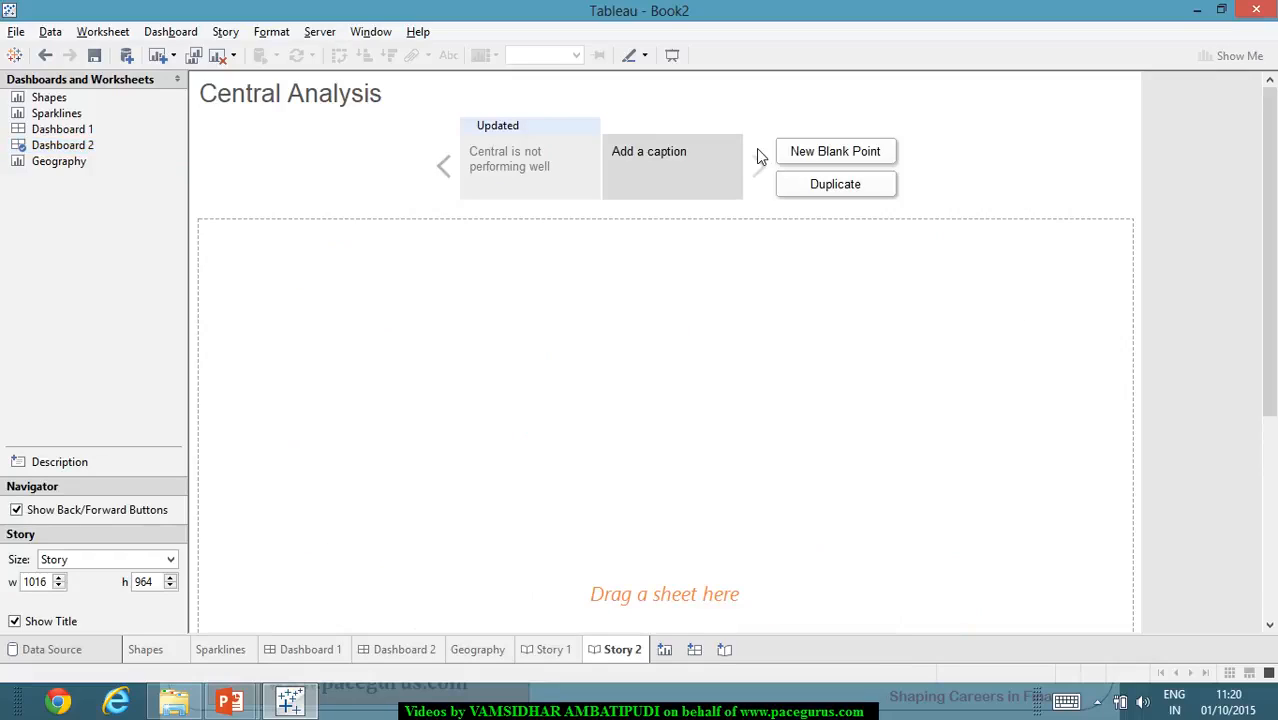
pyautogui.click(627, 155)
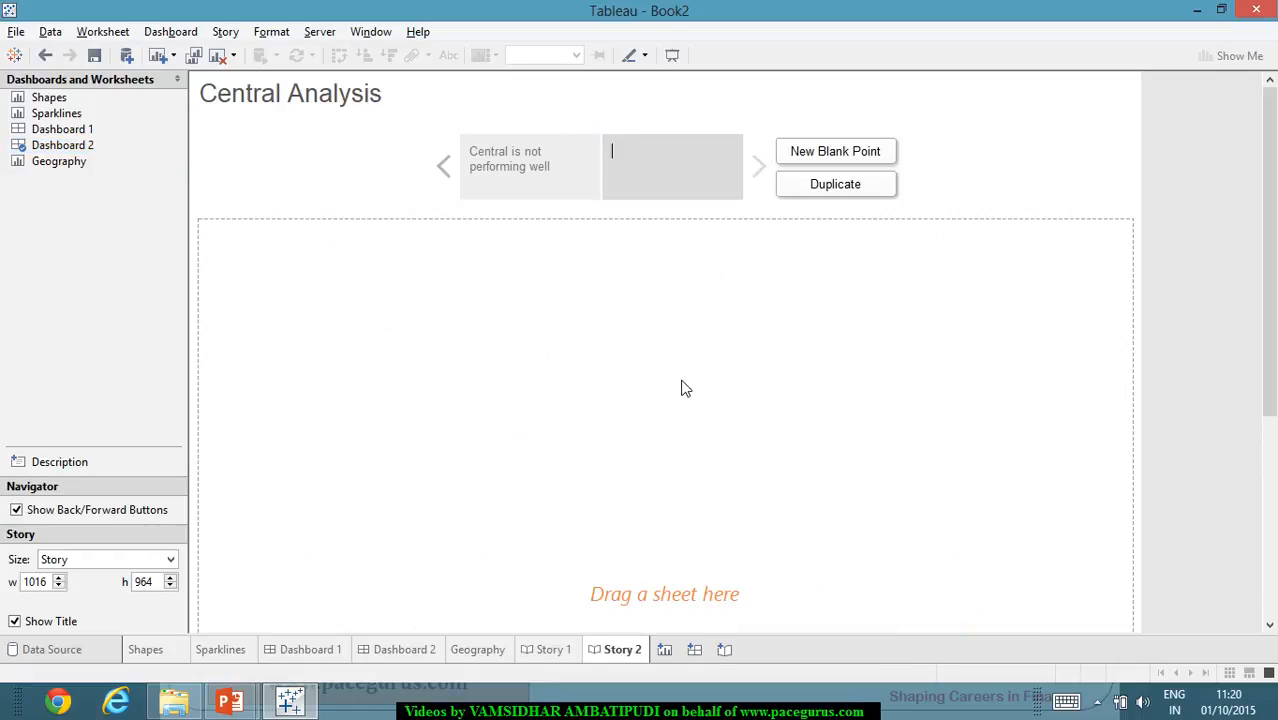
pyautogui.scroll(-2, 676, 386)
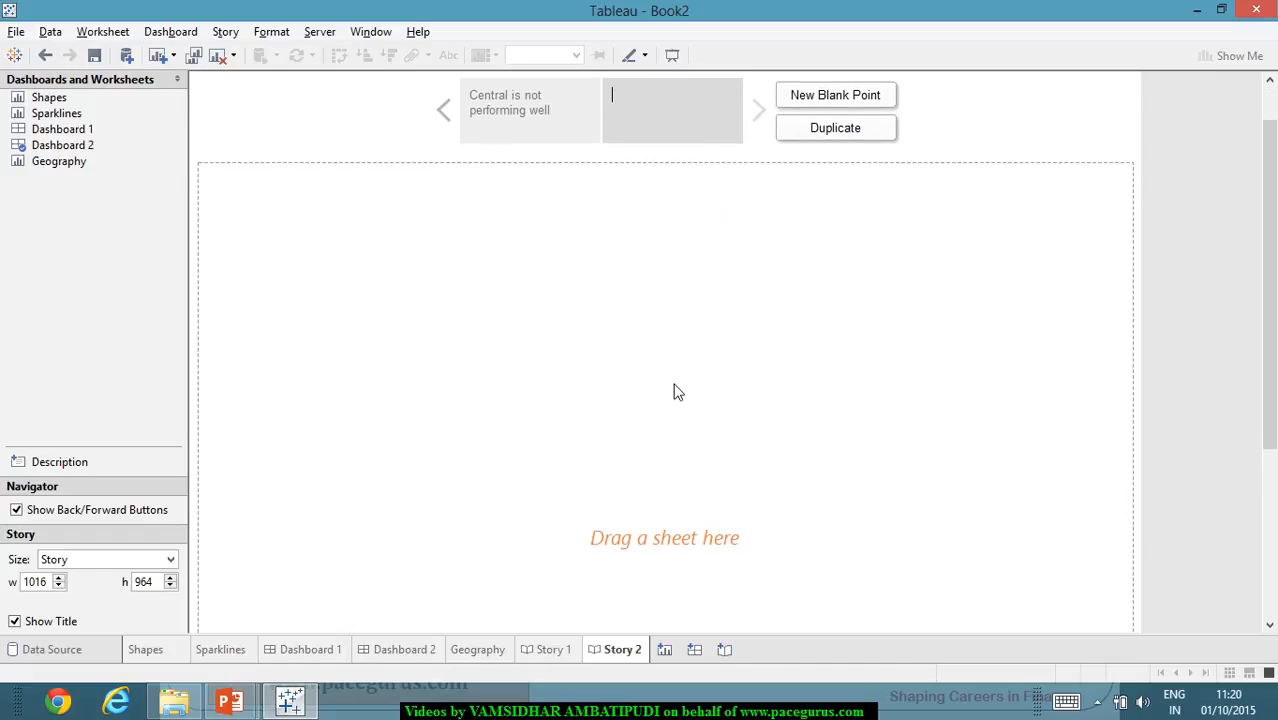
pyautogui.scroll(2, 674, 391)
pyautogui.moveTo(54, 150)
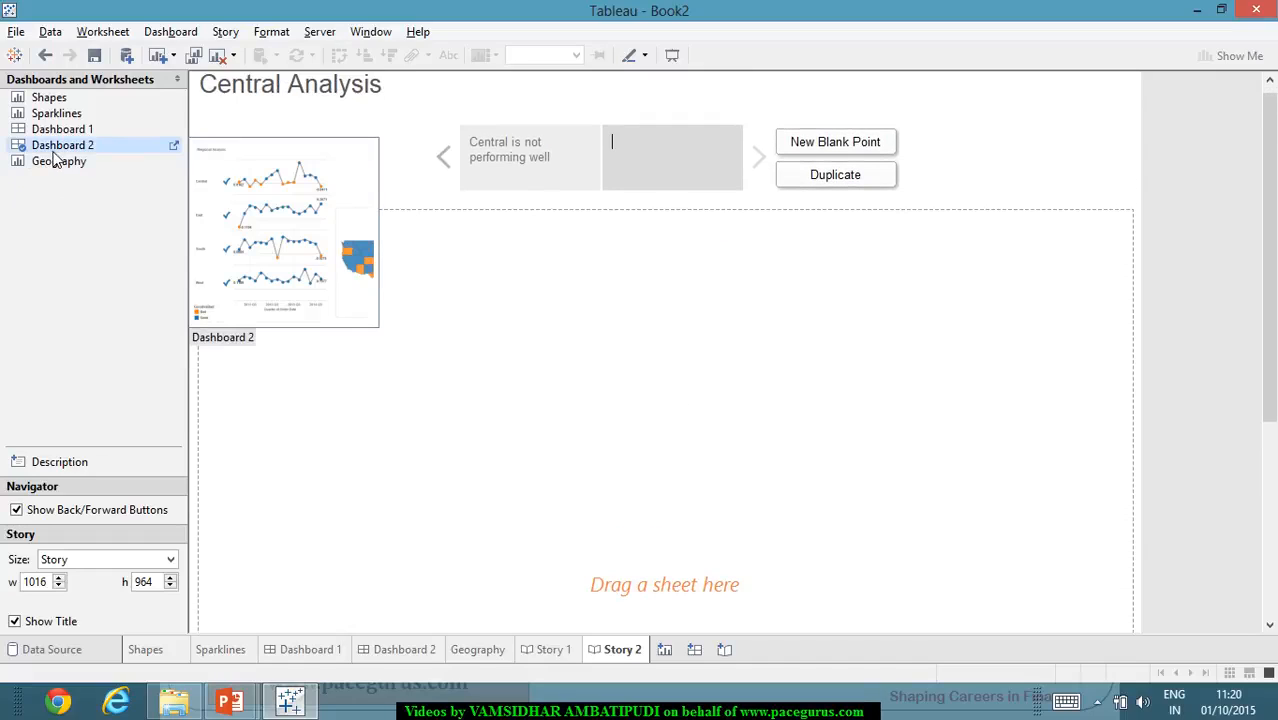
pyautogui.click(53, 153)
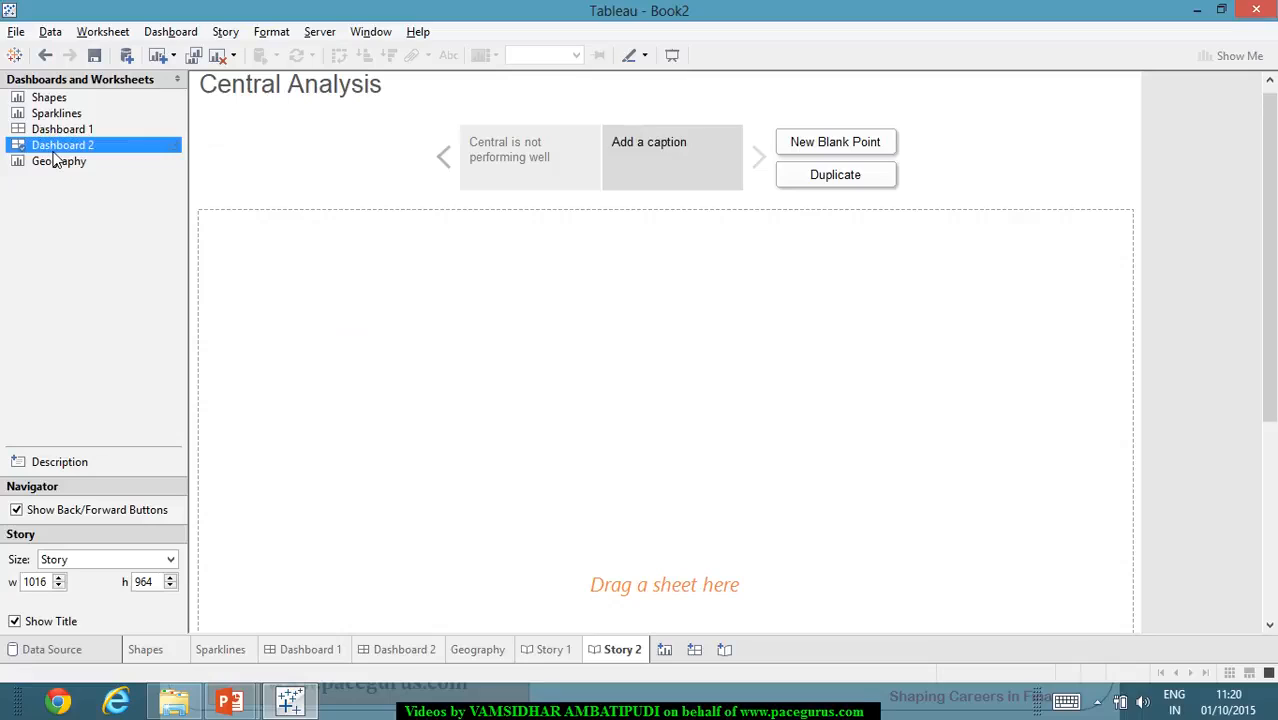
pyautogui.doubleClick(54, 152)
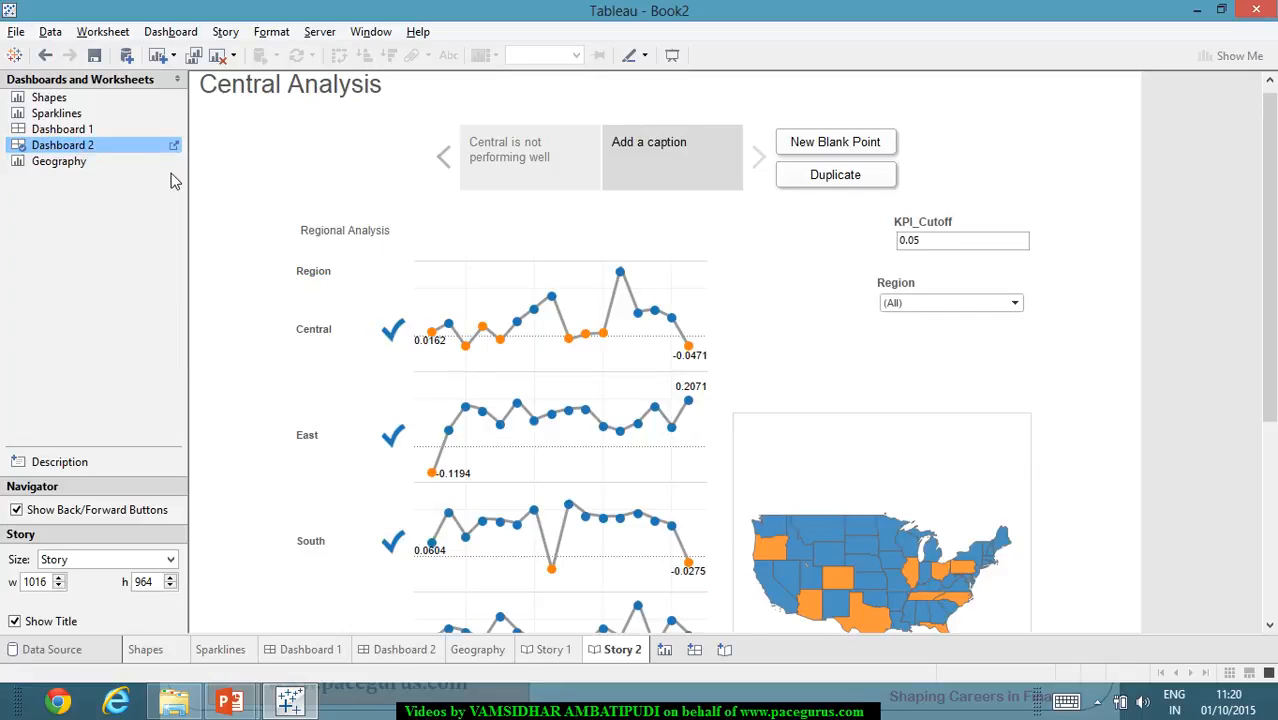
# - Caption the second story point "However in a few quarters it has done decently well"
pyautogui.doubleClick(667, 162)
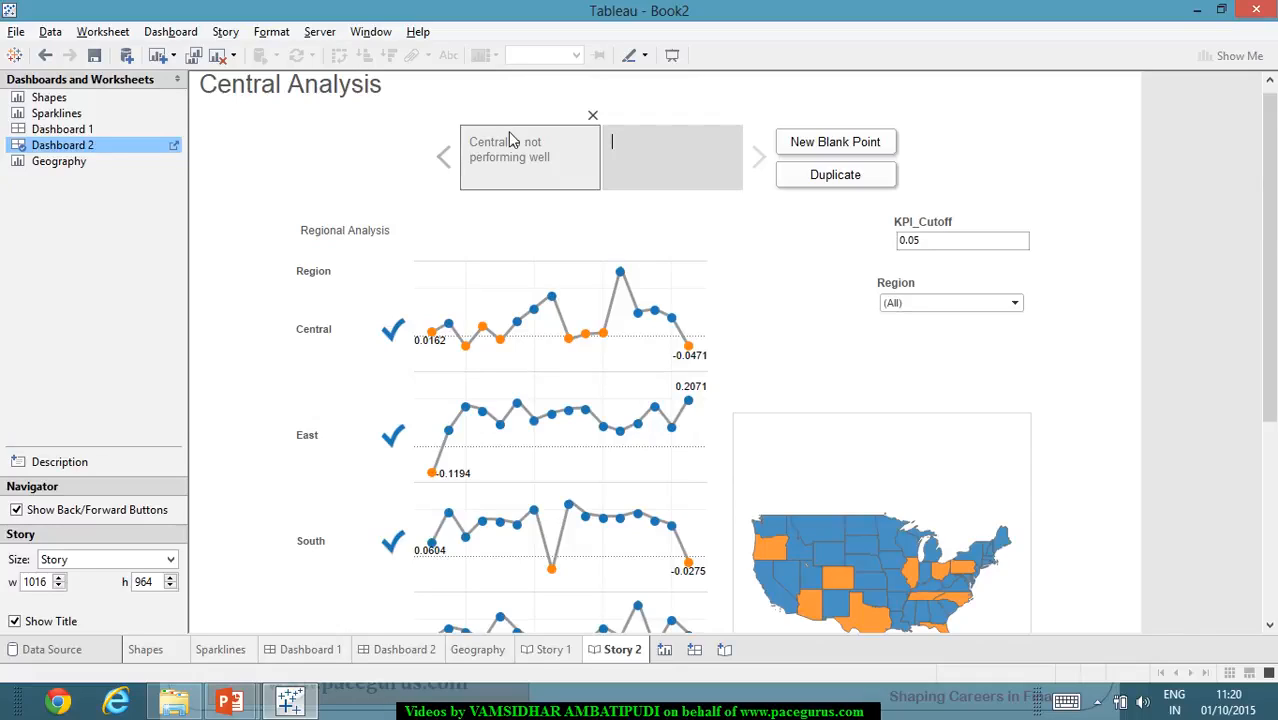
pyautogui.click(727, 218)
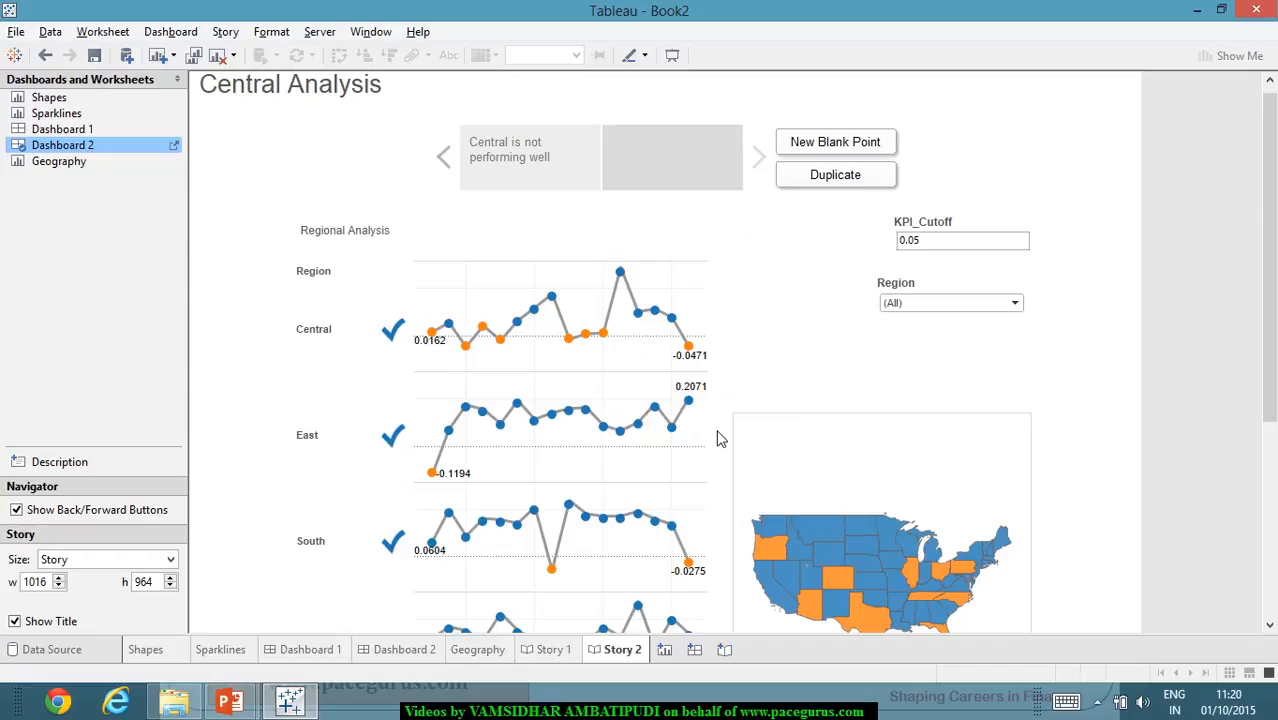
pyautogui.write('However in a few quarte')
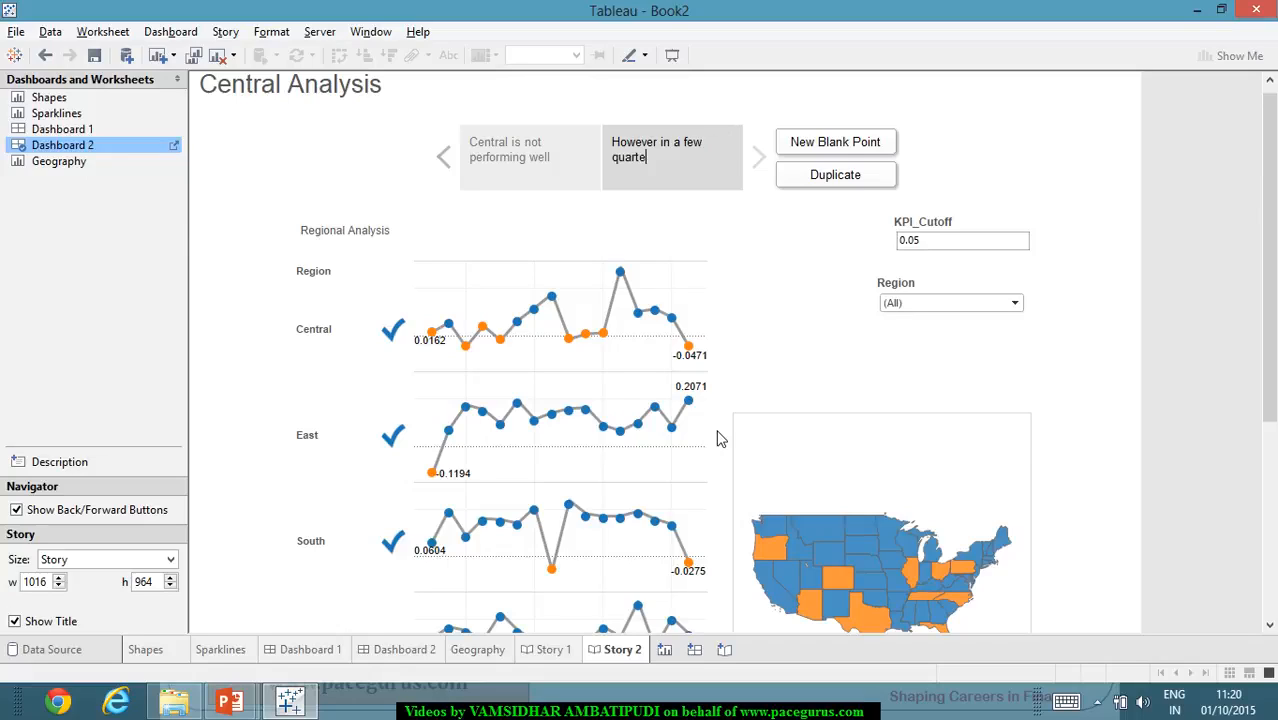
pyautogui.write('rs it has don')
pyautogui.write('e decently well')
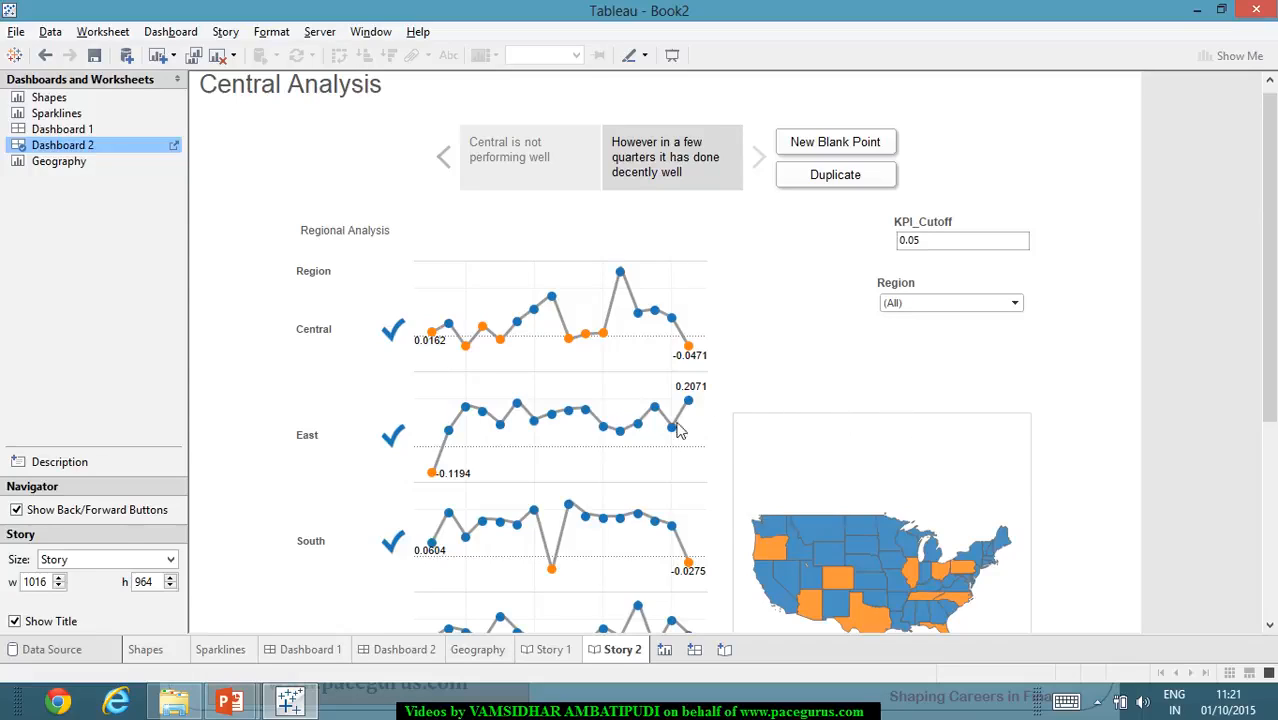
# - Filter the second story point's Region to Central and check the region check marks beside the sparklines
pyautogui.moveTo(676, 430)
pyautogui.click(1013, 306)
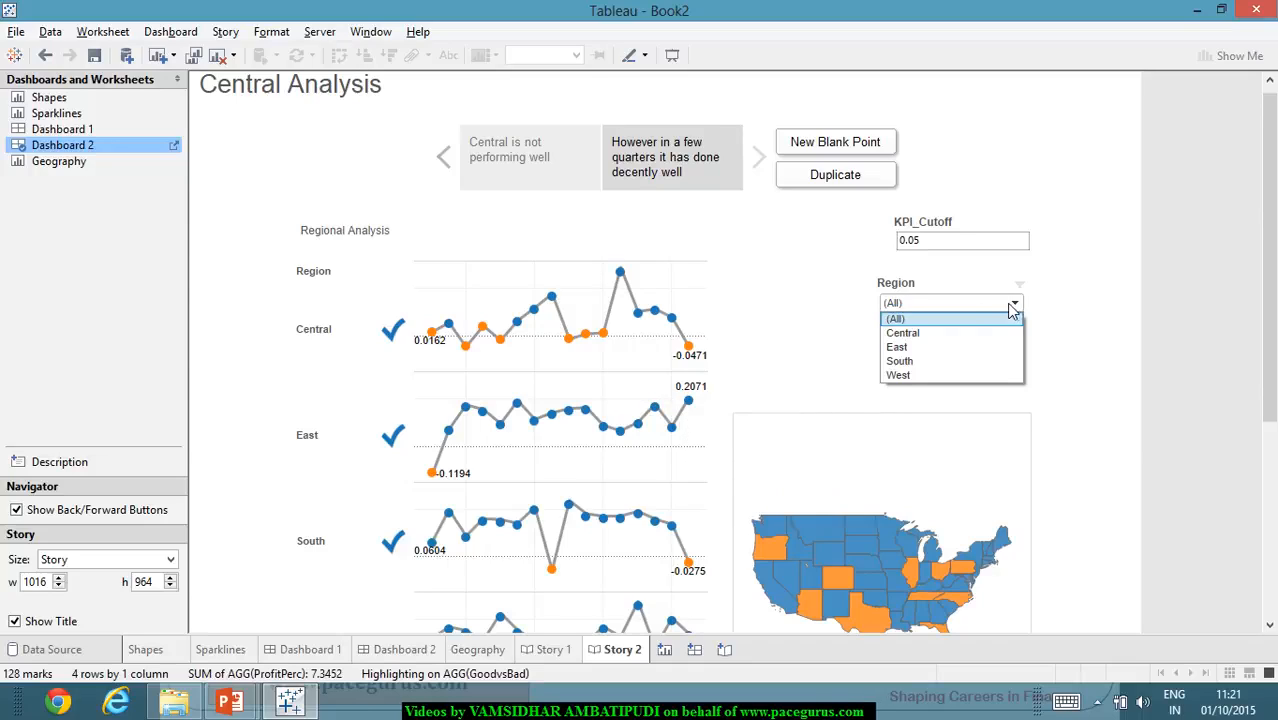
pyautogui.click(958, 336)
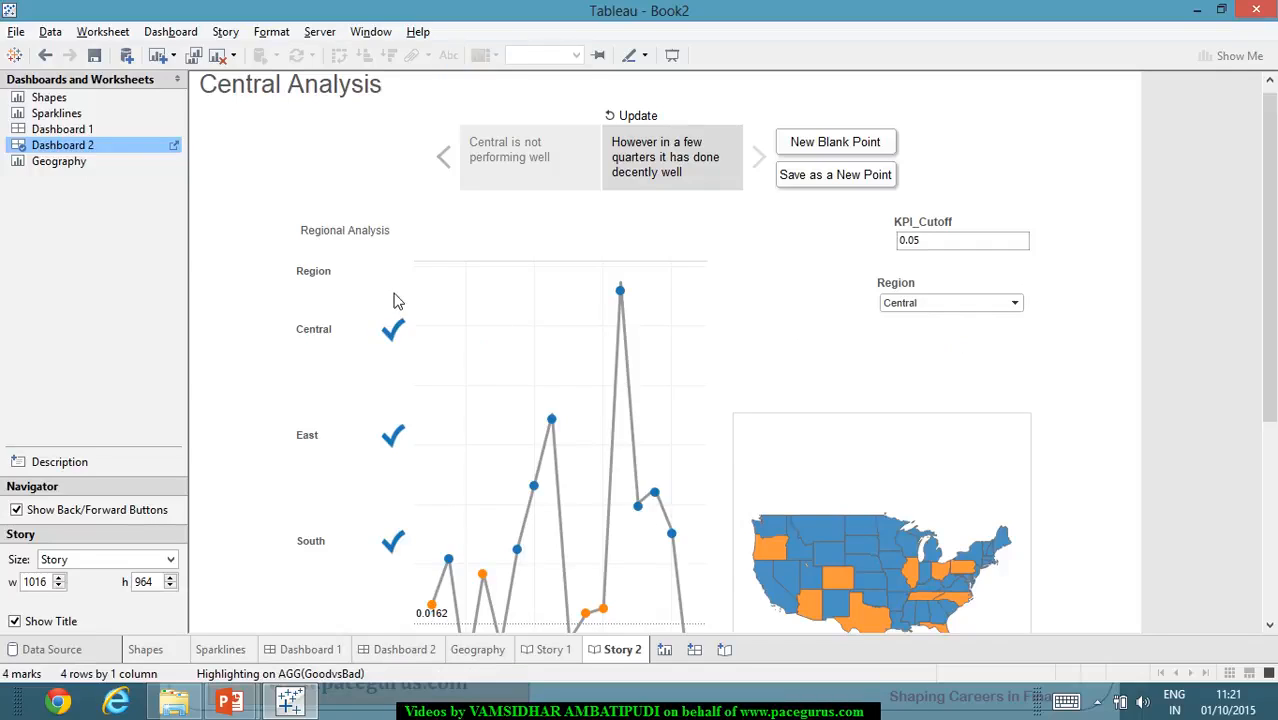
pyautogui.moveTo(396, 343)
# - Compare the filters of the Shapes and Sparklines sheets, and try adding a Region filter to Shapes
pyautogui.click(146, 650)
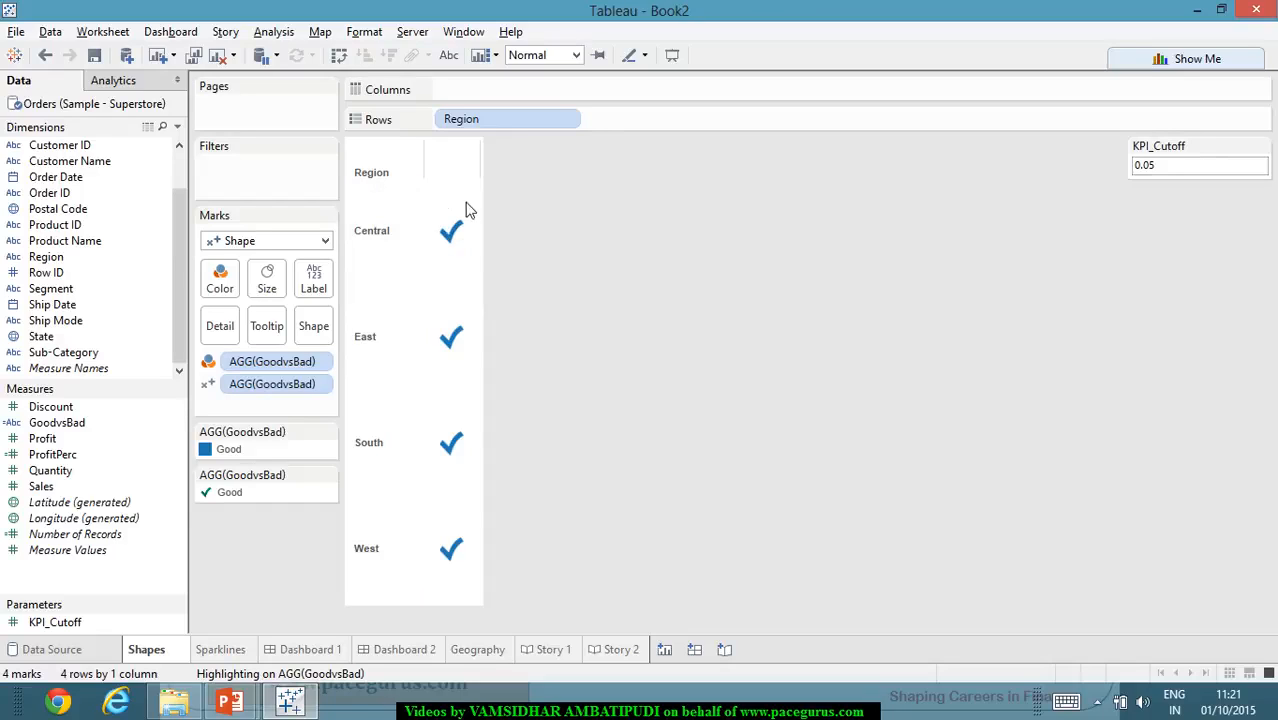
pyautogui.click(222, 650)
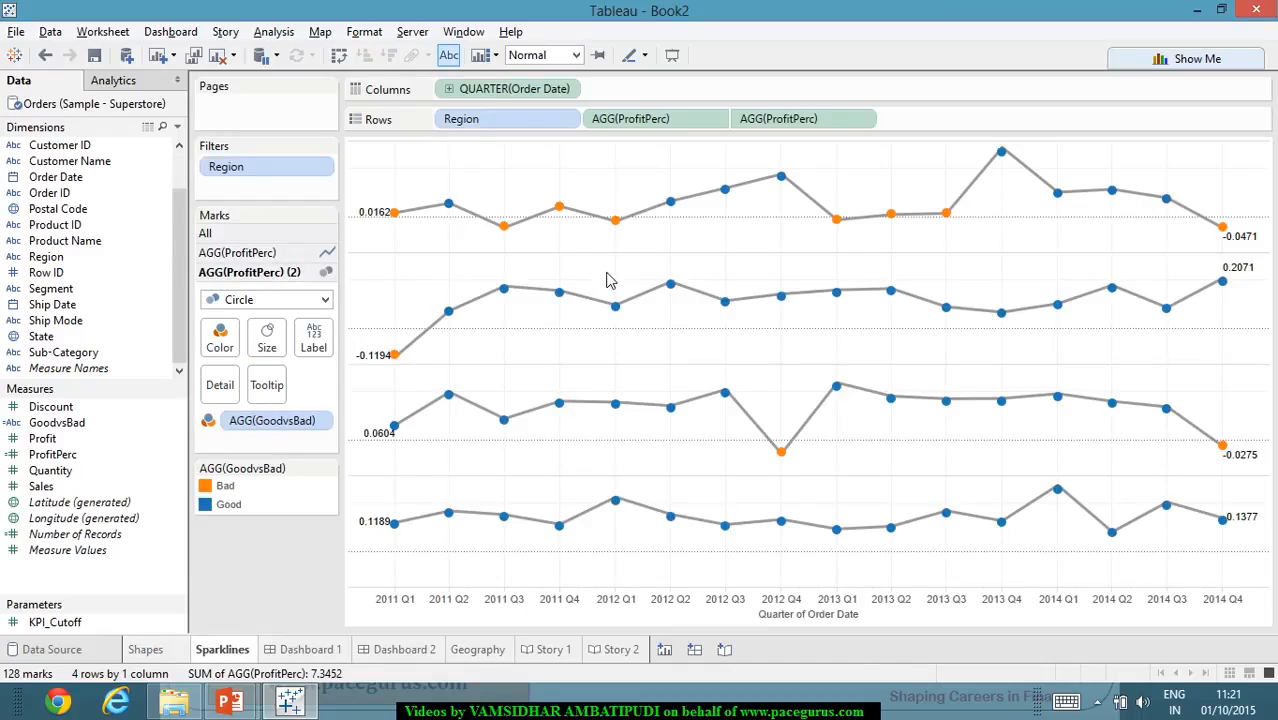
pyautogui.click(152, 650)
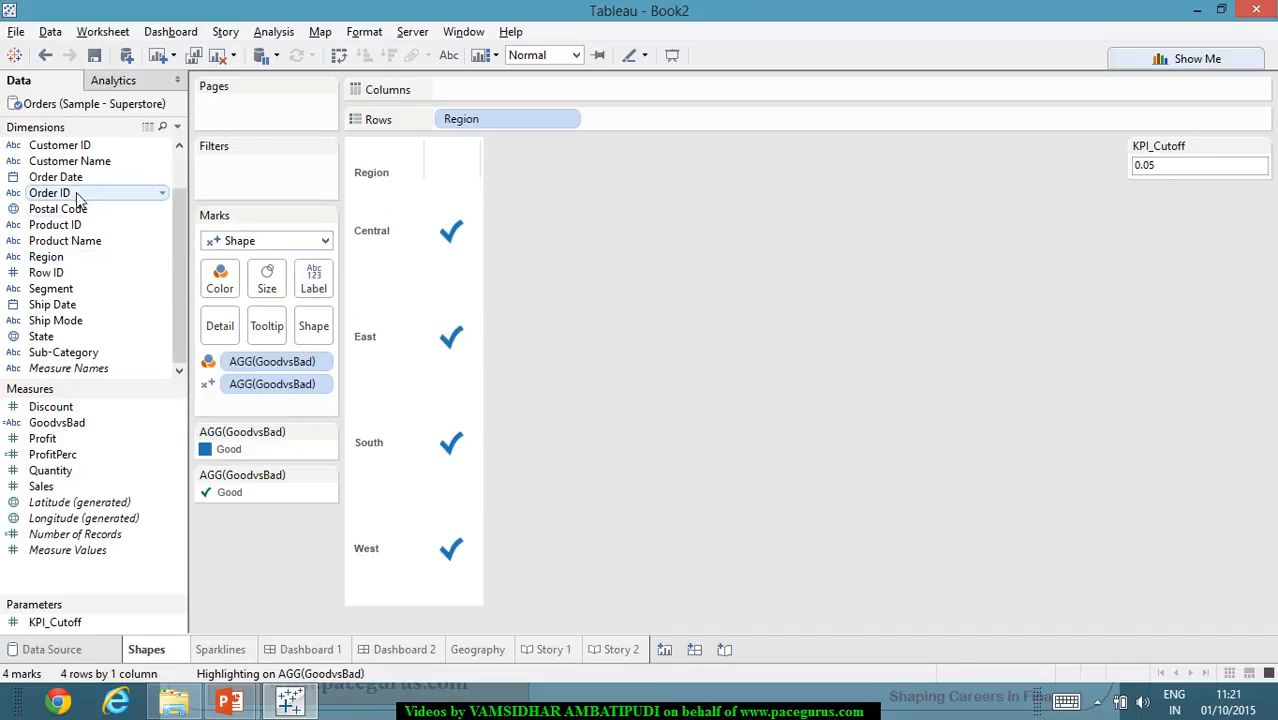
pyautogui.moveTo(88, 259); pyautogui.dragTo(258, 190)
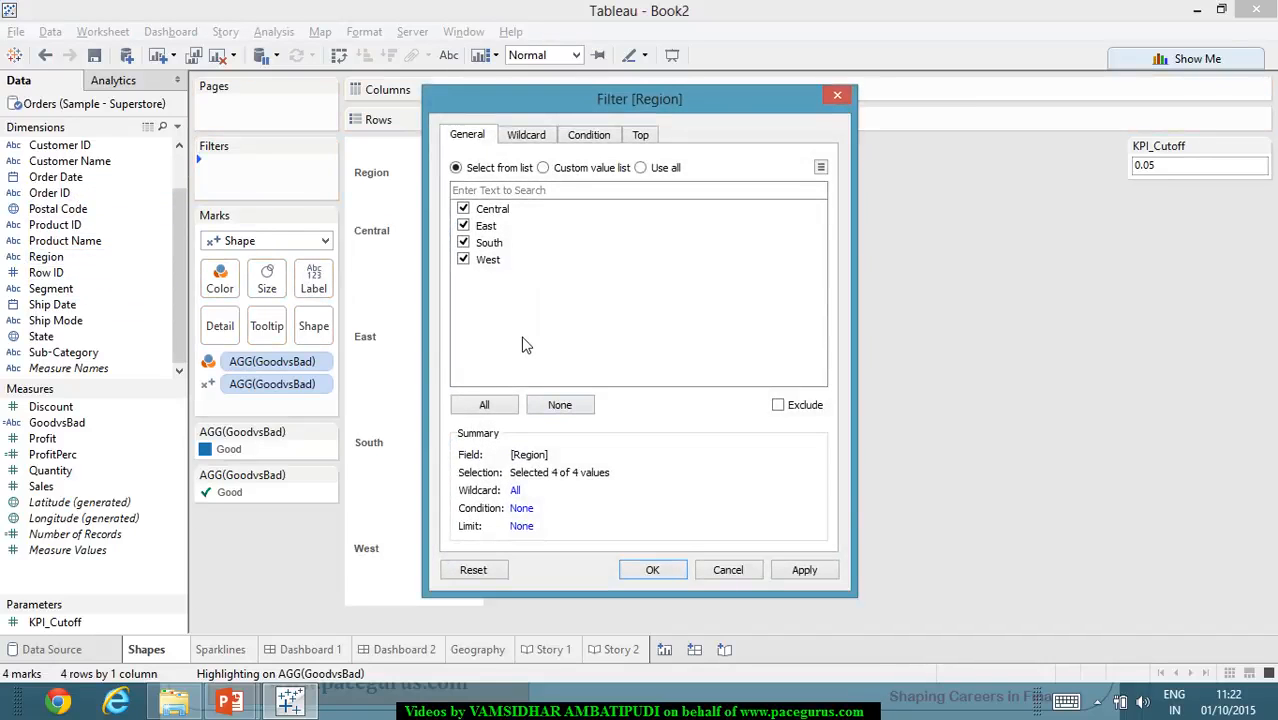
pyautogui.click(841, 101)
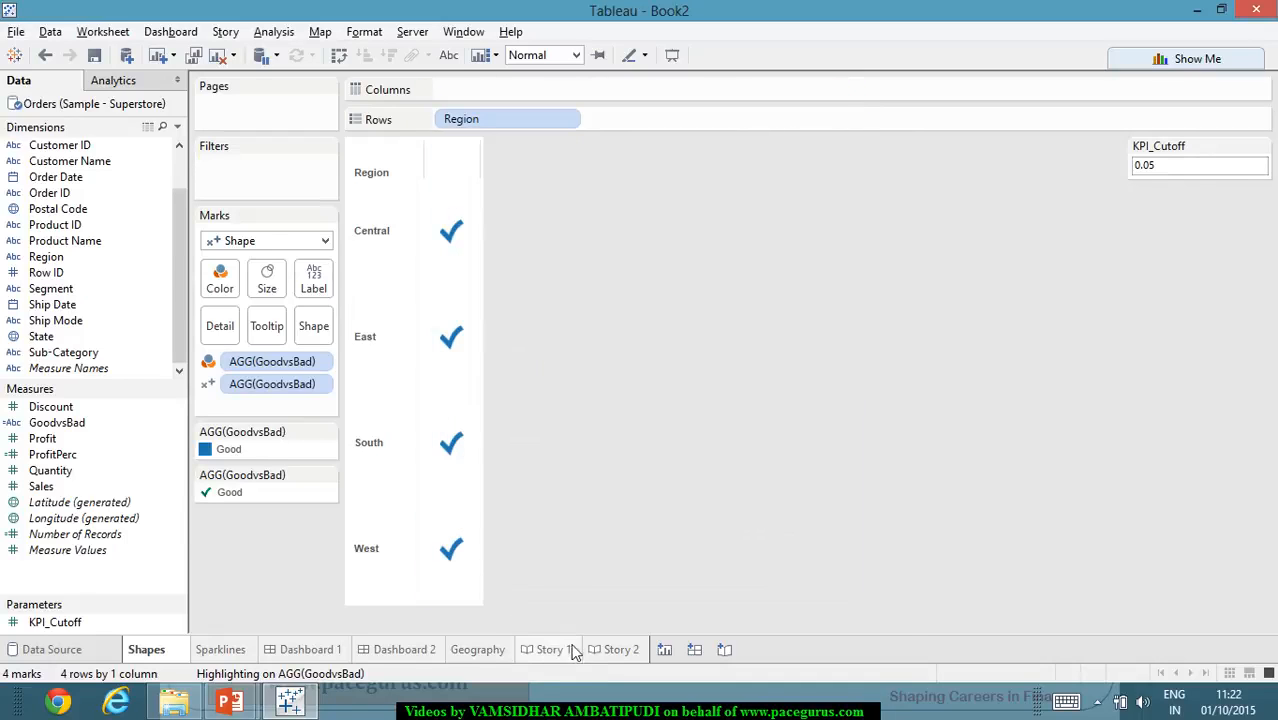
# - Apply Dashboard 2's Region filter to selected worksheets, adding Shapes alongside Sparklines
pyautogui.click(595, 652)
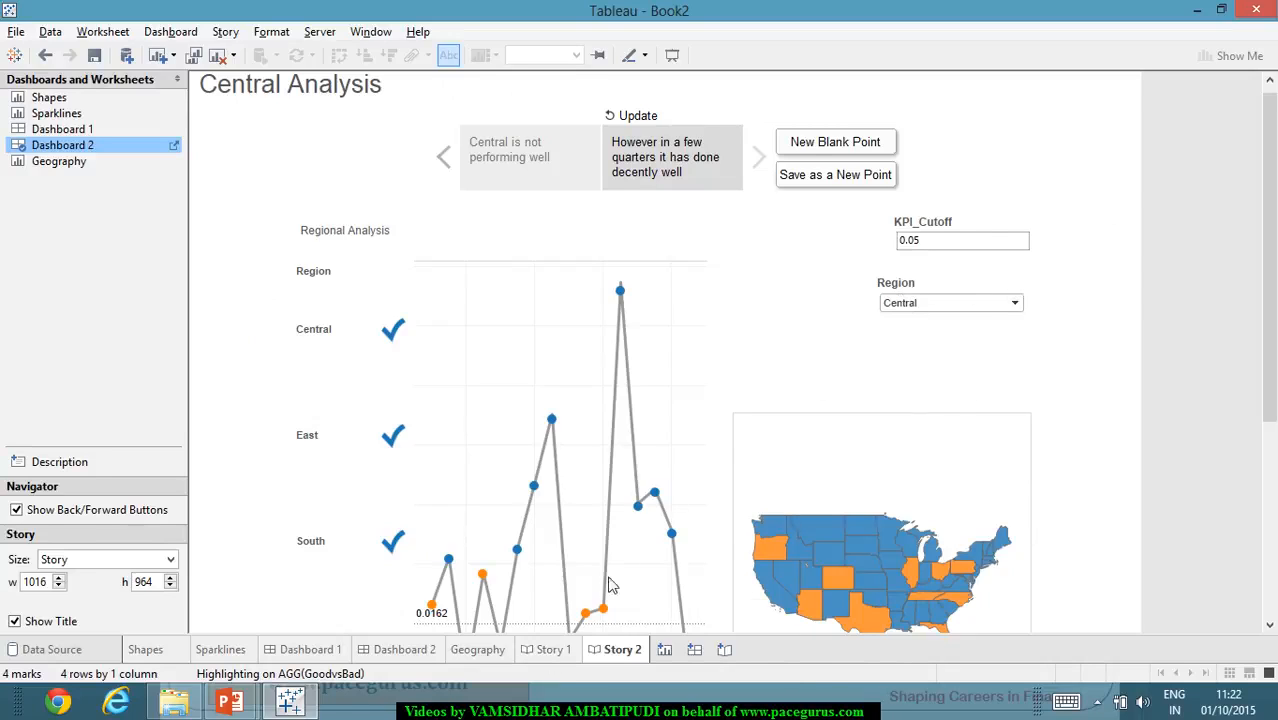
pyautogui.click(478, 653)
pyautogui.click(405, 652)
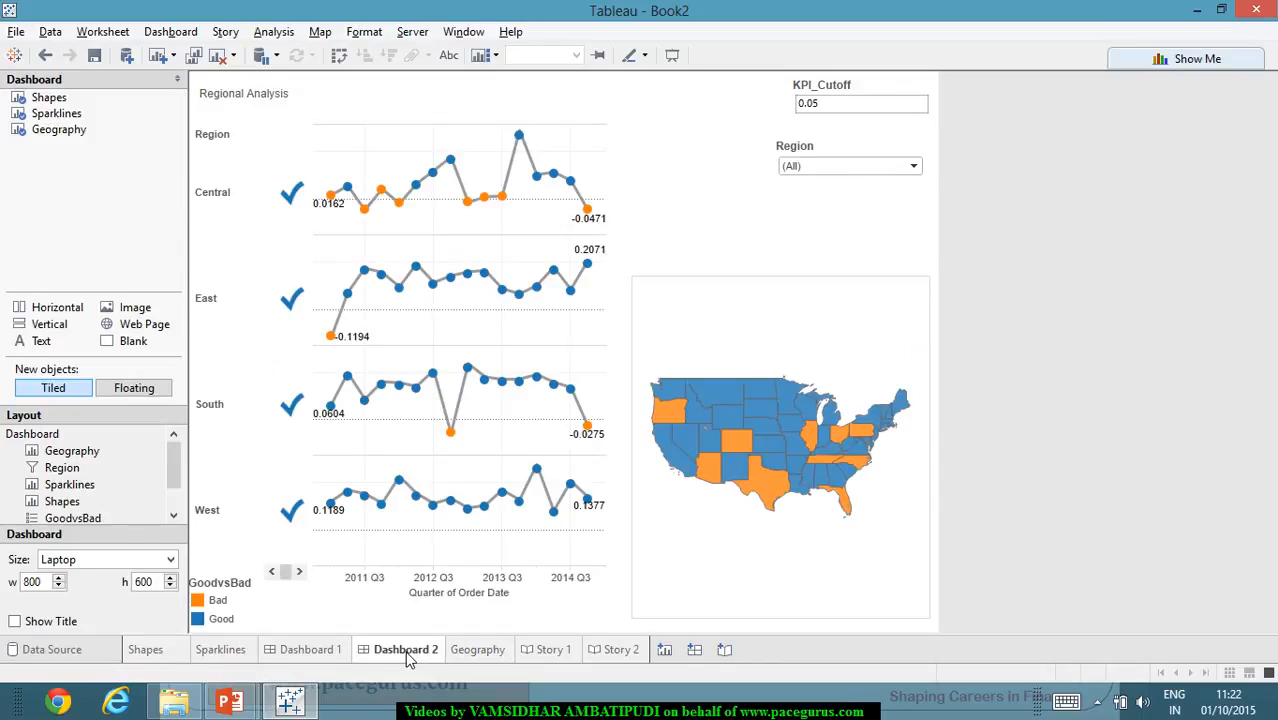
pyautogui.click(918, 157)
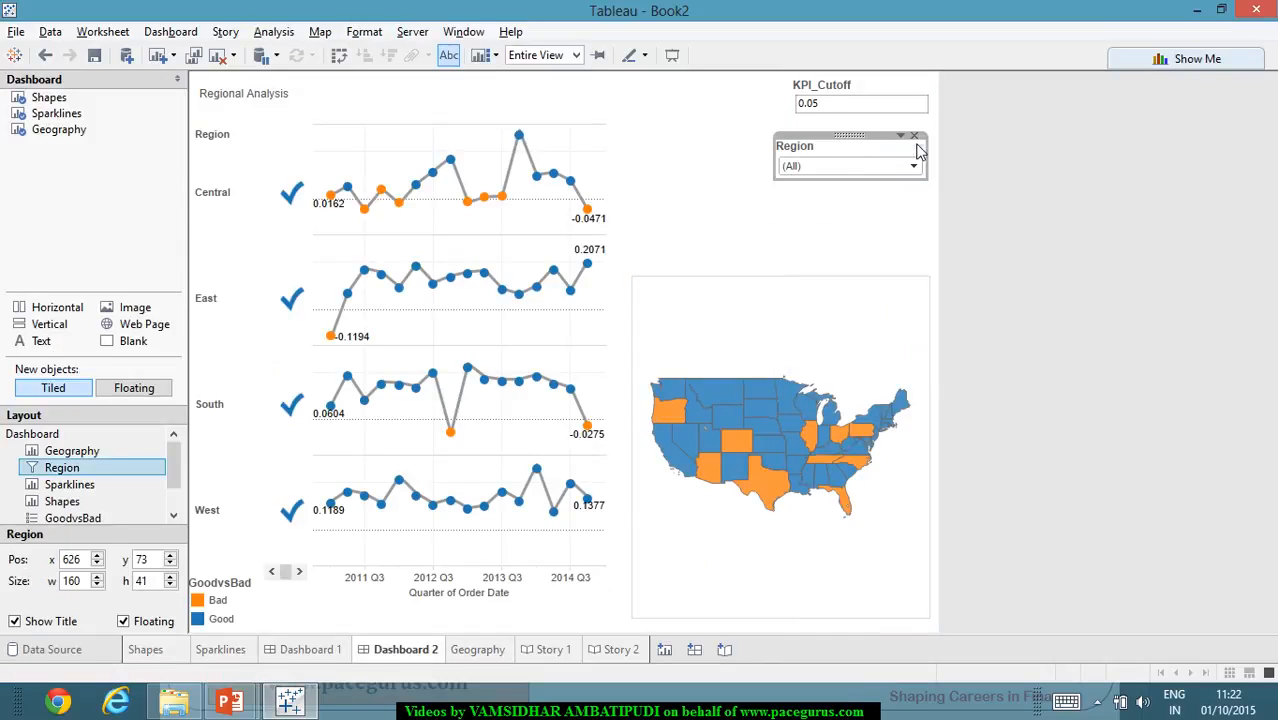
pyautogui.click(901, 136)
pyautogui.moveTo(968, 184)
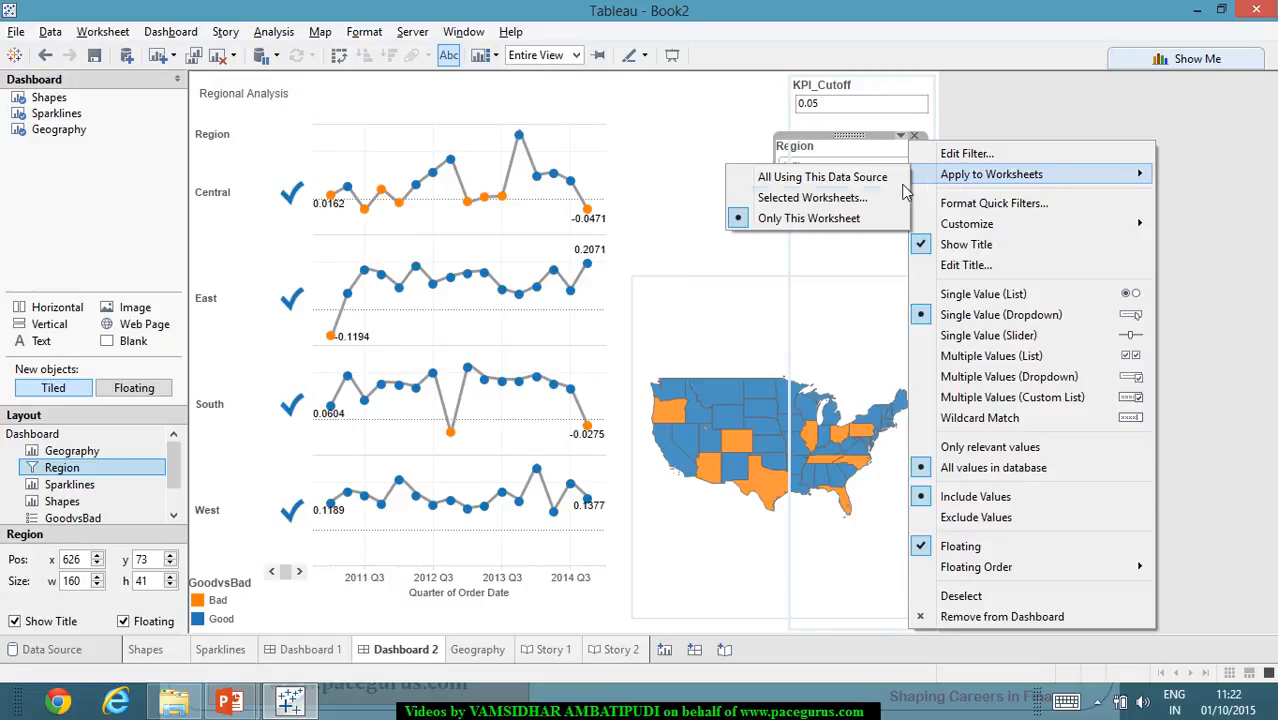
pyautogui.click(822, 218)
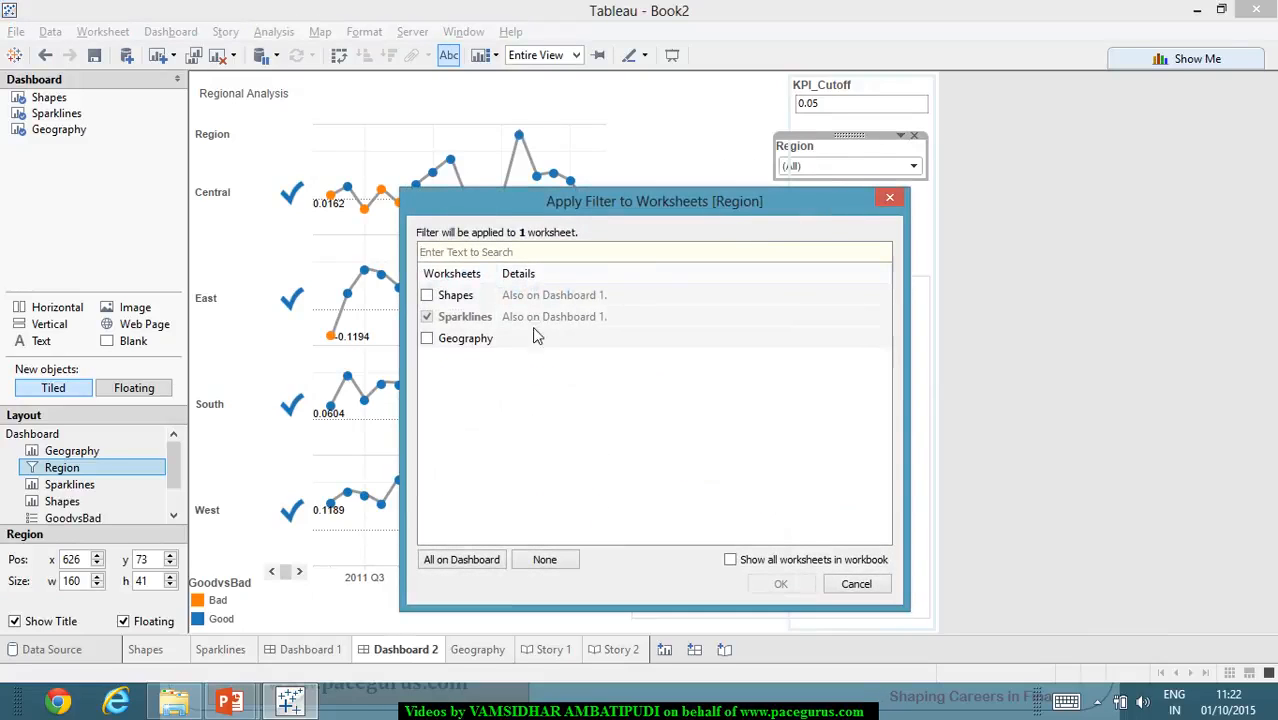
pyautogui.click(429, 296)
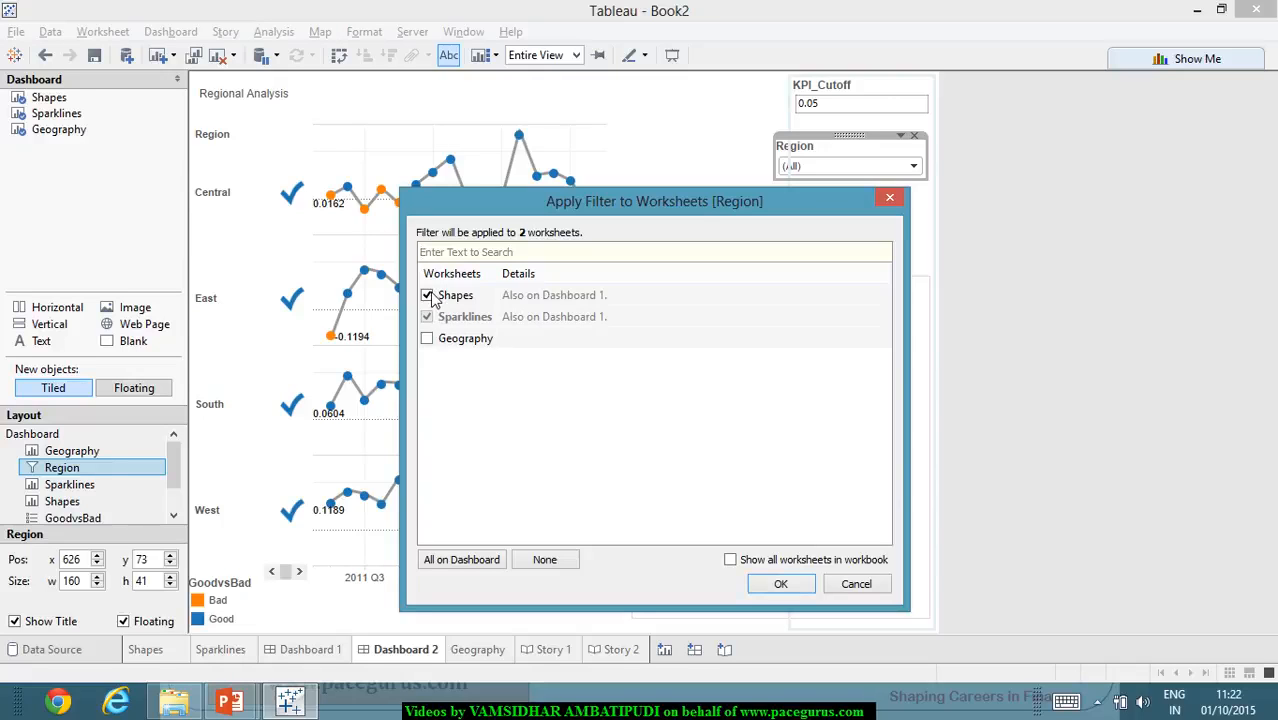
pyautogui.click(802, 586)
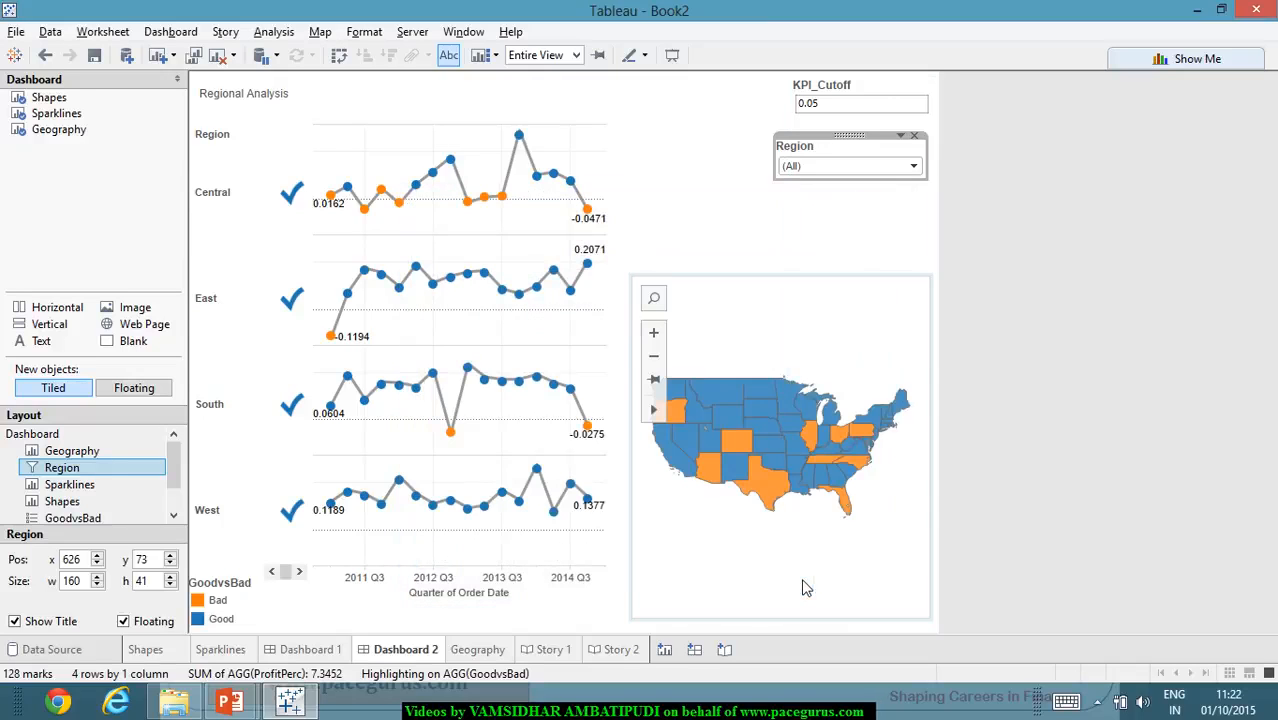
pyautogui.click(1128, 484)
# - Test Dashboard 2's Region filter with Central and set it back to (All)
pyautogui.click(913, 166)
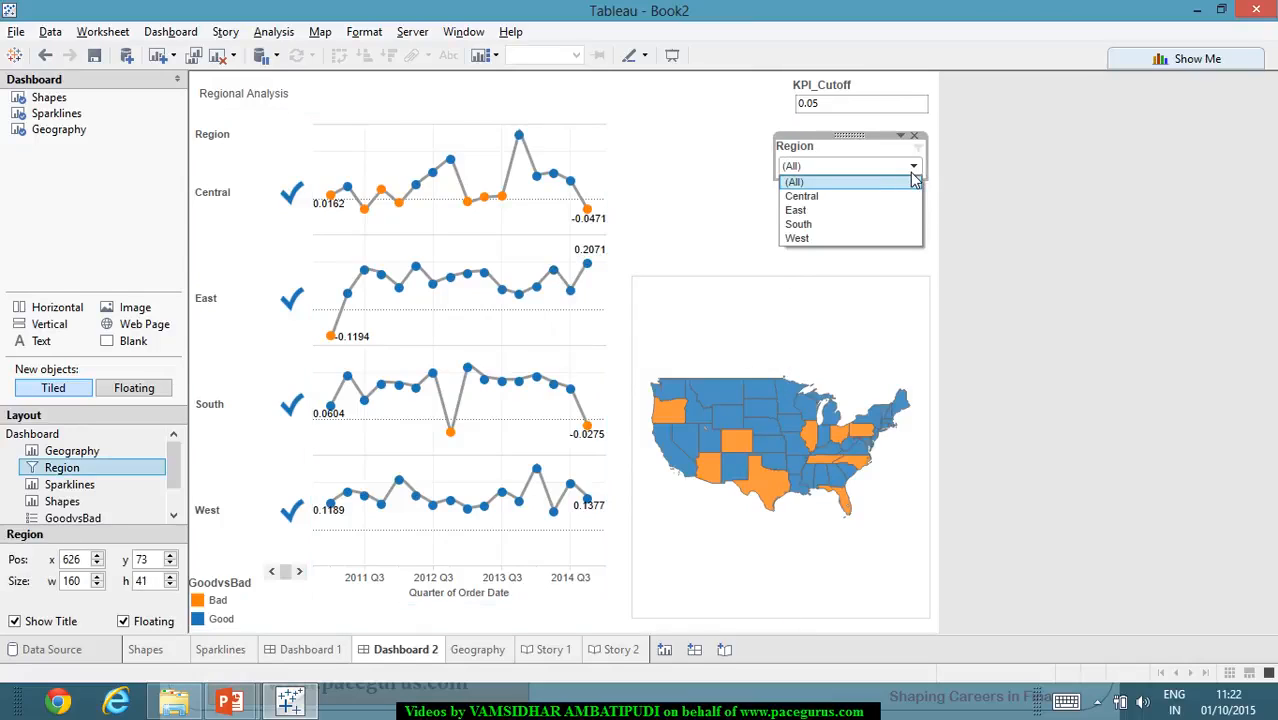
pyautogui.click(851, 196)
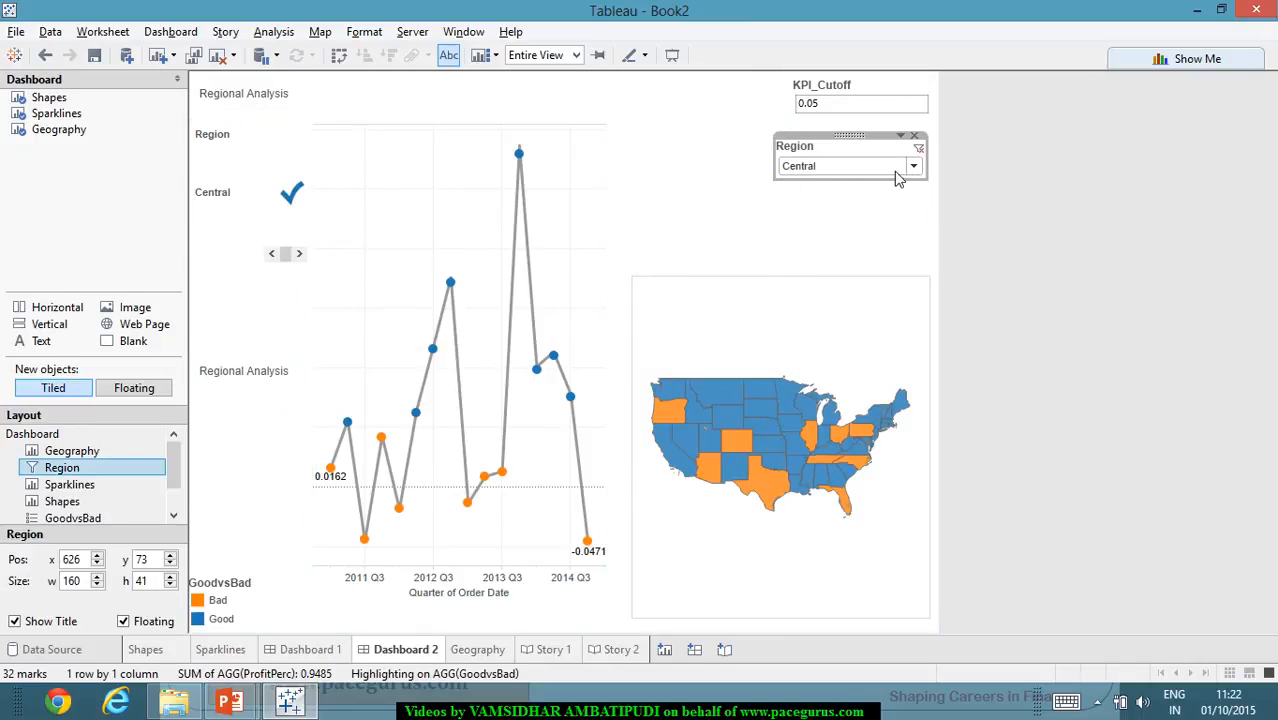
pyautogui.click(901, 135)
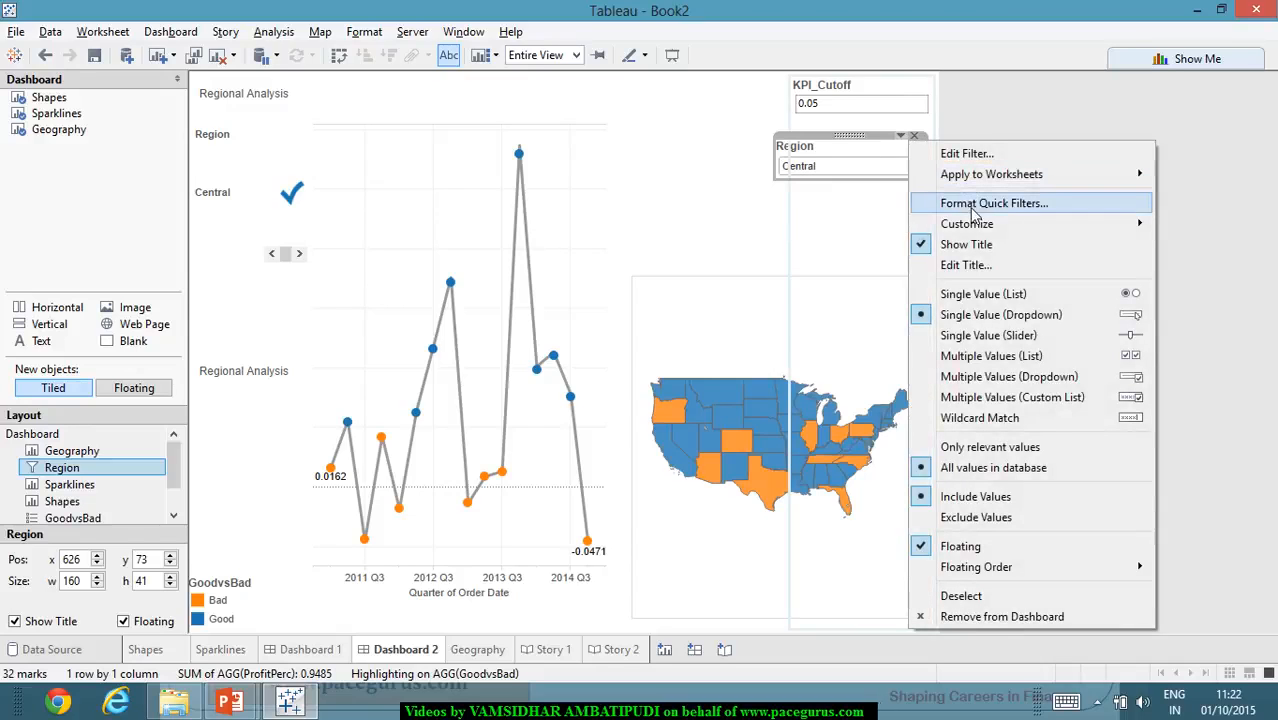
pyautogui.click(884, 151)
pyautogui.click(916, 169)
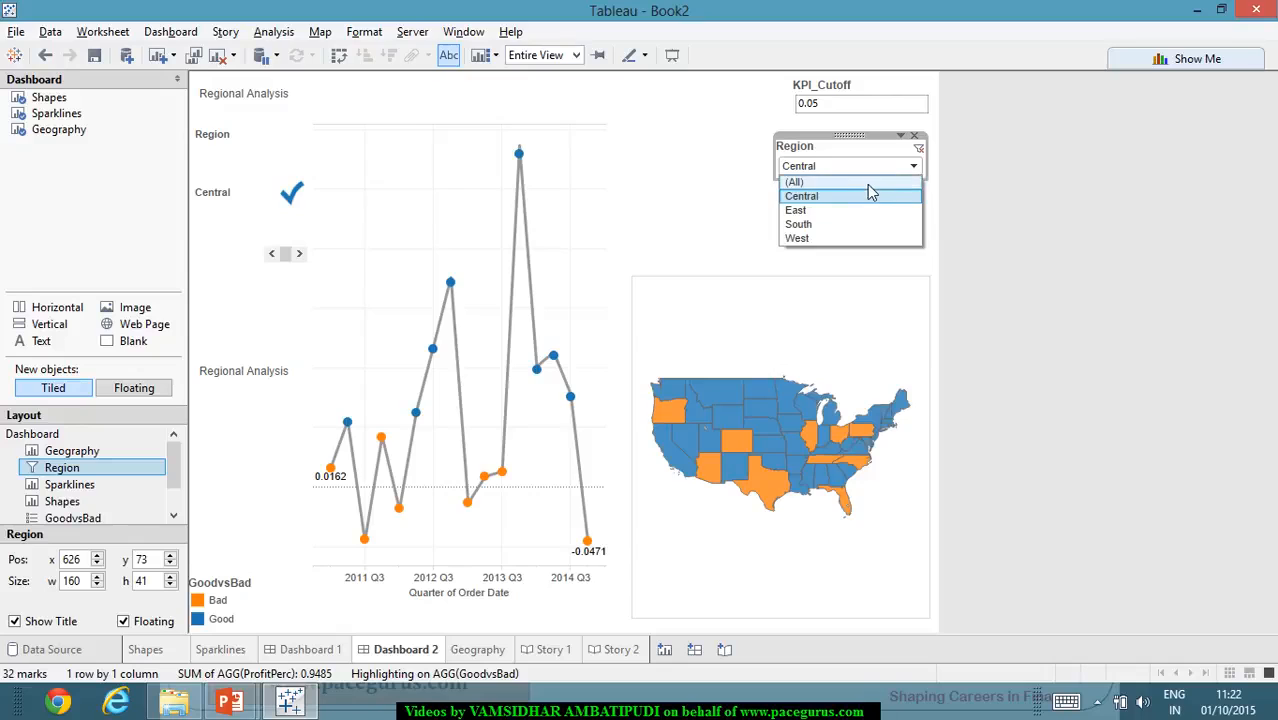
pyautogui.click(850, 180)
# - Annotate the 2013 Q4 peak mark in Story 2's second point with the default region, quarter, ProfitPerc and GoodvsBad text
pyautogui.click(620, 649)
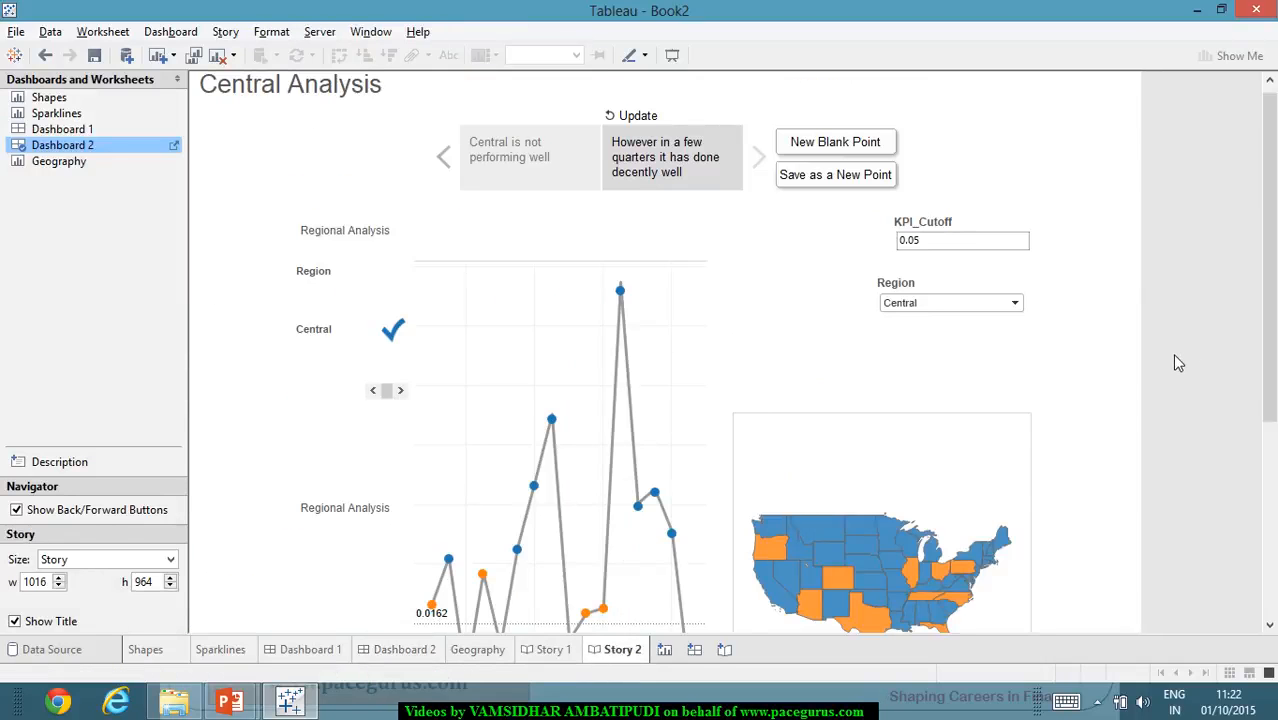
pyautogui.scroll(-1, 1170, 366)
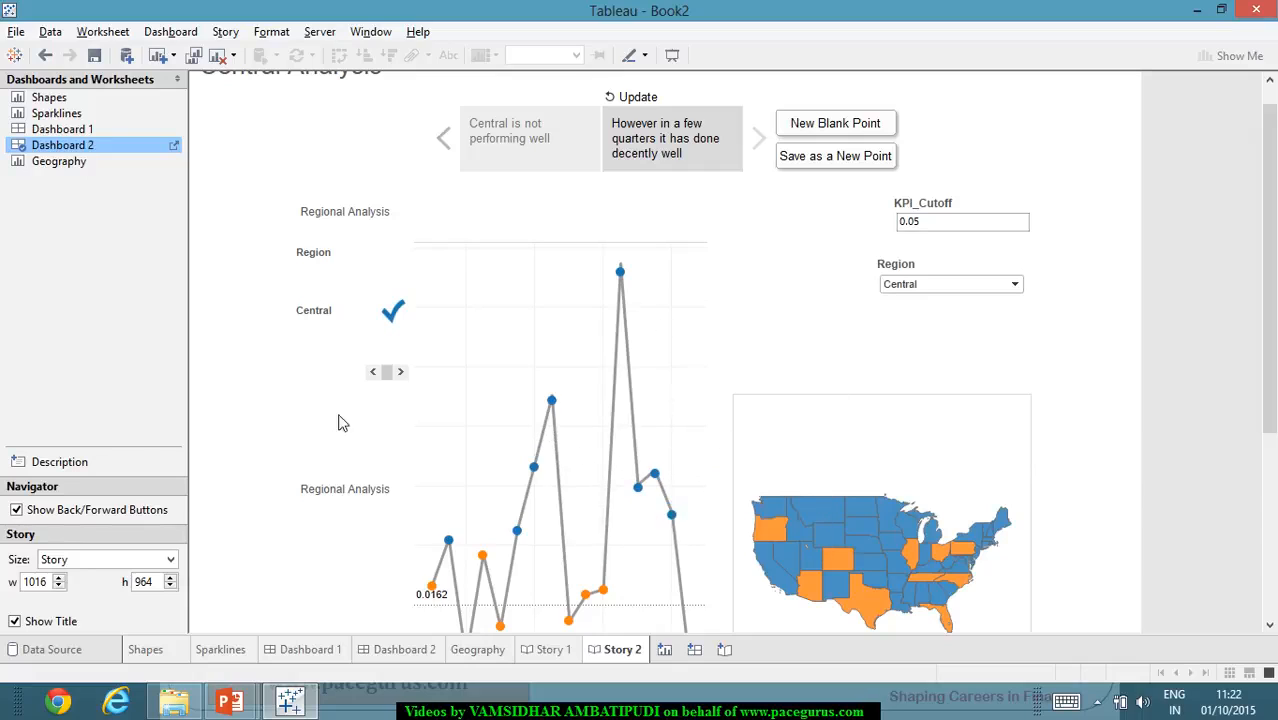
pyautogui.moveTo(658, 476)
pyautogui.moveTo(620, 274)
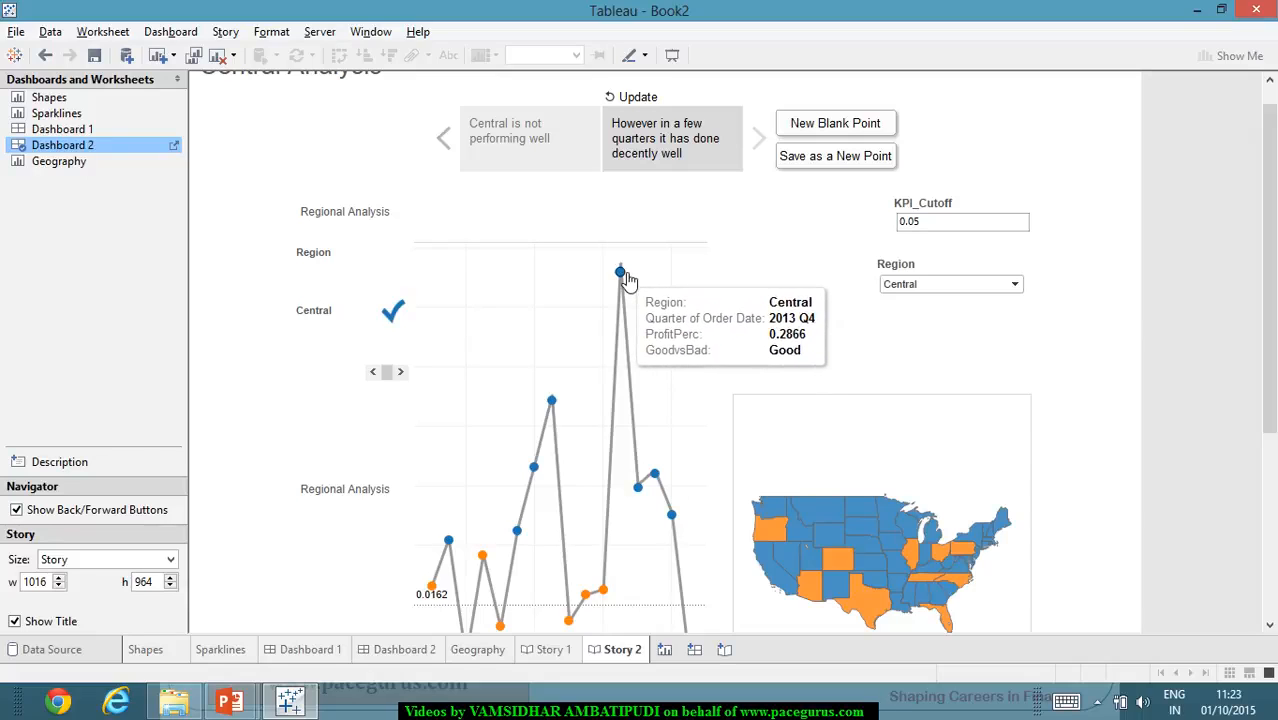
pyautogui.rightClick(621, 272)
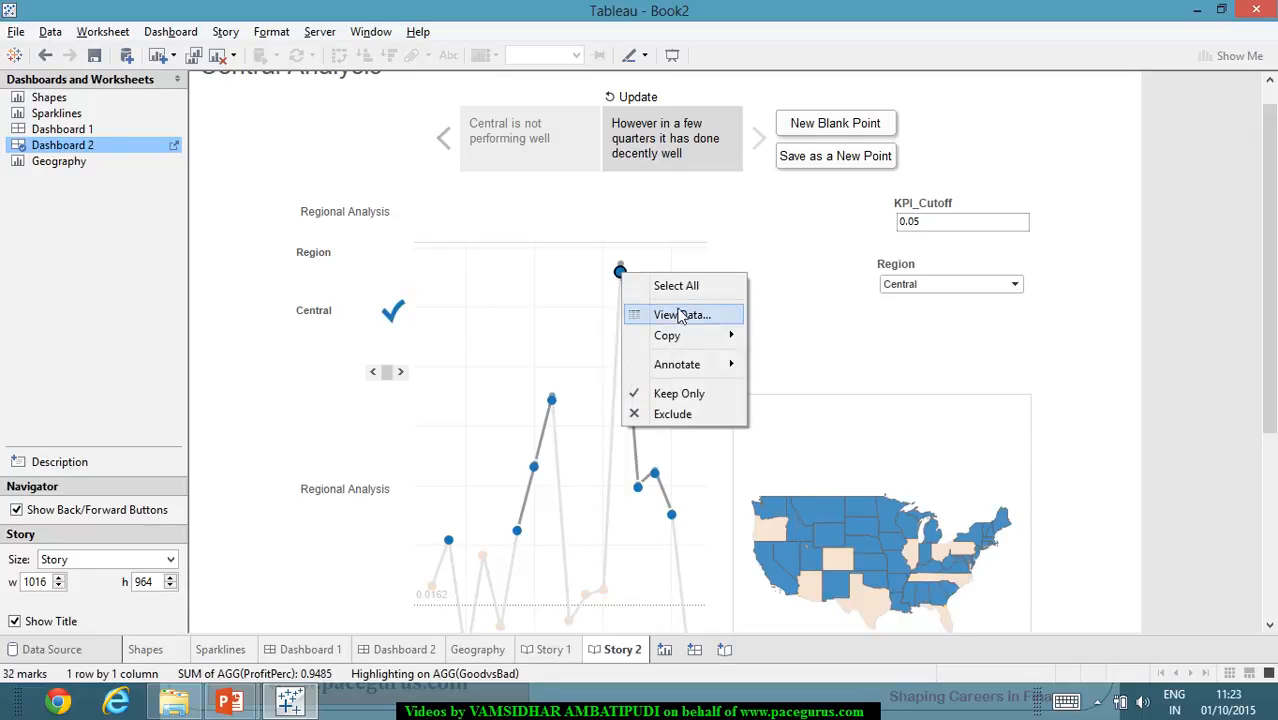
pyautogui.moveTo(727, 372)
pyautogui.click(790, 368)
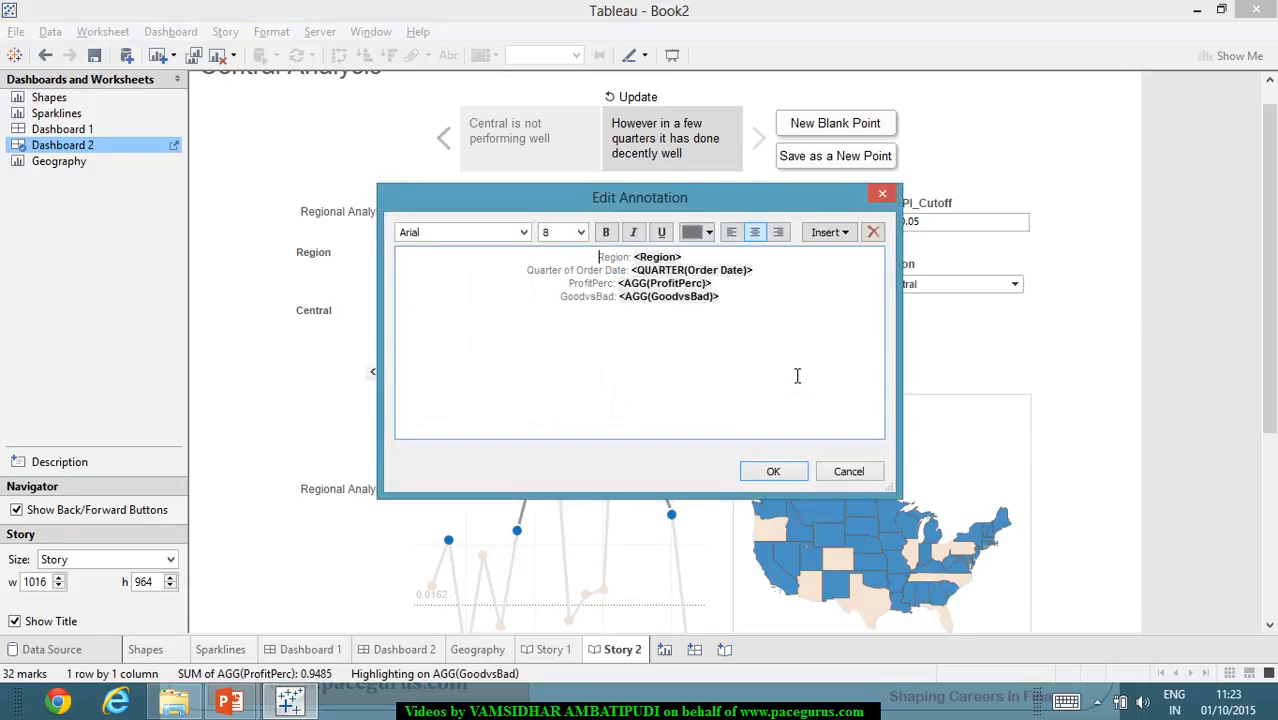
pyautogui.click(773, 471)
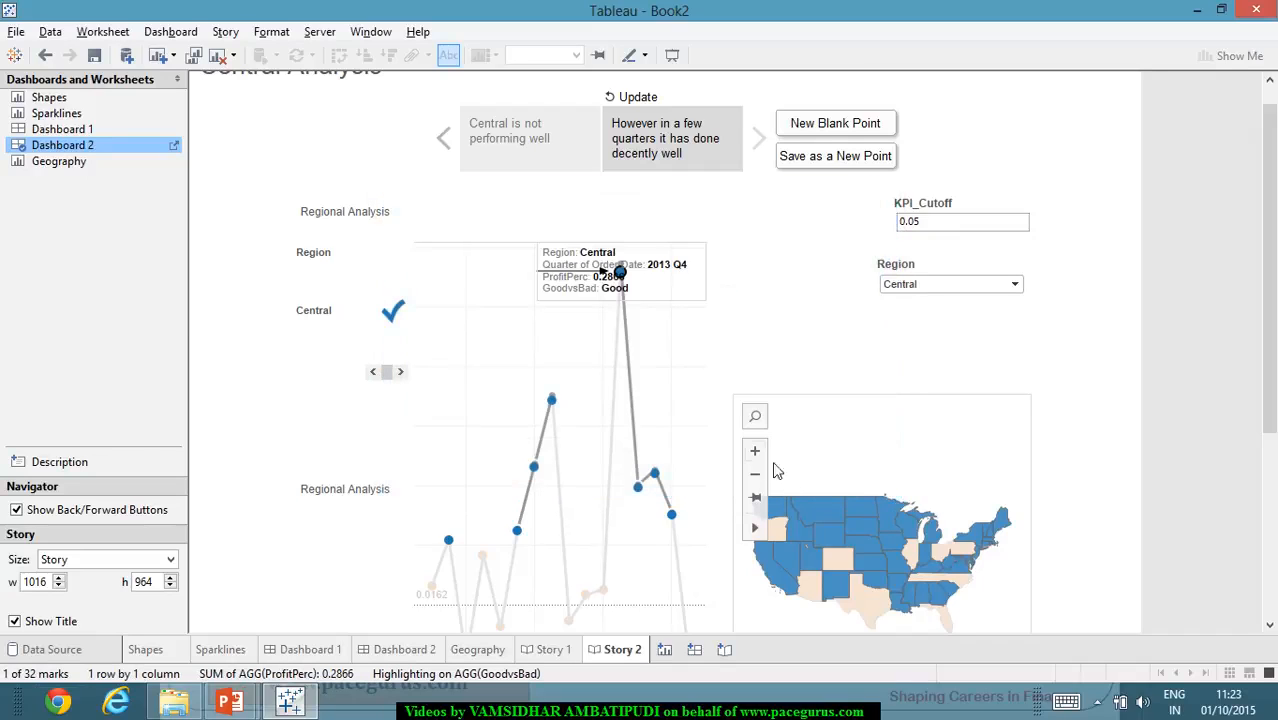
pyautogui.click(1200, 358)
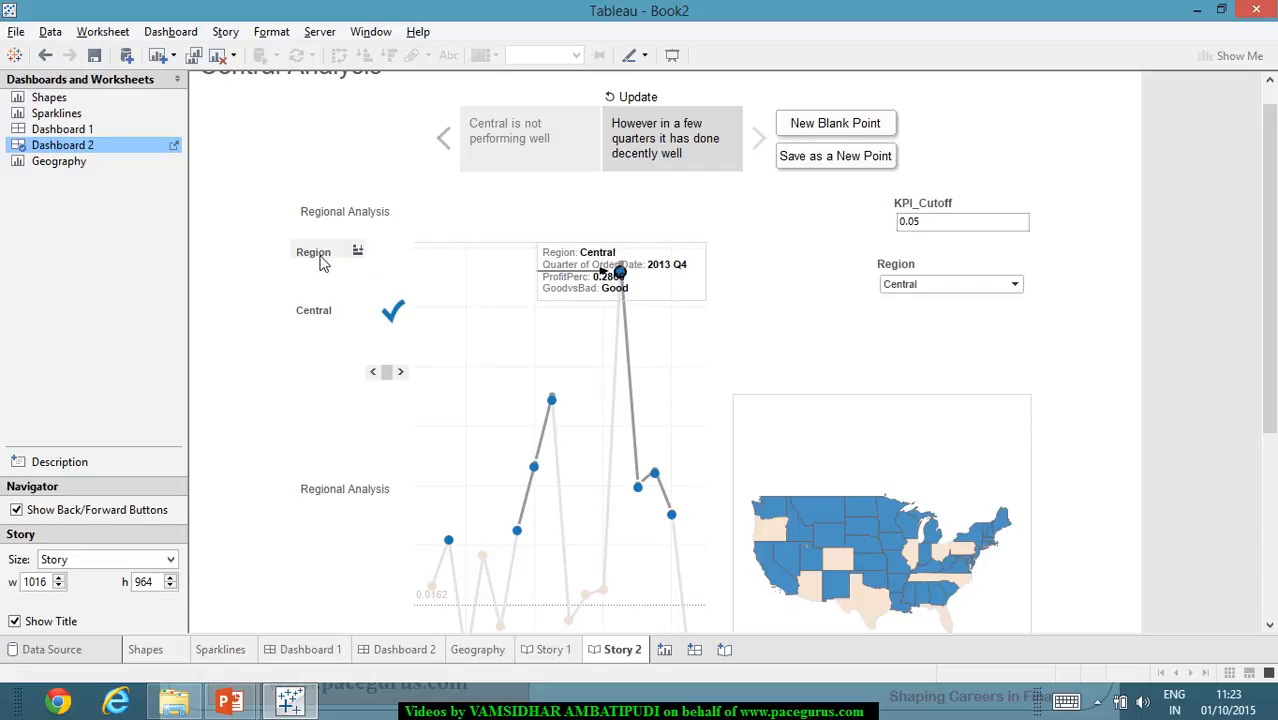
# - Compare Story 1 with Story 2 and switch between Story 2's two points to review them
pyautogui.click(553, 651)
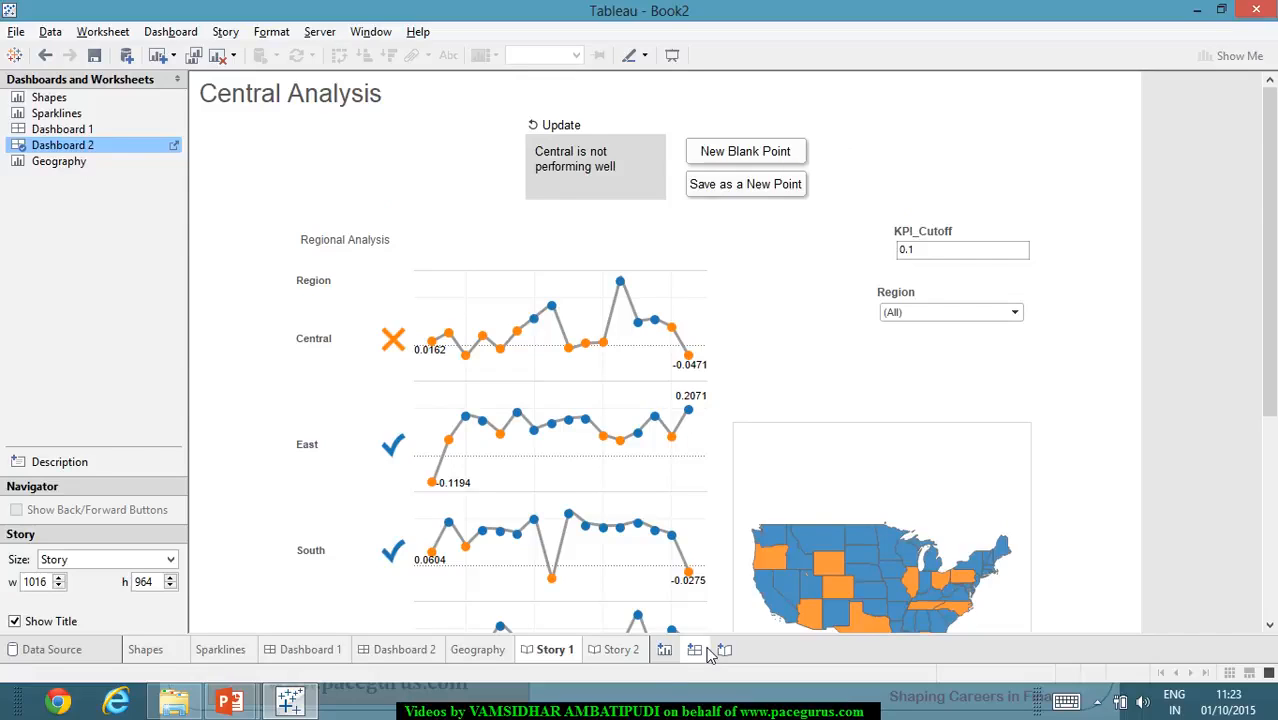
pyautogui.click(625, 652)
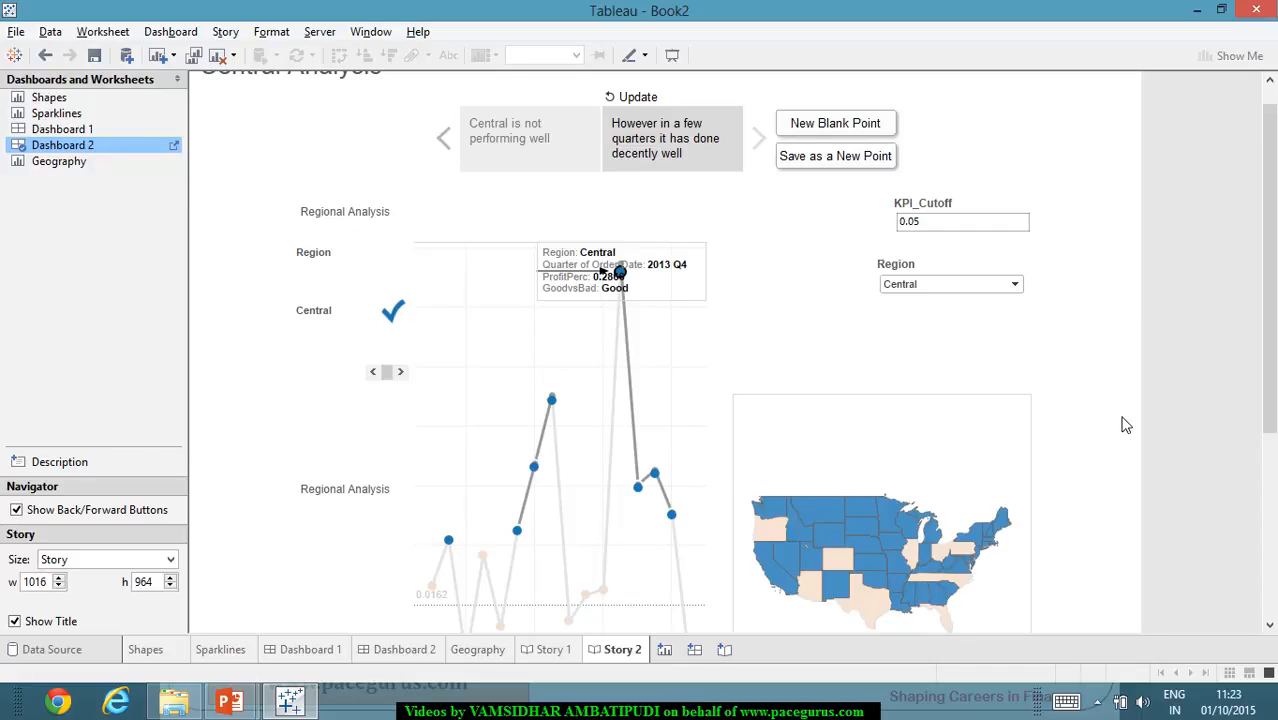
pyautogui.click(446, 143)
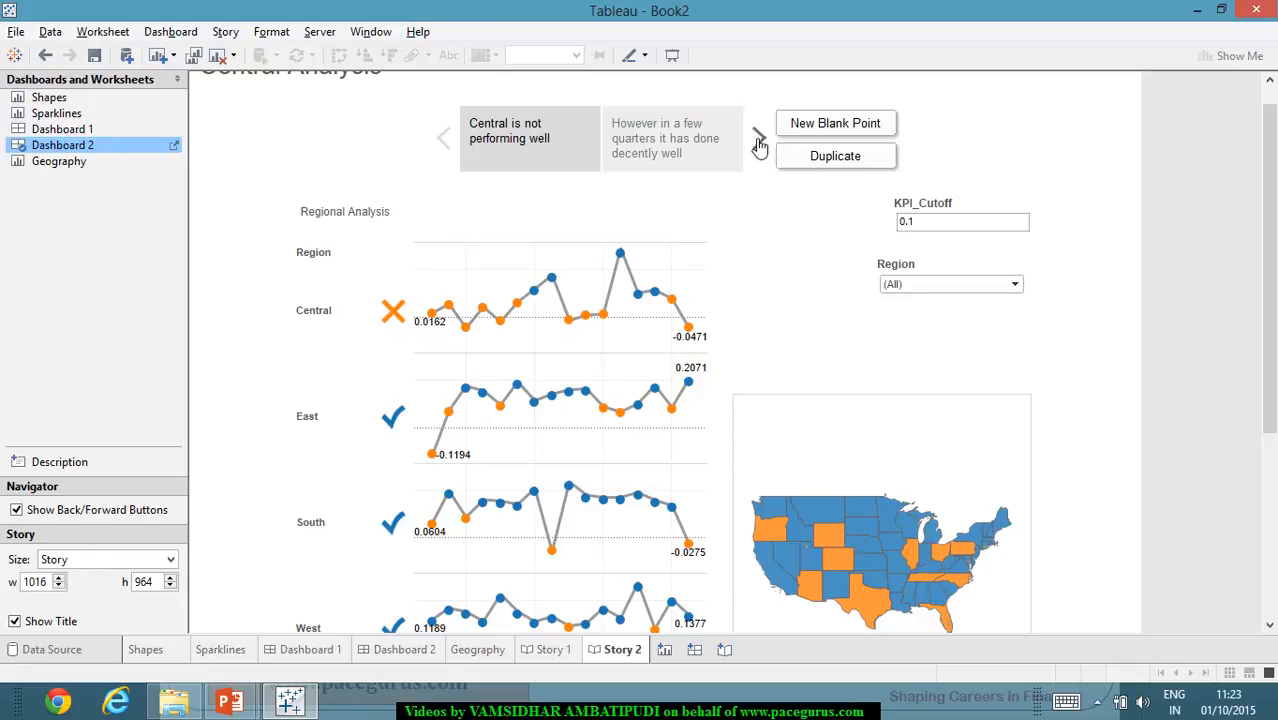
pyautogui.click(712, 155)
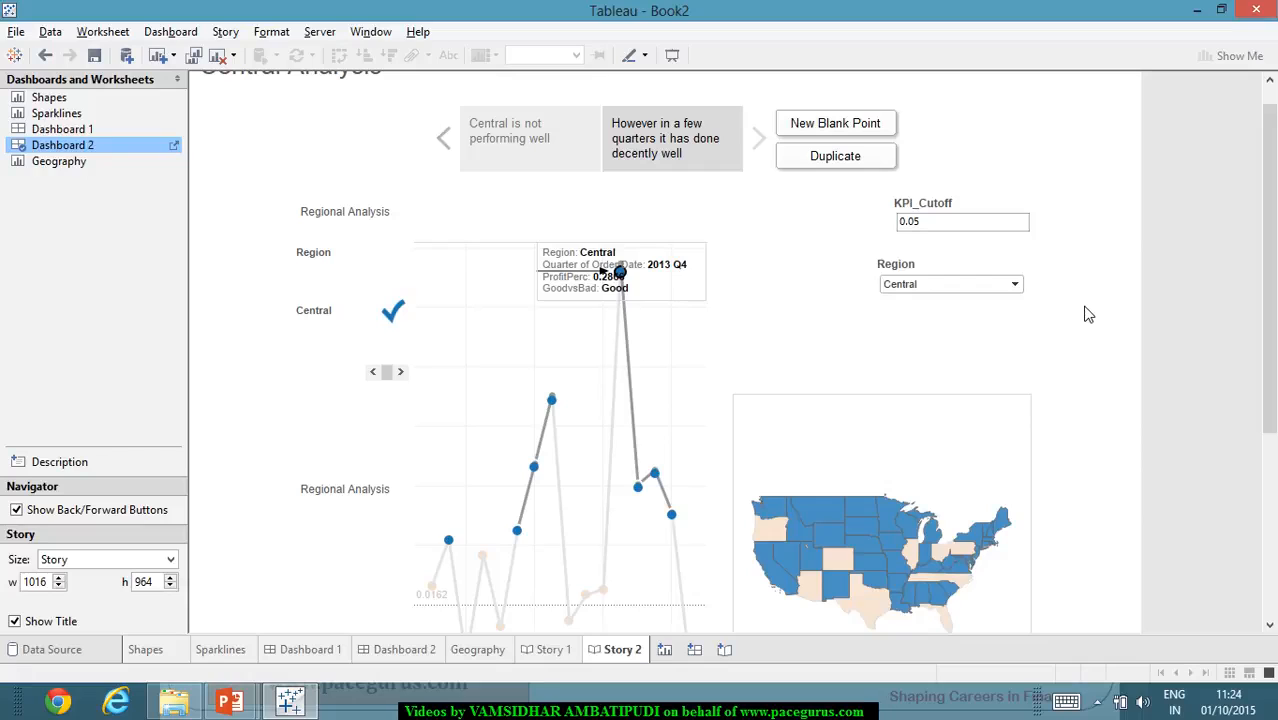
pyautogui.click(495, 156)
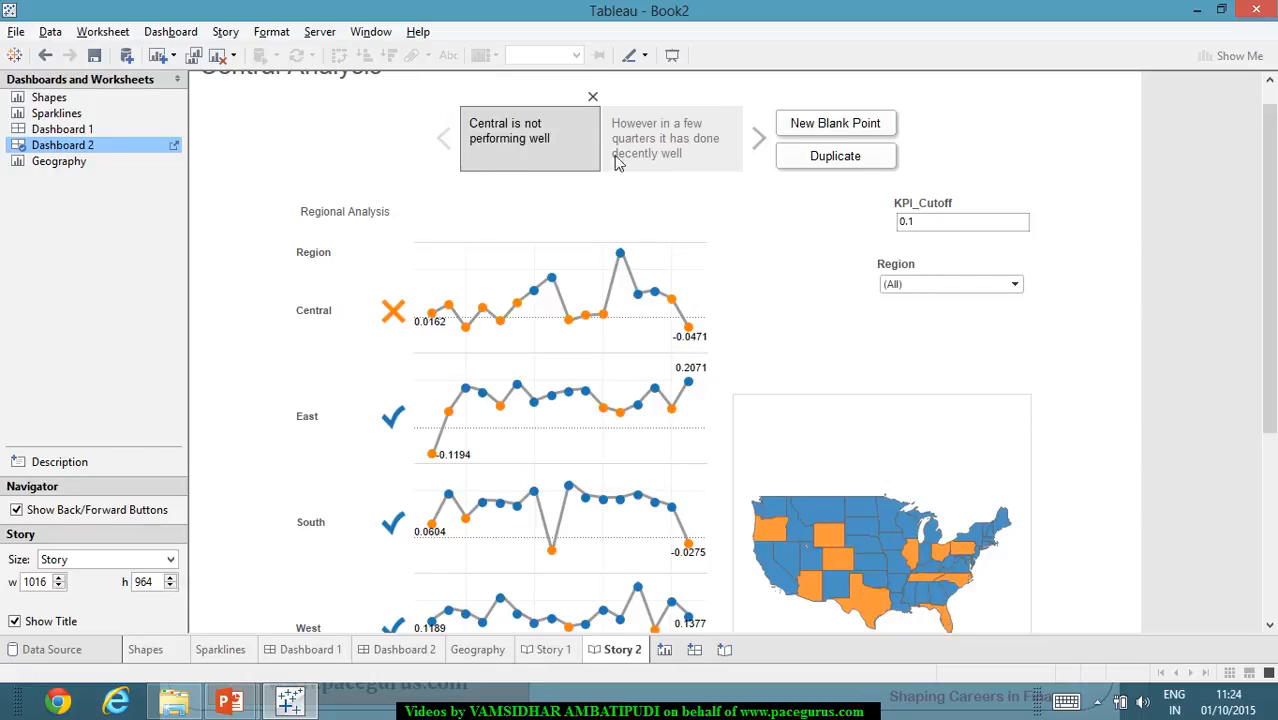
# - Delete Story 2's second point, look at Story 1, and undo the deletion
pyautogui.click(678, 150)
pyautogui.click(737, 99)
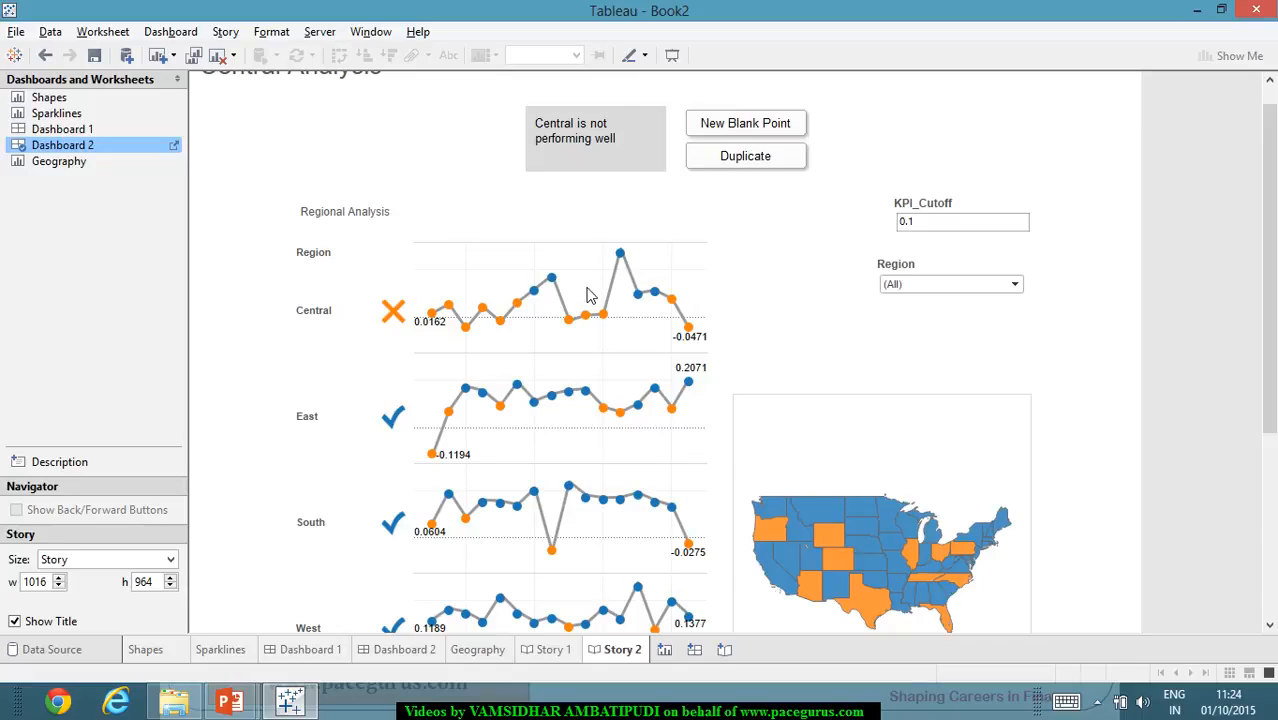
pyautogui.click(555, 651)
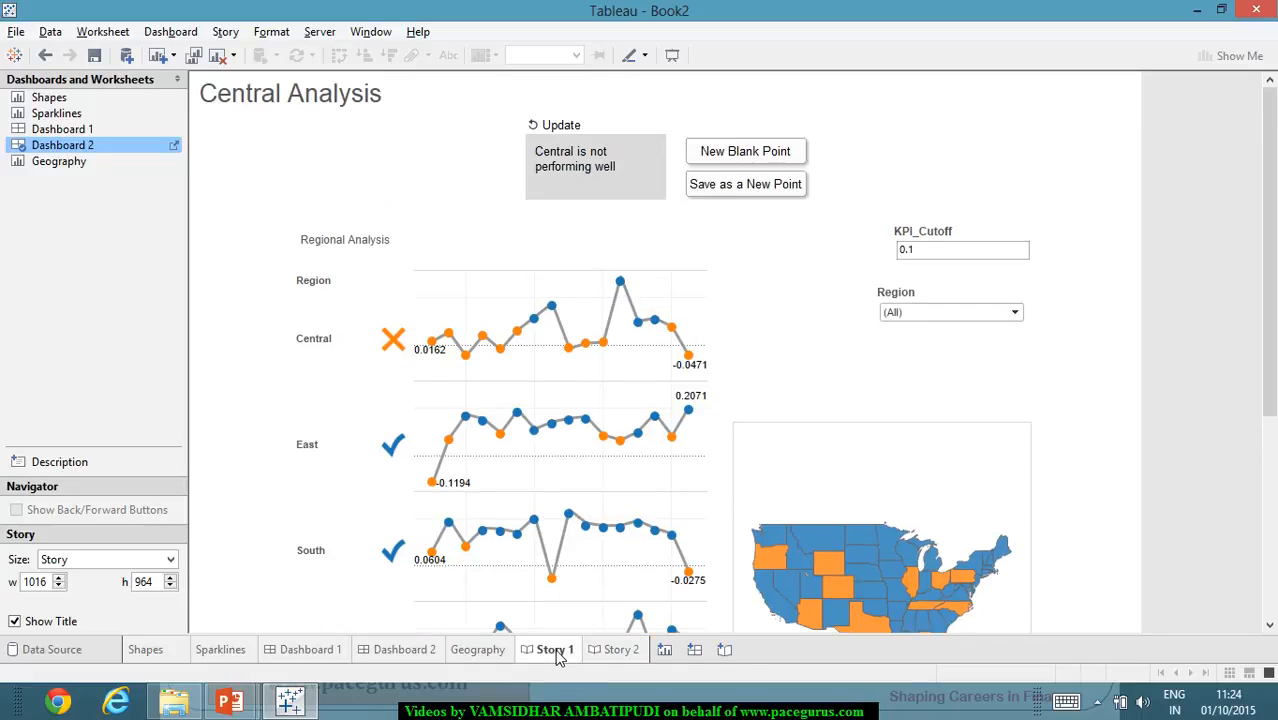
pyautogui.moveTo(604, 446)
pyautogui.hotkey('ctrl', 'z')
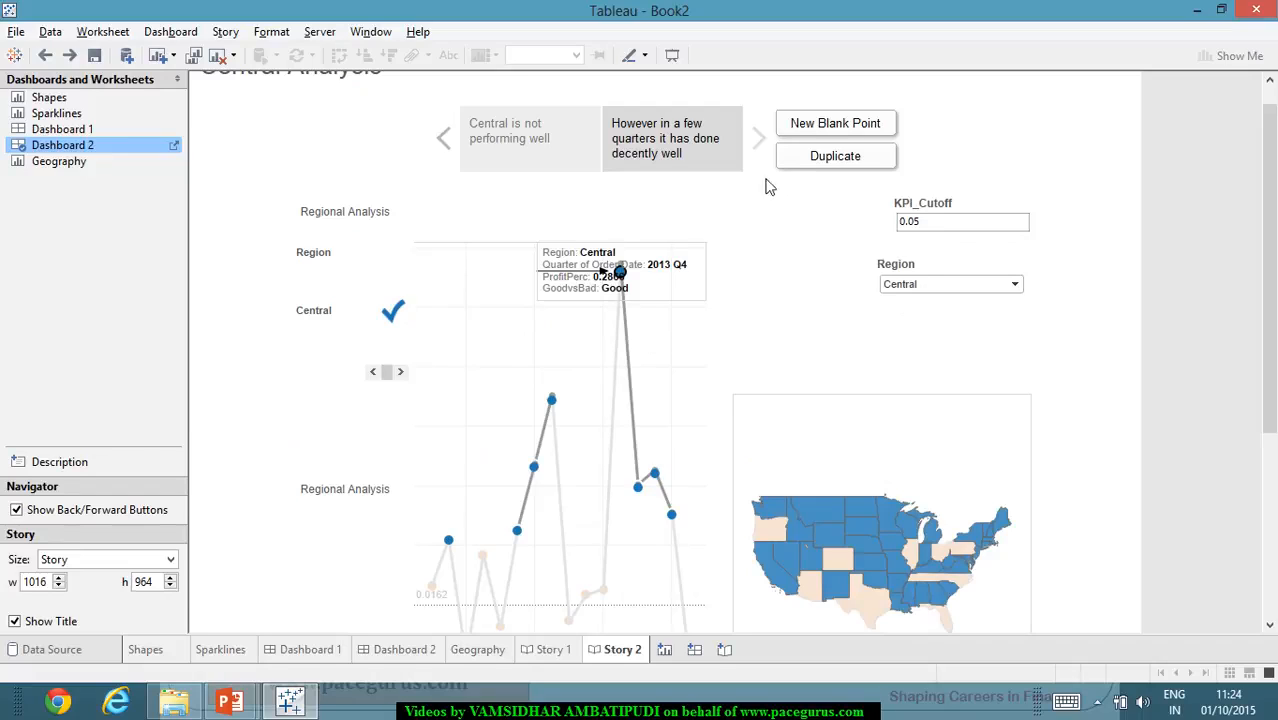
# - Step back and forth through Story 2's points and check the Geography sheet for filters
pyautogui.click(444, 147)
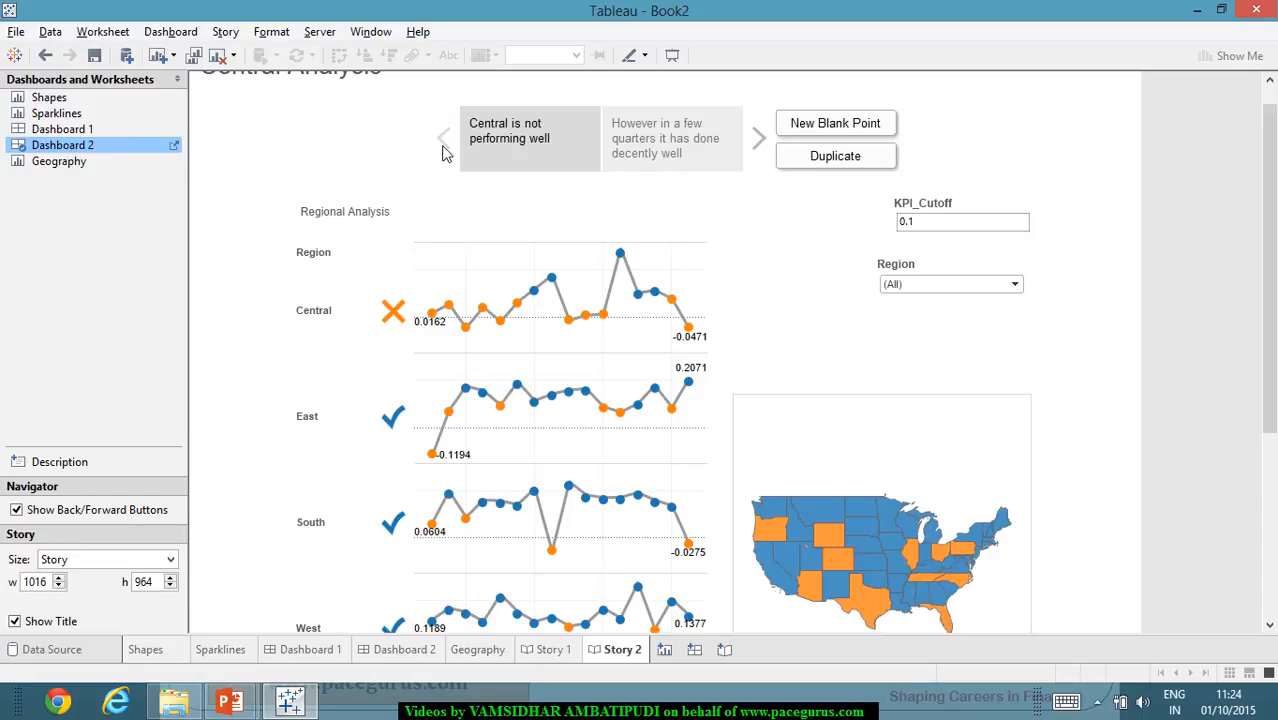
pyautogui.click(758, 140)
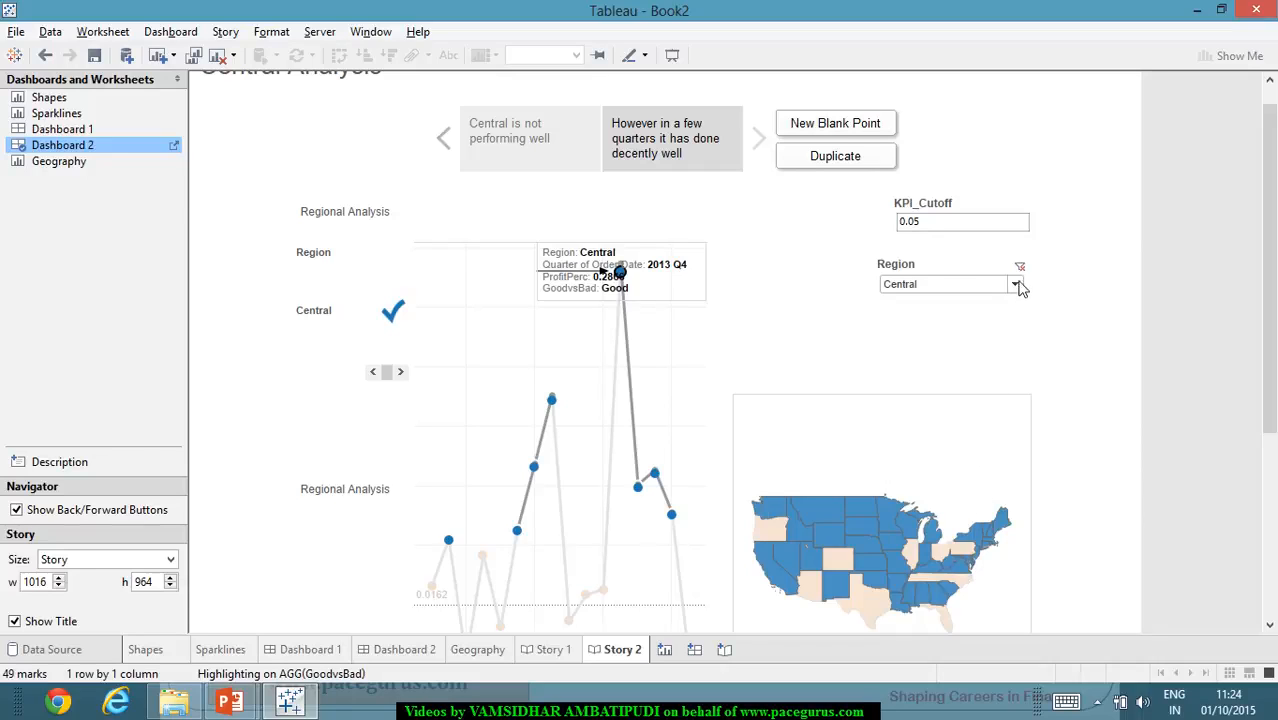
pyautogui.click(484, 652)
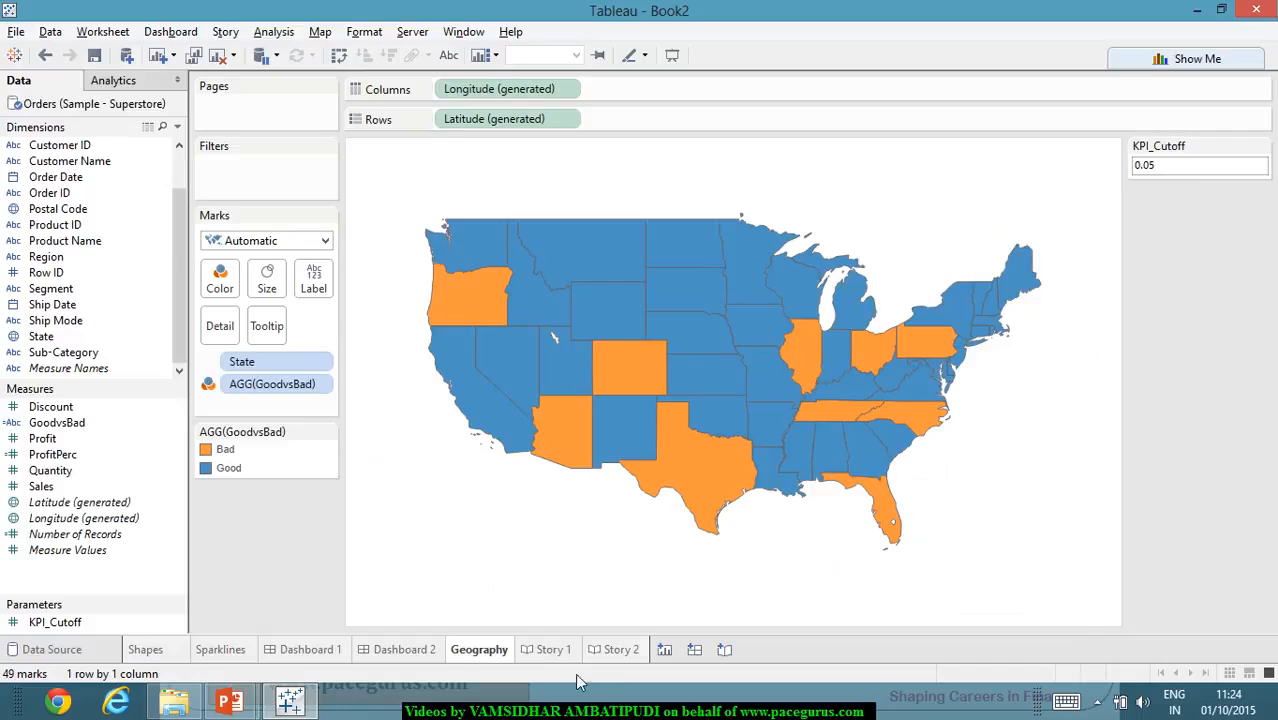
# - Extend Dashboard 2's Region filter to the Geography worksheet and return to Story 2
pyautogui.click(425, 660)
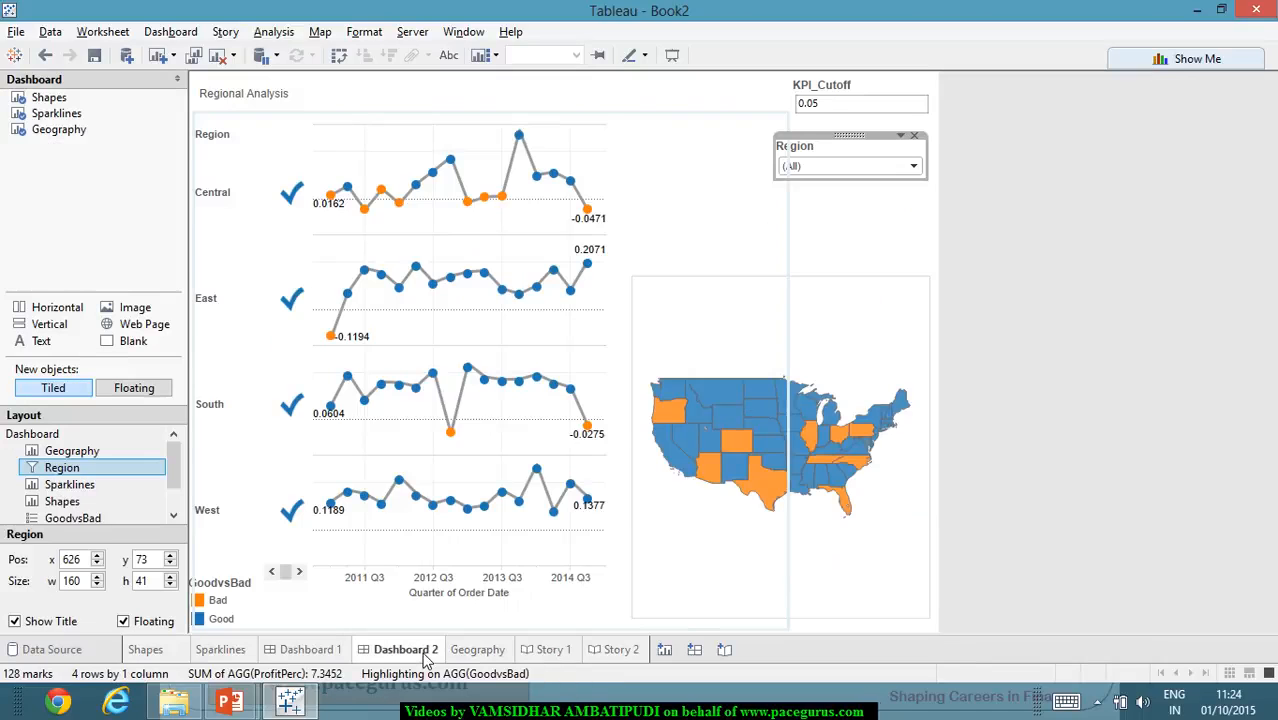
pyautogui.click(902, 137)
pyautogui.moveTo(912, 175)
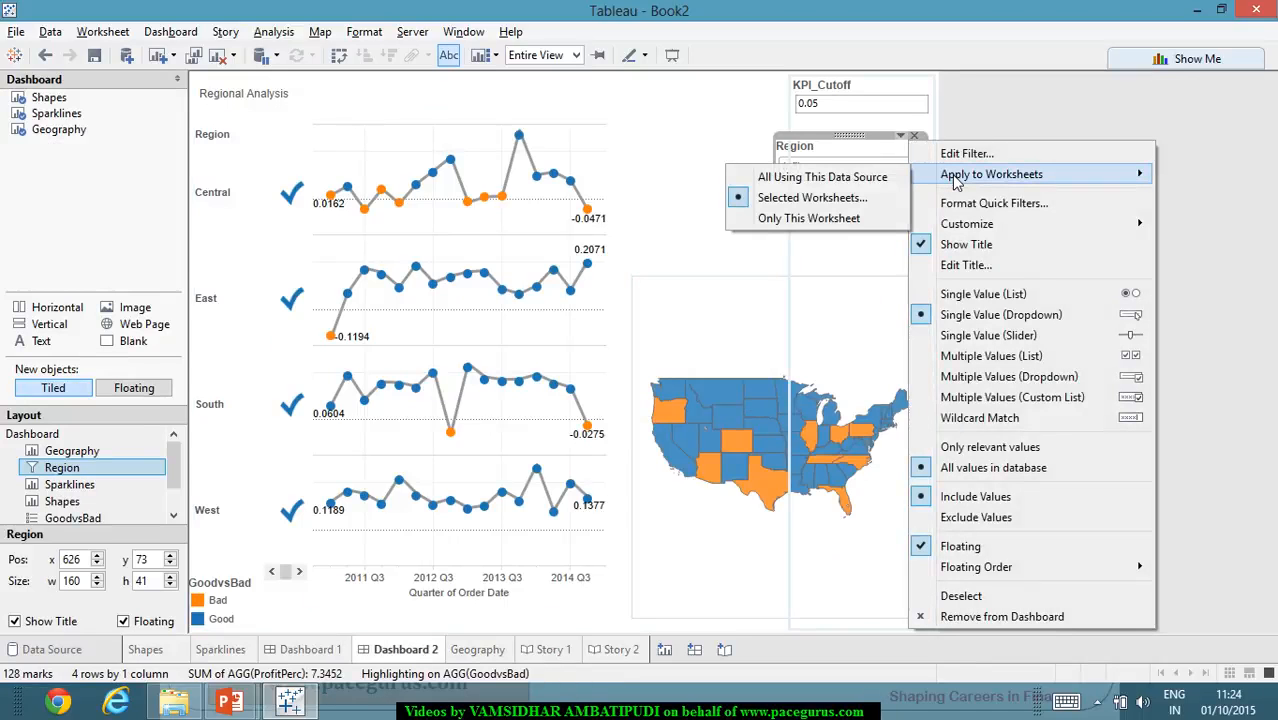
pyautogui.click(800, 197)
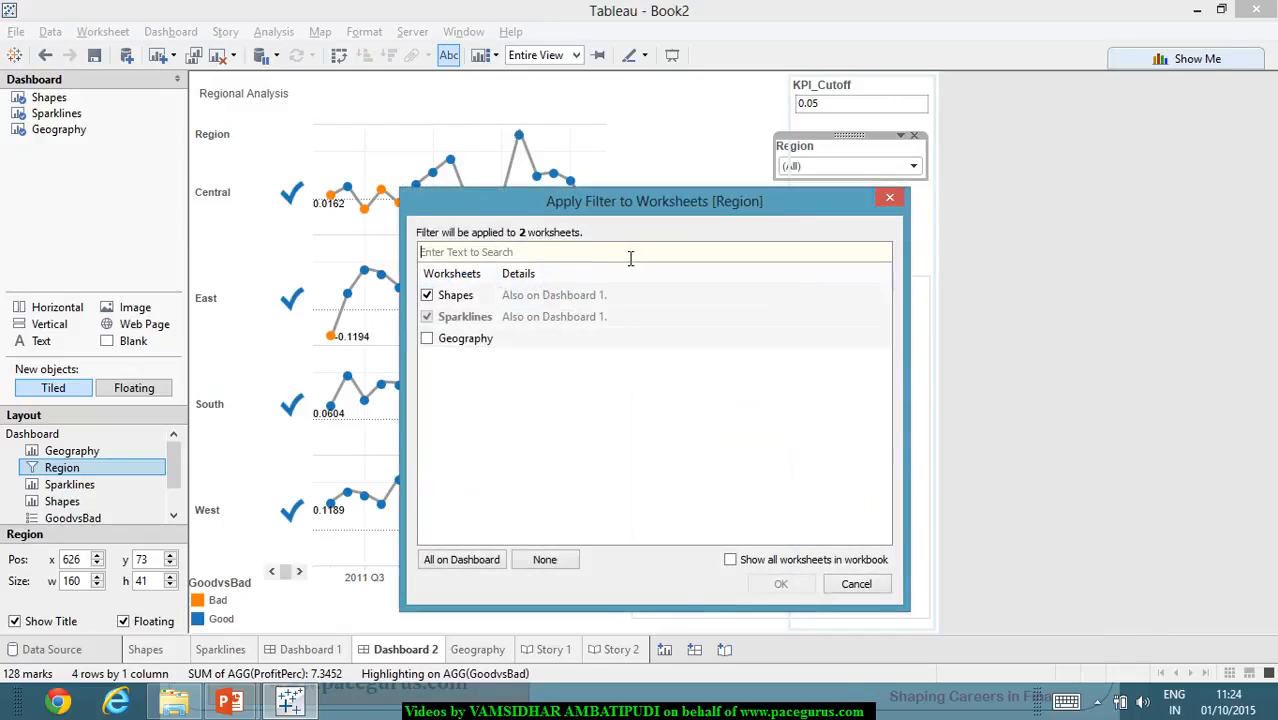
pyautogui.click(427, 339)
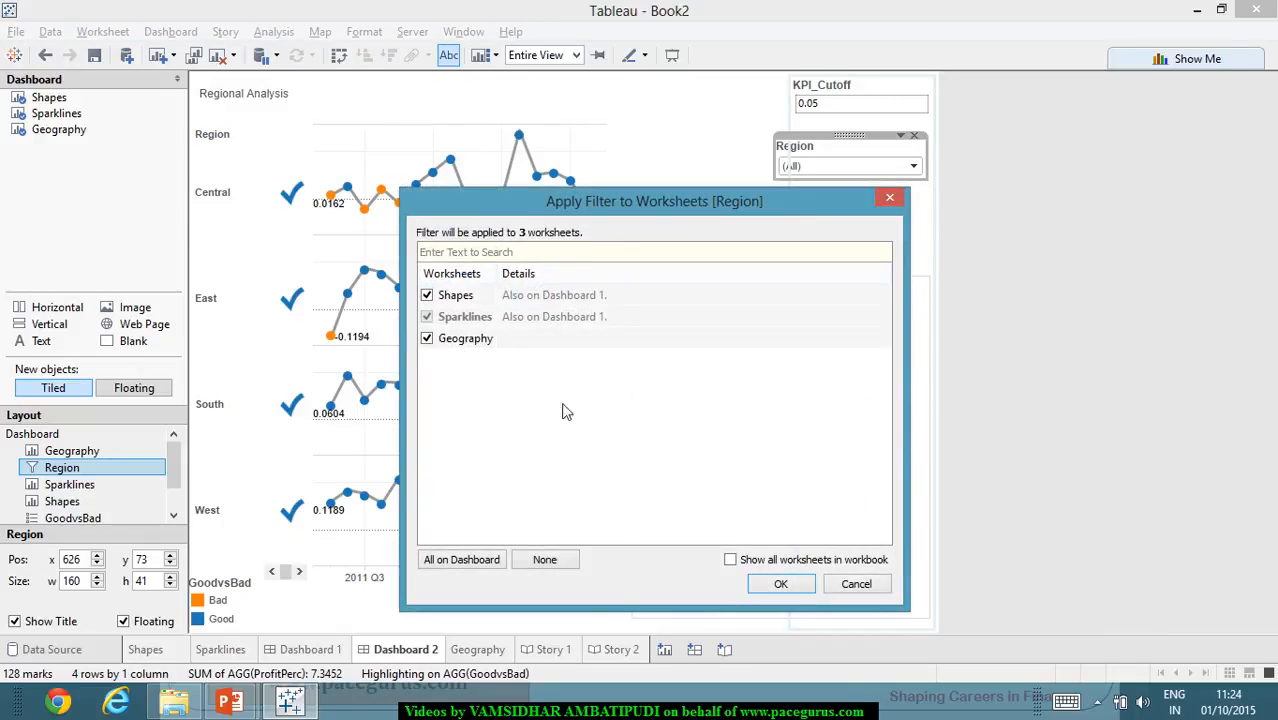
pyautogui.click(797, 585)
pyautogui.click(1078, 443)
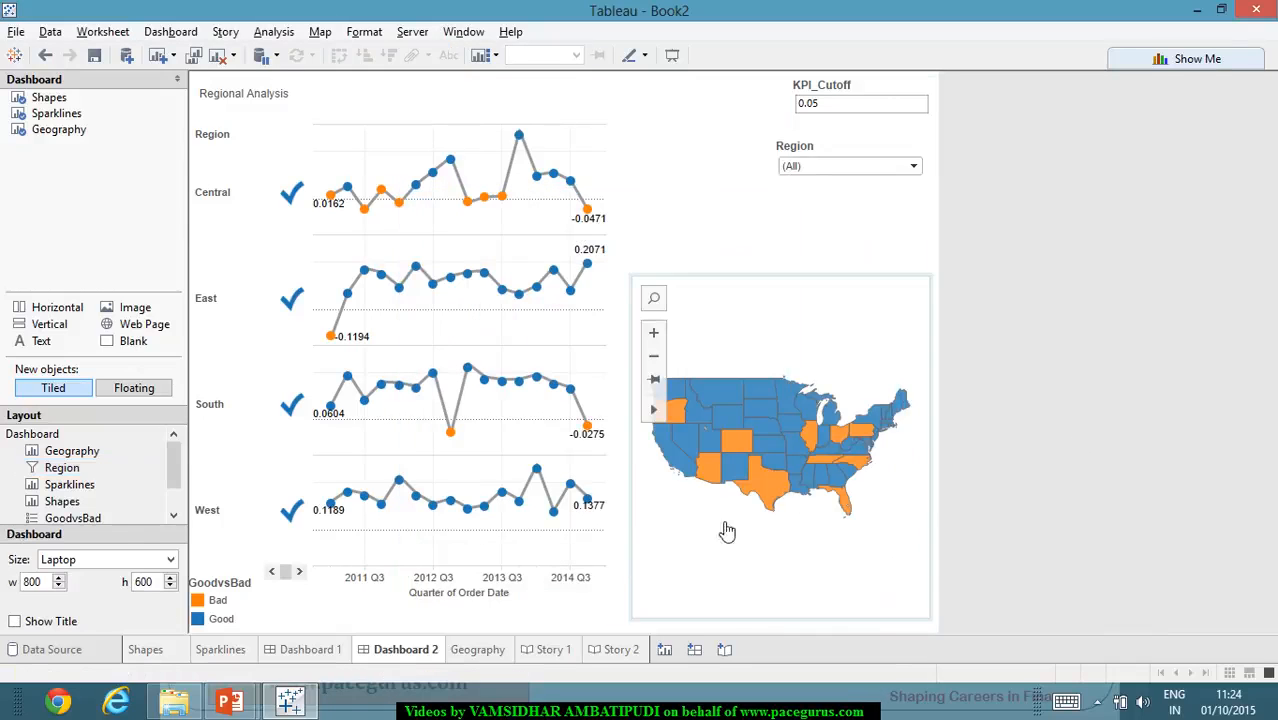
pyautogui.click(619, 650)
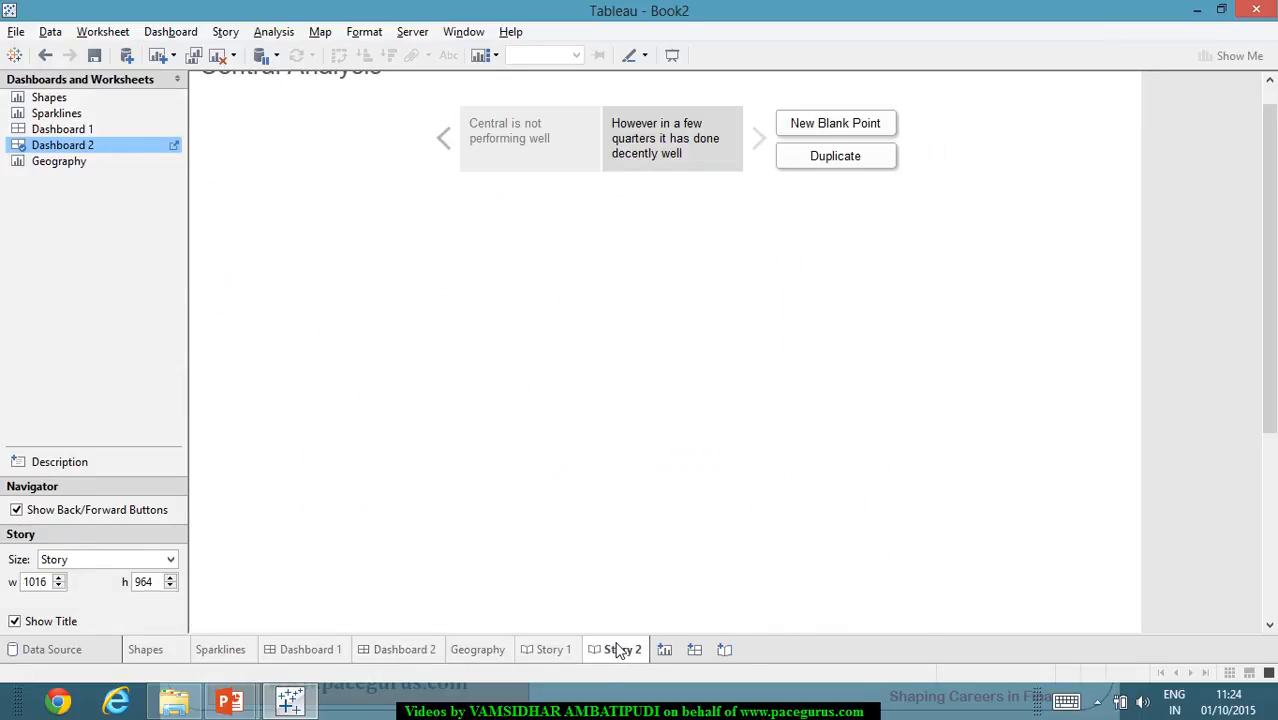
# - Set the Region filter to East in Story 2's second point
pyautogui.scroll(-1, 1157, 411)
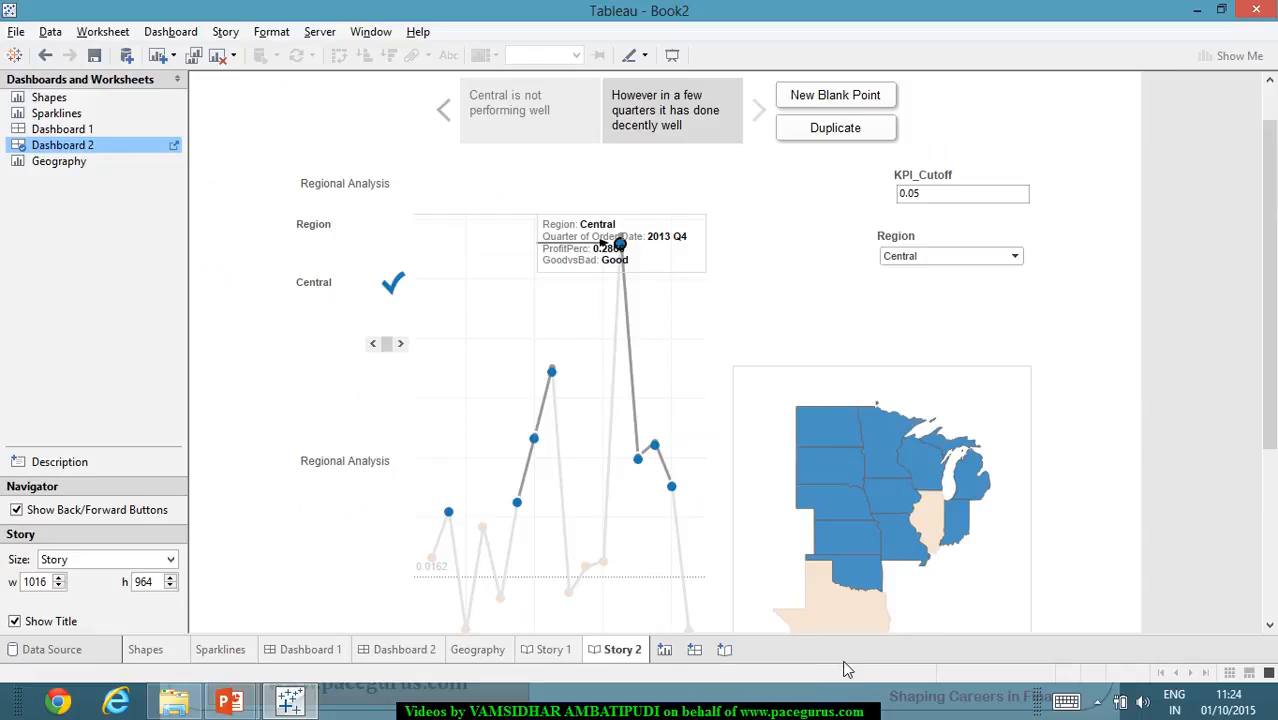
pyautogui.click(1011, 262)
pyautogui.click(936, 301)
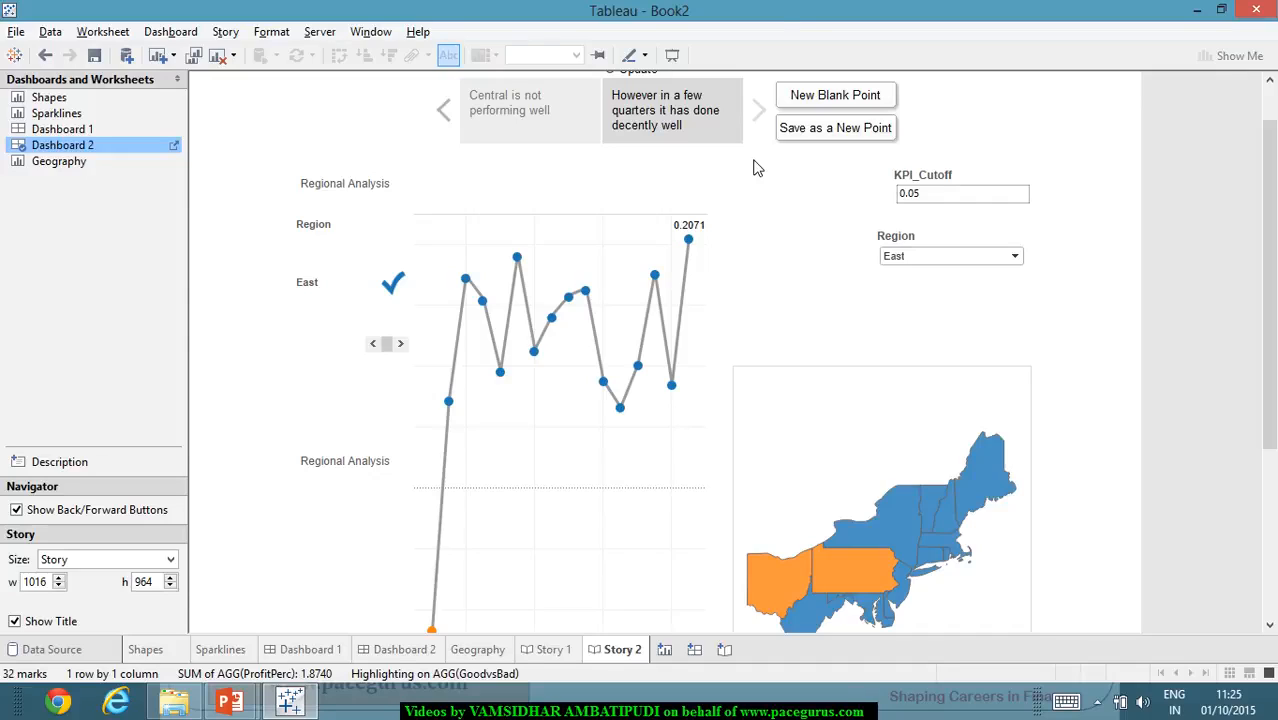
pyautogui.click(225, 32)
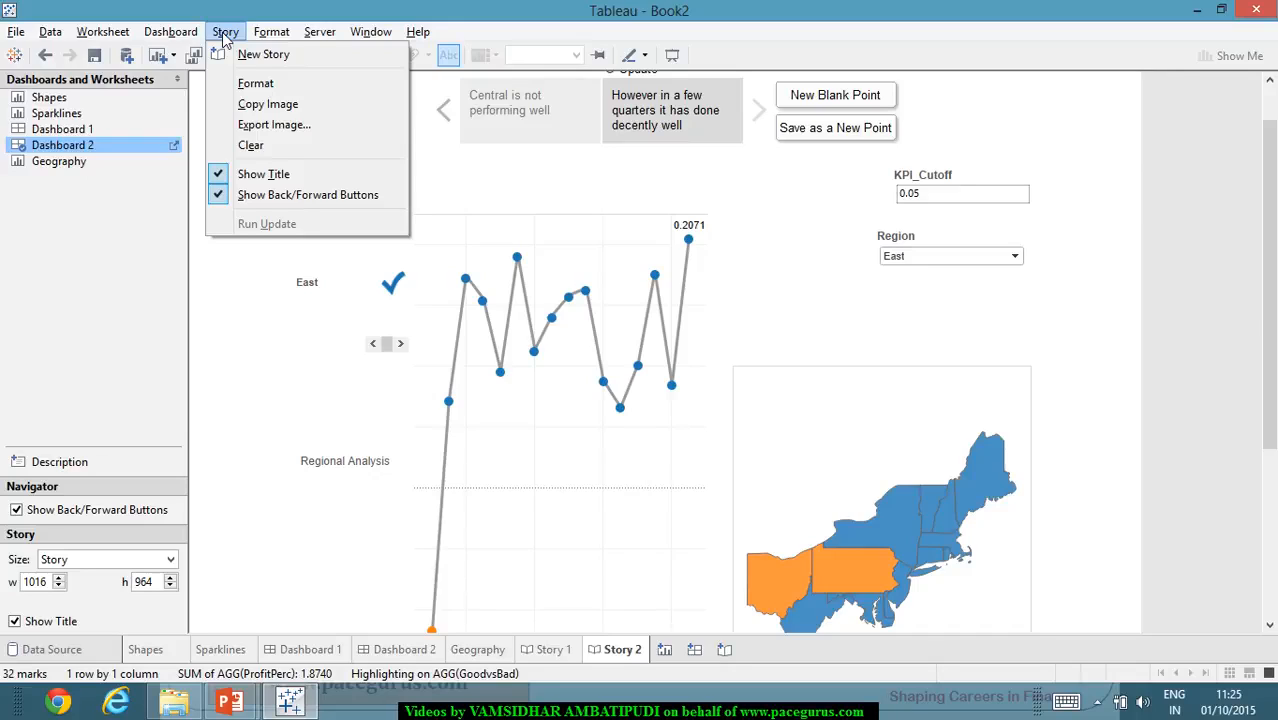
pyautogui.click(1125, 344)
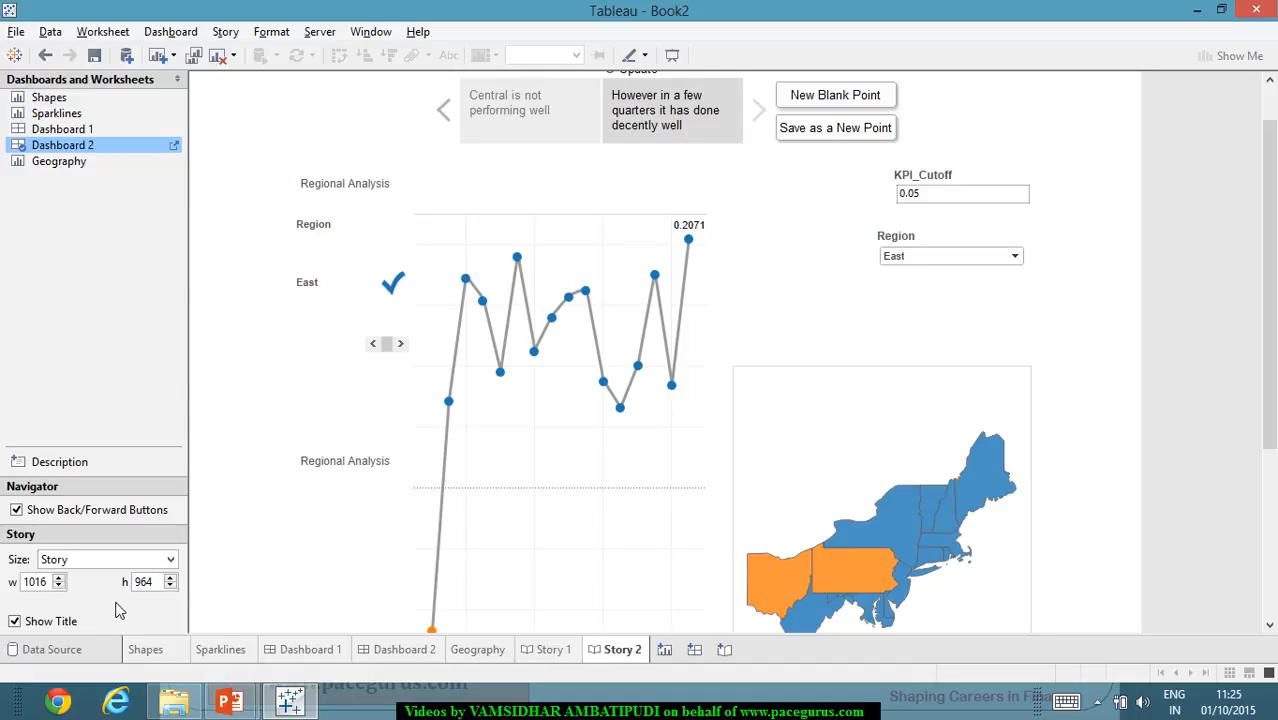
pyautogui.rightClick(650, 655)
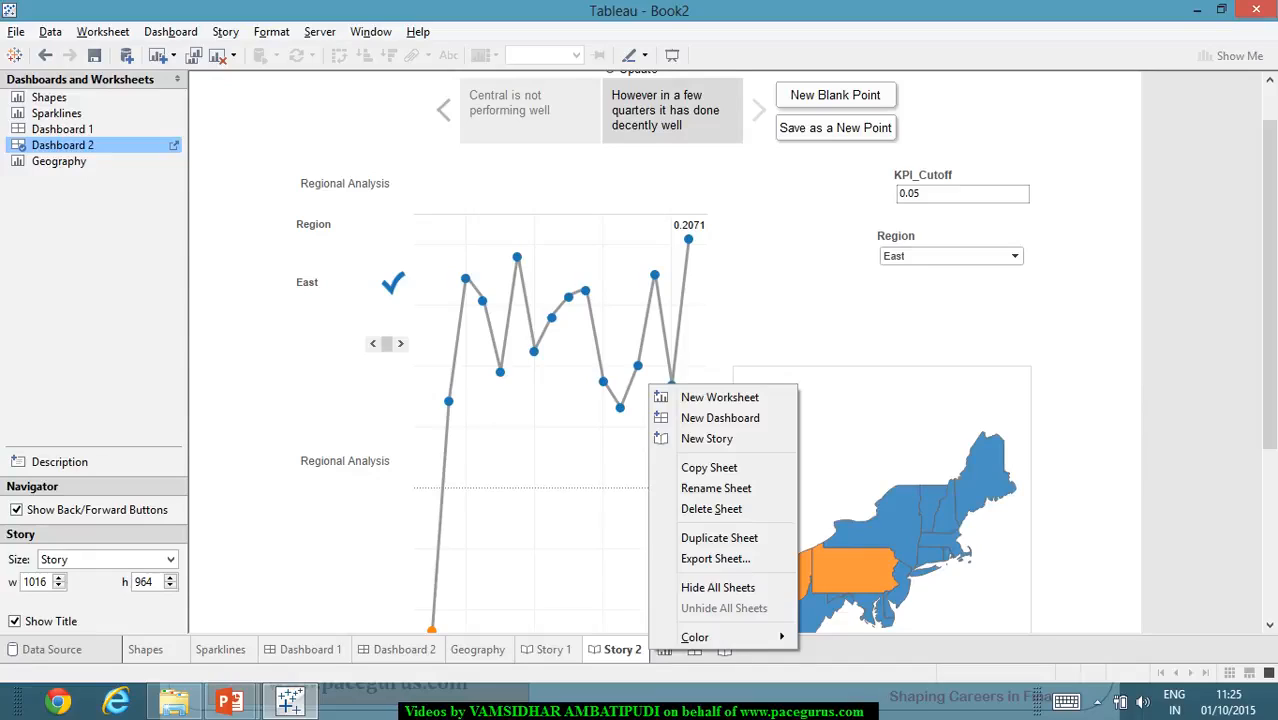
pyautogui.click(1135, 423)
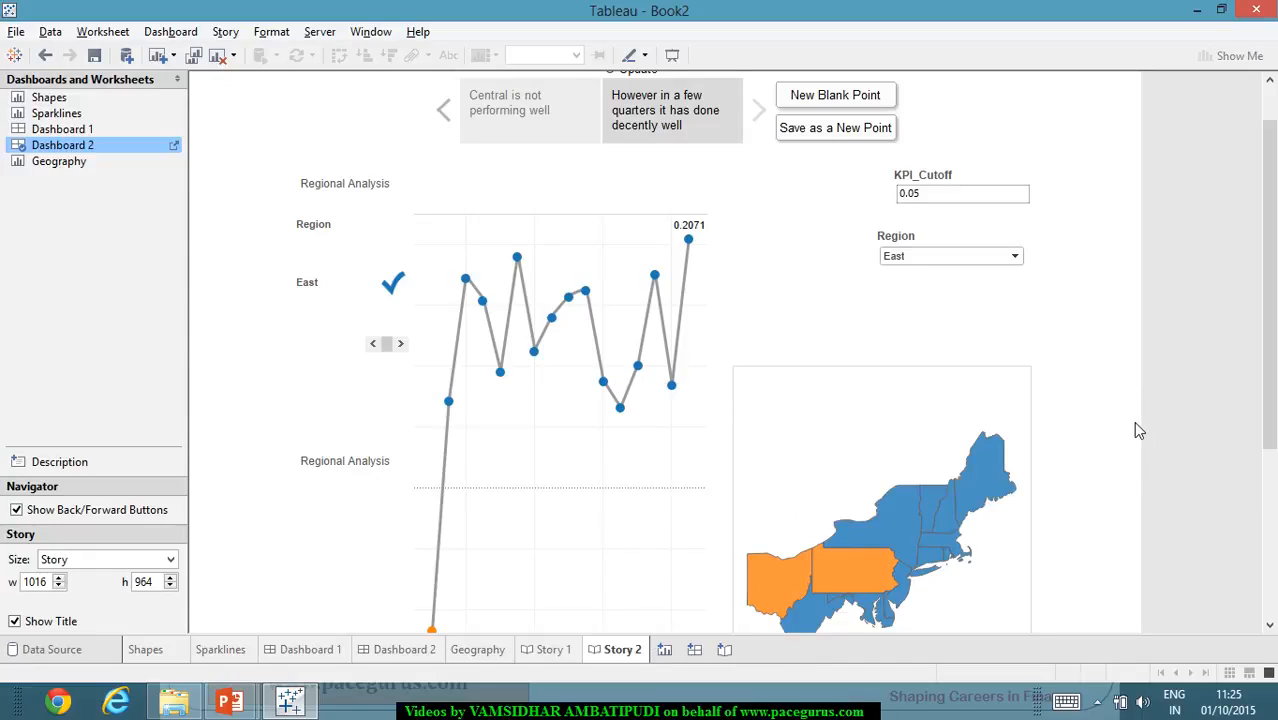